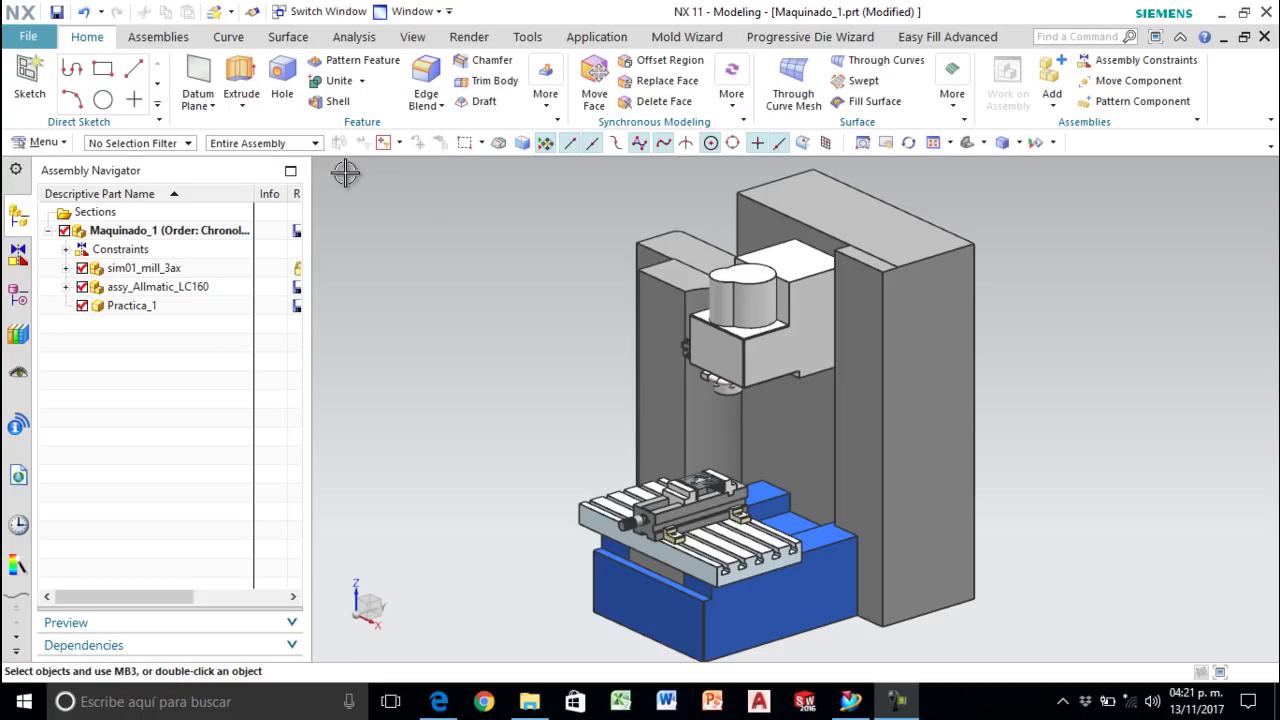
# Step: Switch the Maquinado_1 assembly from Modeling to the Manufacturing application
pyautogui.click(33, 37)
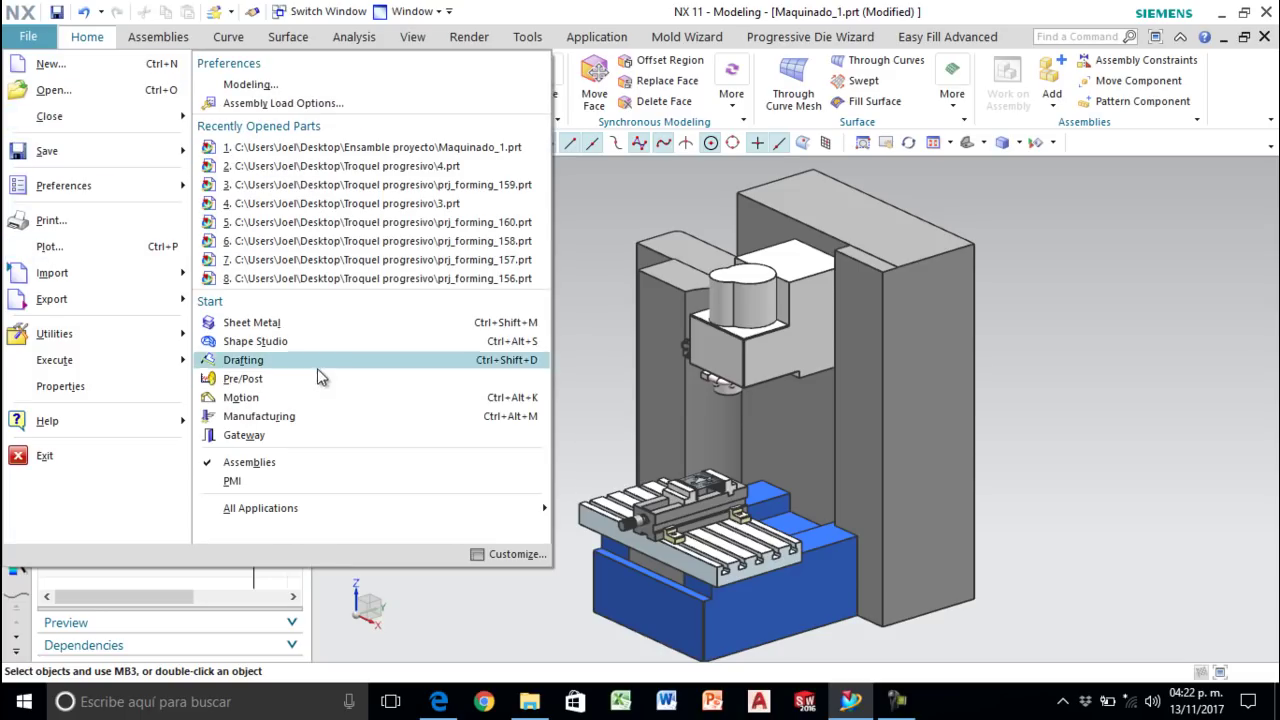
pyautogui.click(260, 416)
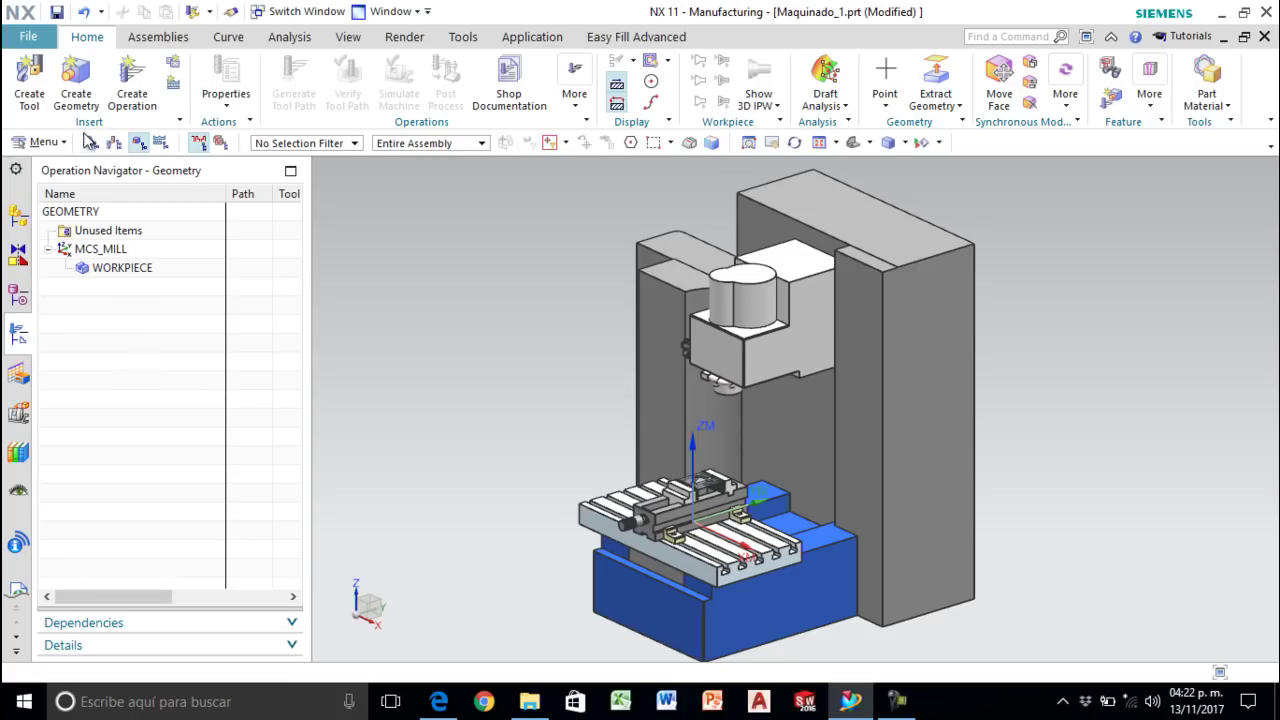
# Step: Look through the operation navigator's Program Order, Machine Tool, Geometry and Machining Method views, ending in the Geometry view
pyautogui.click(90, 143)
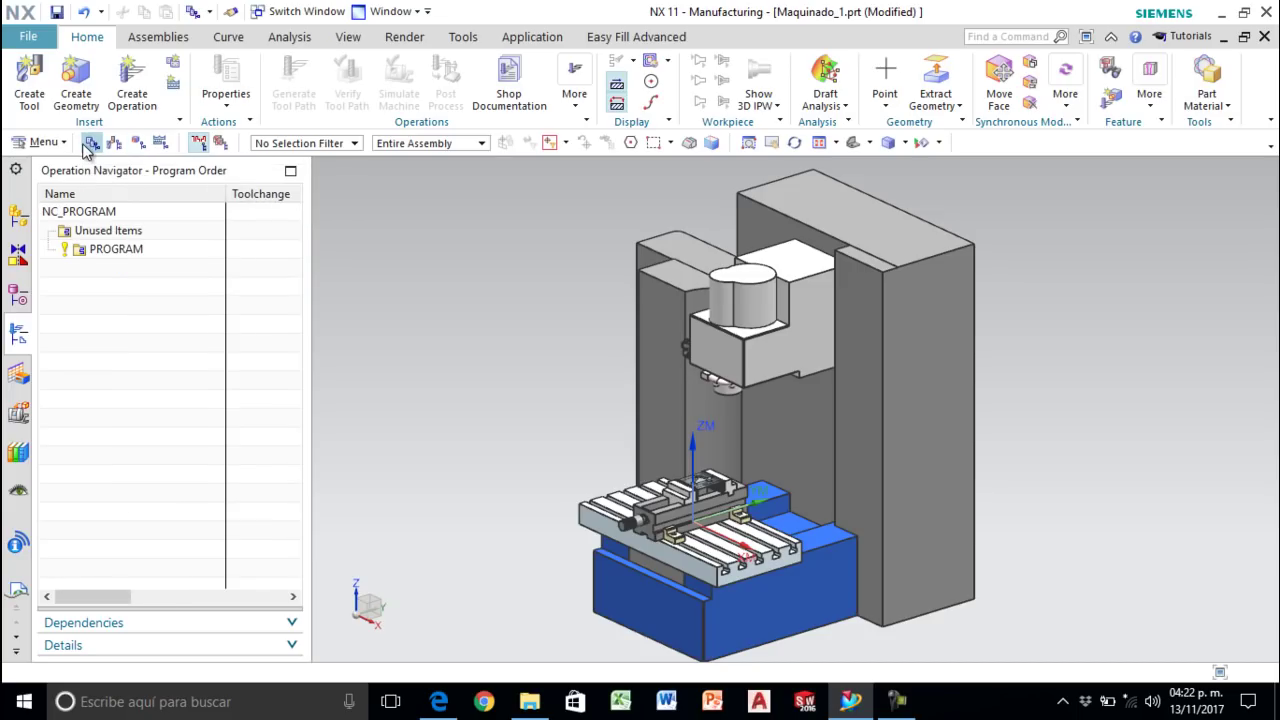
pyautogui.click(115, 143)
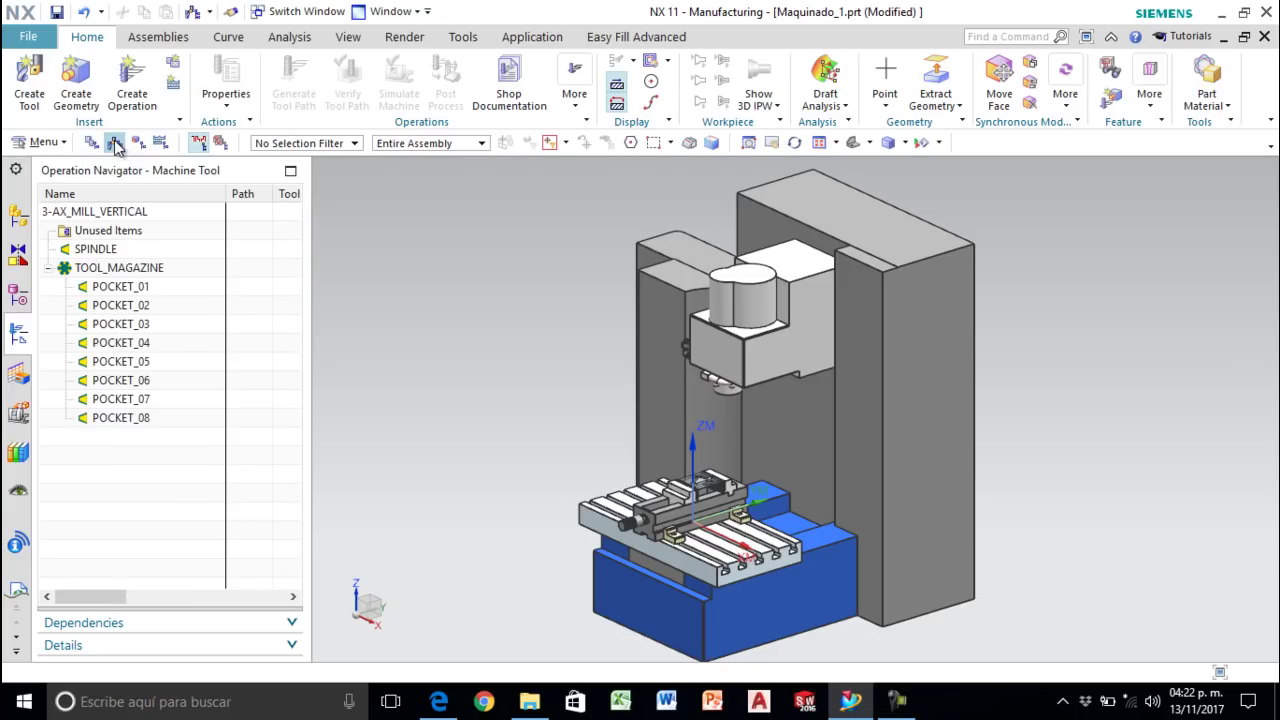
pyautogui.click(138, 144)
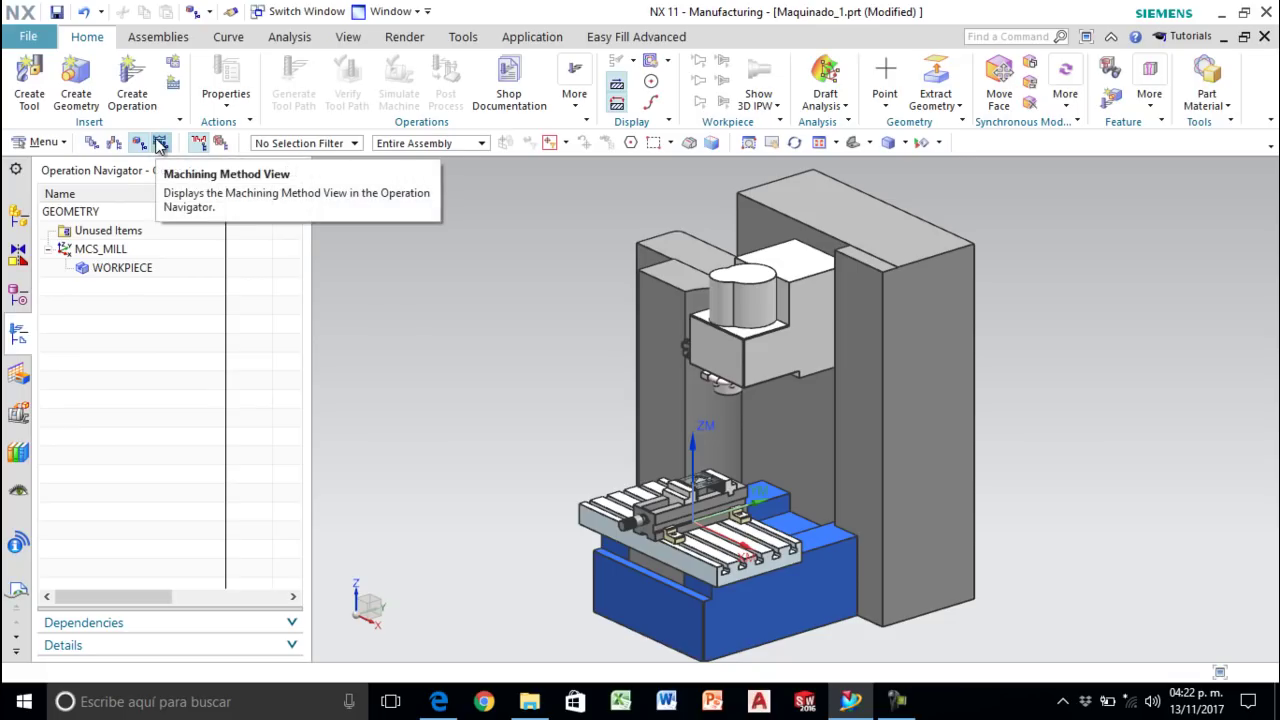
pyautogui.click(160, 143)
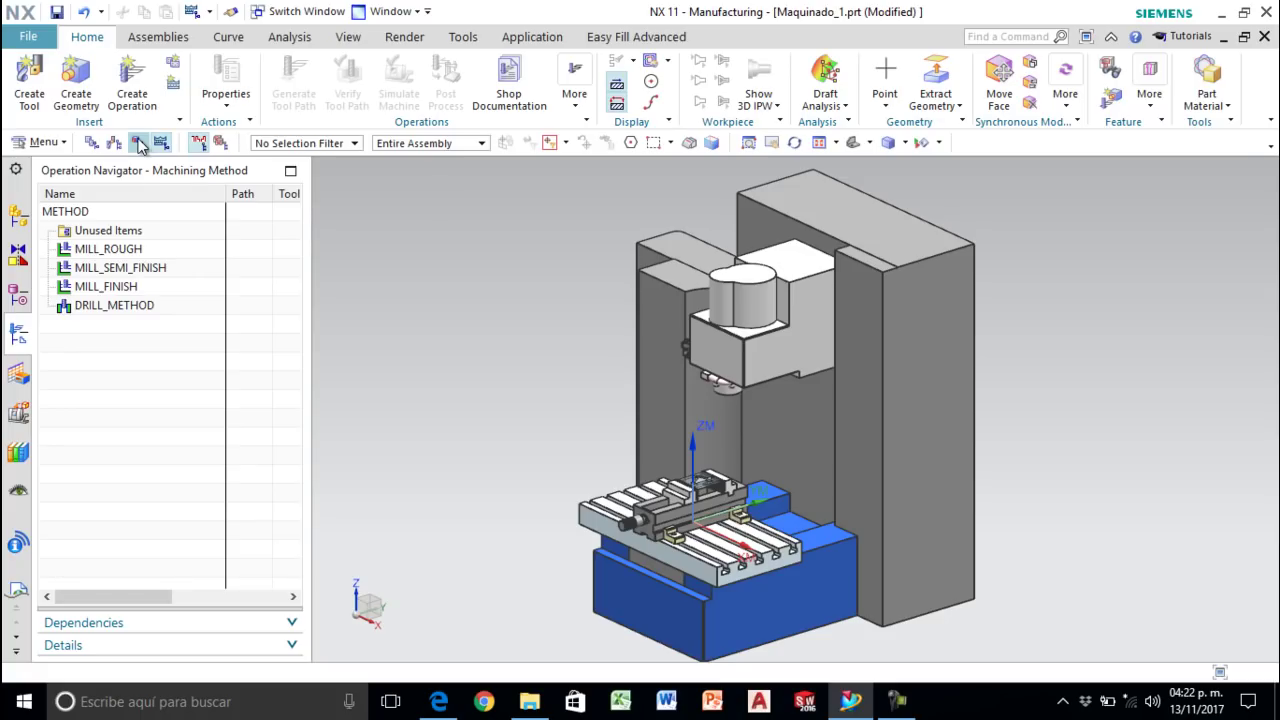
pyautogui.click(139, 143)
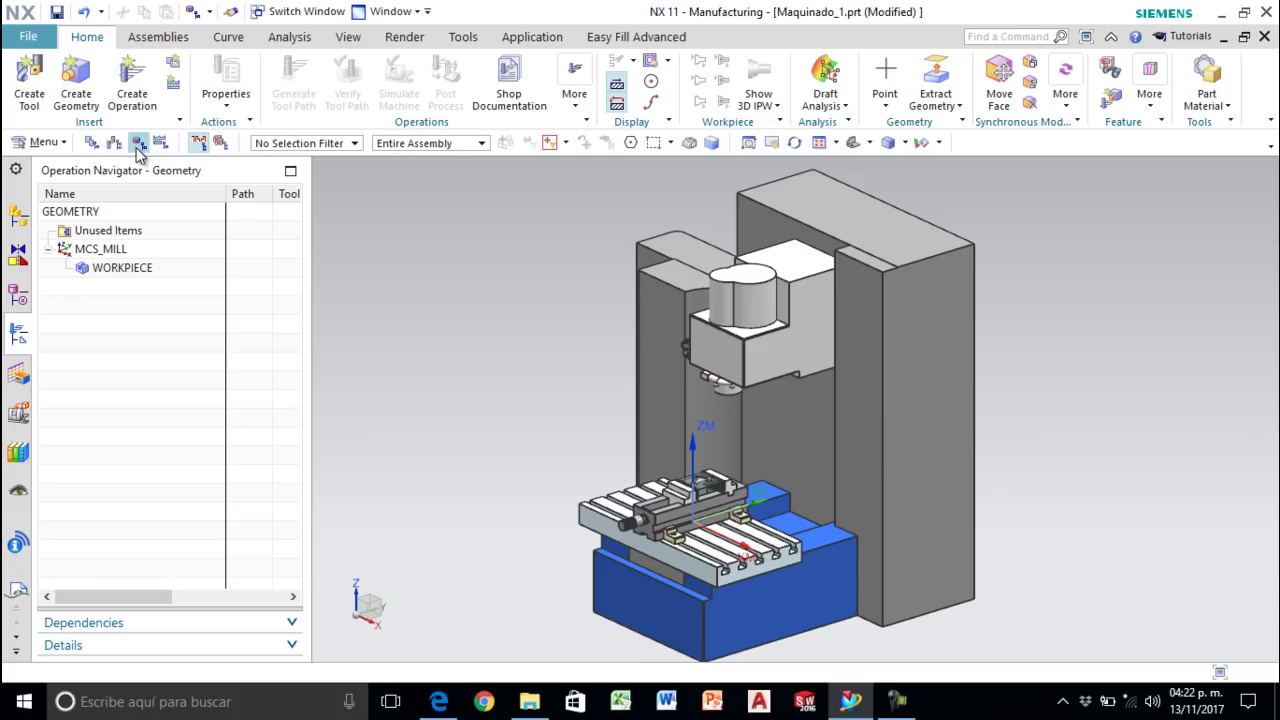
# Step: Move the MCS_MILL origin to the transparent stock block's top corner at its minimum X and Y, keeping the axes' orientation
pyautogui.doubleClick(102, 250)
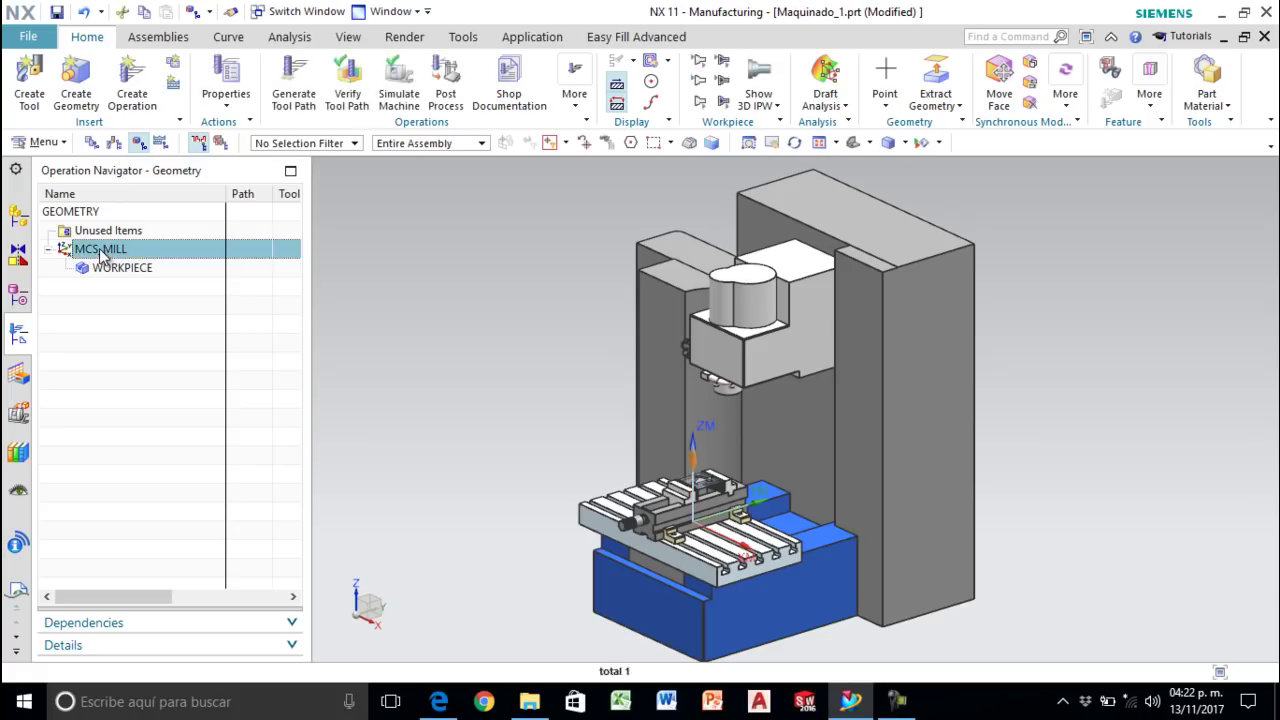
pyautogui.moveTo(252, 14); pyautogui.dragTo(253, 129)
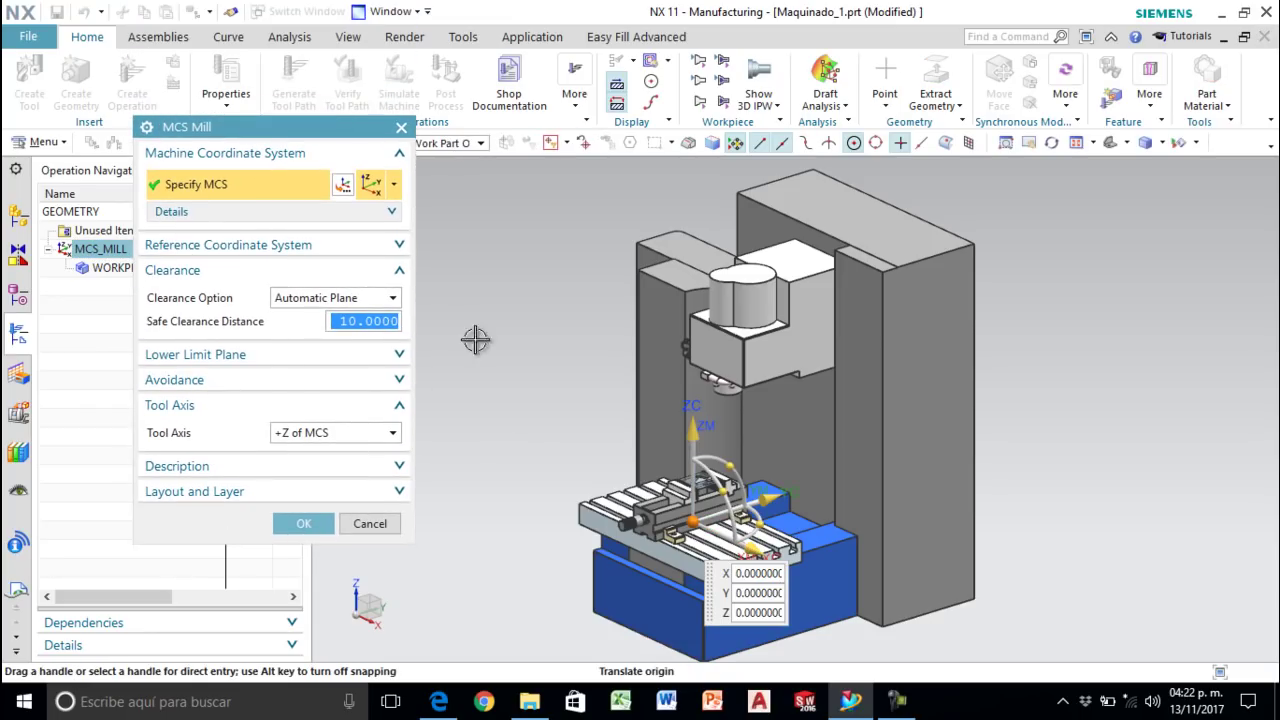
pyautogui.scroll(5, 773, 490)
pyautogui.scroll(1, 773, 490)
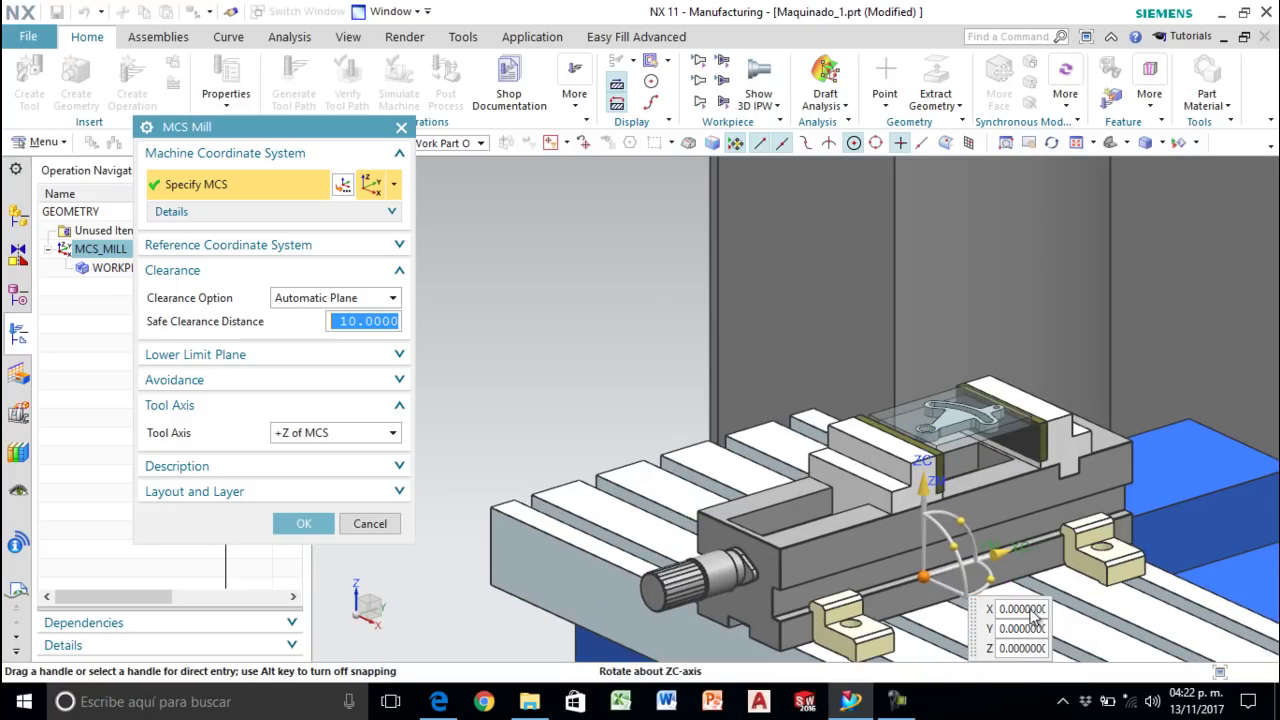
pyautogui.scroll(1, 1020, 590)
pyautogui.scroll(1, 1078, 340)
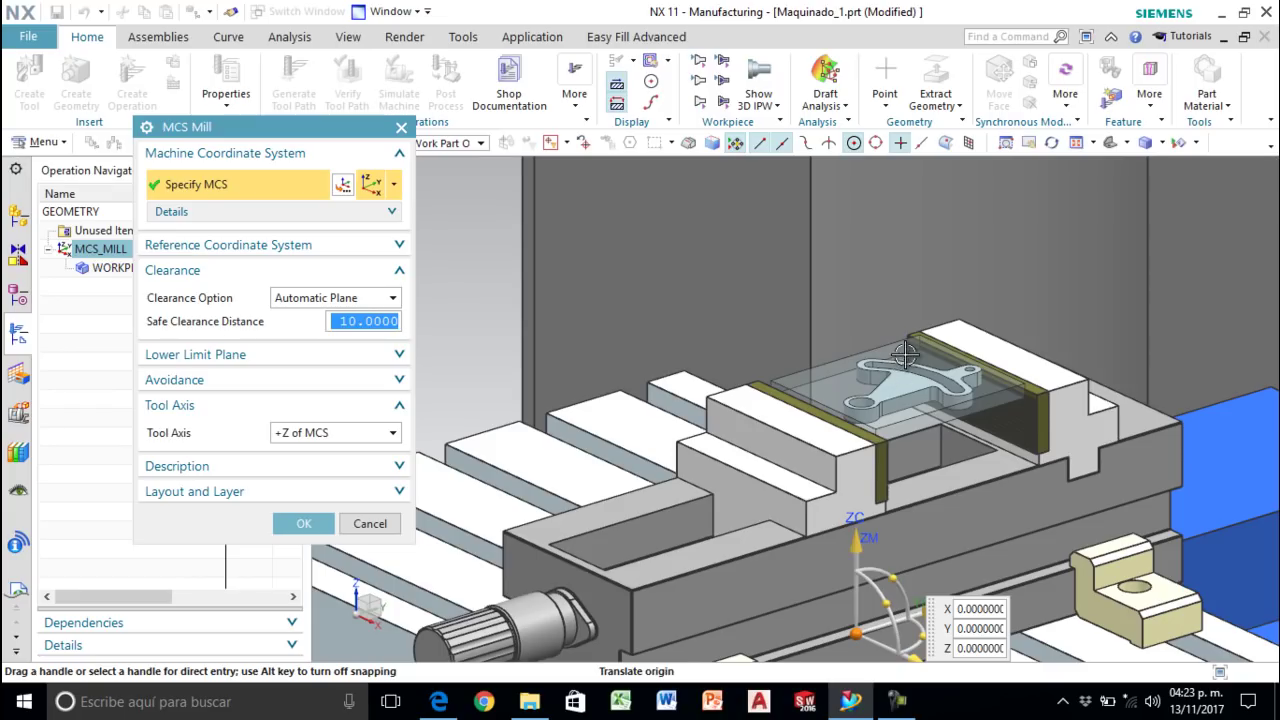
pyautogui.click(343, 186)
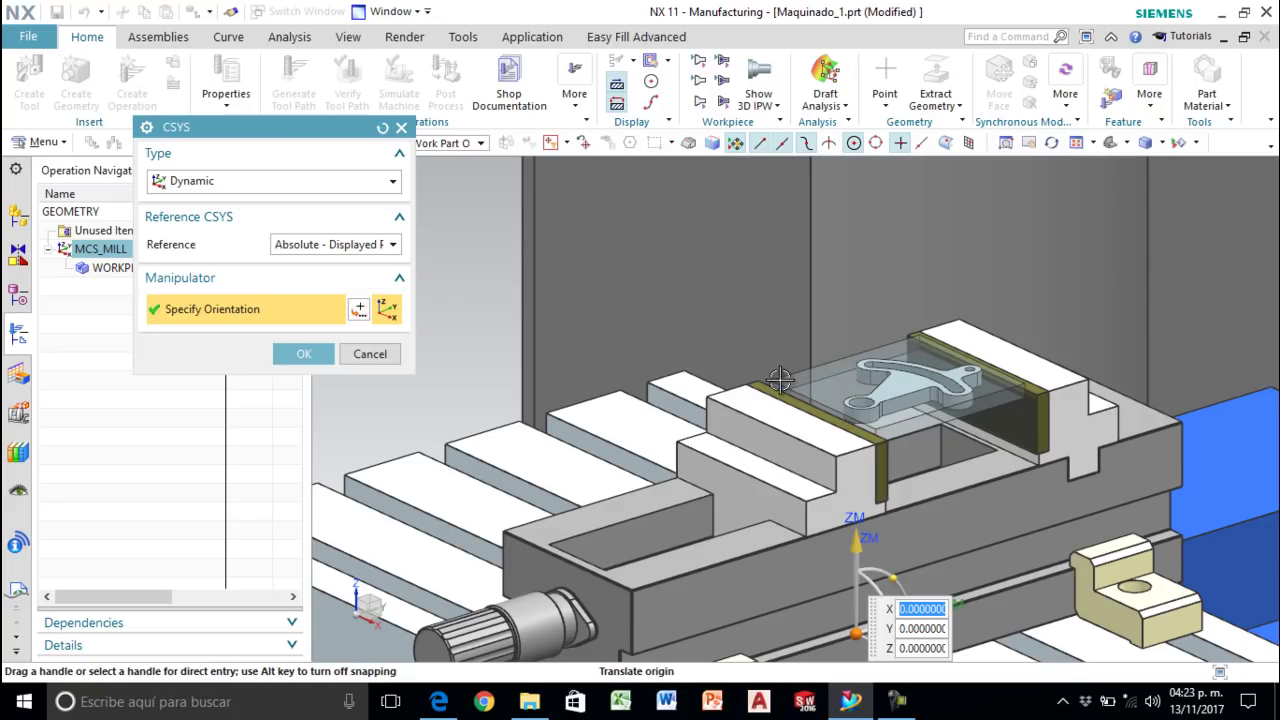
pyautogui.scroll(3, 775, 390)
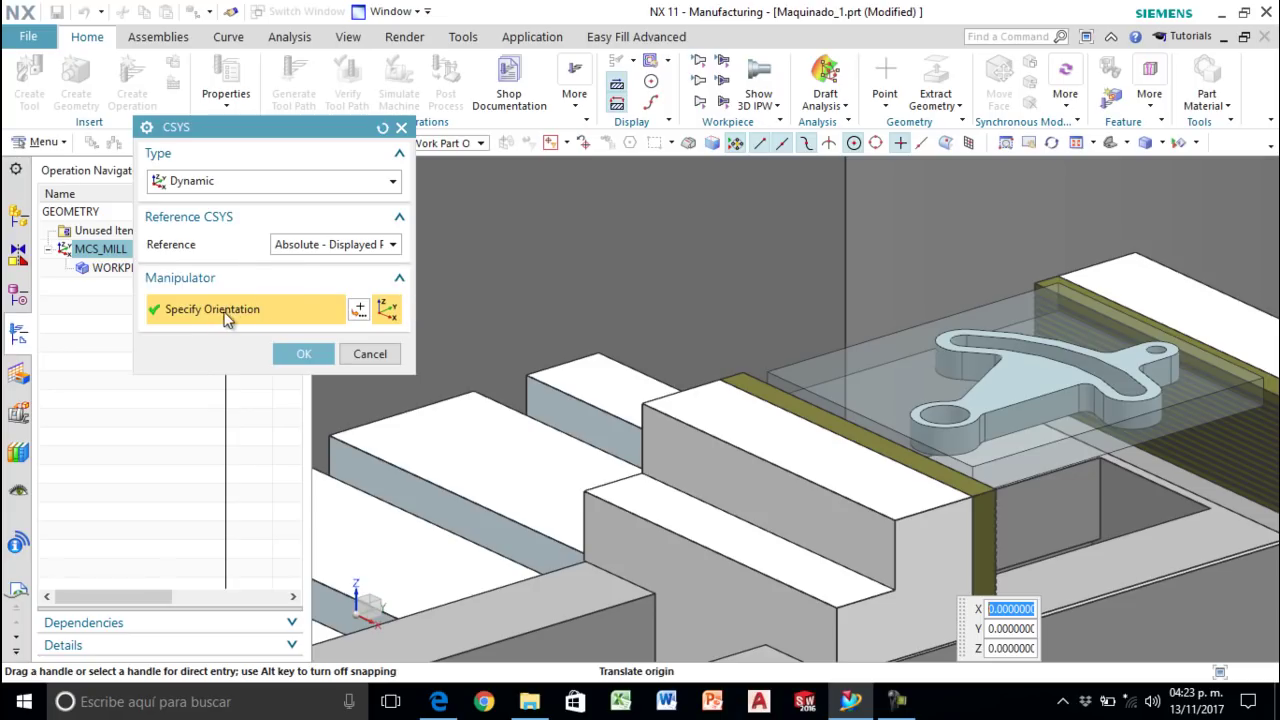
pyautogui.click(359, 309)
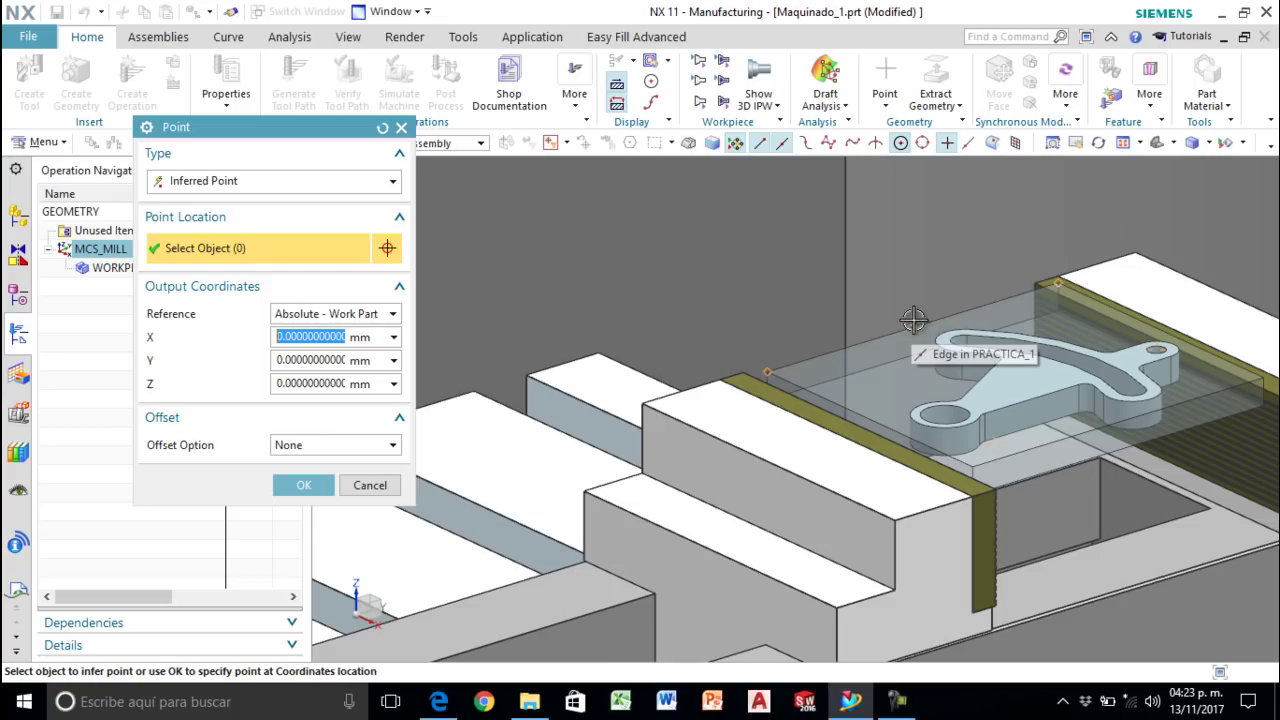
pyautogui.click(771, 369)
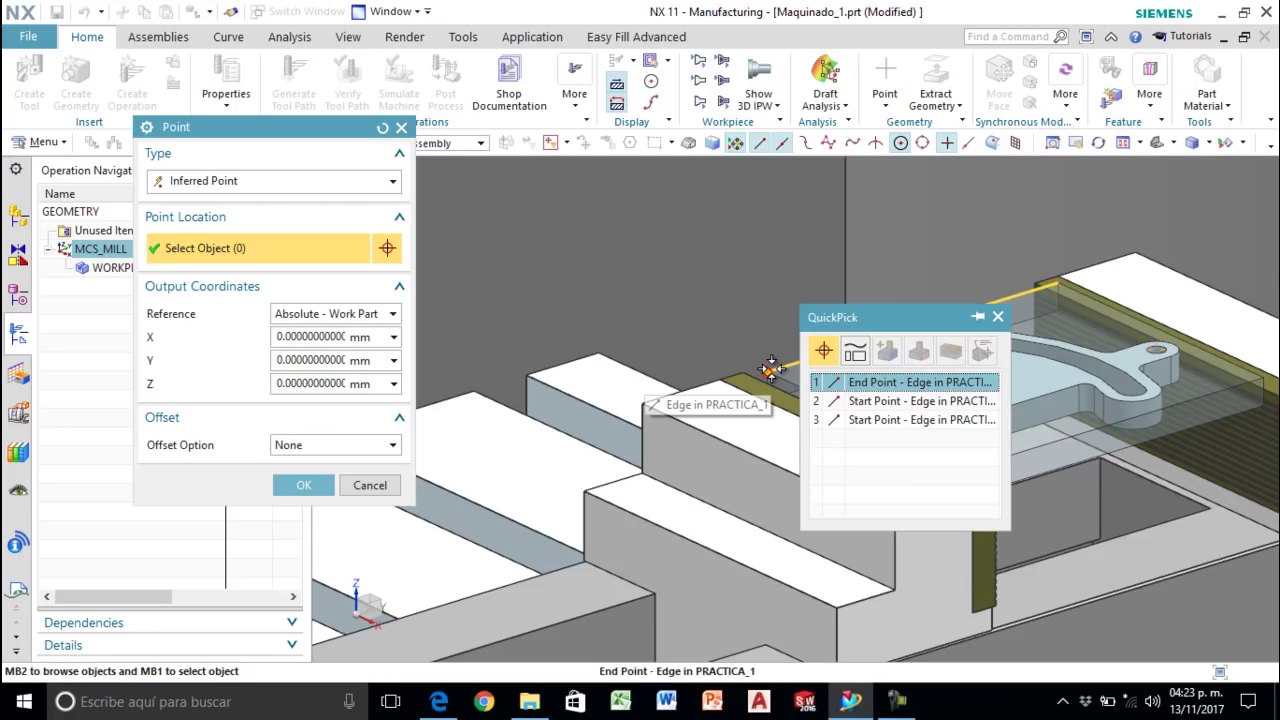
pyautogui.click(864, 383)
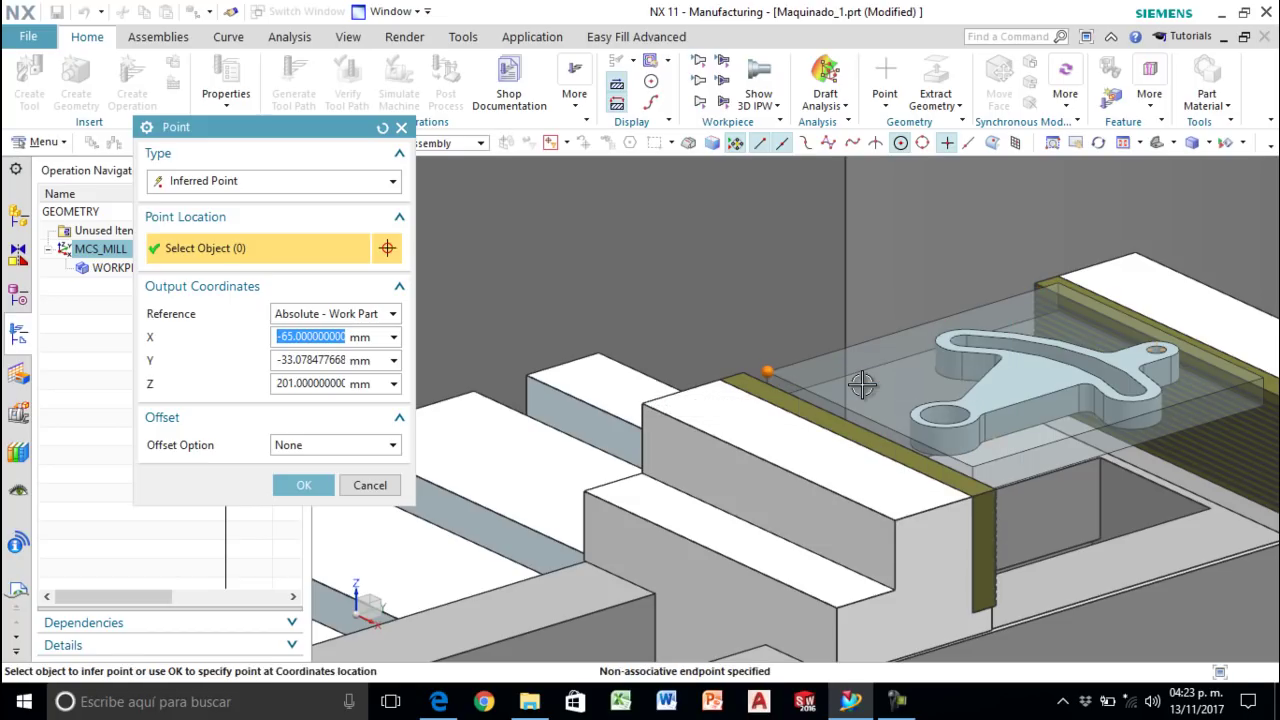
pyautogui.click(303, 485)
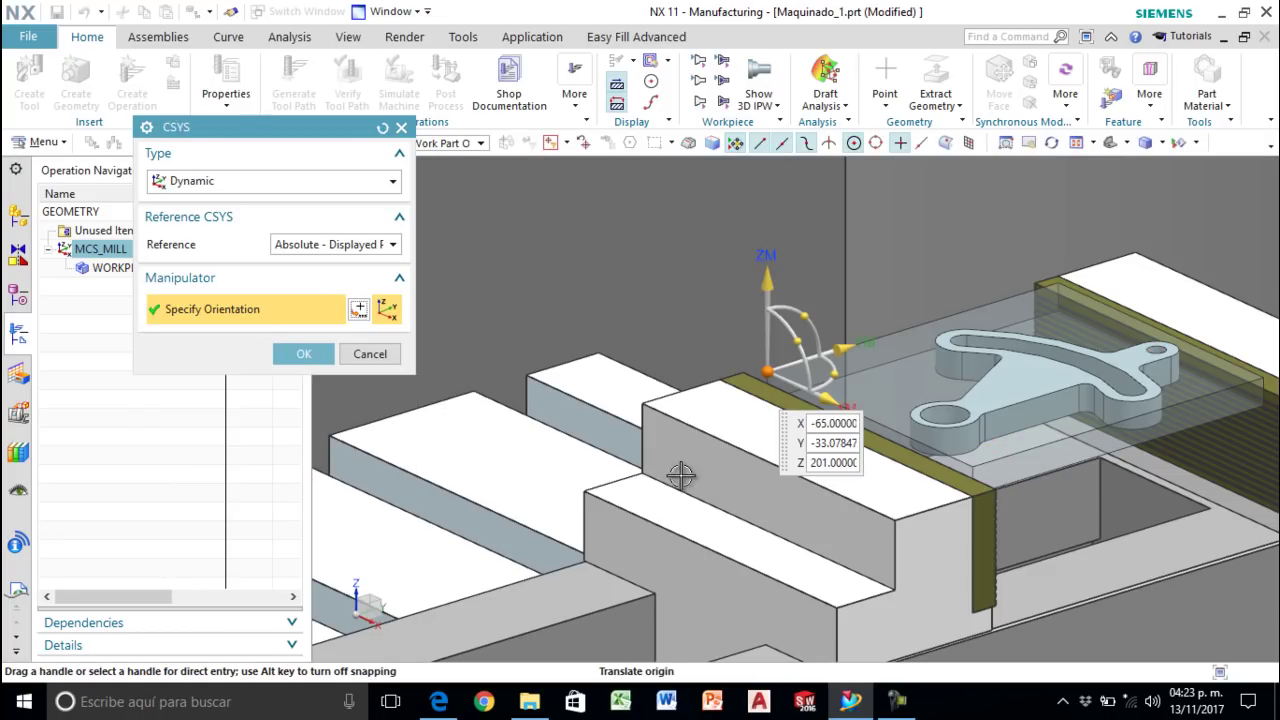
pyautogui.scroll(2, 880, 345)
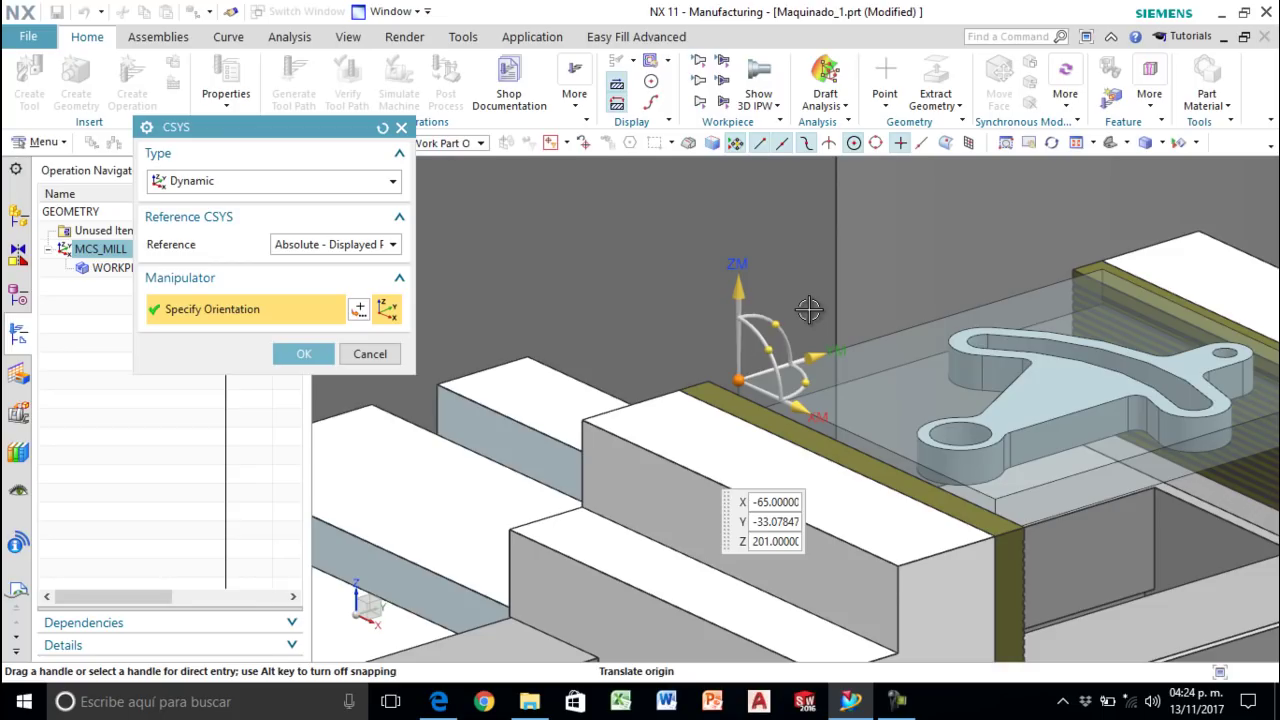
pyautogui.click(304, 354)
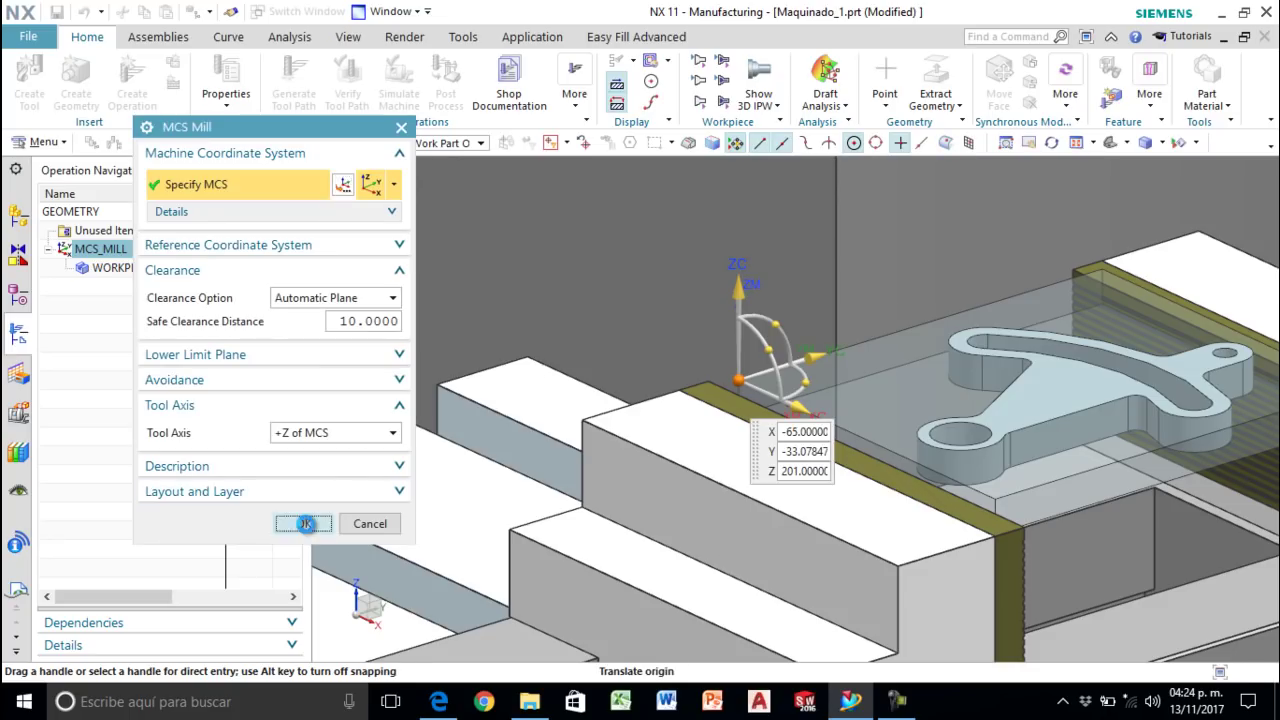
pyautogui.click(304, 524)
# Step: Specify the lever-shaped solid body inside the stock of Practica_1 as the WORKPIECE part geometry and display the selection
pyautogui.scroll(-3, 921, 360)
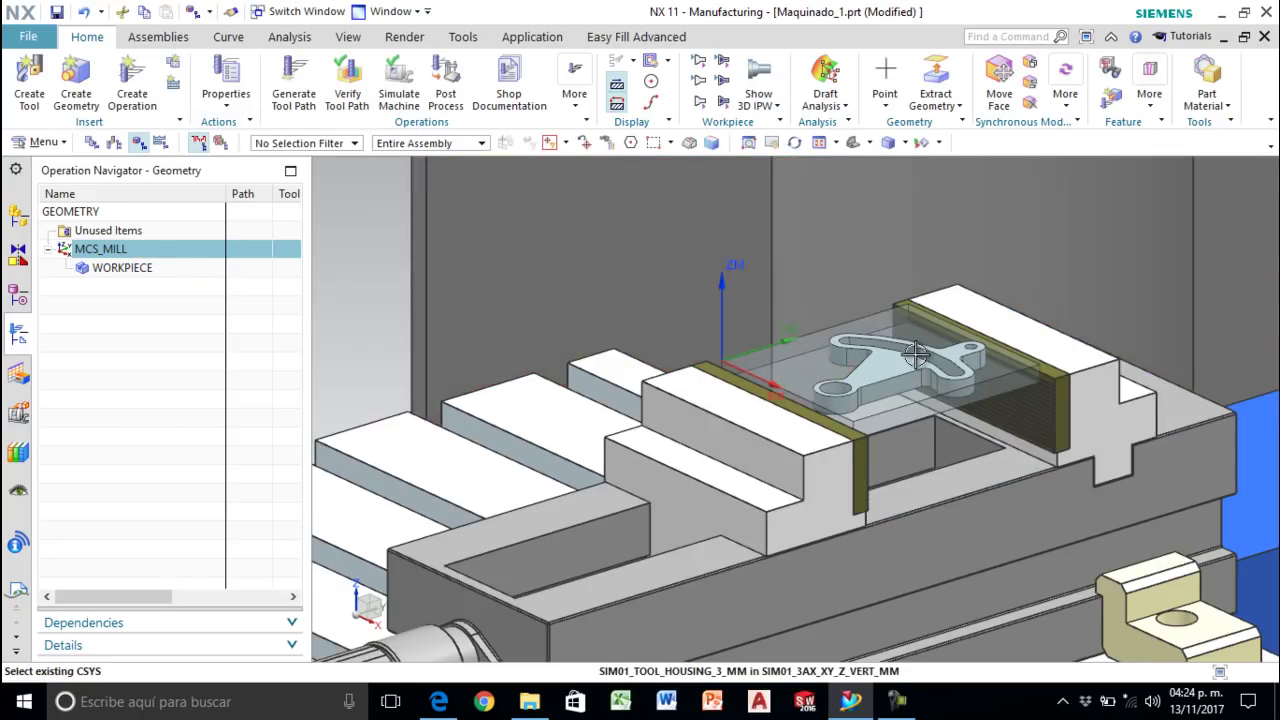
pyautogui.scroll(2, 921, 360)
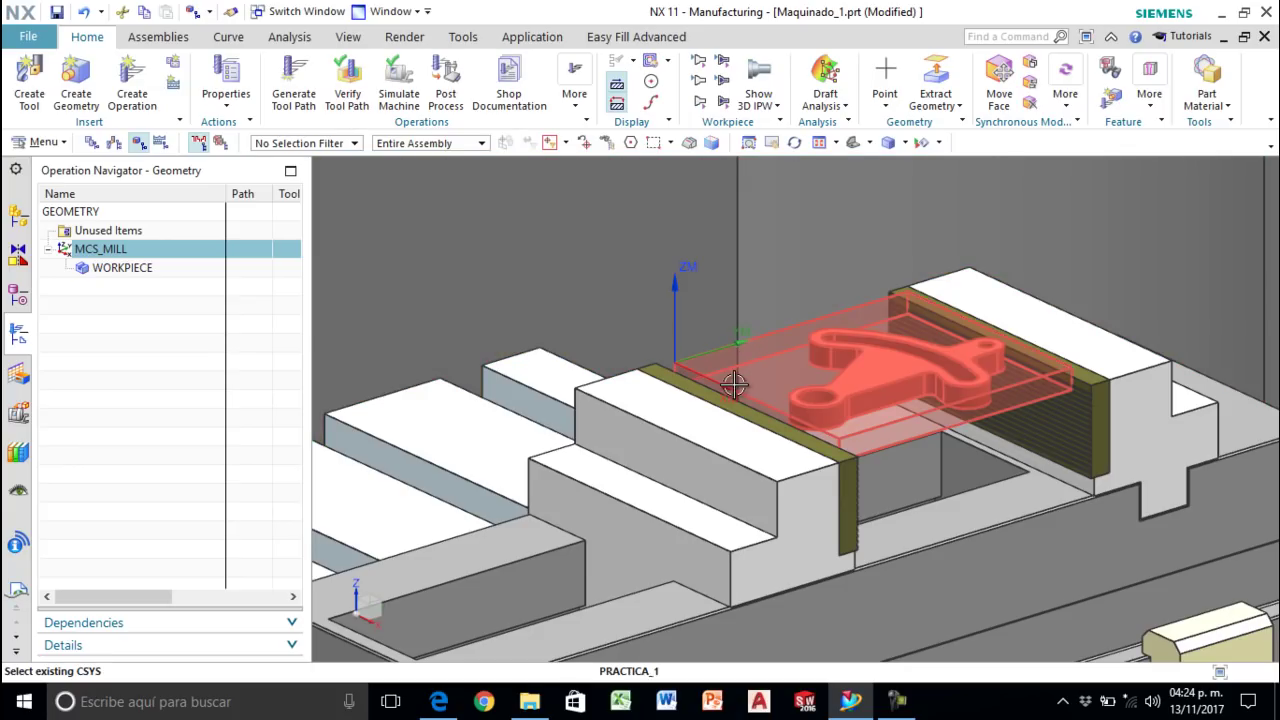
pyautogui.click(112, 272)
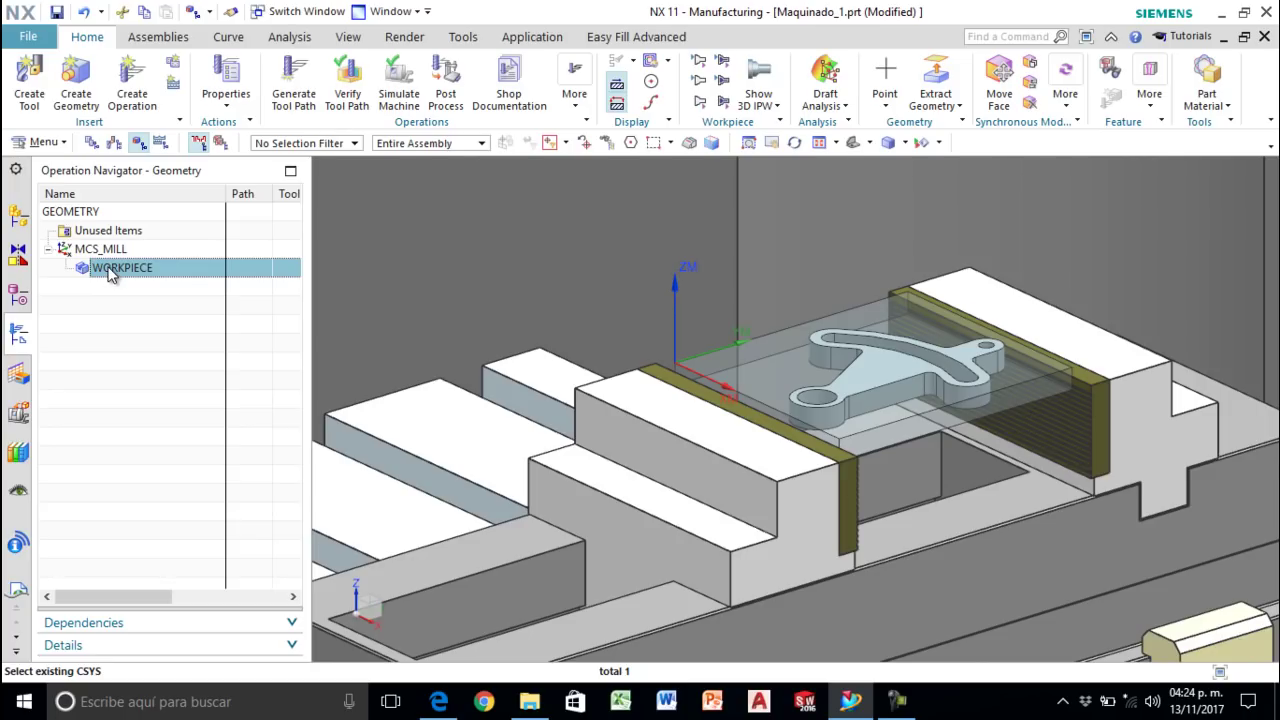
pyautogui.doubleClick(112, 272)
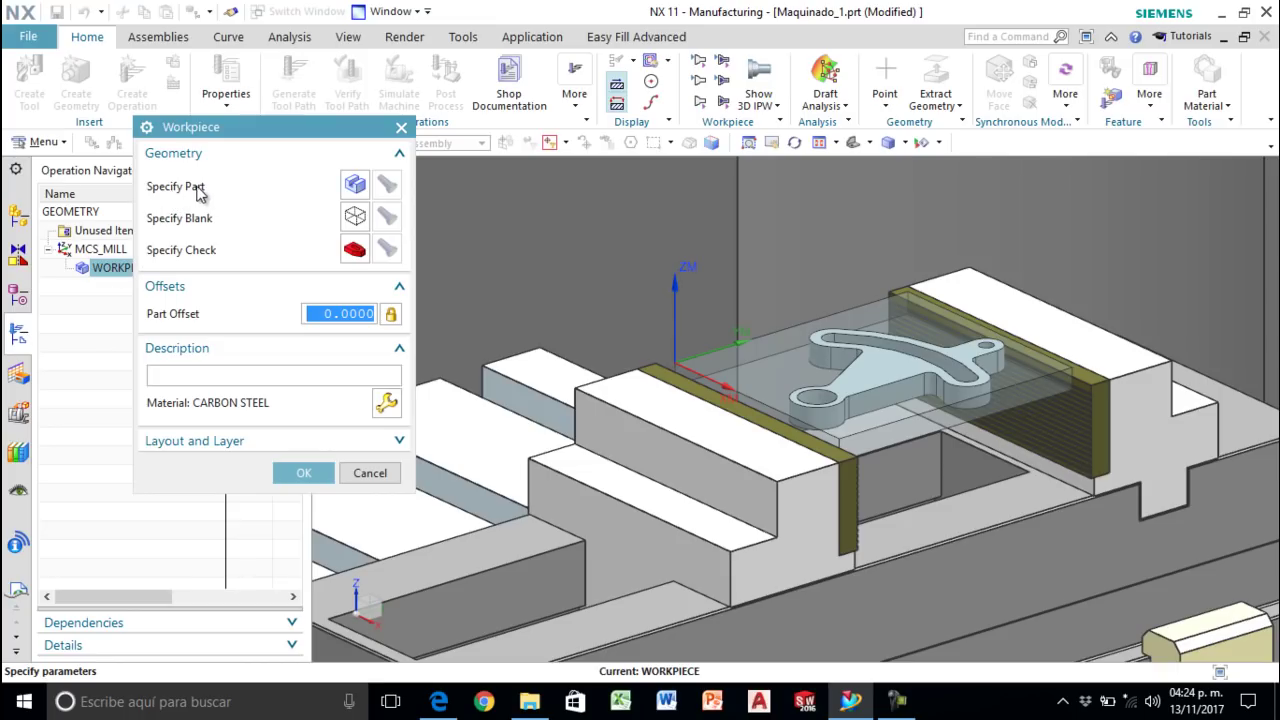
pyautogui.click(357, 188)
pyautogui.scroll(5, 900, 420)
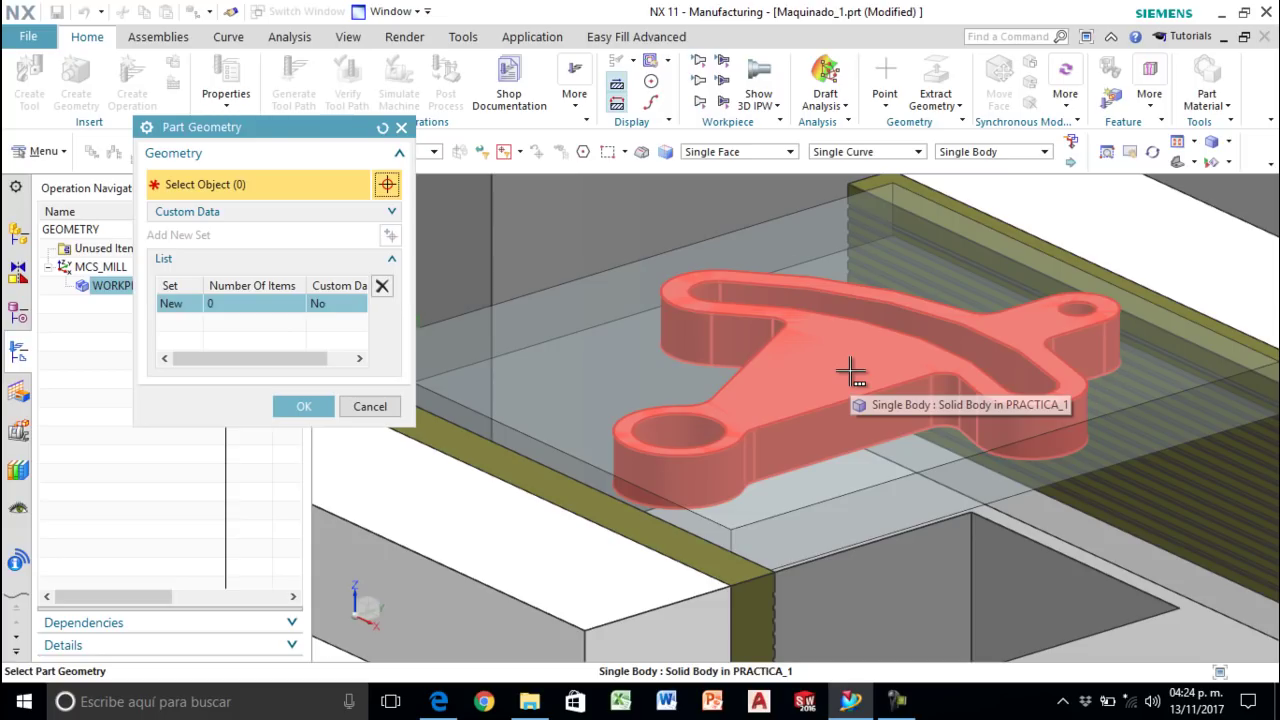
pyautogui.rightClick(850, 372)
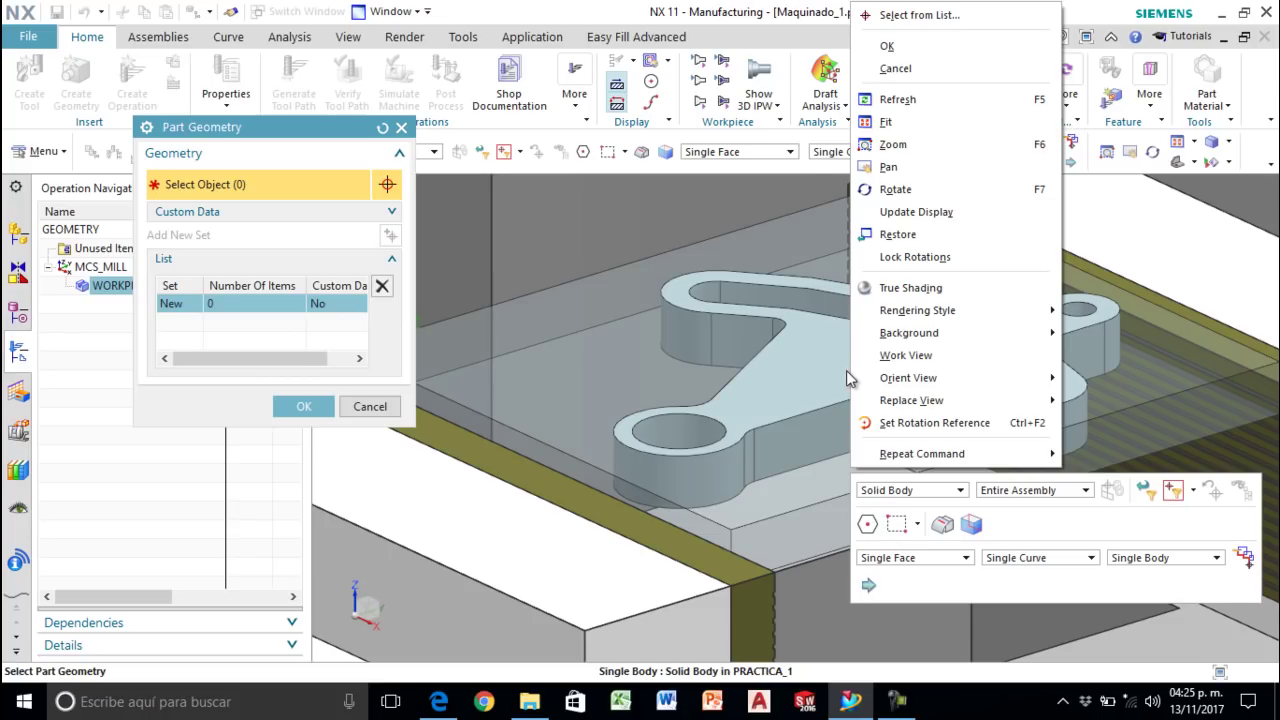
pyautogui.click(836, 374)
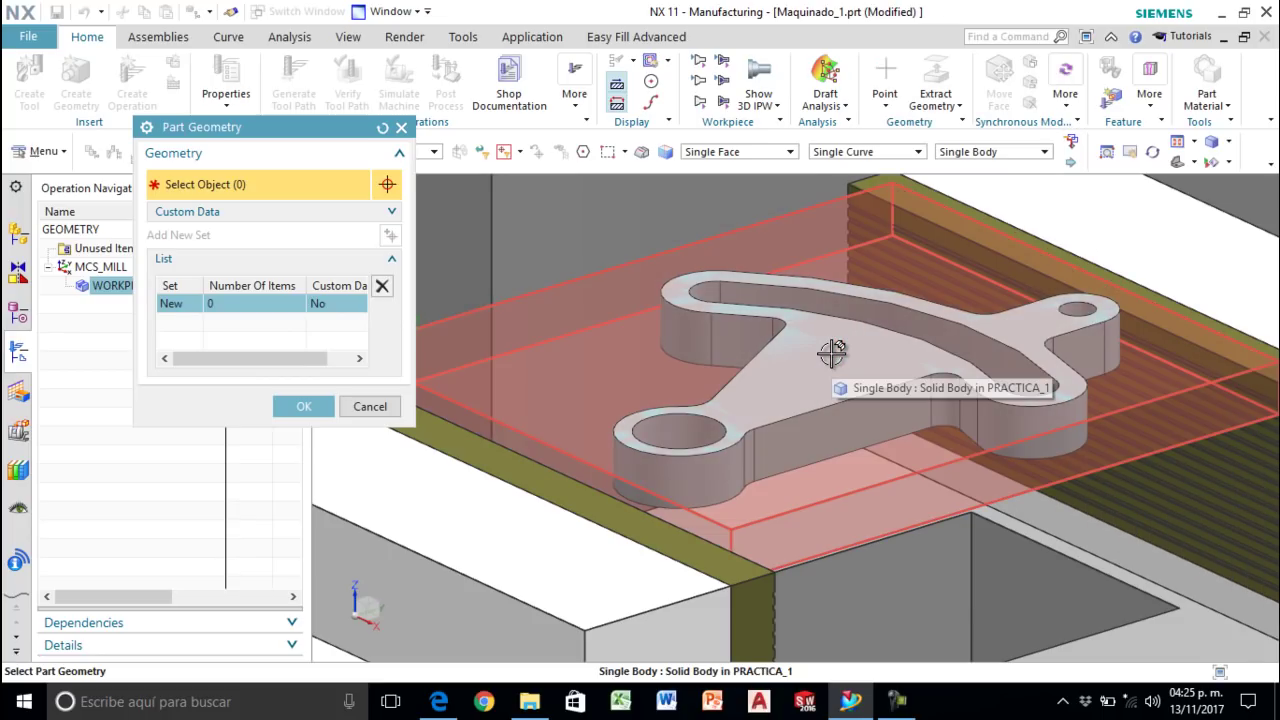
pyautogui.click(832, 352)
pyautogui.moveTo(980, 304); pyautogui.dragTo(799, 308)
pyautogui.moveTo(611, 406); pyautogui.dragTo(513, 357)
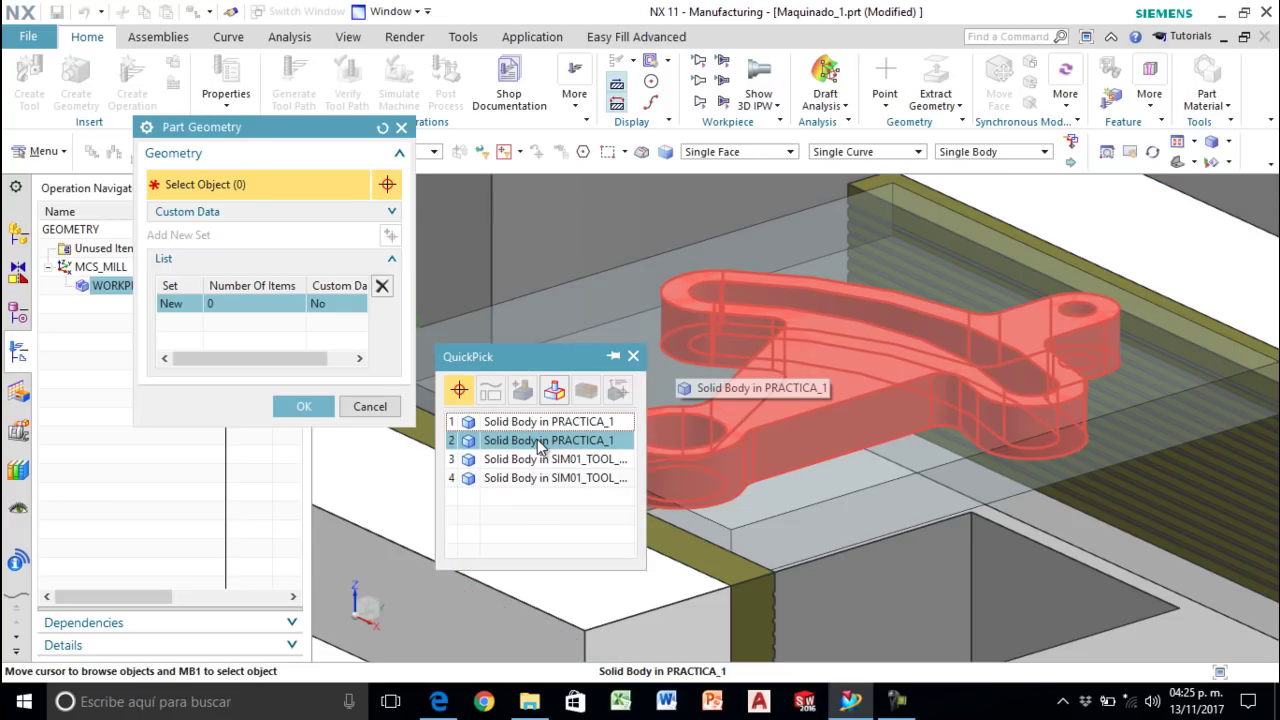
pyautogui.click(592, 445)
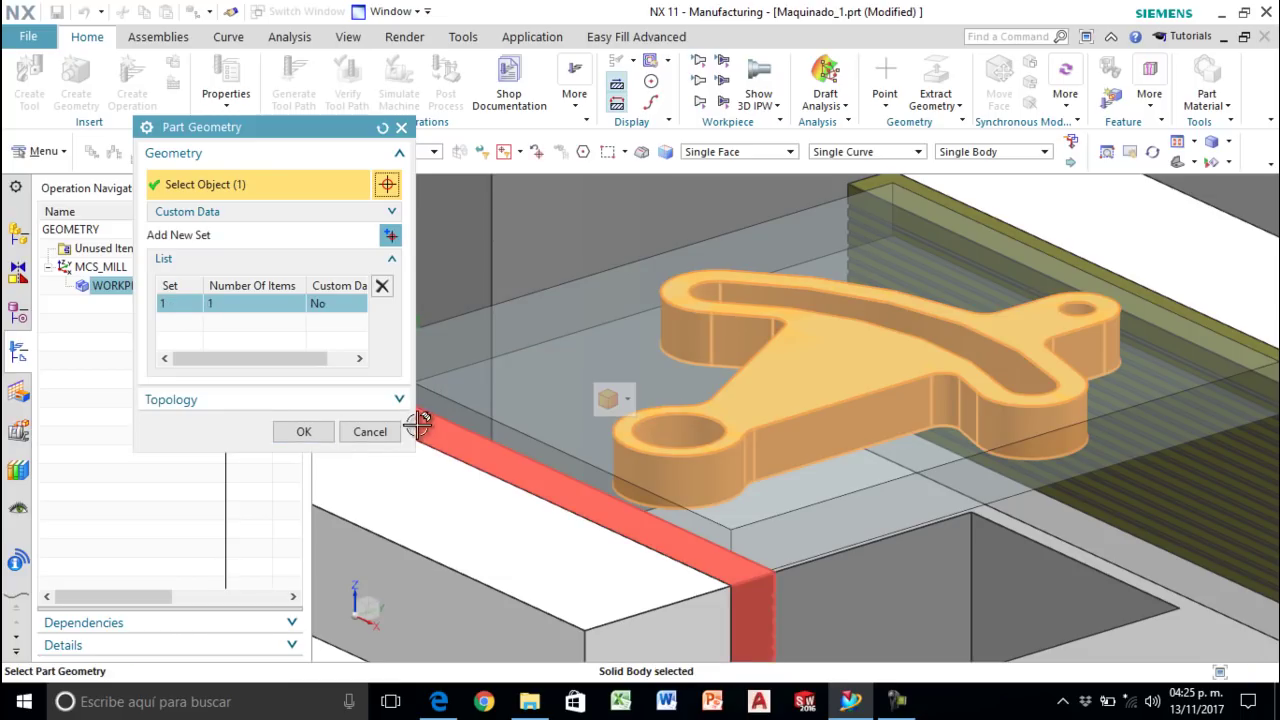
pyautogui.click(312, 433)
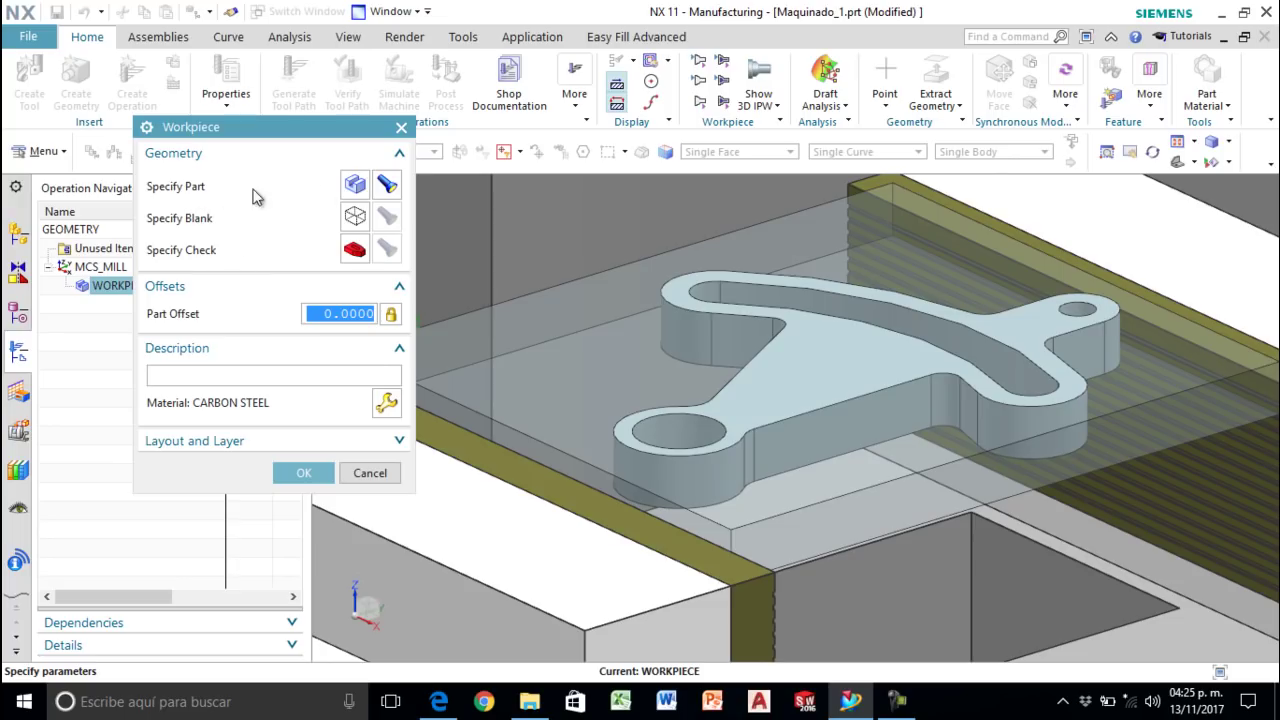
pyautogui.click(388, 188)
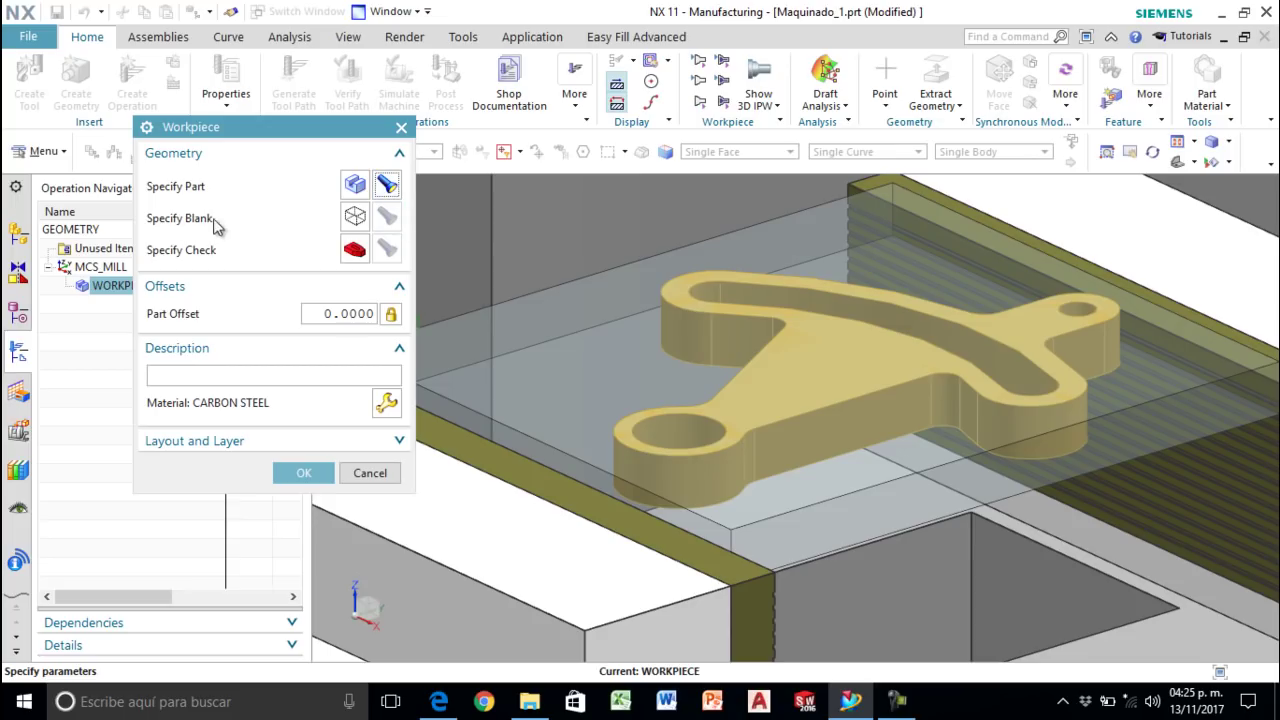
# Step: Specify the transparent block surrounding the part as the WORKPIECE blank geometry
pyautogui.click(354, 218)
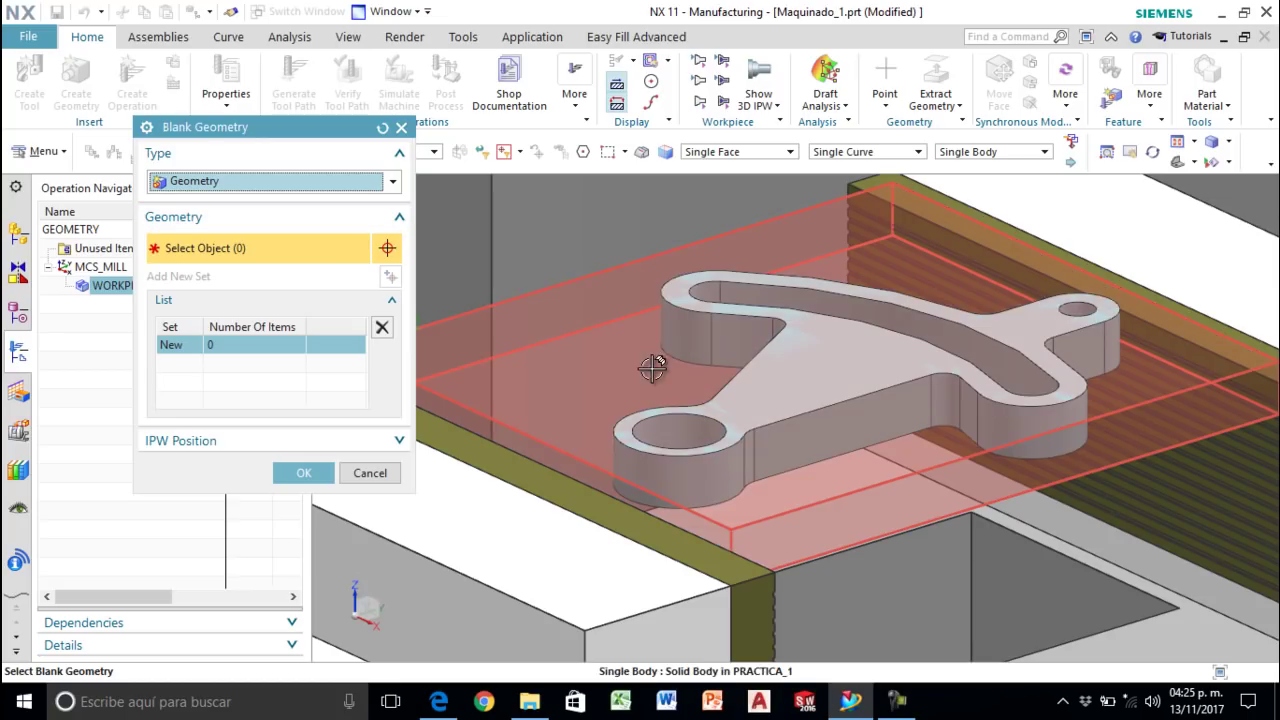
pyautogui.click(587, 370)
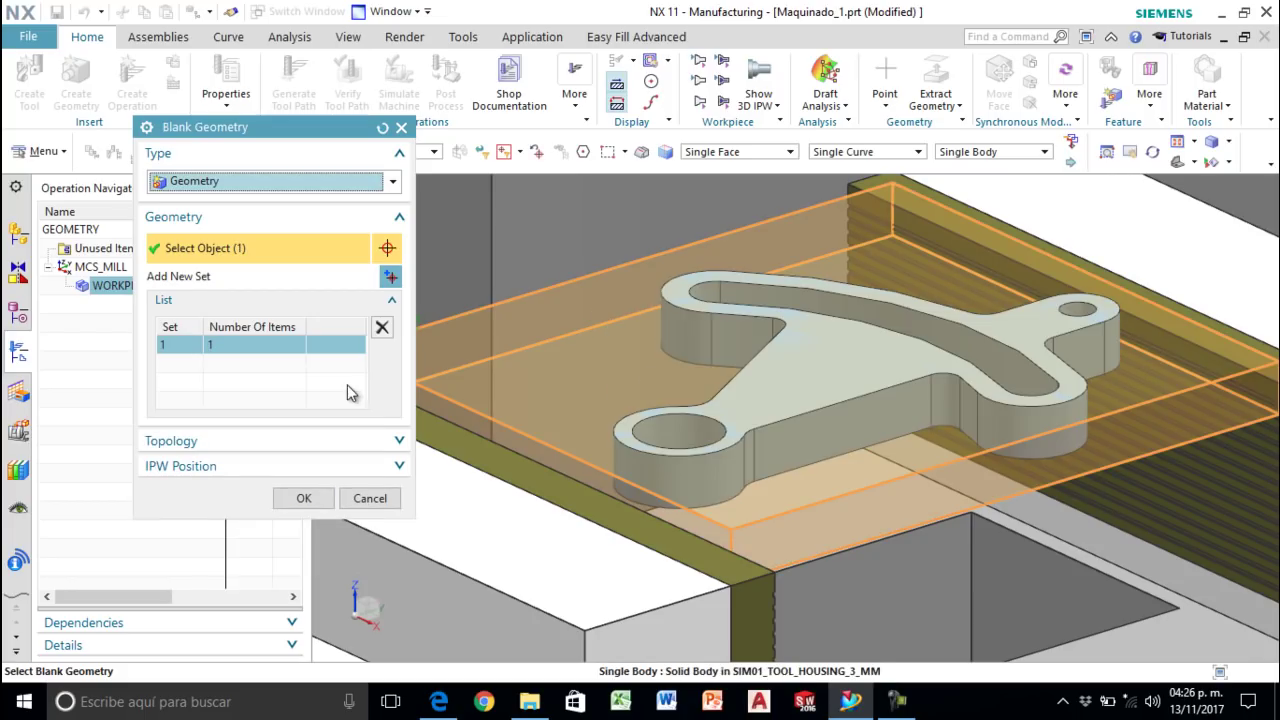
pyautogui.click(303, 498)
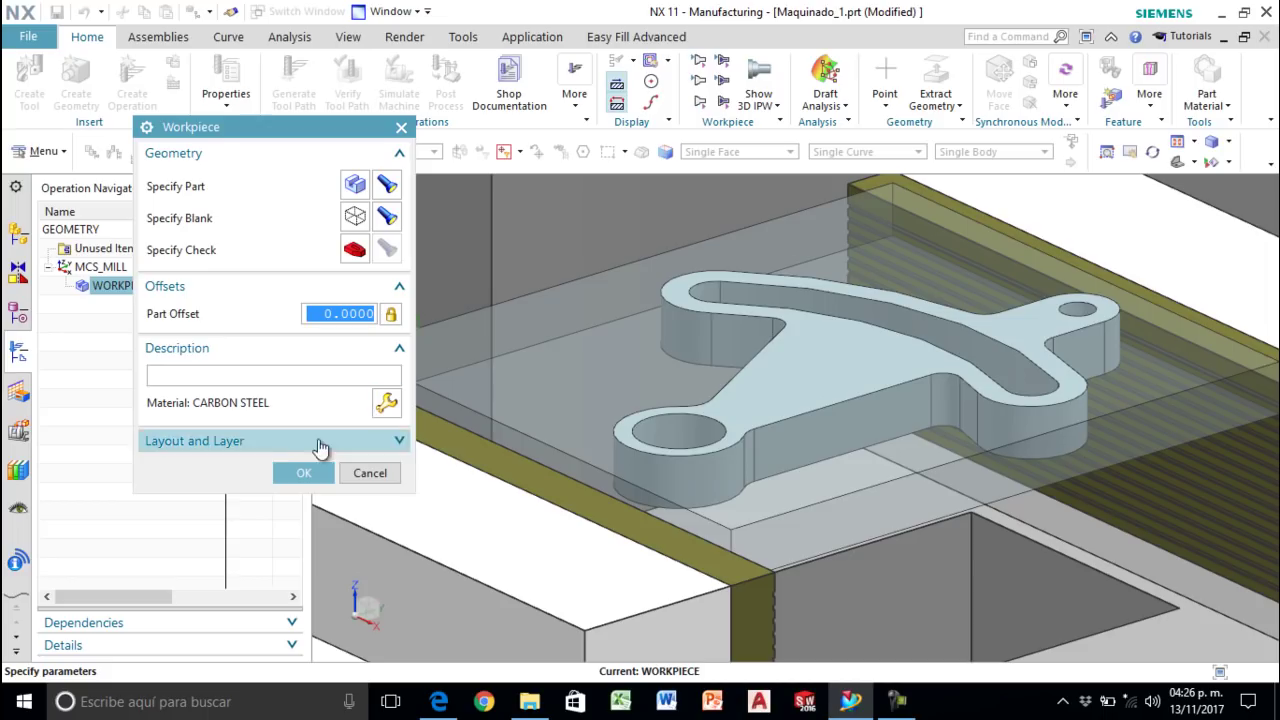
# Step: Review the available part materials with their codes and hardness without choosing a new one, and accept the WORKPIECE definition
pyautogui.click(386, 404)
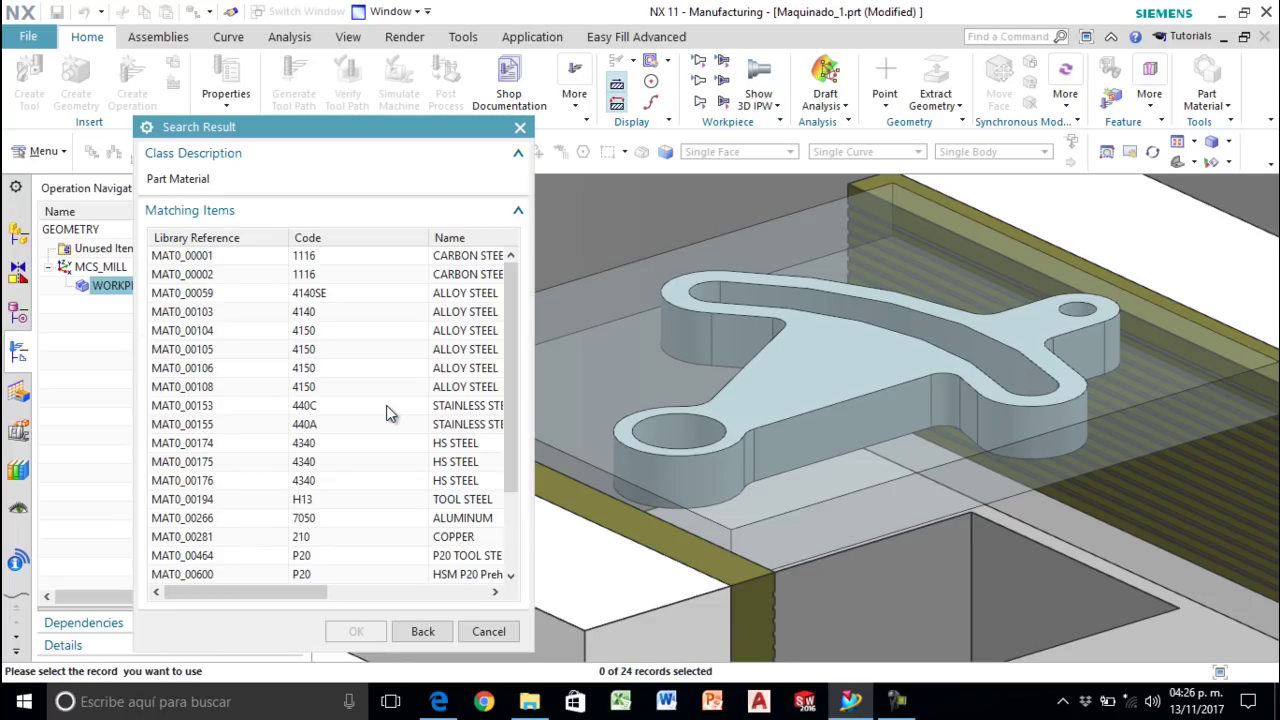
pyautogui.moveTo(533, 365); pyautogui.dragTo(817, 365)
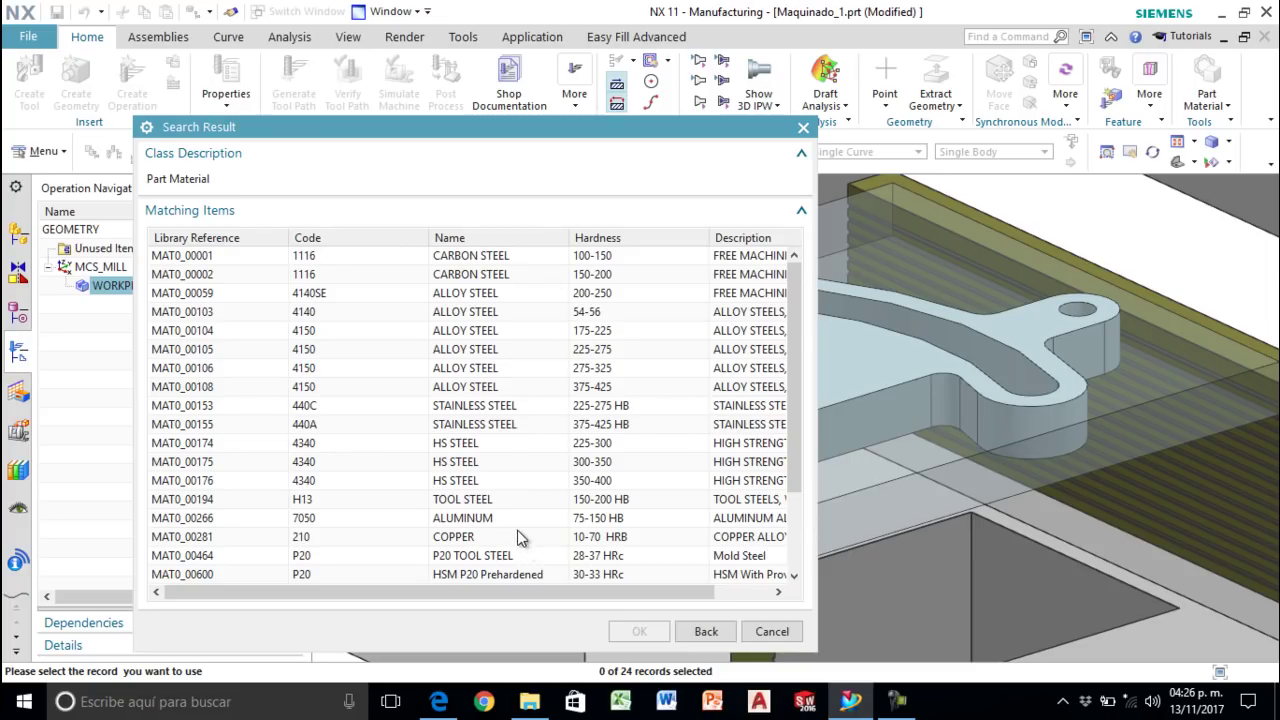
pyautogui.scroll(-2, 506, 537)
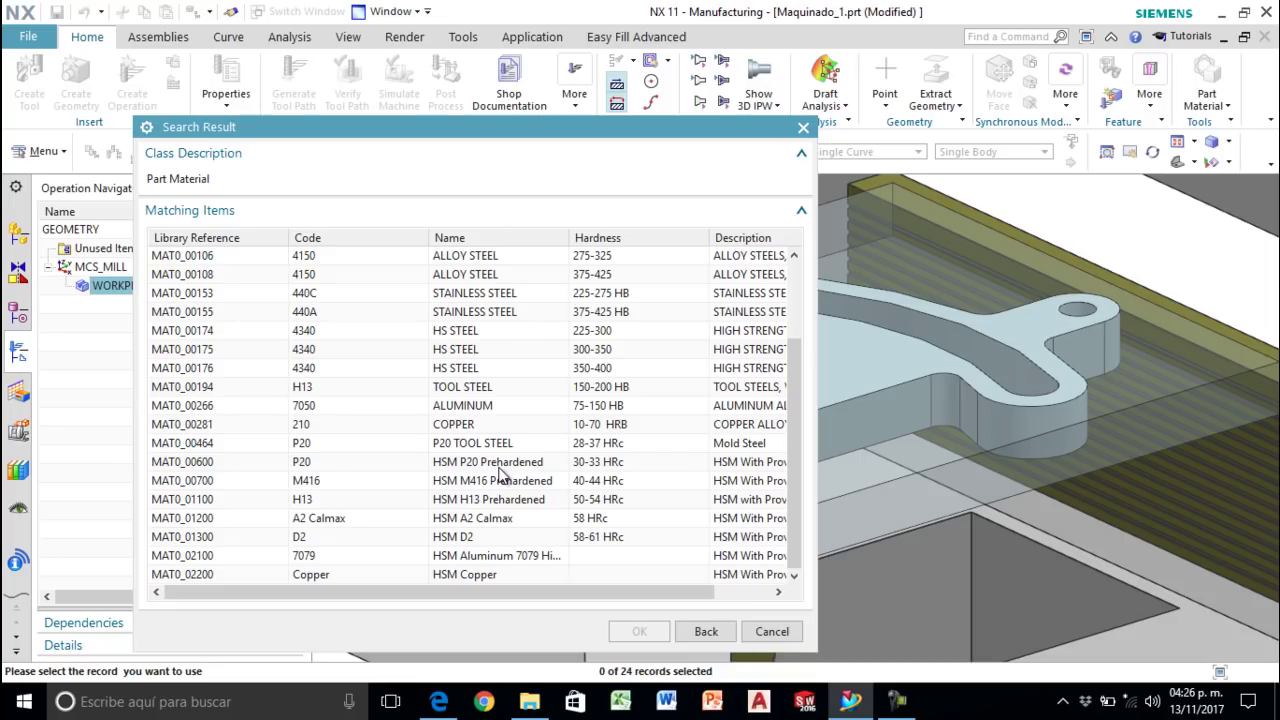
pyautogui.scroll(2, 318, 485)
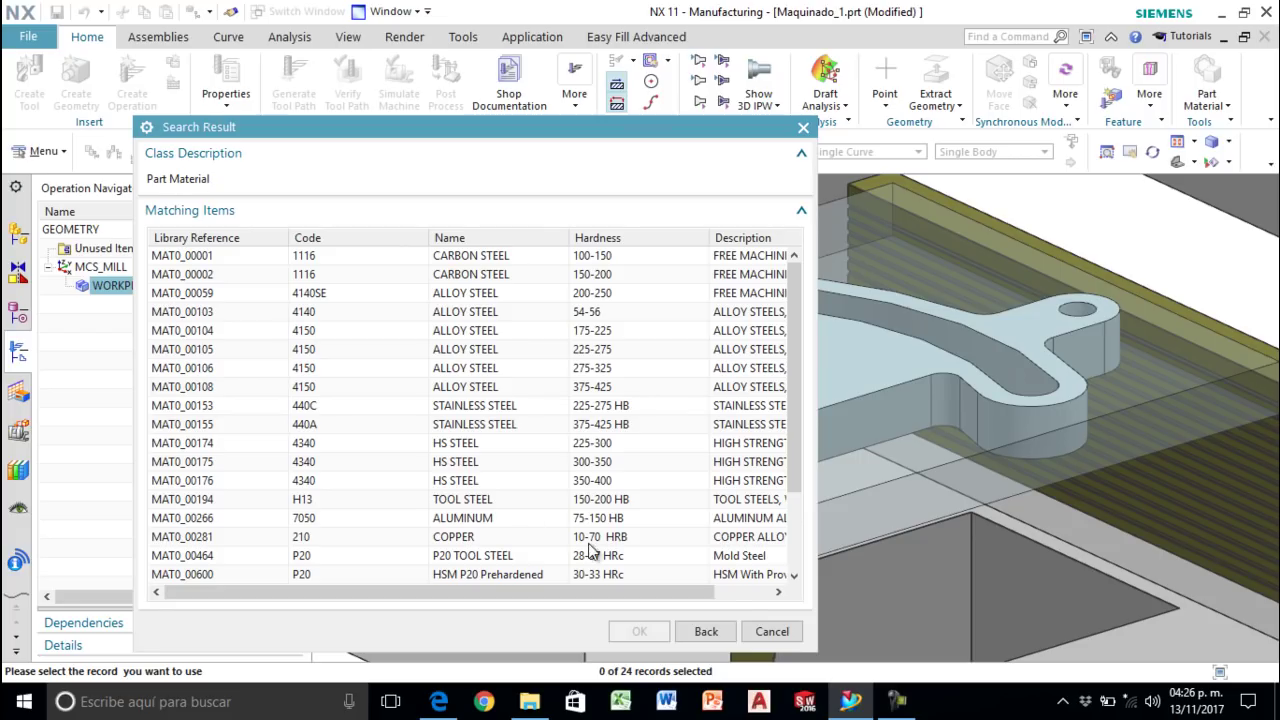
pyautogui.click(770, 632)
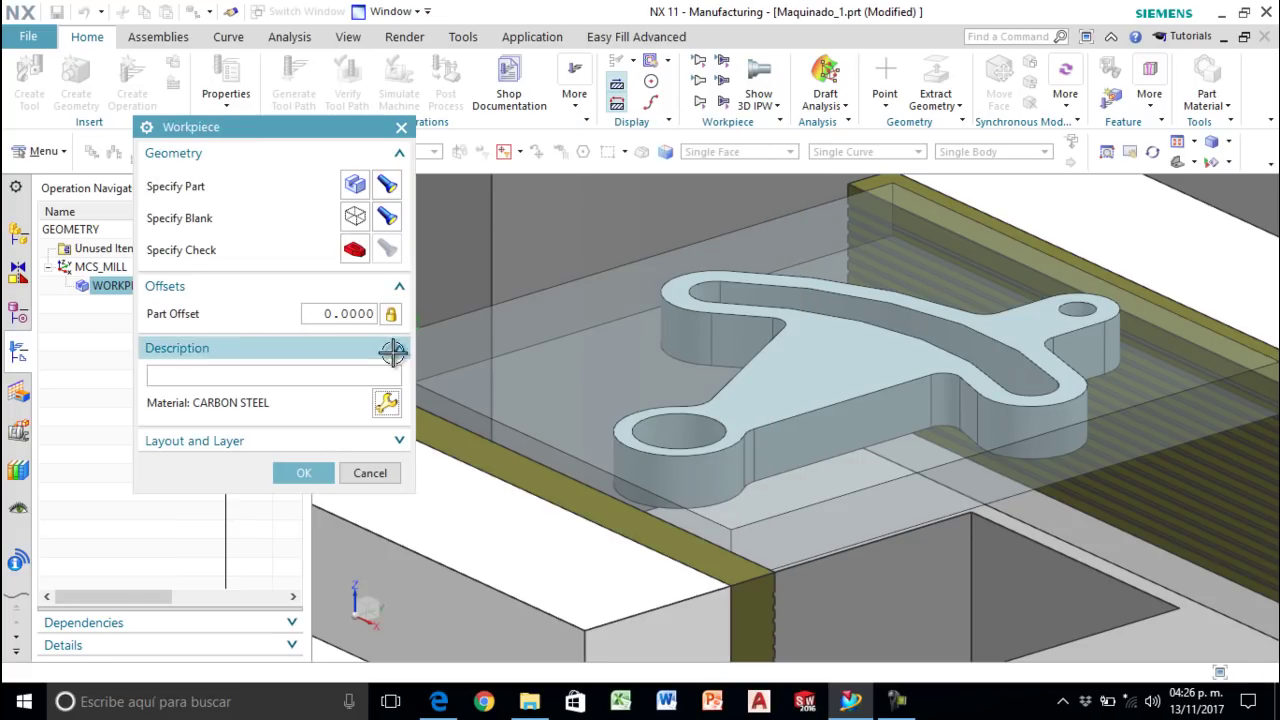
pyautogui.click(300, 472)
# Step: Show the Machine Tool view of the operation navigator and examine the TOOL_MAGAZINE carousel on the milling machine
pyautogui.scroll(-5, 480, 375)
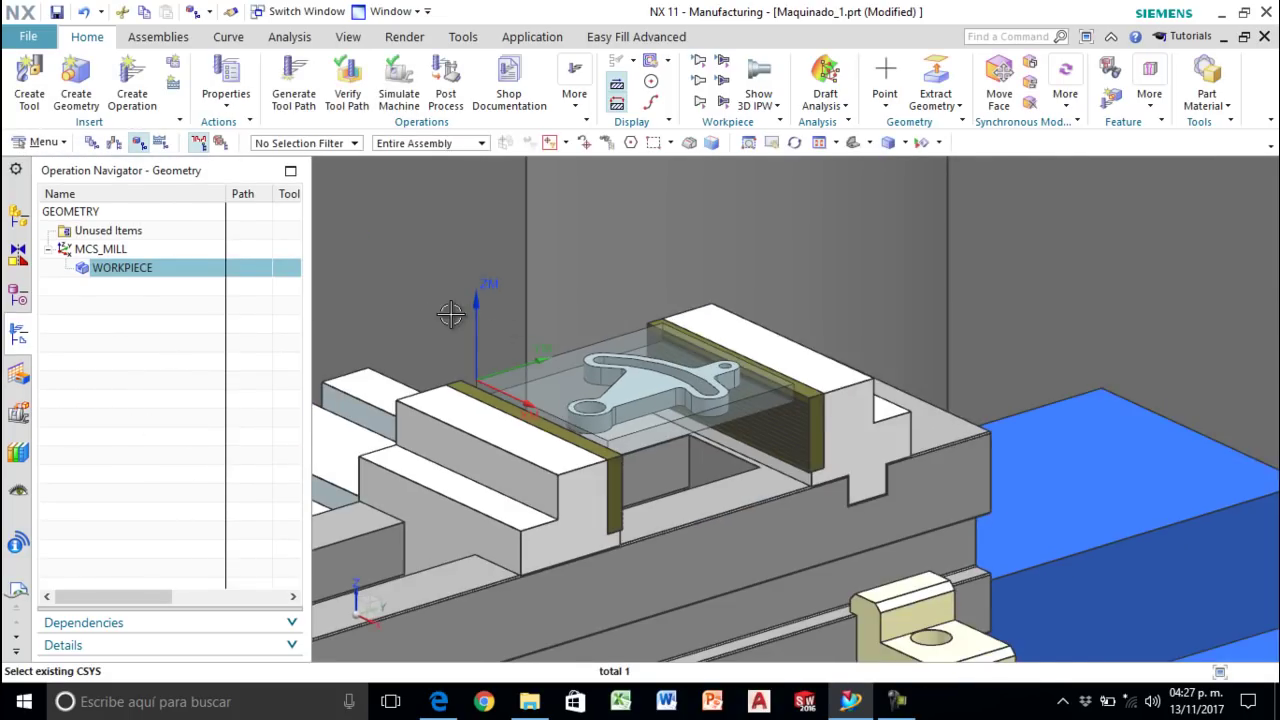
pyautogui.scroll(1, 440, 322)
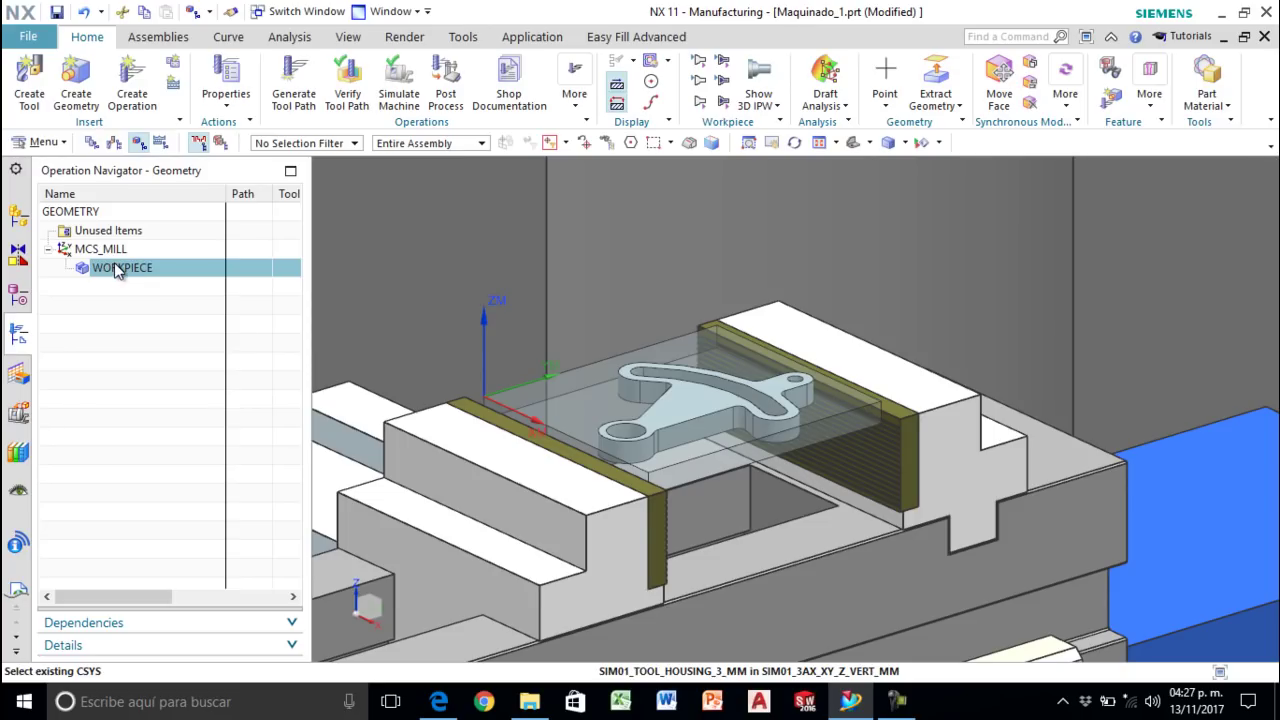
pyautogui.click(114, 146)
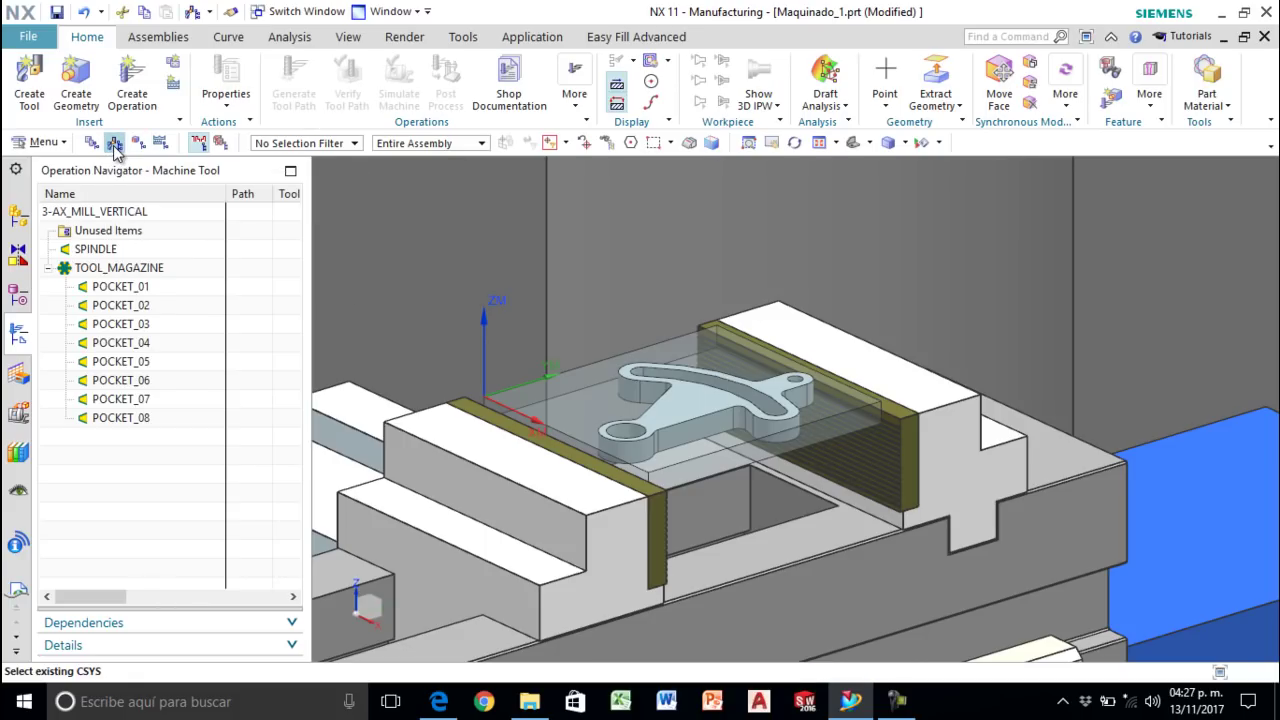
pyautogui.click(105, 253)
pyautogui.click(108, 268)
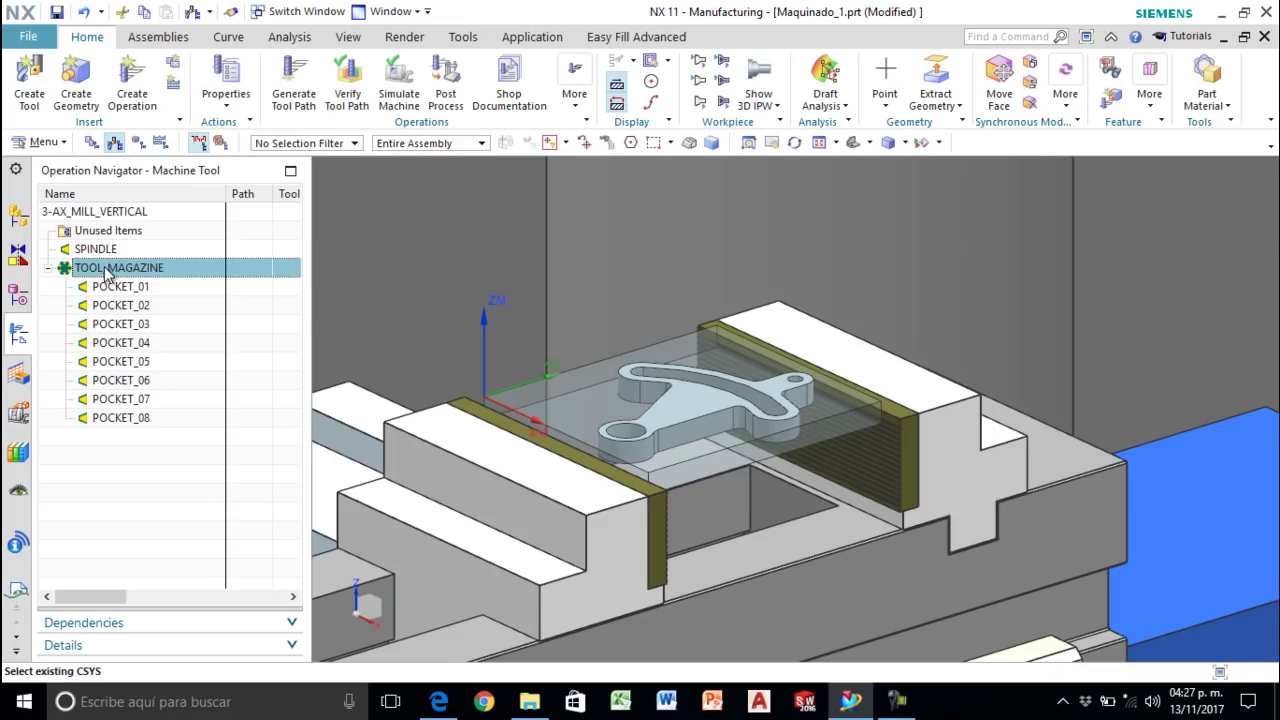
pyautogui.scroll(-3, 409, 374)
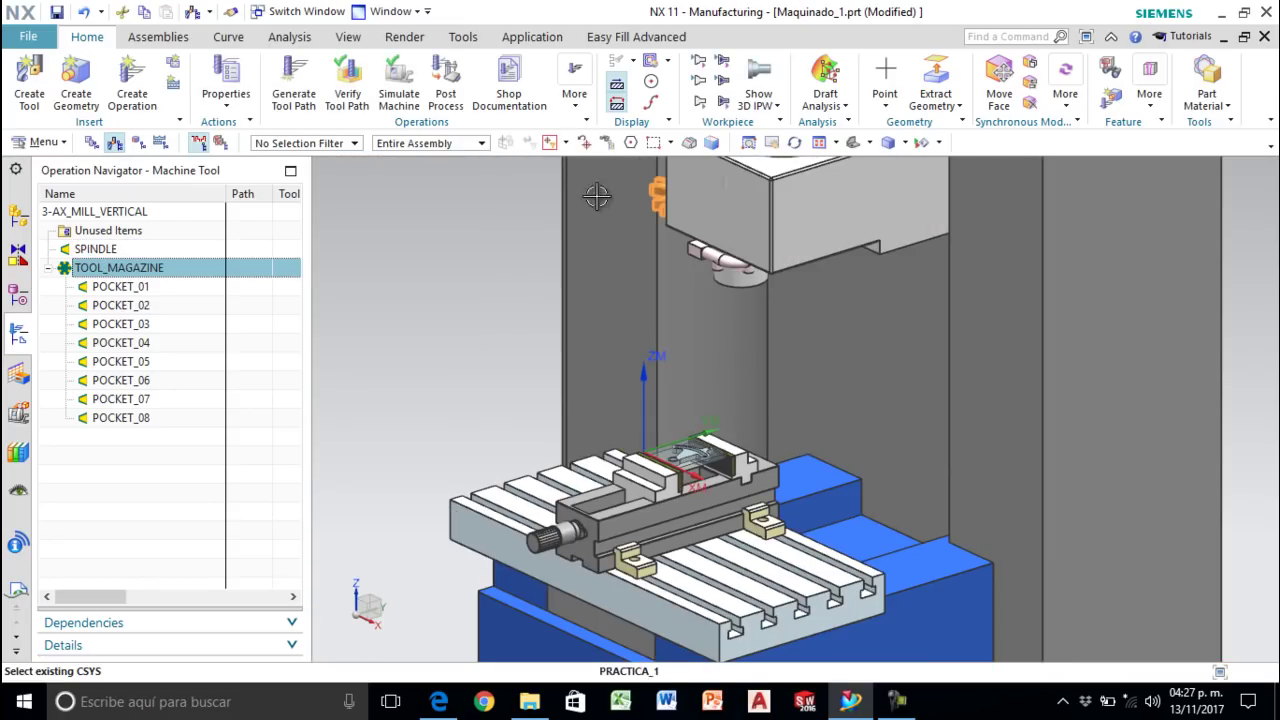
pyautogui.scroll(1, 603, 168)
pyautogui.moveTo(617, 249); pyautogui.dragTo(686, 252, button='middle')
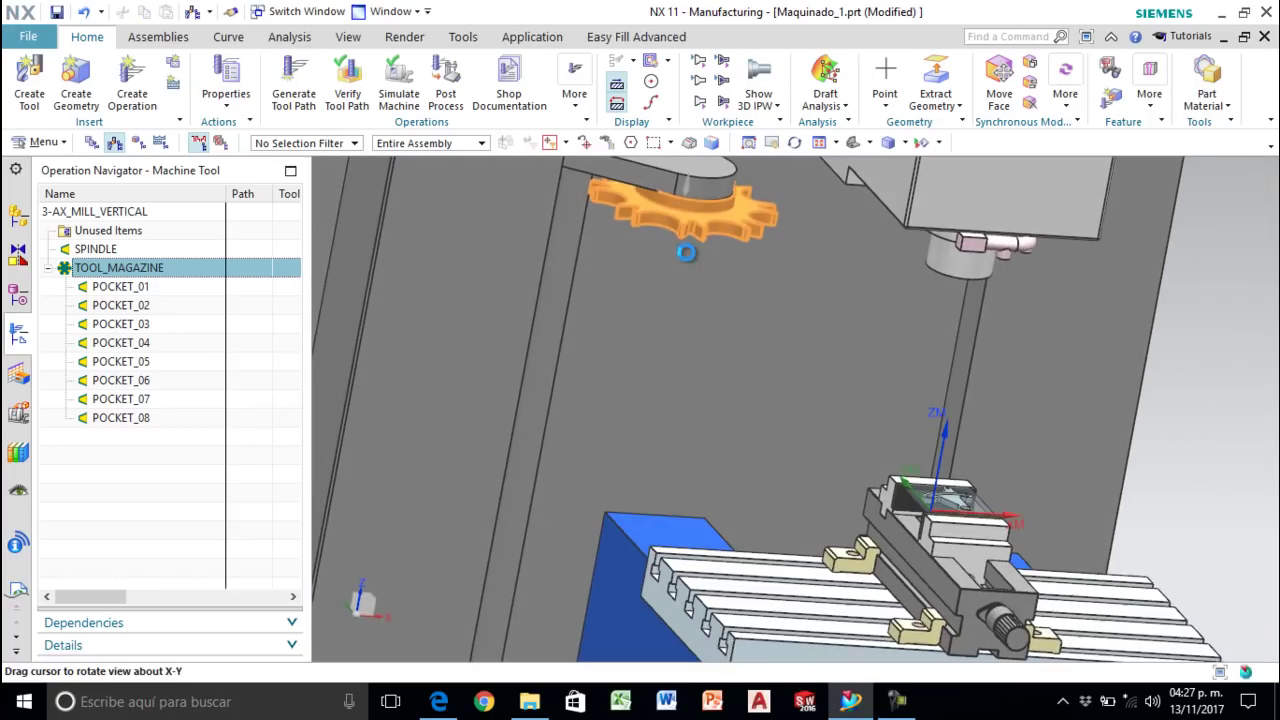
pyautogui.scroll(-3, 691, 212)
pyautogui.scroll(3, 694, 196)
pyautogui.scroll(3, 694, 196)
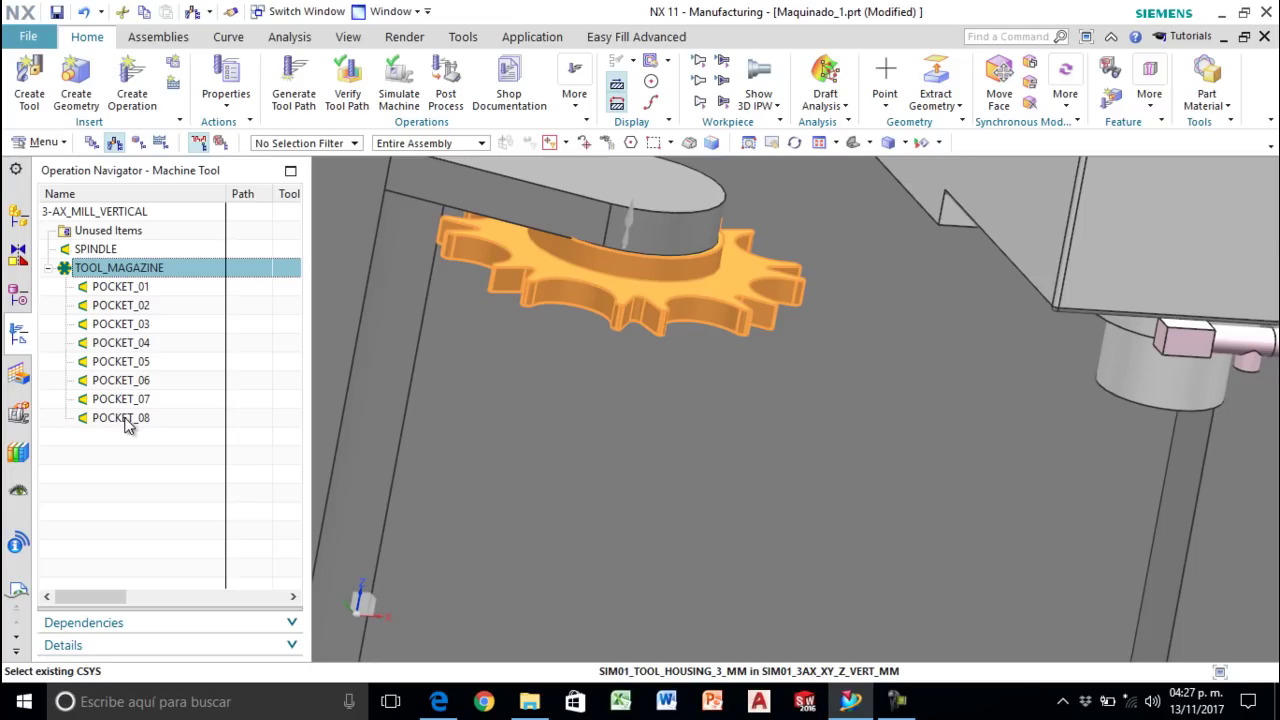
# Step: Select POCKET_01 of the tool magazine and inspect the carousel, spindle and vise on the machine
pyautogui.click(121, 287)
pyautogui.scroll(-3, 760, 440)
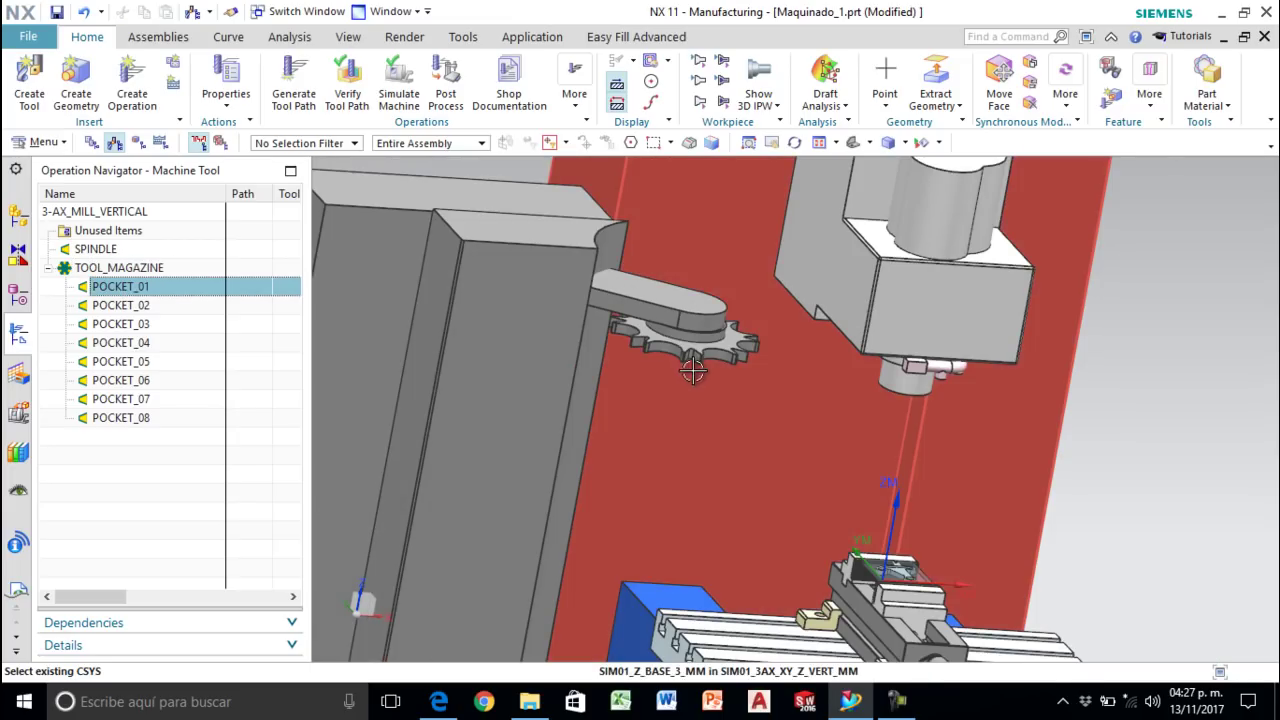
pyautogui.moveTo(783, 503); pyautogui.dragTo(746, 500, button='middle')
pyautogui.scroll(5, 746, 500)
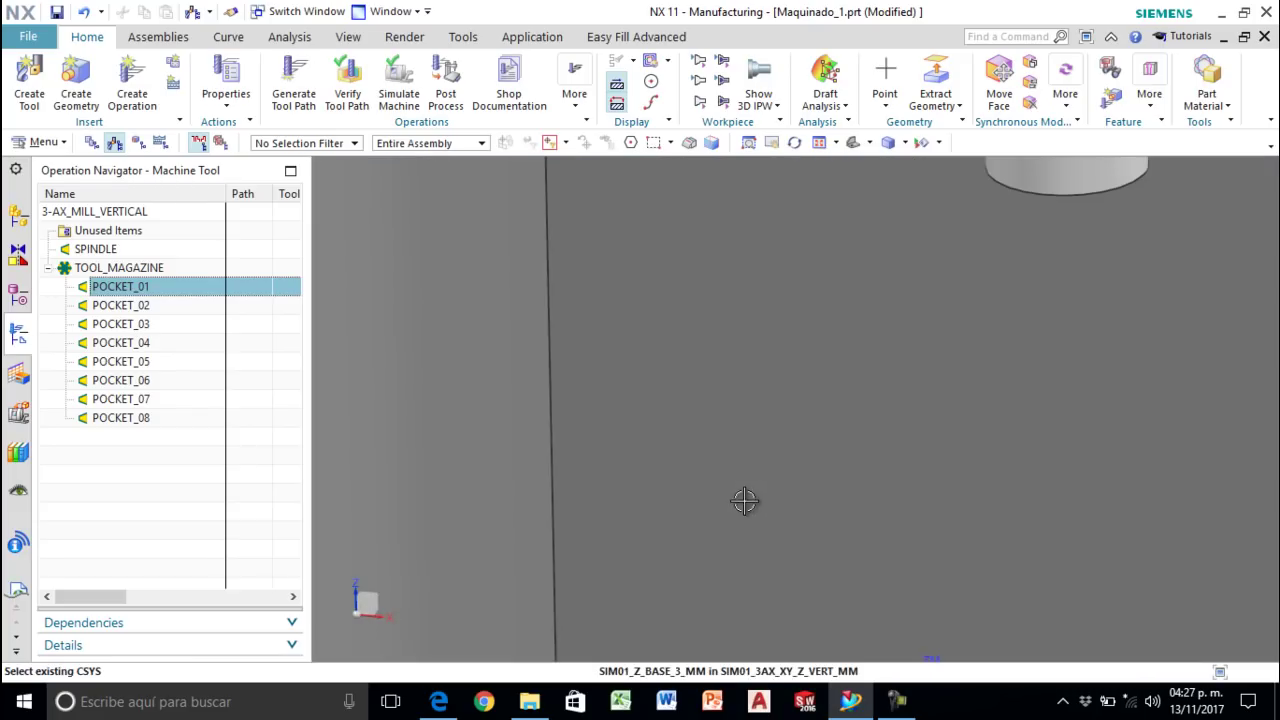
pyautogui.scroll(-5, 808, 463)
pyautogui.scroll(4, 723, 429)
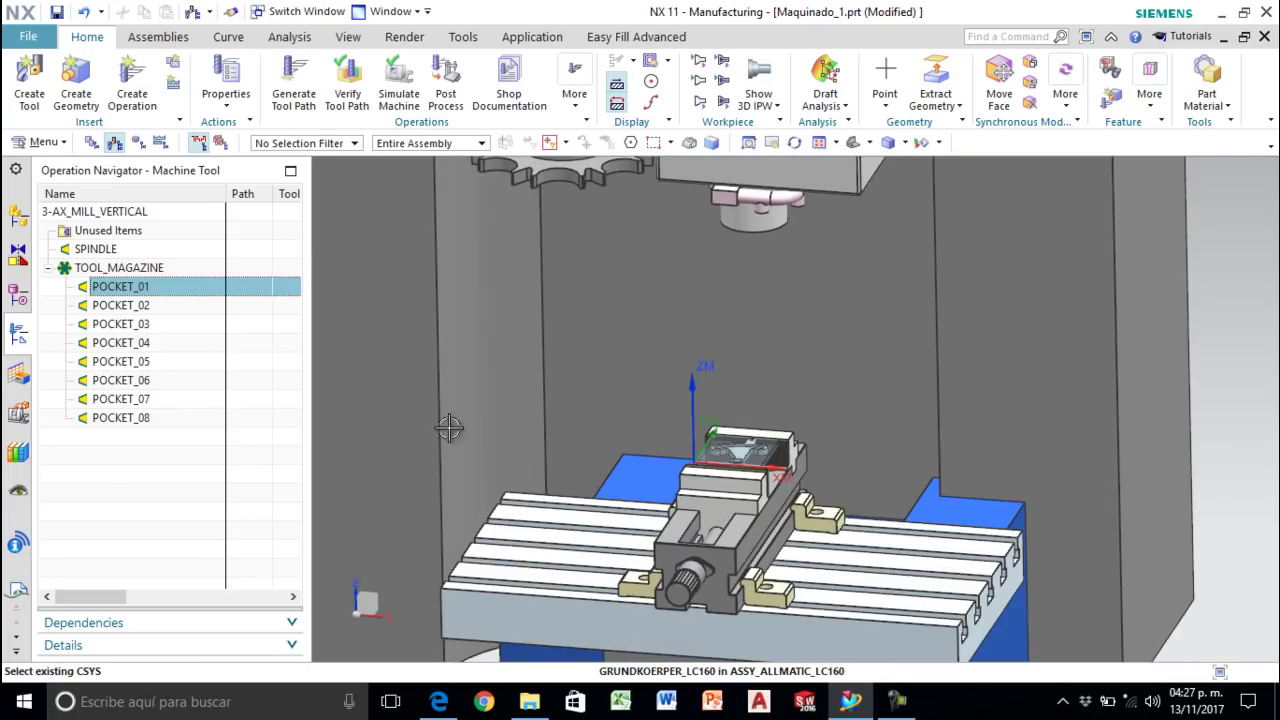
# Step: Start inserting a new tool of type mill_planar into POCKET_01
pyautogui.rightClick(148, 288)
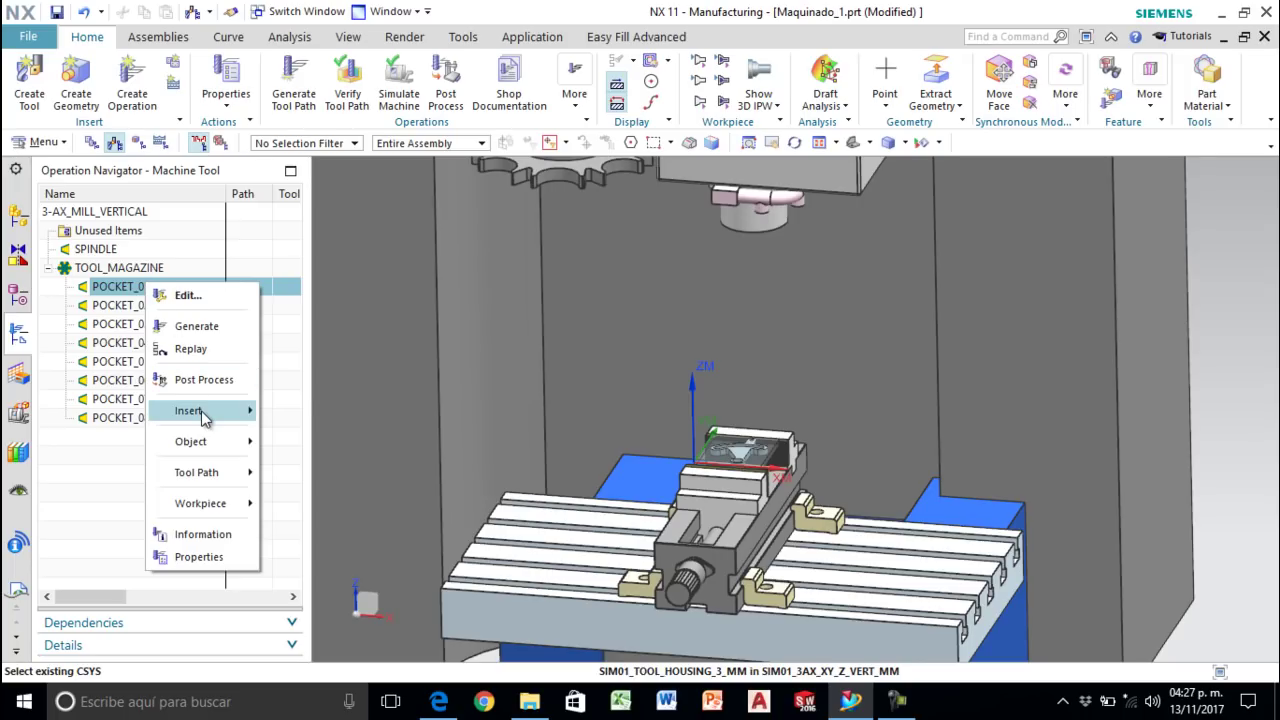
pyautogui.moveTo(201, 410)
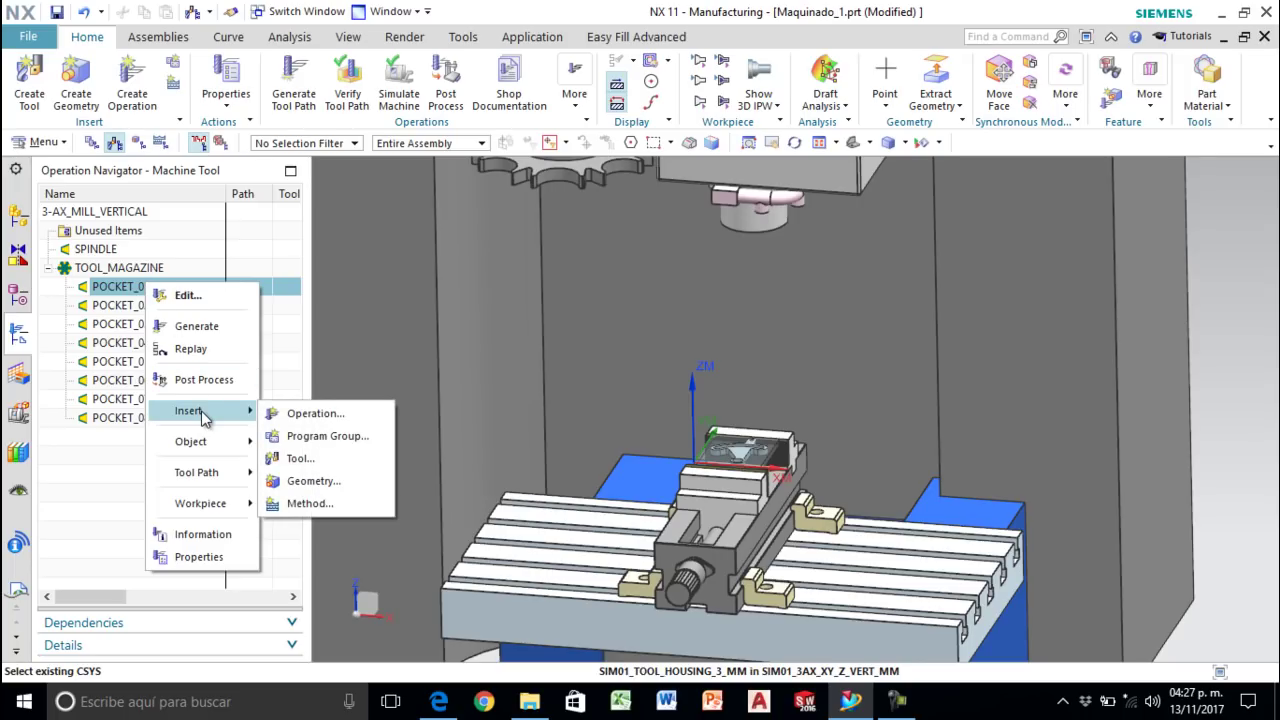
pyautogui.click(300, 459)
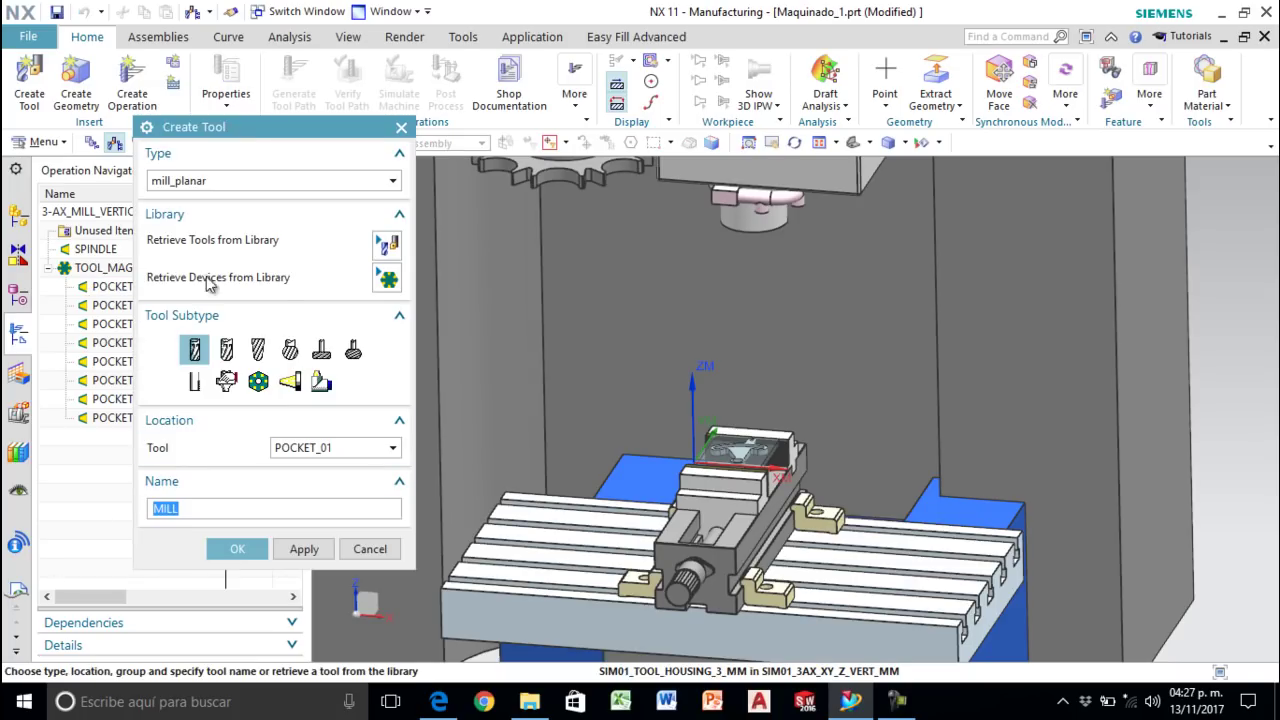
pyautogui.click(188, 184)
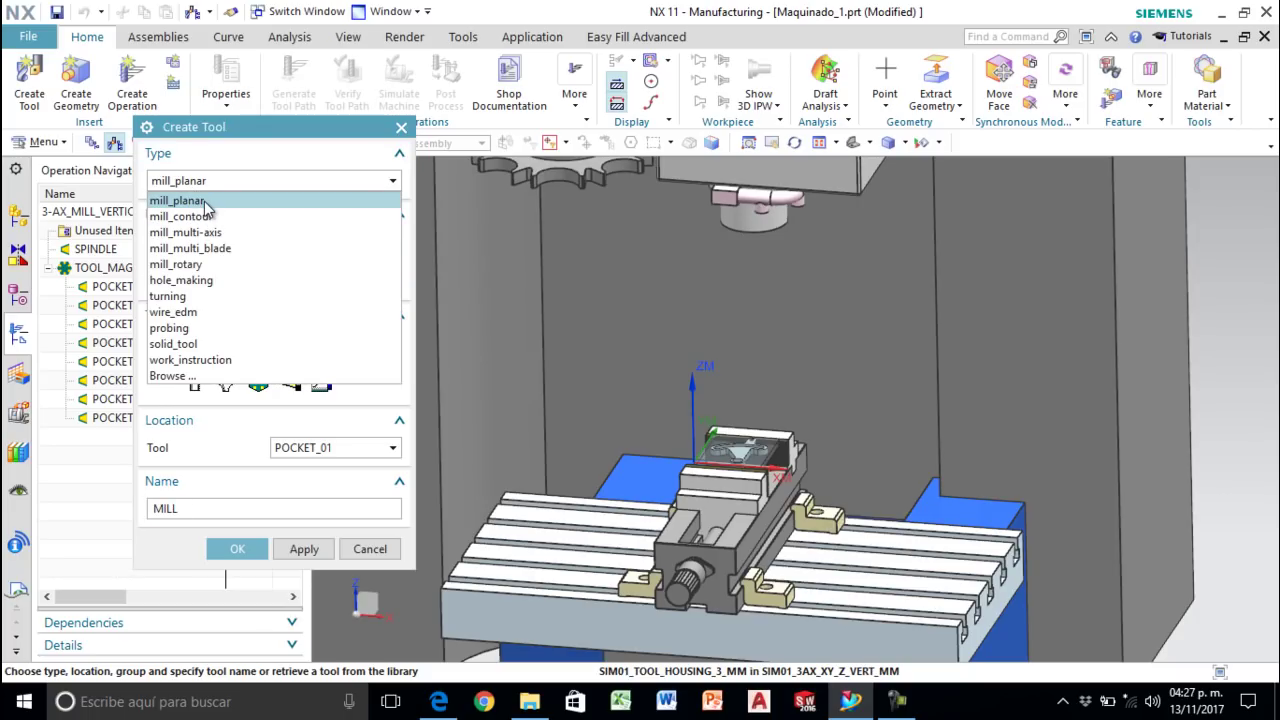
pyautogui.click(206, 201)
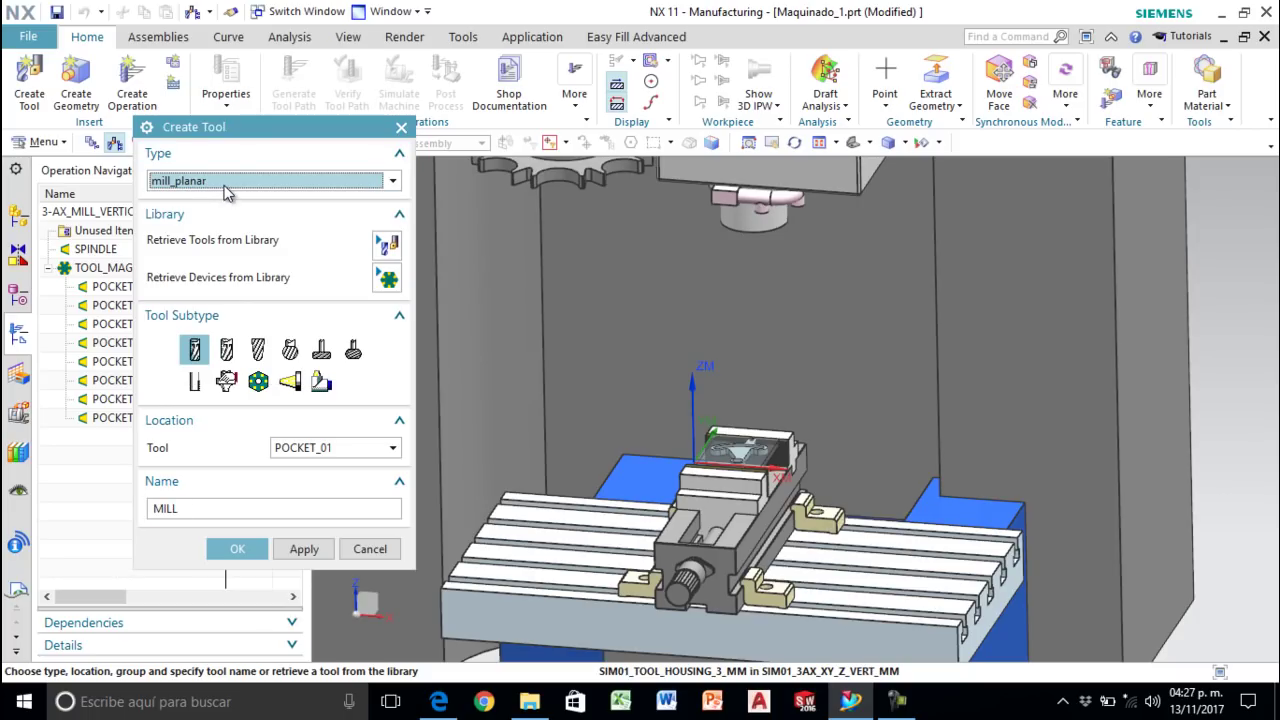
# Step: Look through the tool subtypes offered by the mill_contour, mill_multi-axis, mill_rotary, turning and probing types
pyautogui.click(227, 190)
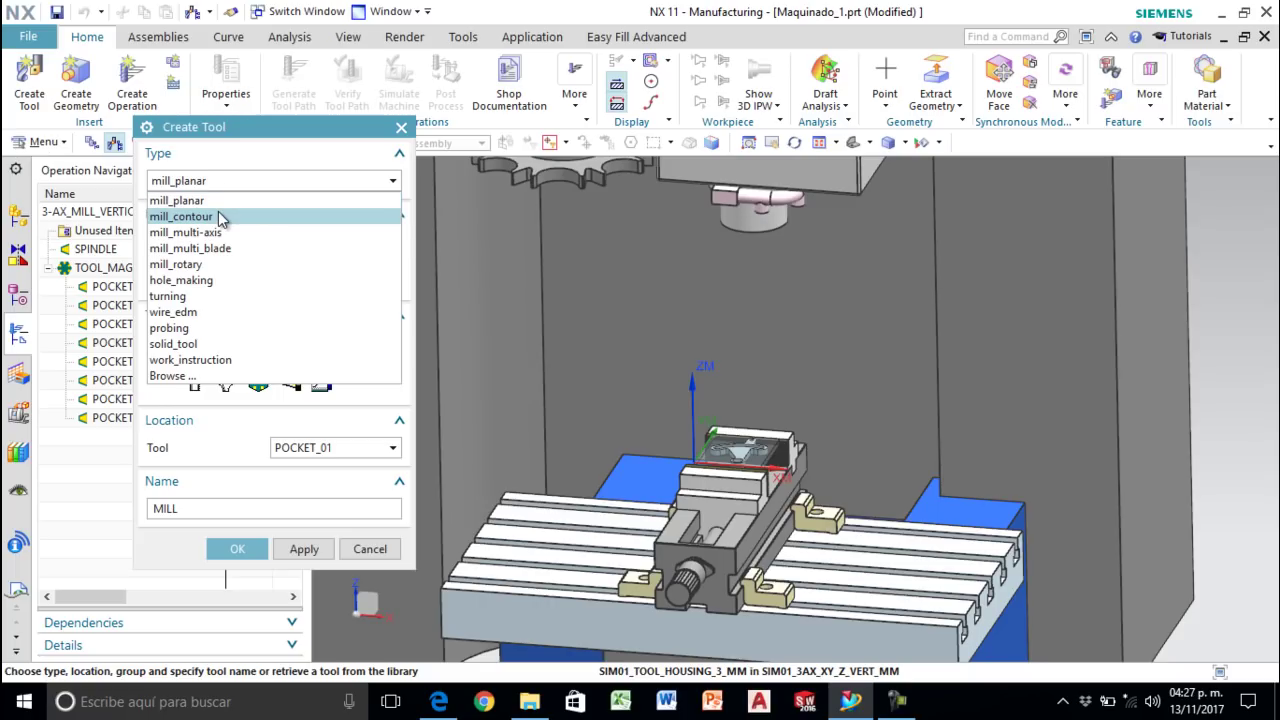
pyautogui.click(218, 216)
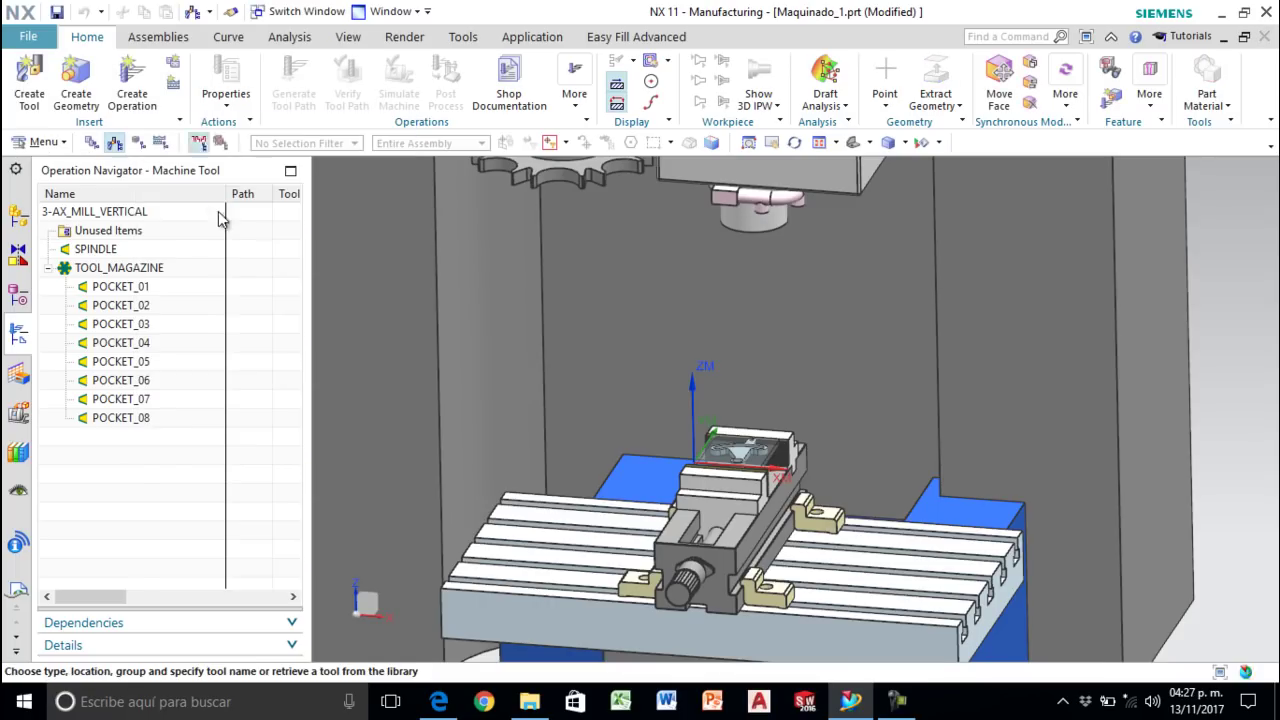
pyautogui.click(222, 185)
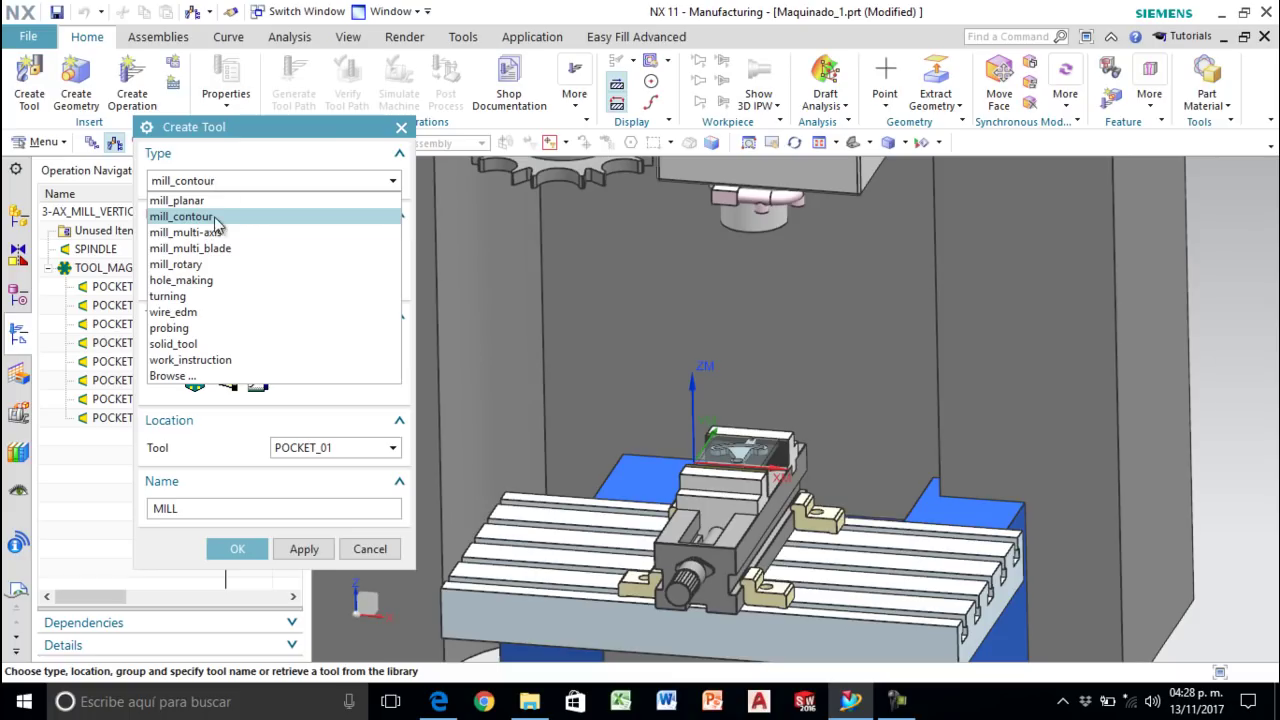
pyautogui.click(218, 233)
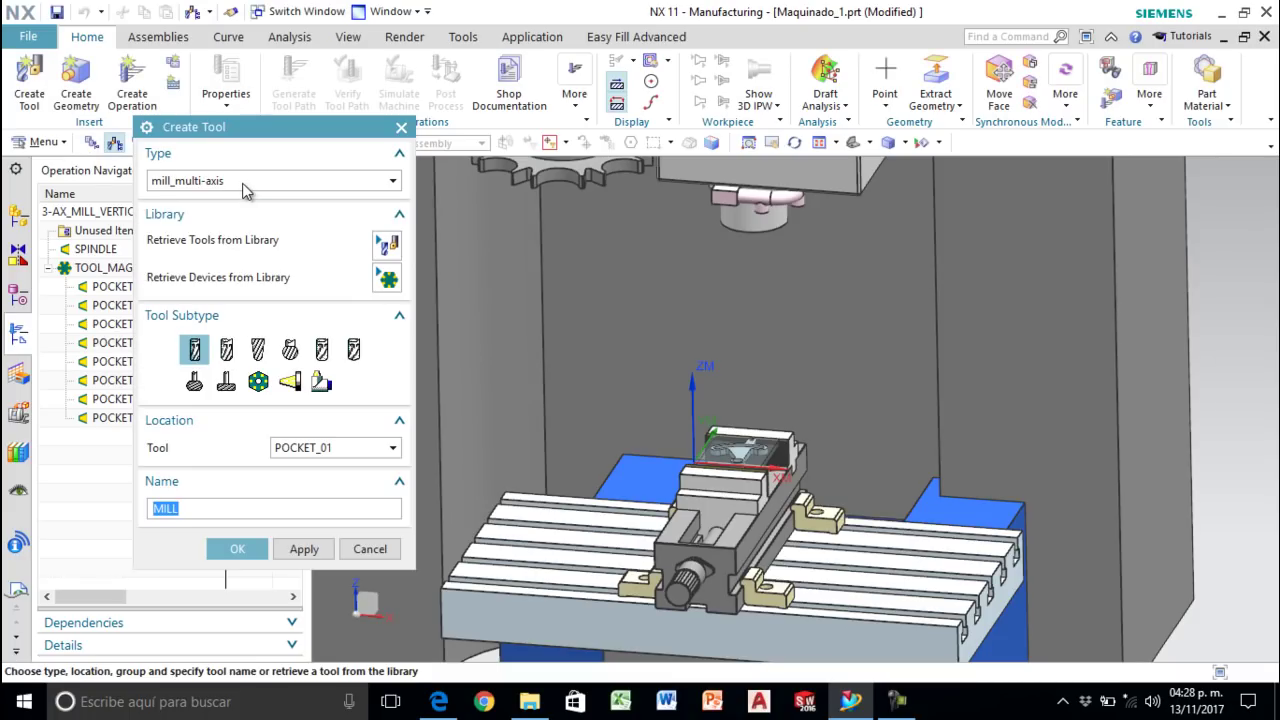
pyautogui.click(244, 185)
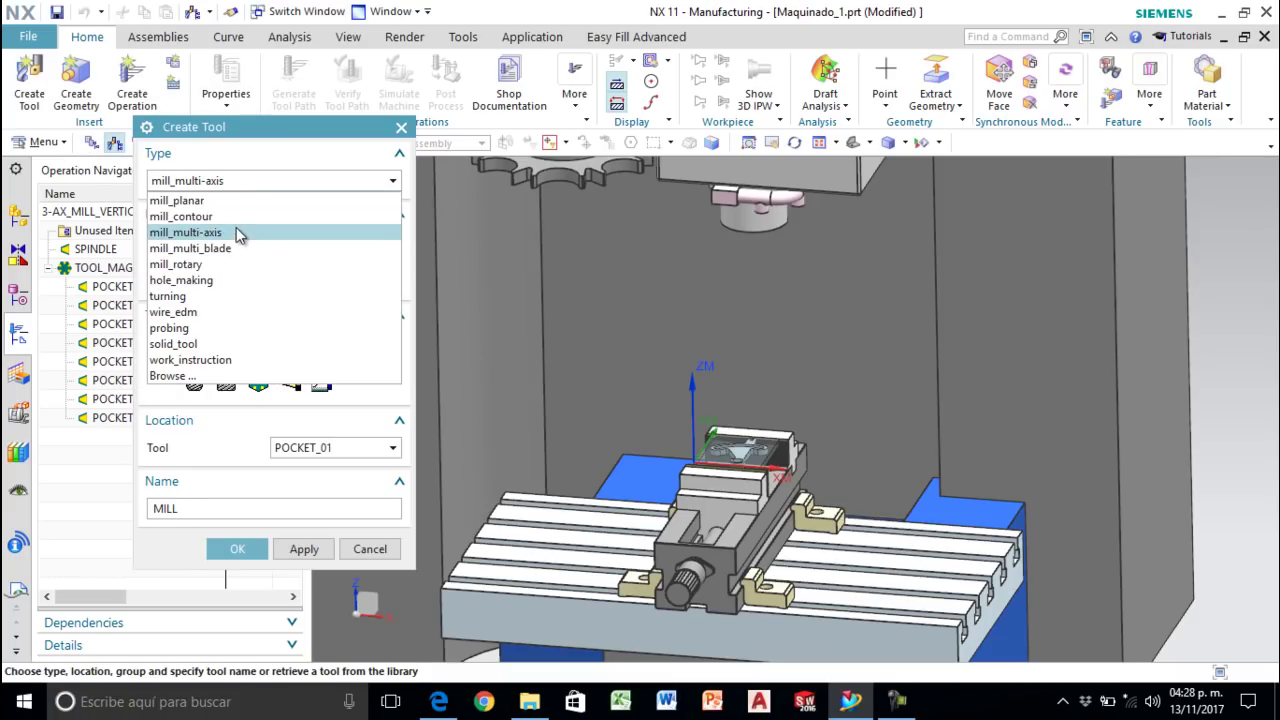
pyautogui.click(229, 264)
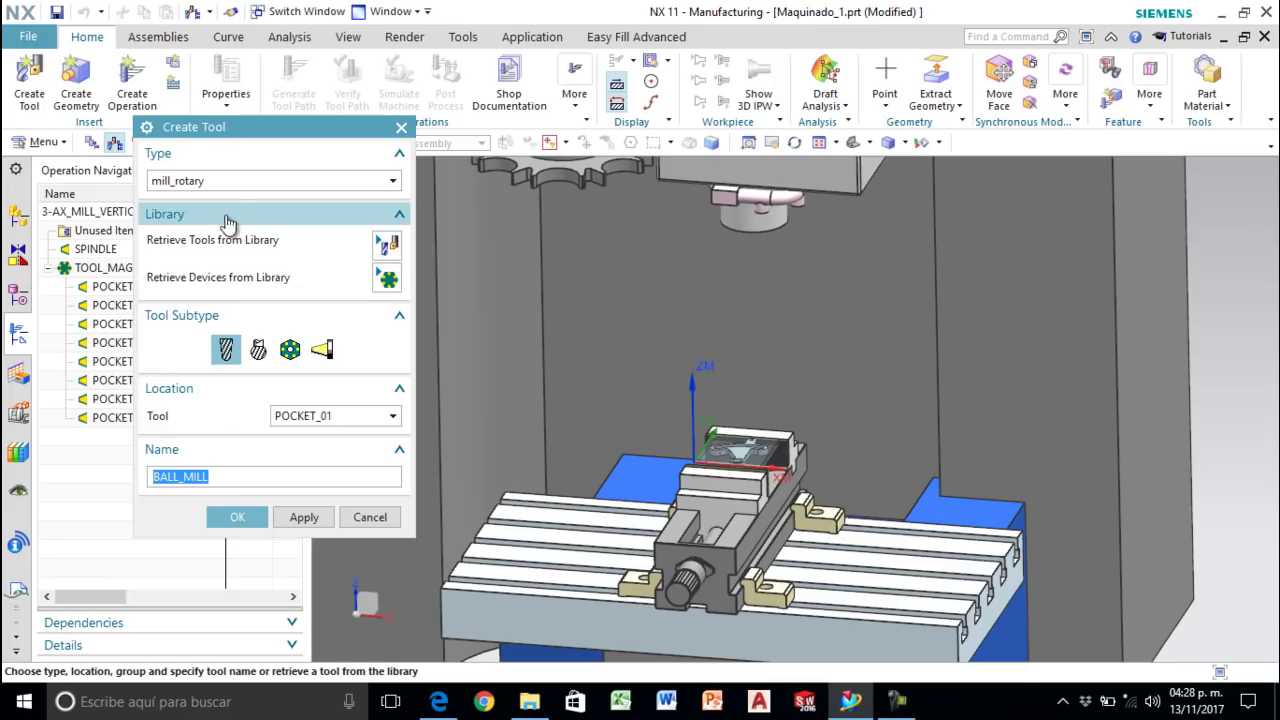
pyautogui.click(232, 181)
pyautogui.click(201, 295)
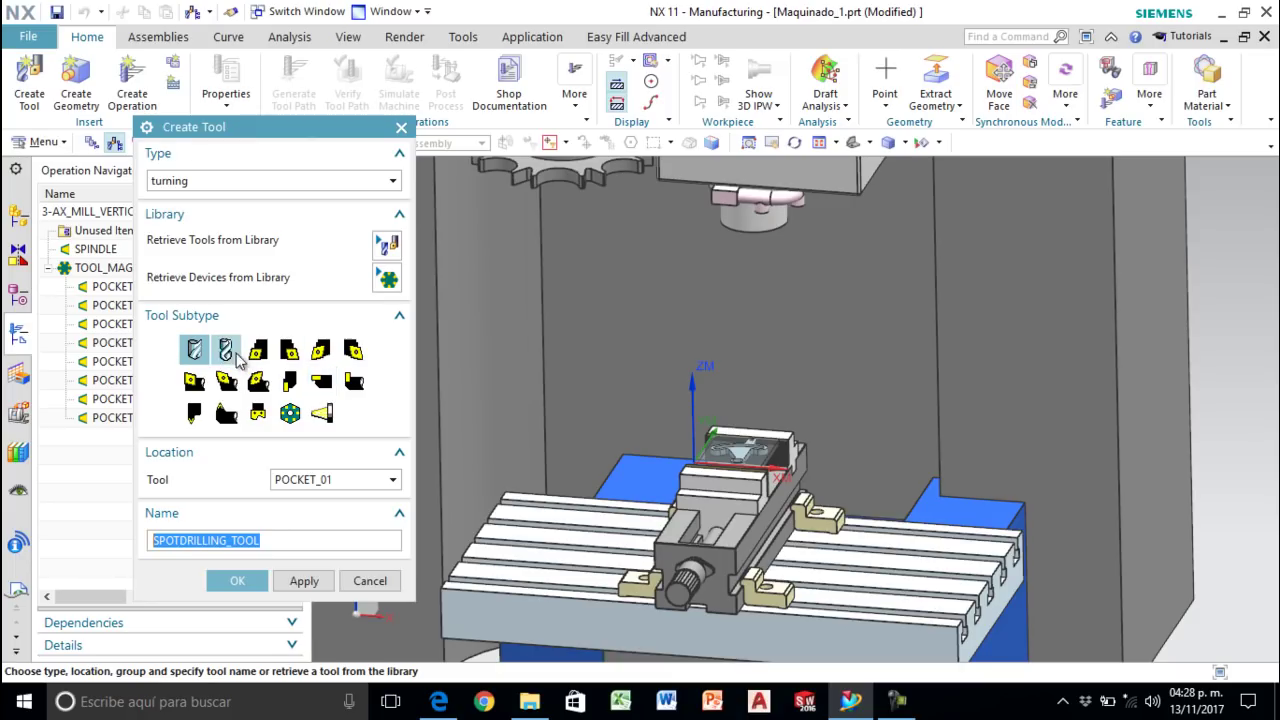
pyautogui.click(248, 181)
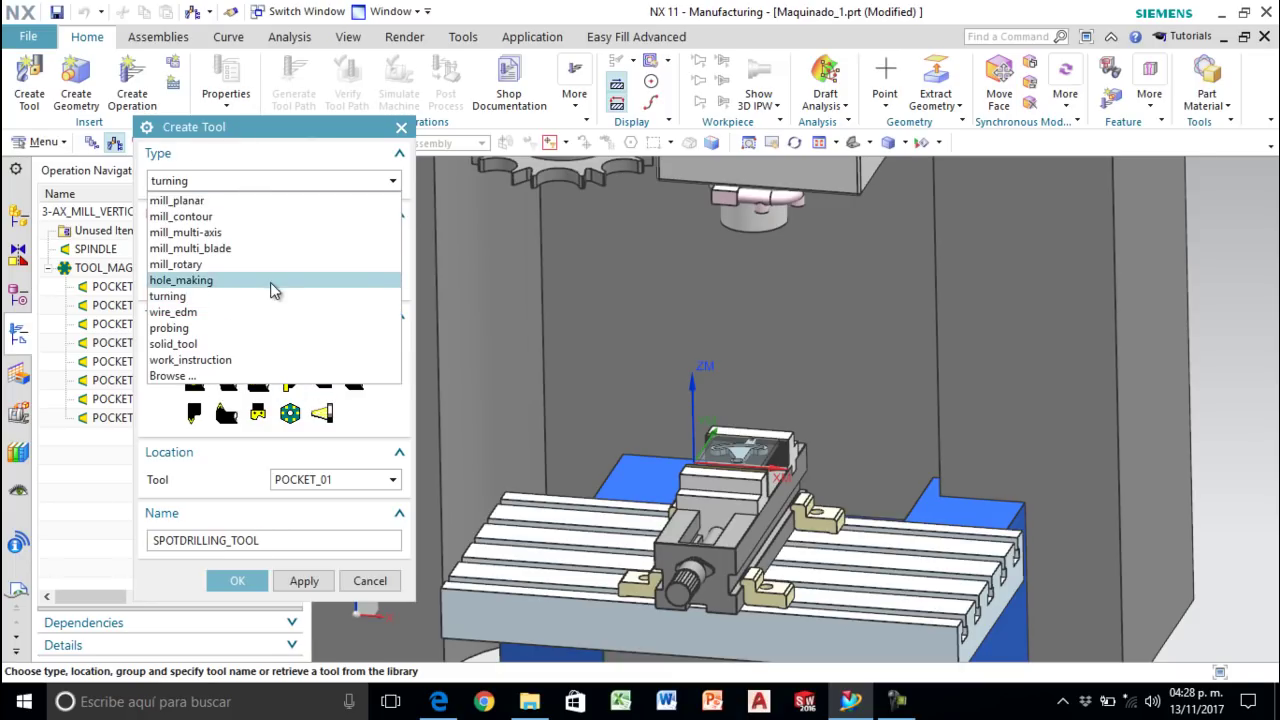
pyautogui.click(253, 328)
# Step: Create a mill_planar tool with the MILL subtype in POCKET_01, named Cebolla_76.2mm
pyautogui.click(213, 188)
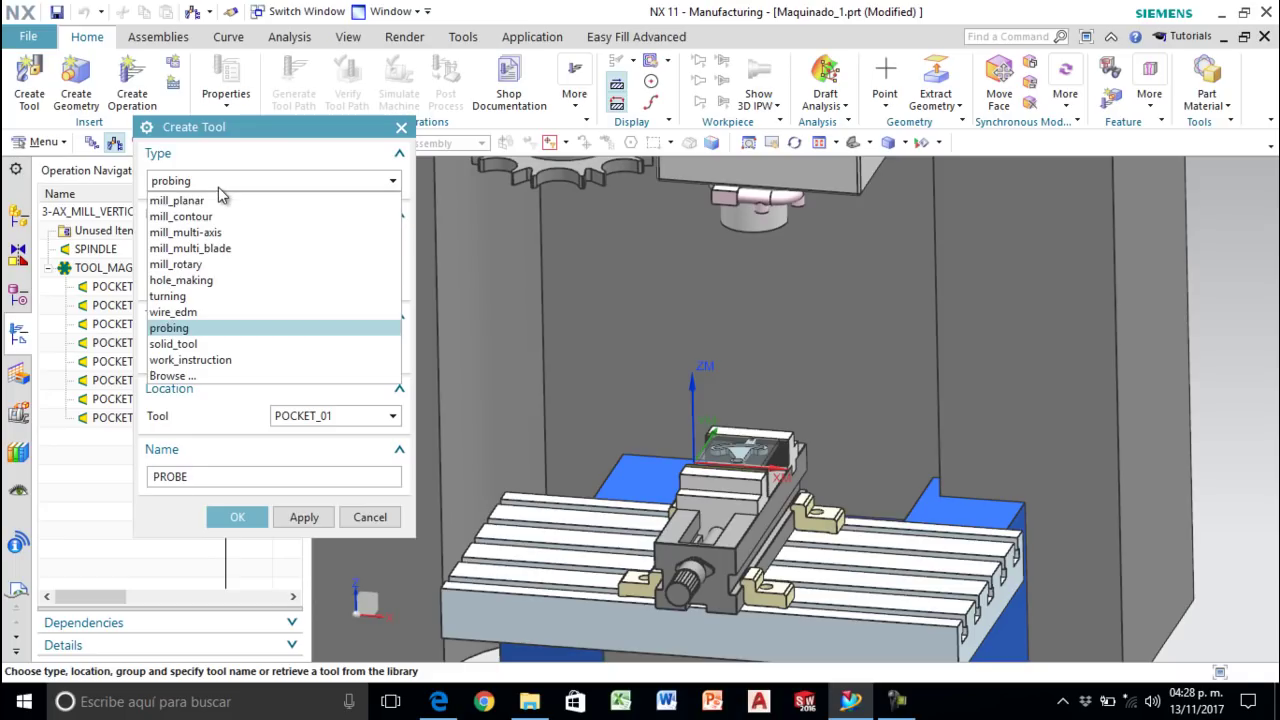
pyautogui.click(192, 196)
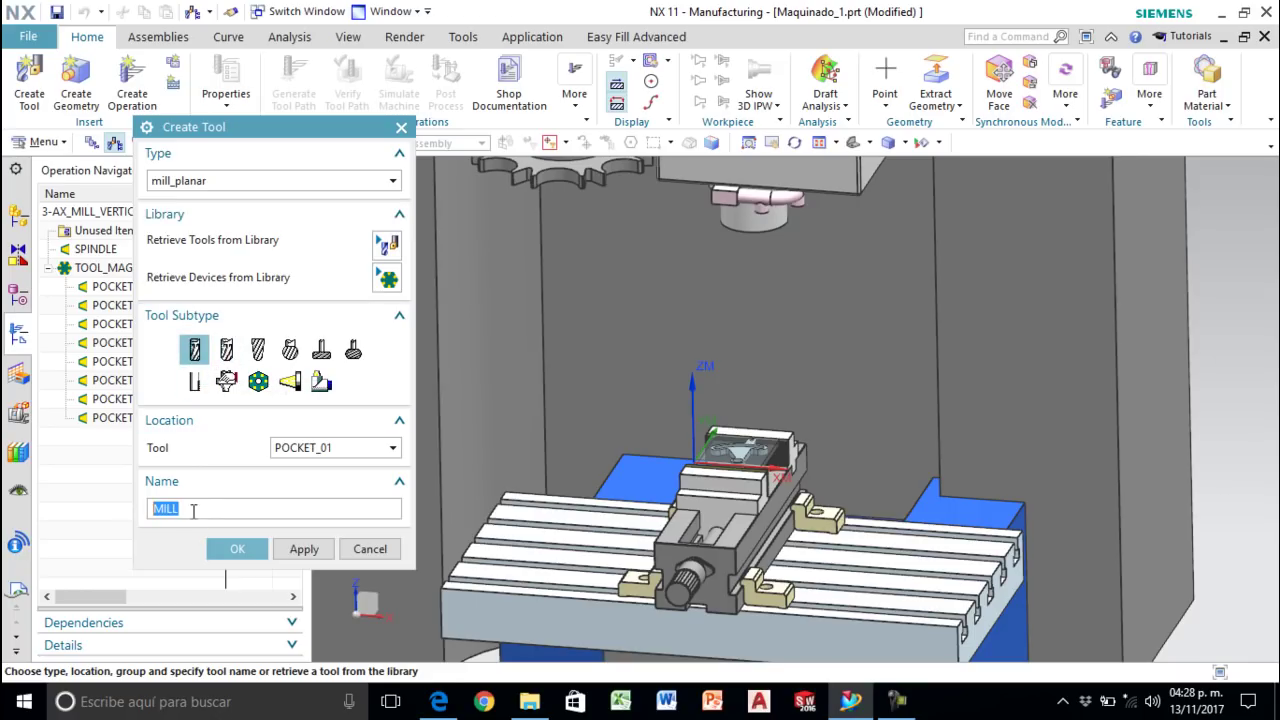
pyautogui.write('Cebolla_76.2mm')
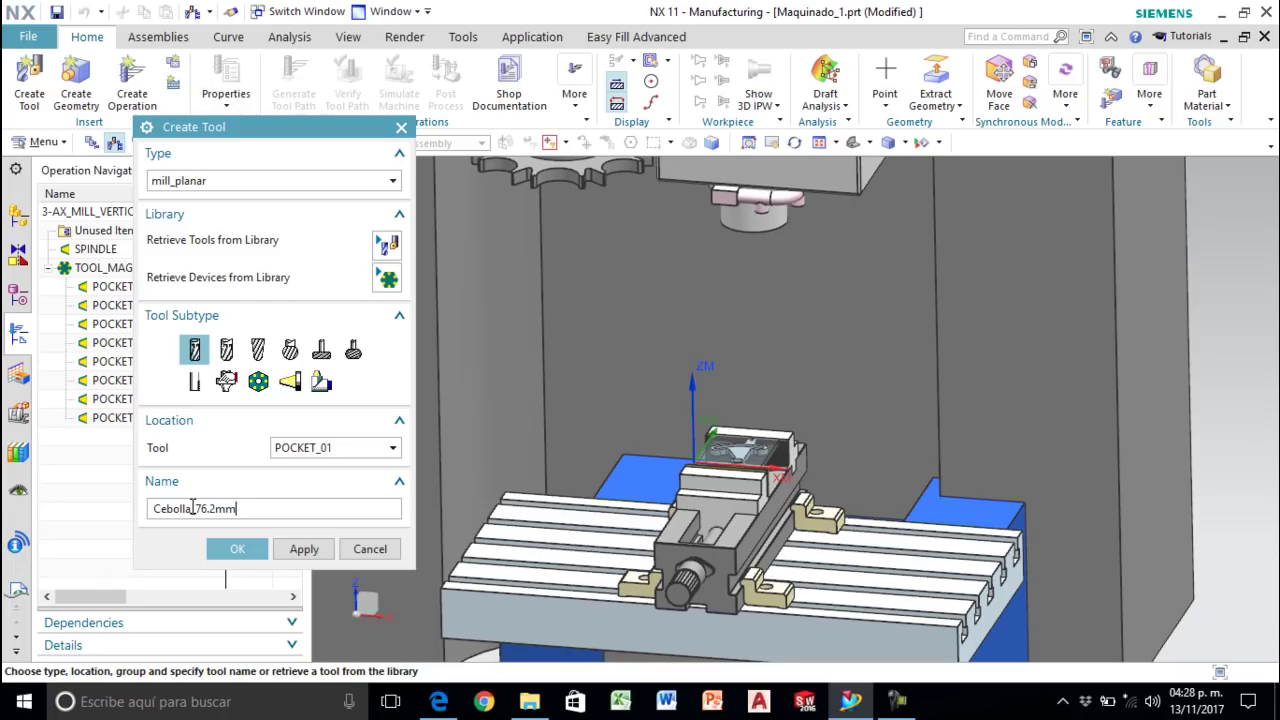
pyautogui.click(223, 550)
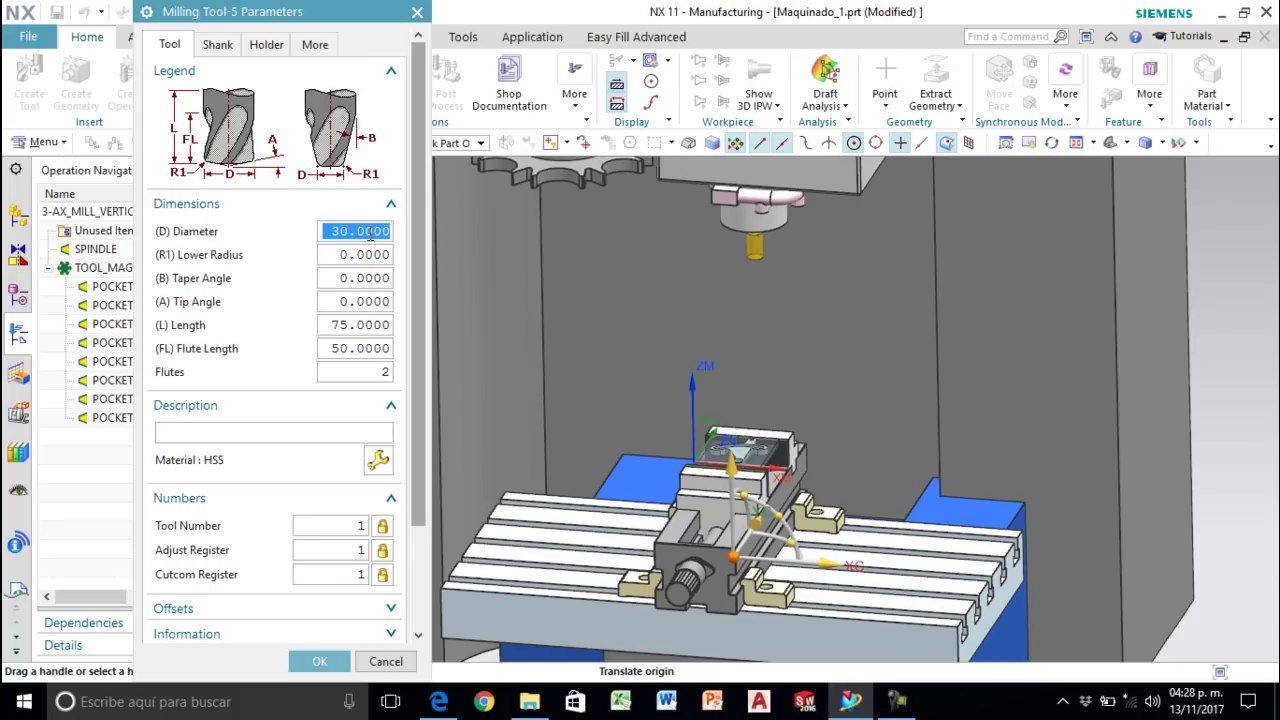
# Step: Set the milling tool's diameter to 76.2 mm and check its preview on the spindle
pyautogui.write('76.2')
pyautogui.press('Return')
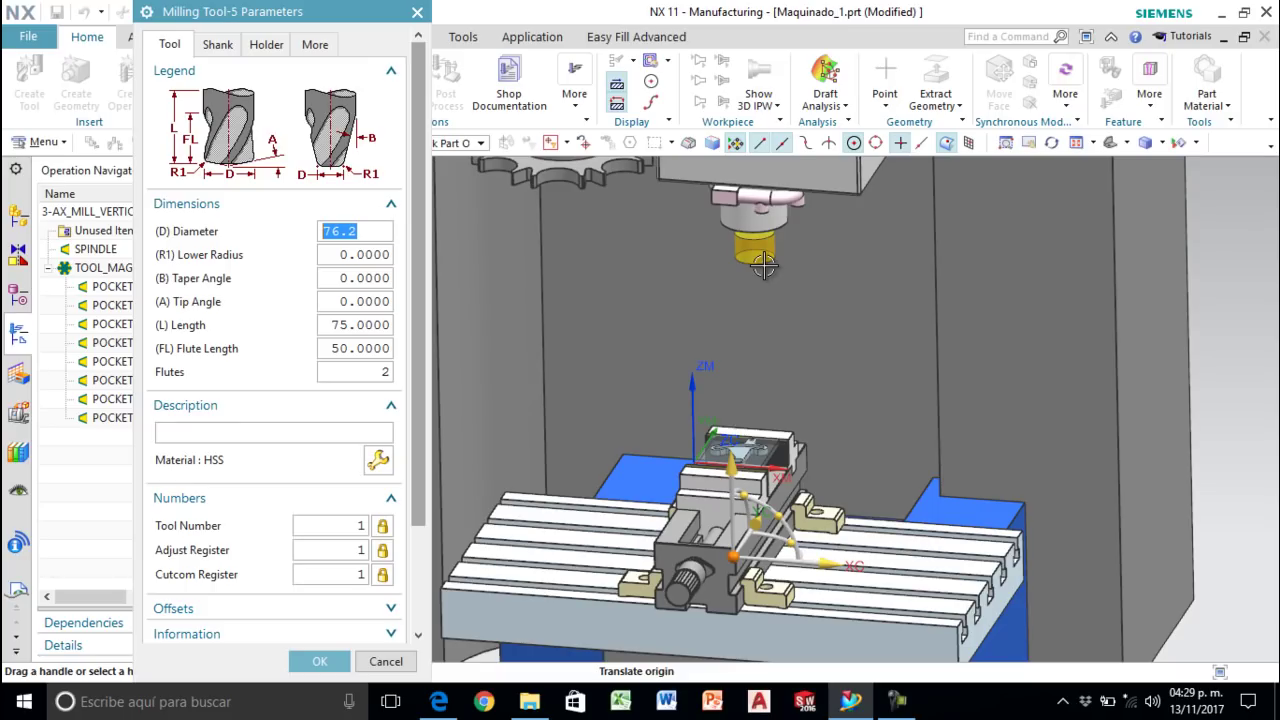
pyautogui.click(374, 232)
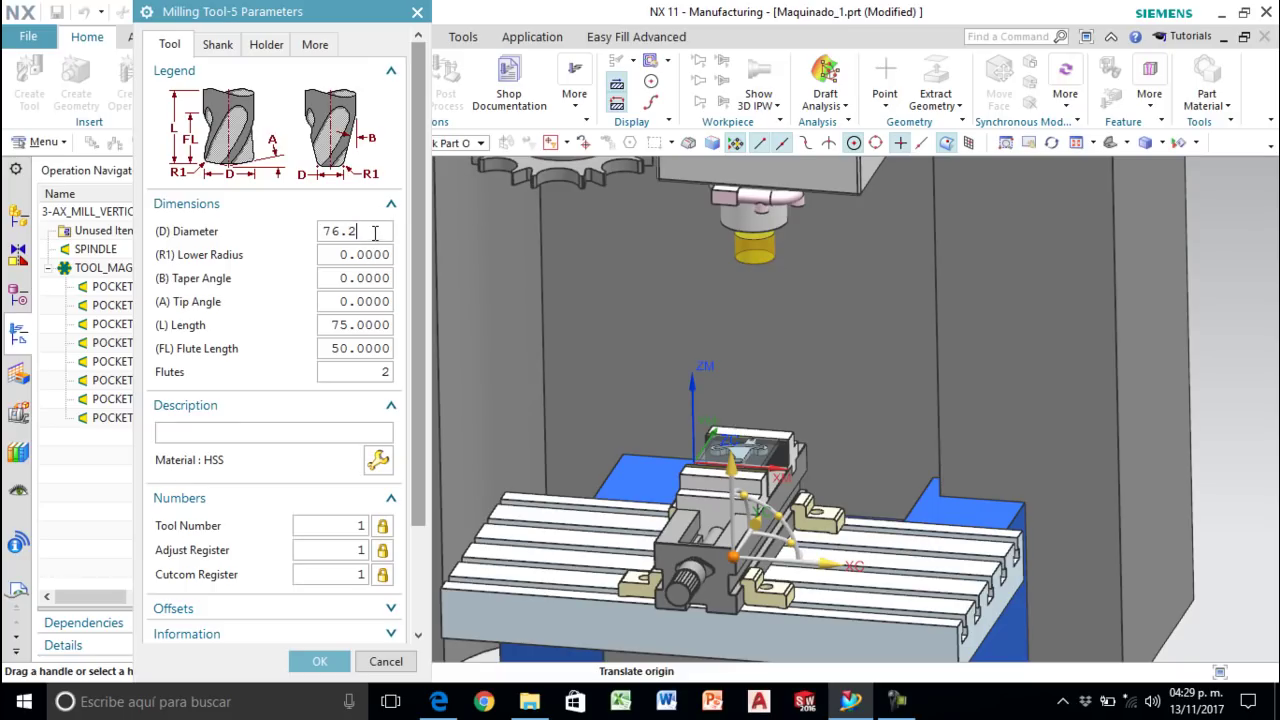
pyautogui.scroll(3, 766, 420)
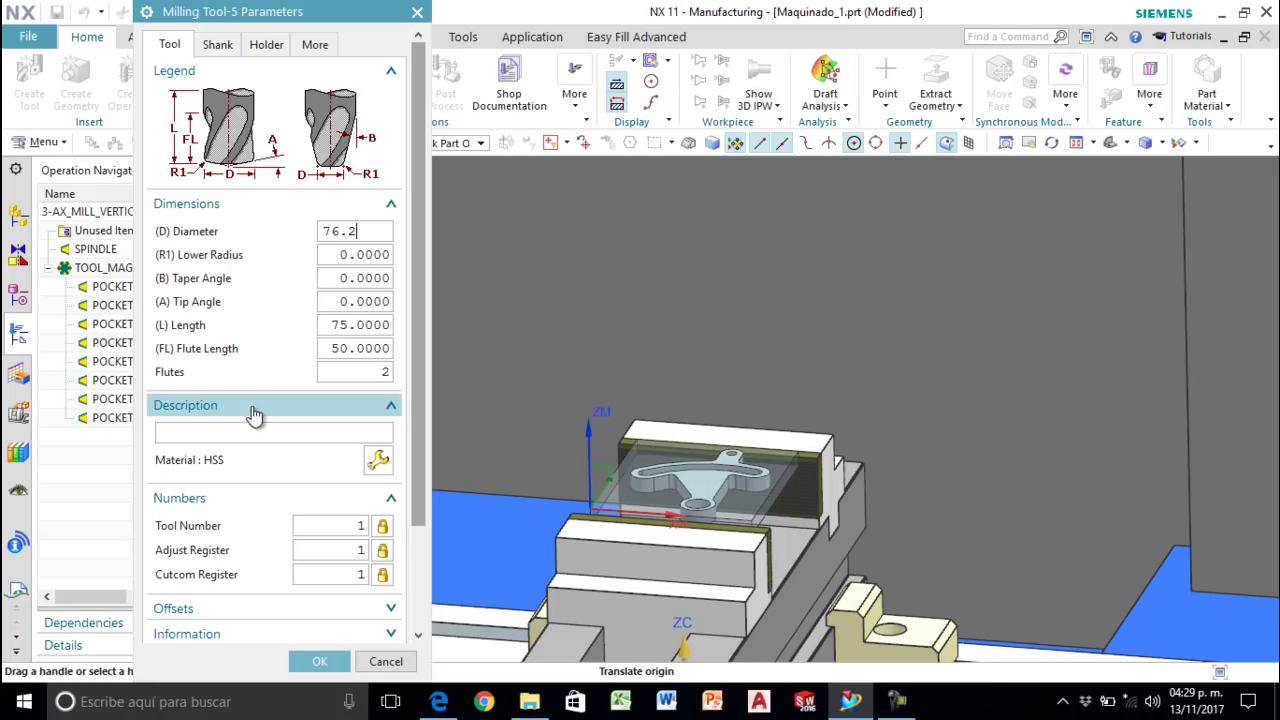
# Step: Accept the milling tool's parameters and check how the tool sits in the machine's tool magazine
pyautogui.click(357, 257)
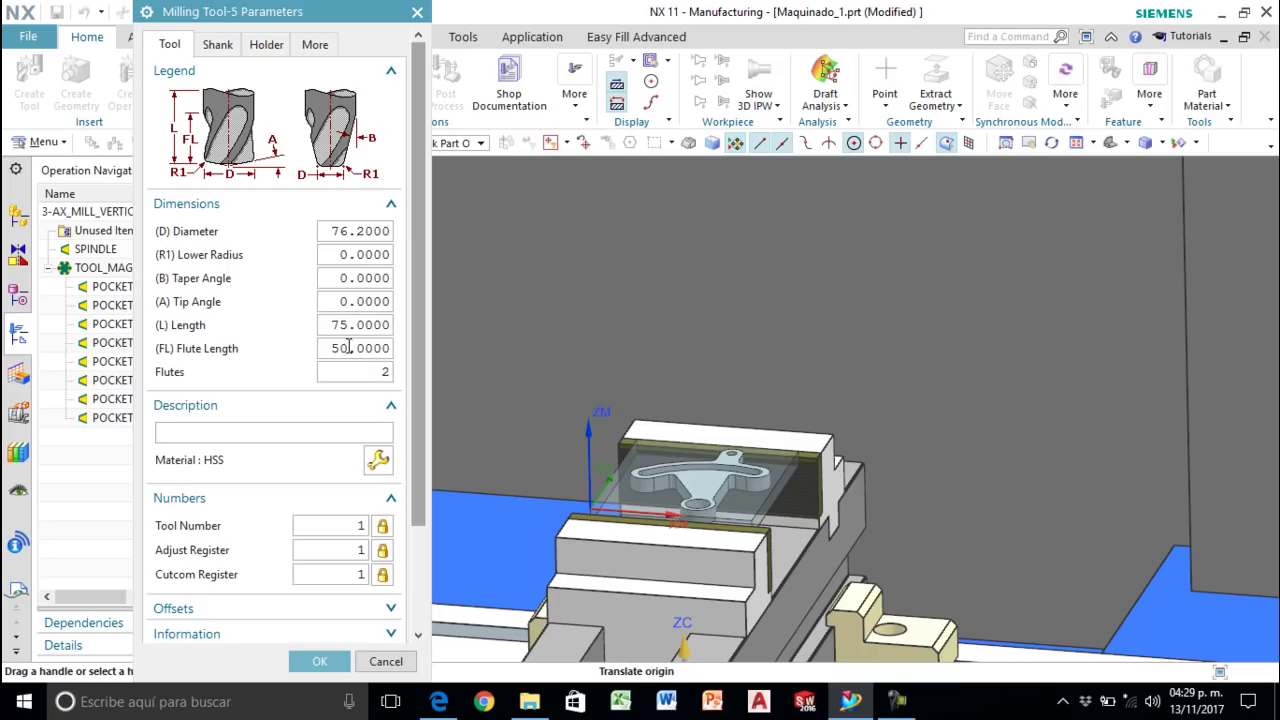
pyautogui.scroll(-3, 695, 360)
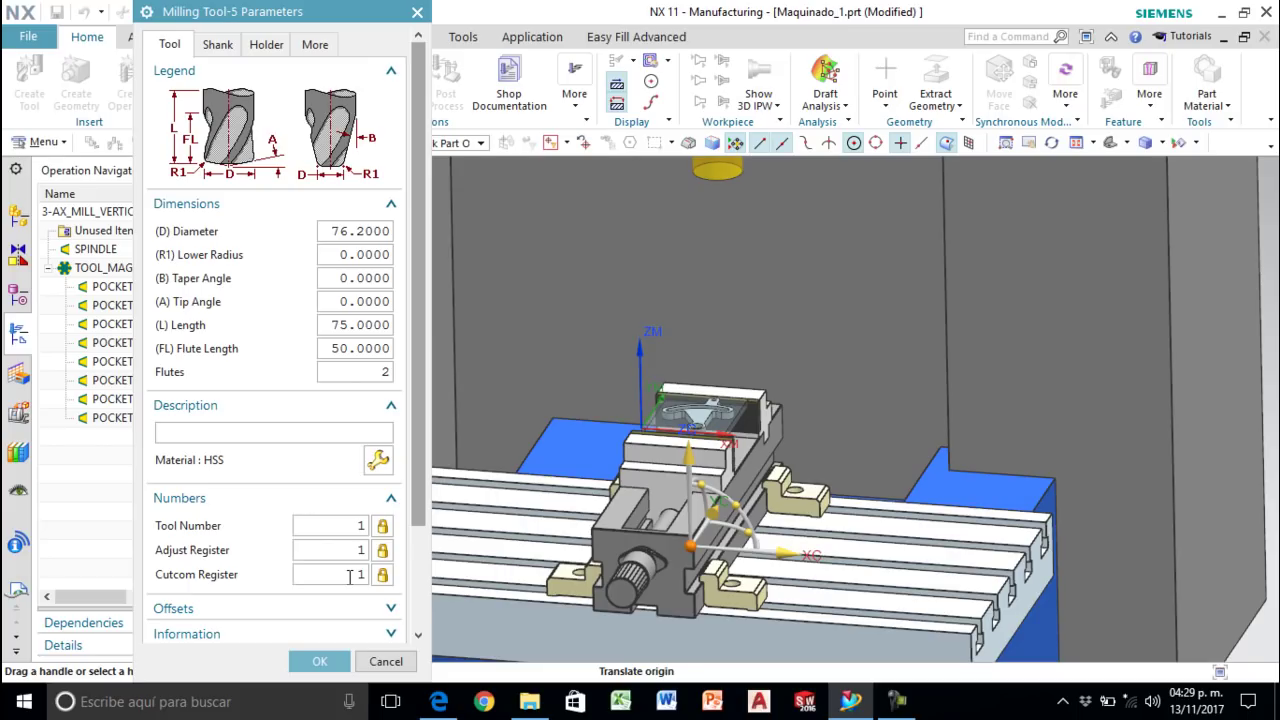
pyautogui.click(328, 664)
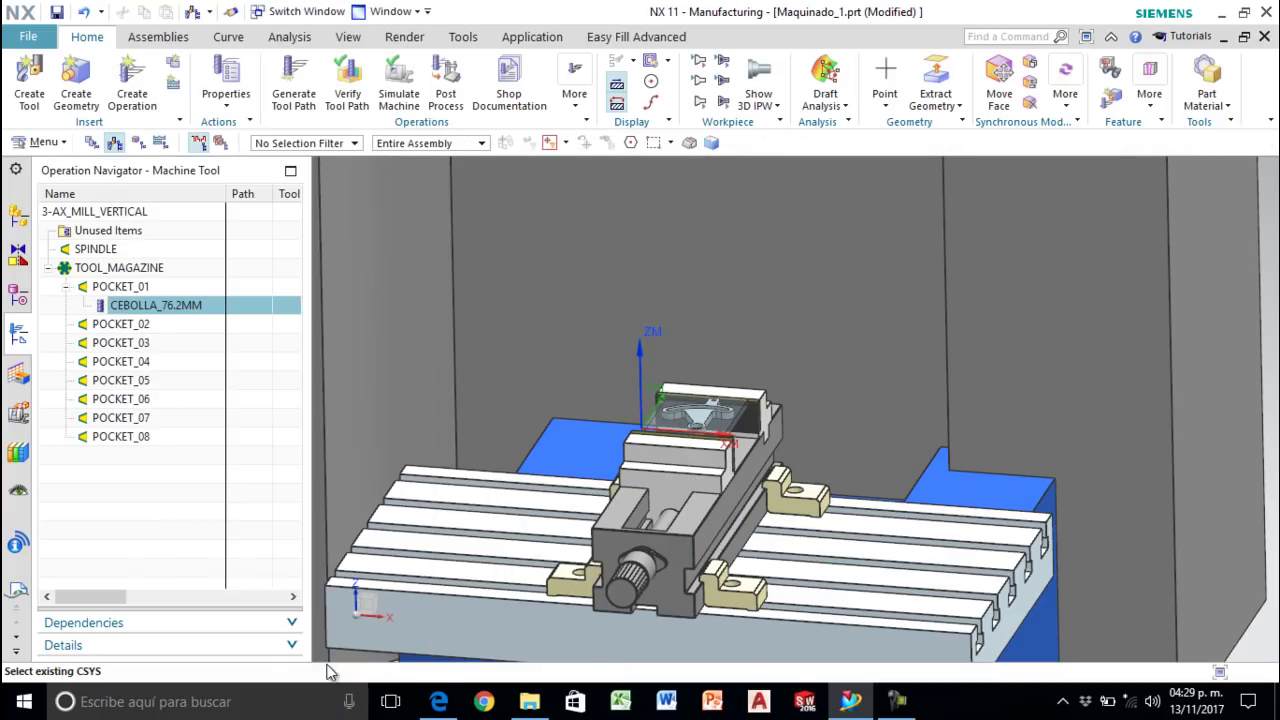
pyautogui.scroll(-4, 691, 526)
pyautogui.scroll(4, 642, 354)
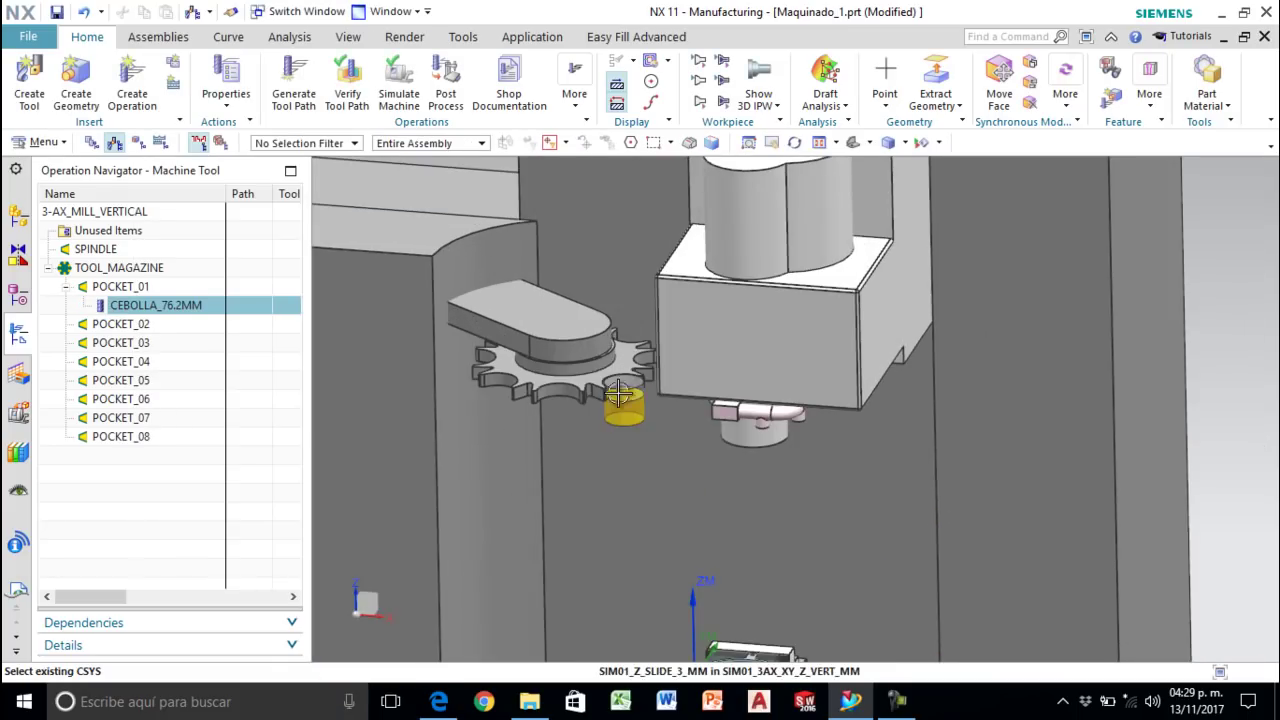
pyautogui.scroll(1, 609, 369)
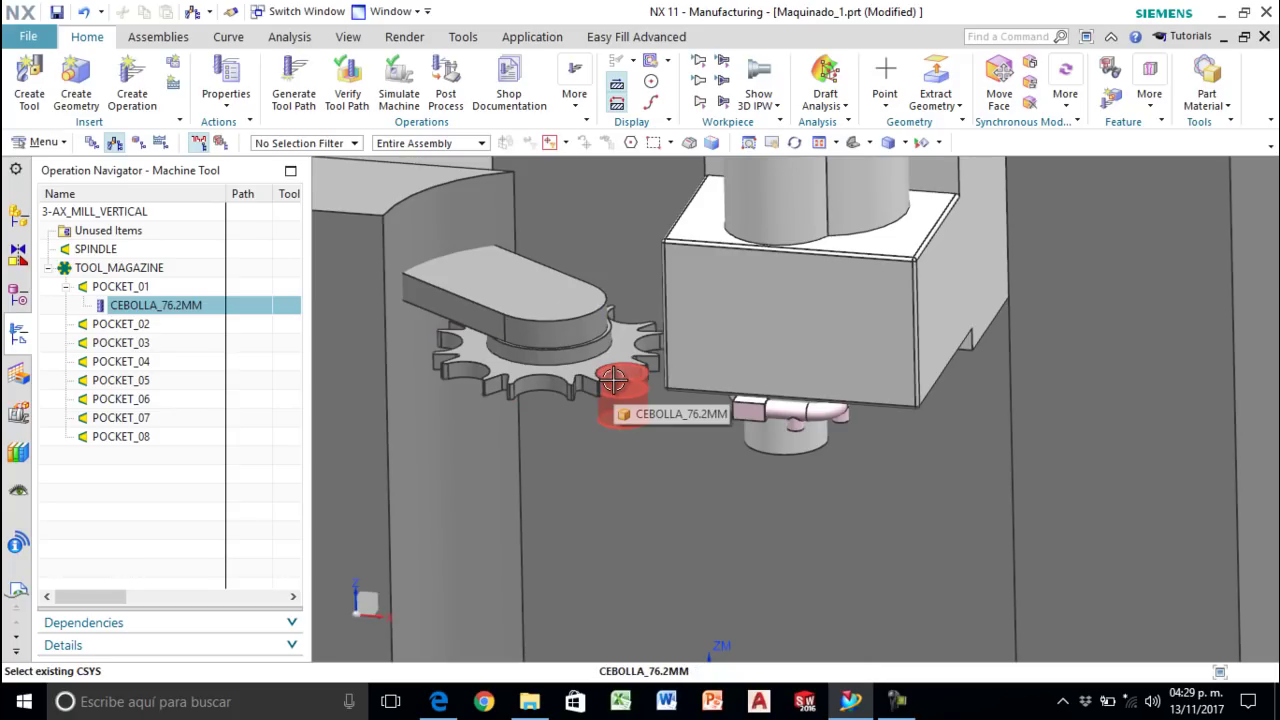
pyautogui.scroll(-3, 626, 330)
pyautogui.scroll(2, 715, 512)
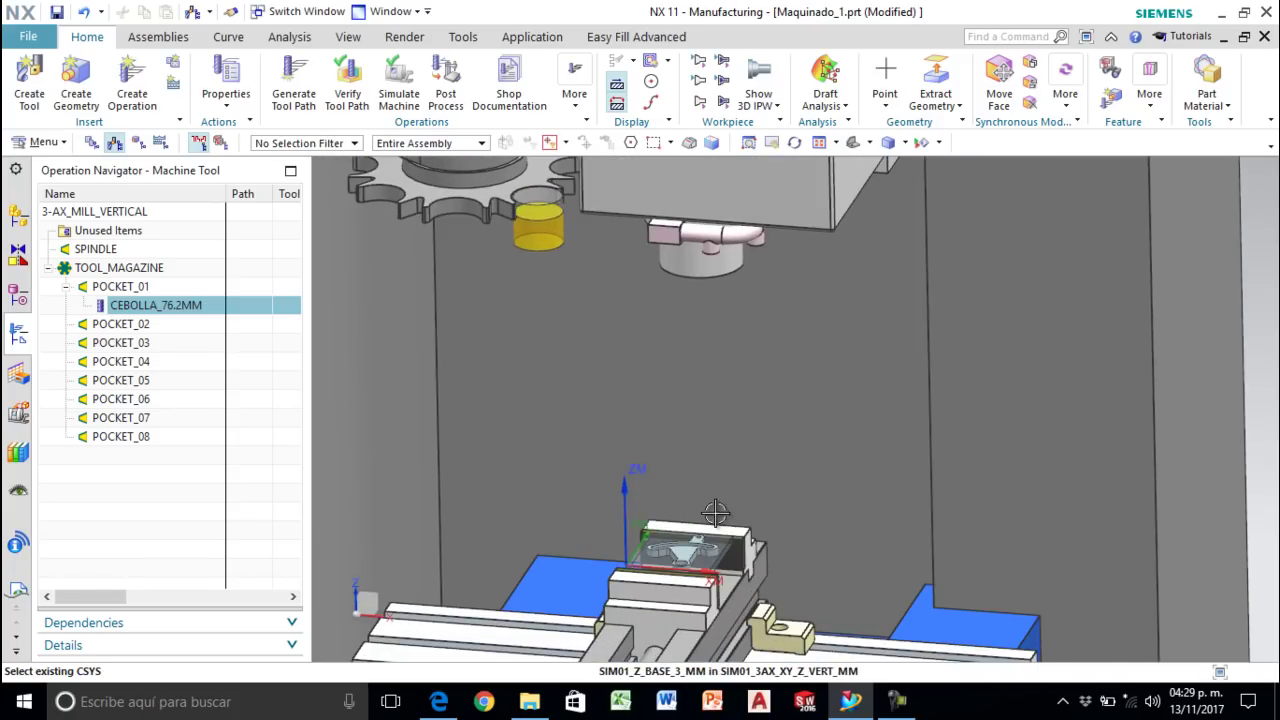
pyautogui.scroll(2, 715, 512)
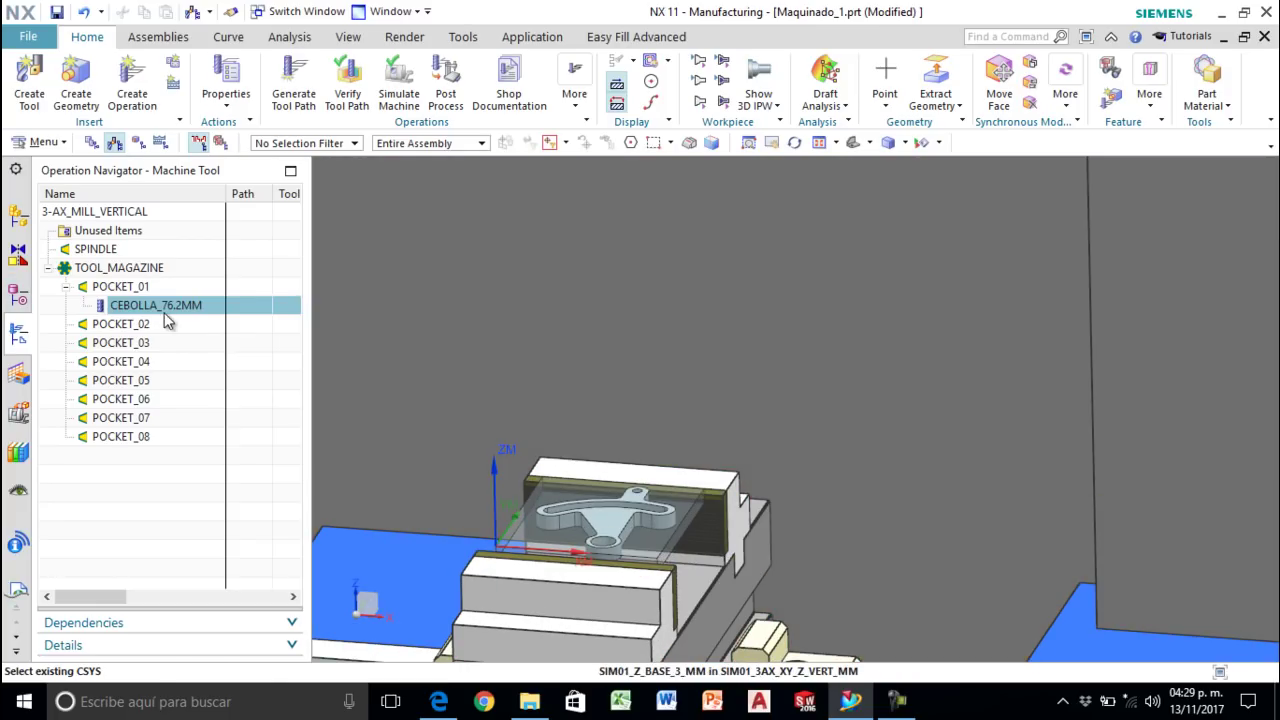
# Step: Start a new mill_planar operation with the FACE_MILLING subtype under the CEBOLLA_76.2MM tool
pyautogui.rightClick(163, 305)
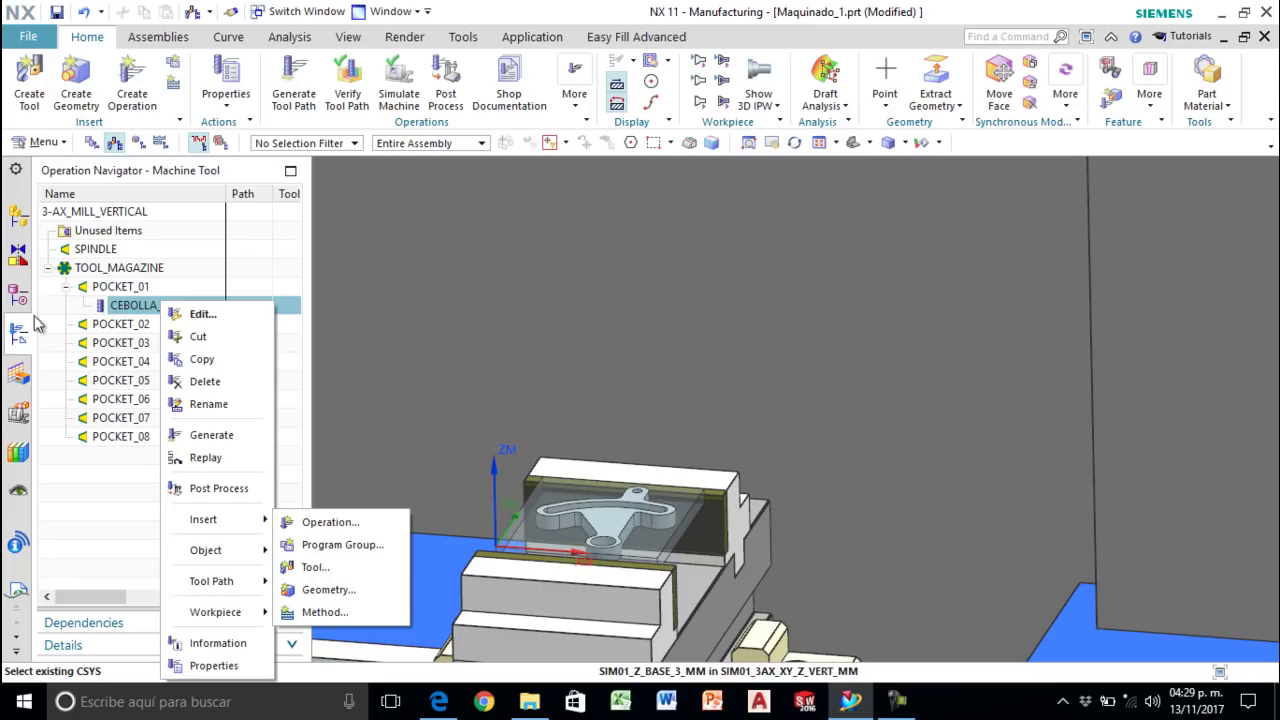
pyautogui.rightClick(129, 308)
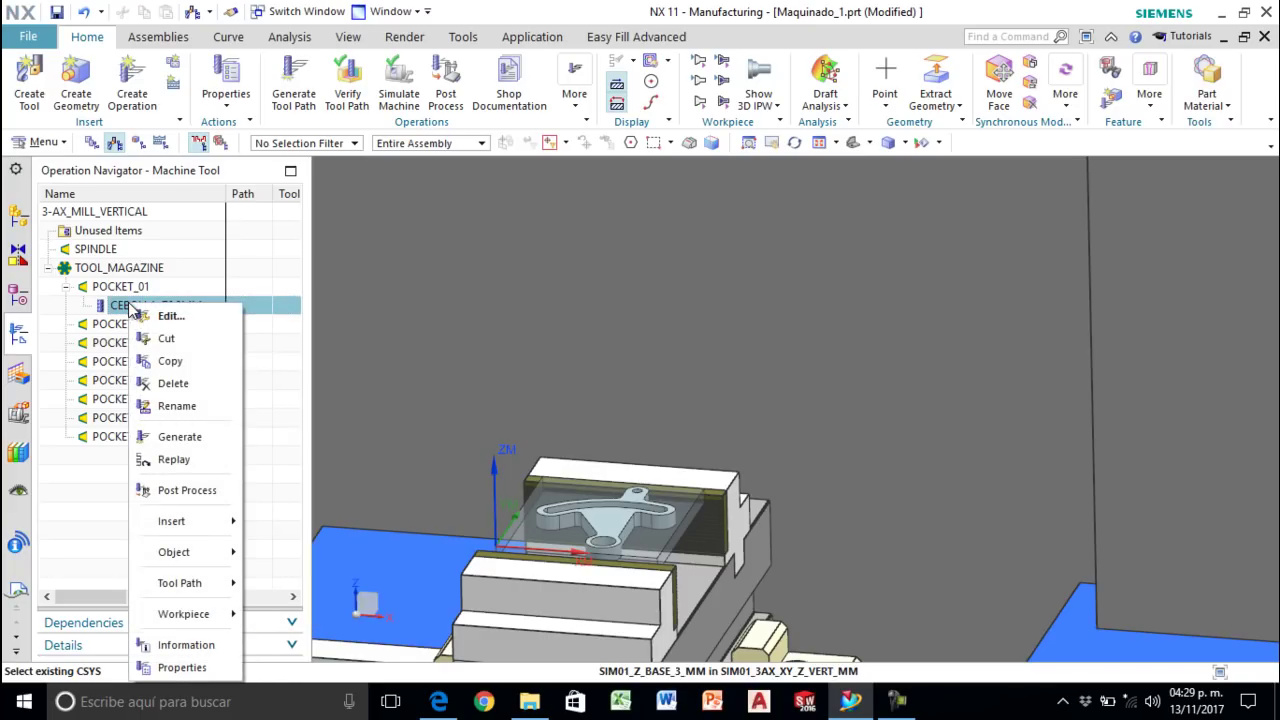
pyautogui.moveTo(177, 521)
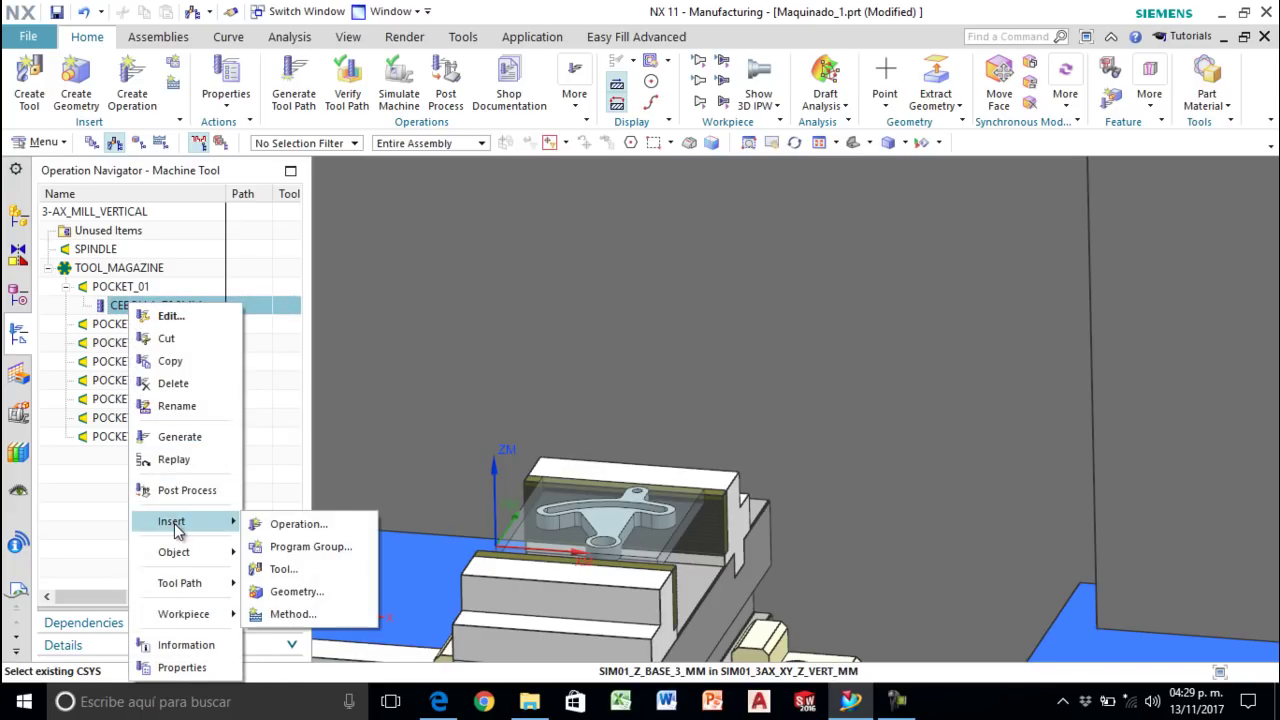
pyautogui.click(312, 530)
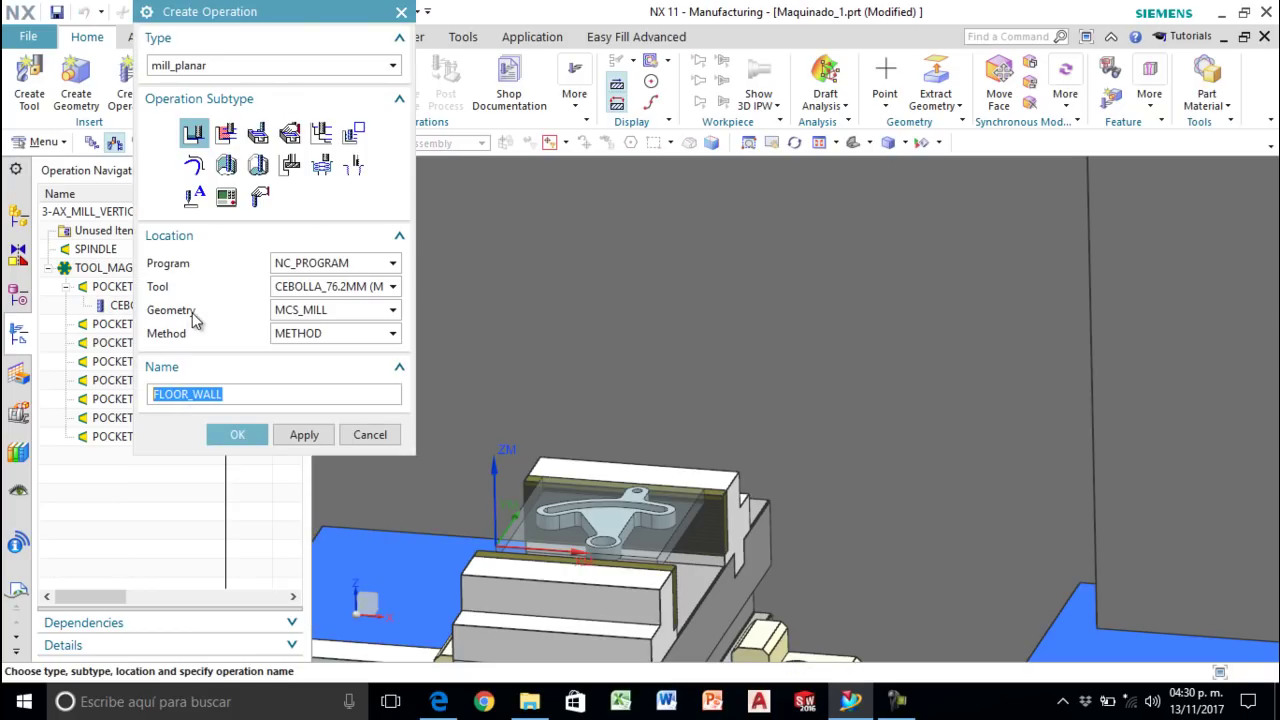
pyautogui.click(254, 140)
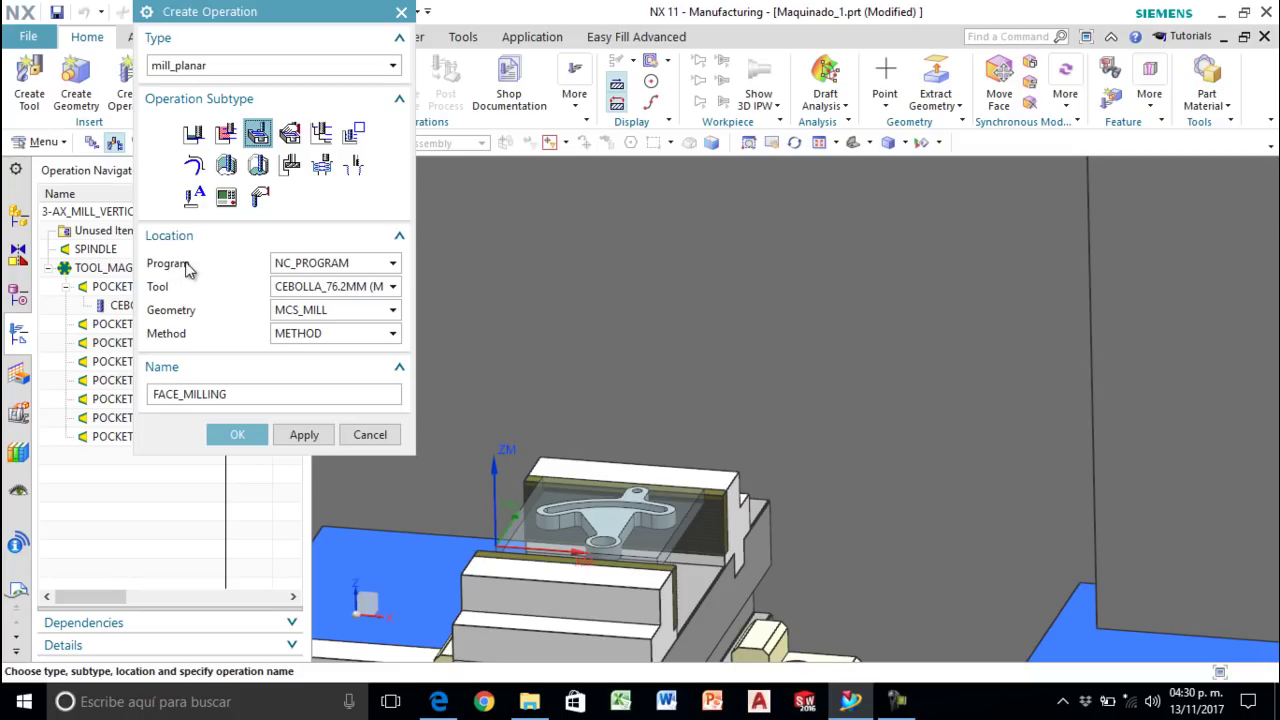
# Step: Set the operation's program to PROGRAM, its geometry to WORKPIECE and its method to MILL_FINISH
pyautogui.click(312, 264)
pyautogui.click(312, 315)
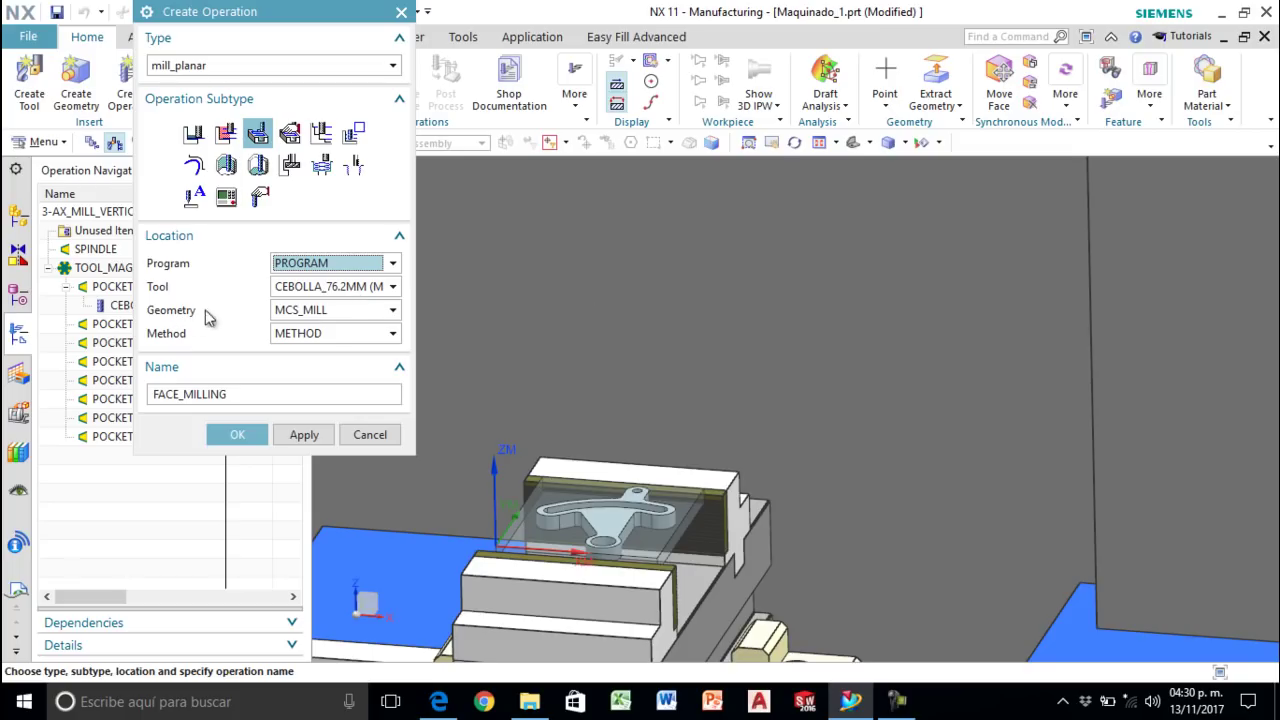
pyautogui.click(394, 312)
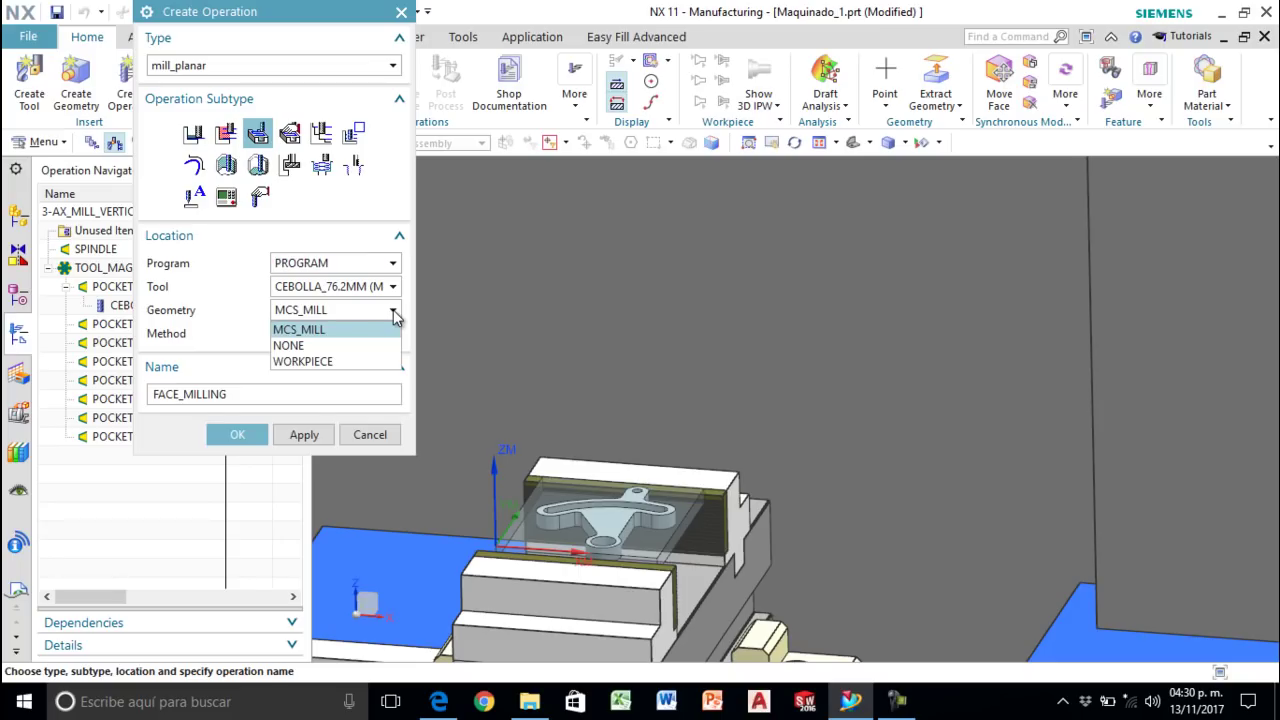
pyautogui.click(343, 362)
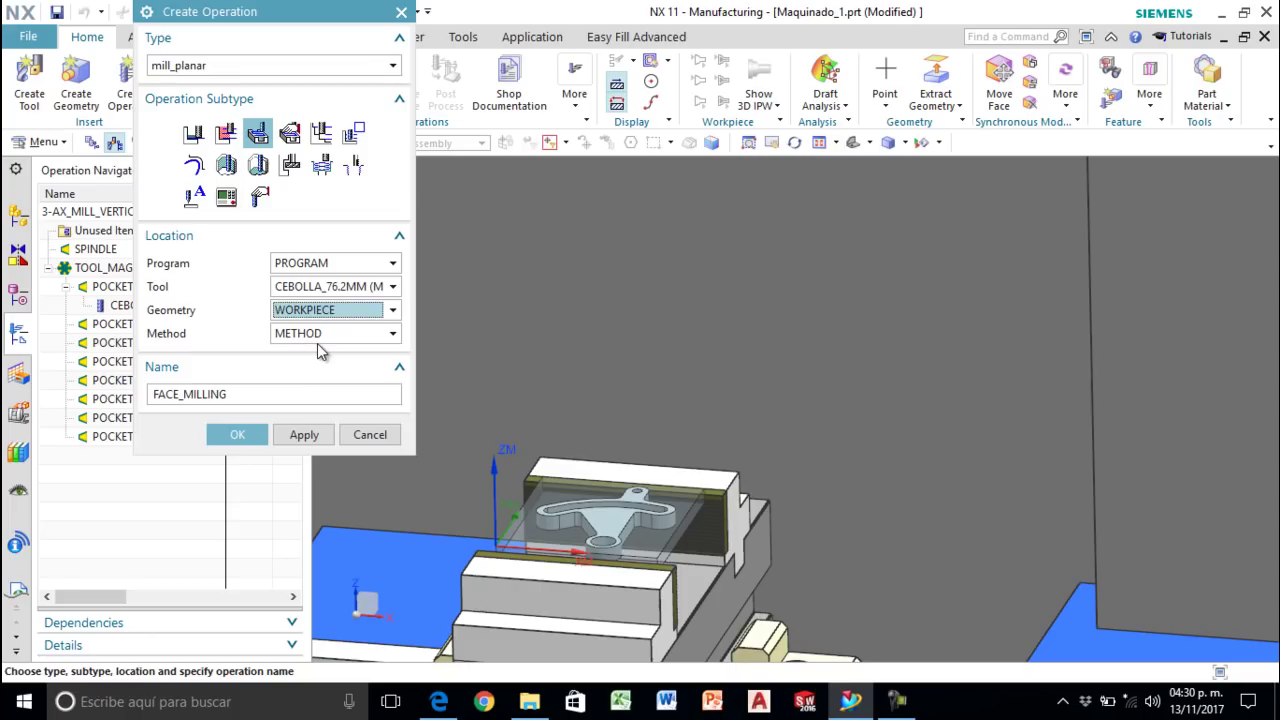
pyautogui.click(319, 336)
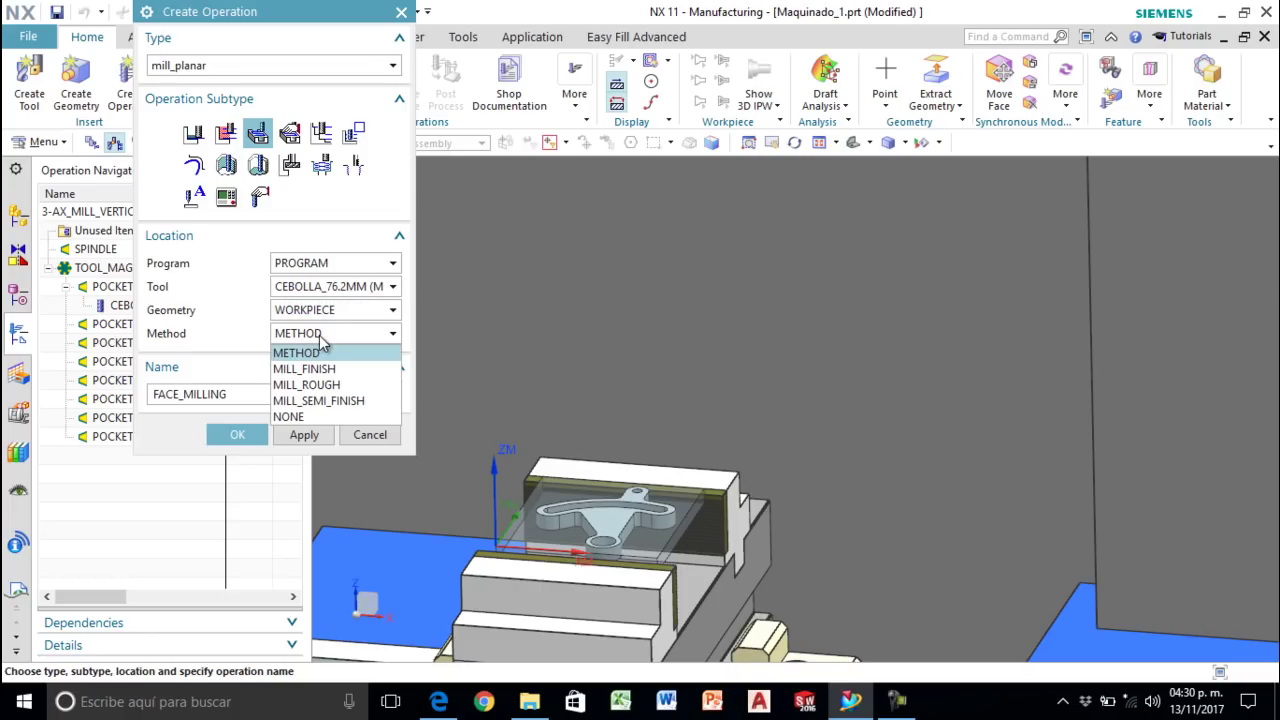
pyautogui.click(343, 388)
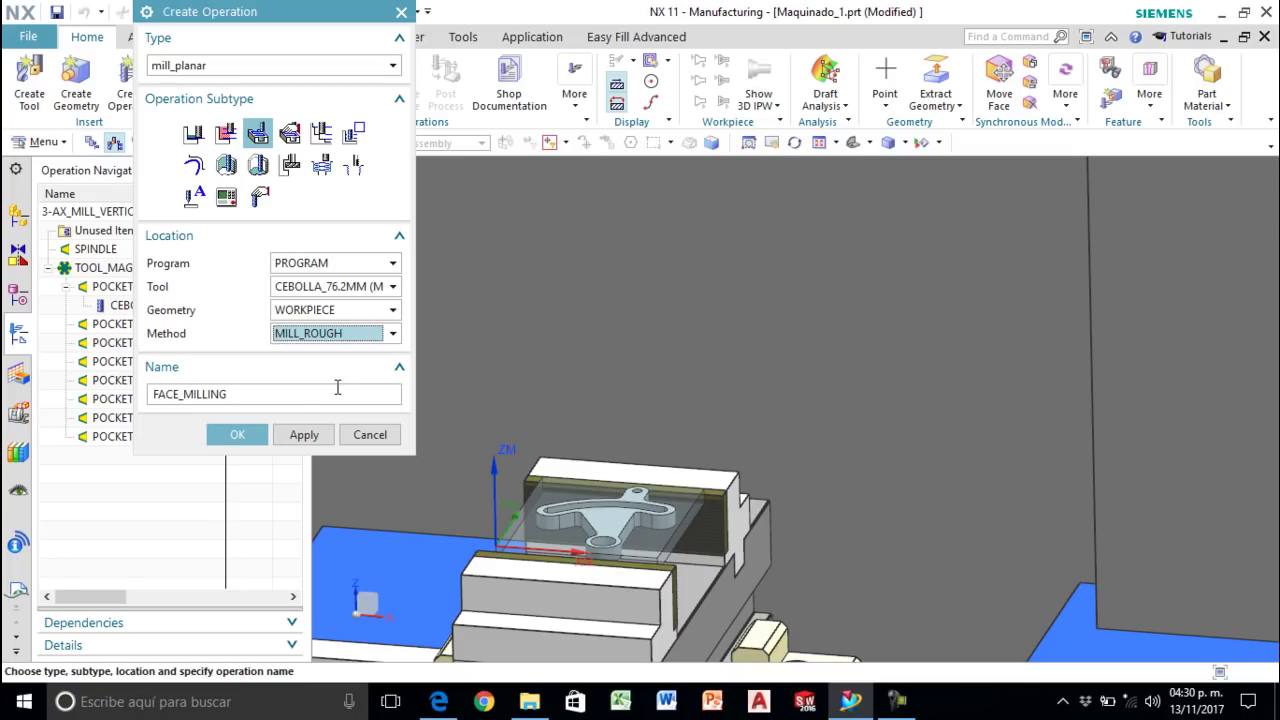
pyautogui.click(306, 335)
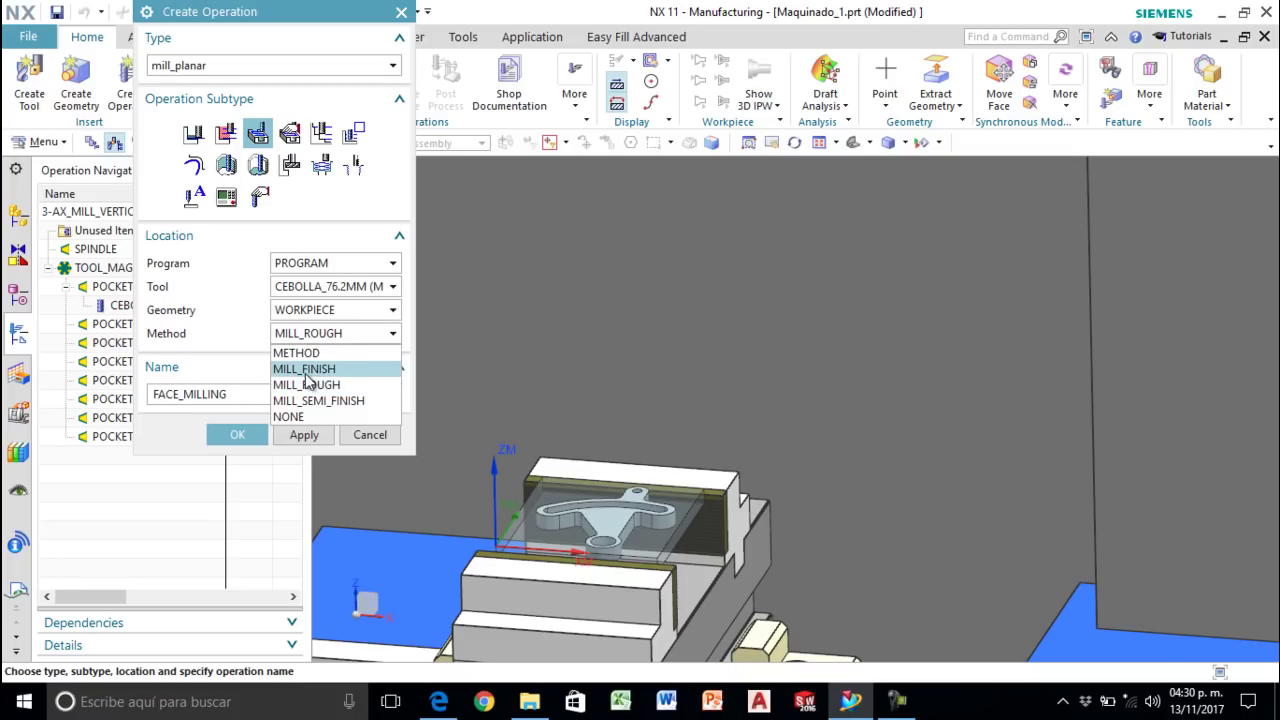
pyautogui.click(307, 370)
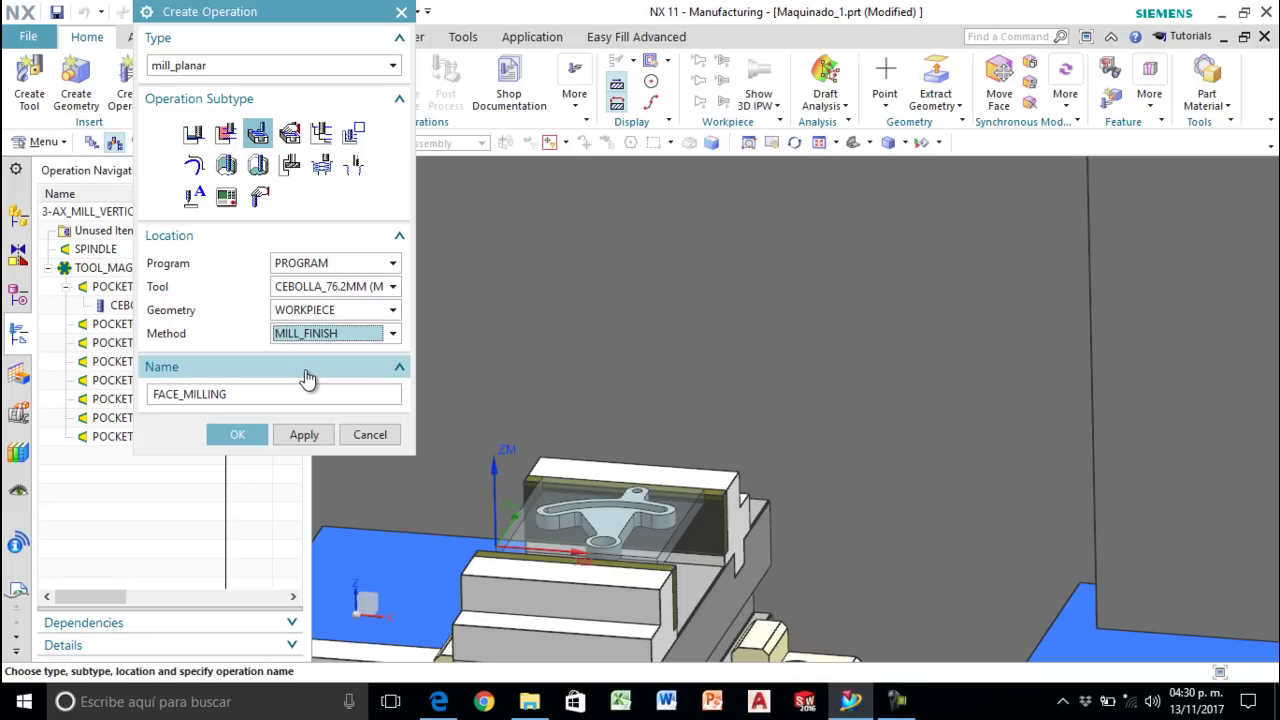
# Step: Name the face milling operation Careado and create it
pyautogui.doubleClick(295, 393)
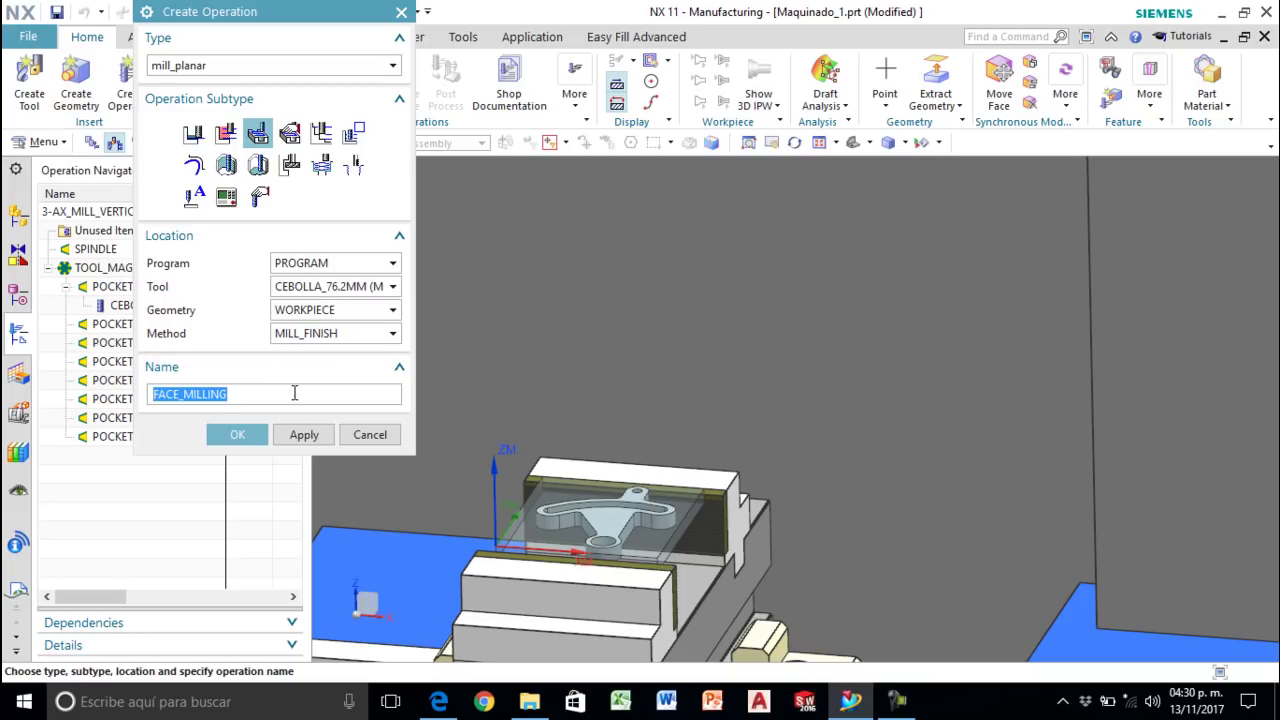
pyautogui.write('Careado')
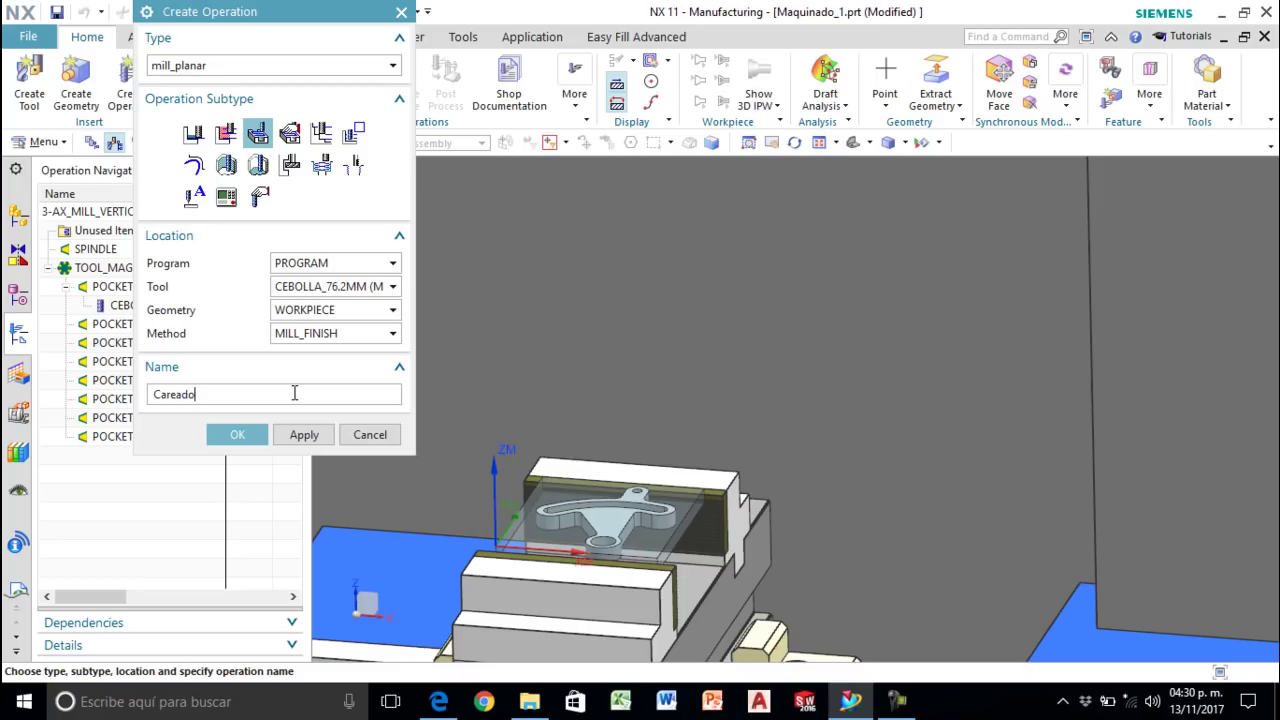
pyautogui.click(228, 436)
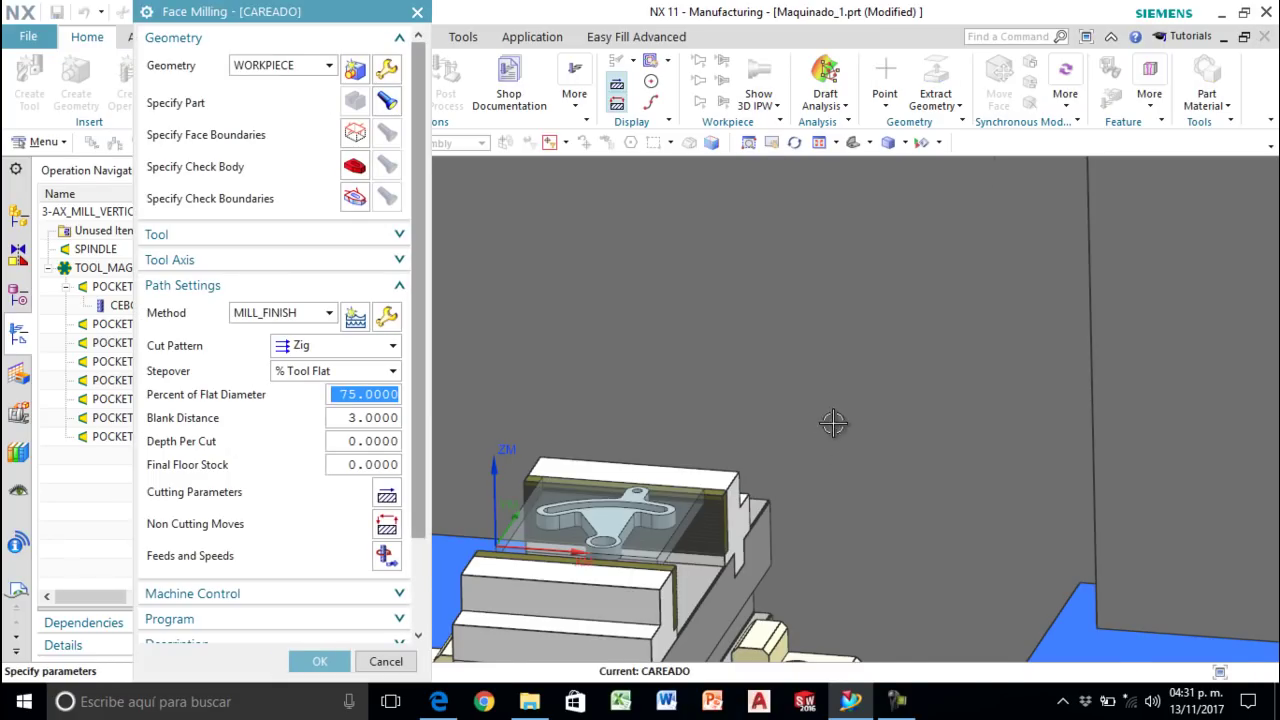
# Step: Highlight the part geometry assigned to the face milling operation on the model
pyautogui.scroll(-2, 836, 418)
pyautogui.scroll(2, 629, 519)
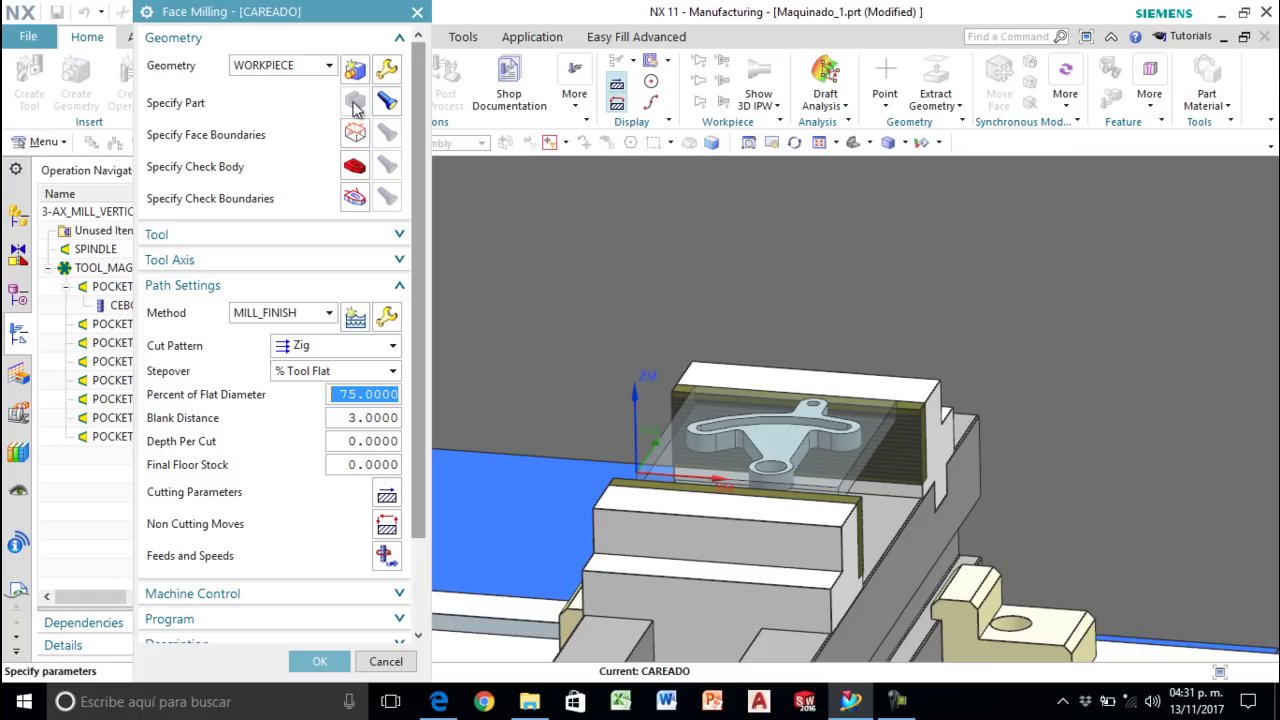
pyautogui.click(385, 101)
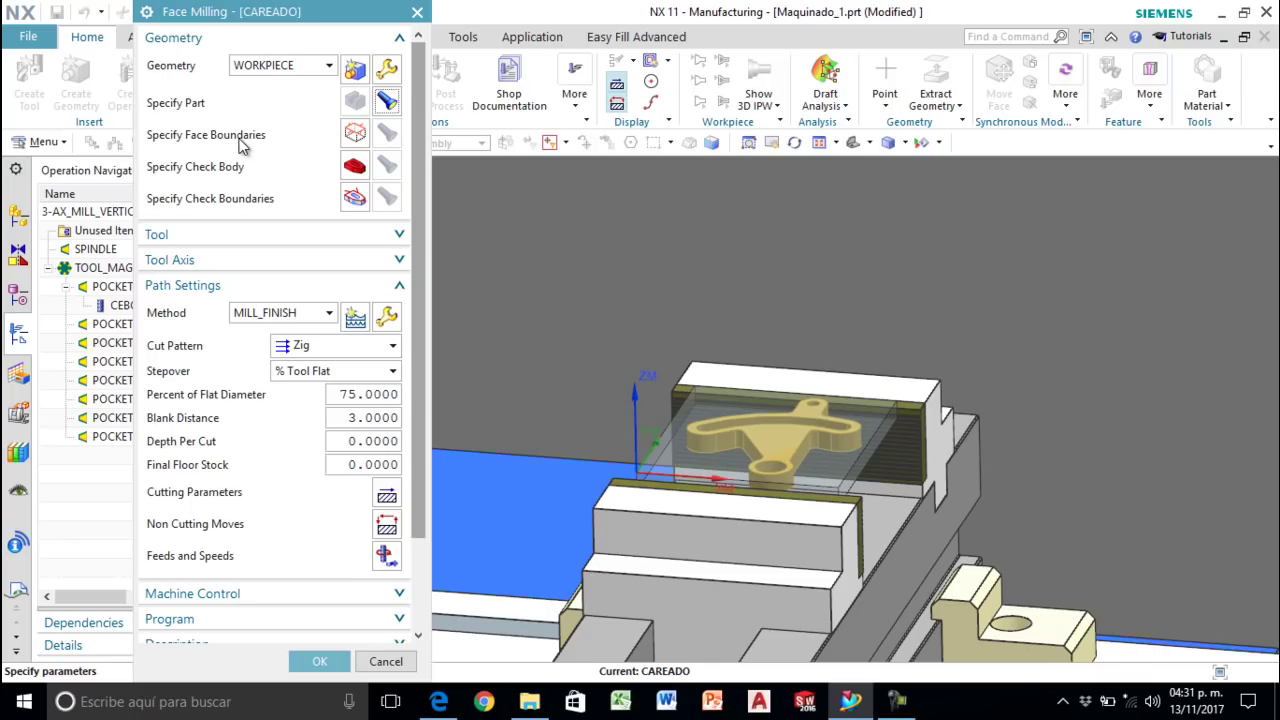
# Step: Specify the top face of the transparent blank as the face boundary, with the tool side inside and an automatic plane
pyautogui.click(355, 133)
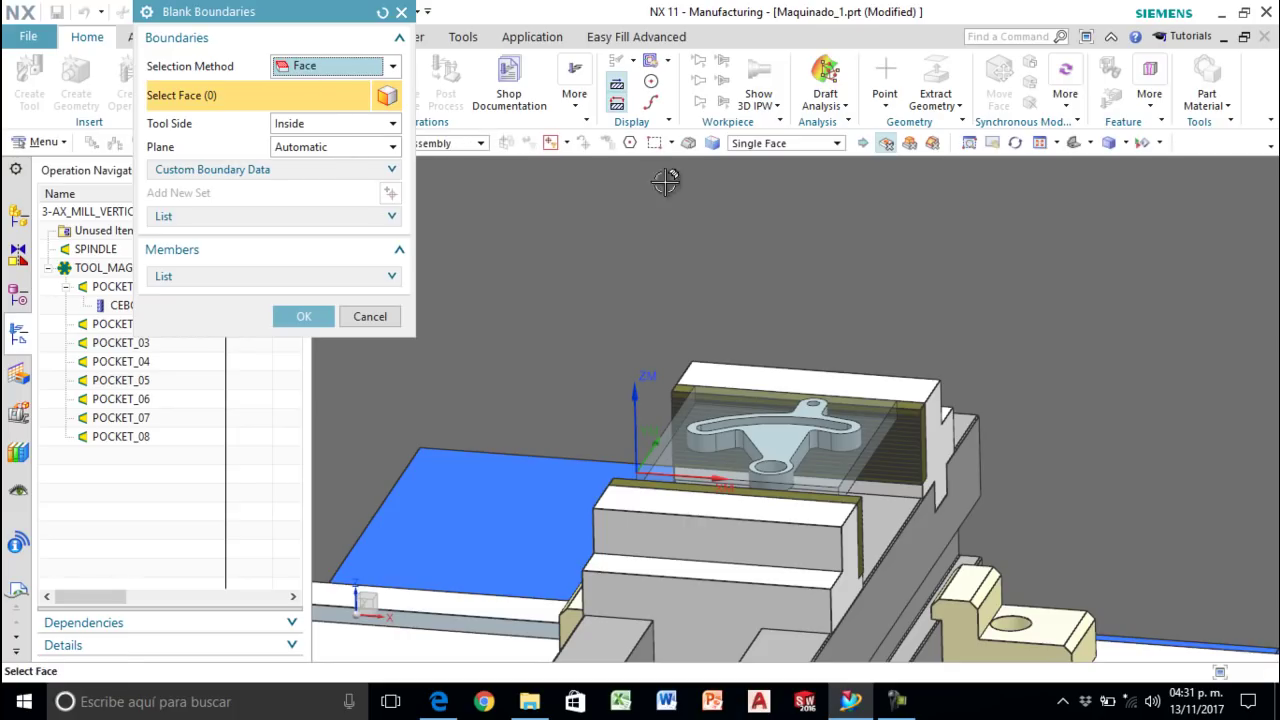
pyautogui.scroll(3, 855, 447)
pyautogui.click(828, 488)
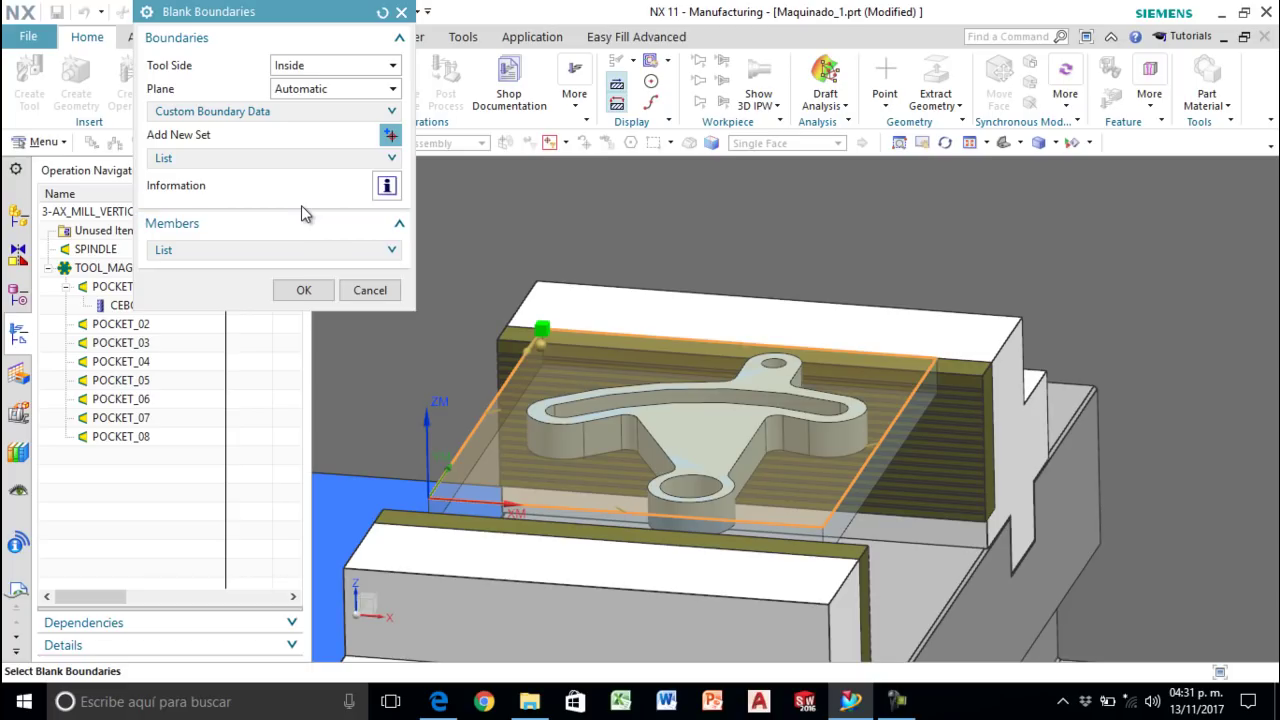
pyautogui.click(302, 289)
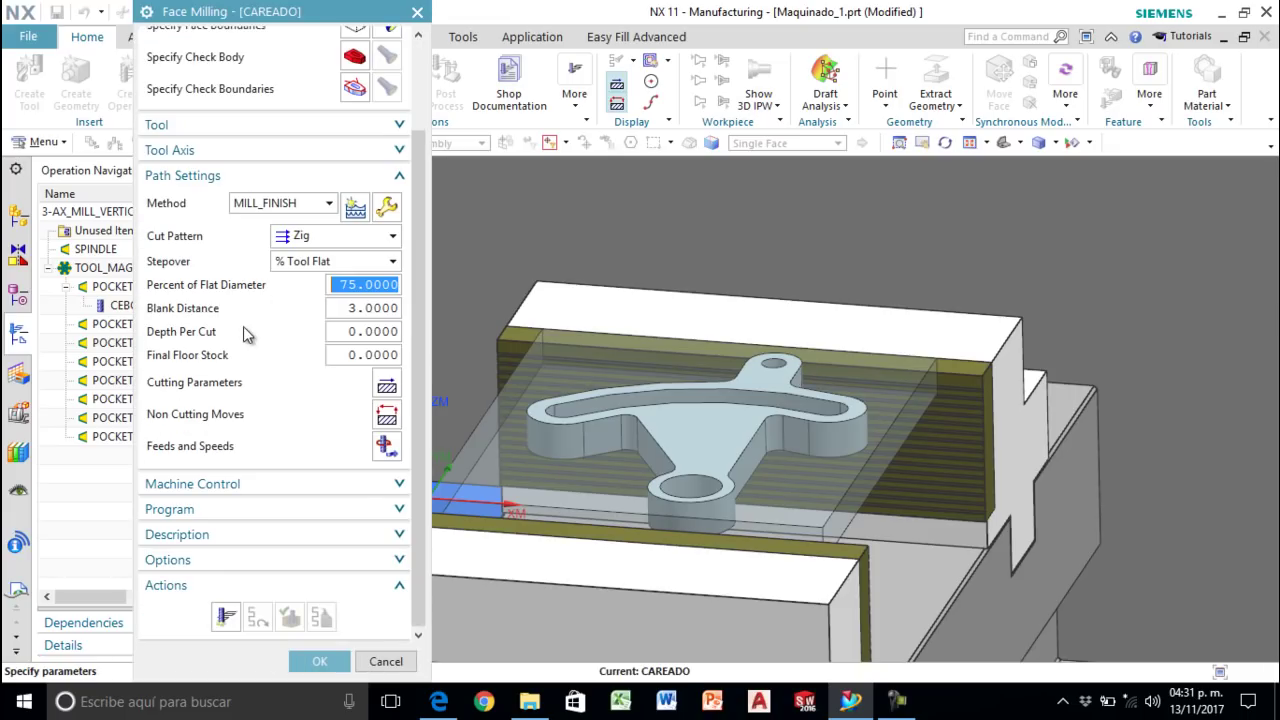
# Step: Generate the Careado tool path and inspect its passes over the workpiece
pyautogui.click(226, 614)
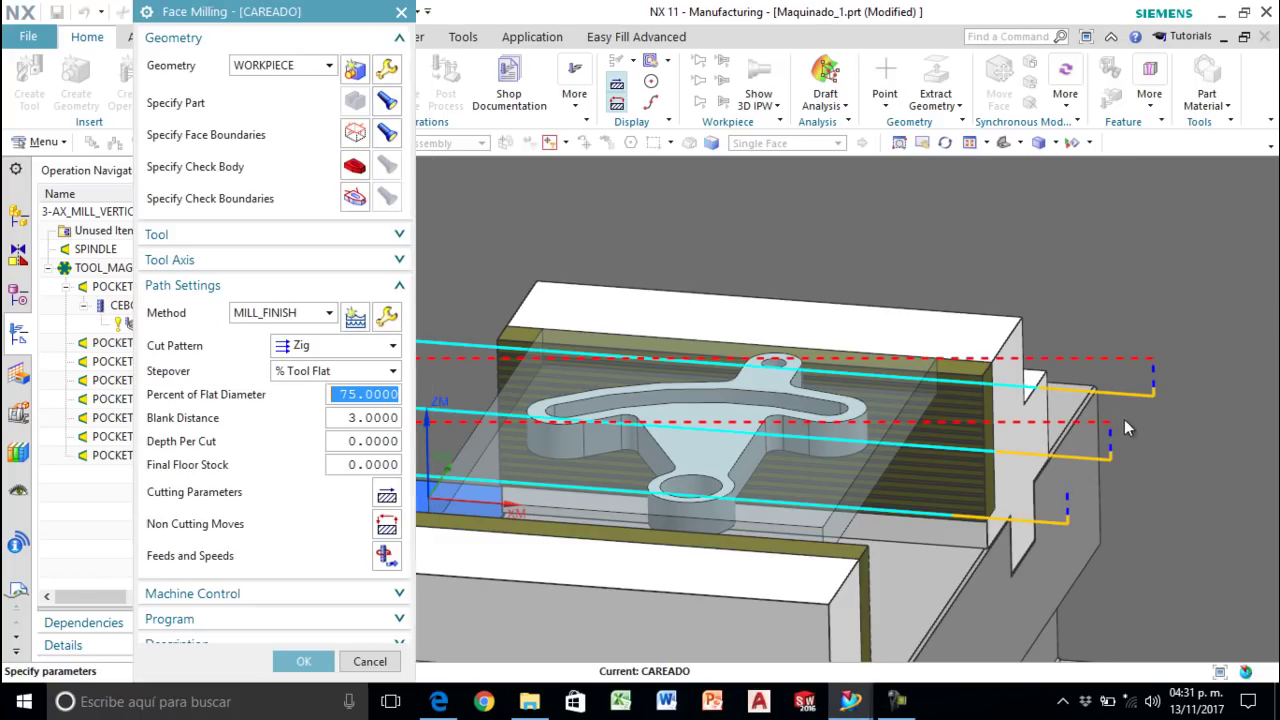
pyautogui.scroll(2, 975, 436)
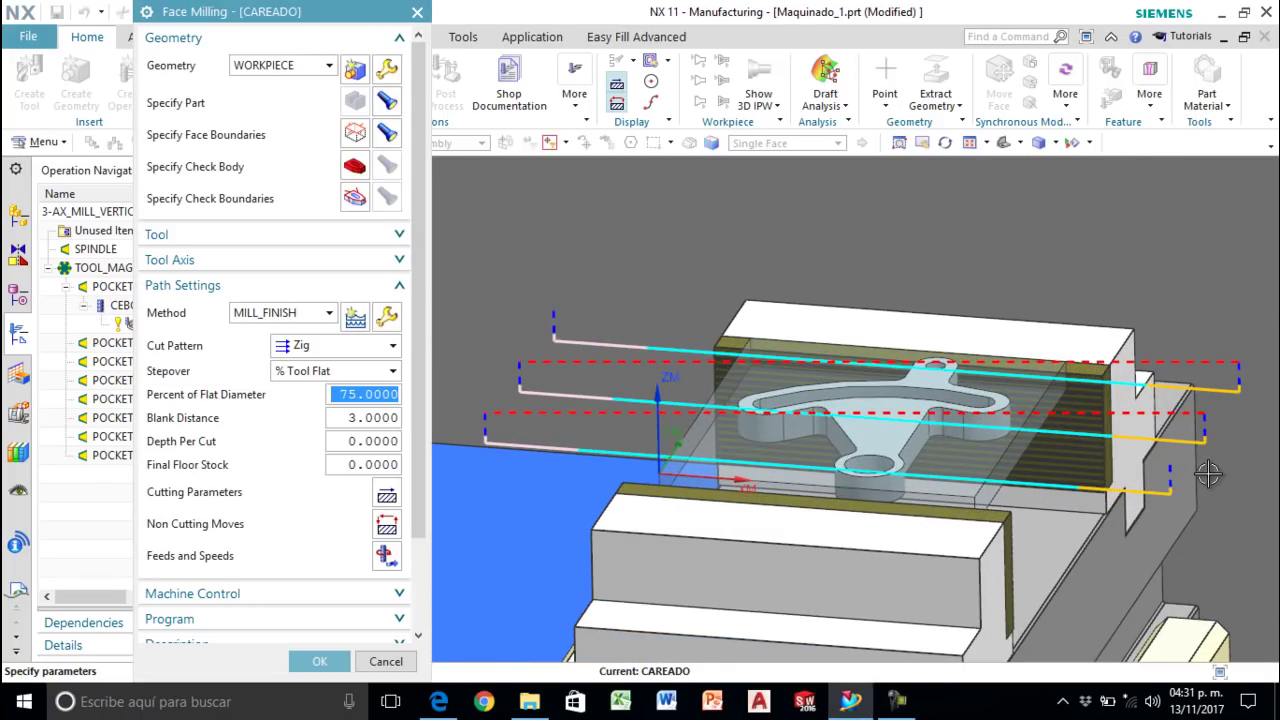
pyautogui.scroll(-1, 1211, 475)
pyautogui.scroll(1, 1132, 479)
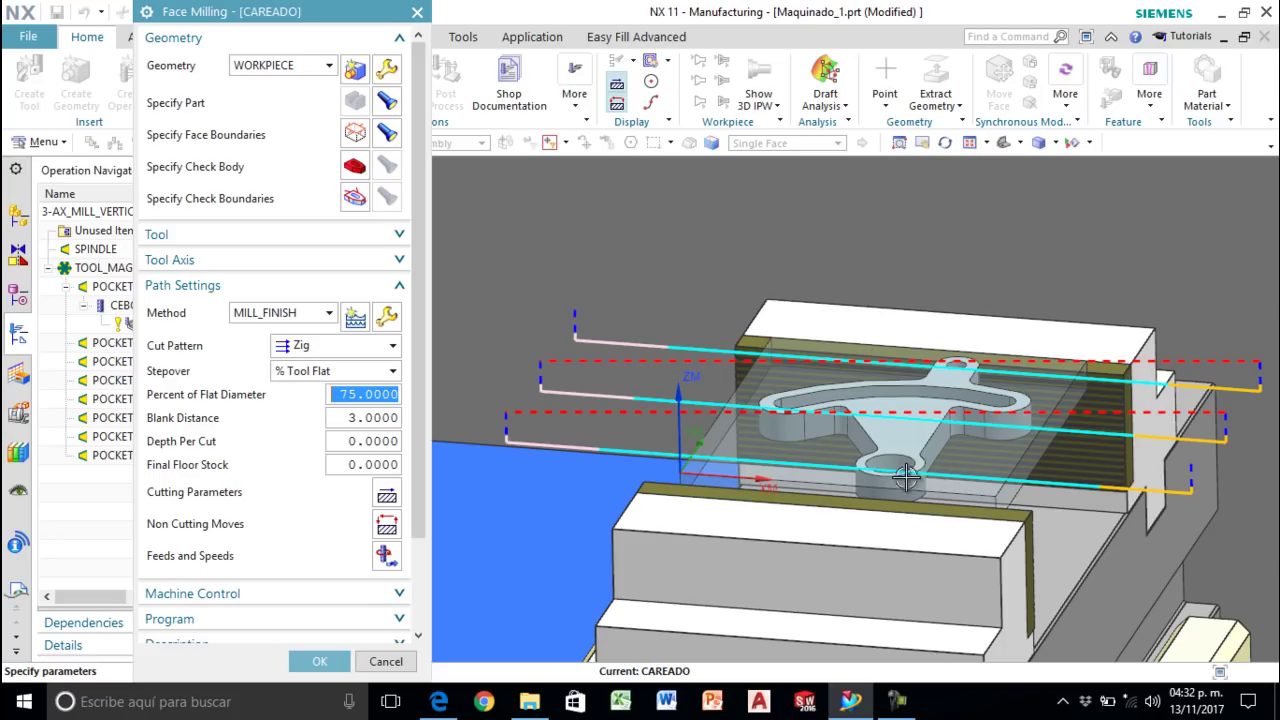
# Step: Verify the tool path by replaying it at animation speed 2 and raising the speed to 6 during playback
pyautogui.scroll(-3, 267, 462)
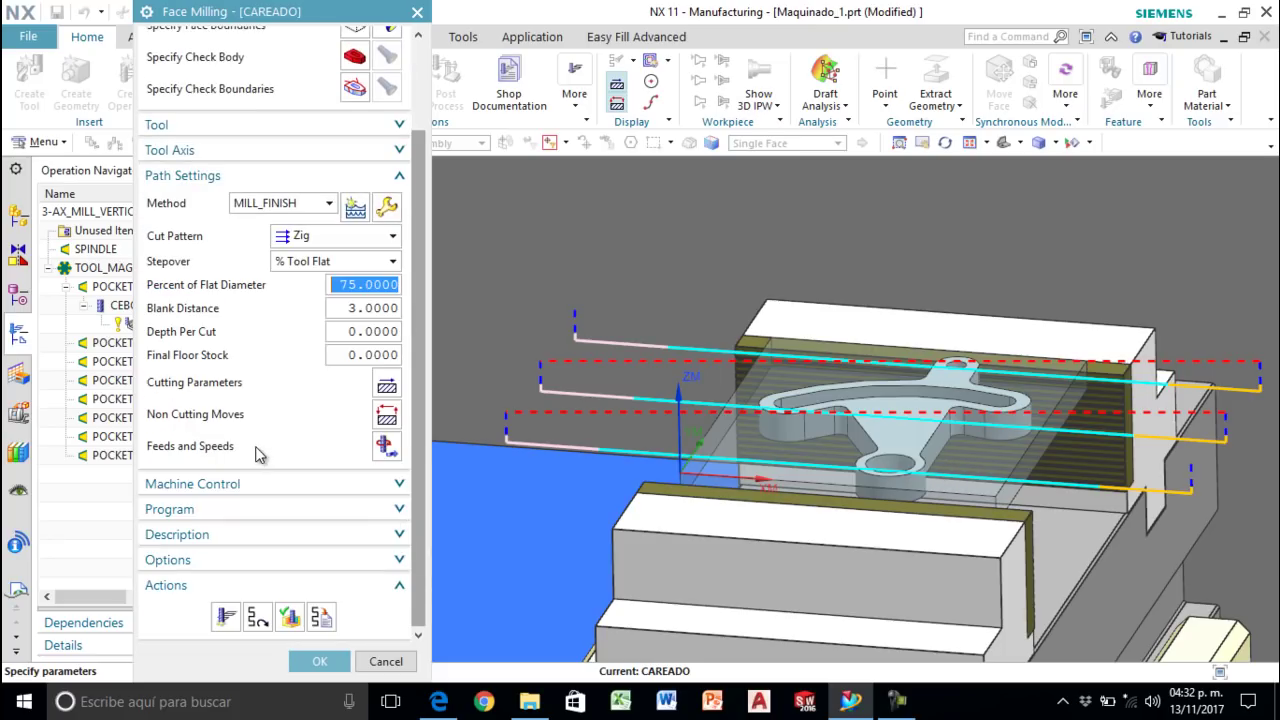
pyautogui.click(289, 618)
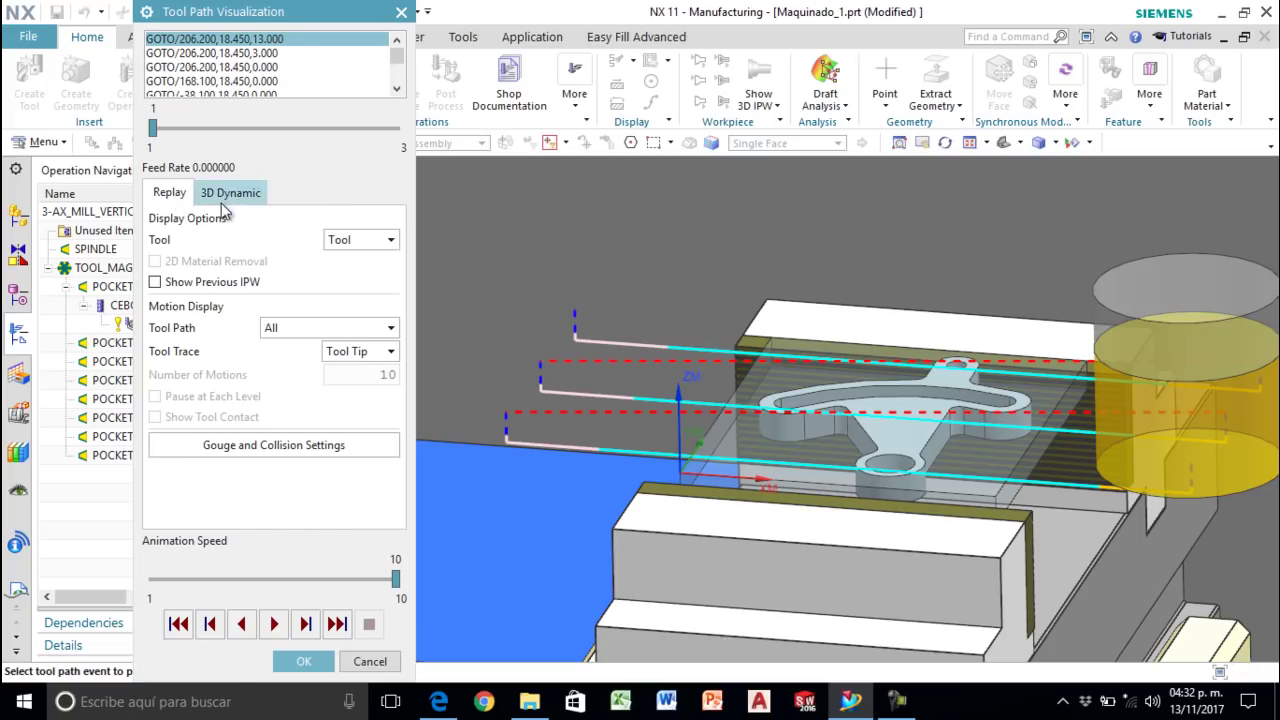
pyautogui.click(391, 584)
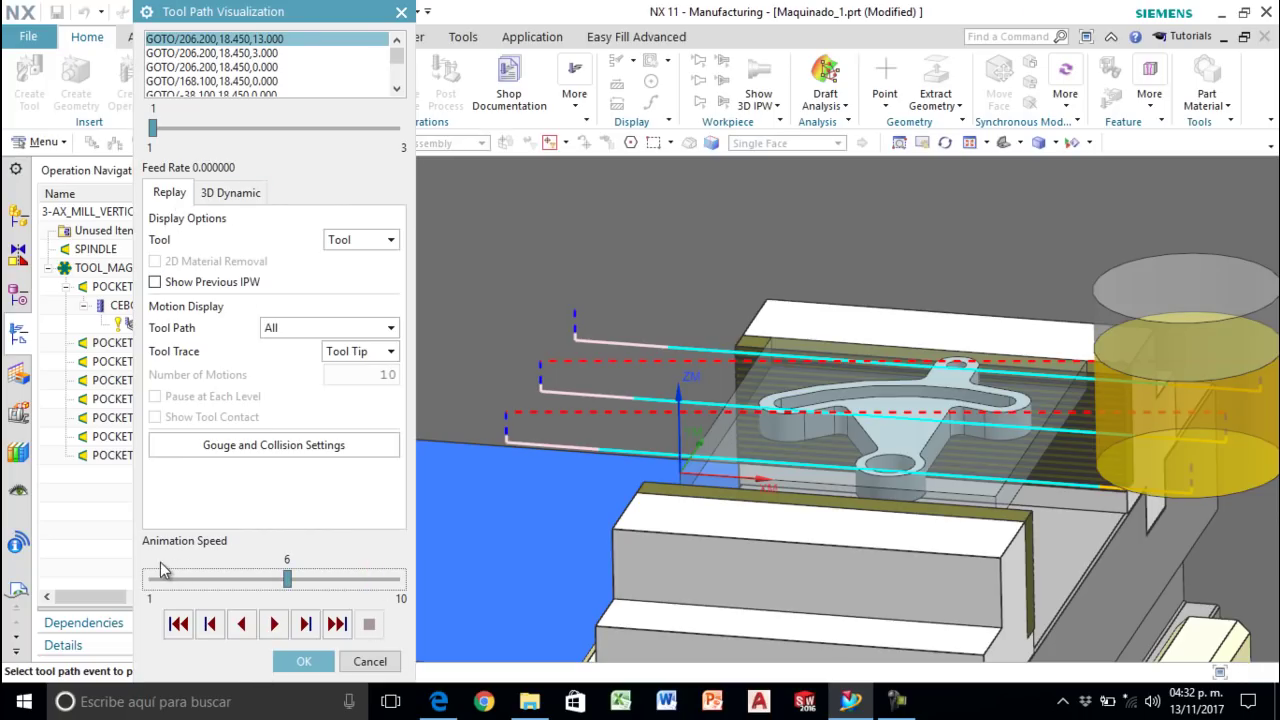
pyautogui.click(273, 624)
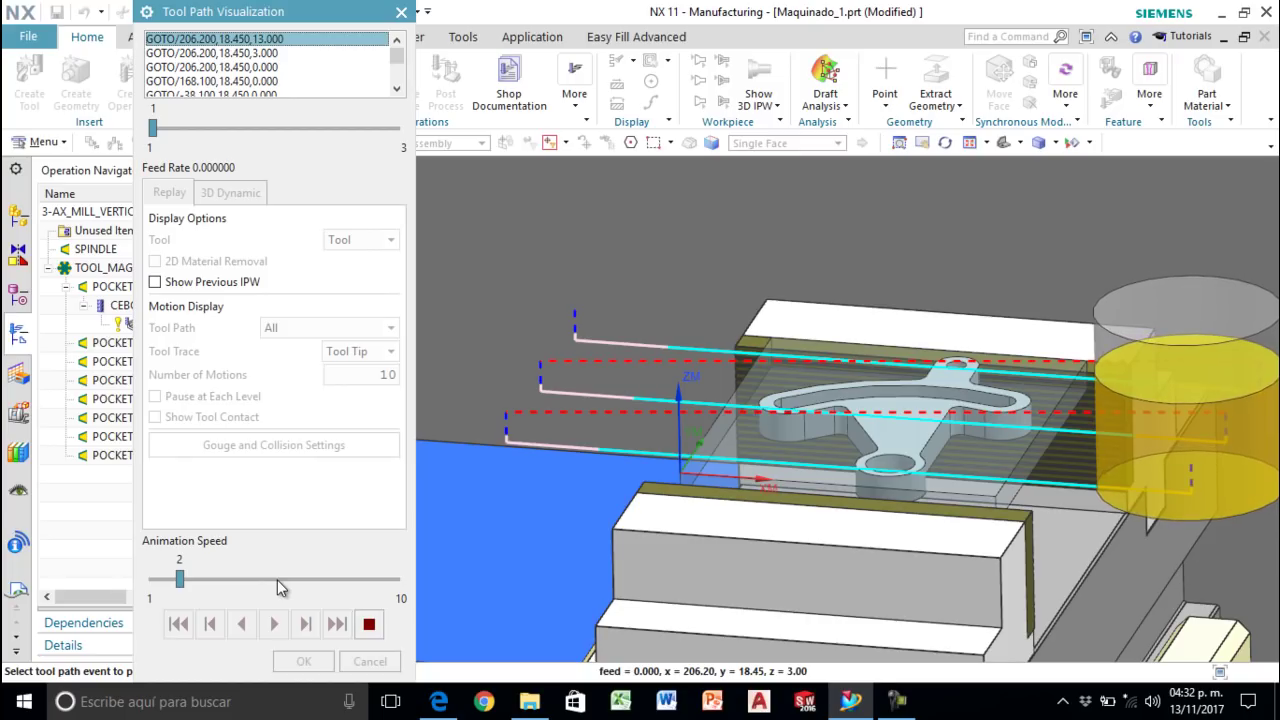
pyautogui.click(278, 579)
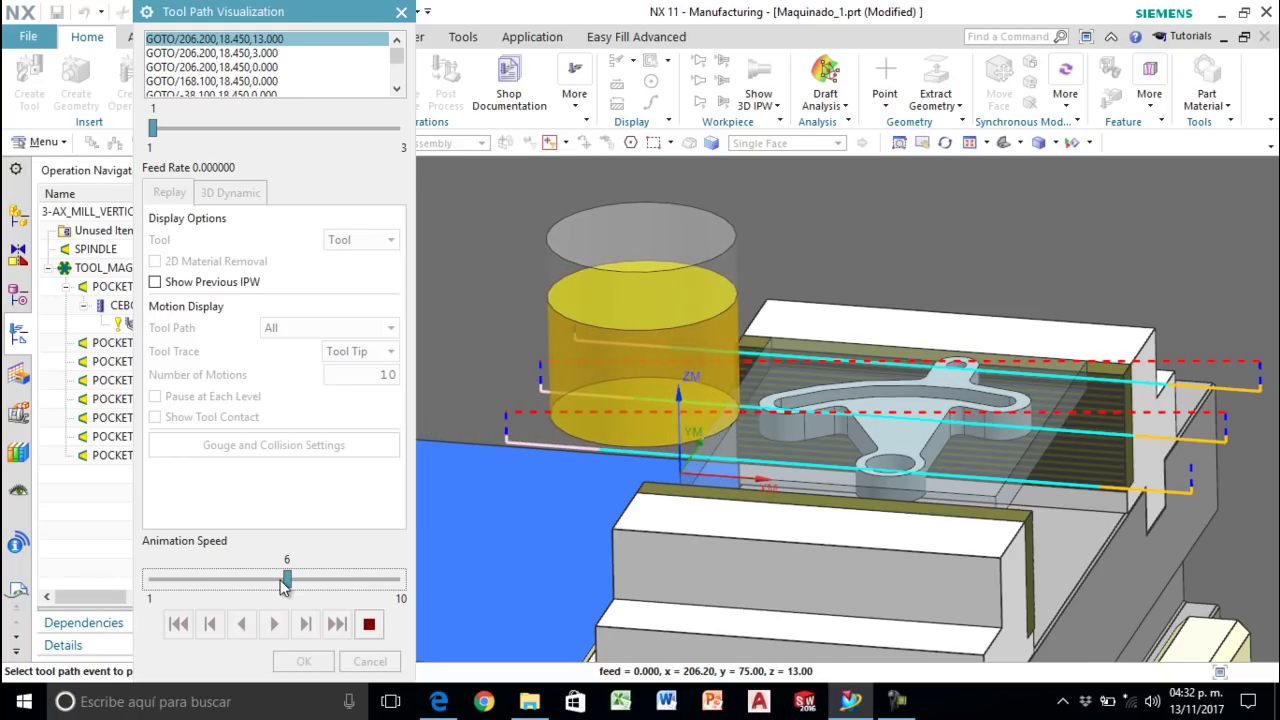
# Step: Raise the running replay's animation speed to 7 and accept the tool path visualization
pyautogui.click(357, 578)
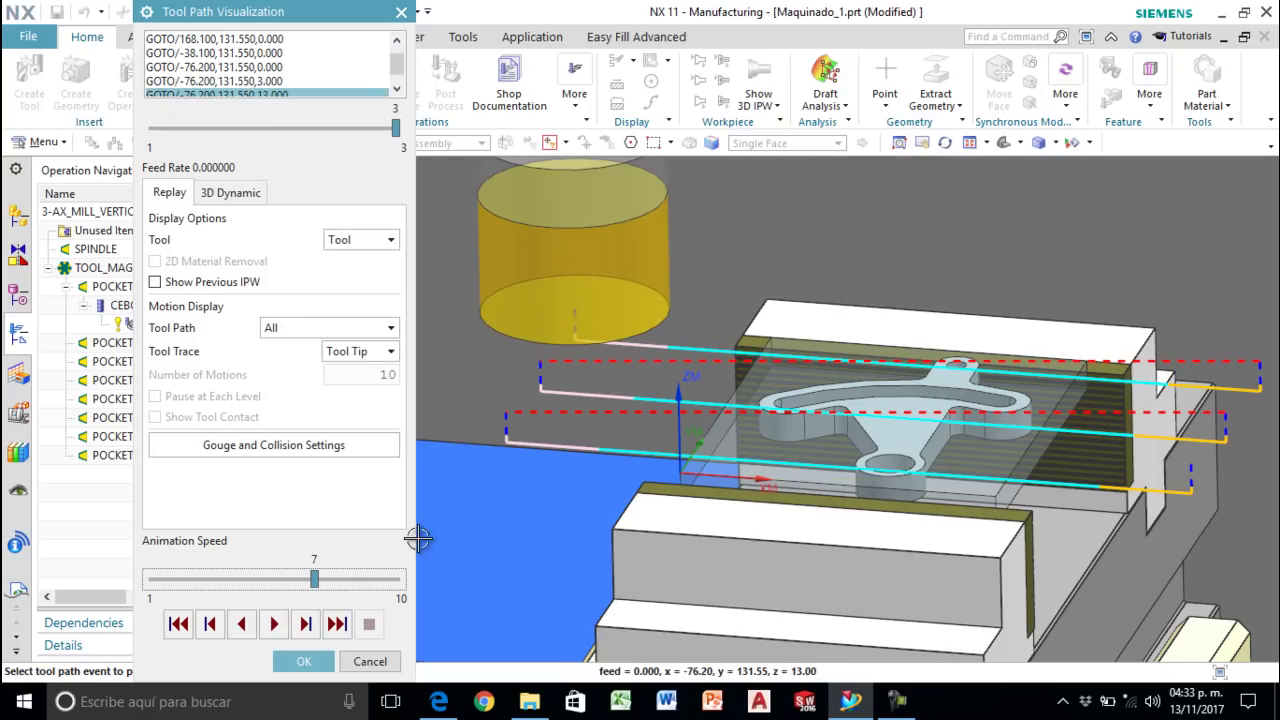
pyautogui.click(303, 661)
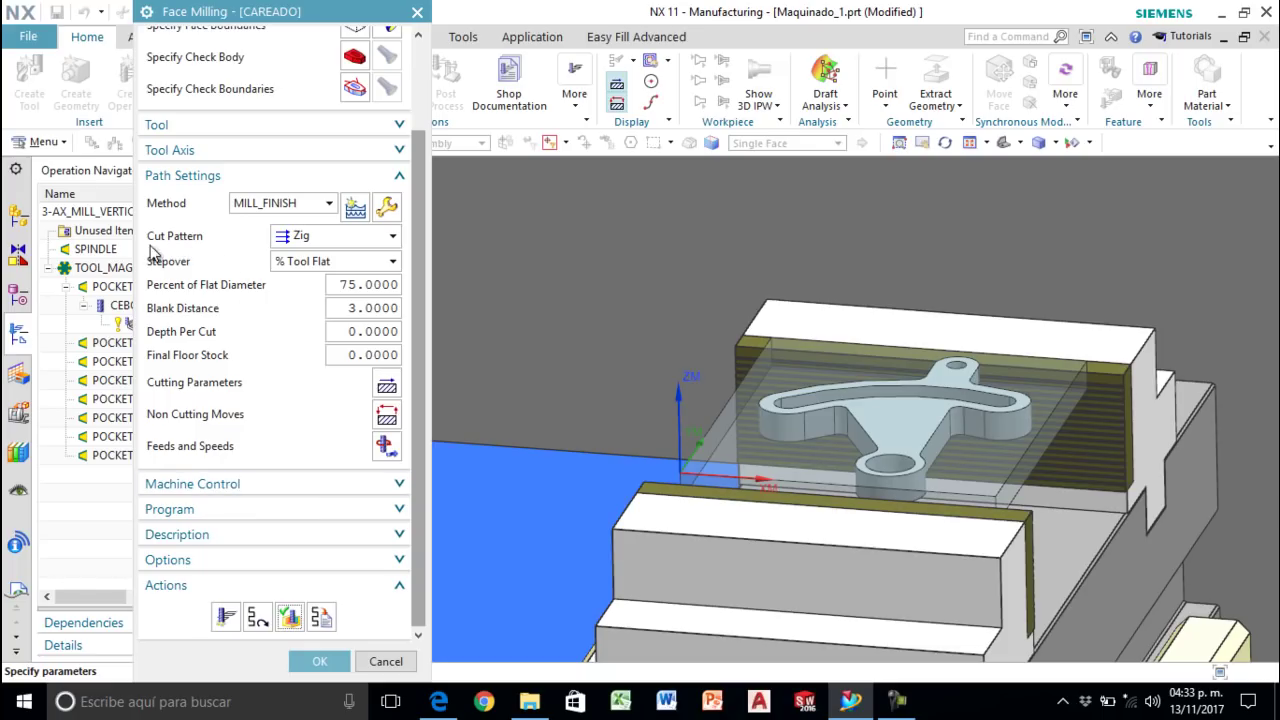
# Step: Change the Careado operation's cut pattern to Zig Zag and regenerate its tool path
pyautogui.click(344, 244)
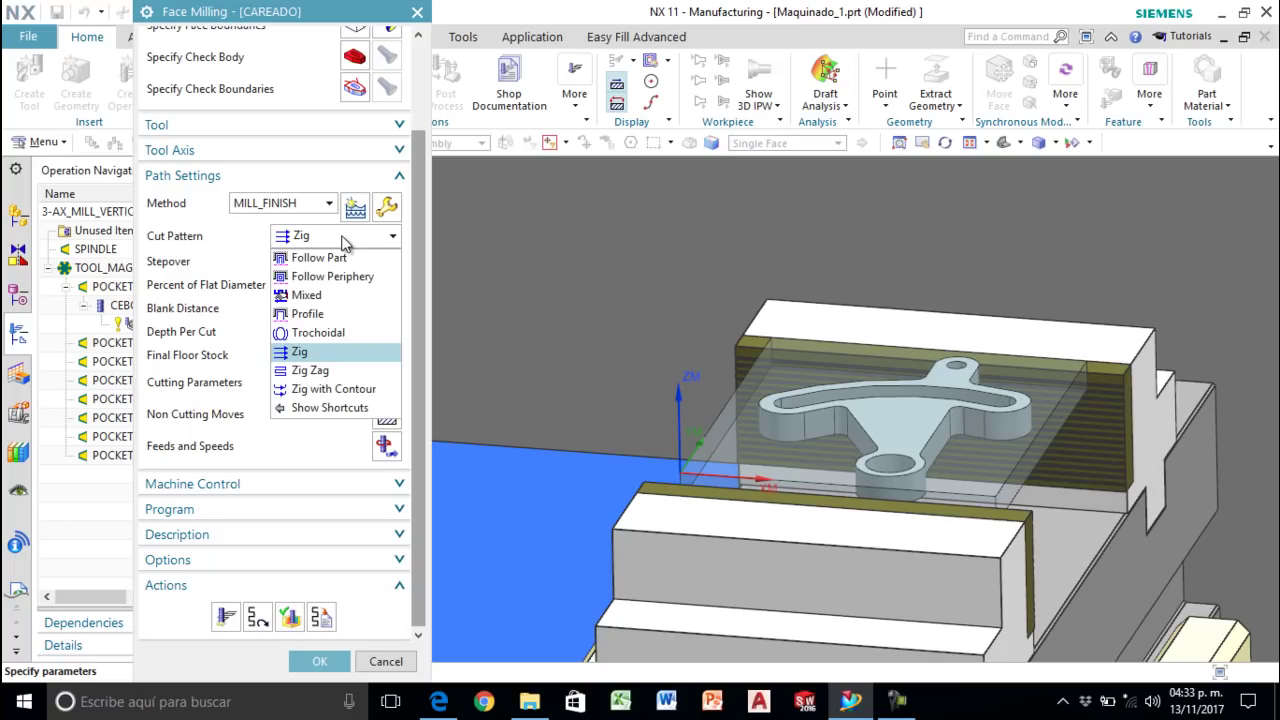
pyautogui.click(310, 371)
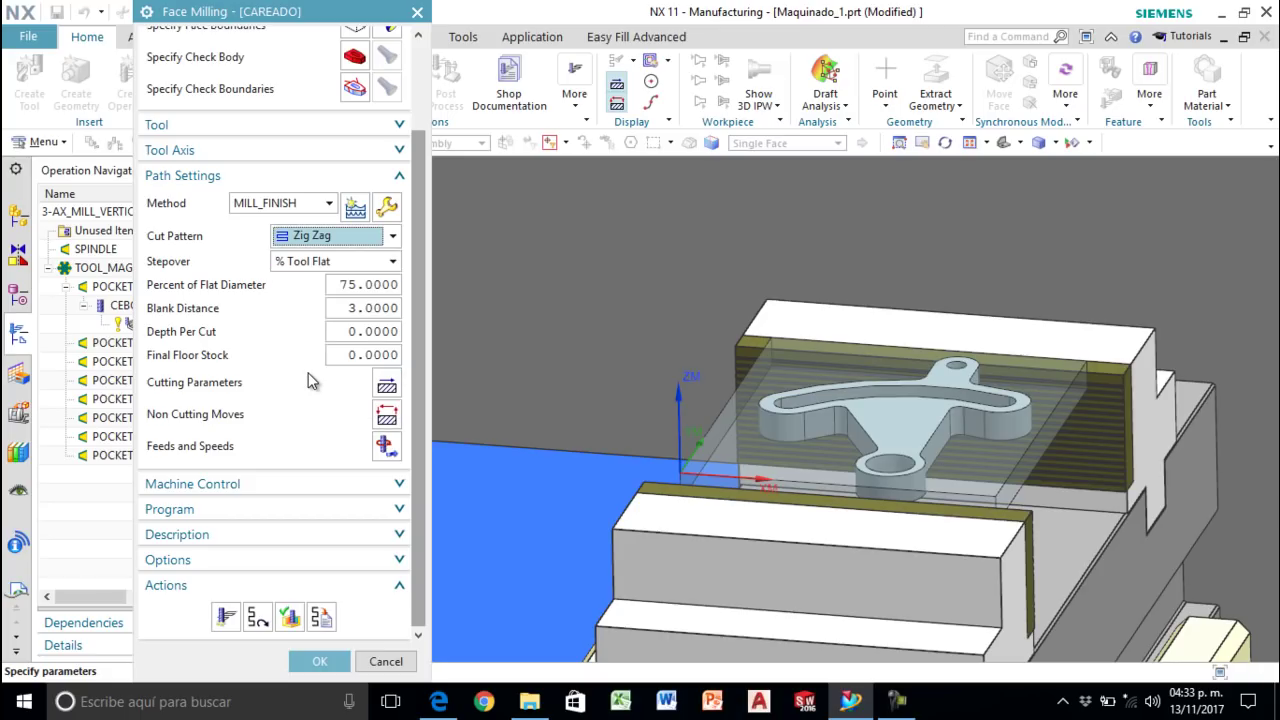
pyautogui.click(228, 611)
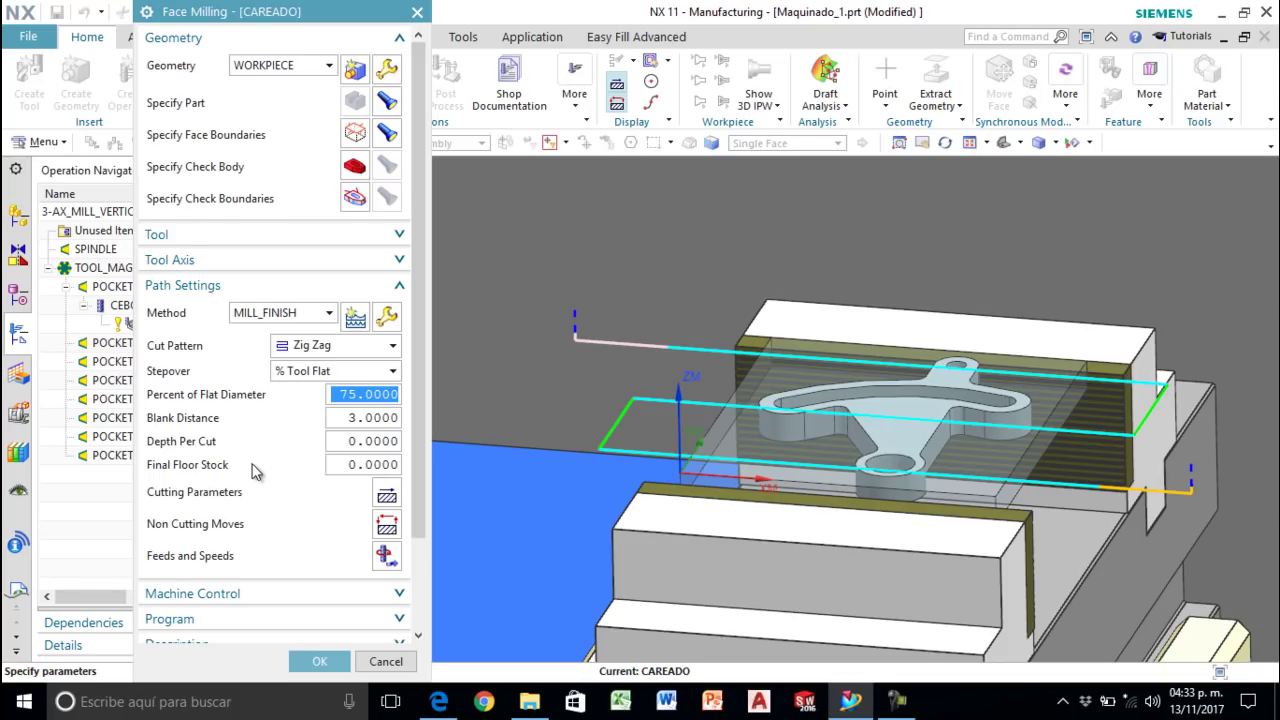
# Step: Verify the Zig Zag tool path with the 3D Dynamic material removal simulation and a replay of the tool motion
pyautogui.scroll(-3, 255, 500)
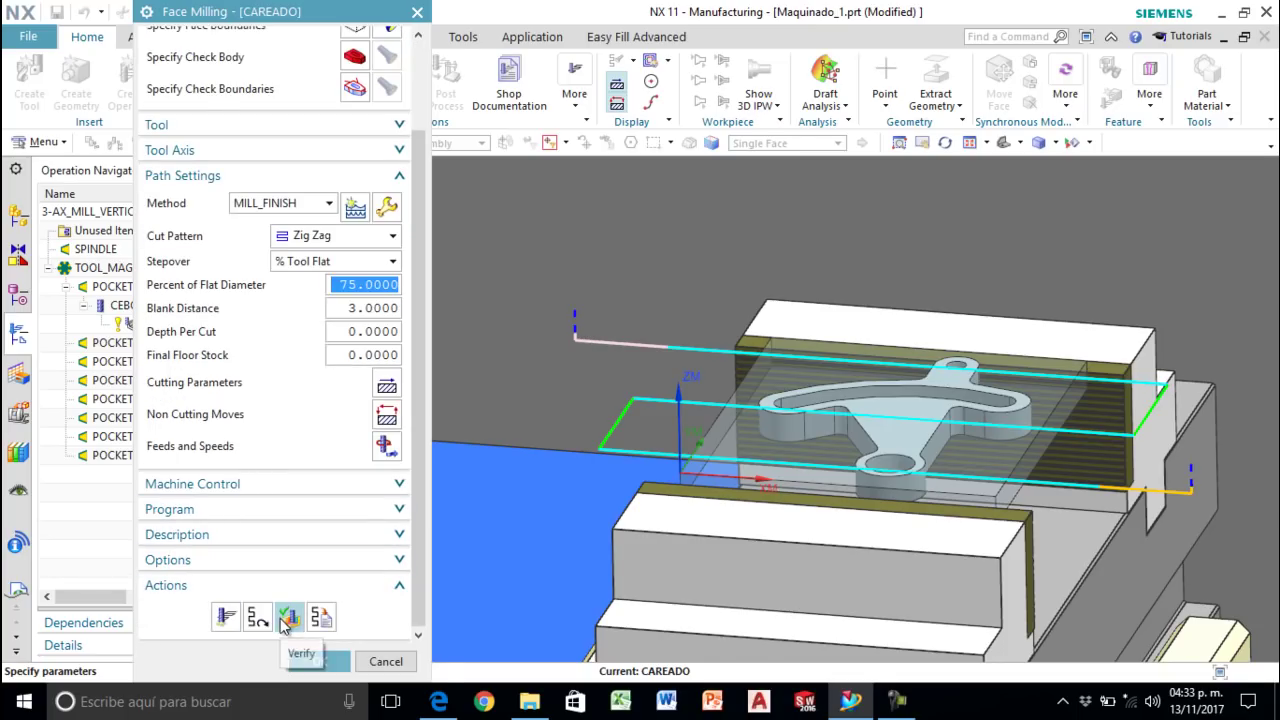
pyautogui.click(288, 619)
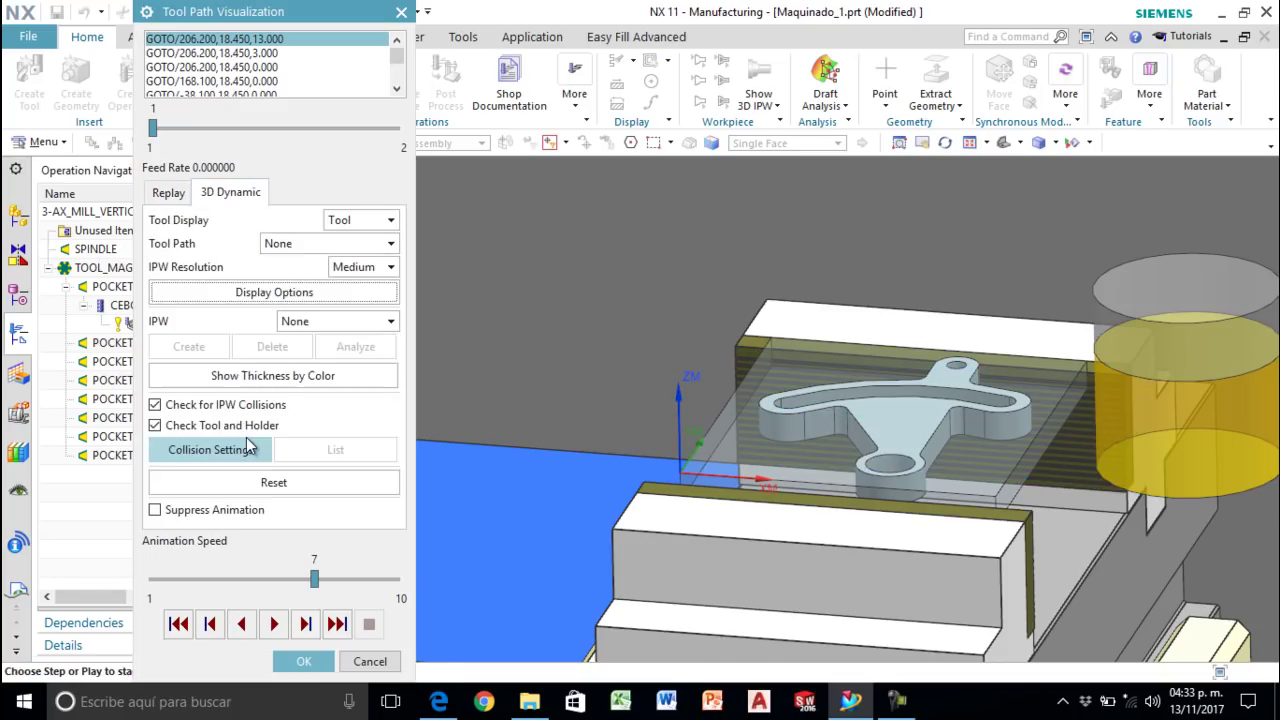
pyautogui.click(274, 623)
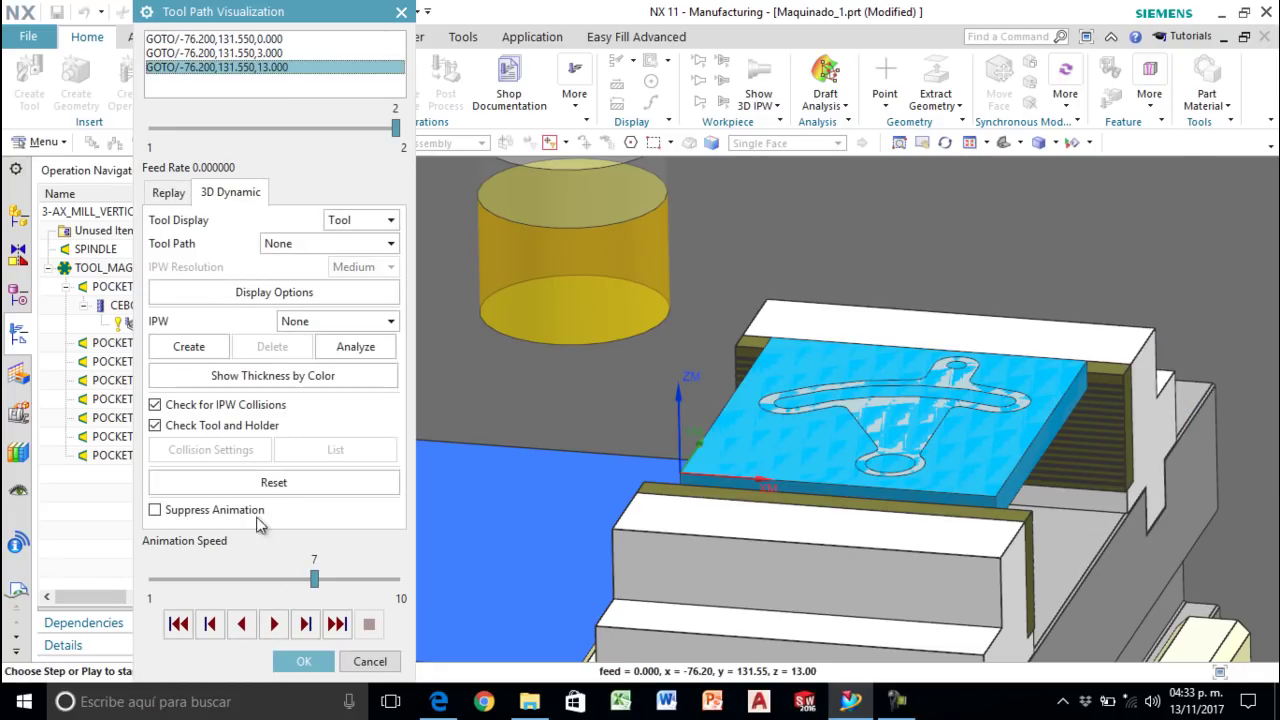
pyautogui.click(168, 192)
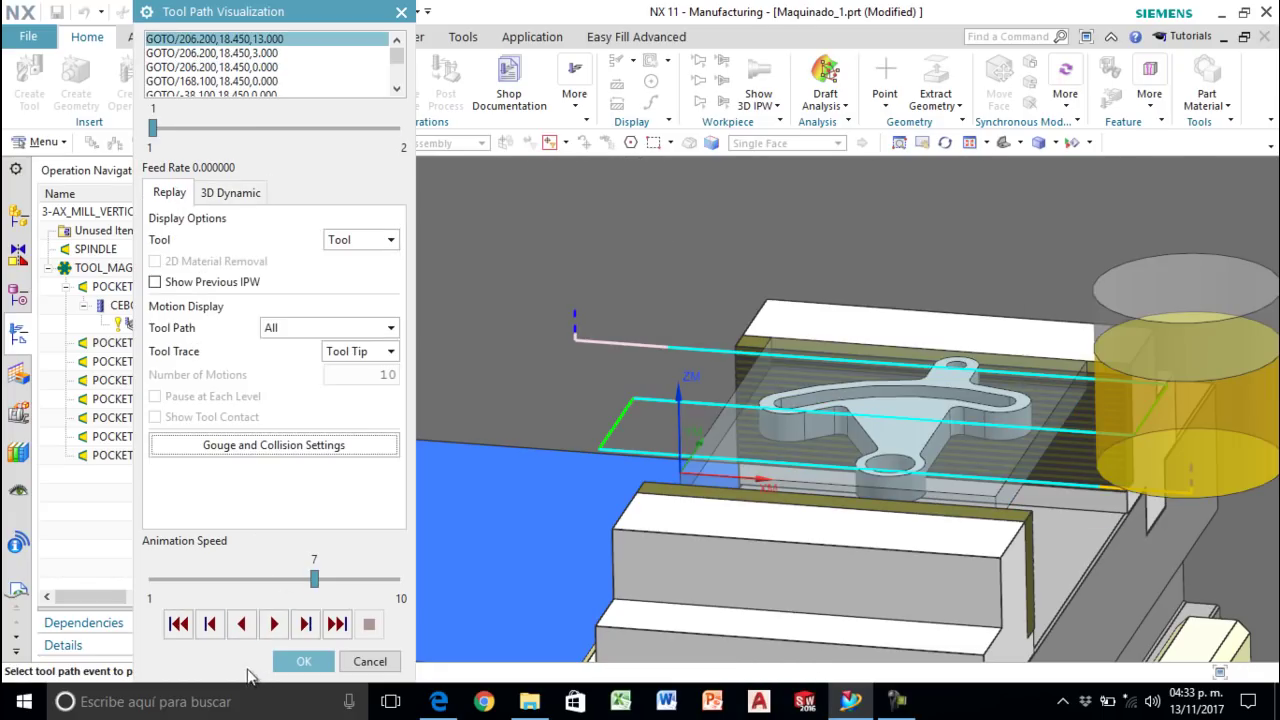
pyautogui.click(274, 623)
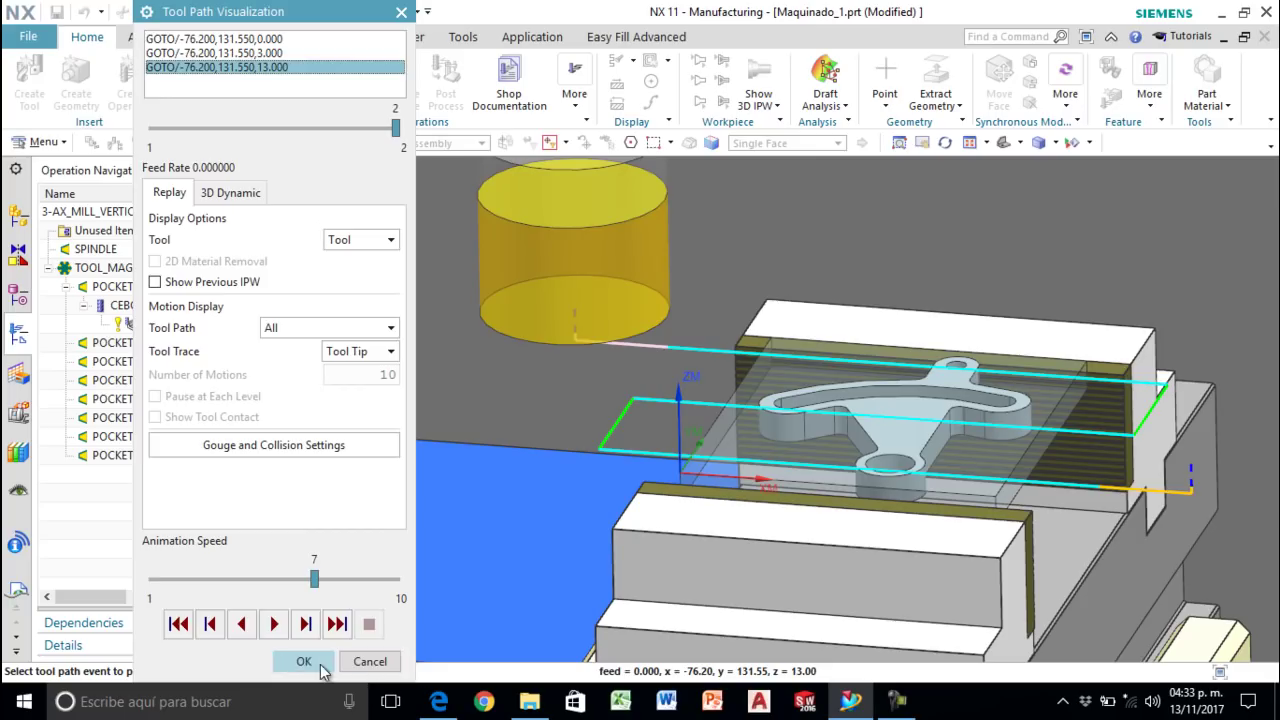
pyautogui.click(368, 661)
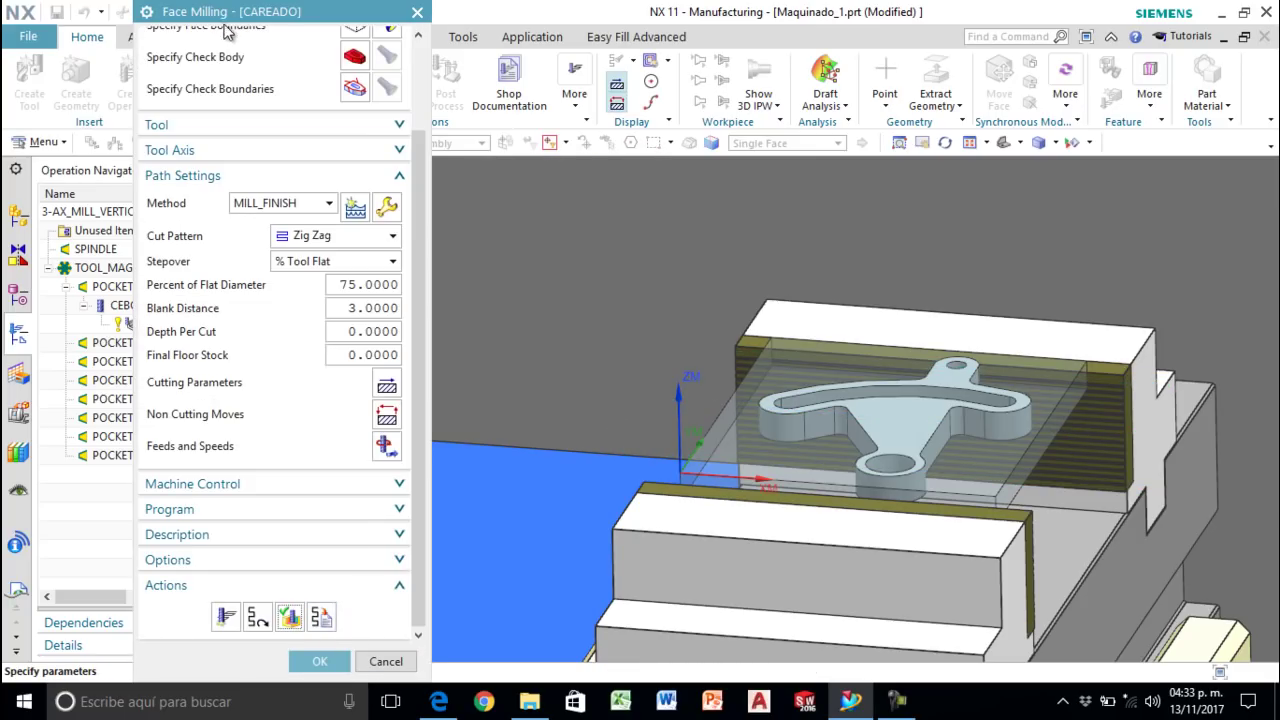
# Step: Reset the Careado operation's feeds and speeds from the machining data table and accept them
pyautogui.moveTo(230, 22); pyautogui.dragTo(190, 11)
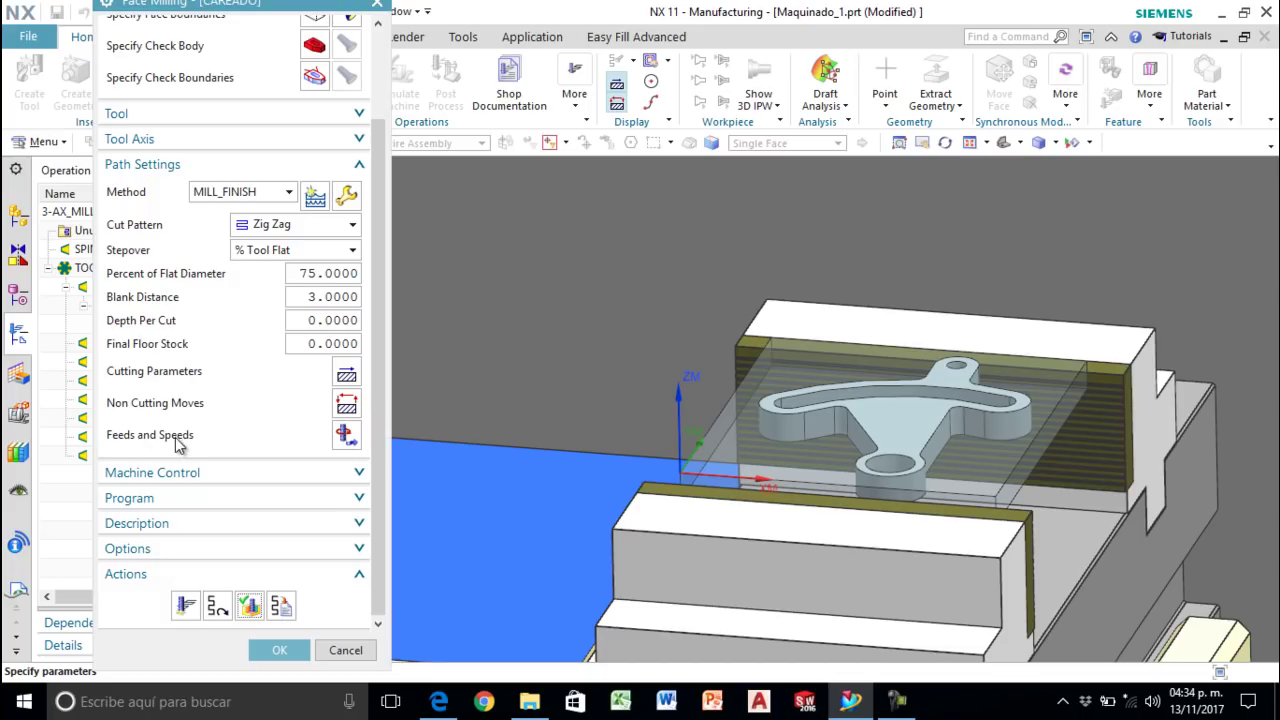
pyautogui.click(346, 434)
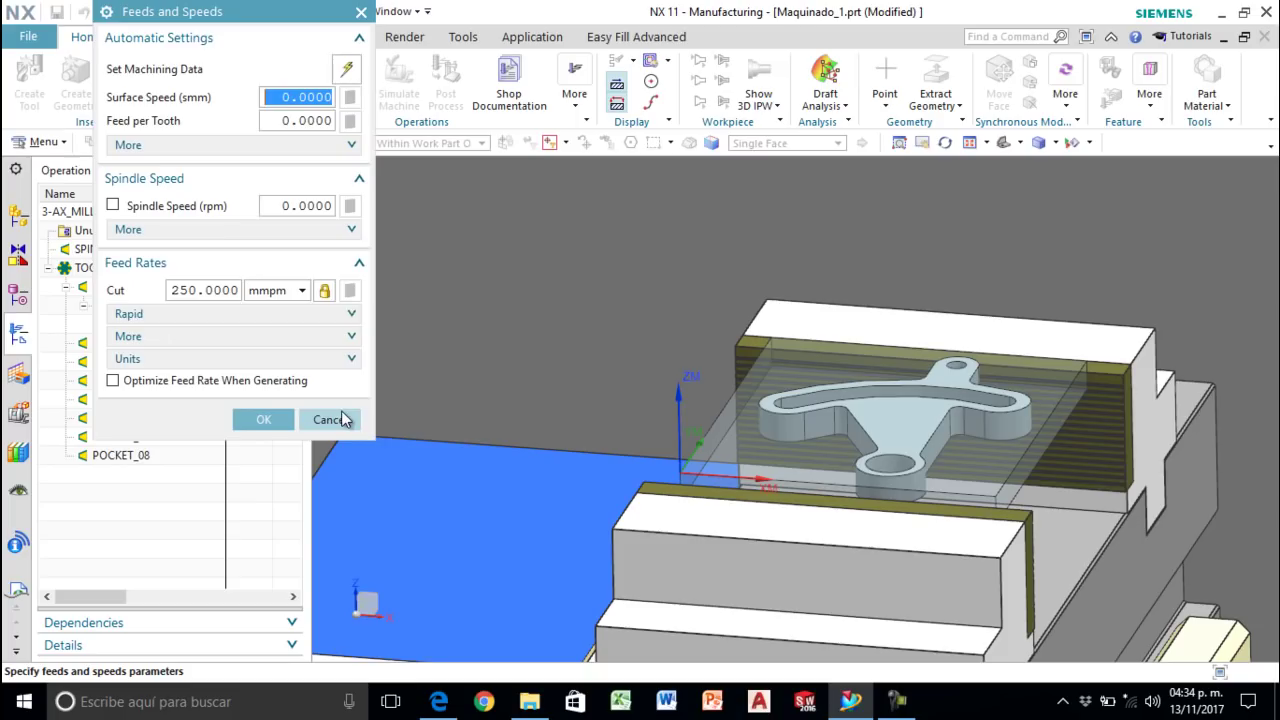
pyautogui.click(277, 152)
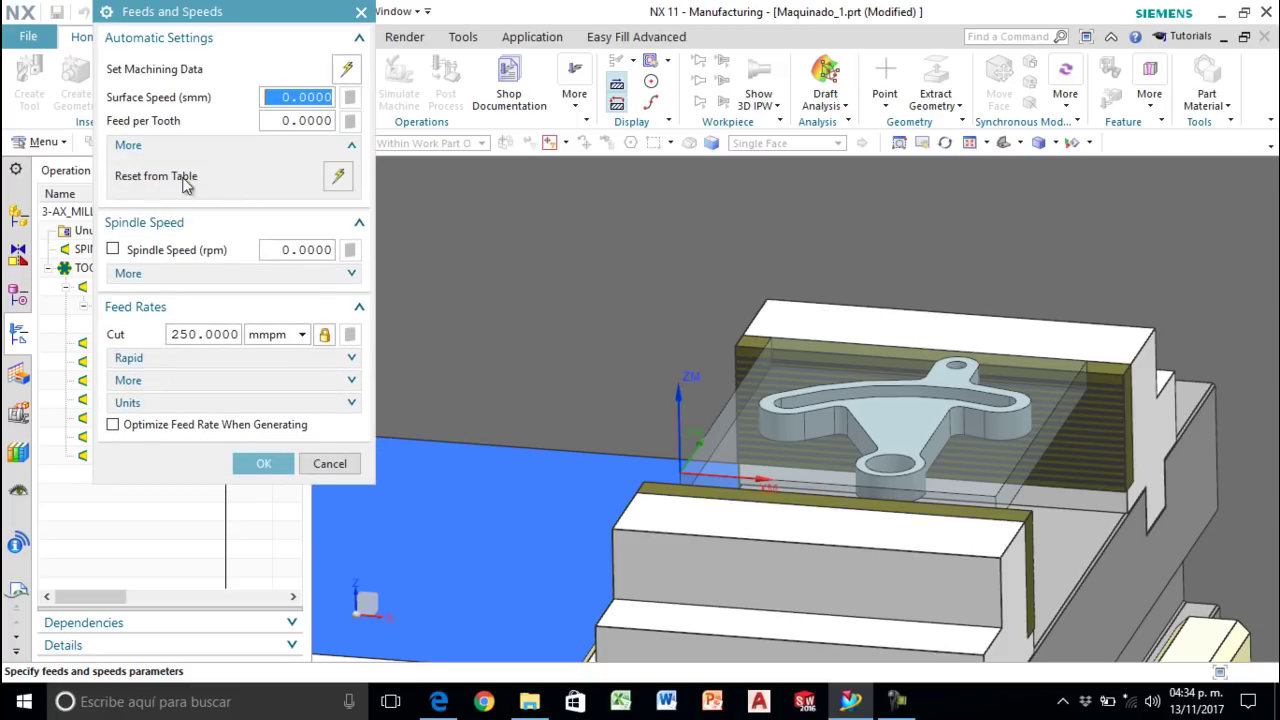
pyautogui.click(338, 178)
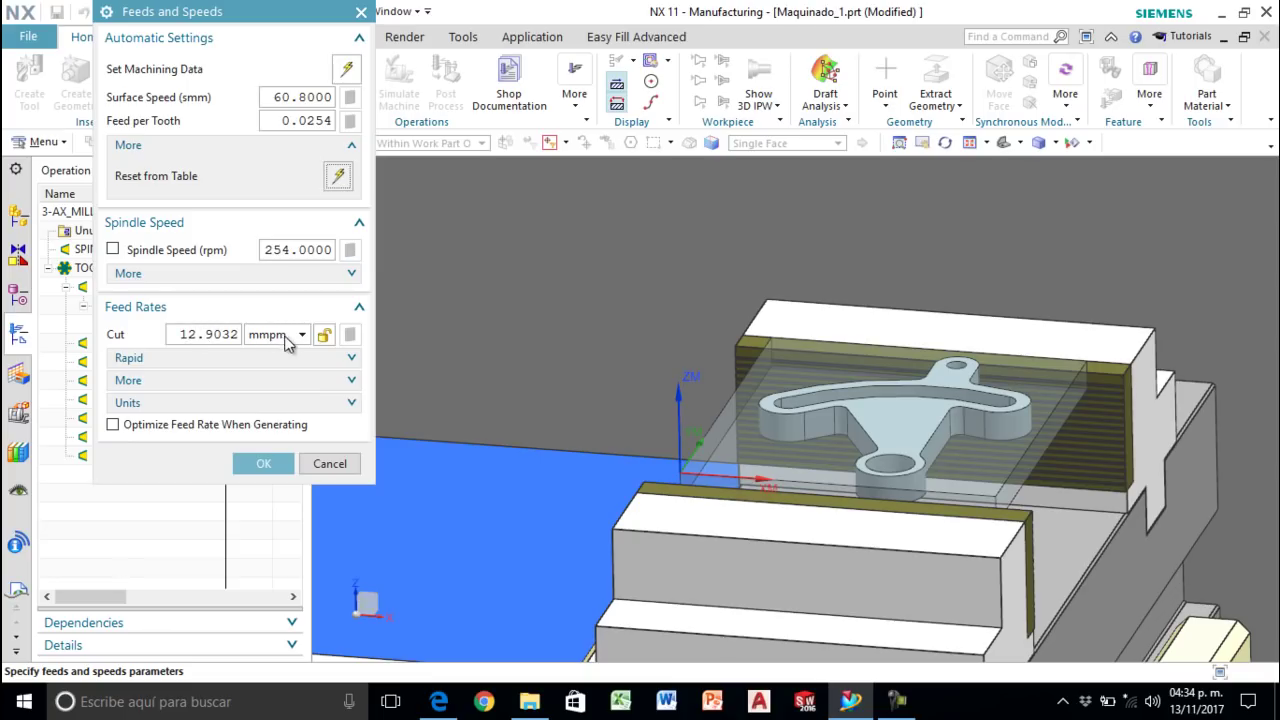
pyautogui.click(261, 470)
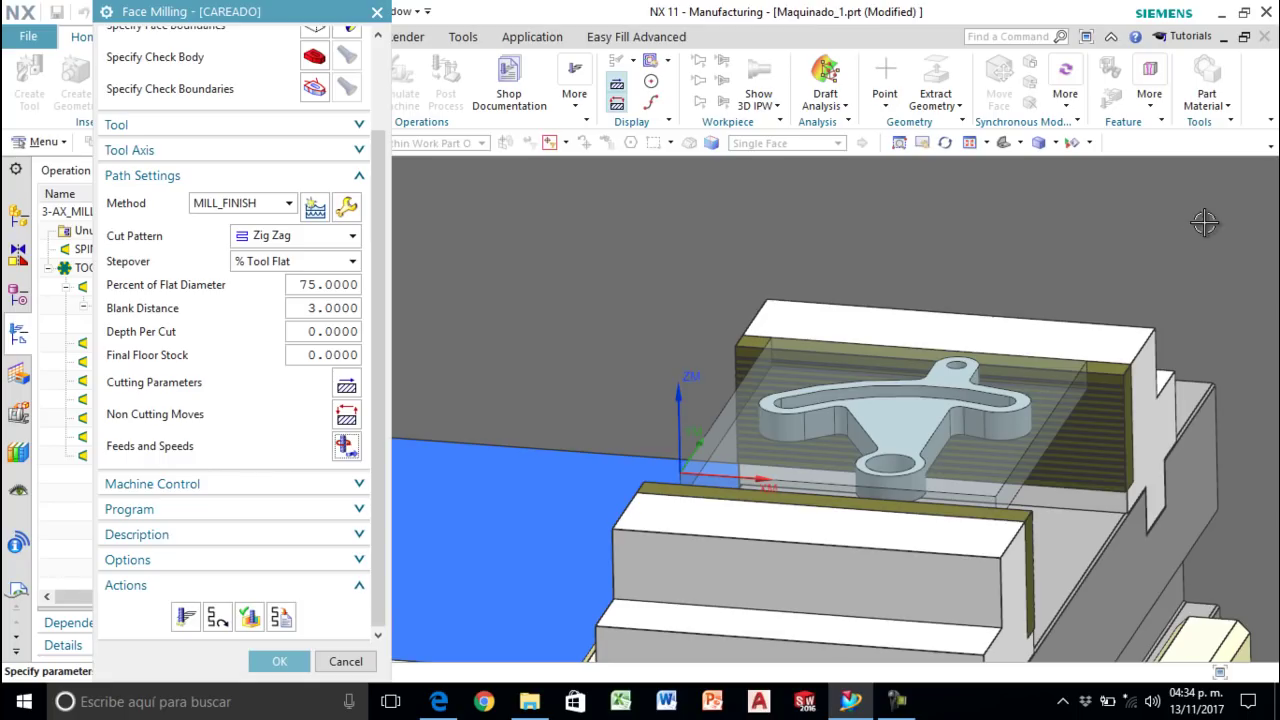
# Step: Set the spindle speed to 500 rpm and the cut feed rate to 25 mmpm, recalculating the feeds and speeds from the spindle speed
pyautogui.click(346, 446)
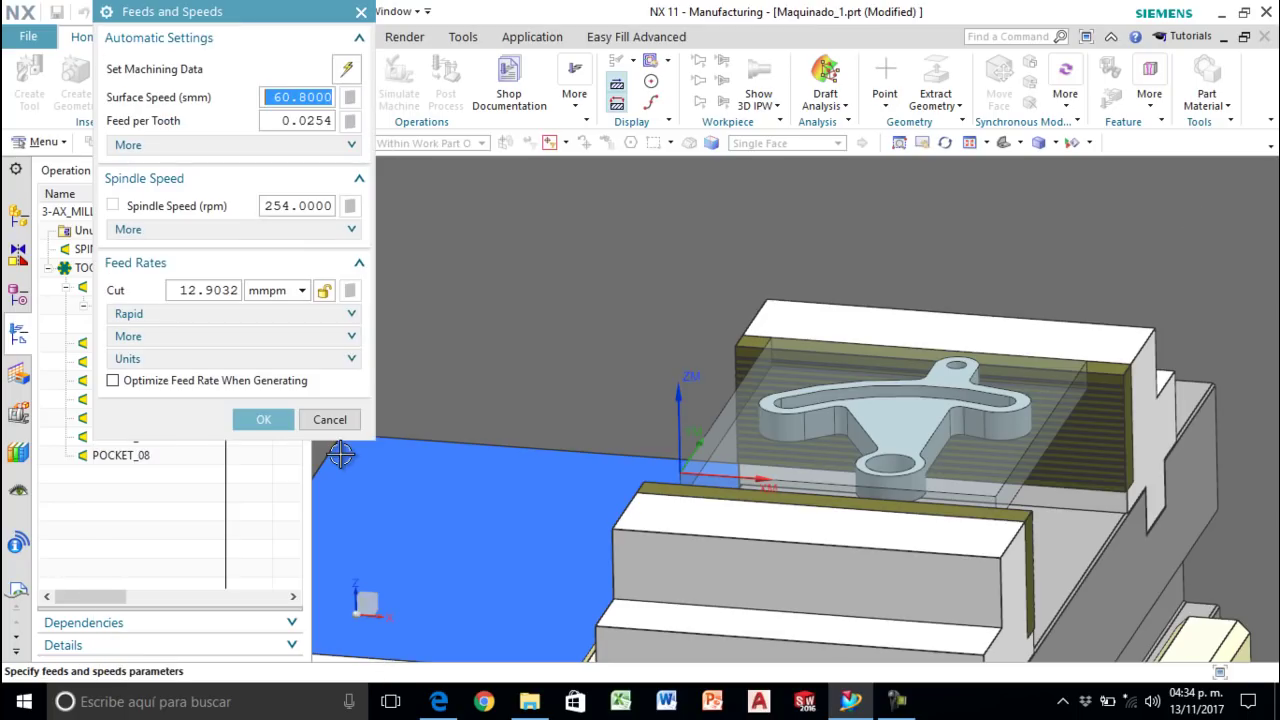
pyautogui.click(300, 207)
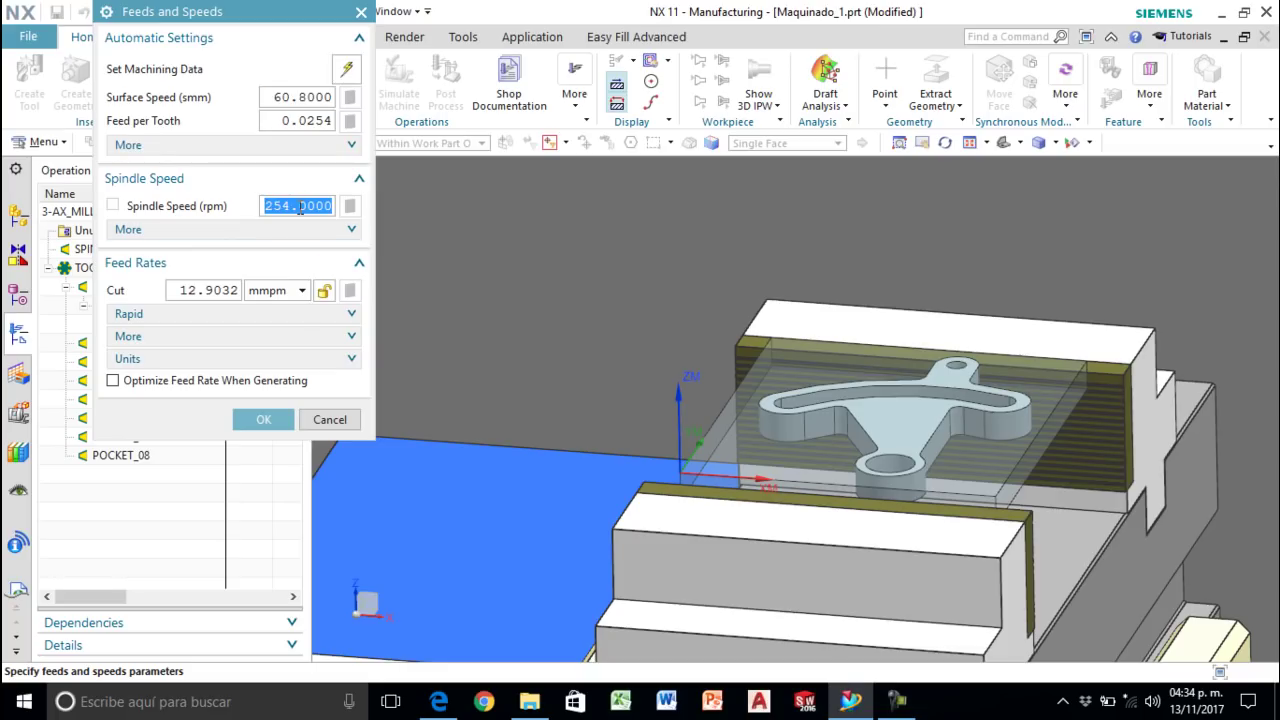
pyautogui.write('5')
pyautogui.click(223, 290)
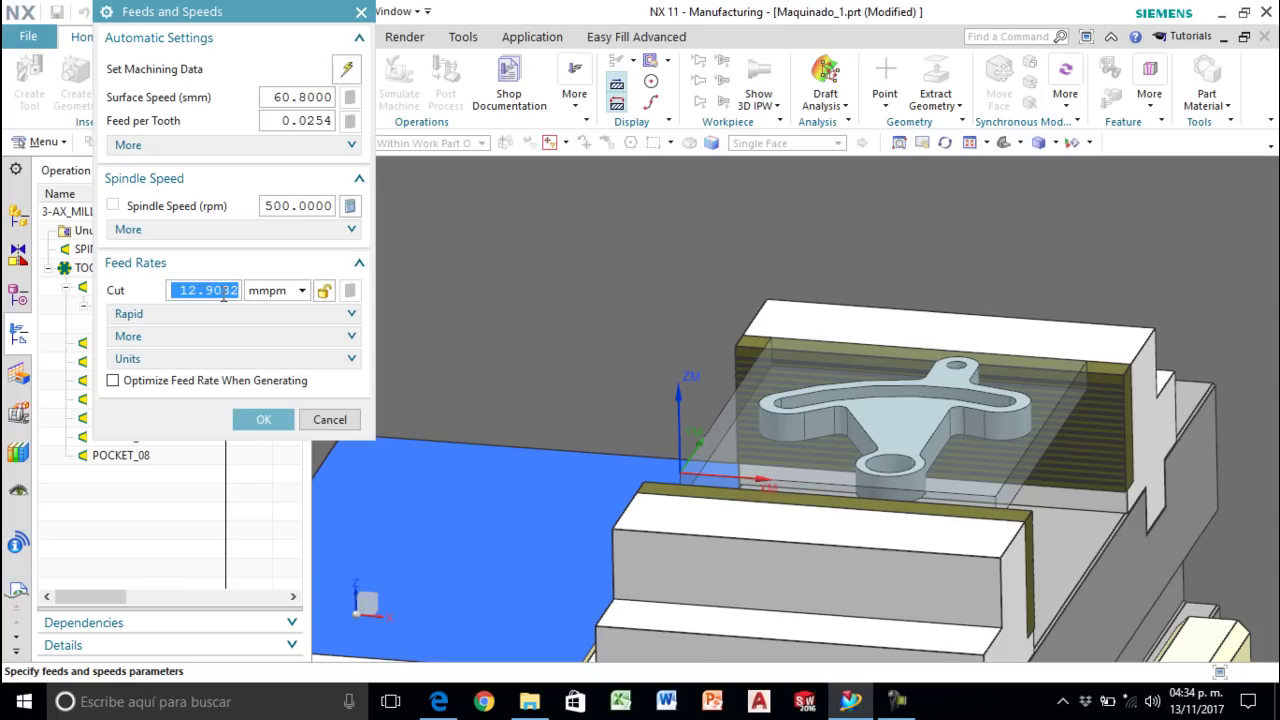
pyautogui.write('25')
pyautogui.press('Return')
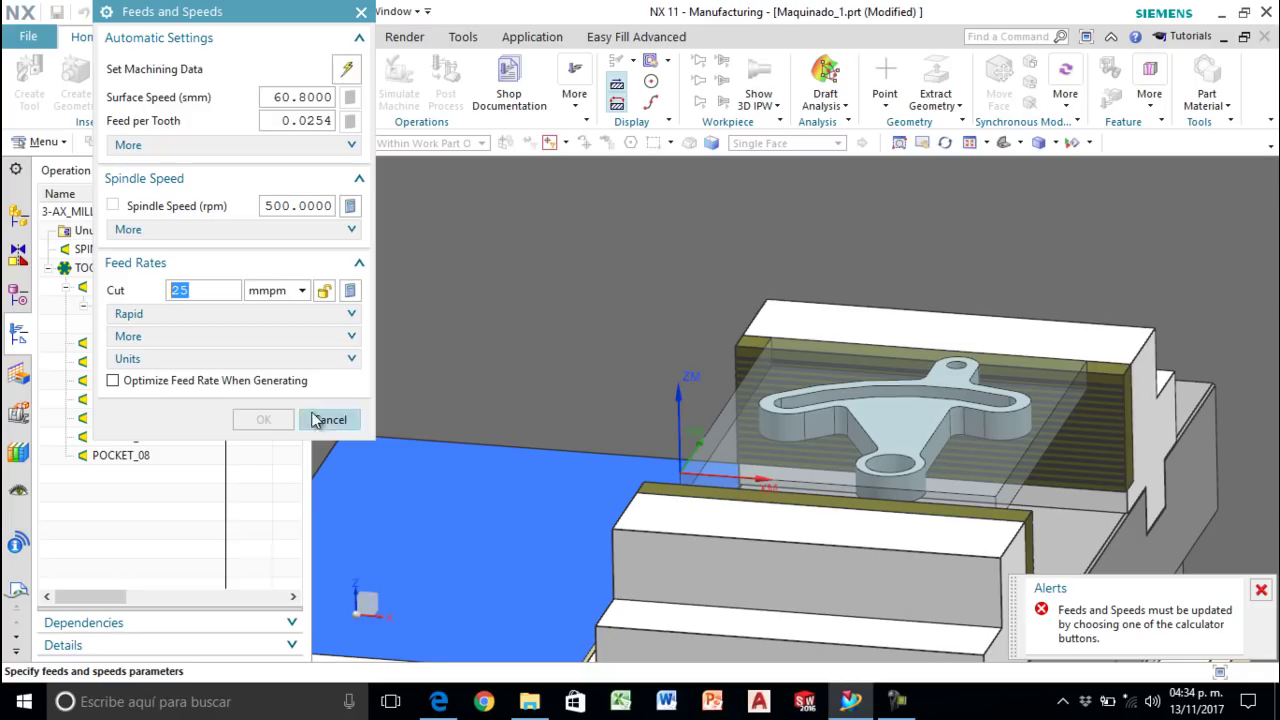
pyautogui.click(1261, 591)
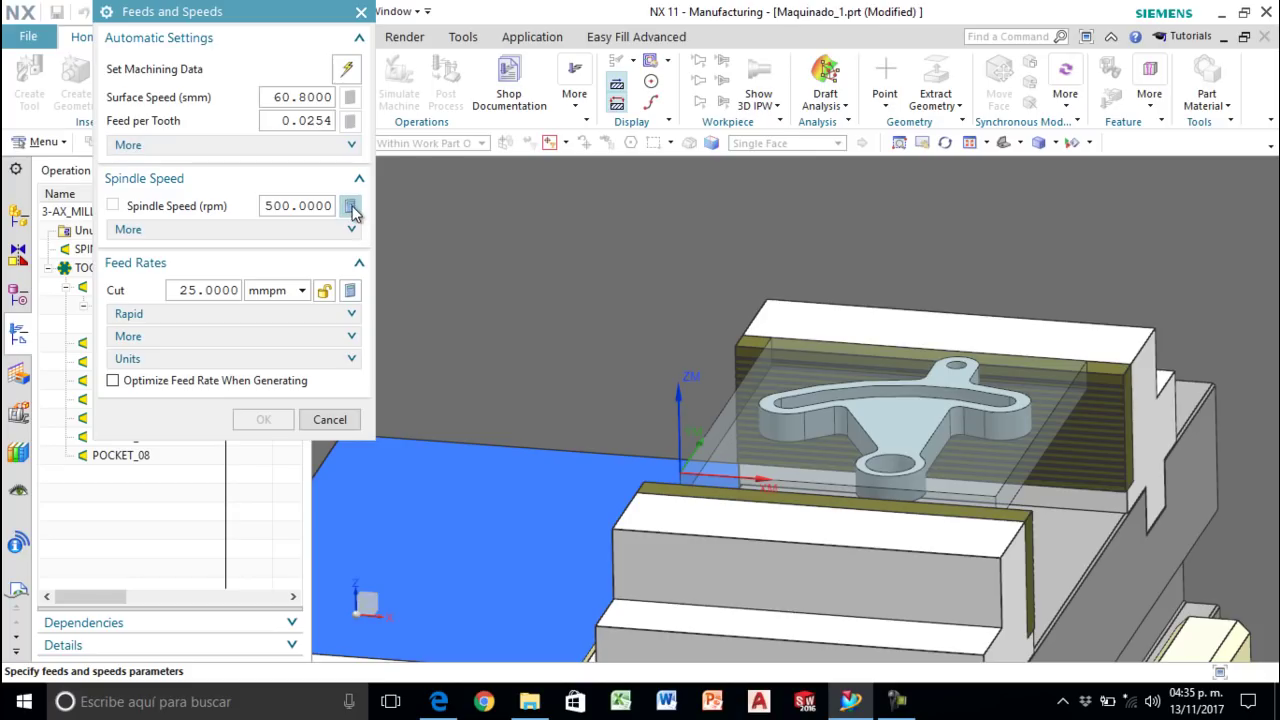
pyautogui.click(350, 208)
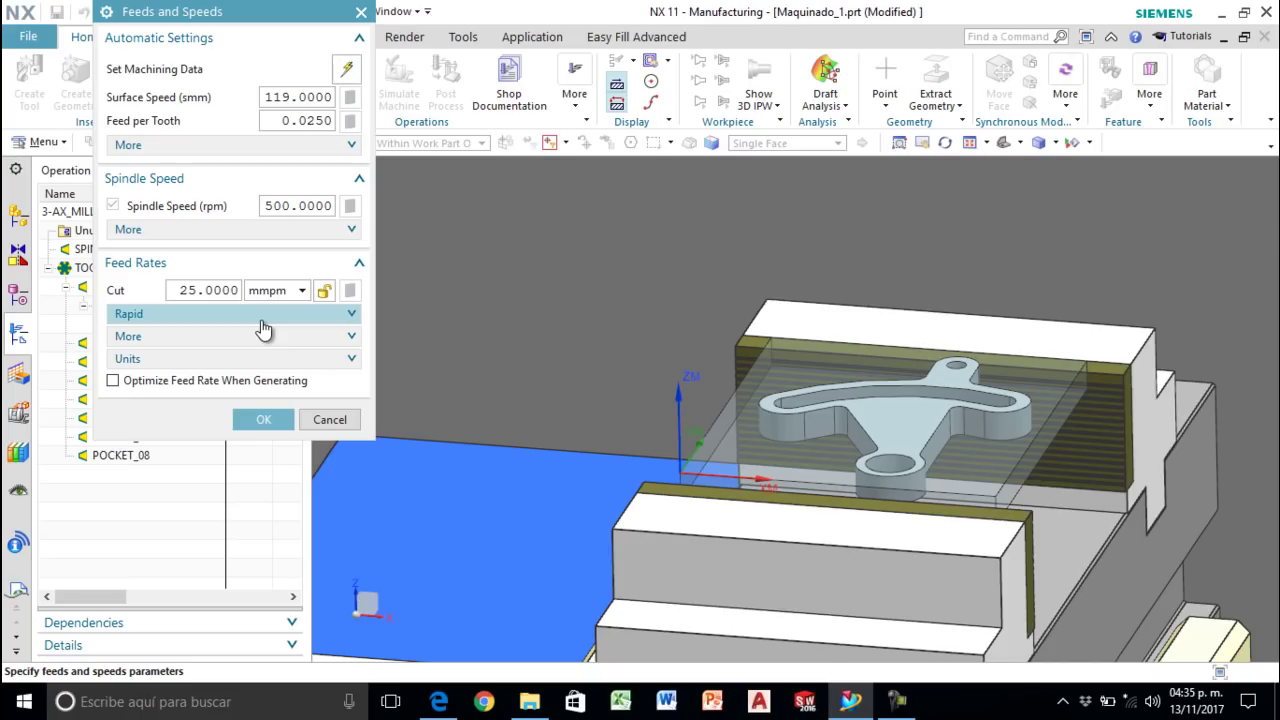
# Step: Set the spindle speed to 254 rpm, recalculate the feeds and speeds from it, and accept the settings
pyautogui.doubleClick(286, 204)
pyautogui.write('250')
pyautogui.press('Return')
pyautogui.click(349, 206)
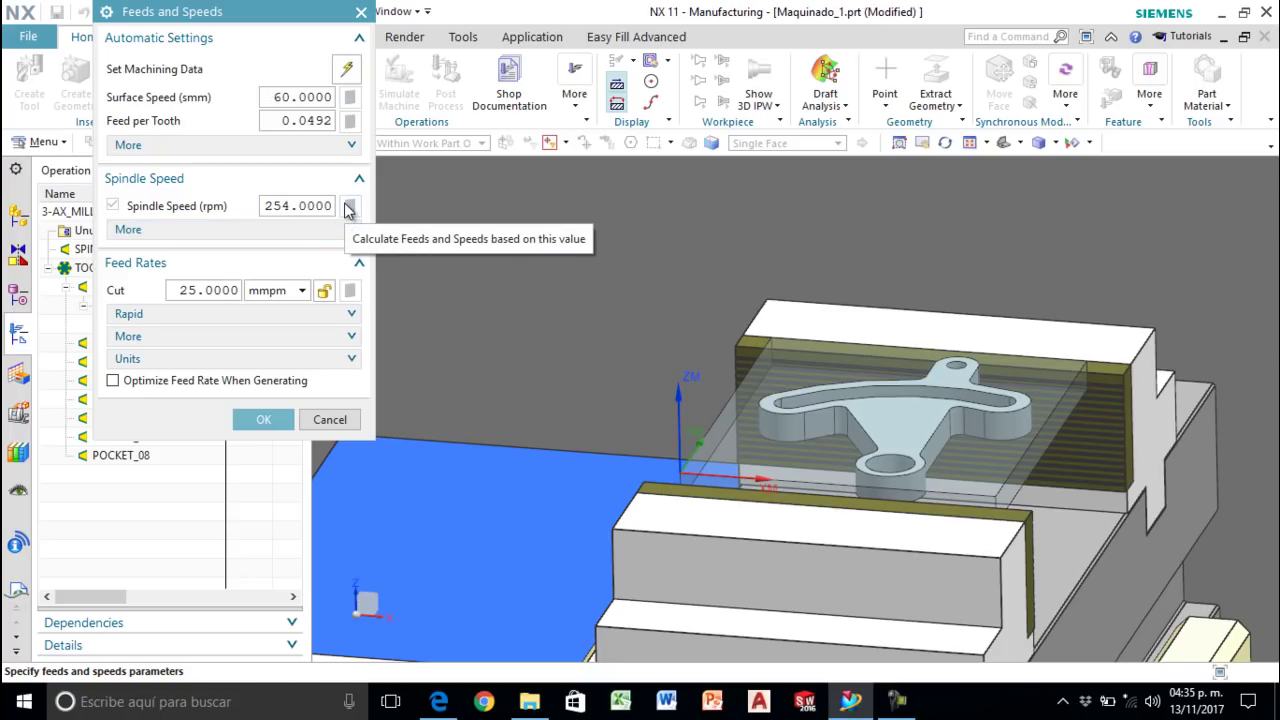
pyautogui.click(258, 420)
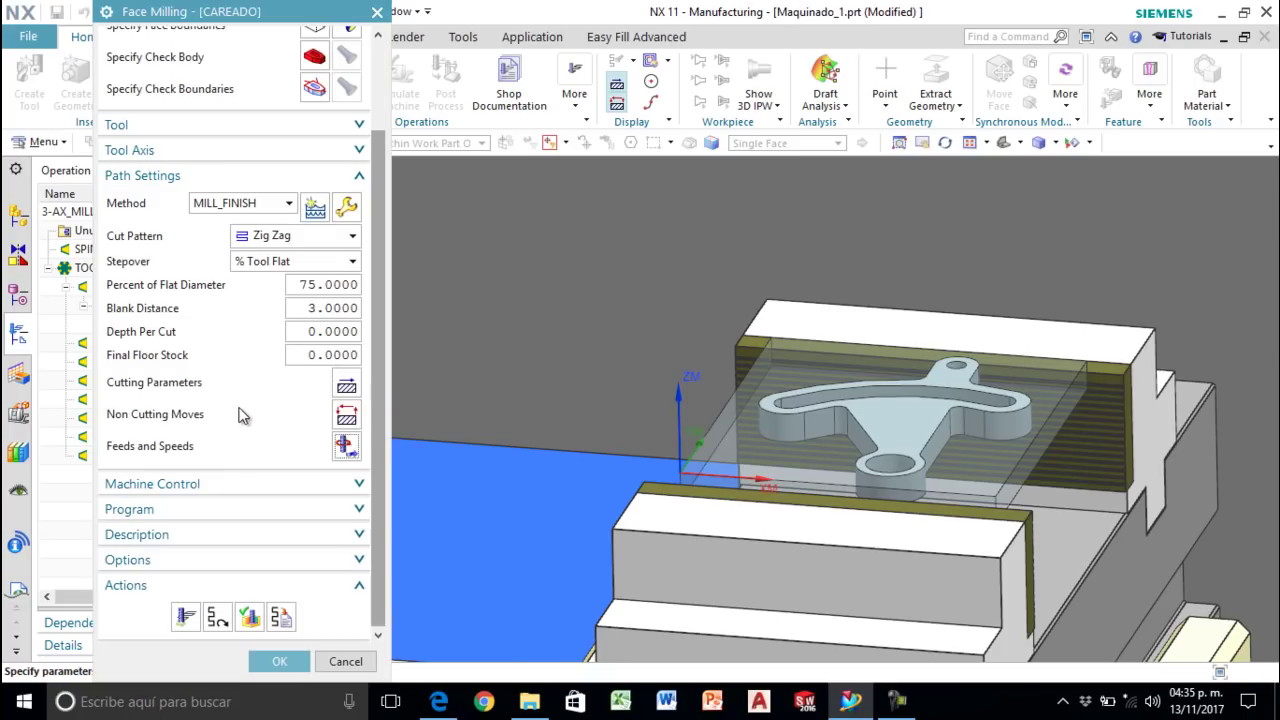
# Step: Regenerate the Careado tool path, verify it with a replay, and accept the face milling operation
pyautogui.click(185, 616)
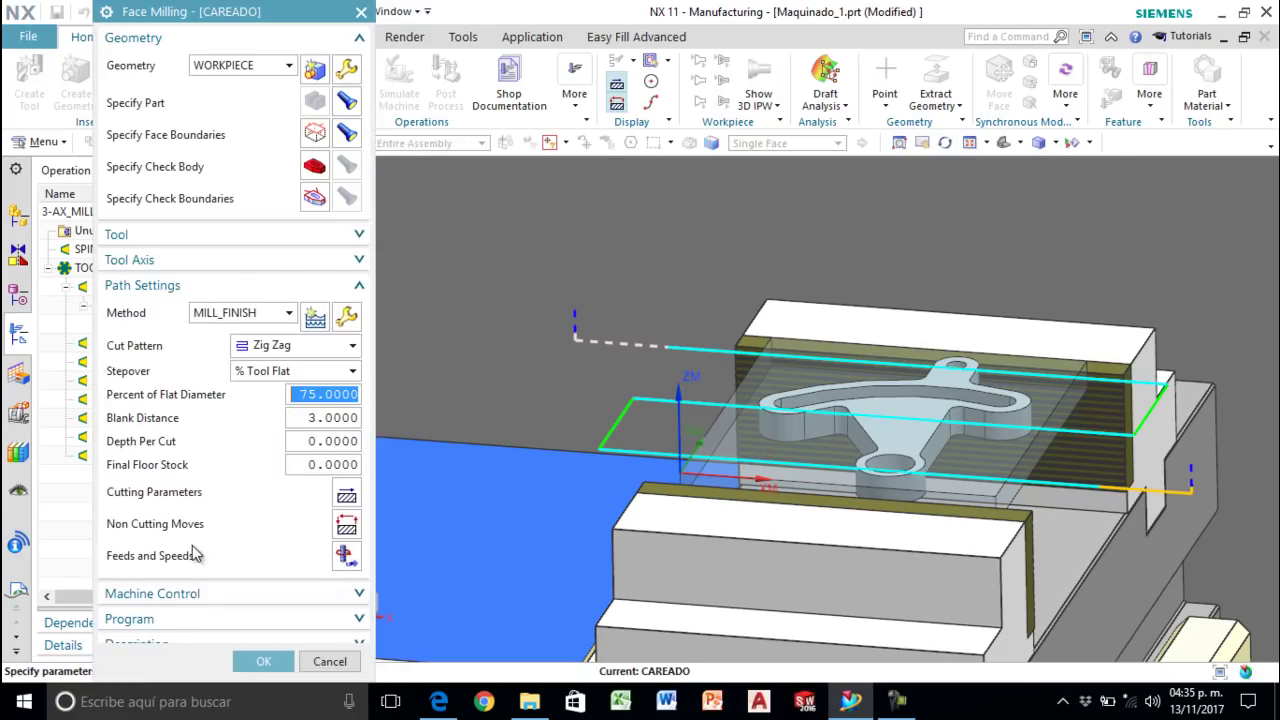
pyautogui.scroll(-3, 214, 531)
pyautogui.click(240, 616)
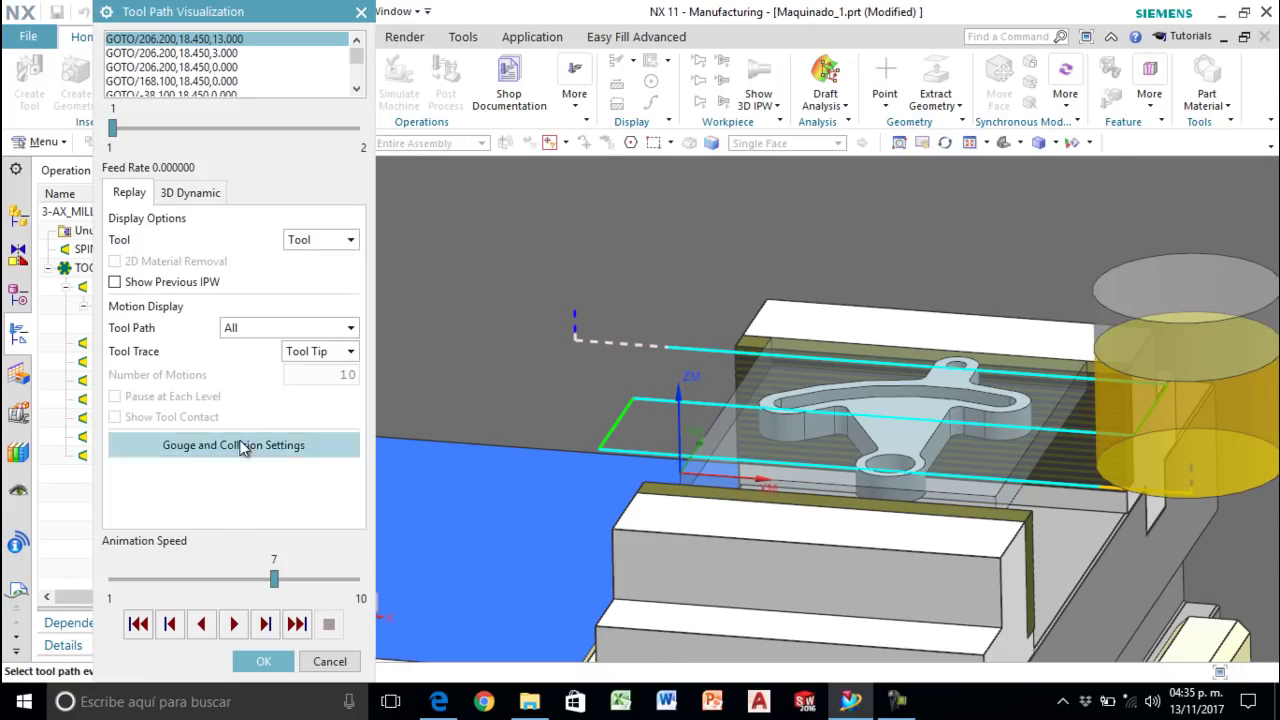
pyautogui.click(232, 622)
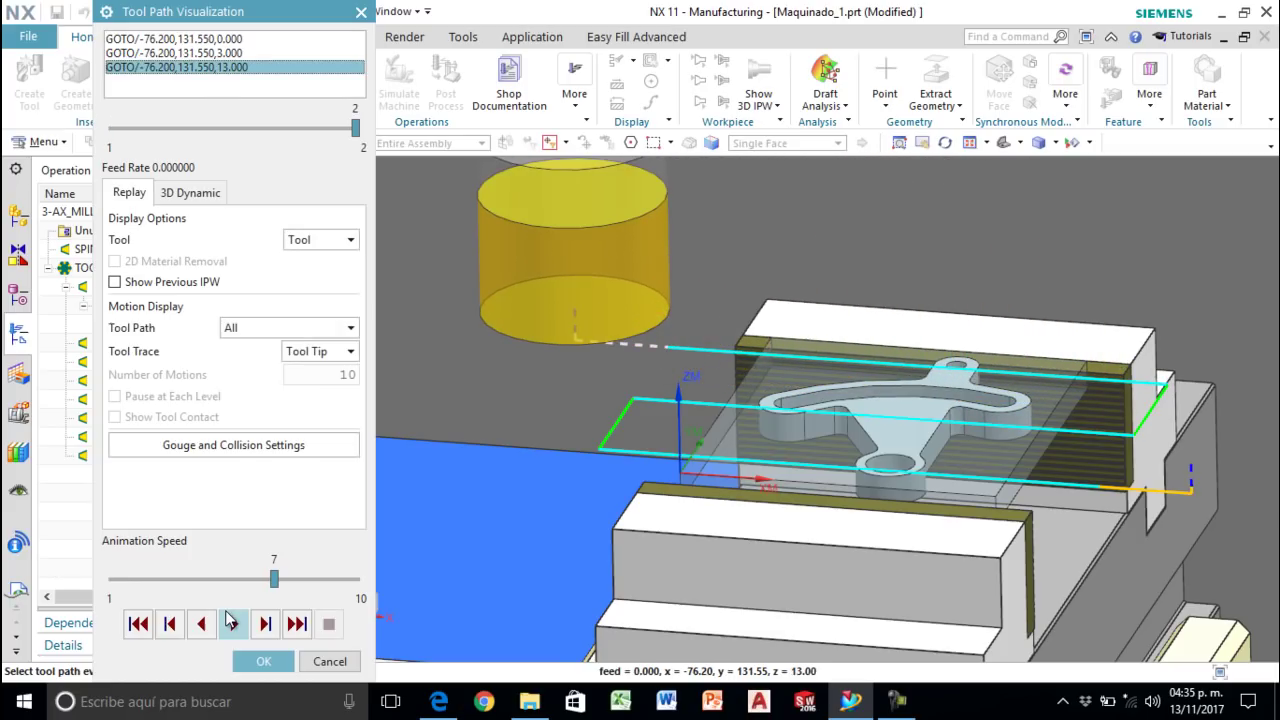
pyautogui.click(268, 689)
pyautogui.click(526, 590)
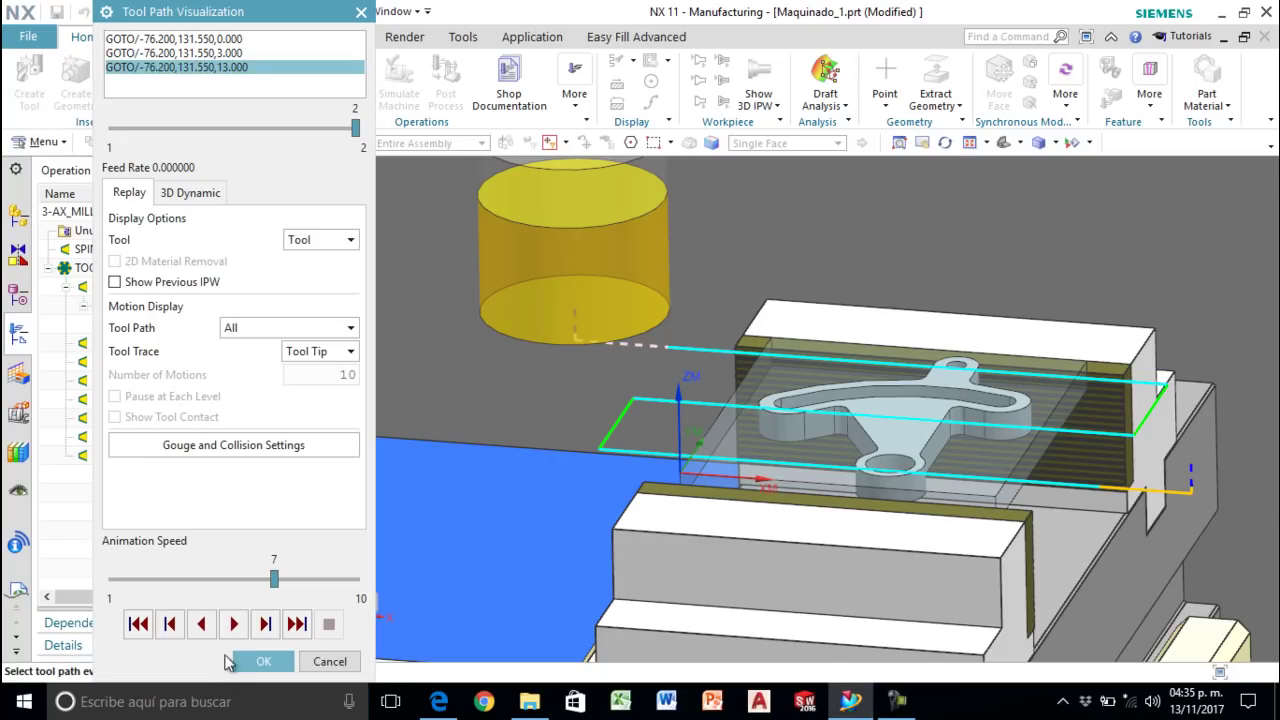
pyautogui.click(262, 659)
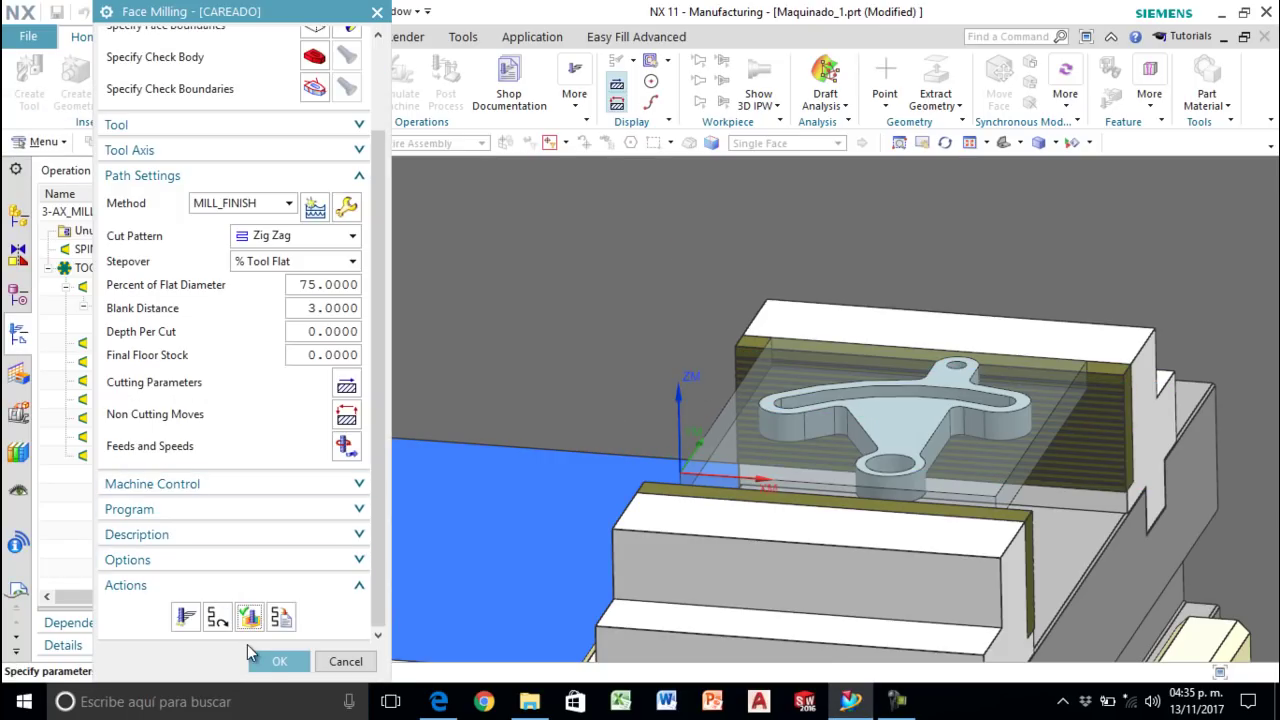
pyautogui.click(279, 661)
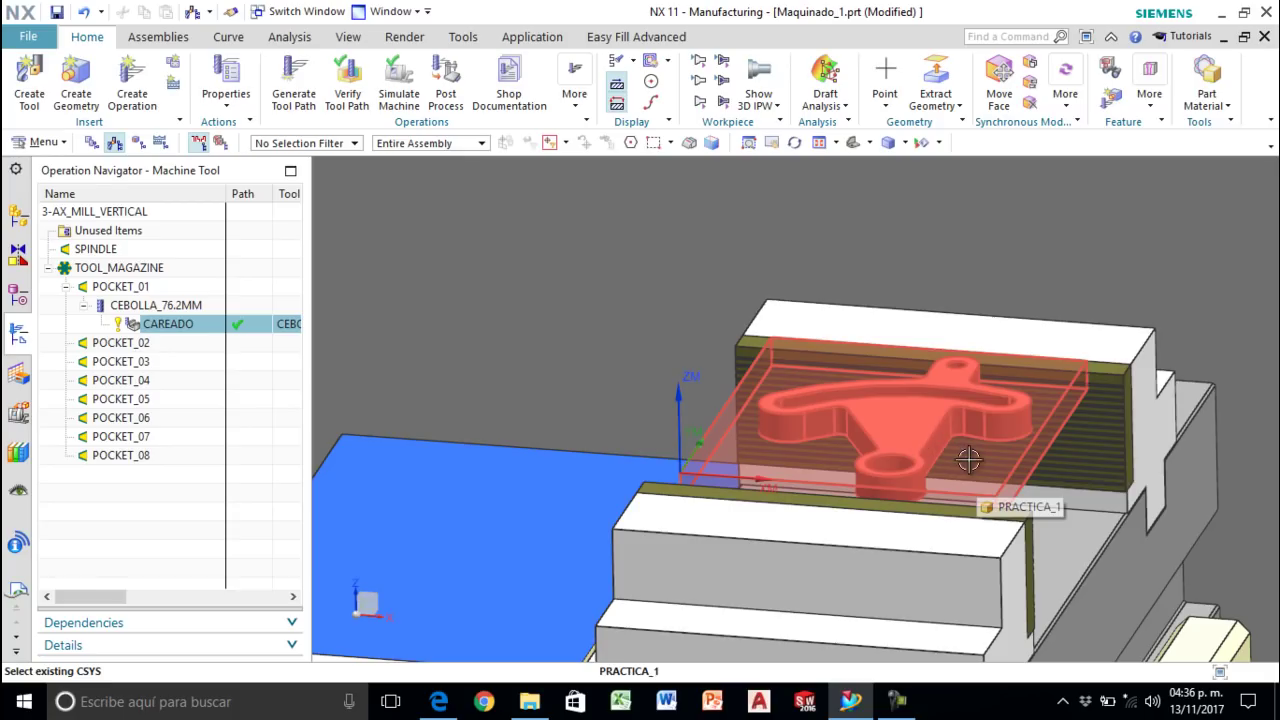
# Step: Examine the vise and the clamped Practica_1 workpiece from another angle and at close range
pyautogui.moveTo(940, 466); pyautogui.dragTo(922, 479, button='middle')
pyautogui.moveTo(922, 479); pyautogui.dragTo(900, 478)
pyautogui.scroll(-6, 896, 479)
pyautogui.scroll(3, 1028, 478)
pyautogui.moveTo(1028, 478)
pyautogui.mouseDown(button='middle')
pyautogui.moveTo(1057, 483)
pyautogui.moveTo(1031, 471)
pyautogui.moveTo(1010, 488)
pyautogui.mouseUp(button='middle')
pyautogui.scroll(4, 1002, 494)
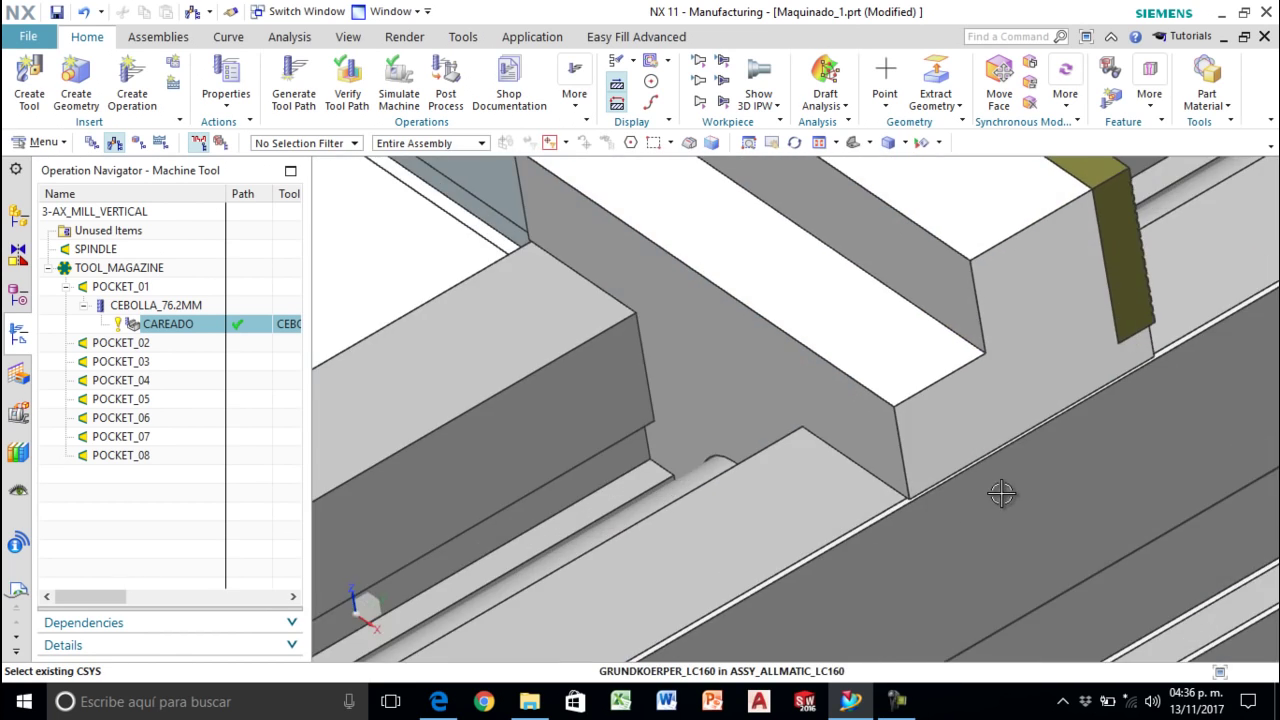
pyautogui.scroll(-6, 1002, 494)
pyautogui.scroll(5, 780, 496)
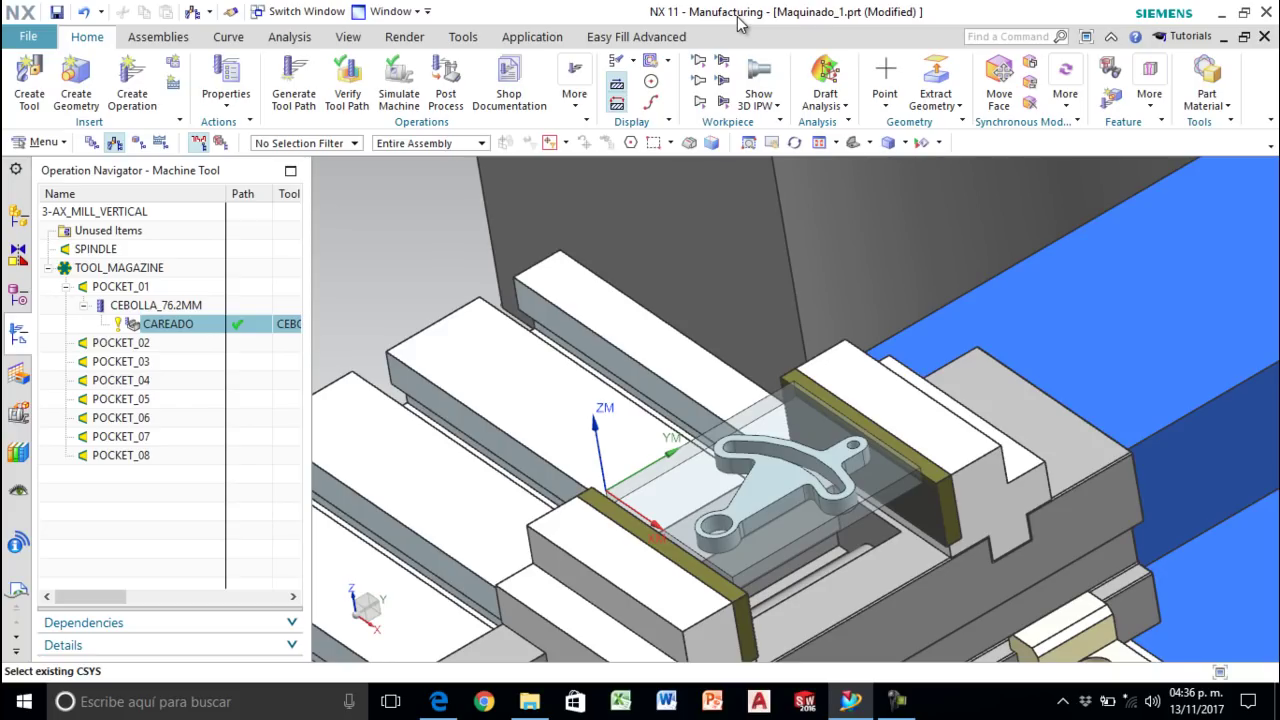
# Step: Switch to the Modeling application and make the Practica_1 component the work part
pyautogui.click(26, 38)
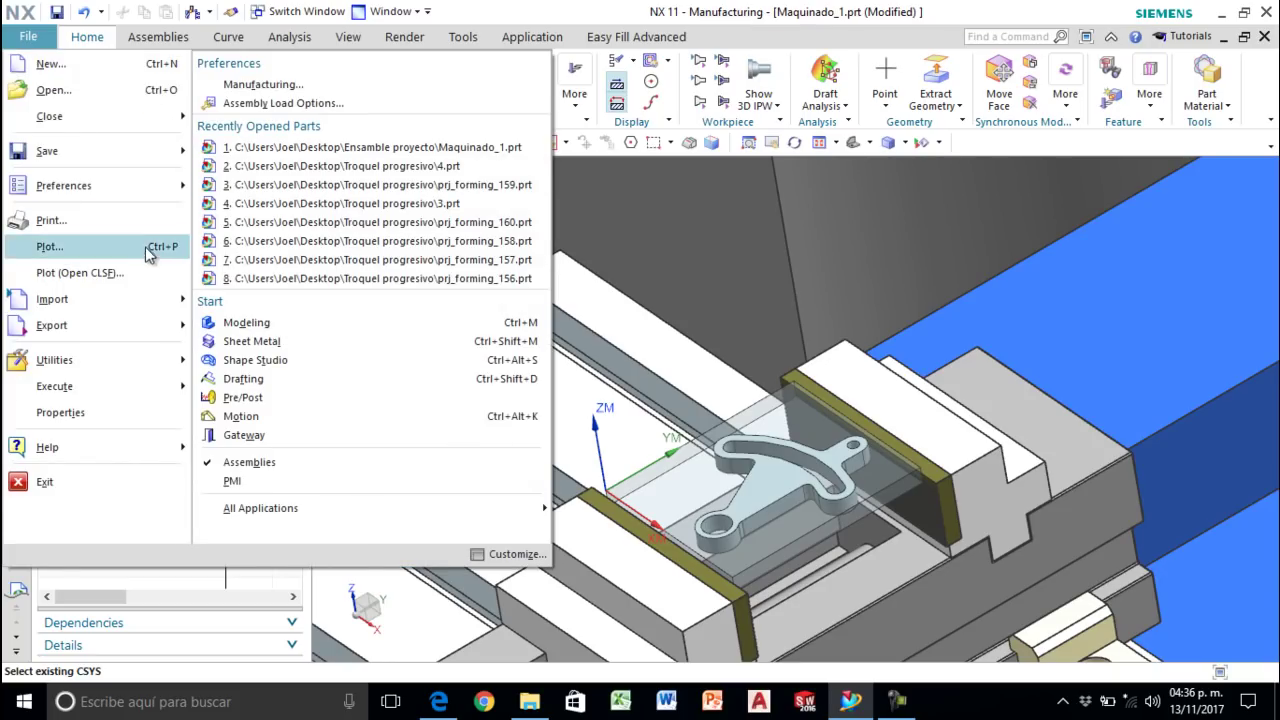
pyautogui.click(252, 328)
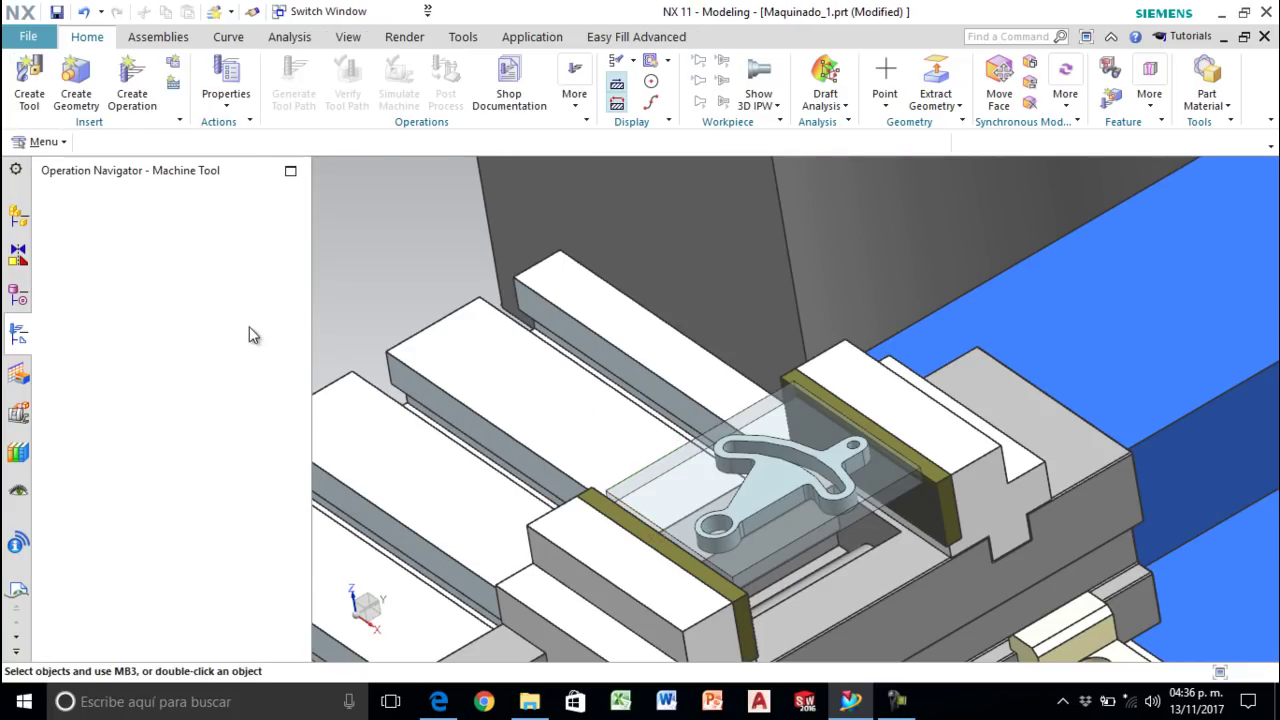
pyautogui.click(816, 527)
pyautogui.doubleClick(806, 518)
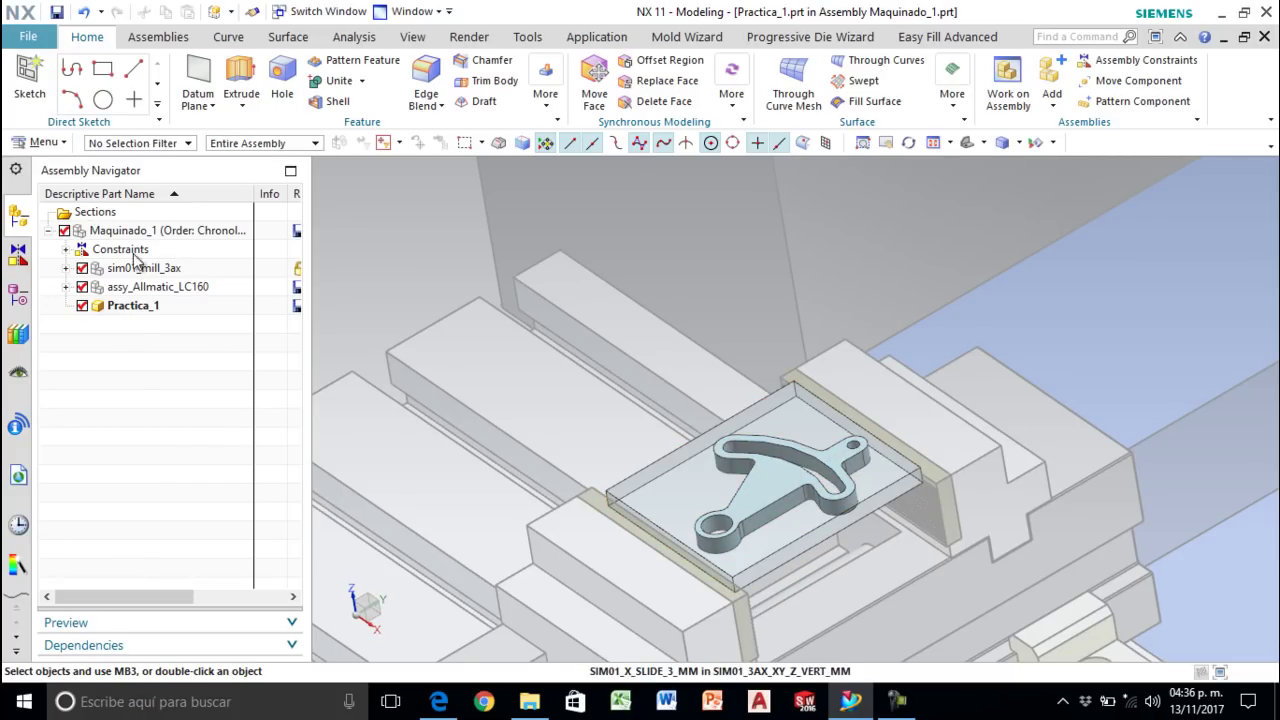
# Step: Hide the Extrude (2) stock block of the Practica_1 part so only the finished part shape is displayed
pyautogui.click(133, 308)
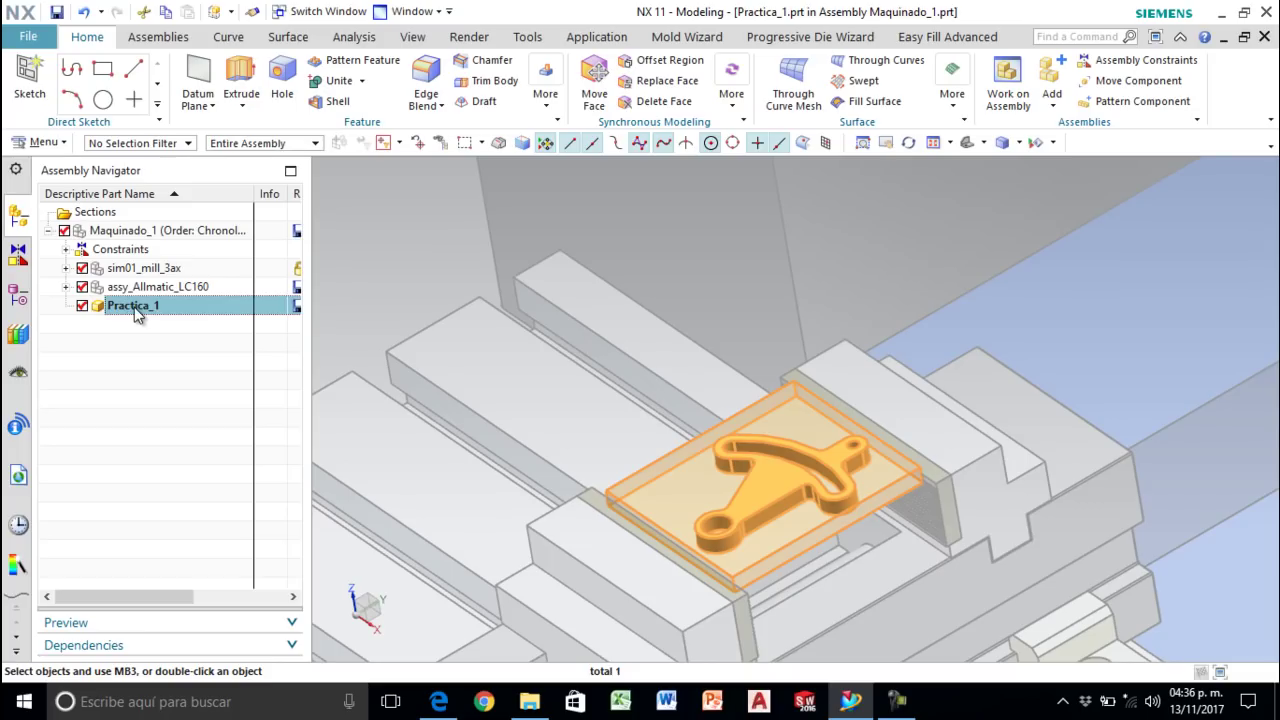
pyautogui.click(17, 295)
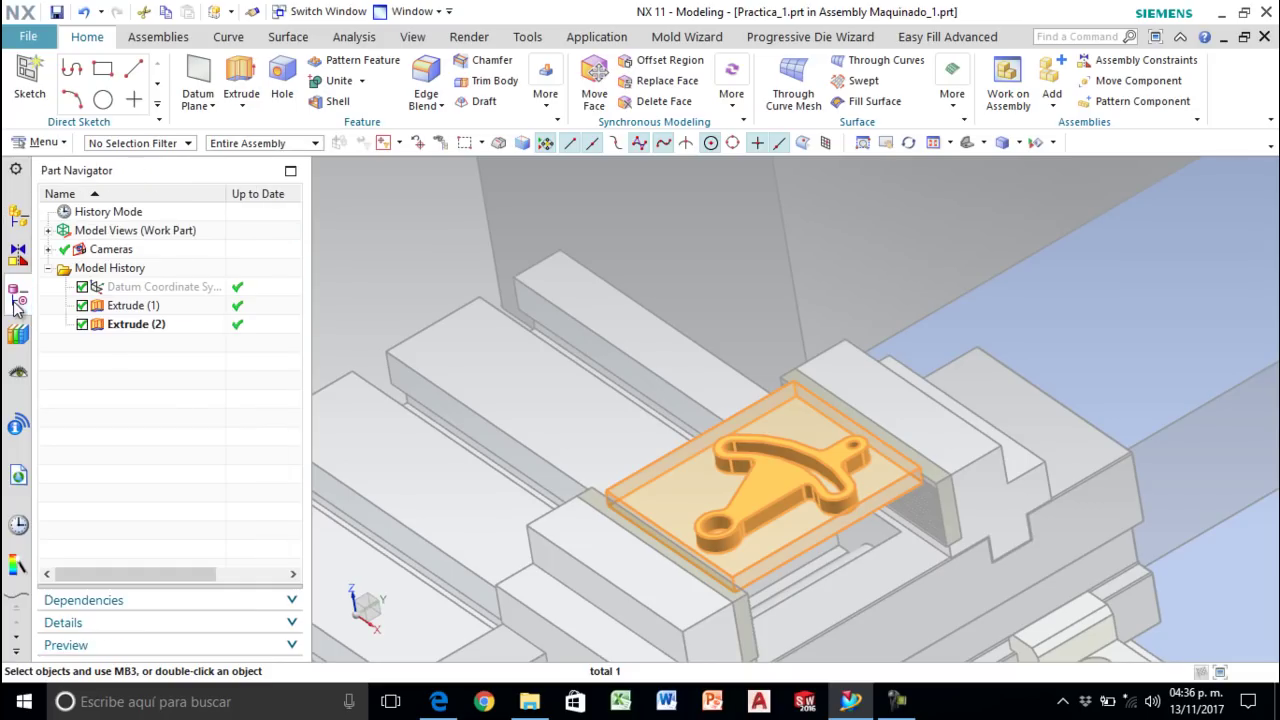
pyautogui.click(152, 307)
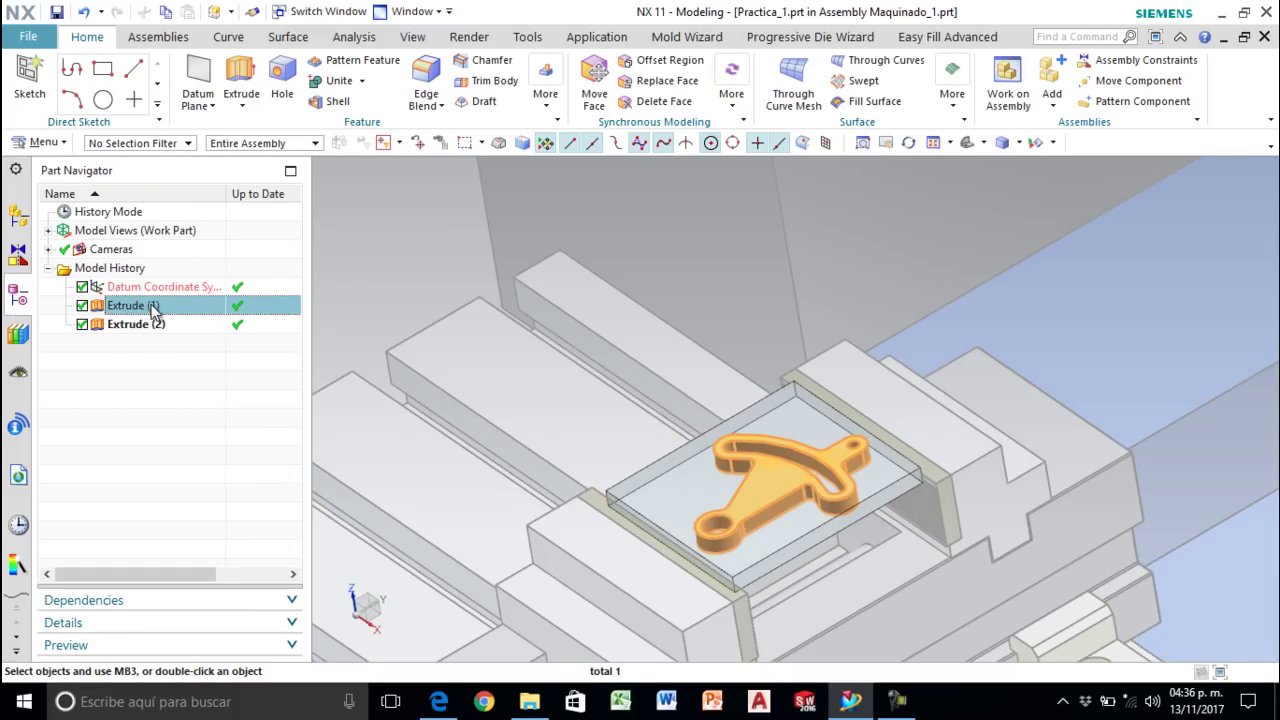
pyautogui.click(156, 325)
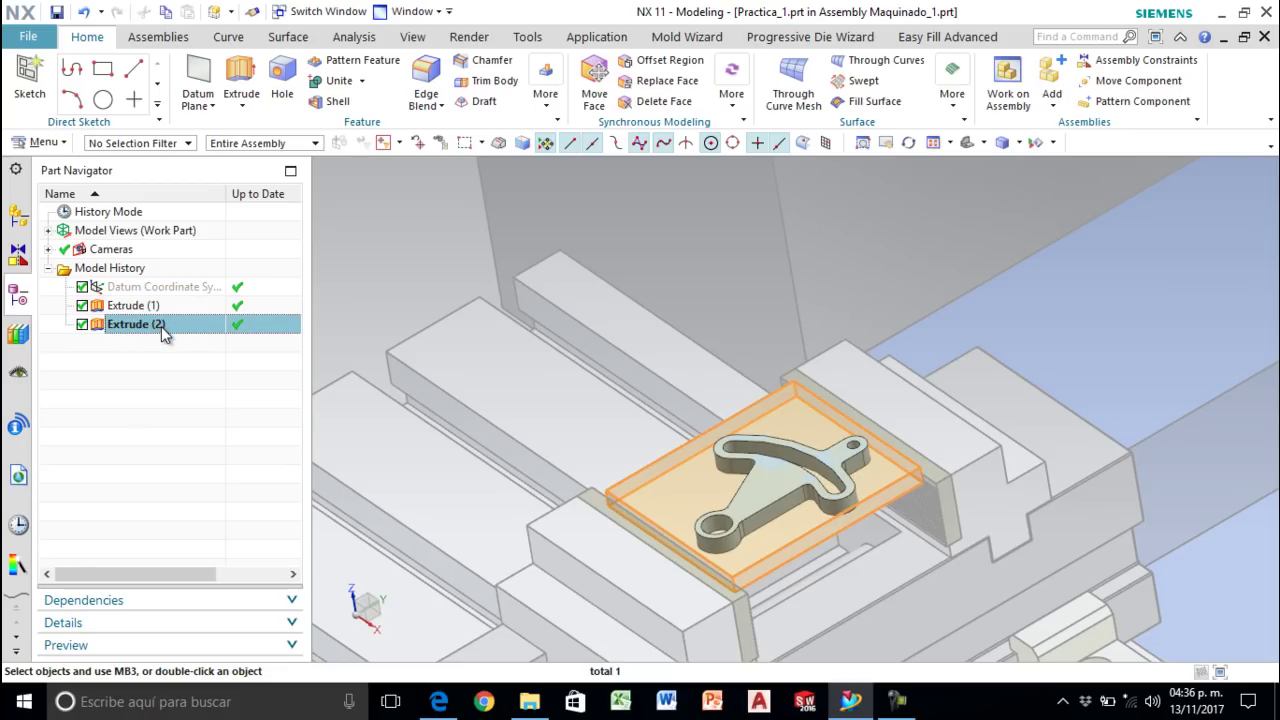
pyautogui.rightClick(164, 334)
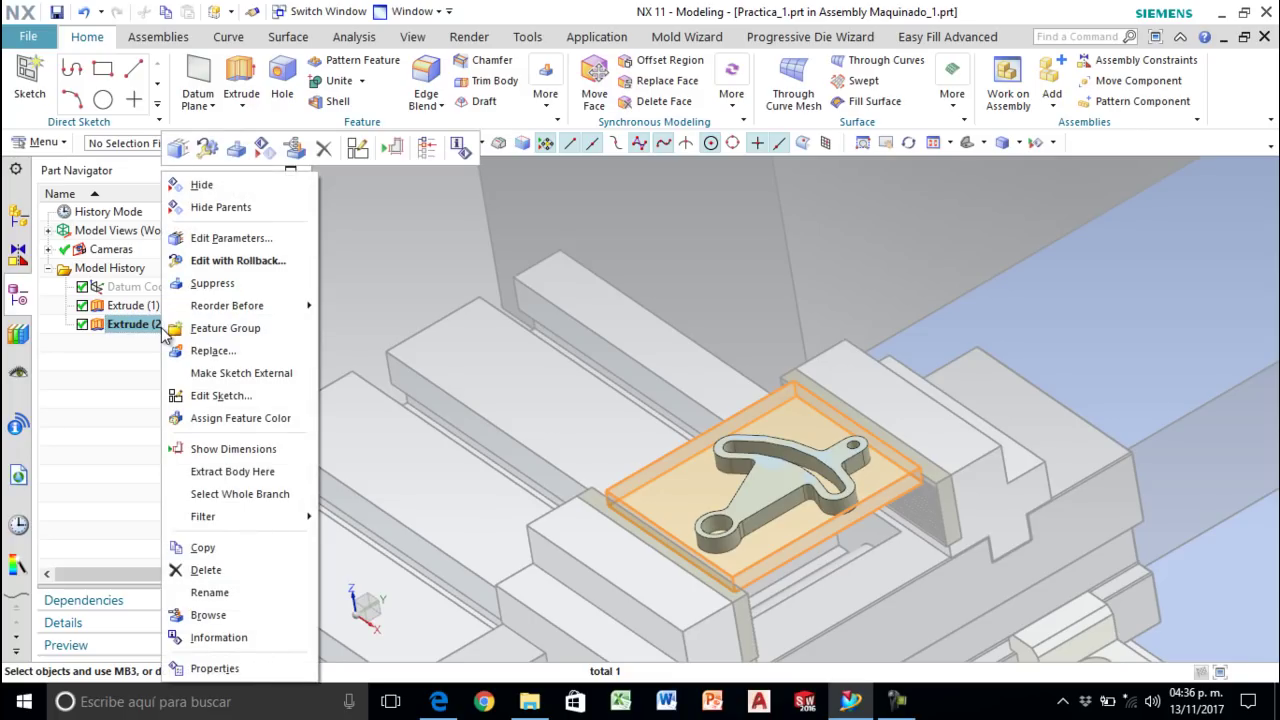
pyautogui.click(206, 192)
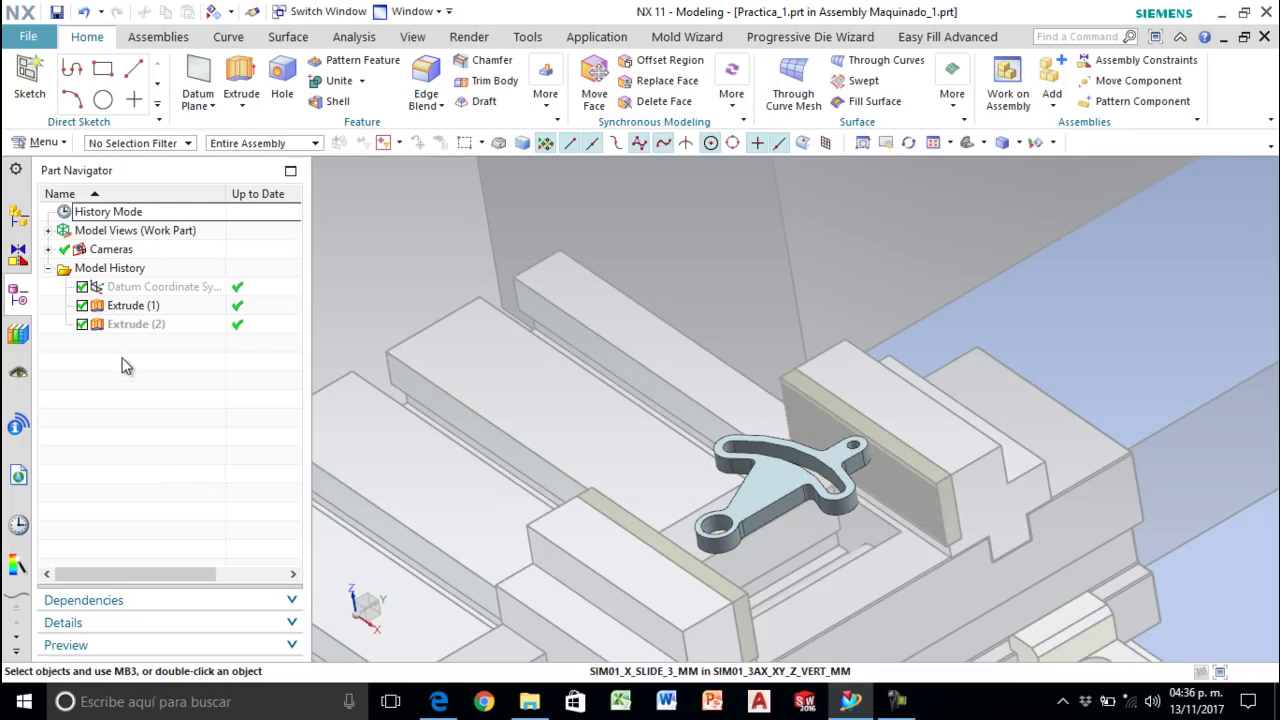
# Step: Make the Maquinado_1 assembly the work part and switch back to the Manufacturing application
pyautogui.click(19, 224)
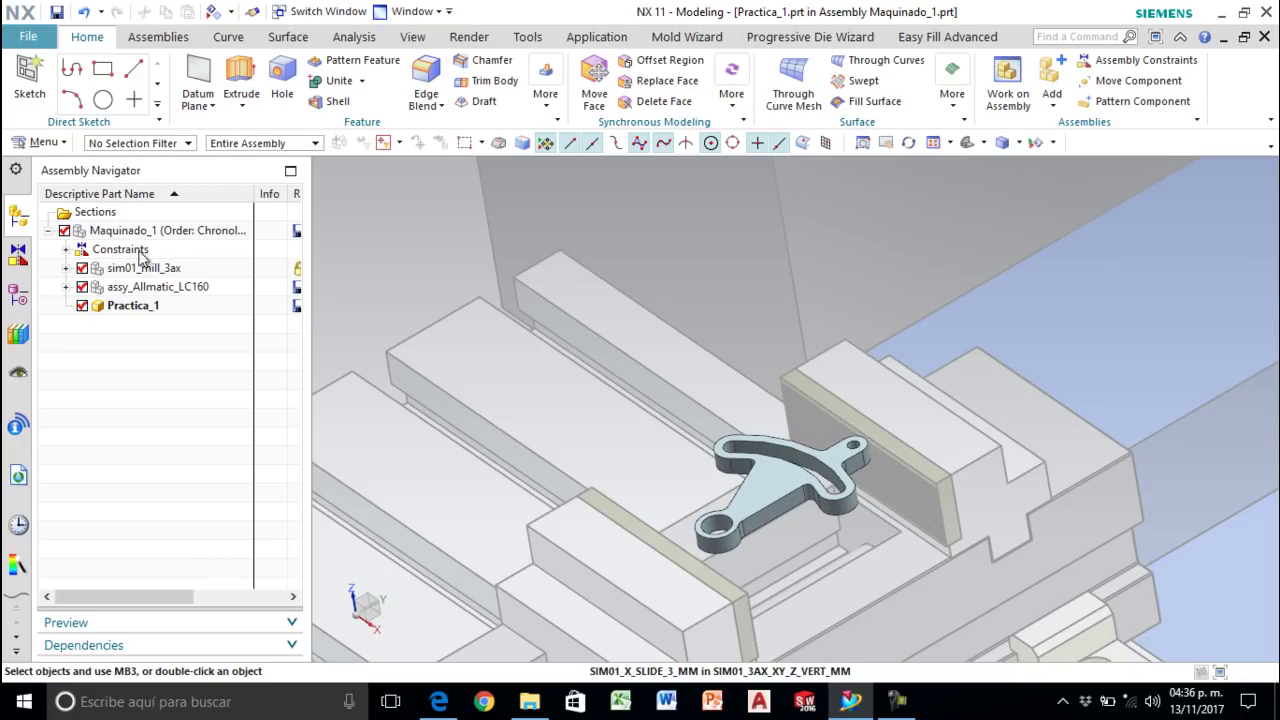
pyautogui.rightClick(153, 232)
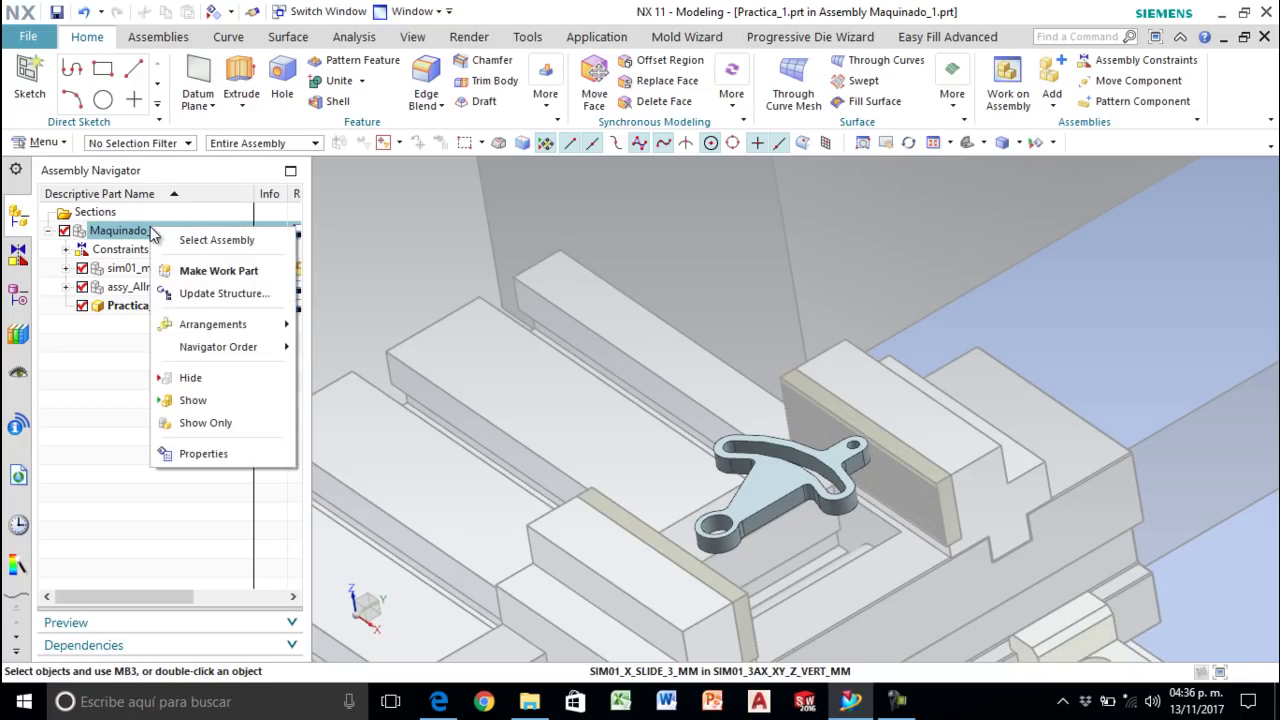
pyautogui.click(218, 271)
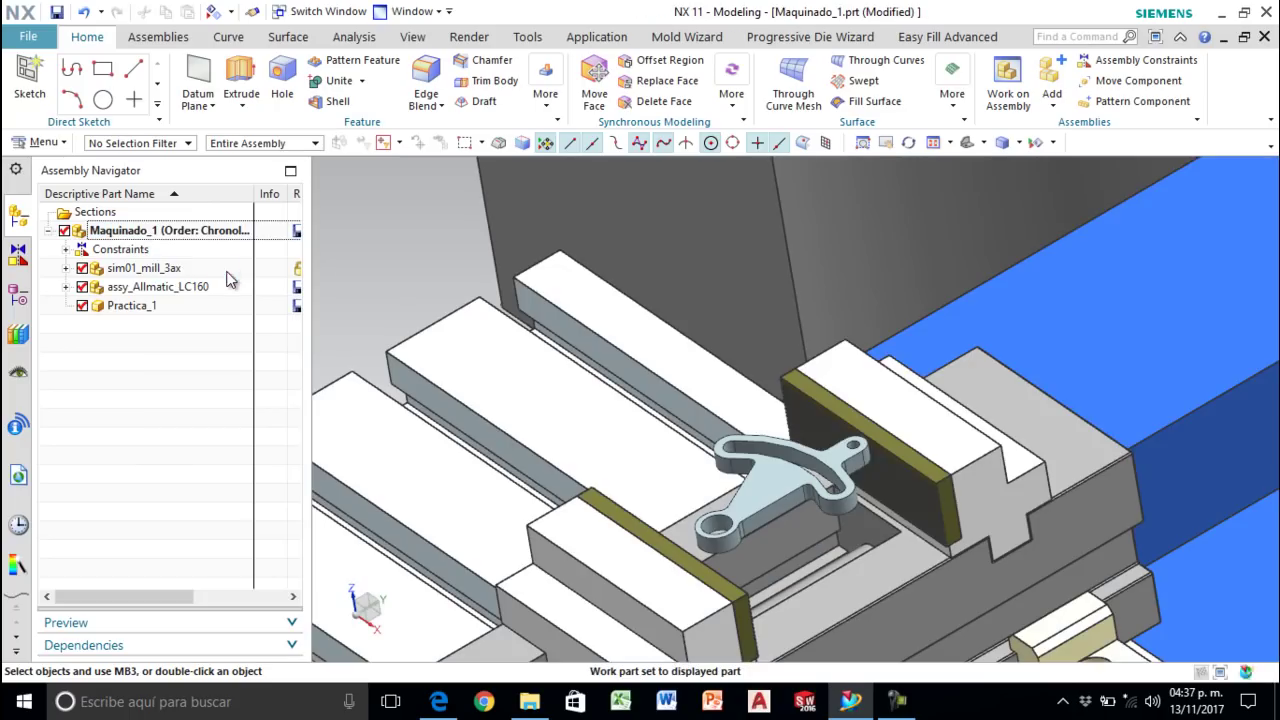
pyautogui.scroll(-5, 733, 460)
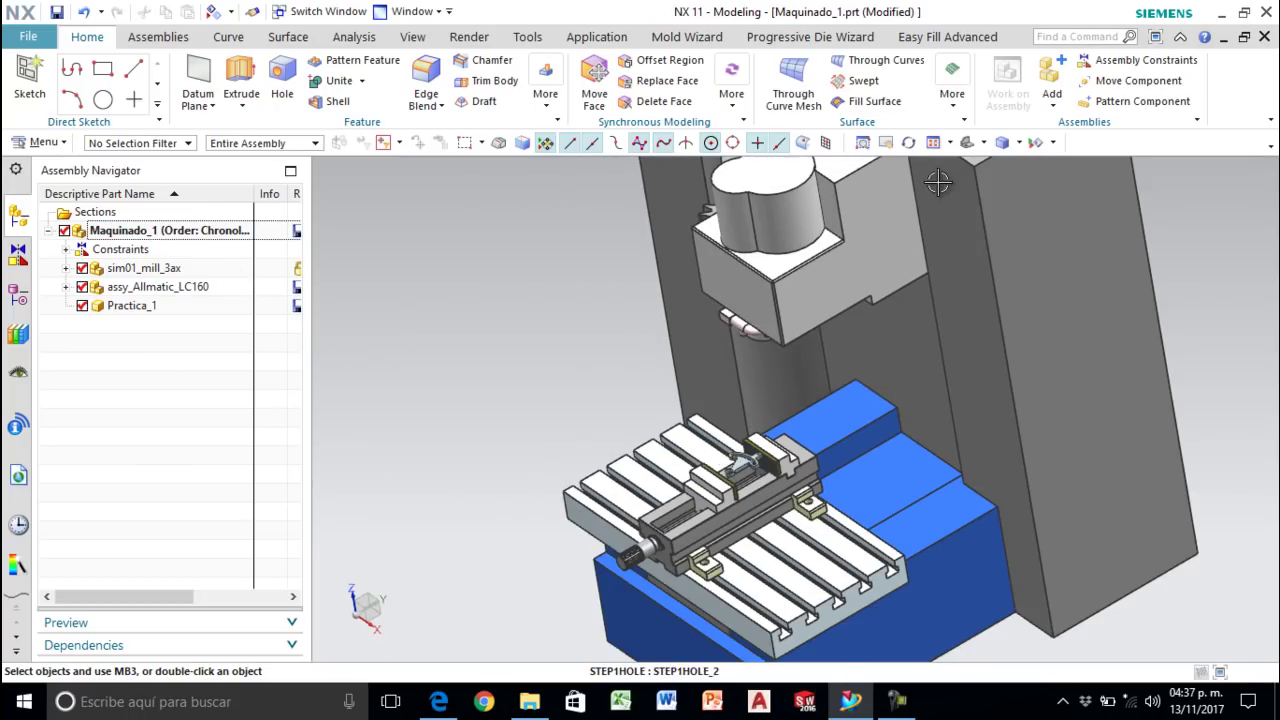
pyautogui.click(863, 142)
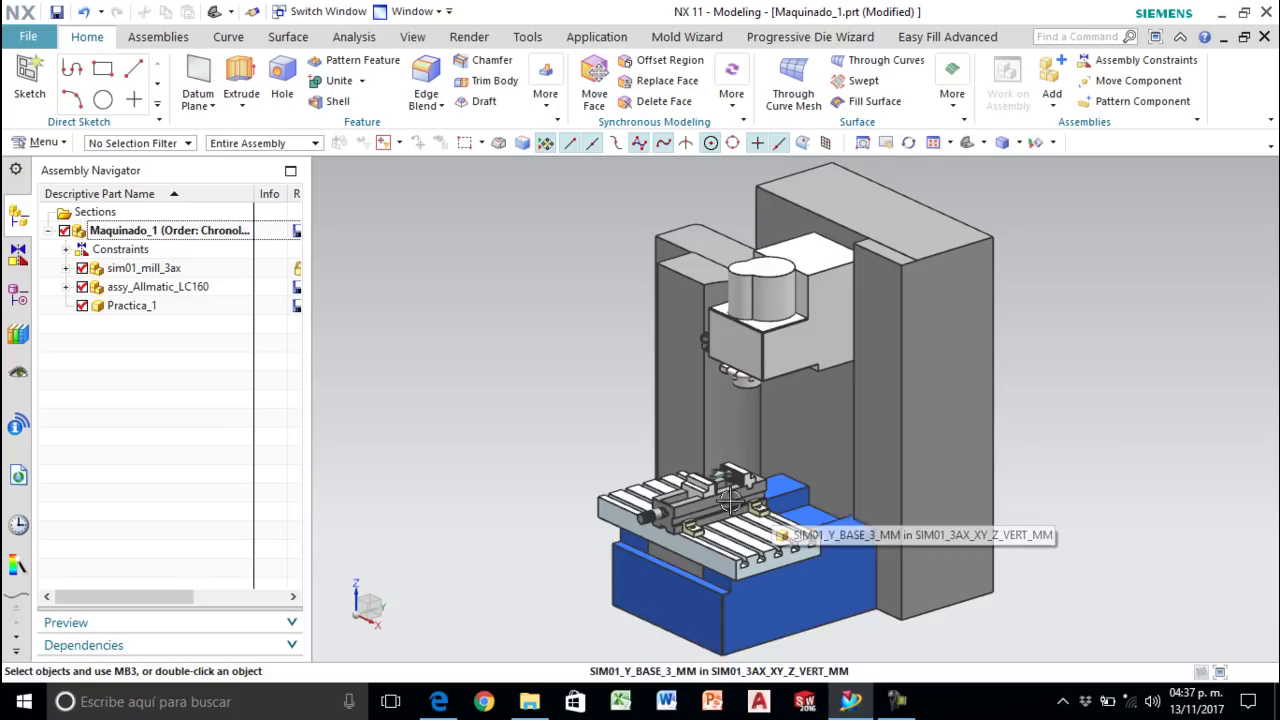
pyautogui.scroll(4, 771, 500)
pyautogui.scroll(3, 679, 461)
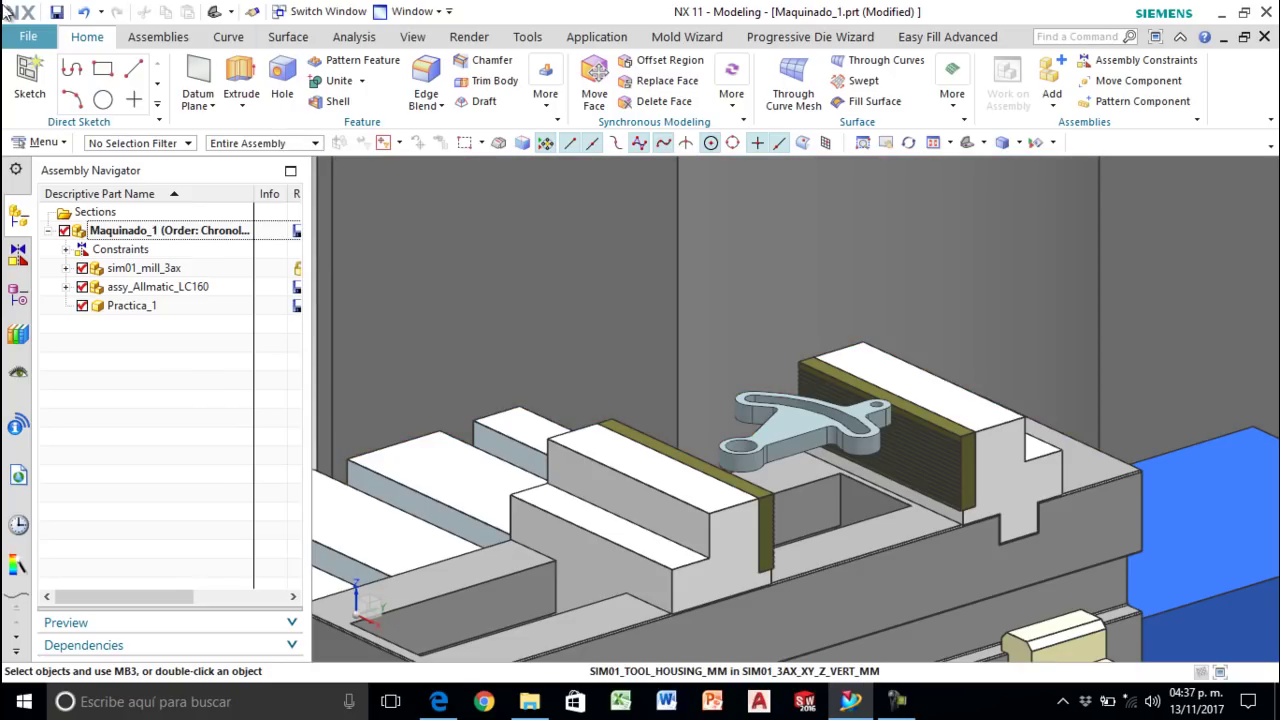
pyautogui.click(28, 38)
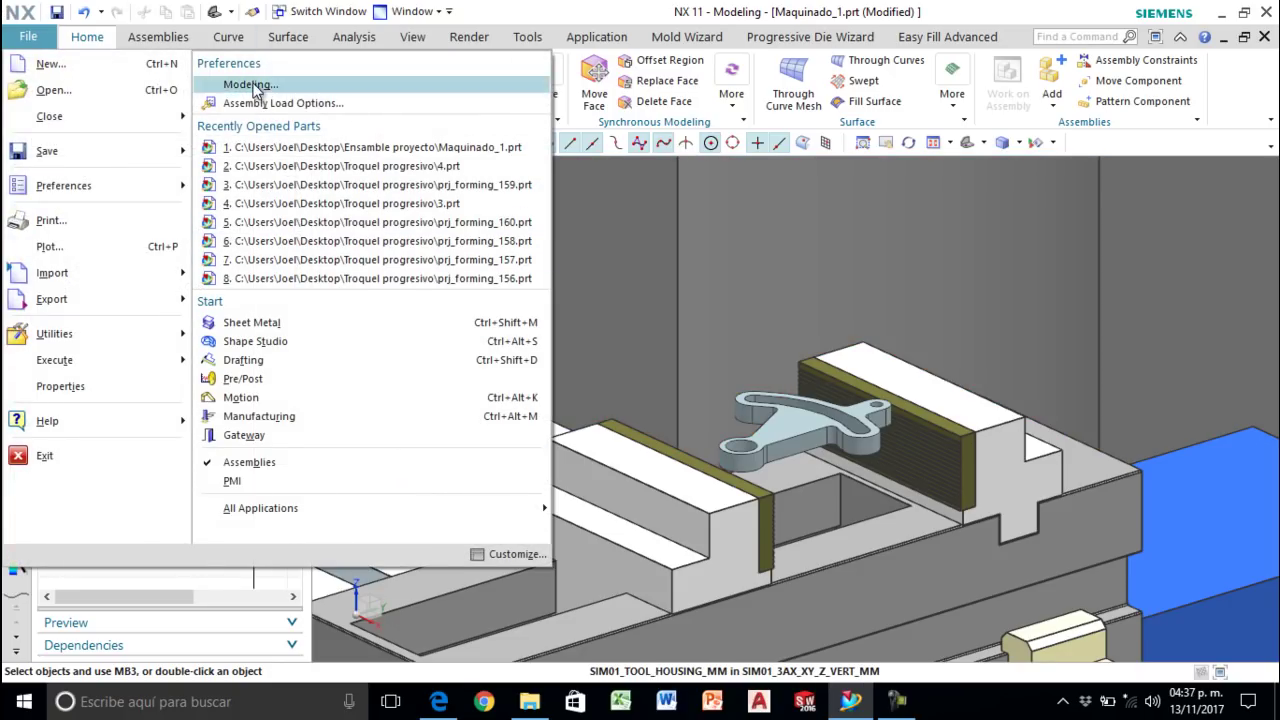
pyautogui.click(250, 417)
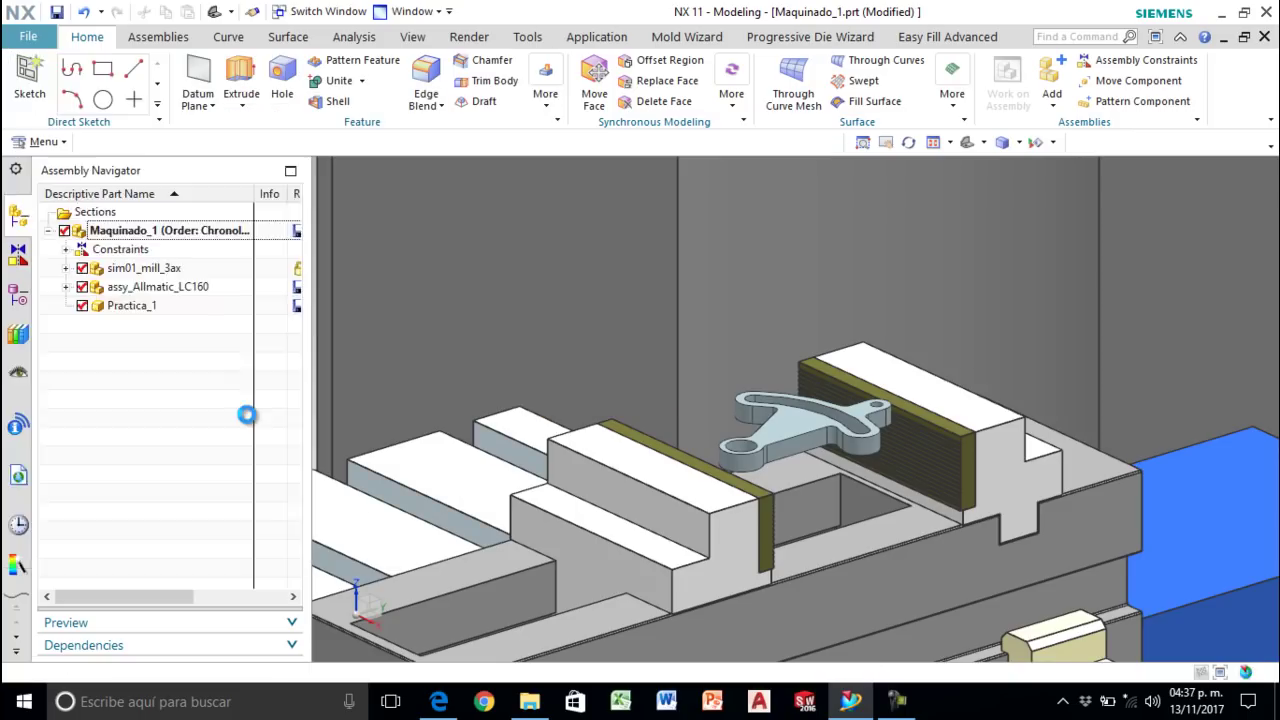
# Step: Start inserting a new tool in POCKET_02 of the tool magazine, with the type set to hole_making
pyautogui.click(110, 344)
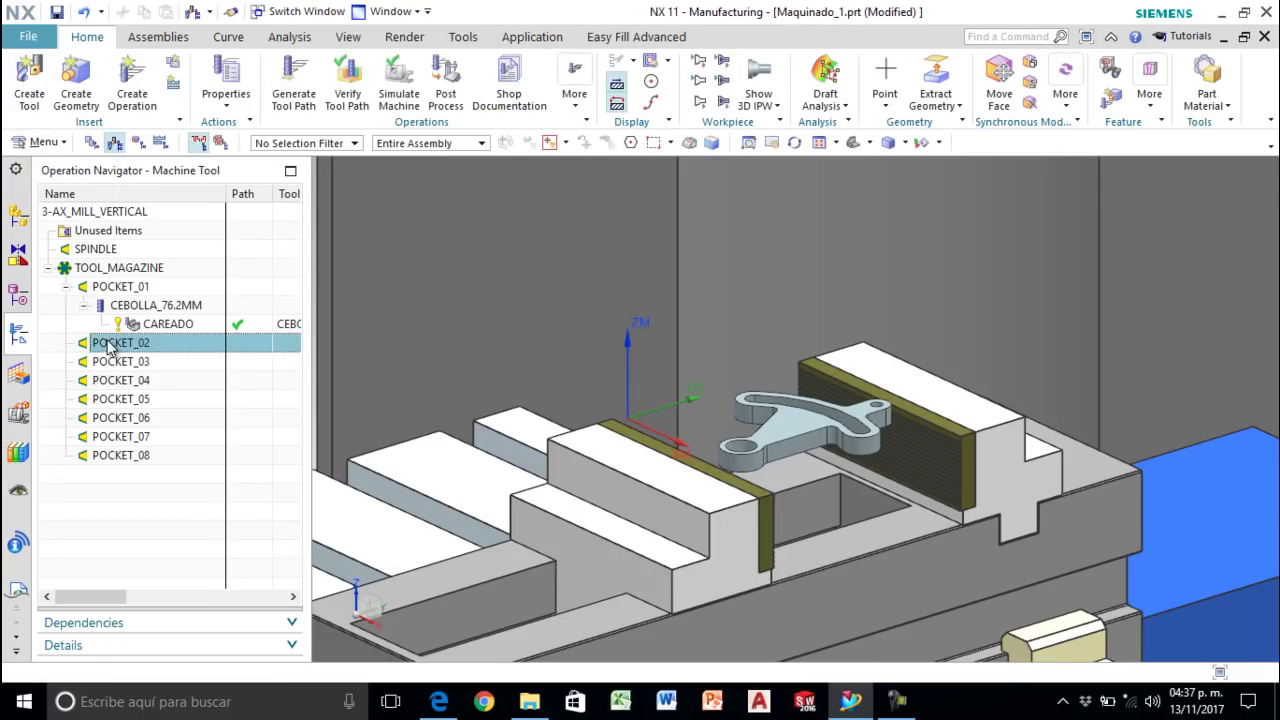
pyautogui.scroll(3, 878, 425)
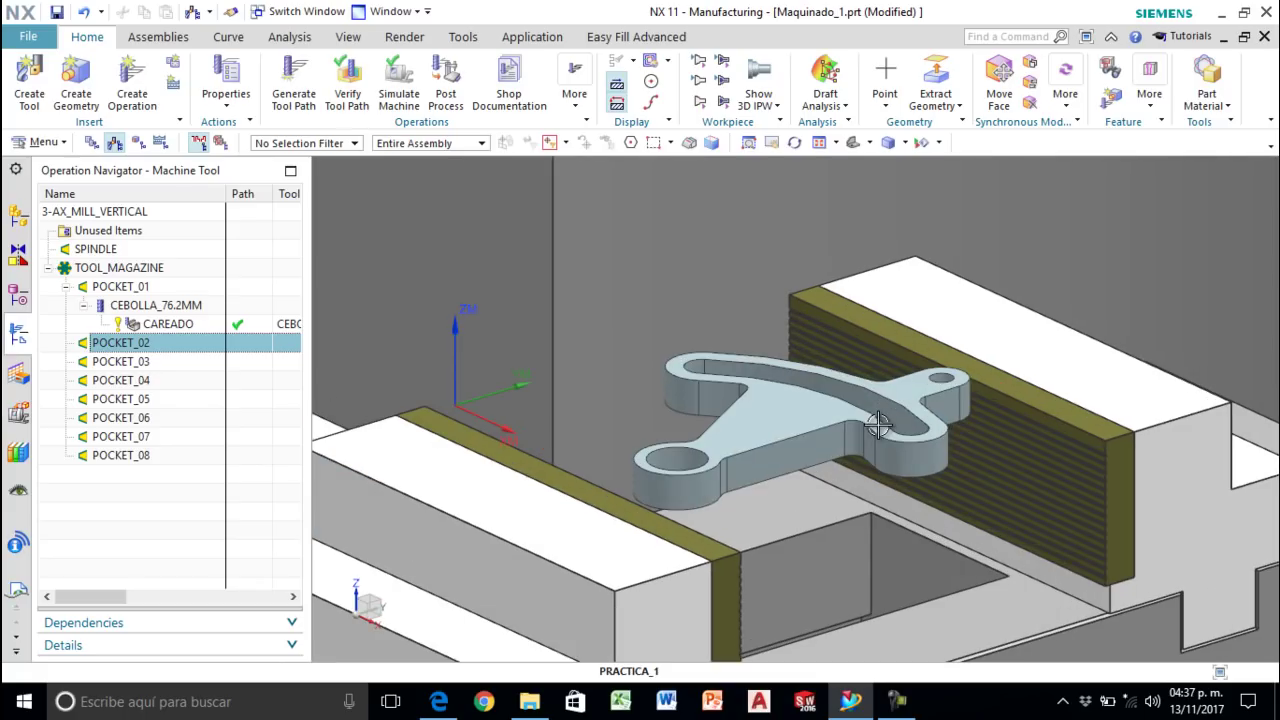
pyautogui.scroll(2, 818, 452)
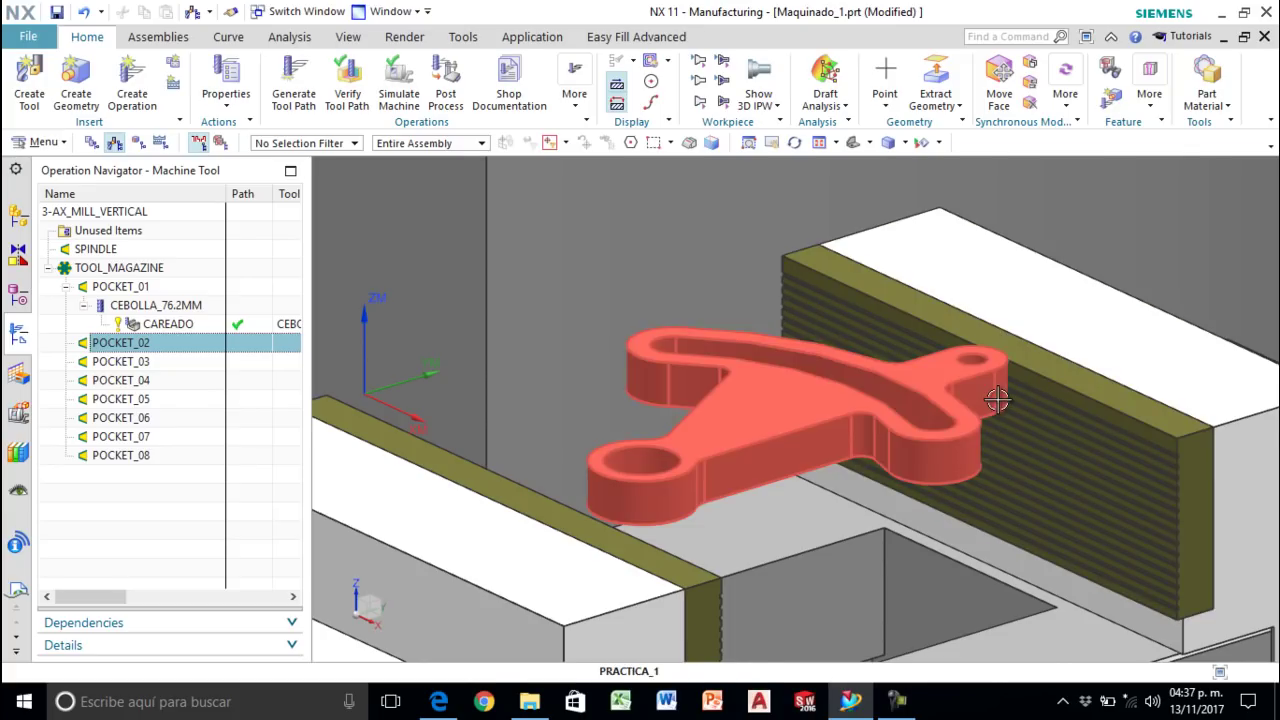
pyautogui.scroll(1, 997, 433)
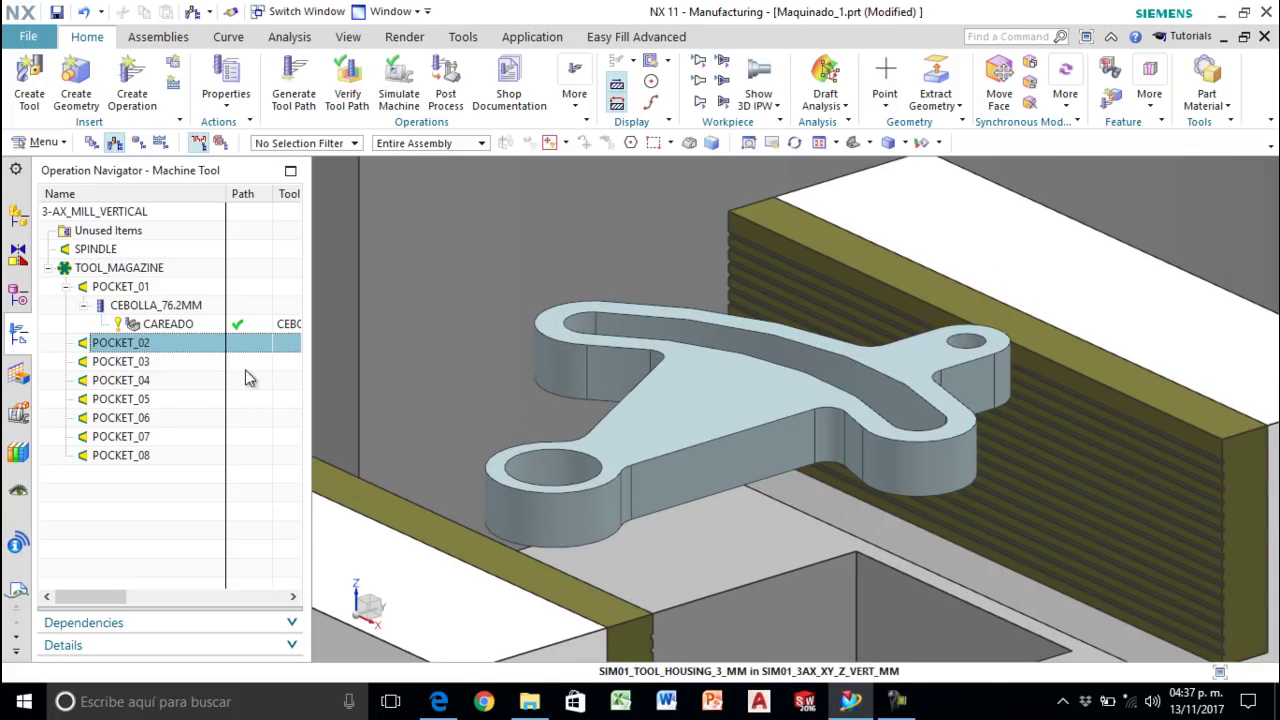
pyautogui.rightClick(150, 345)
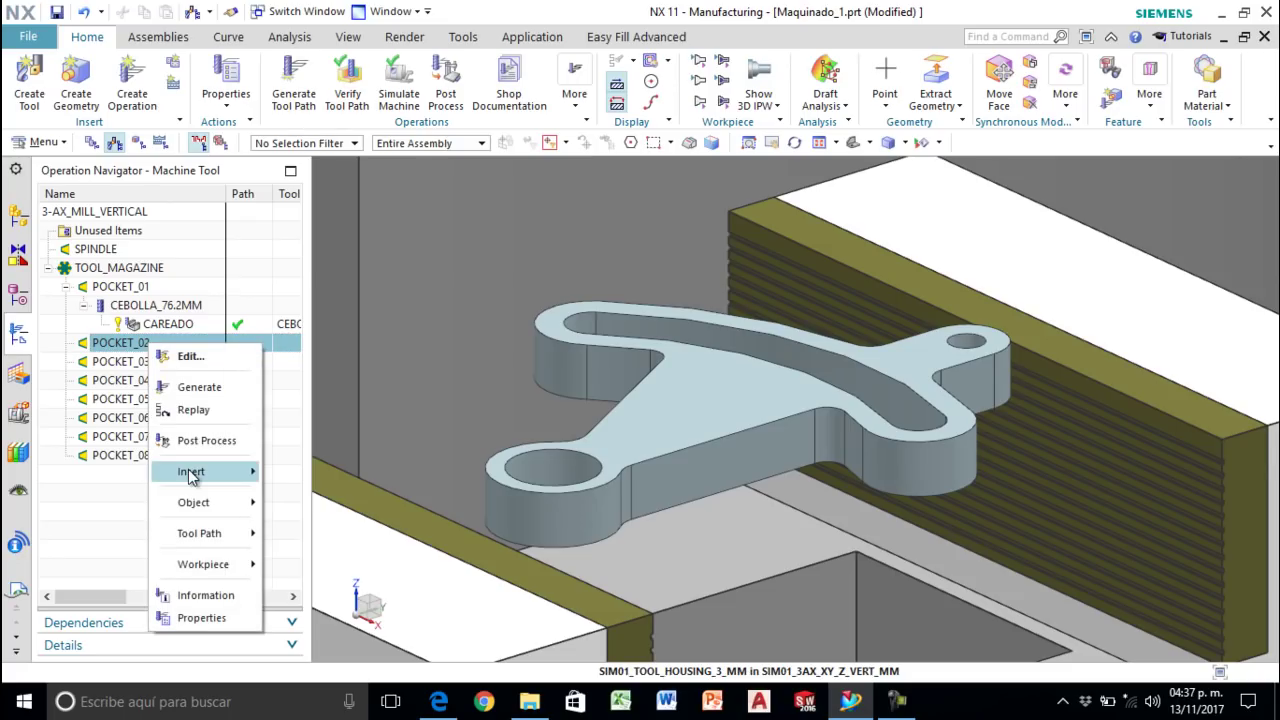
pyautogui.moveTo(195, 474)
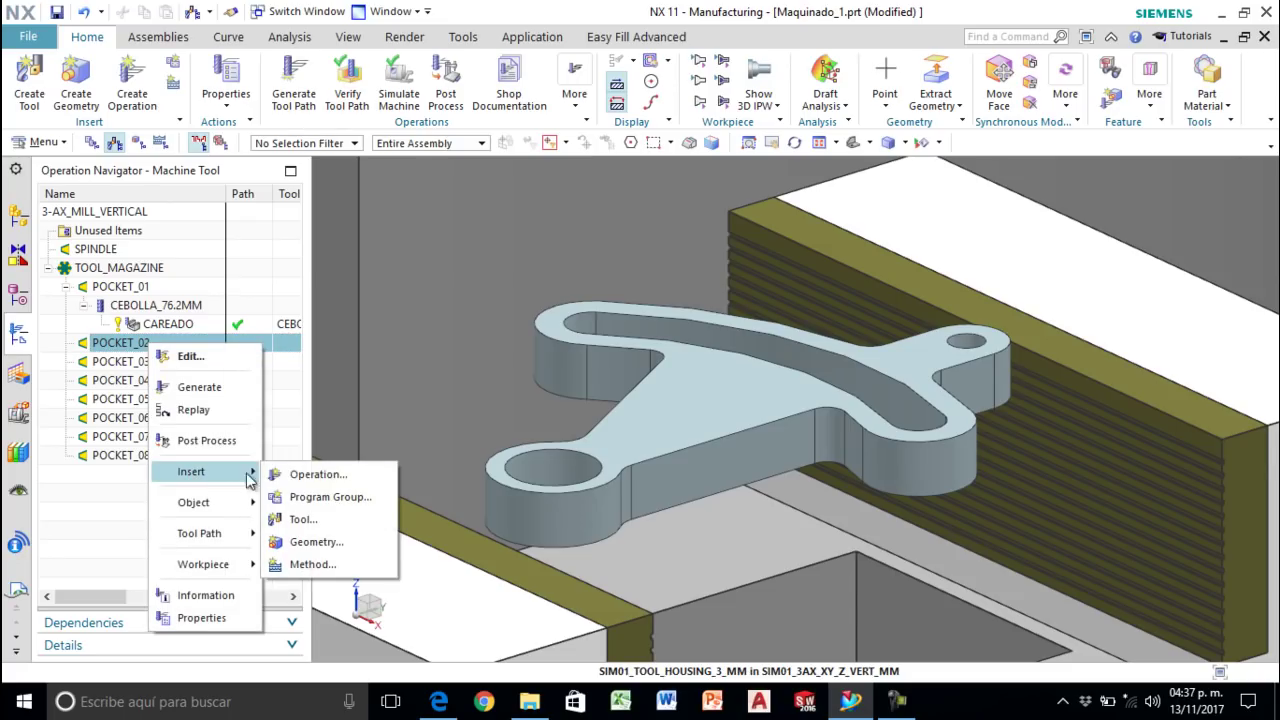
pyautogui.click(312, 520)
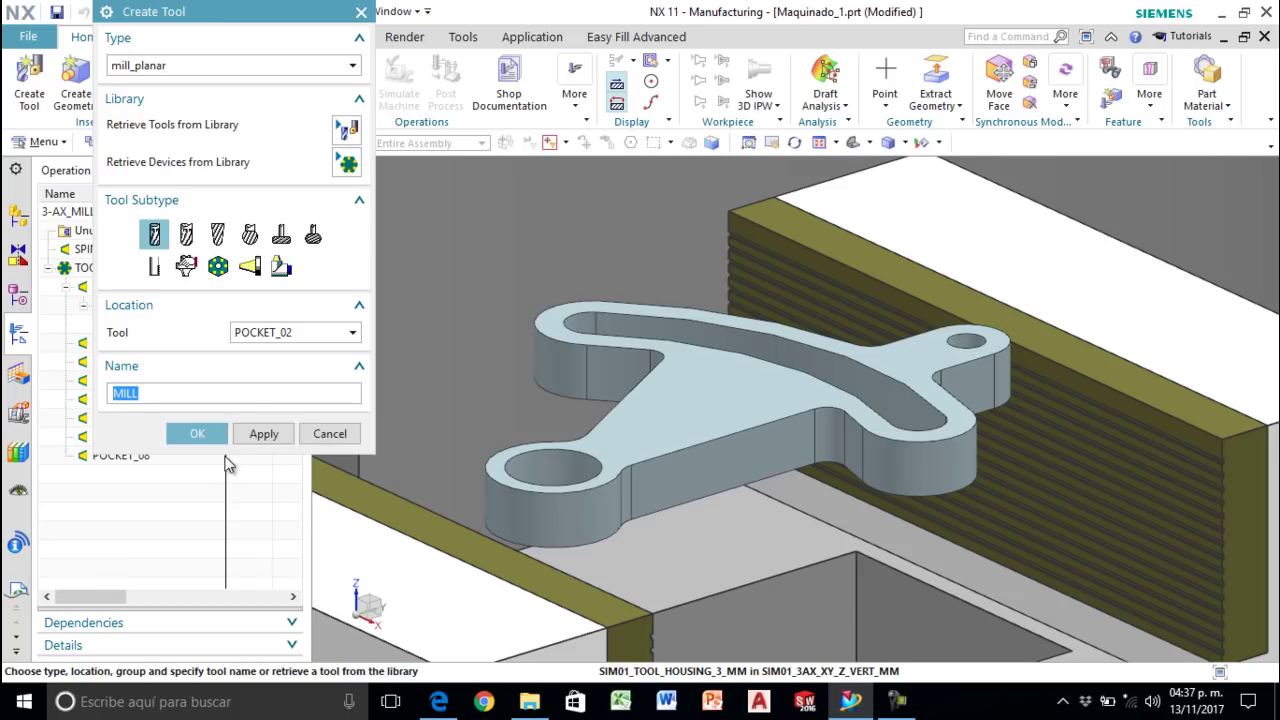
pyautogui.click(188, 66)
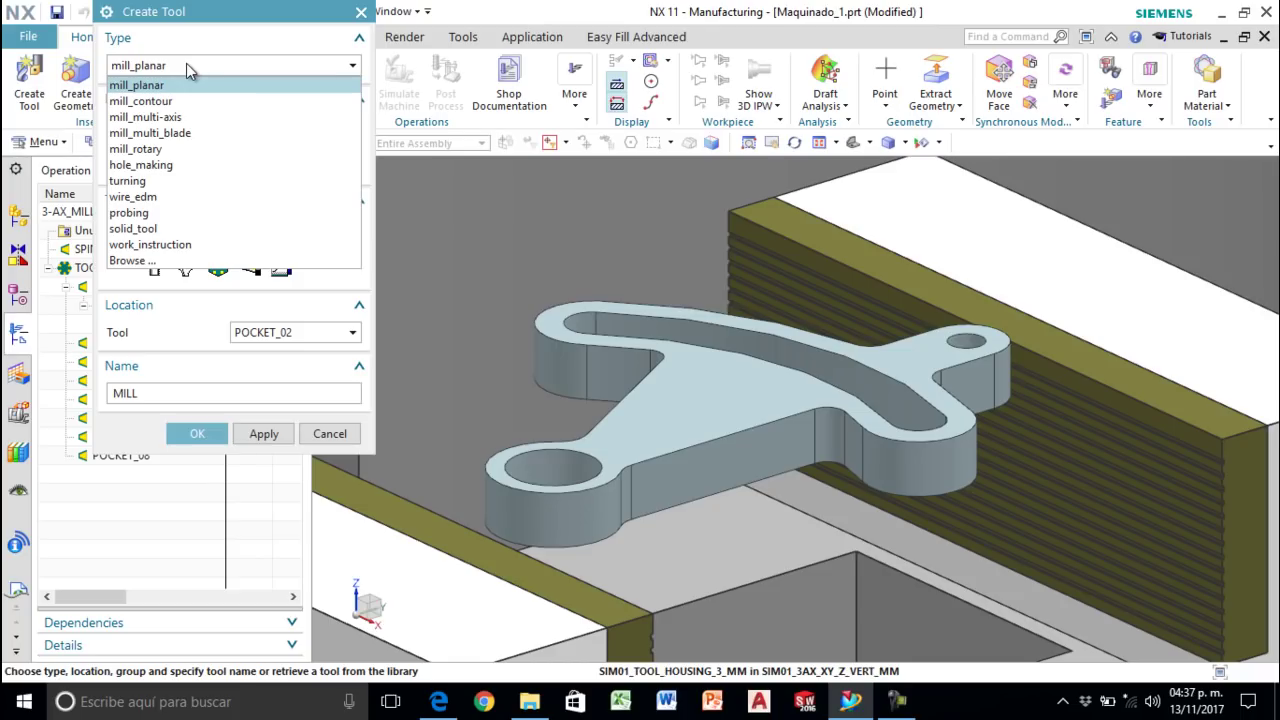
pyautogui.click(186, 167)
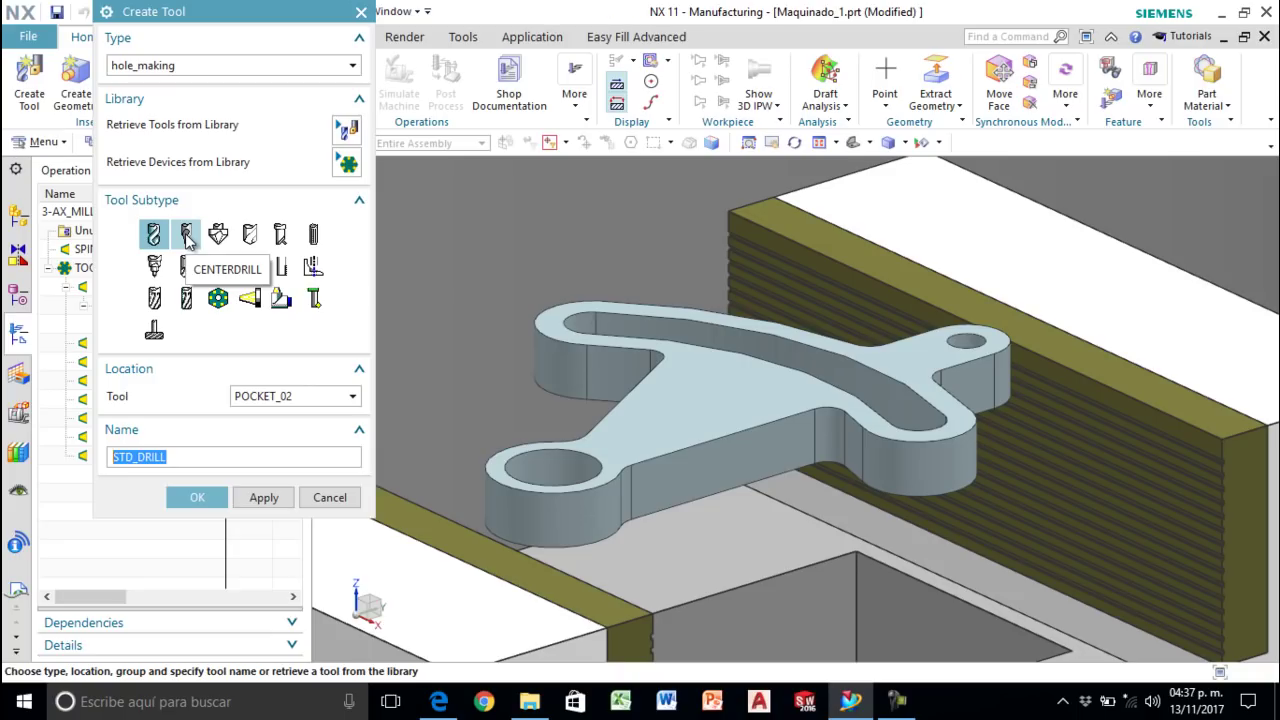
# Step: Create the tool with the CENTERDRILL subtype under the name Broca_centro, and accept its default dimensions
pyautogui.click(187, 236)
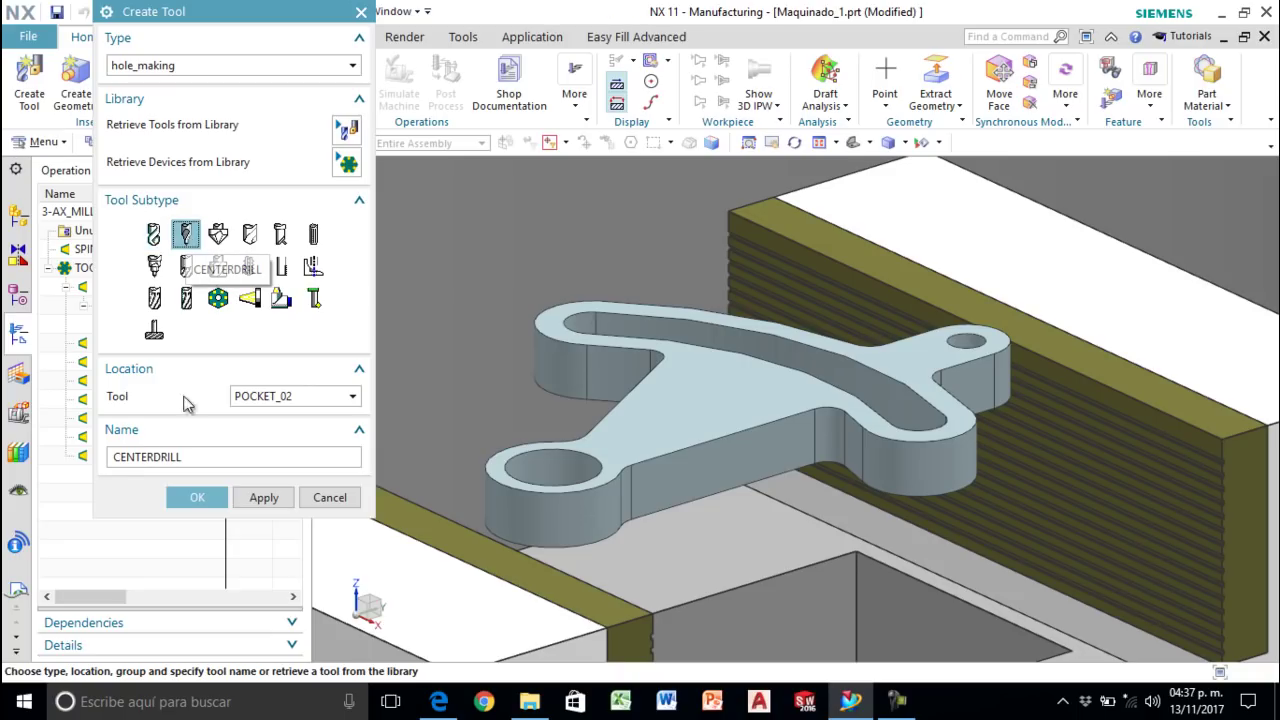
pyautogui.doubleClick(213, 455)
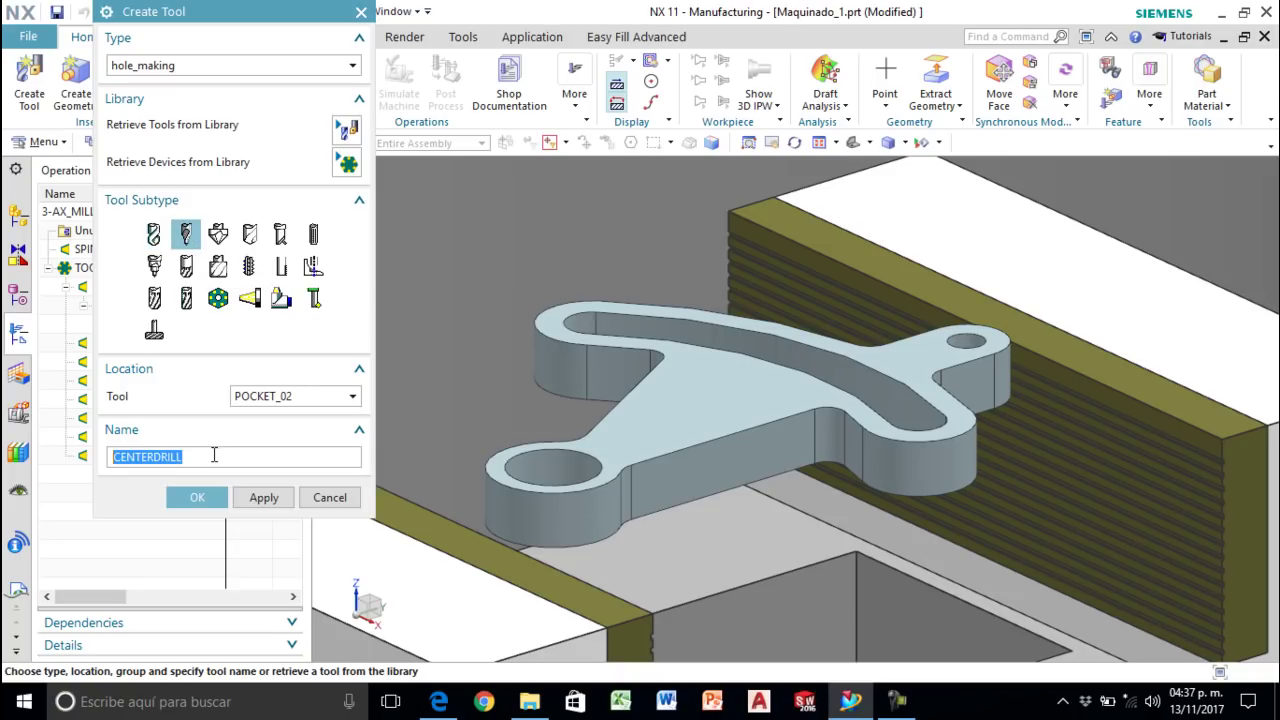
pyautogui.write('Broca_centro')
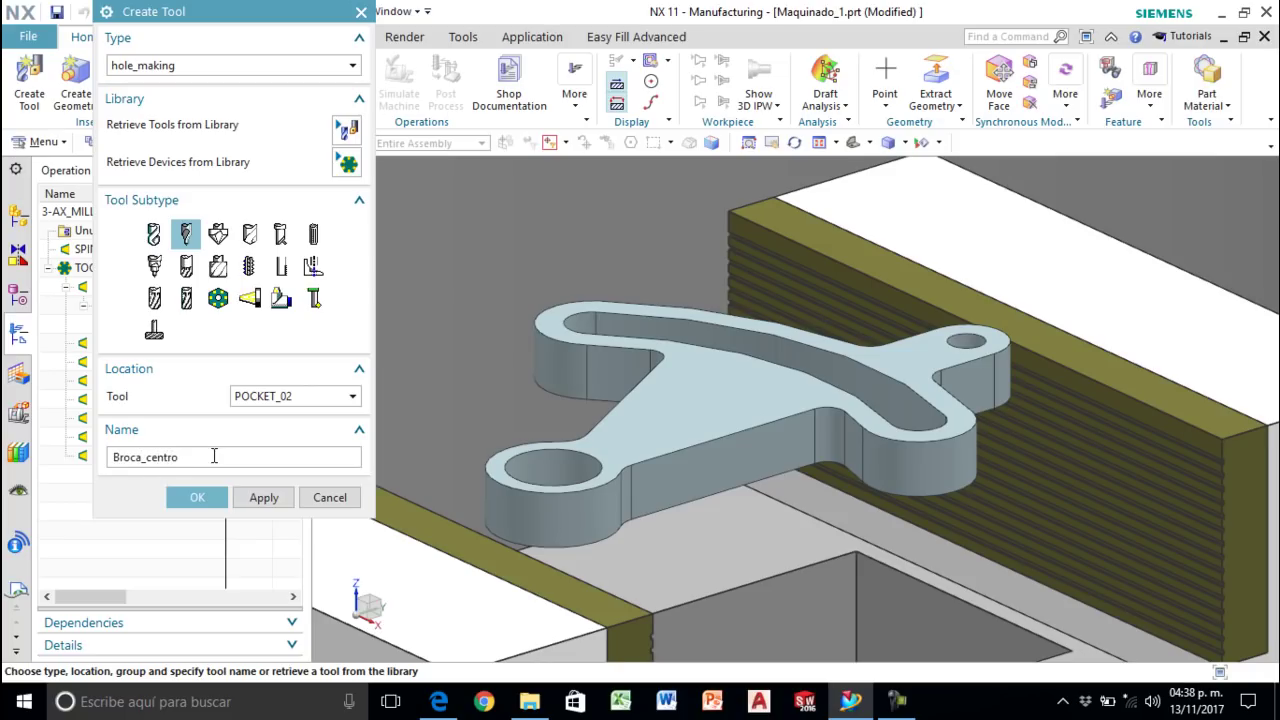
pyautogui.click(196, 496)
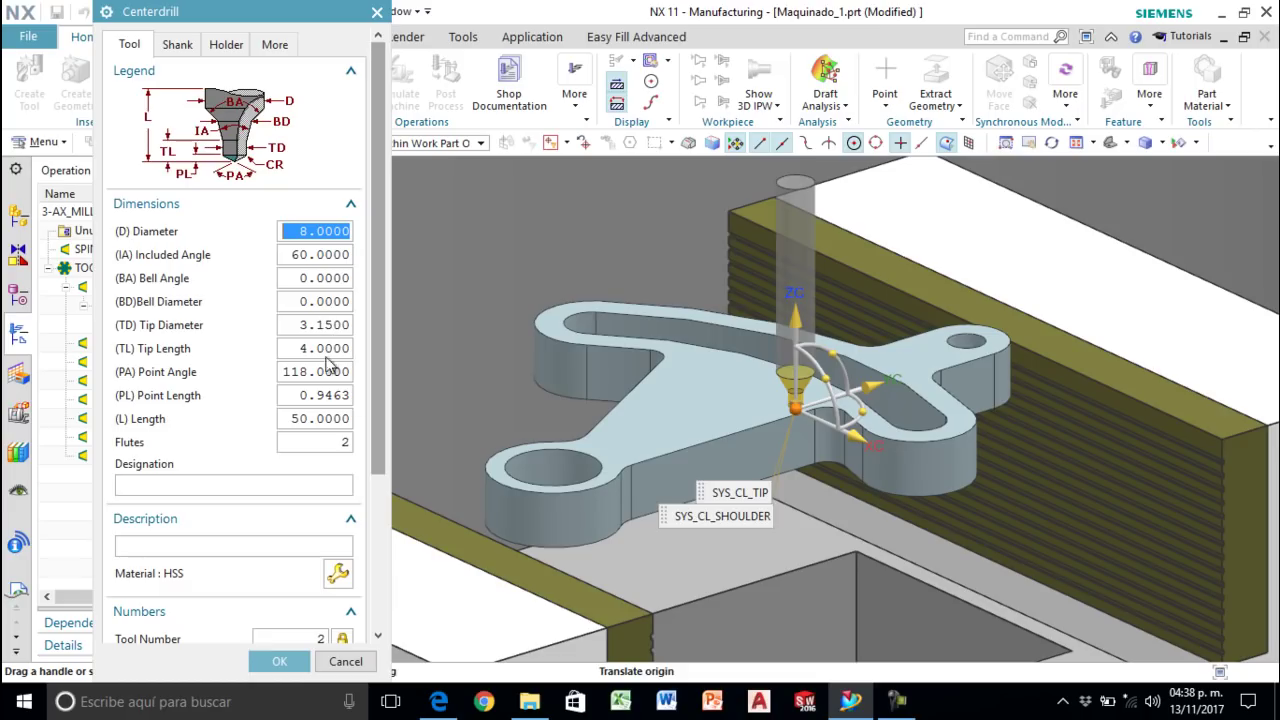
pyautogui.moveTo(380, 317); pyautogui.dragTo(380, 472)
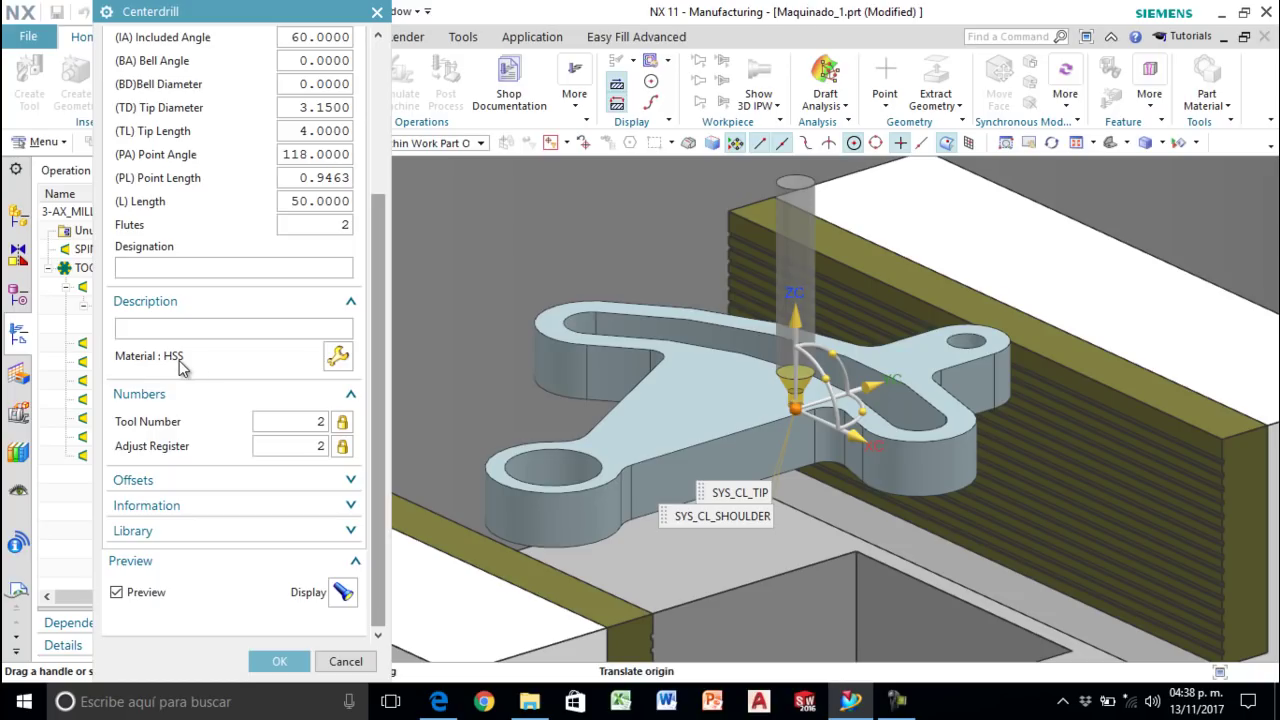
pyautogui.click(279, 662)
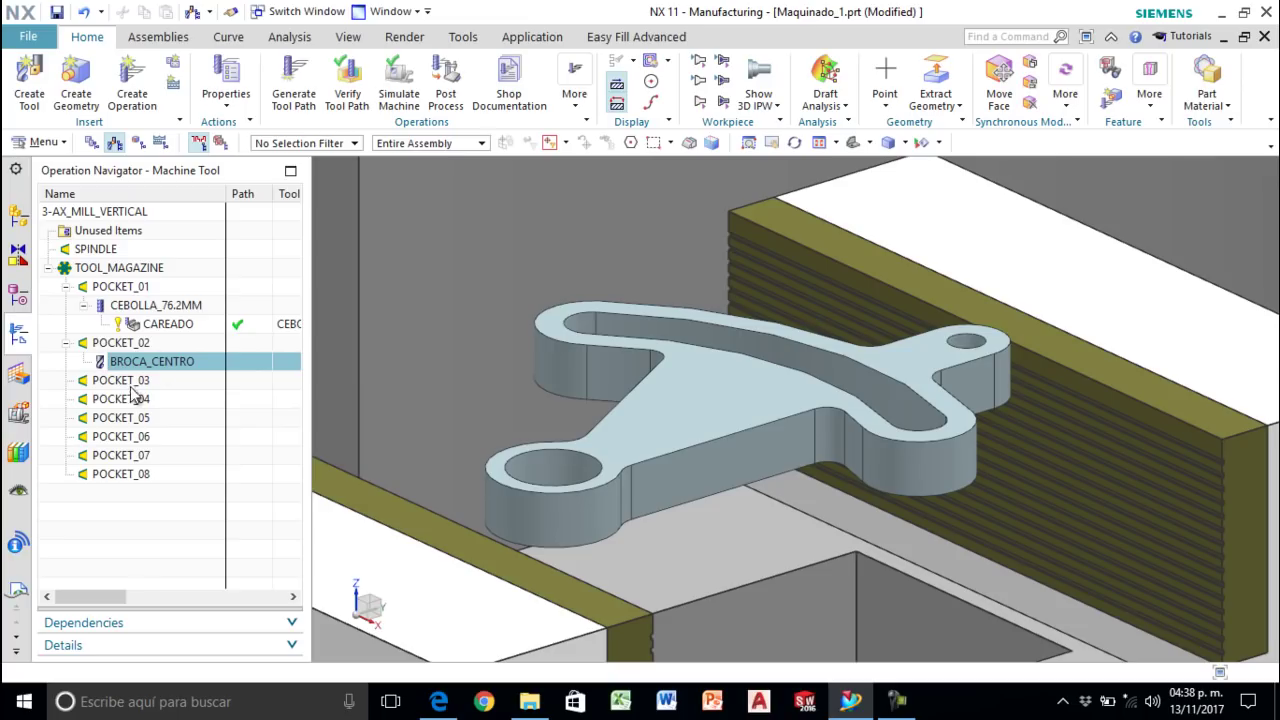
# Step: Start inserting an operation under the BROCA_CENTRO tool, with type hole_making and the Spot Drilling subtype
pyautogui.rightClick(159, 364)
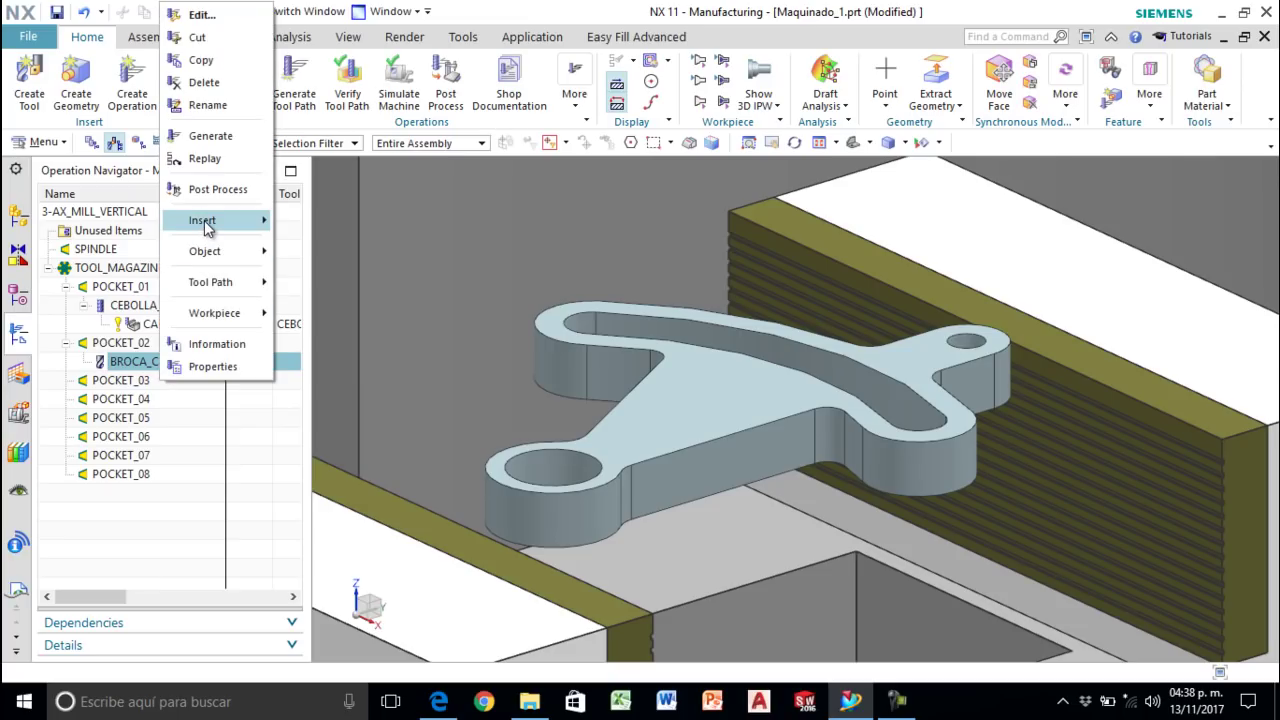
pyautogui.moveTo(206, 227)
pyautogui.click(330, 224)
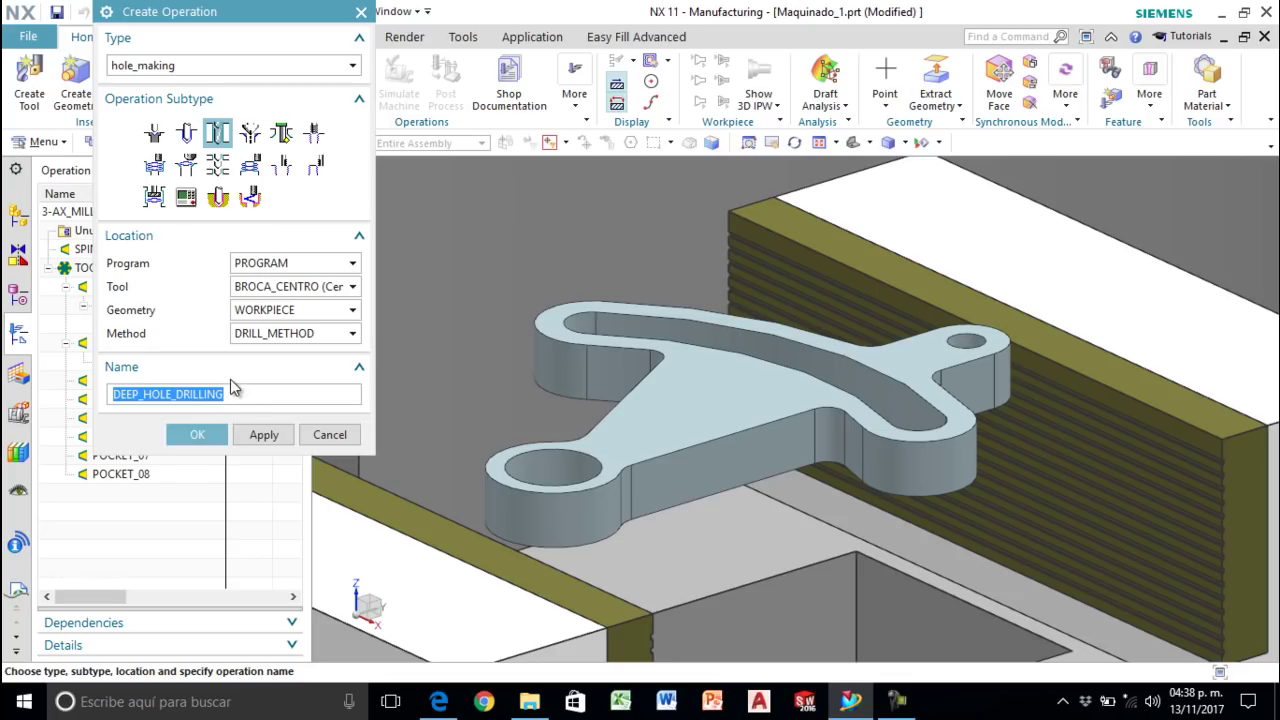
pyautogui.click(152, 64)
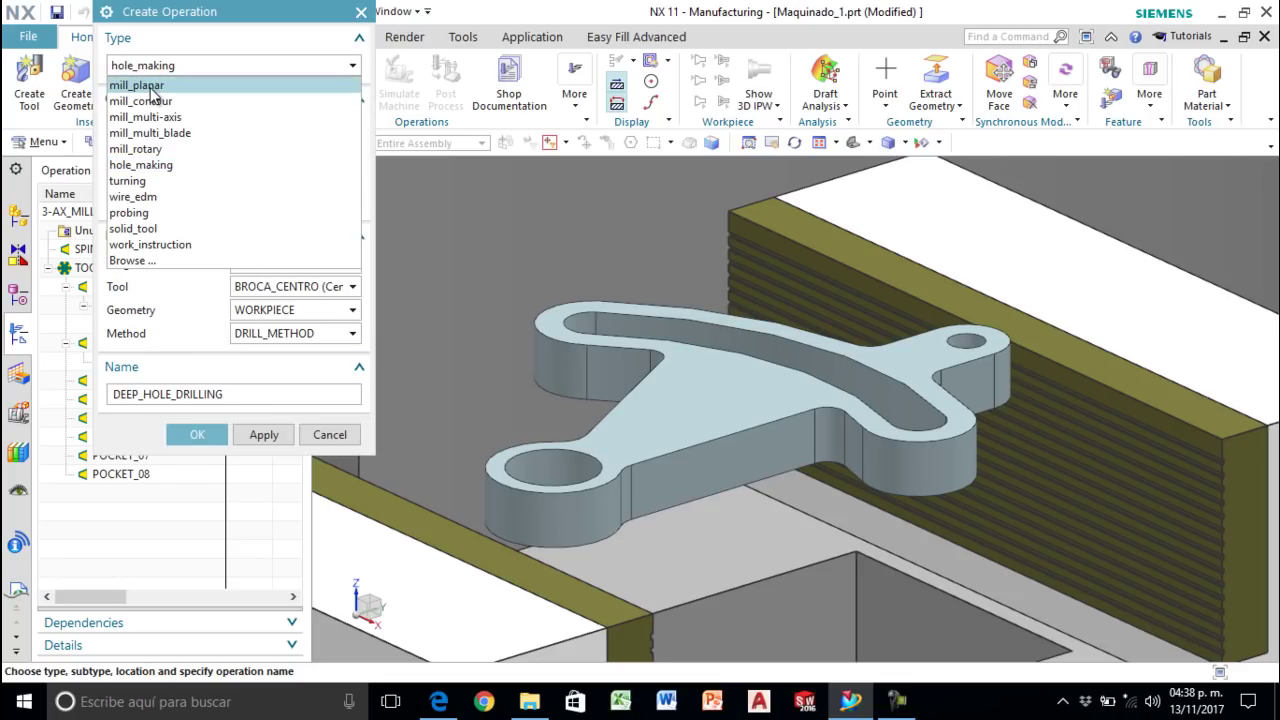
pyautogui.click(150, 87)
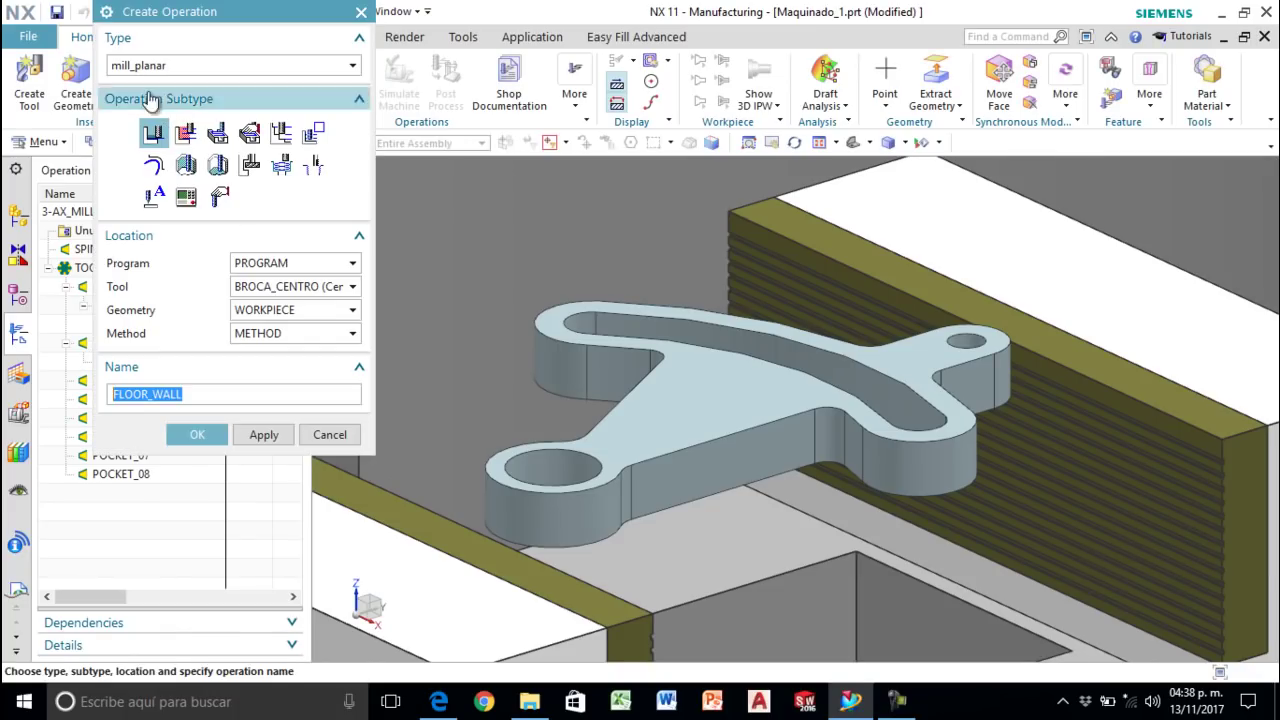
pyautogui.click(172, 64)
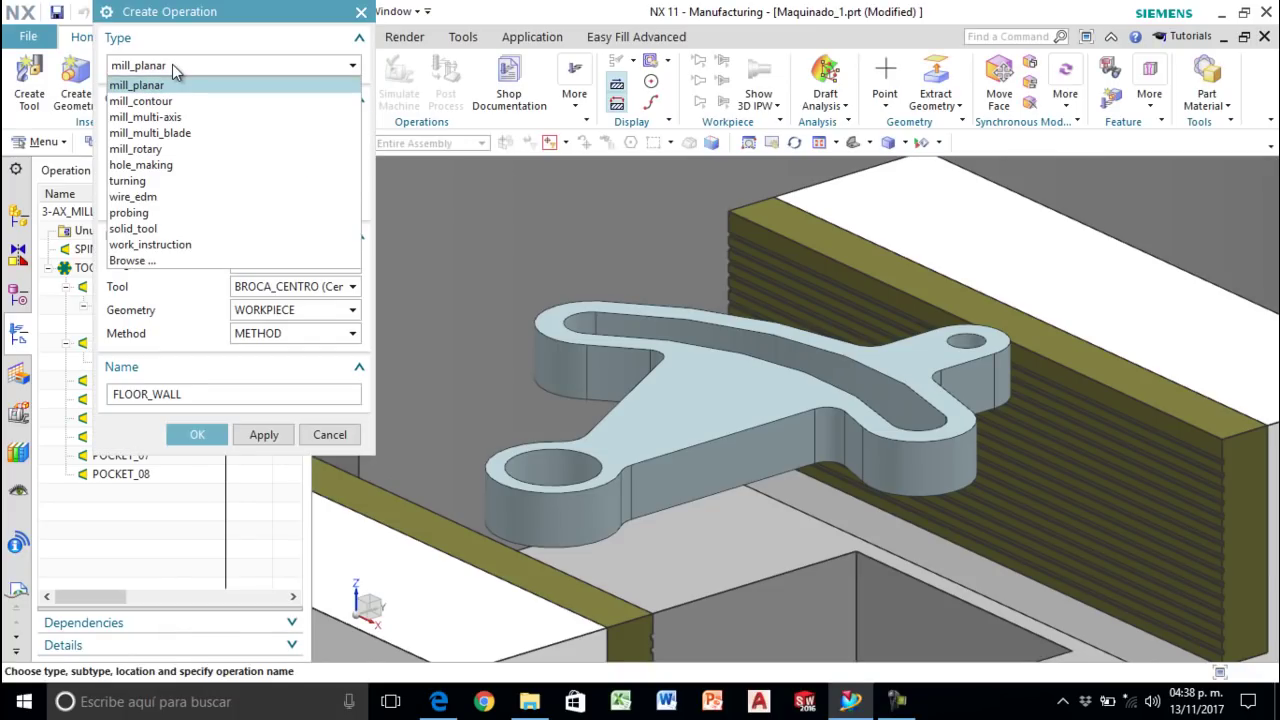
pyautogui.click(175, 164)
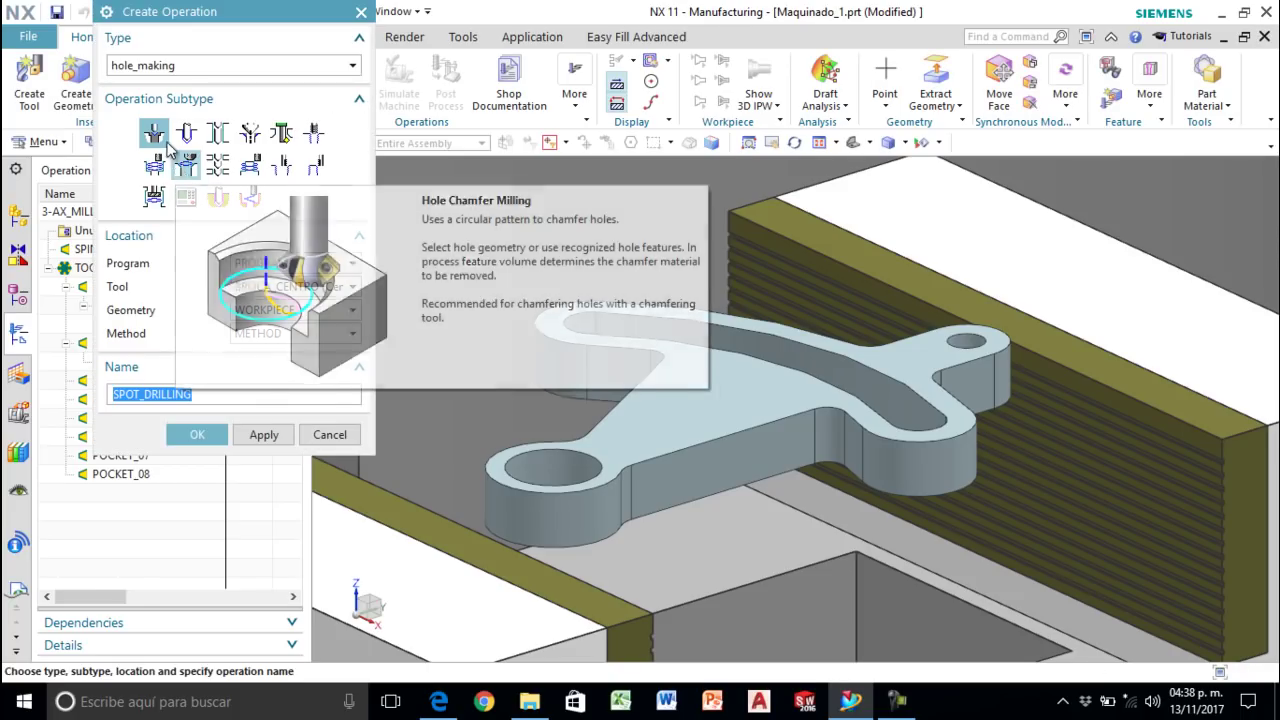
pyautogui.moveTo(155, 137)
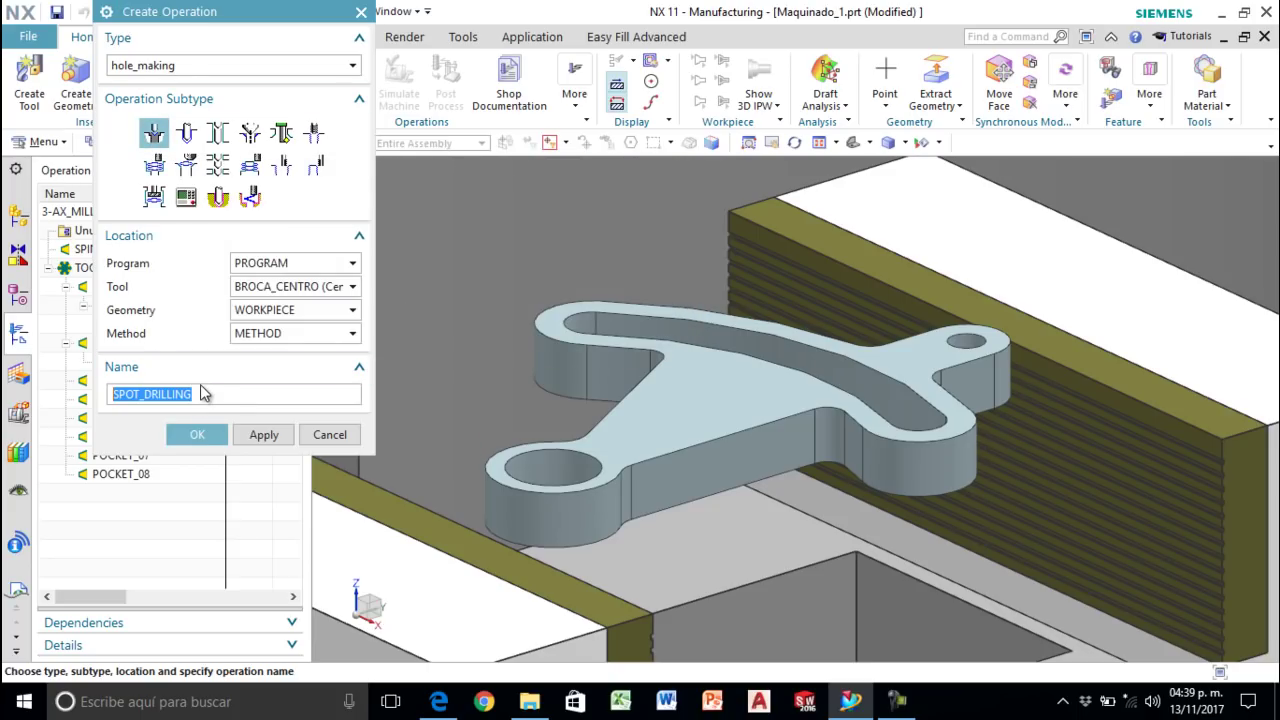
# Step: Name the spot drilling operation Barrreno_centro, set its method to DRILL_METHOD, and create it
pyautogui.write('Barrreno_centro')
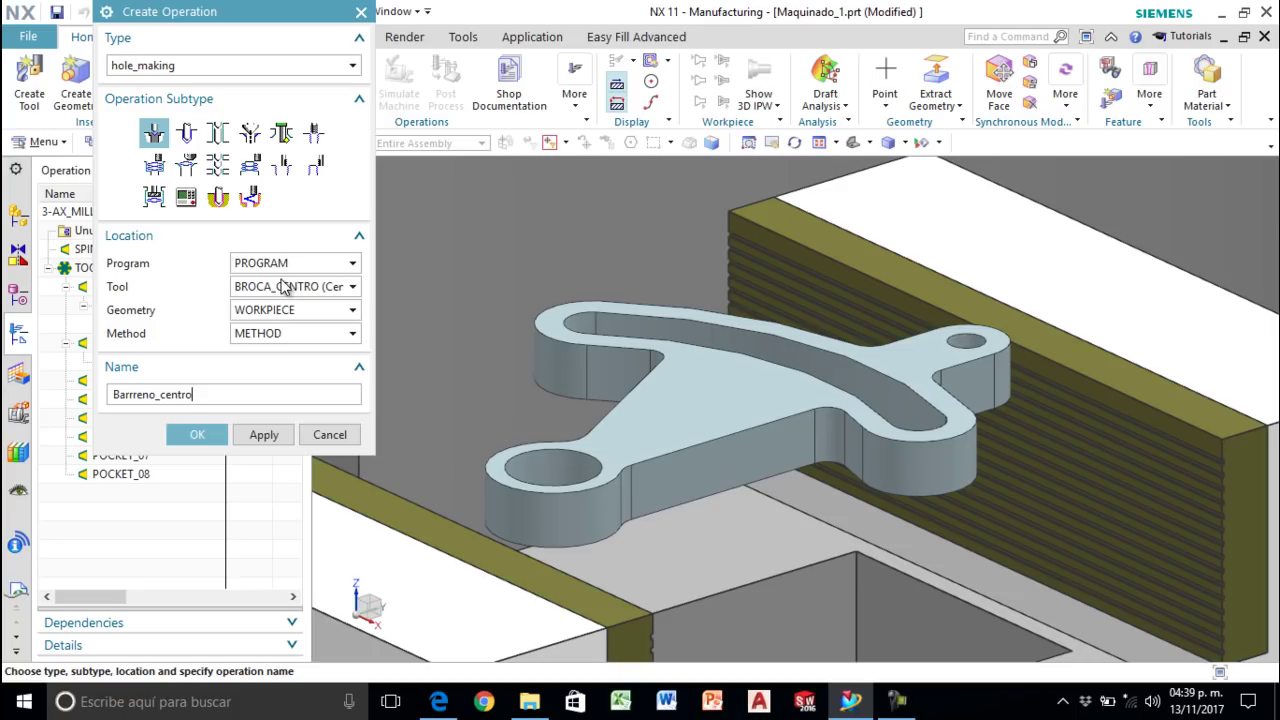
pyautogui.click(279, 338)
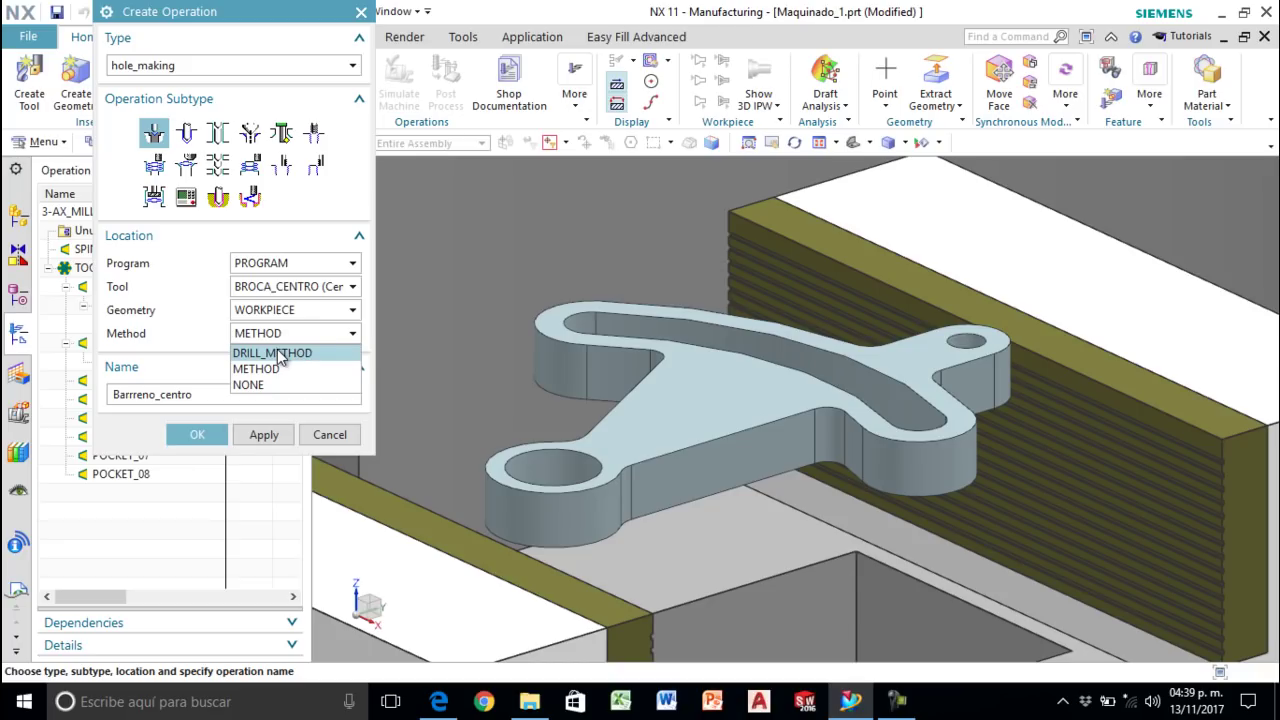
pyautogui.click(282, 356)
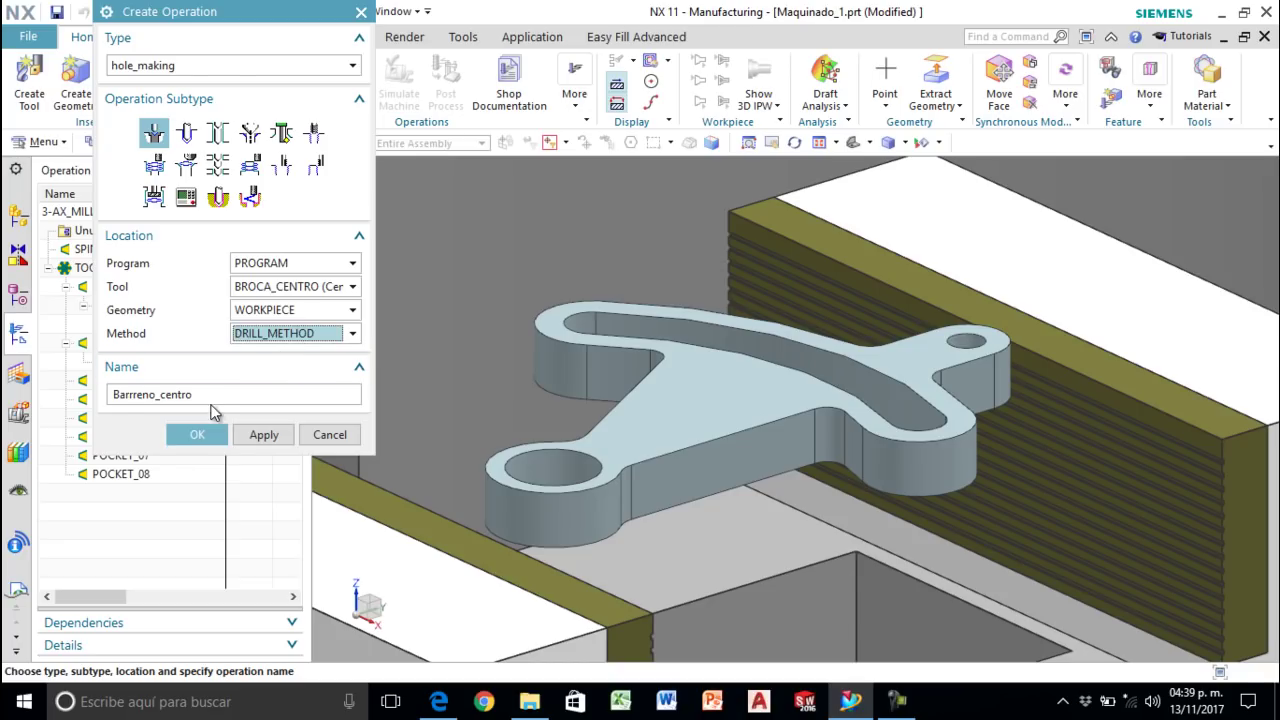
pyautogui.click(197, 435)
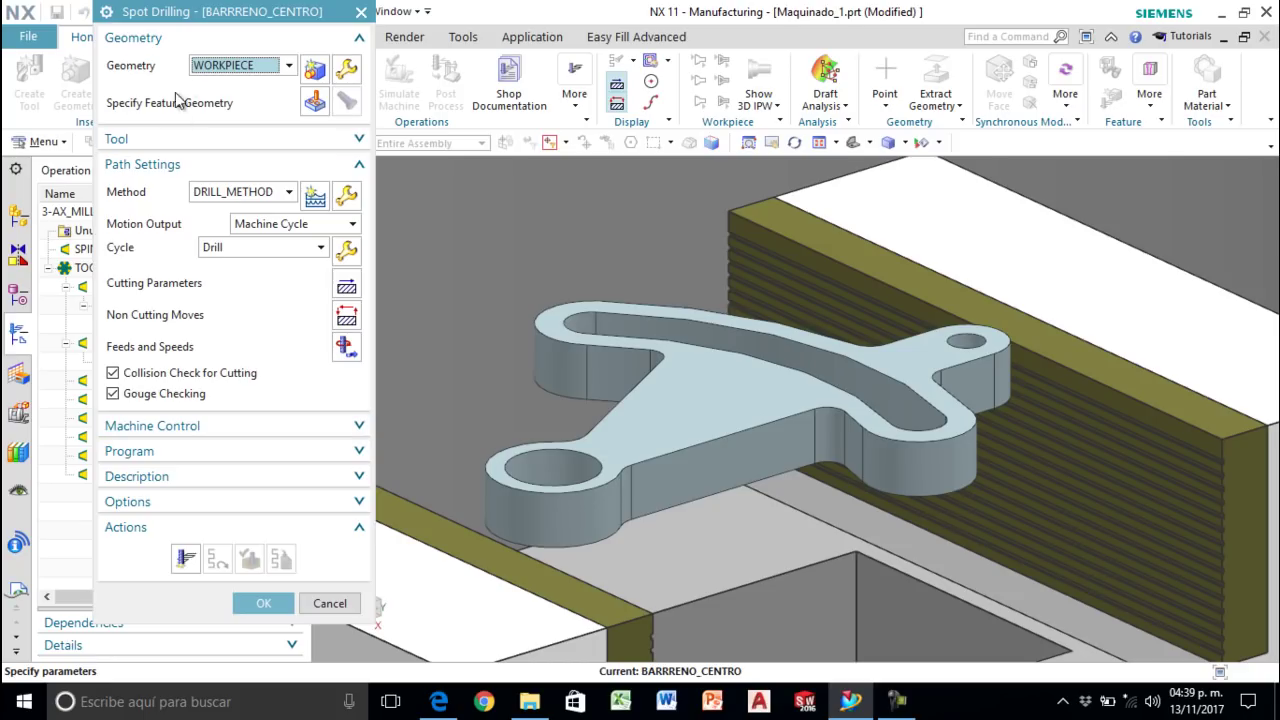
# Step: Specify the small hole and the large hole of the part as the feature geometry of the spot drilling operation
pyautogui.click(316, 103)
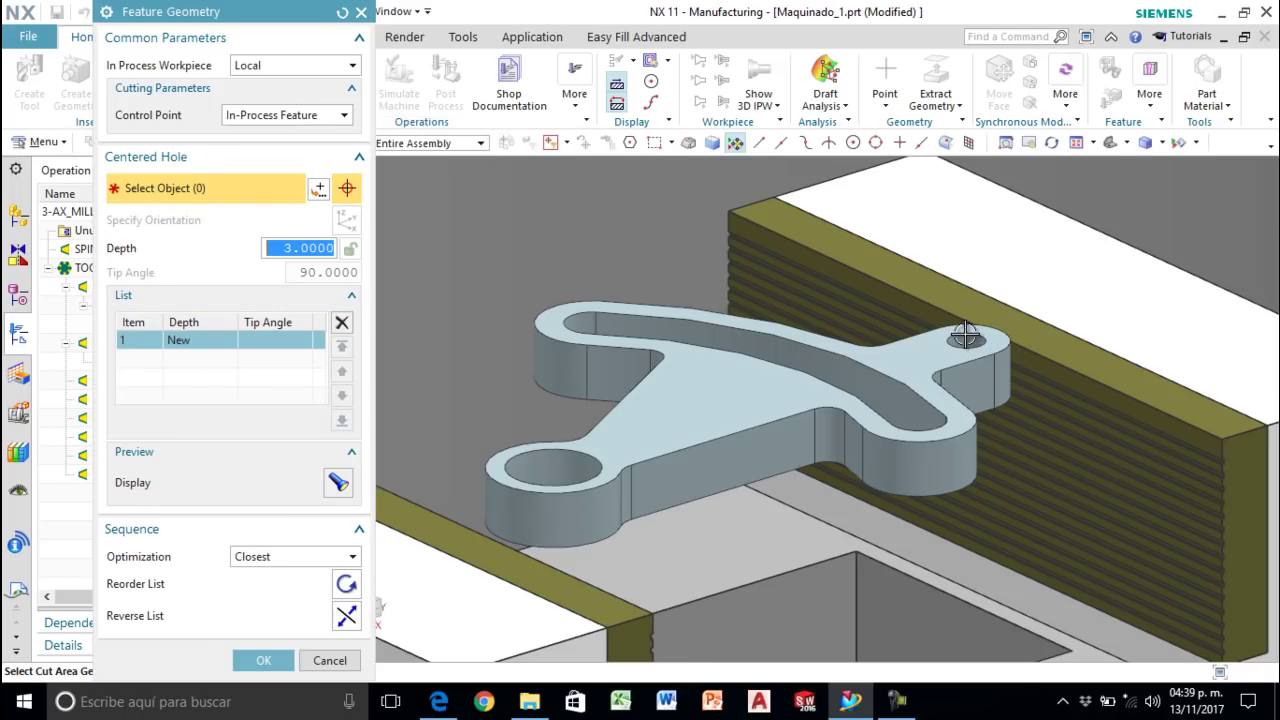
pyautogui.scroll(5, 970, 337)
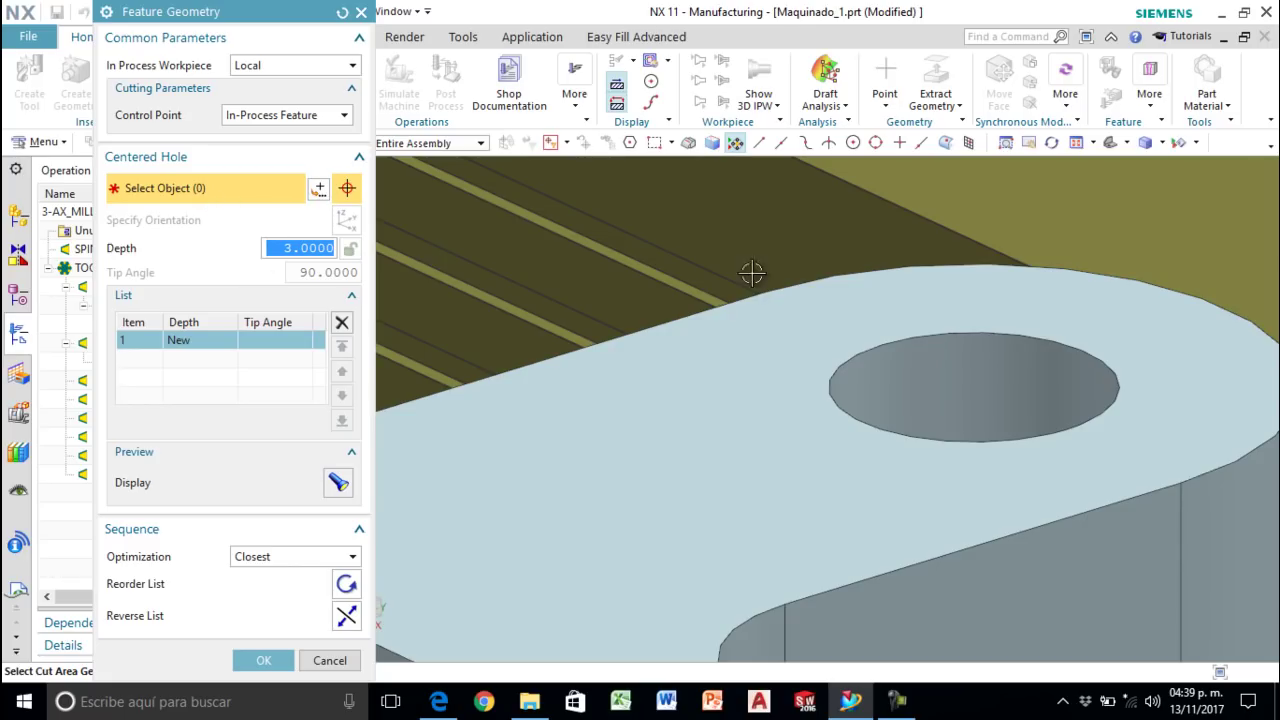
pyautogui.click(988, 336)
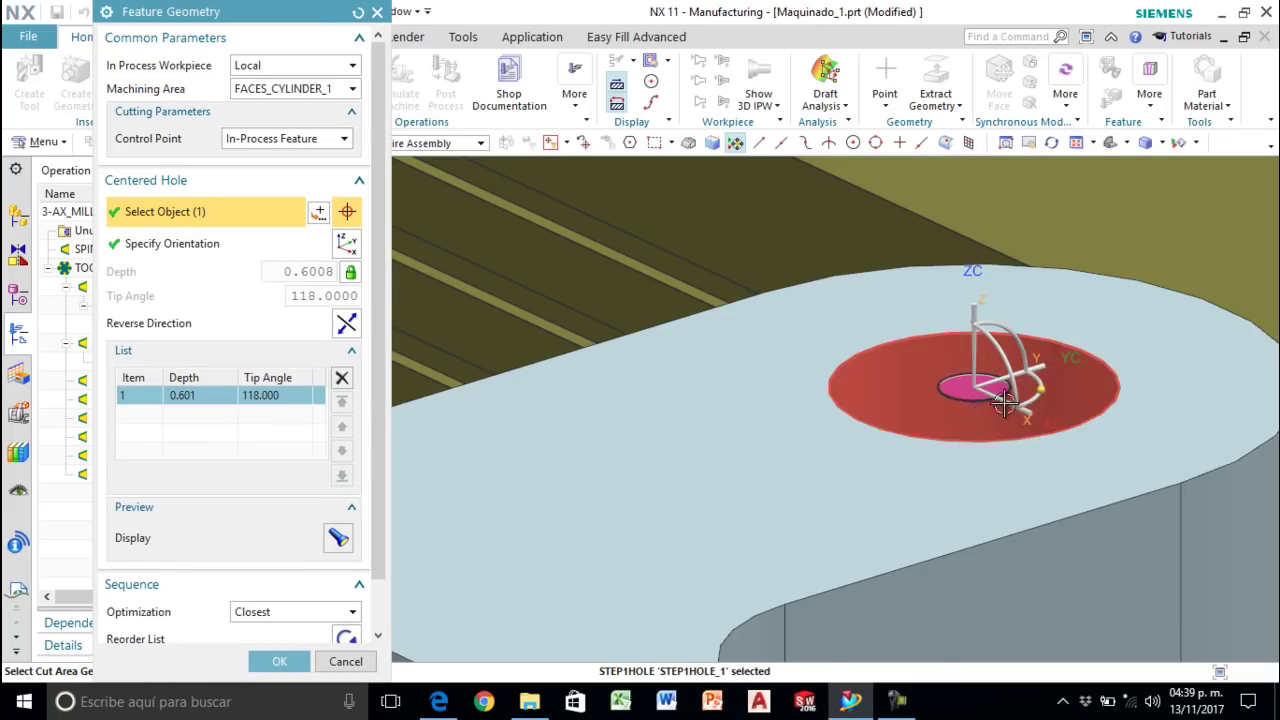
pyautogui.scroll(-5, 966, 420)
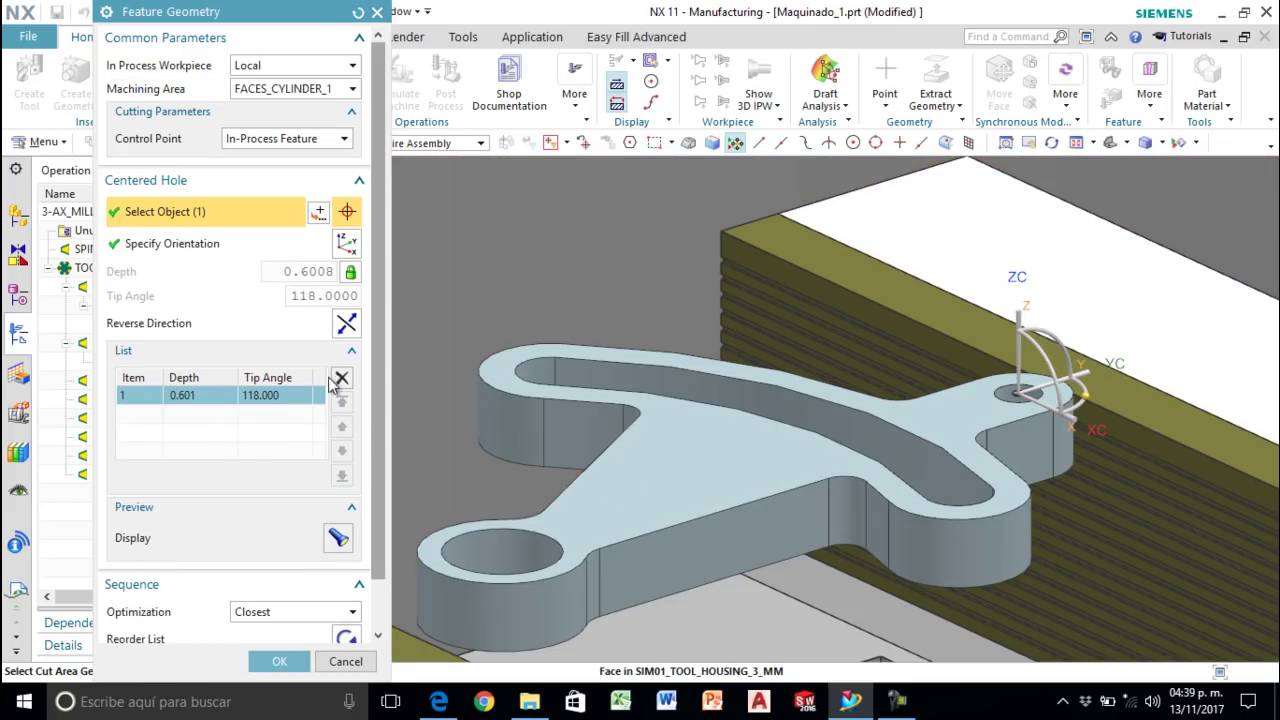
pyautogui.click(515, 553)
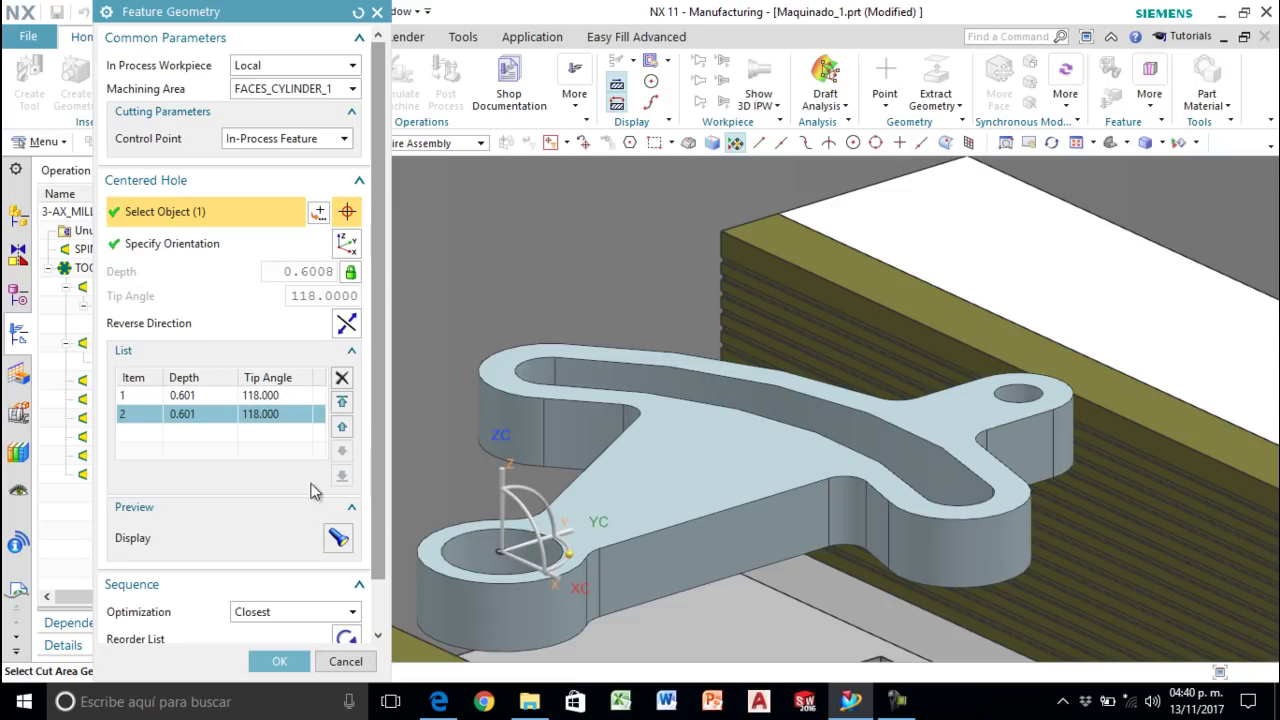
pyautogui.click(203, 395)
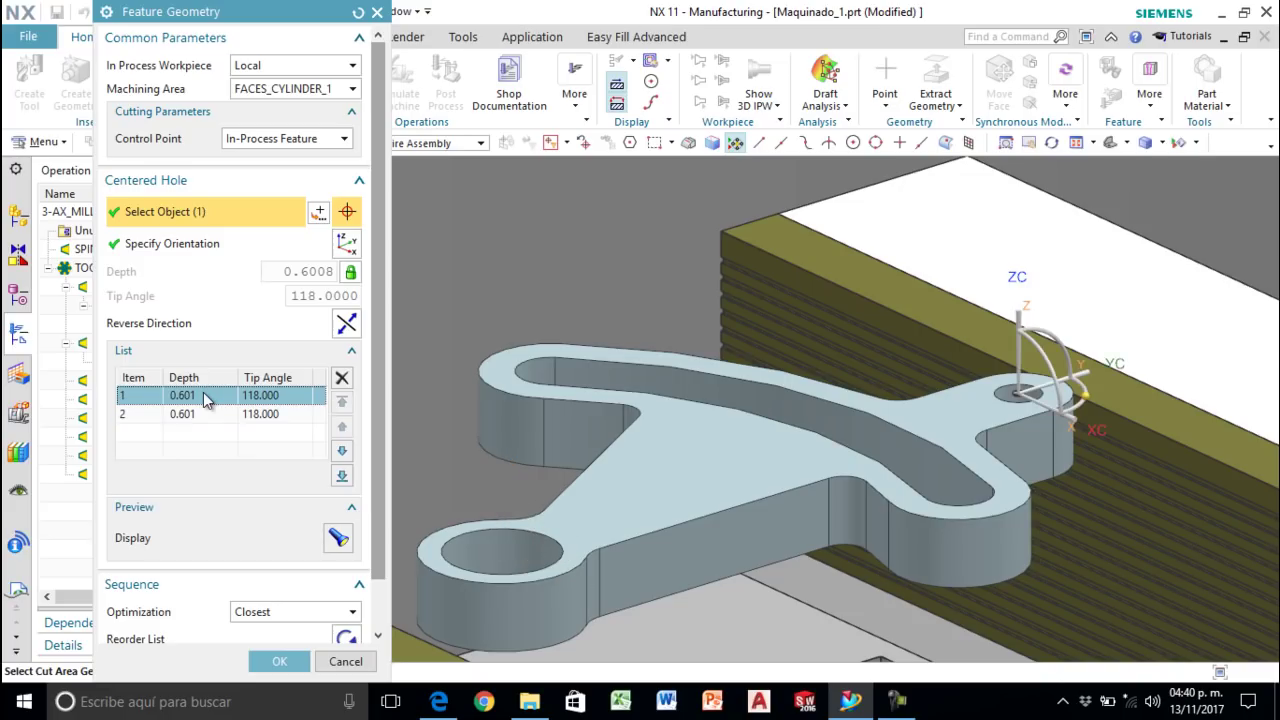
pyautogui.scroll(-1, 307, 520)
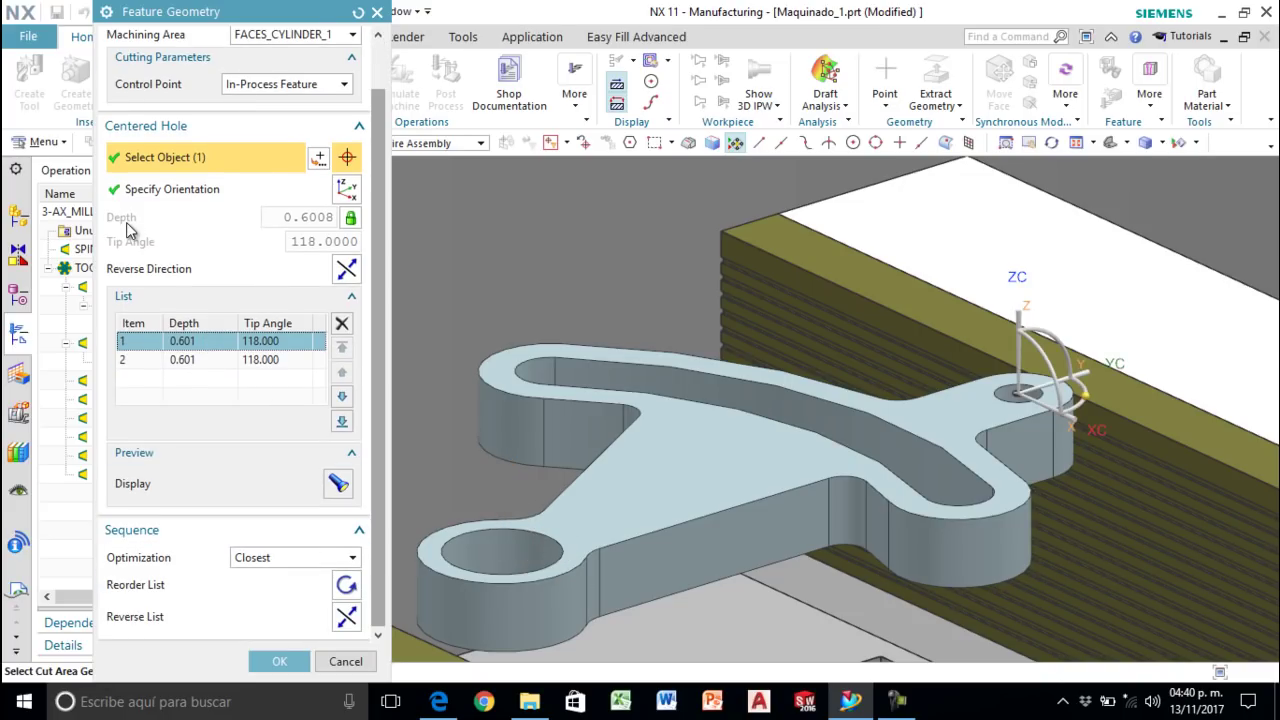
pyautogui.click(144, 189)
pyautogui.click(279, 661)
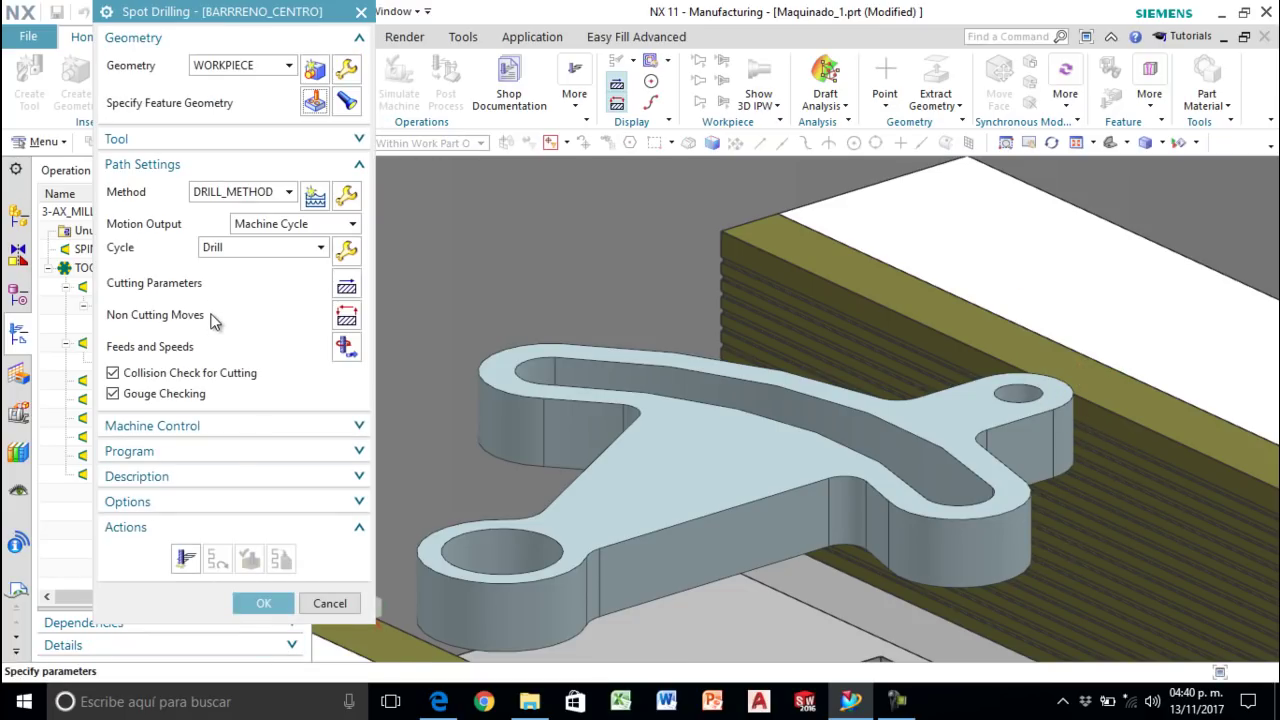
# Step: Generate the spot drilling tool path and reset the operation's feeds and speeds from the table
pyautogui.click(185, 557)
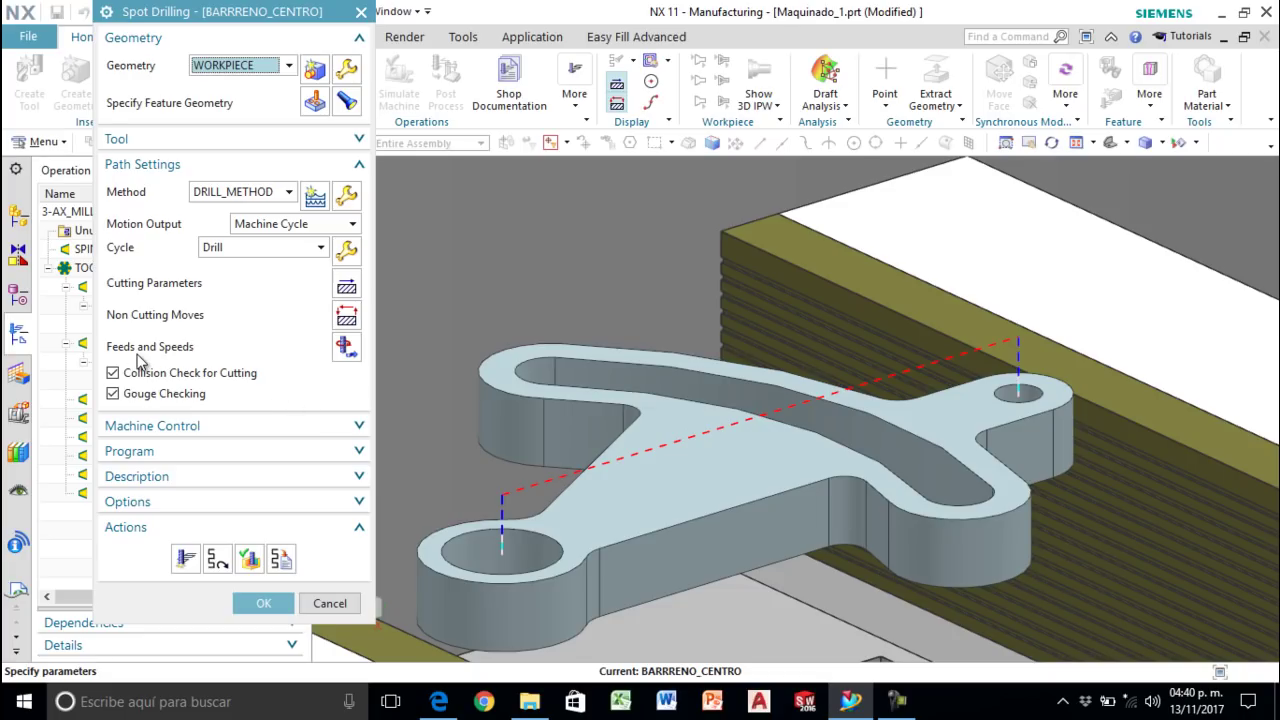
pyautogui.click(346, 346)
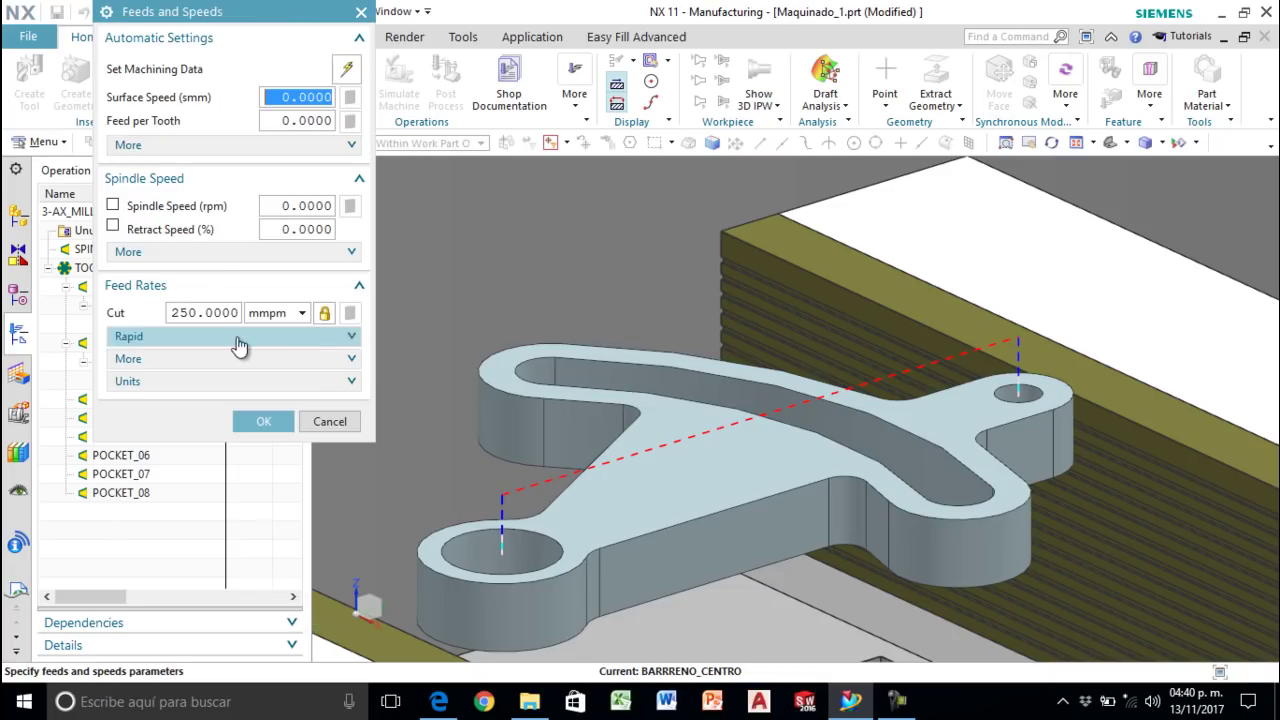
pyautogui.click(307, 147)
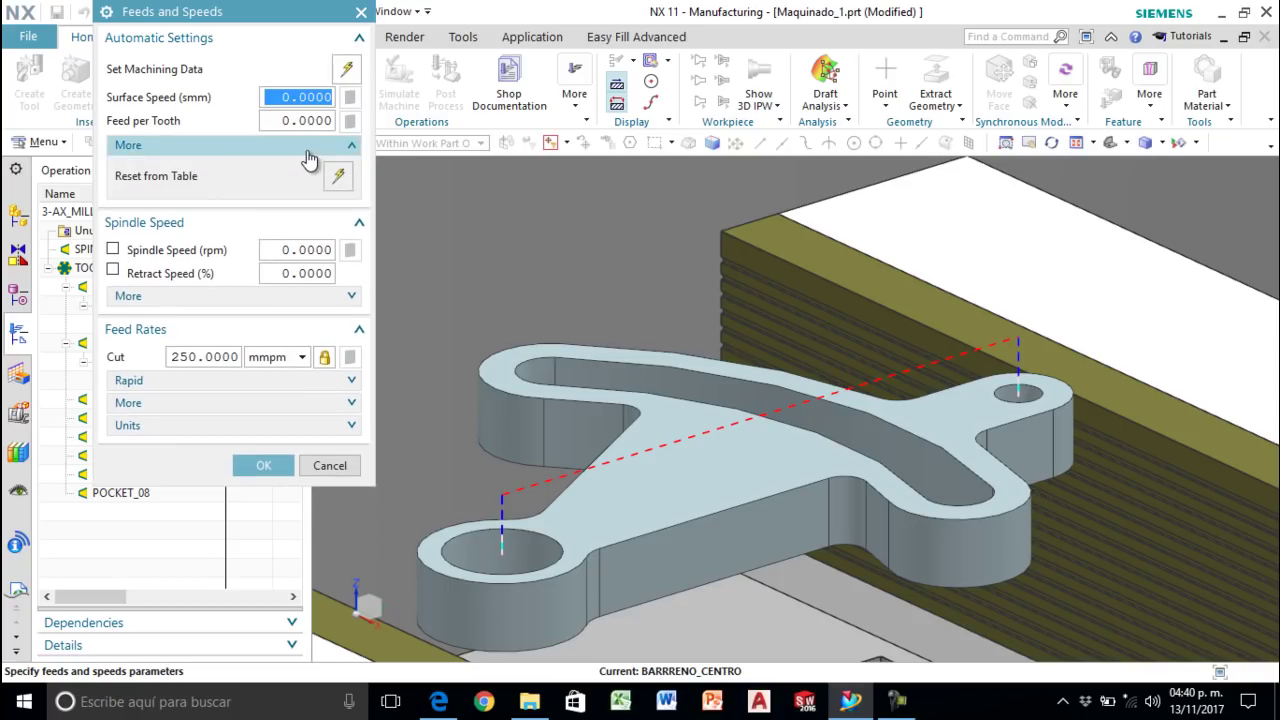
pyautogui.click(339, 177)
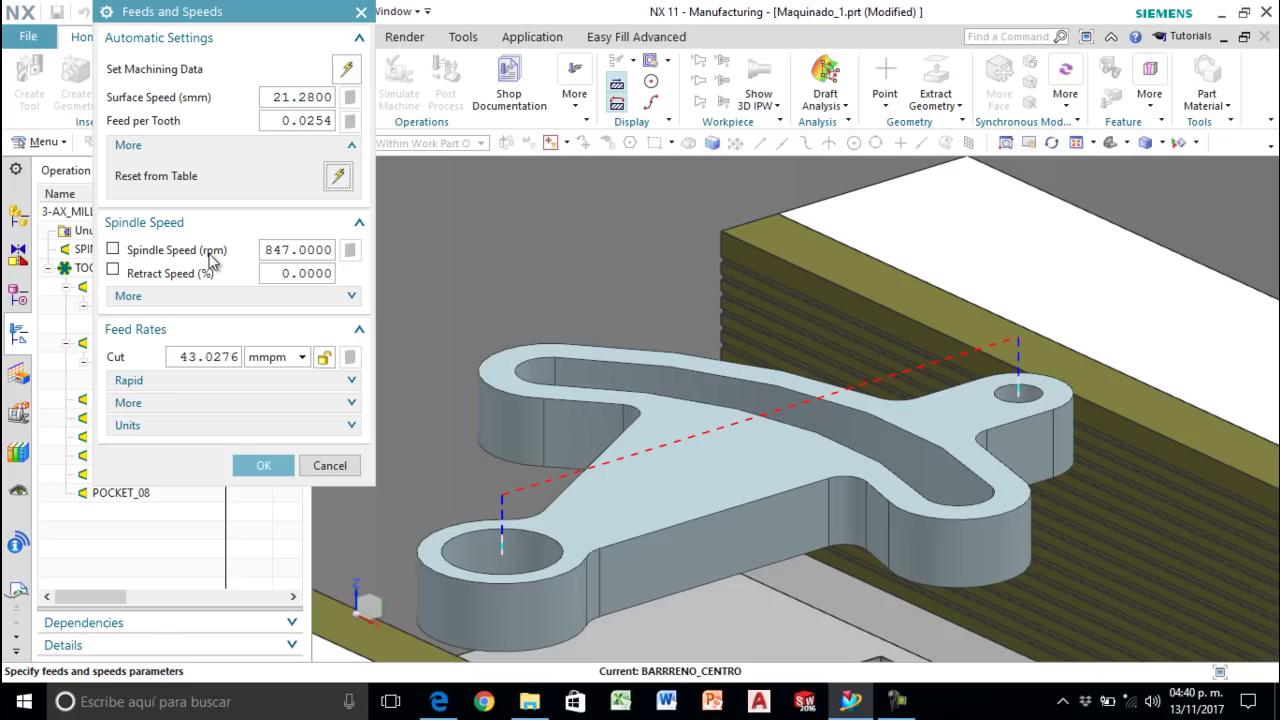
pyautogui.click(263, 466)
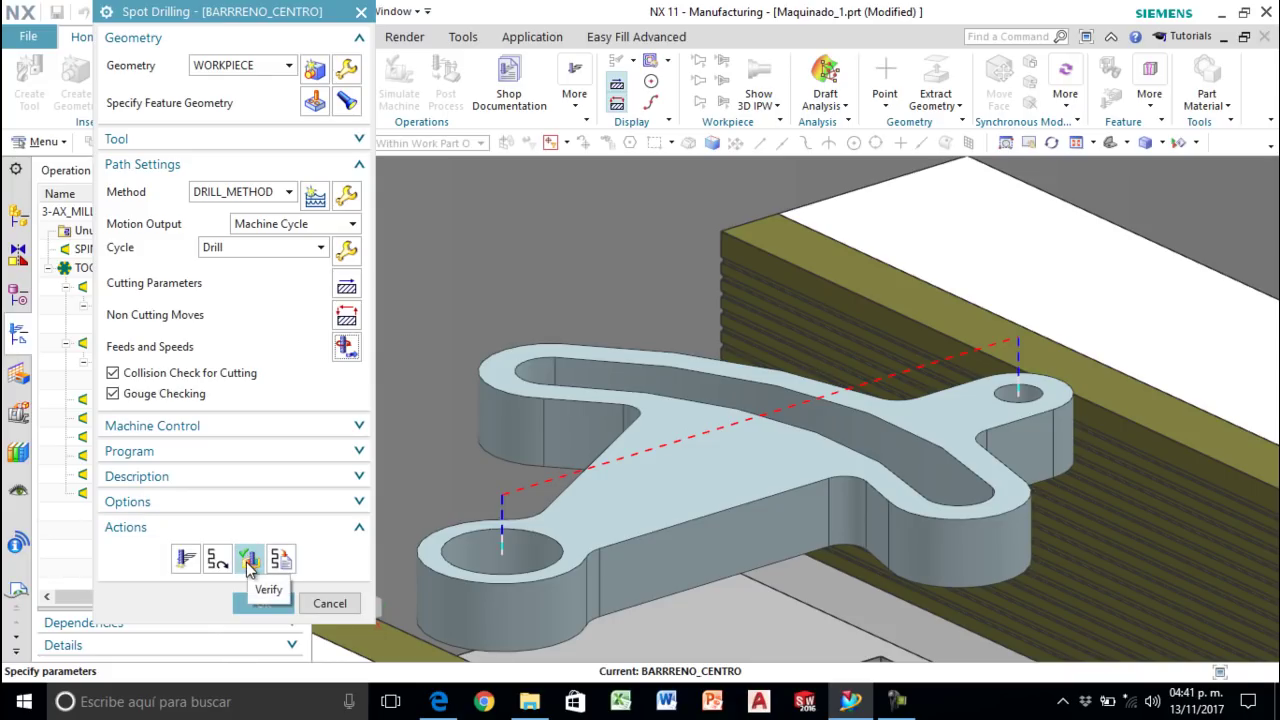
# Step: Verify the tool path with a 3D Dynamic simulation at animation speed 1, and accept the spot drilling operation
pyautogui.click(250, 558)
pyautogui.click(190, 193)
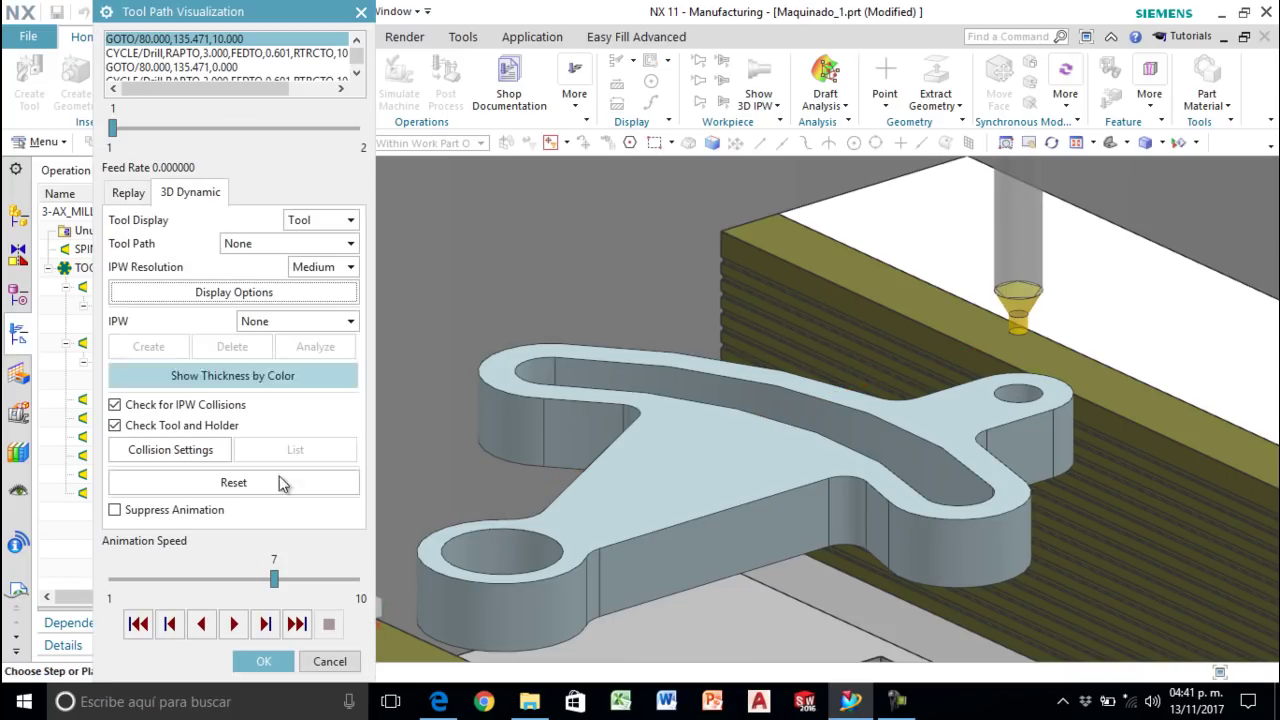
pyautogui.moveTo(271, 586); pyautogui.dragTo(112, 582)
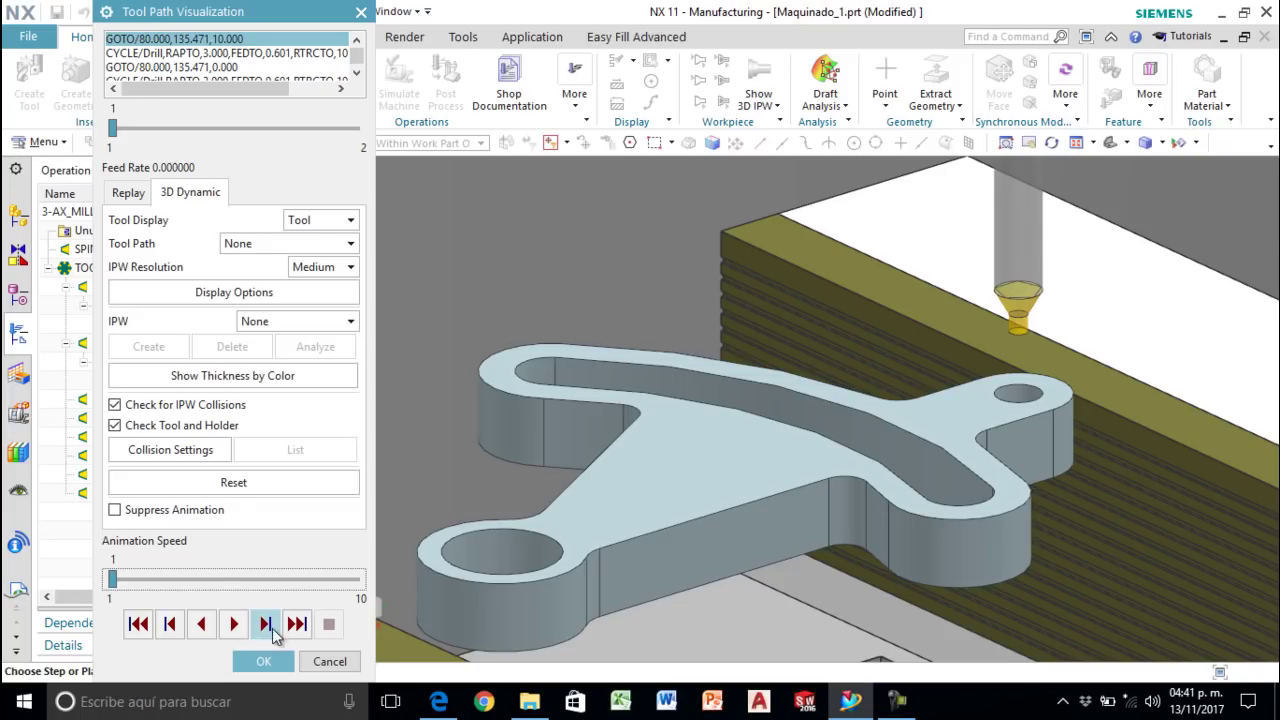
pyautogui.click(233, 624)
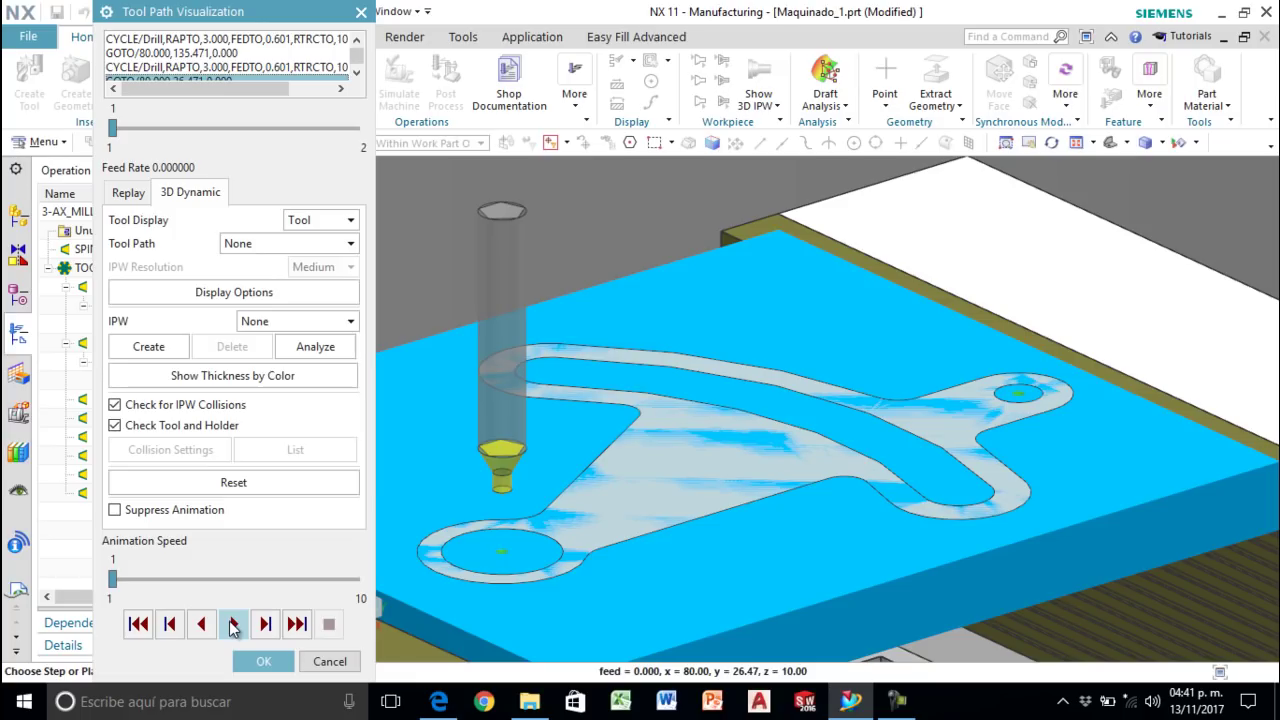
pyautogui.click(263, 663)
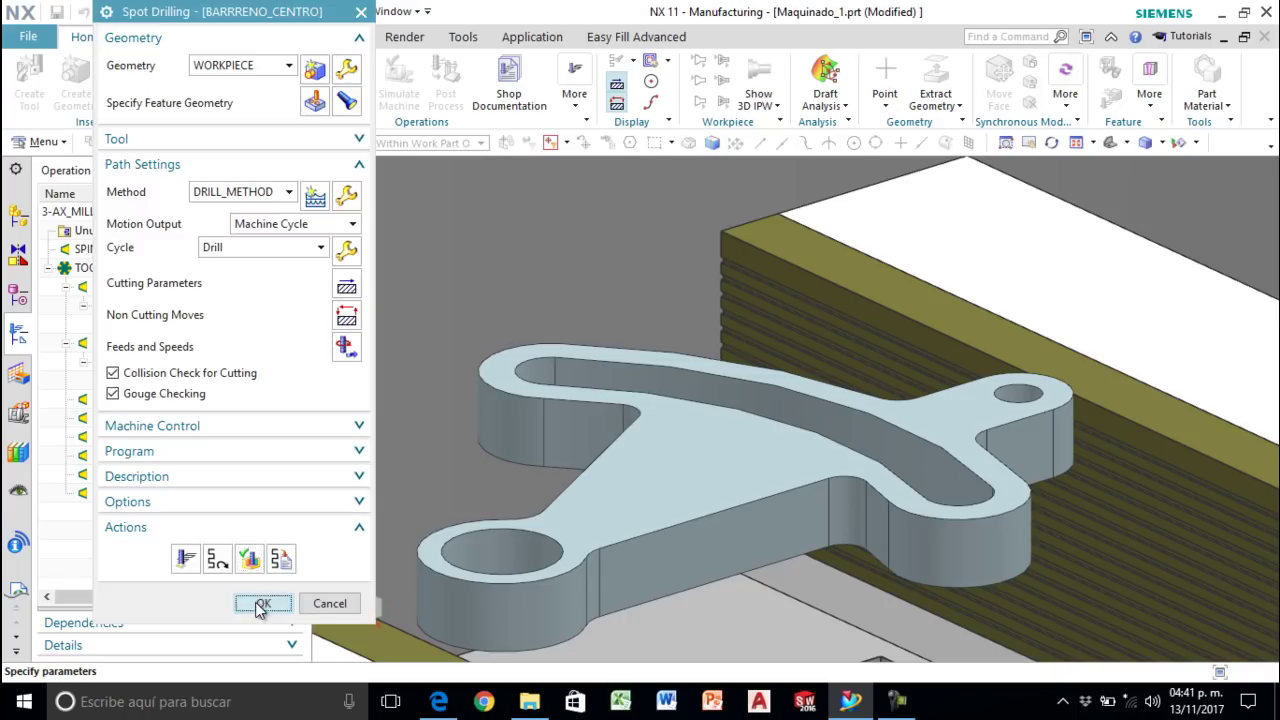
pyautogui.click(260, 606)
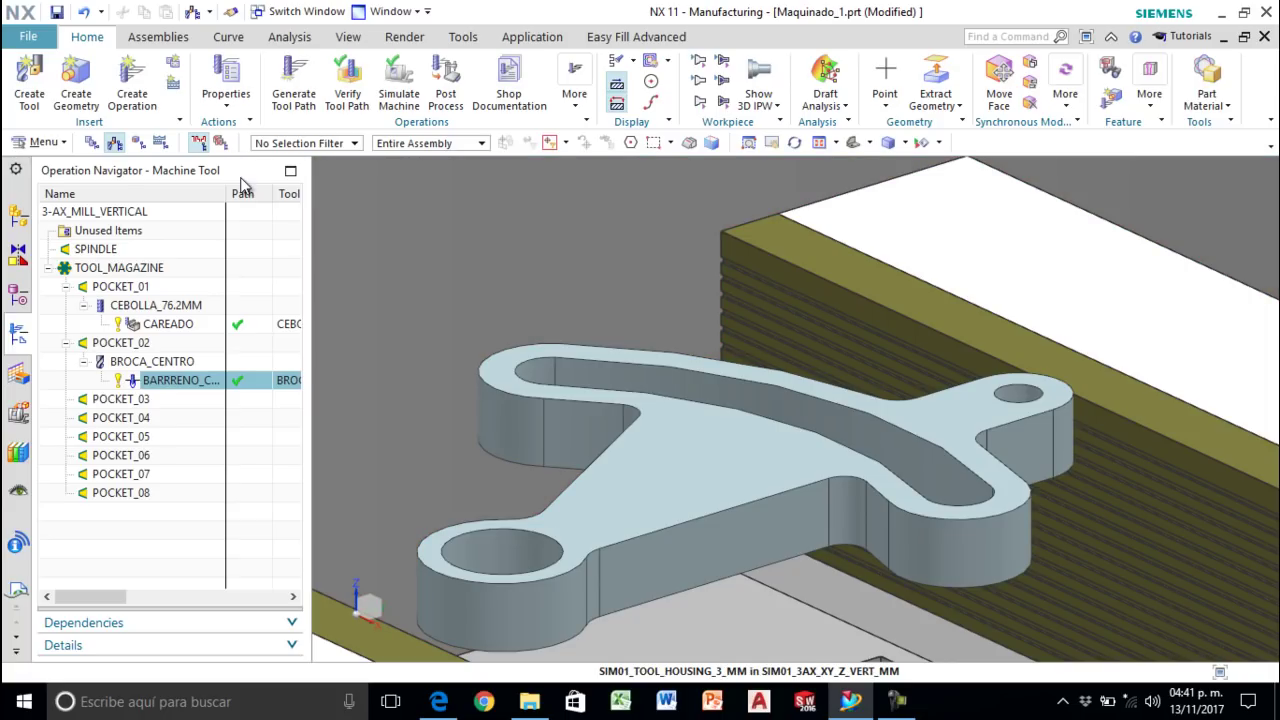
# Step: Measure the diameter of the small hole in the part
pyautogui.scroll(2, 966, 492)
pyautogui.scroll(-2, 1006, 360)
pyautogui.scroll(2, 1018, 392)
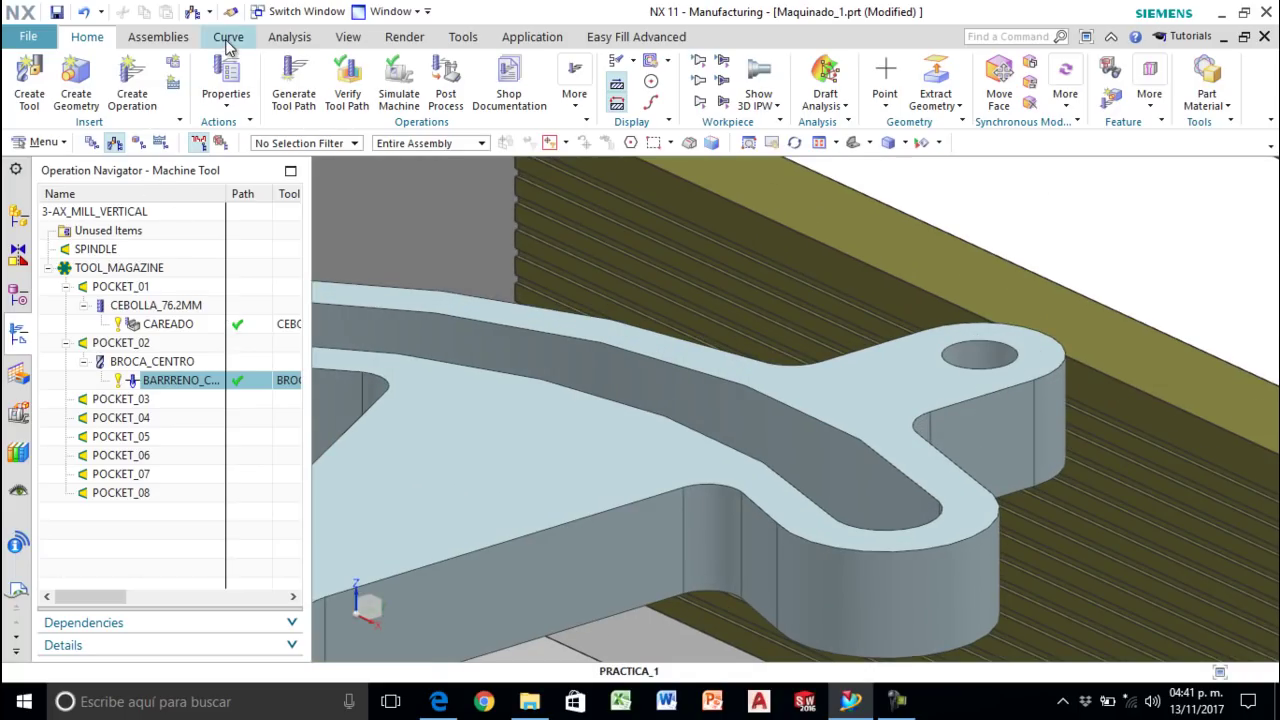
pyautogui.click(286, 40)
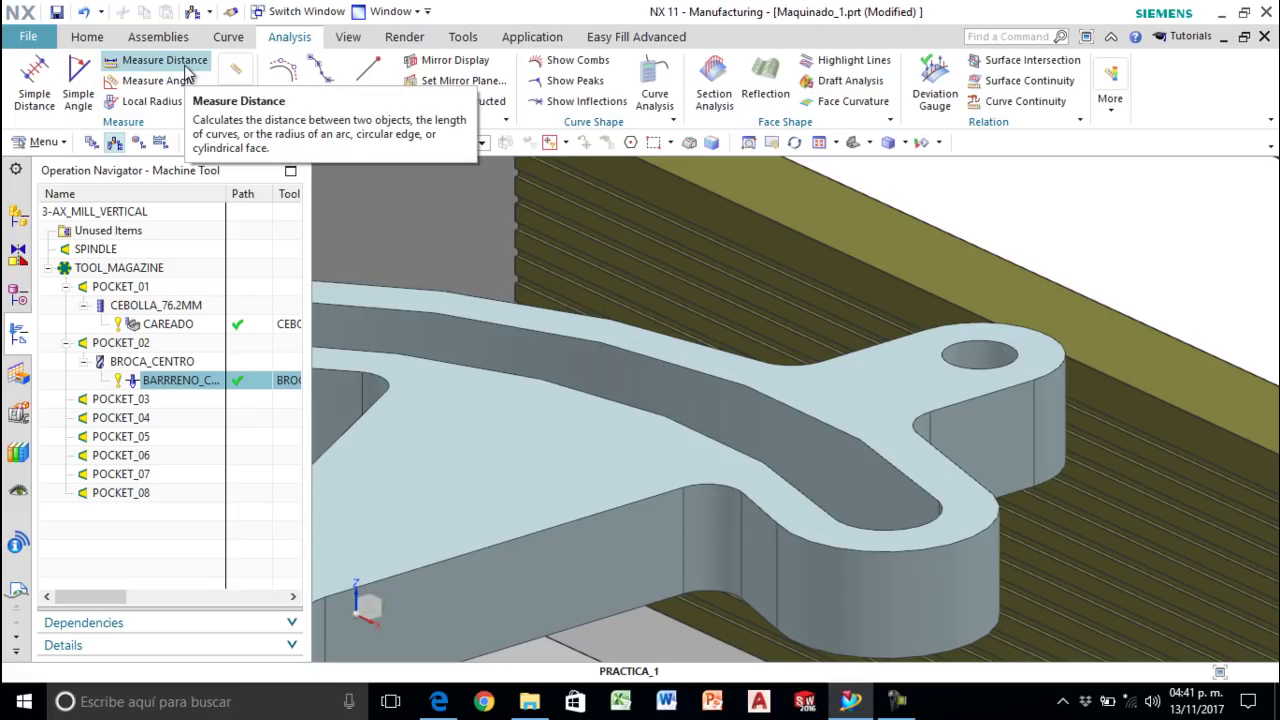
pyautogui.click(185, 68)
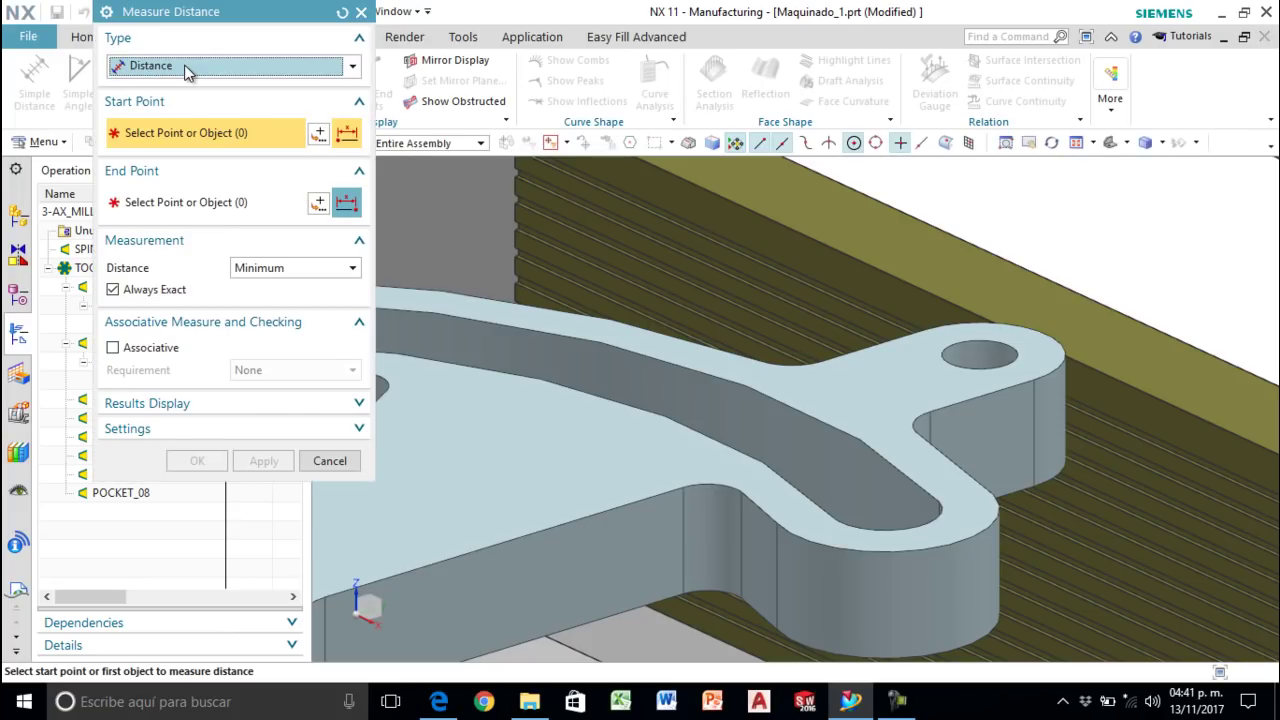
pyautogui.moveTo(186, 12); pyautogui.dragTo(222, 40)
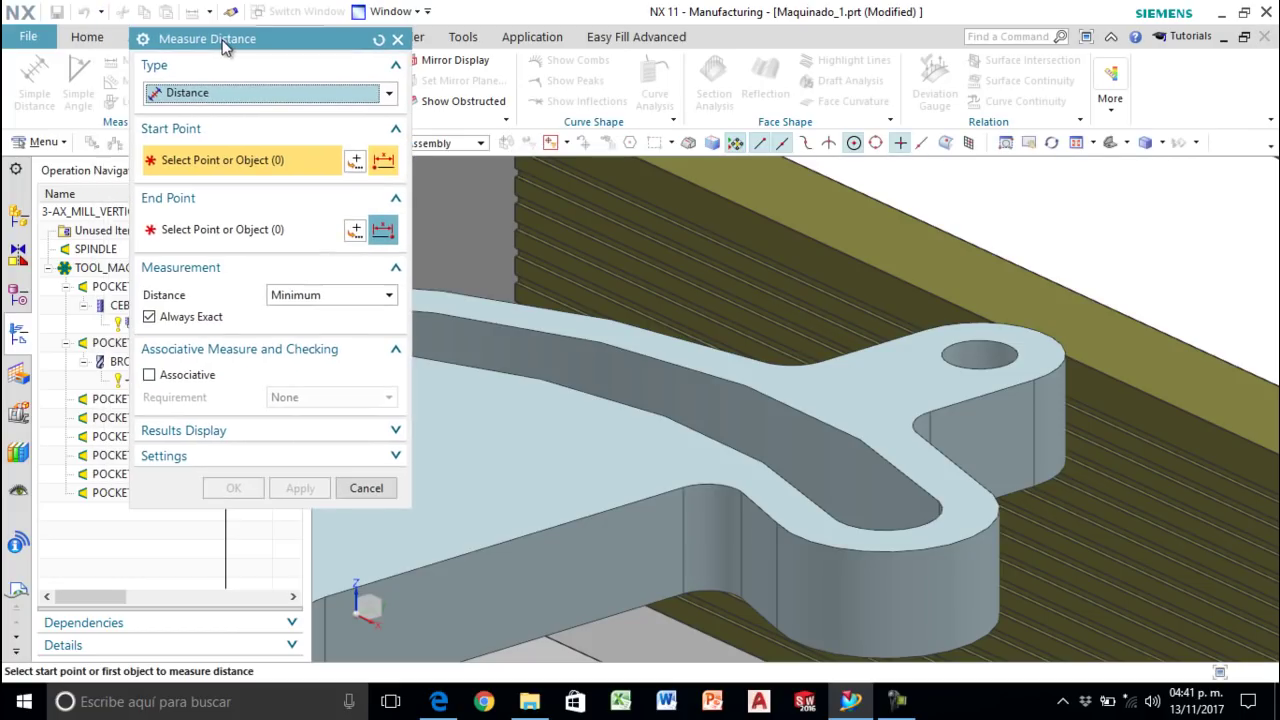
pyautogui.click(200, 93)
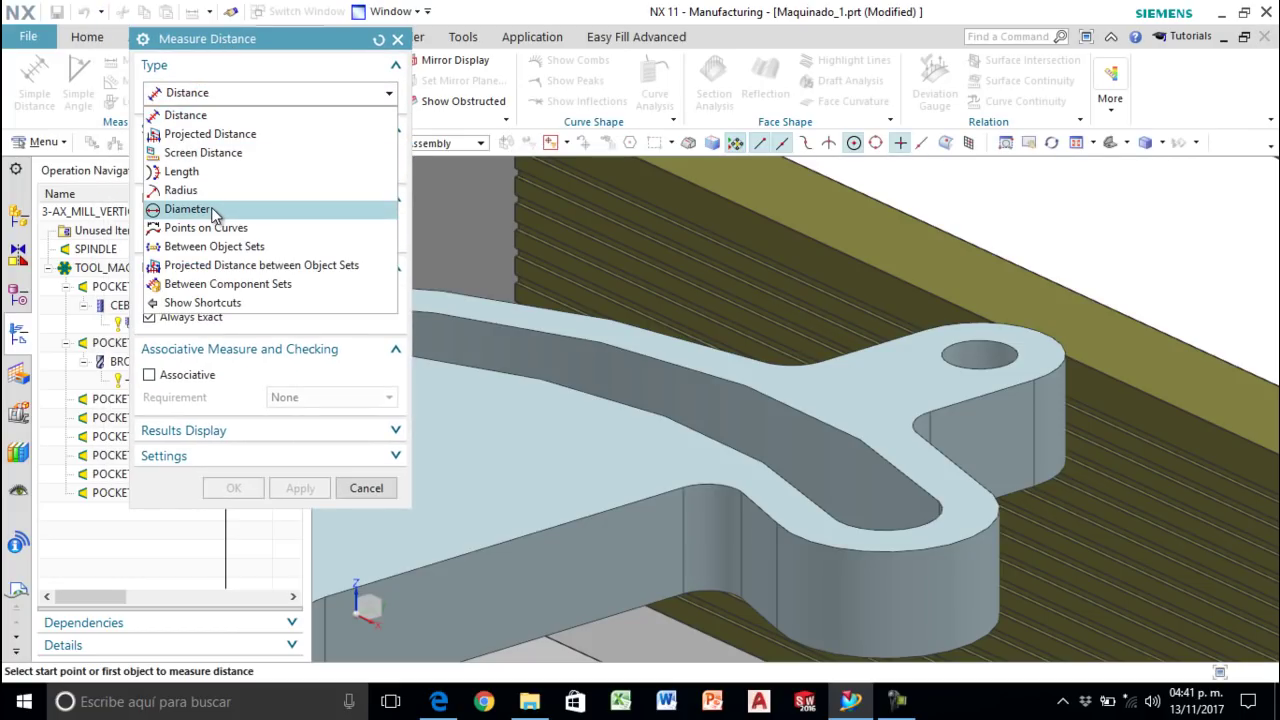
pyautogui.click(214, 216)
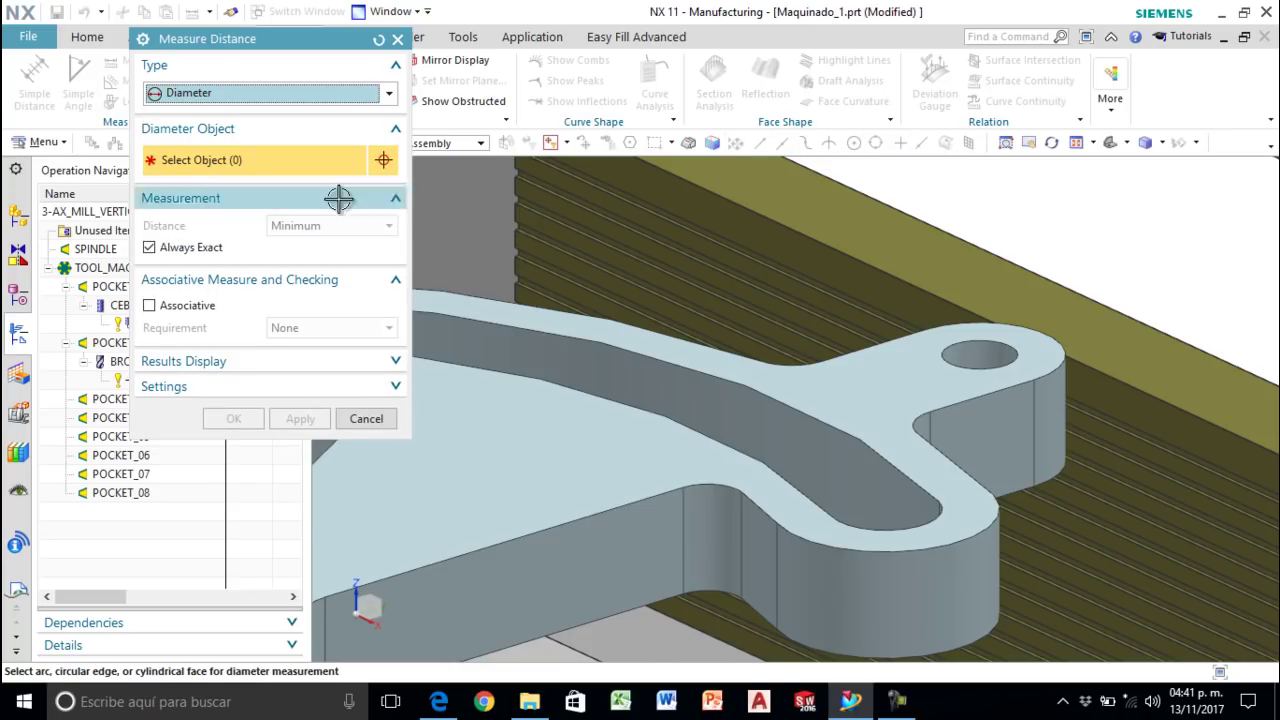
pyautogui.click(953, 352)
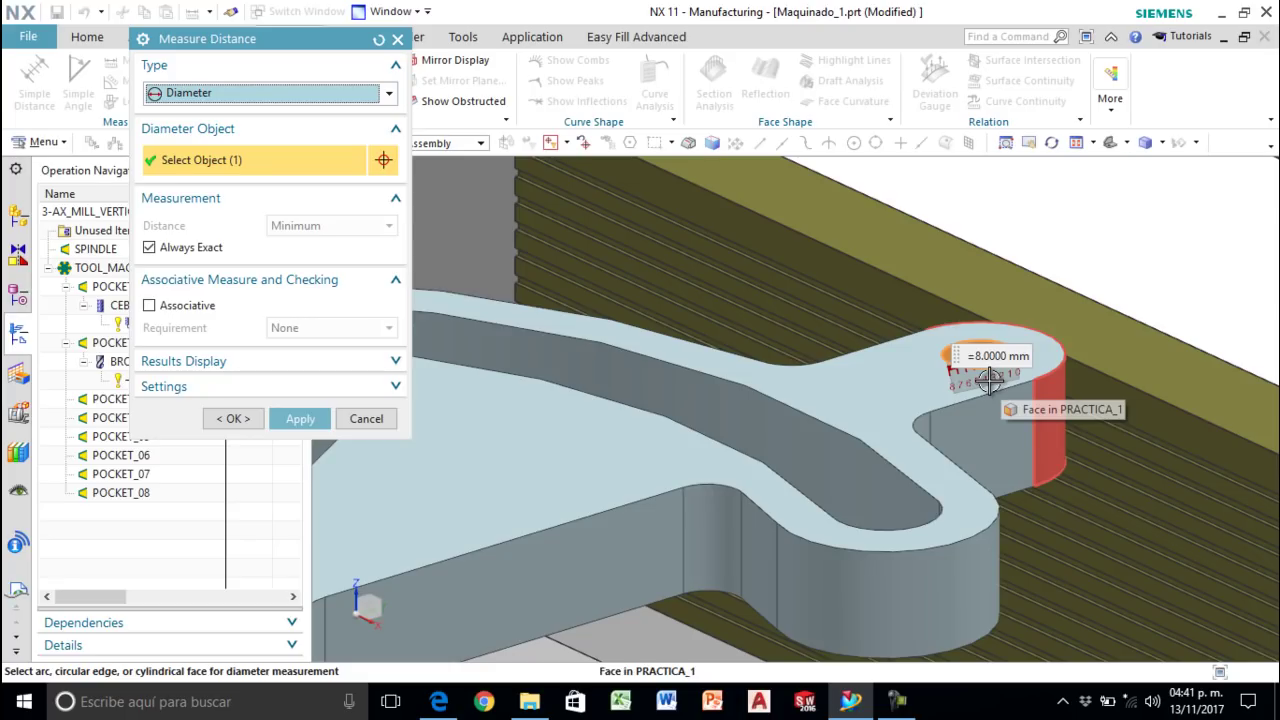
pyautogui.click(238, 419)
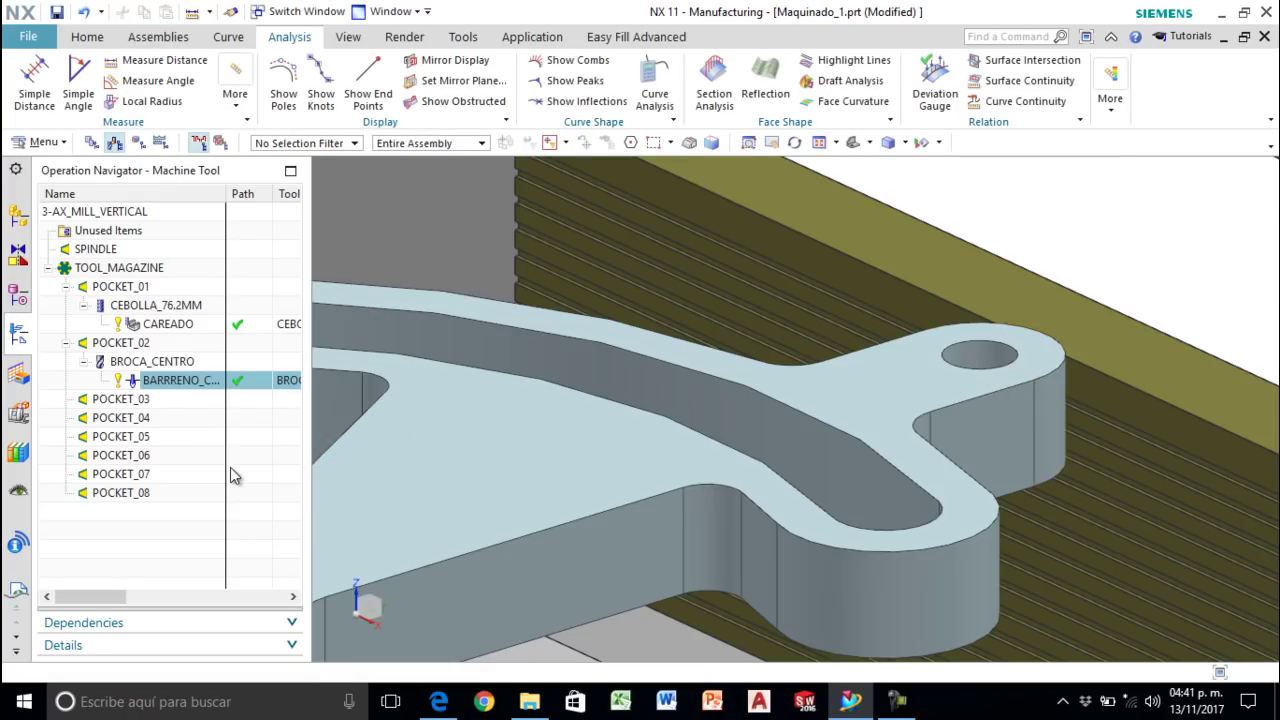
# Step: Create a standard drill named BROCA_8MM with an 8 mm diameter in POCKET_03
pyautogui.hotkey('ctrl', 'f')
pyautogui.scroll(1, 663, 397)
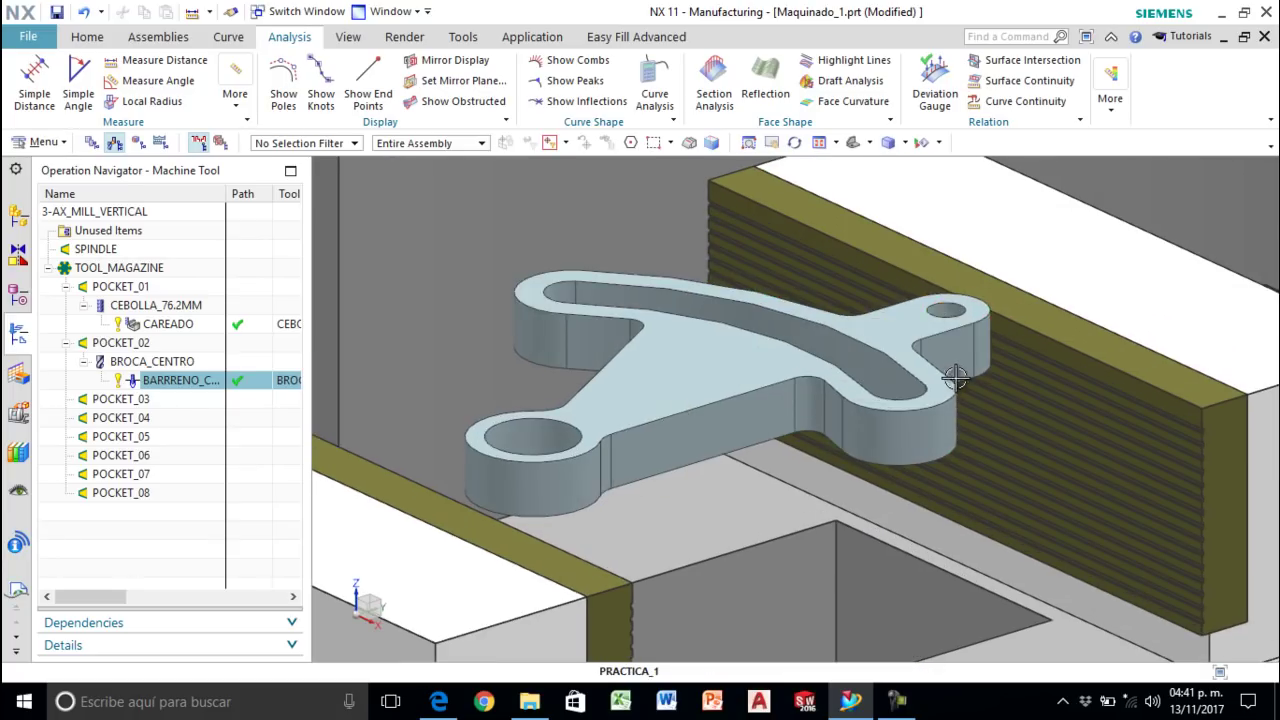
pyautogui.click(118, 400)
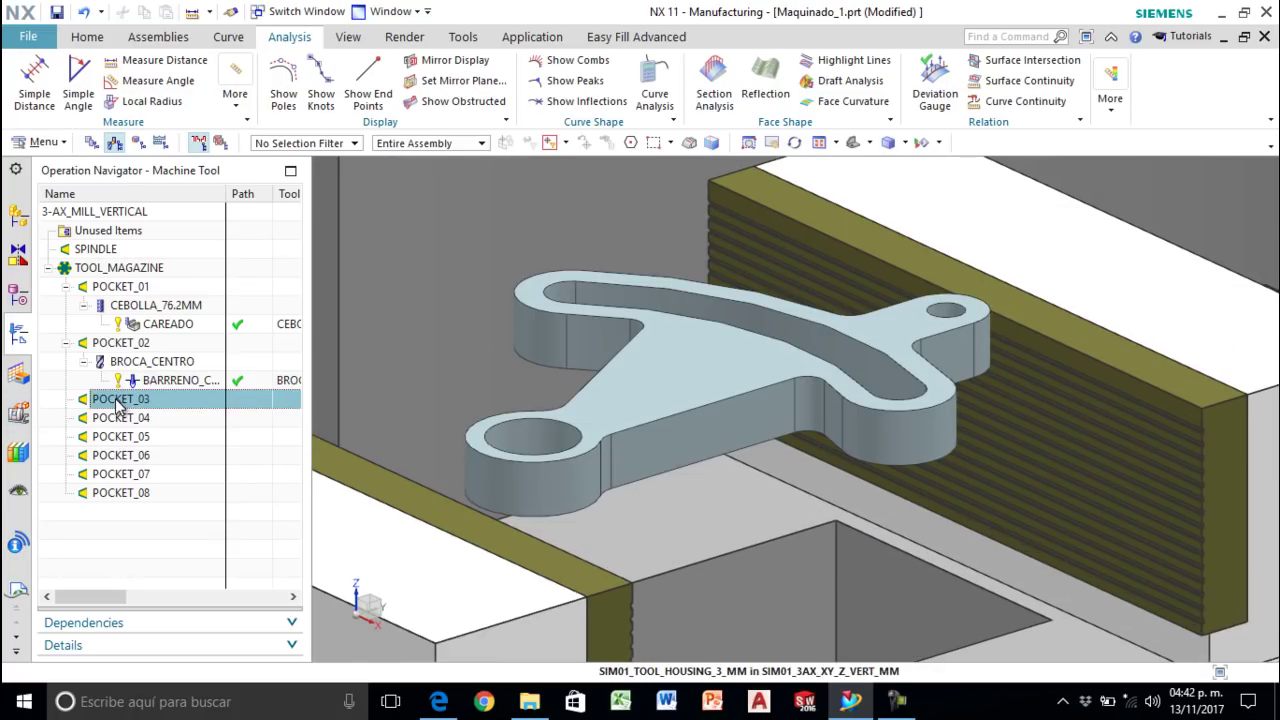
pyautogui.rightClick(118, 405)
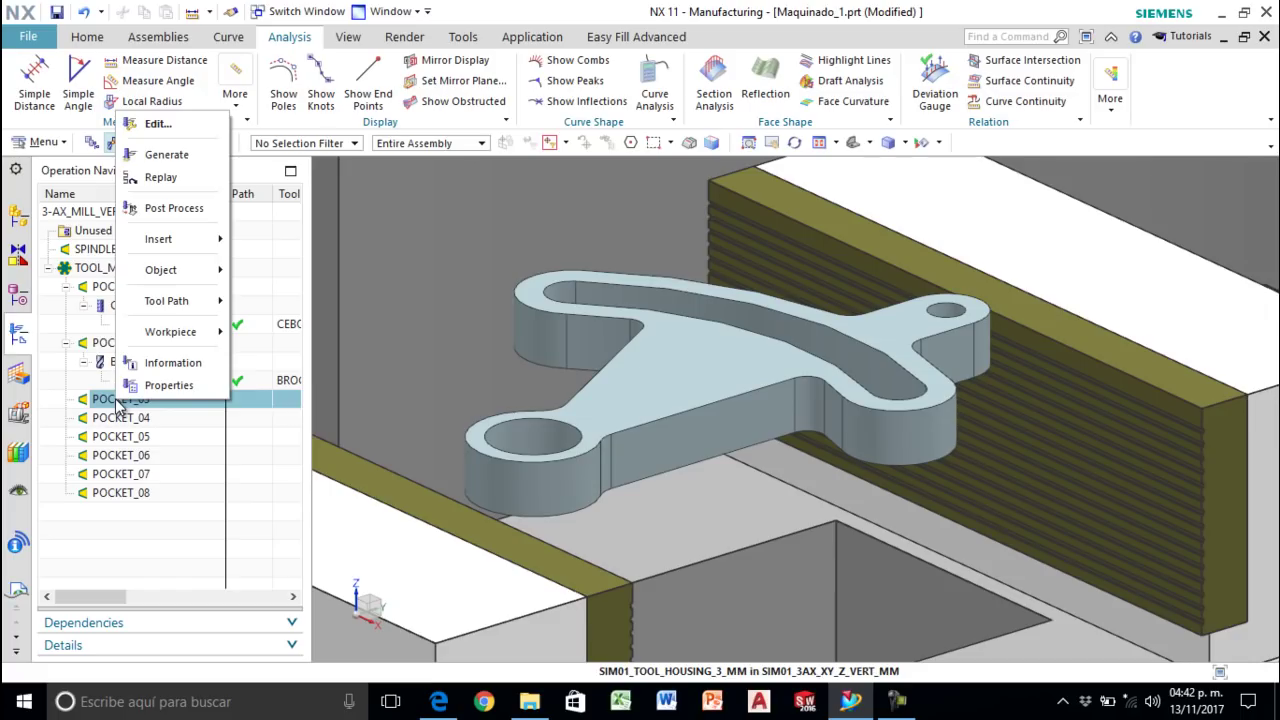
pyautogui.moveTo(176, 240)
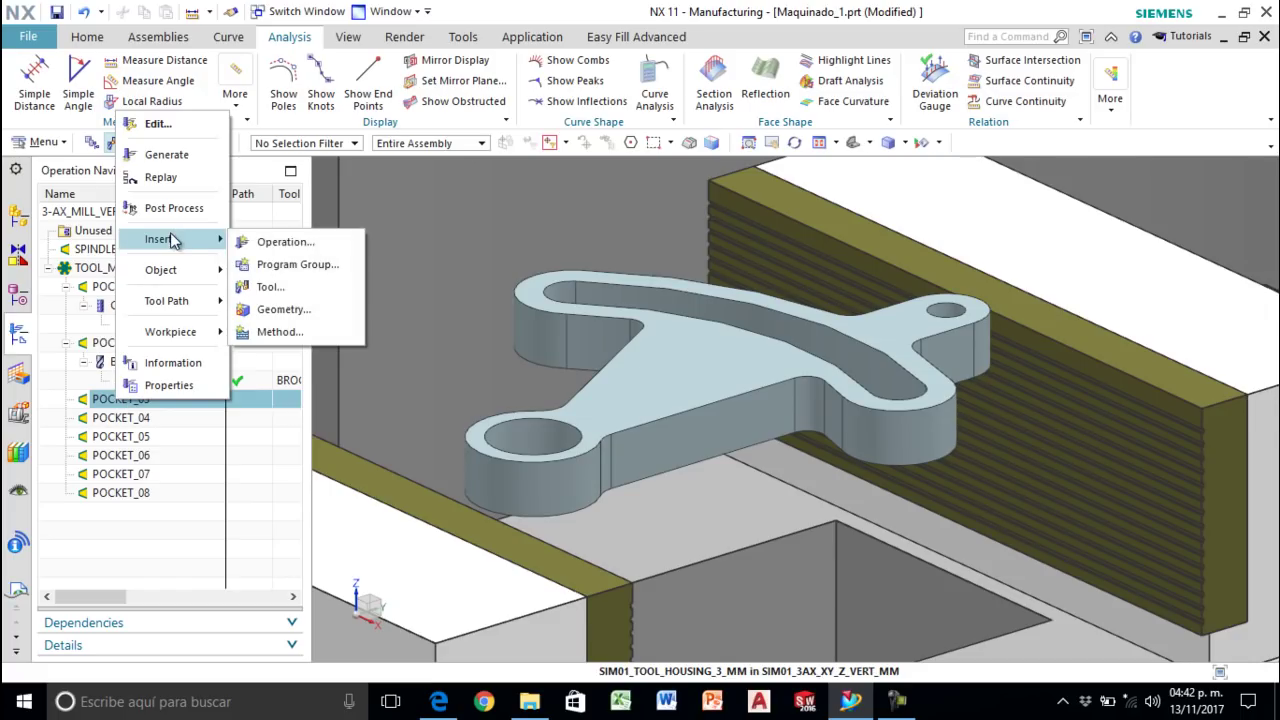
pyautogui.click(268, 287)
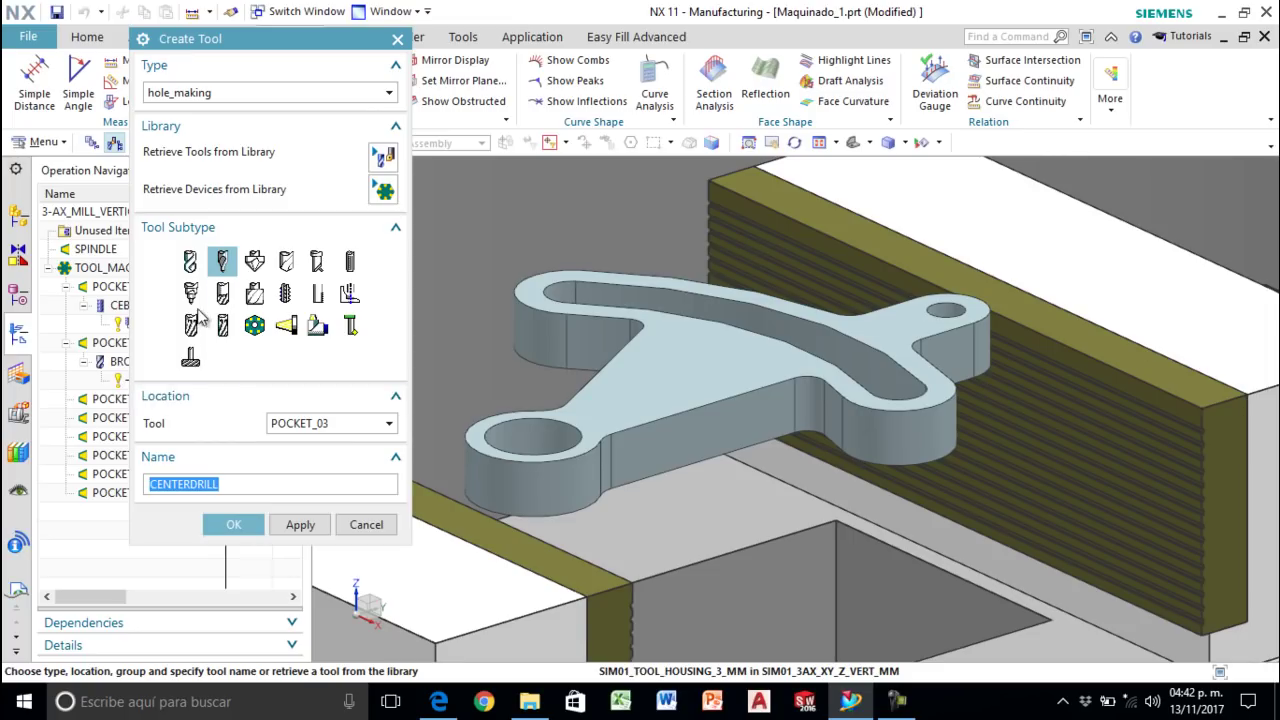
pyautogui.click(189, 262)
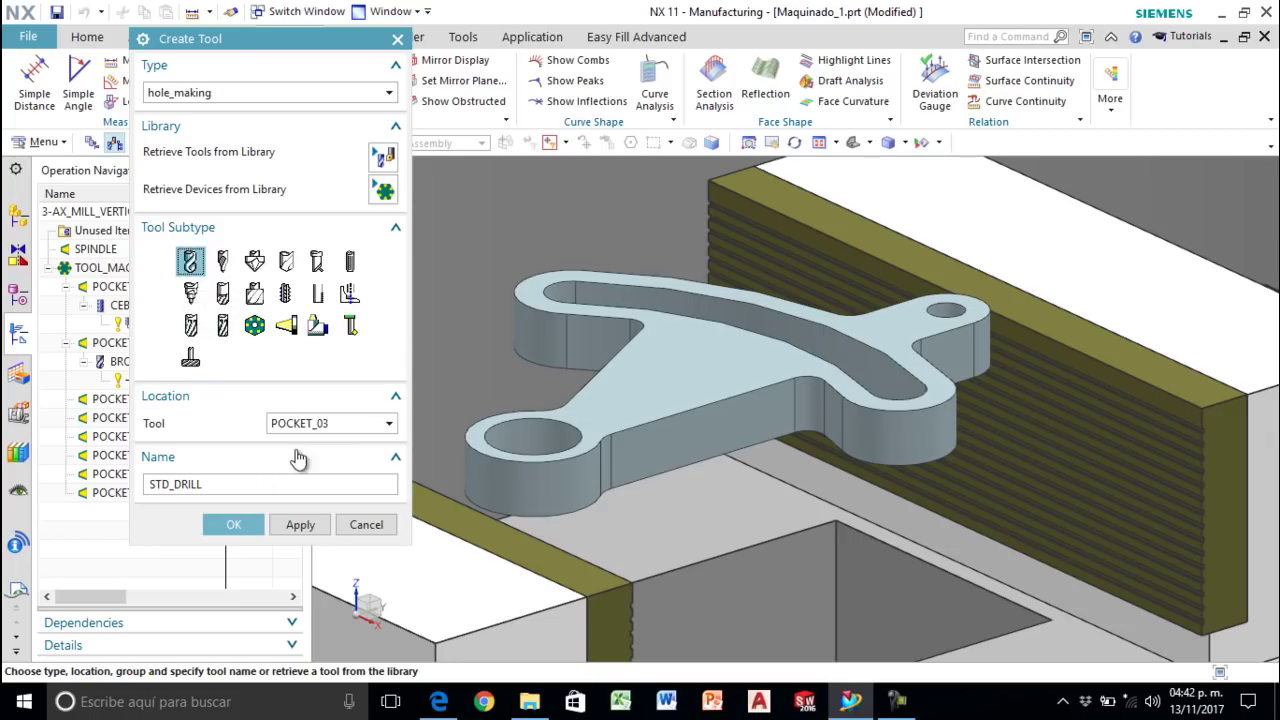
pyautogui.doubleClick(231, 484)
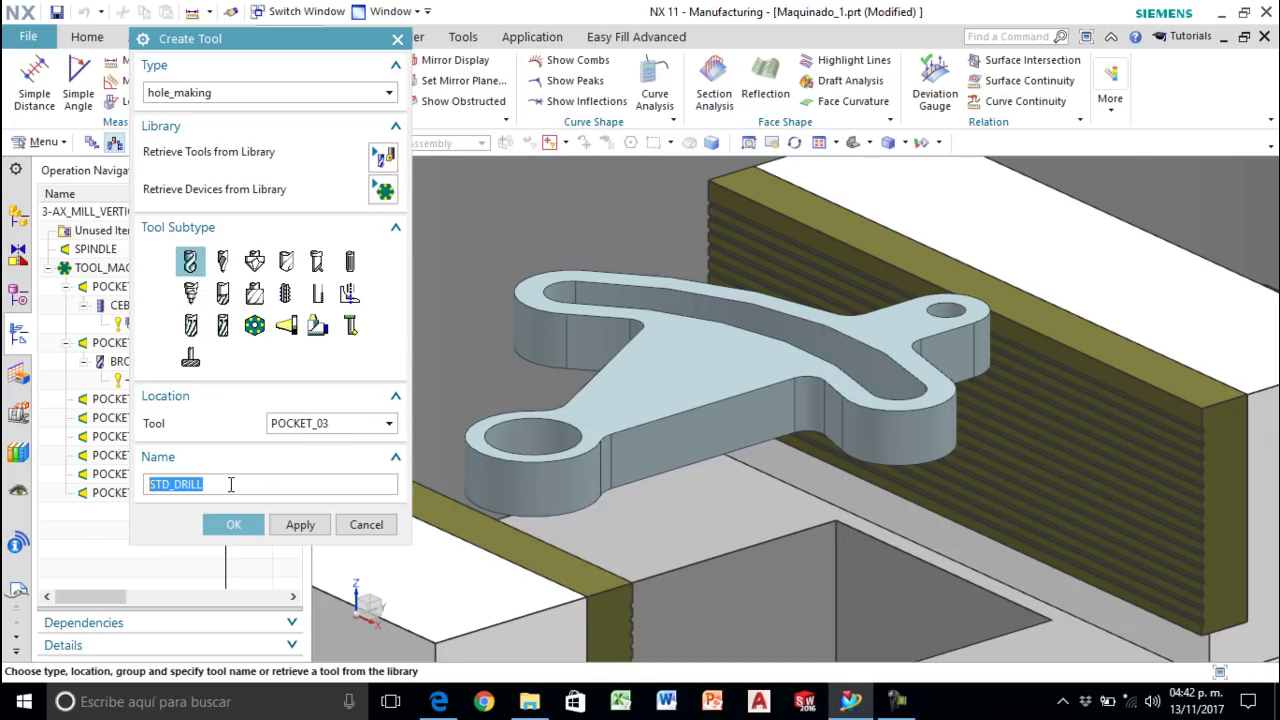
pyautogui.write('Br')
pyautogui.click(232, 524)
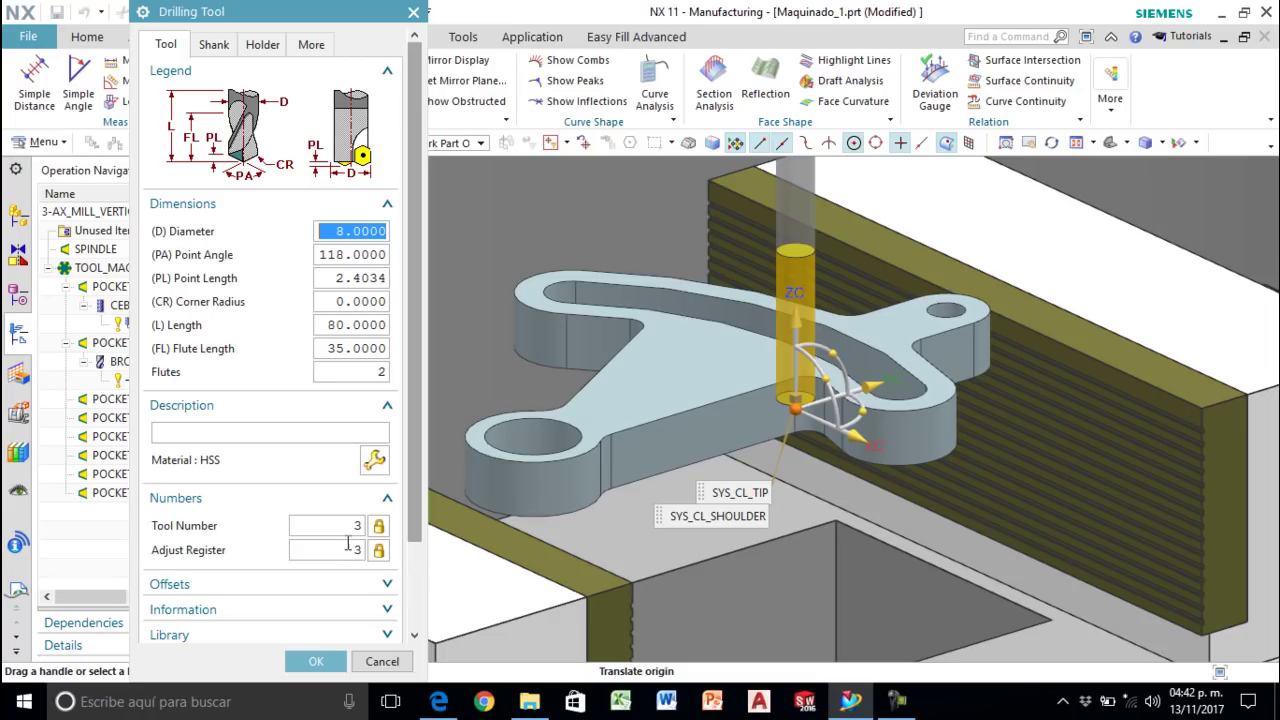
pyautogui.click(315, 661)
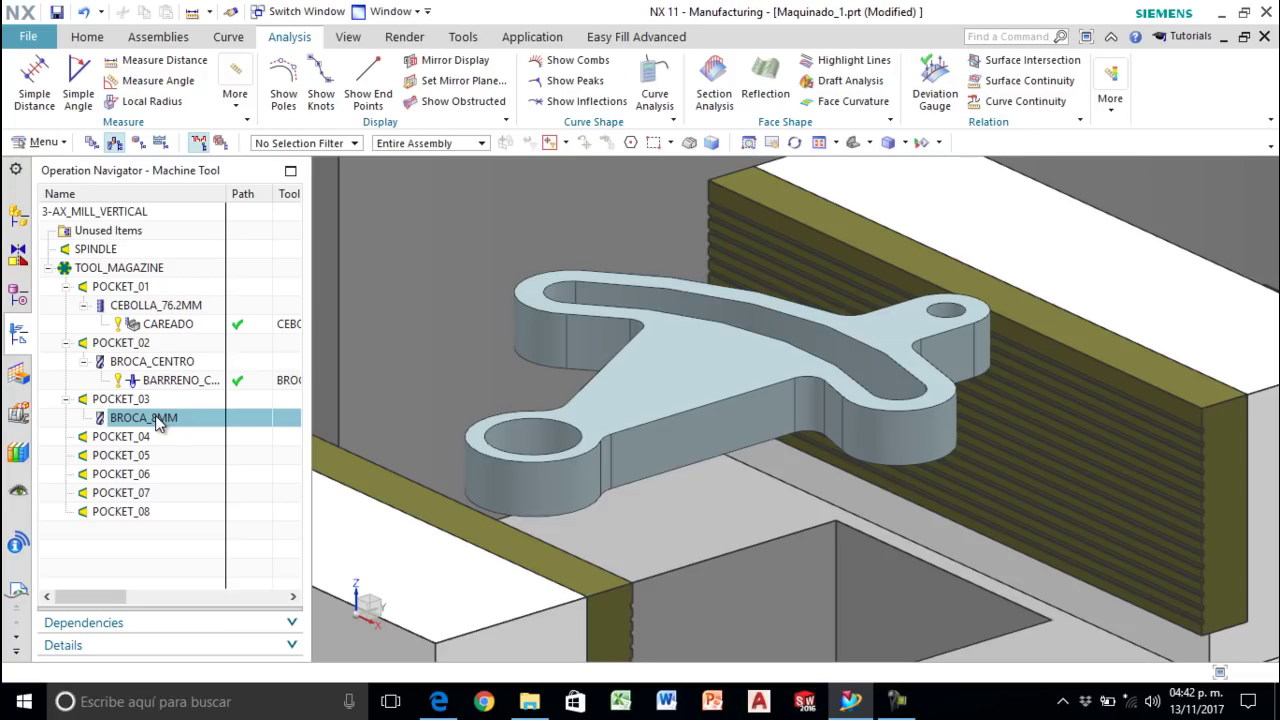
# Step: Create a Drilling operation named Barreno_8mm that uses the BROCA_8MM tool
pyautogui.rightClick(155, 415)
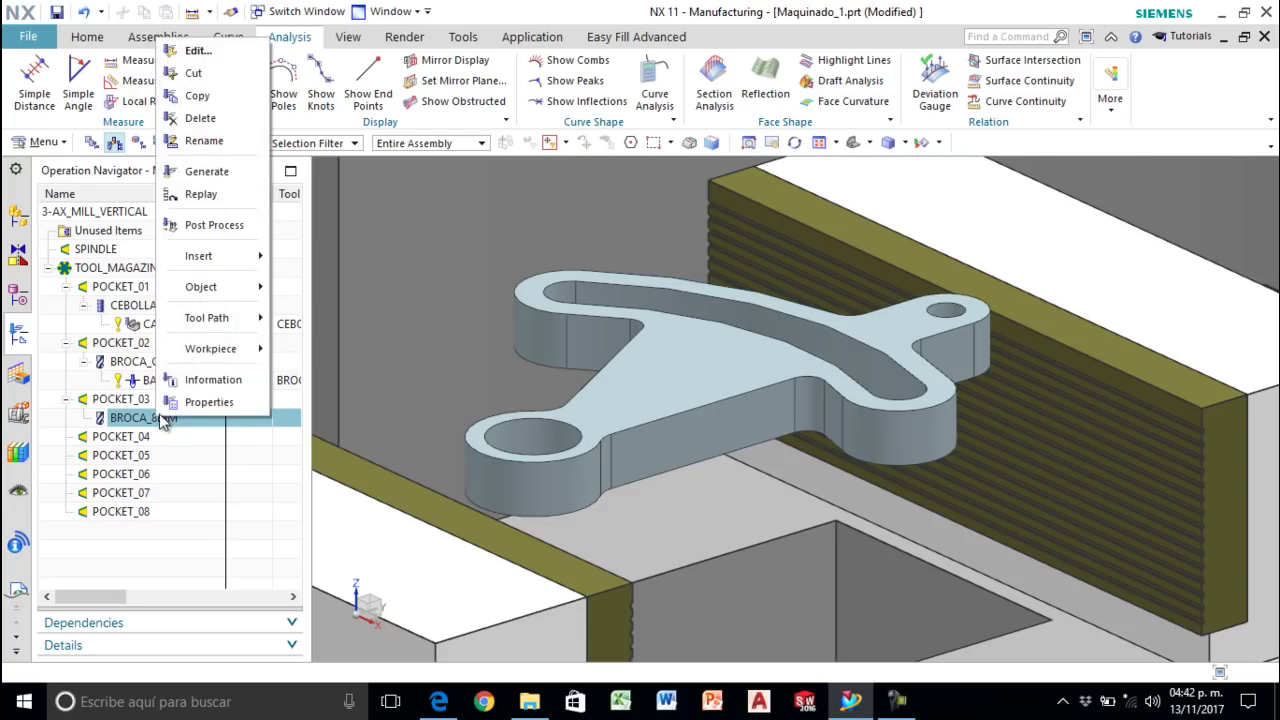
pyautogui.moveTo(208, 257)
pyautogui.click(323, 260)
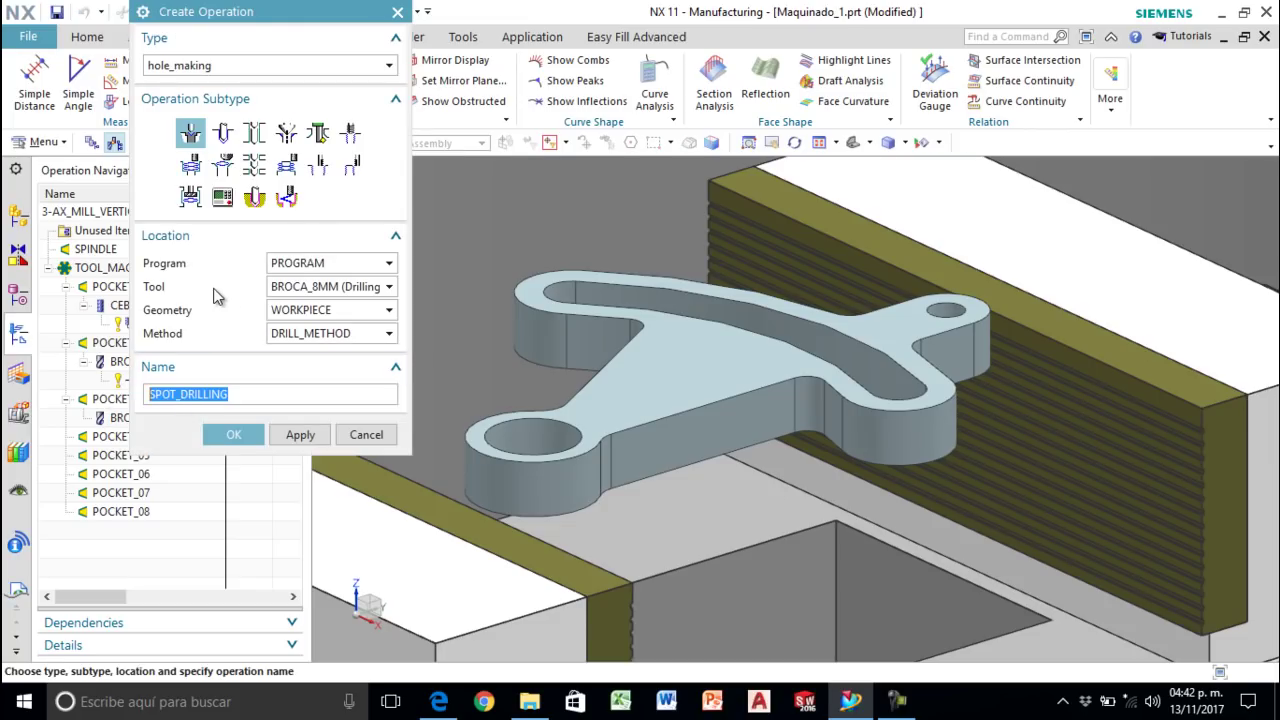
pyautogui.click(224, 137)
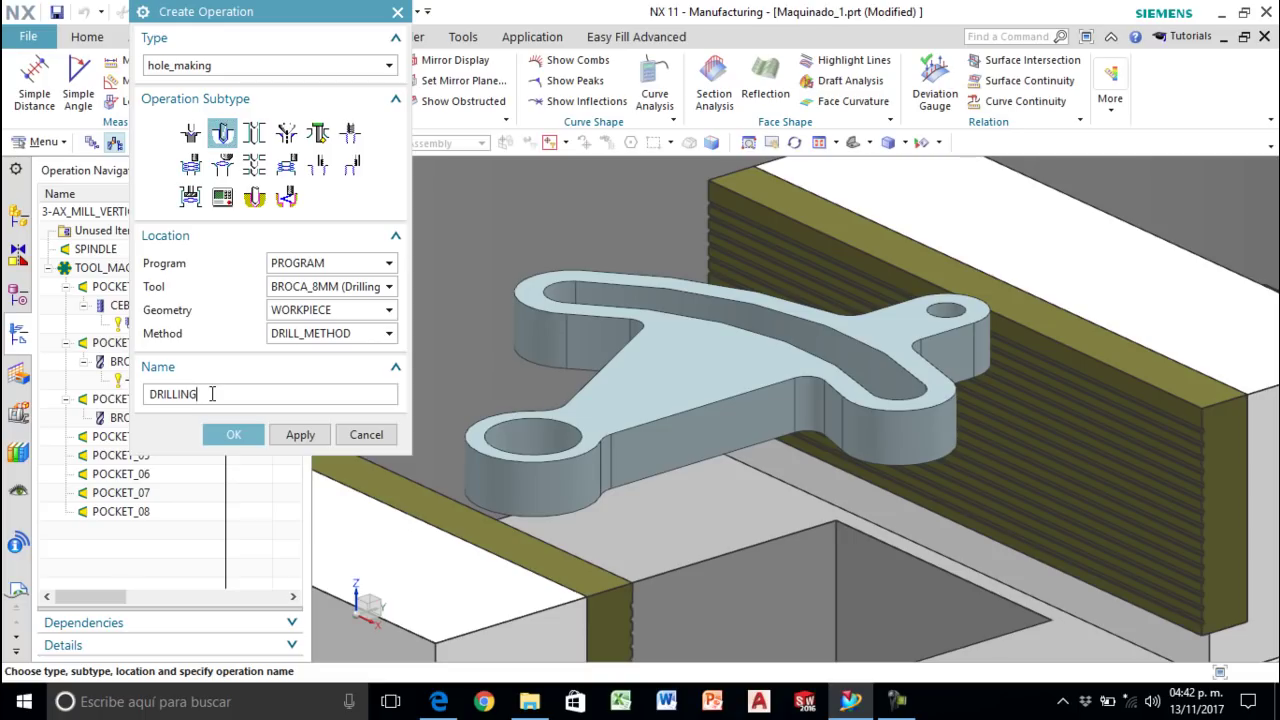
pyautogui.doubleClick(208, 391)
pyautogui.write('Barreno_8mm')
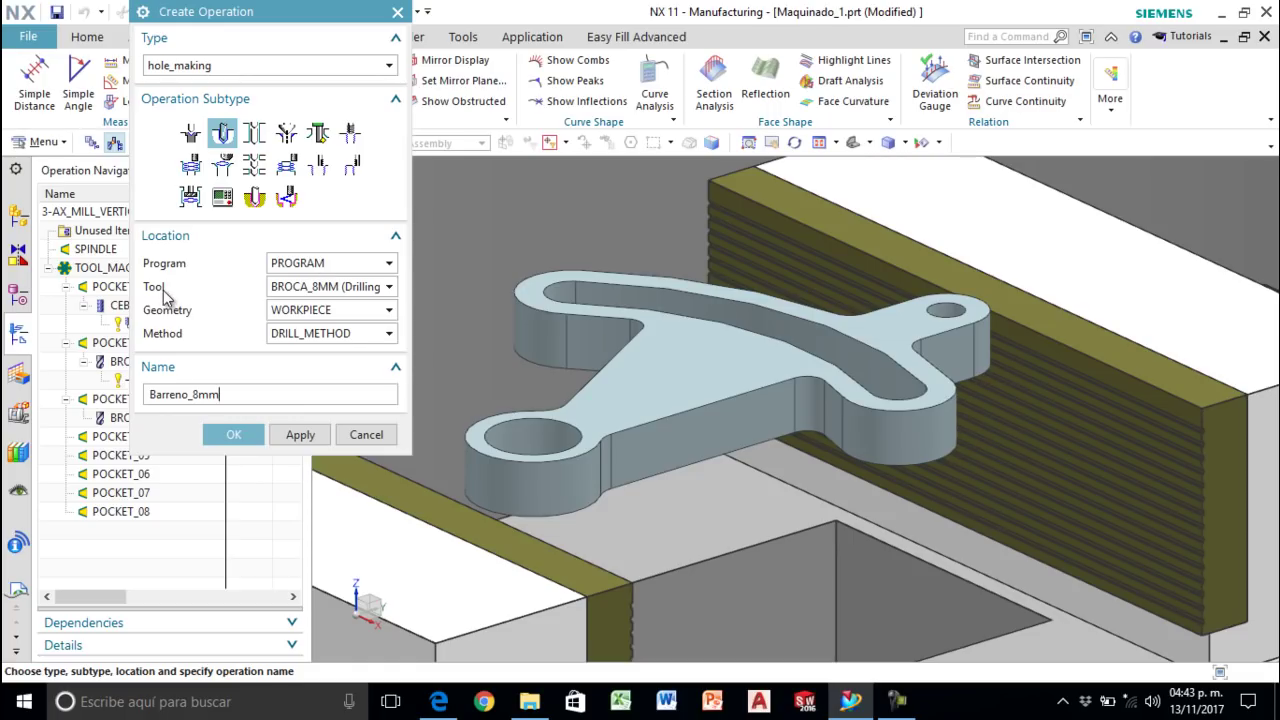
pyautogui.click(234, 436)
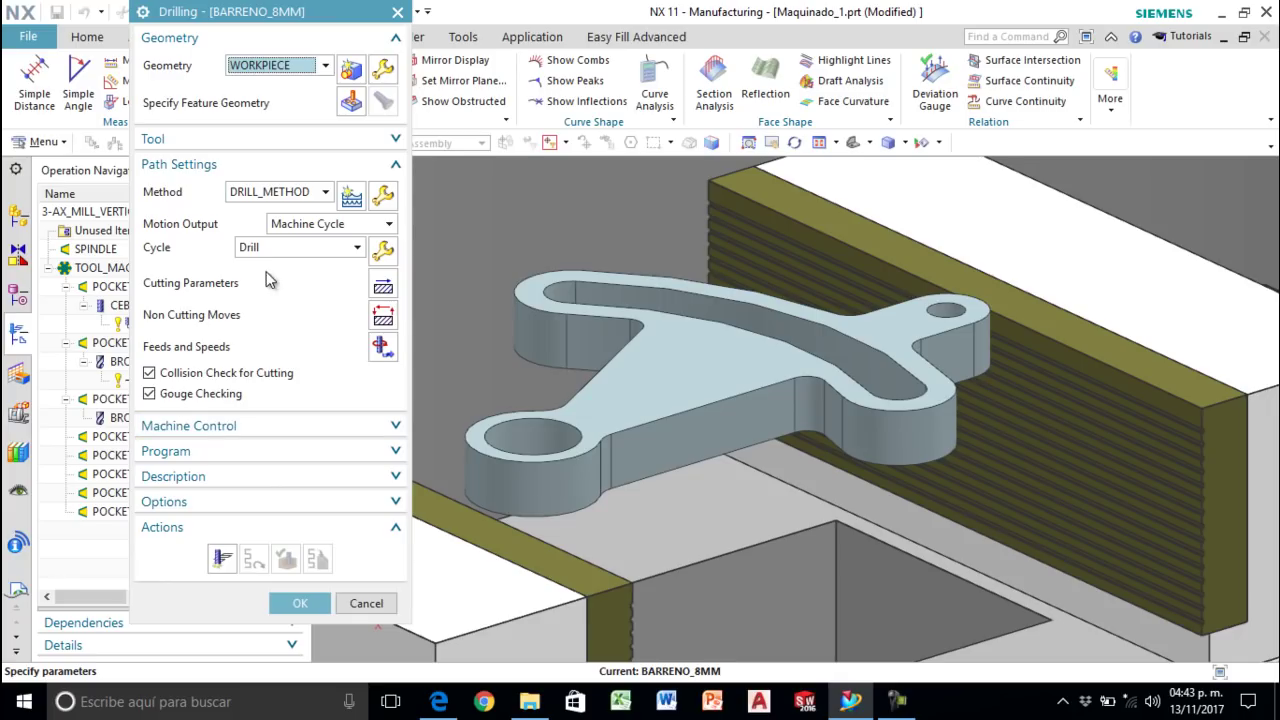
# Step: Specify the small hole and the large hole of the part as the feature geometry of the drilling operation
pyautogui.click(351, 101)
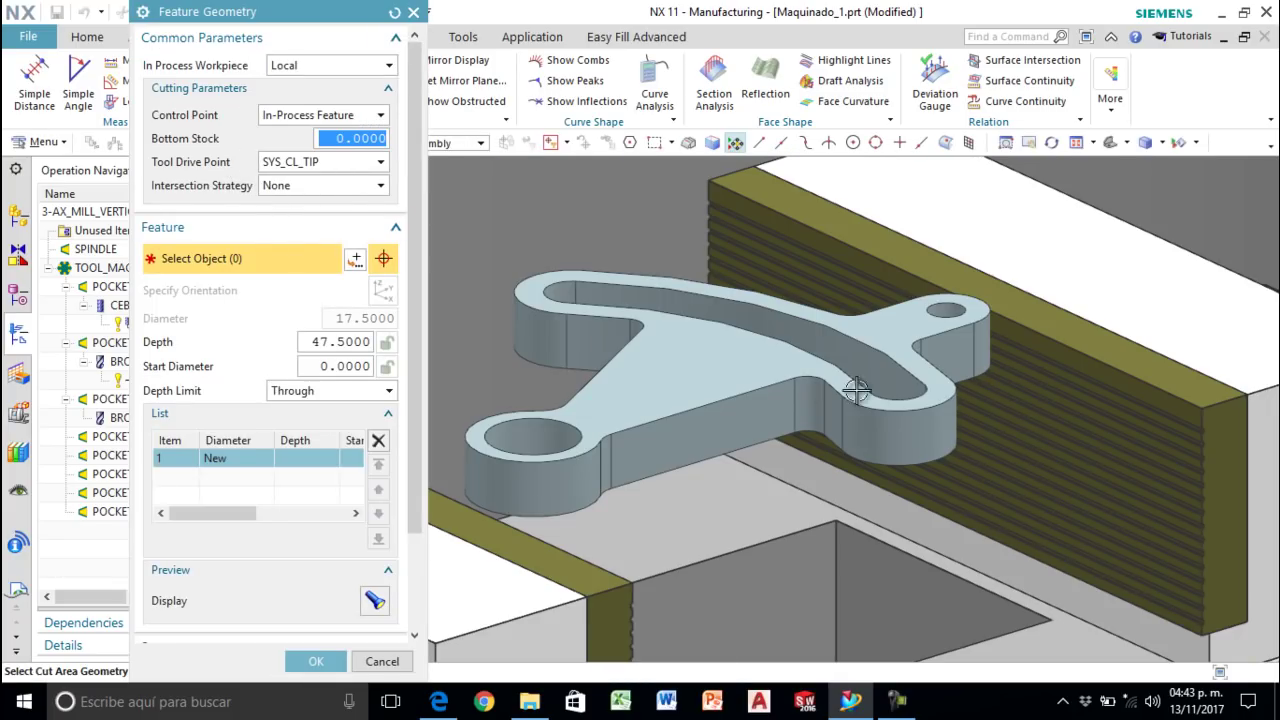
pyautogui.scroll(2, 962, 305)
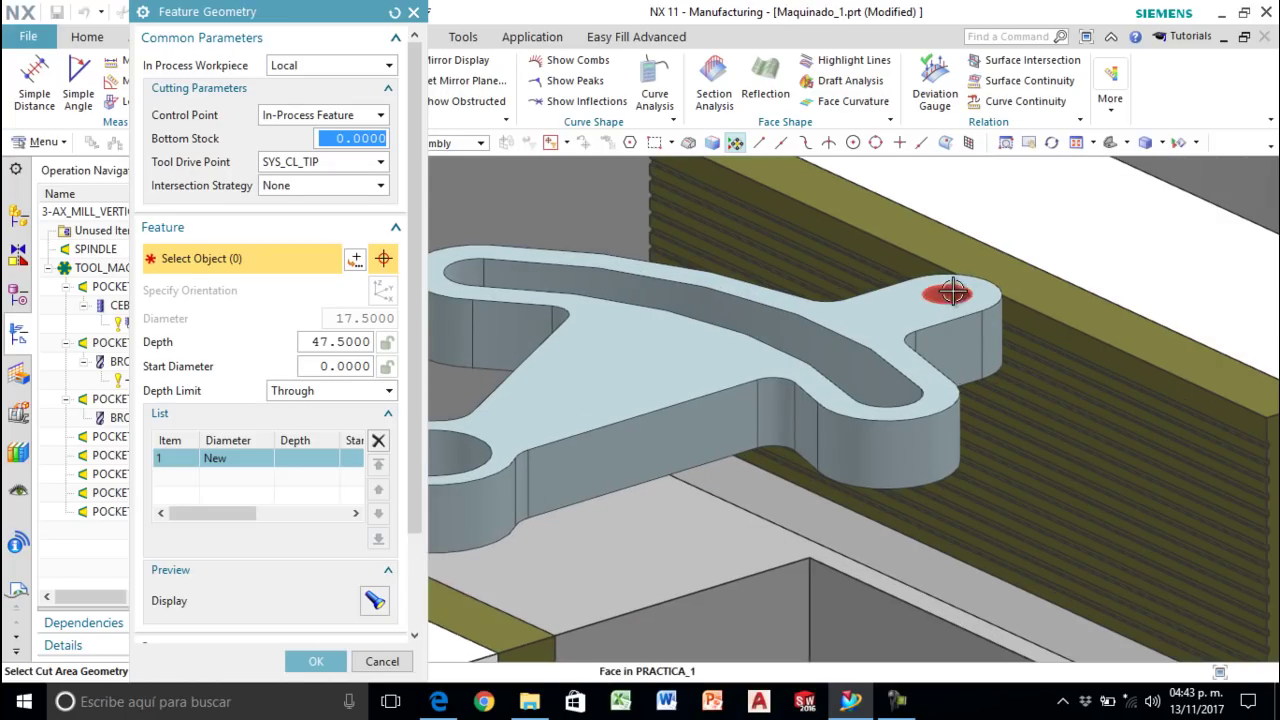
pyautogui.click(945, 293)
pyautogui.scroll(-2, 962, 365)
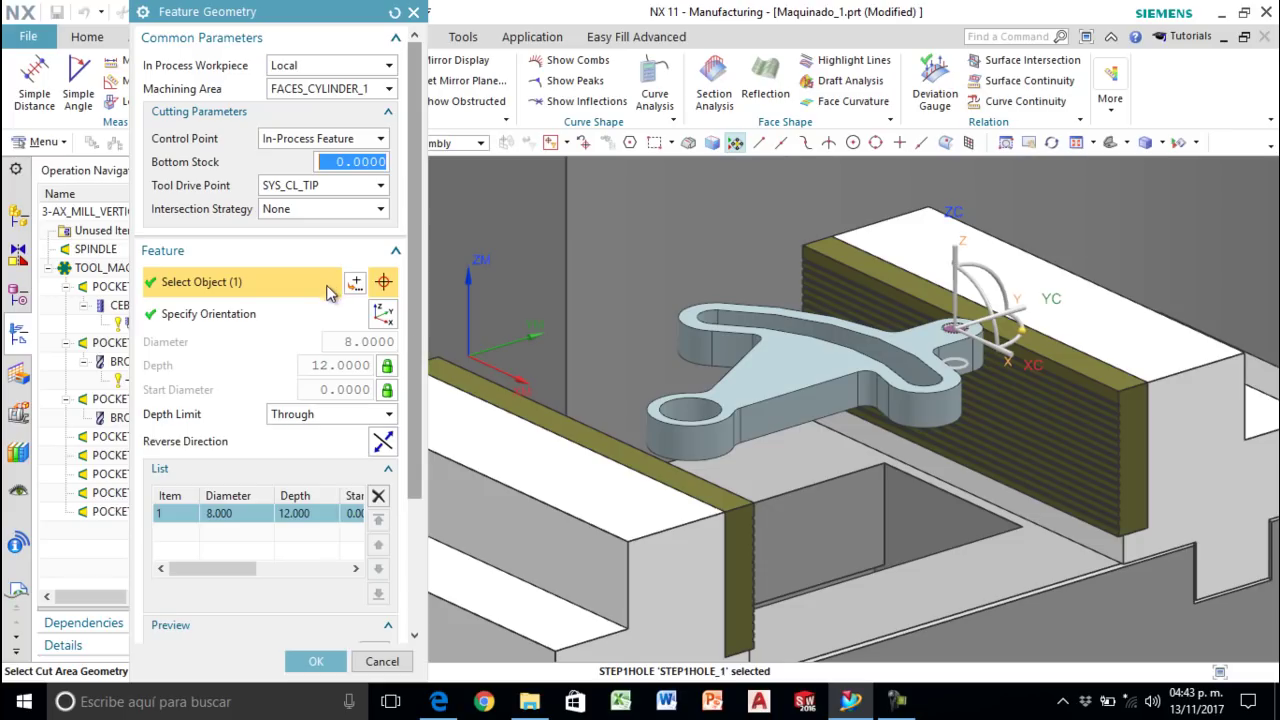
pyautogui.click(698, 402)
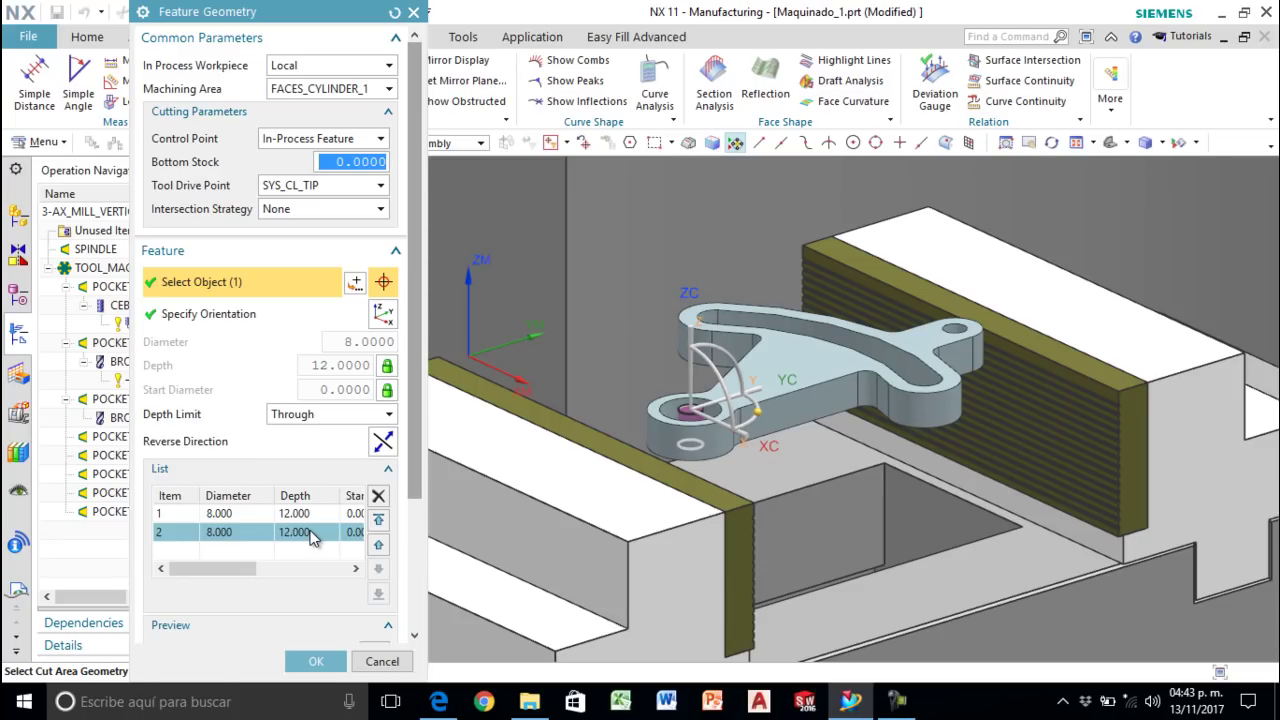
pyautogui.click(312, 661)
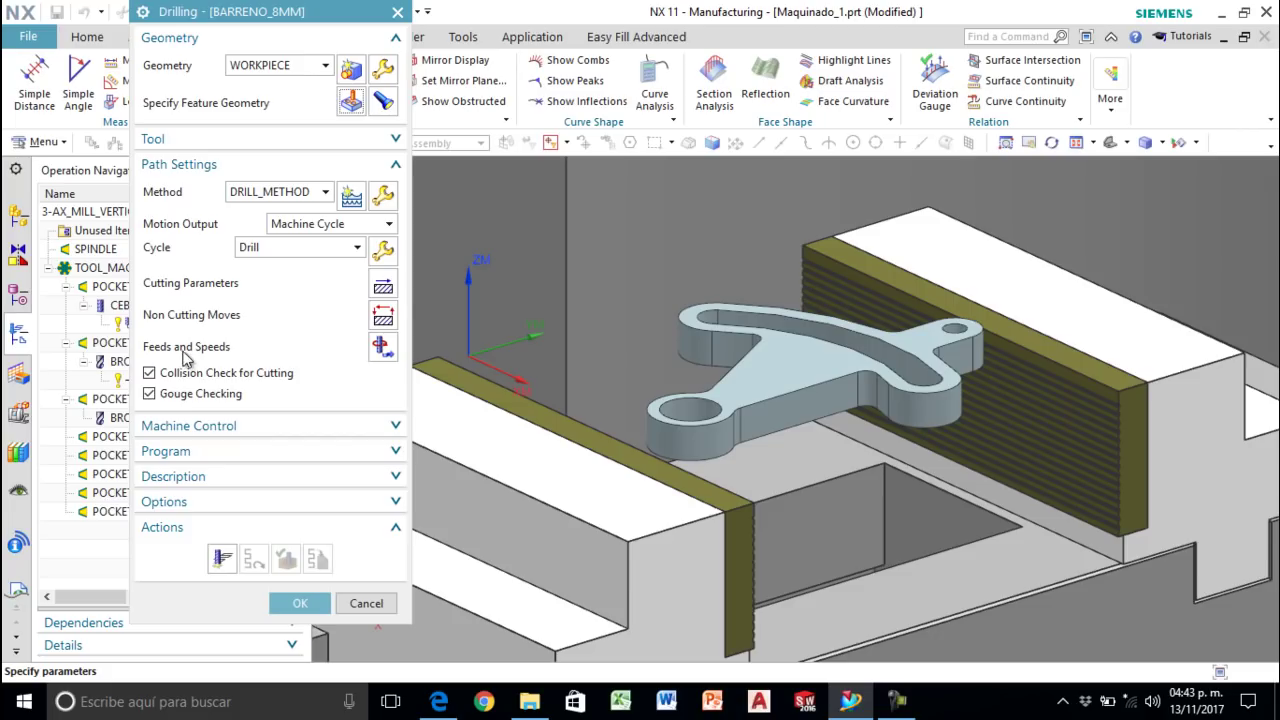
# Step: Reset the drilling operation's feeds and speeds from the table and generate its tool path
pyautogui.click(381, 347)
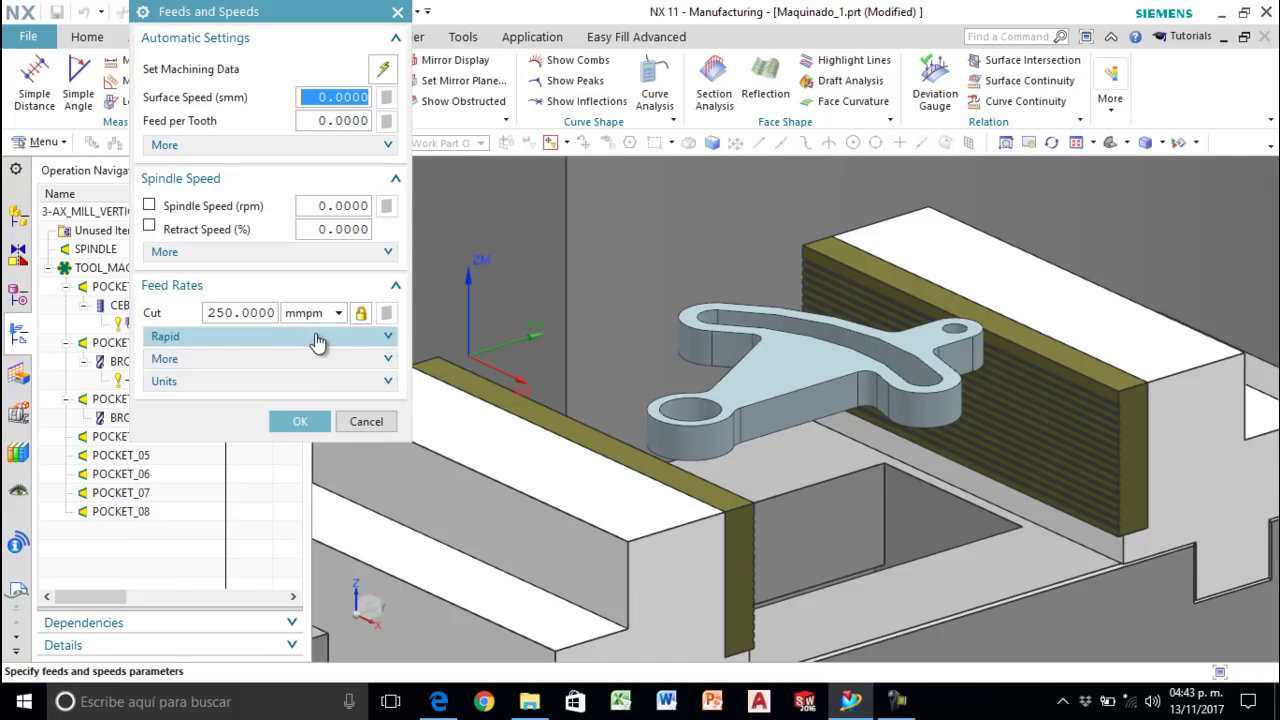
pyautogui.click(374, 175)
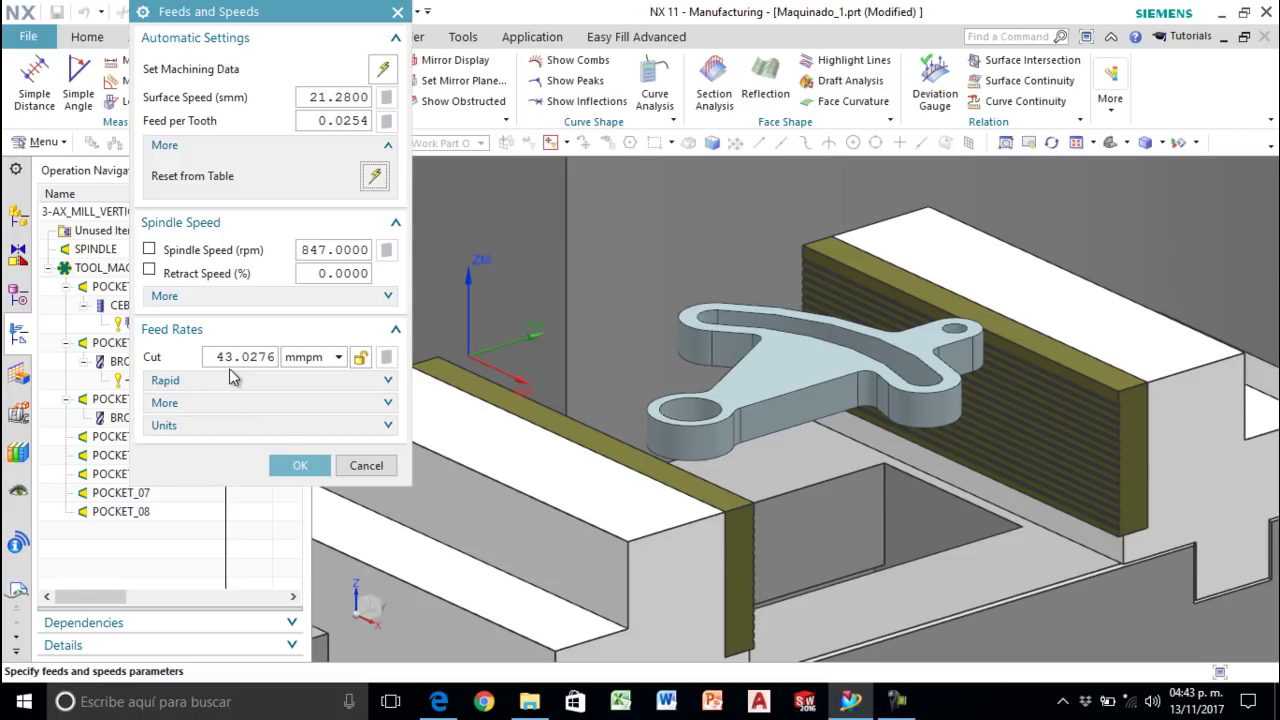
pyautogui.click(300, 465)
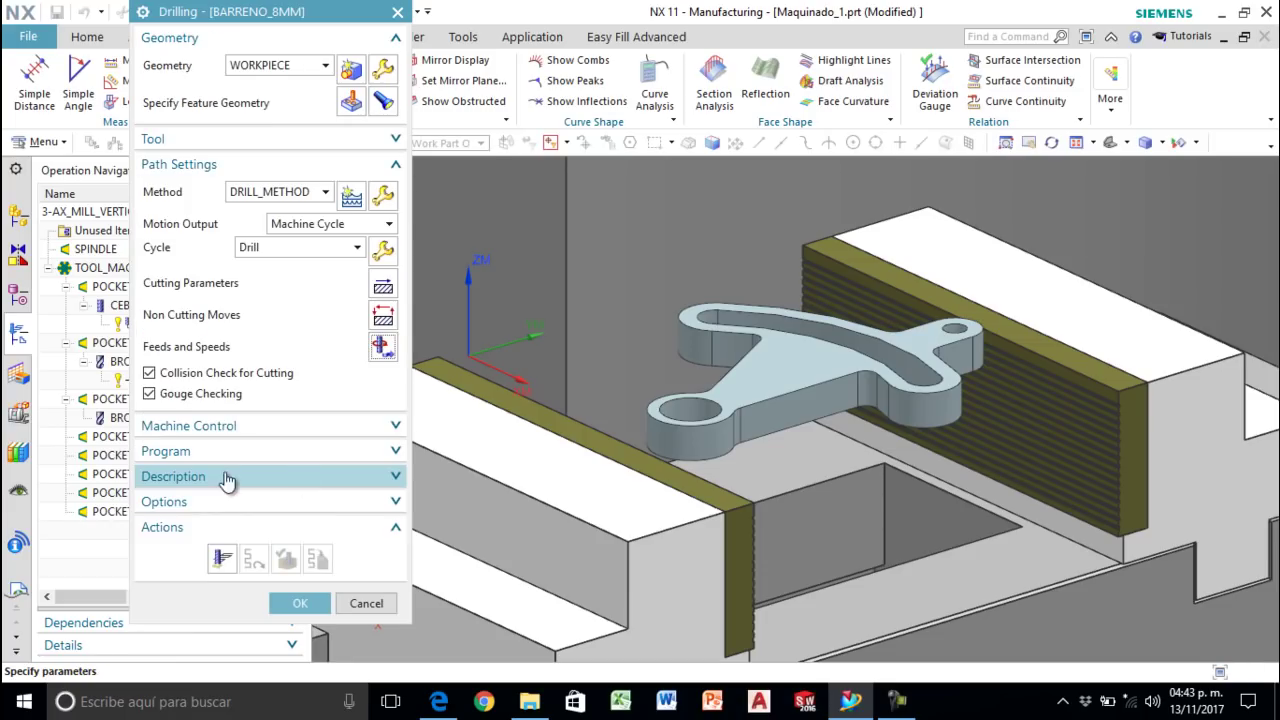
pyautogui.click(222, 558)
pyautogui.middleClick(224, 560)
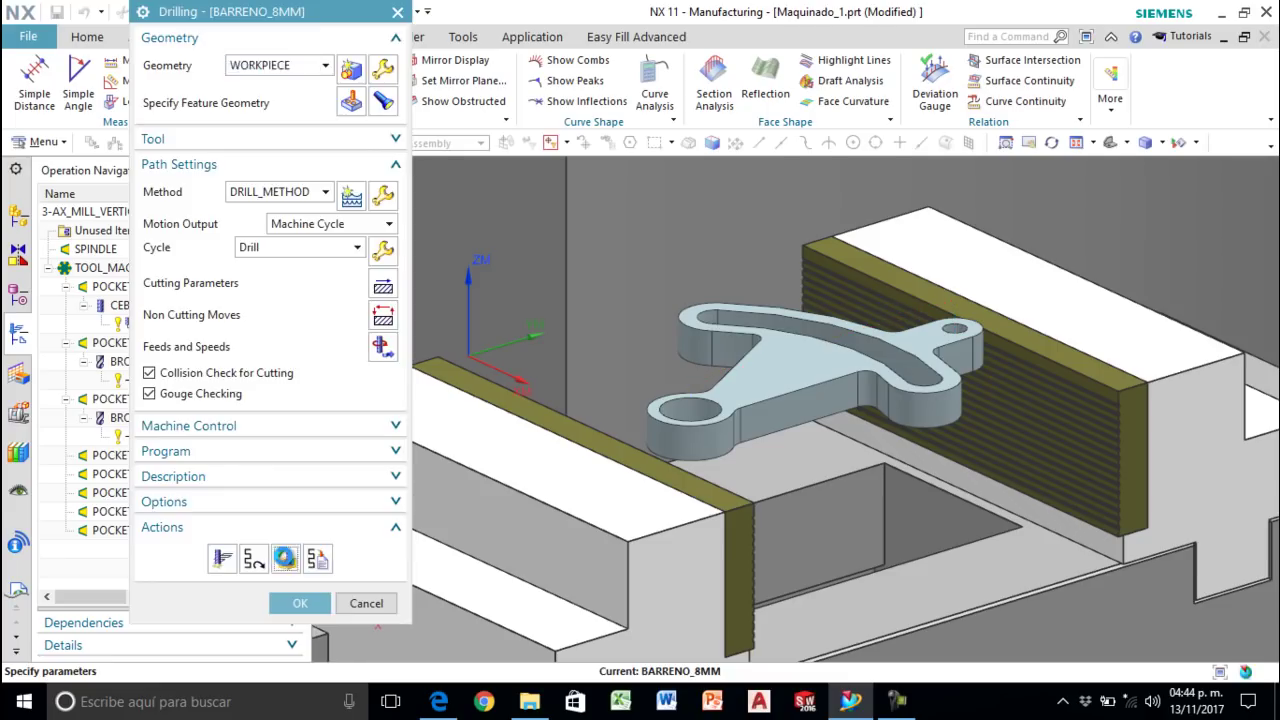
# Step: Verify the drilling tool path with a 3D Dynamic simulation at animation speed 1 and close the visualization
pyautogui.click(285, 558)
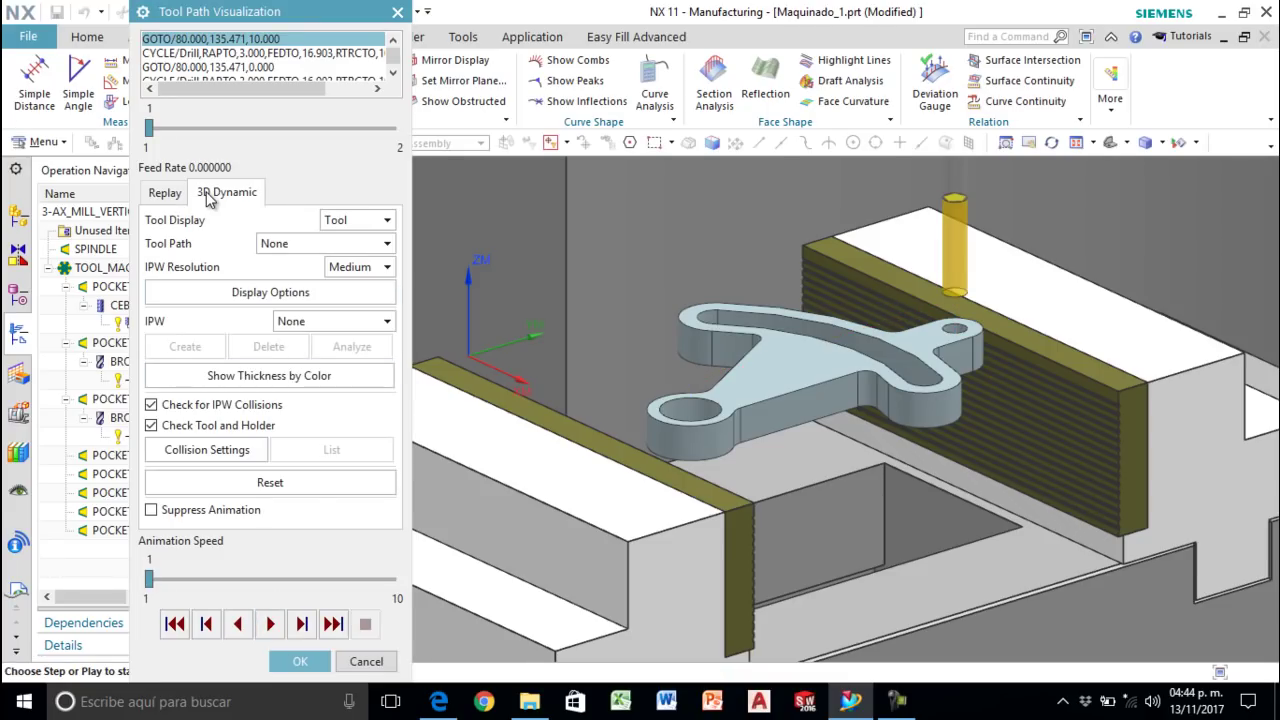
pyautogui.click(270, 624)
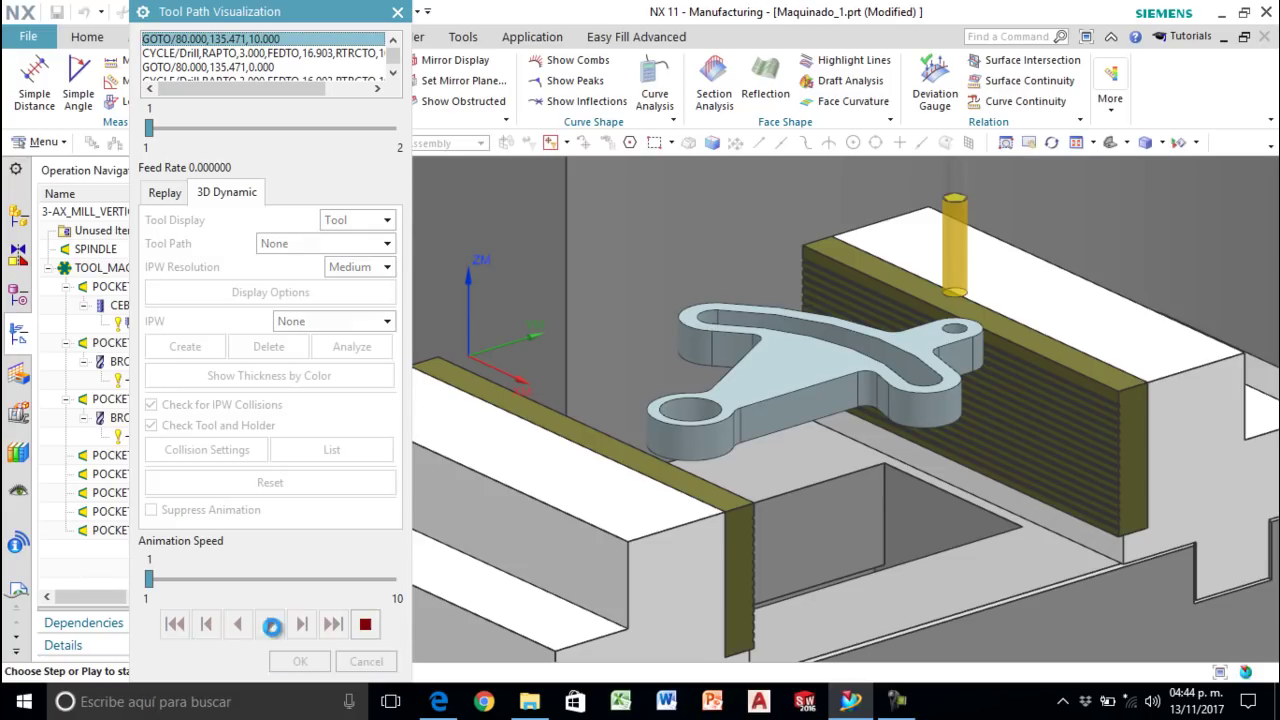
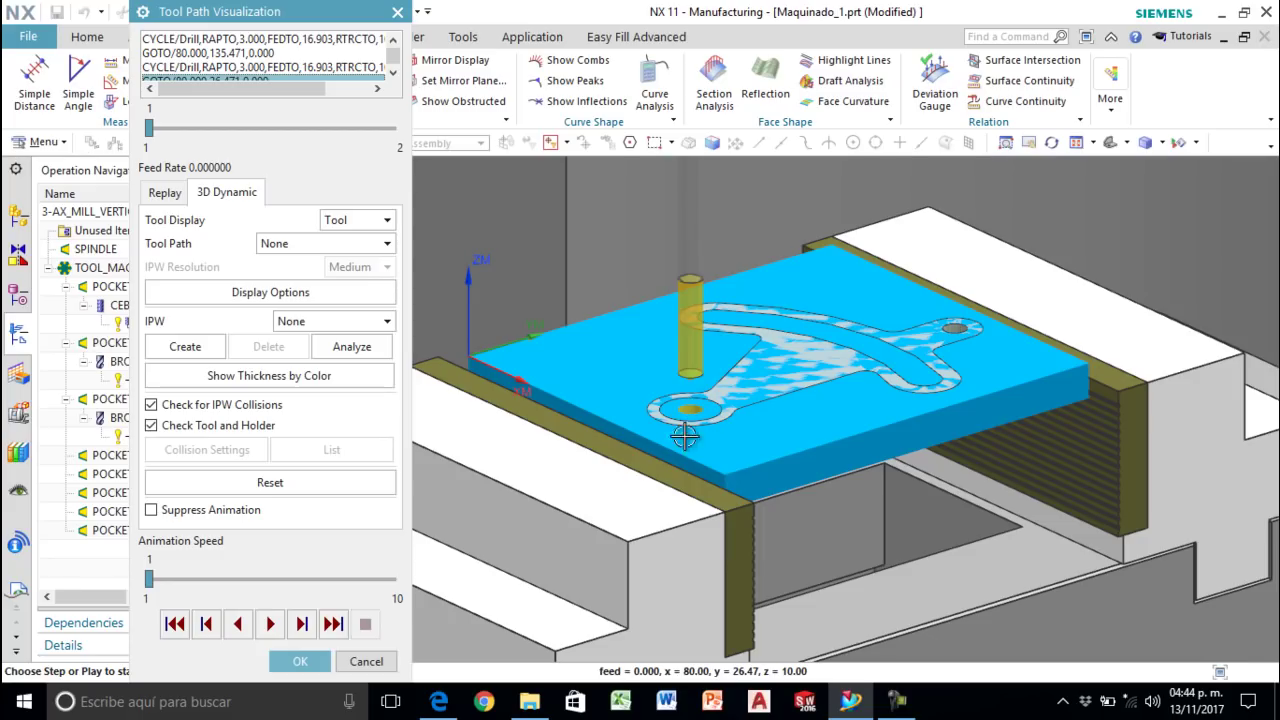
pyautogui.click(300, 661)
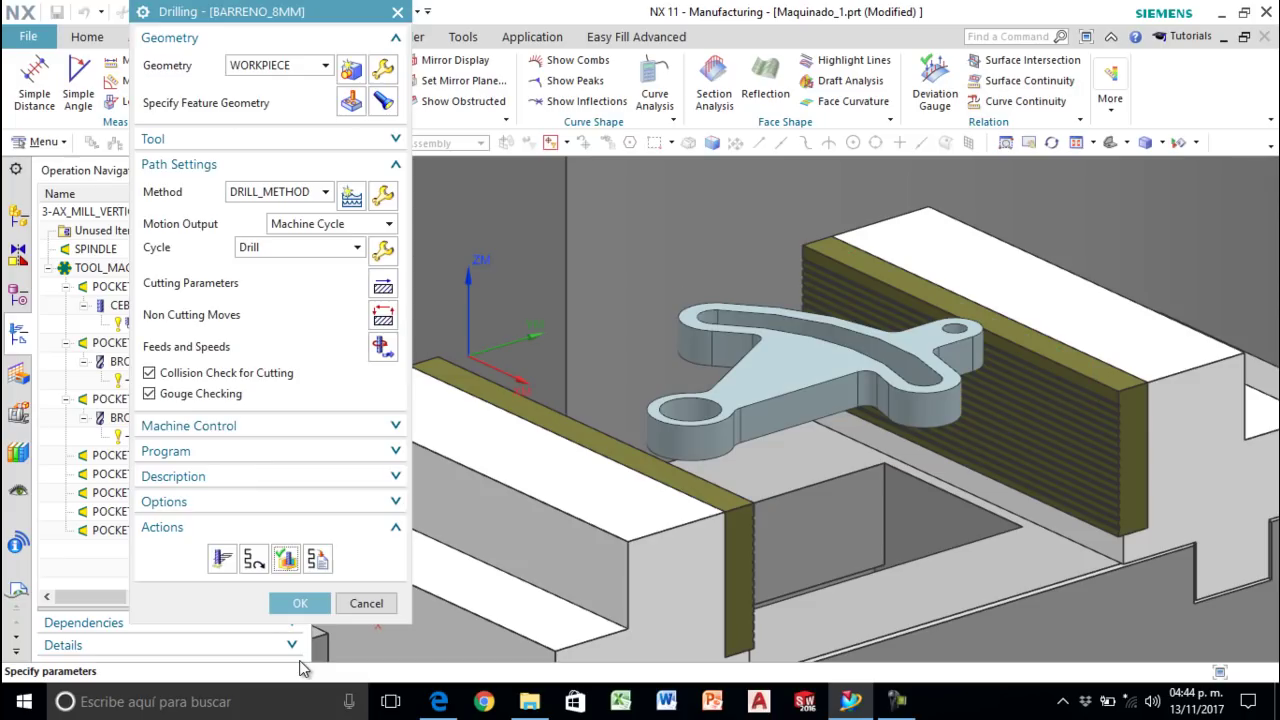
# Step: Accept the drilling operation and create a mill_planar tool of subtype MILL named Cortador_6.35mm in POCKET_04
pyautogui.click(292, 603)
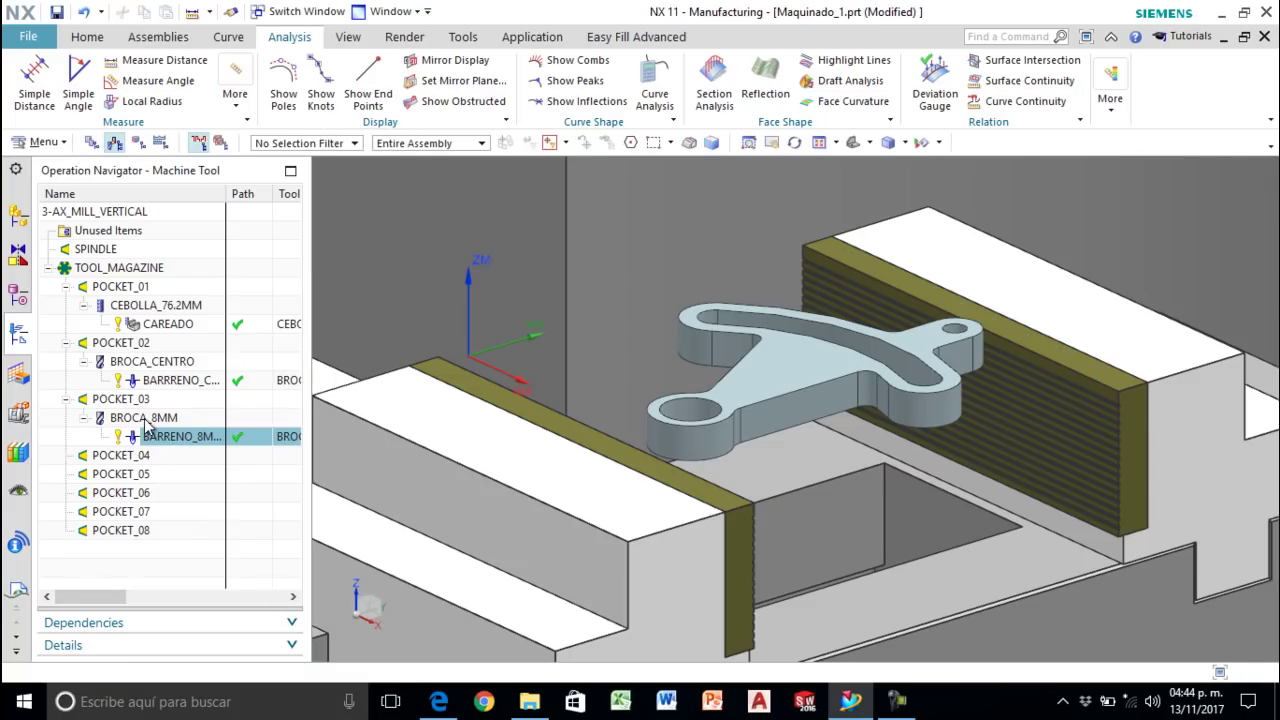
pyautogui.click(137, 458)
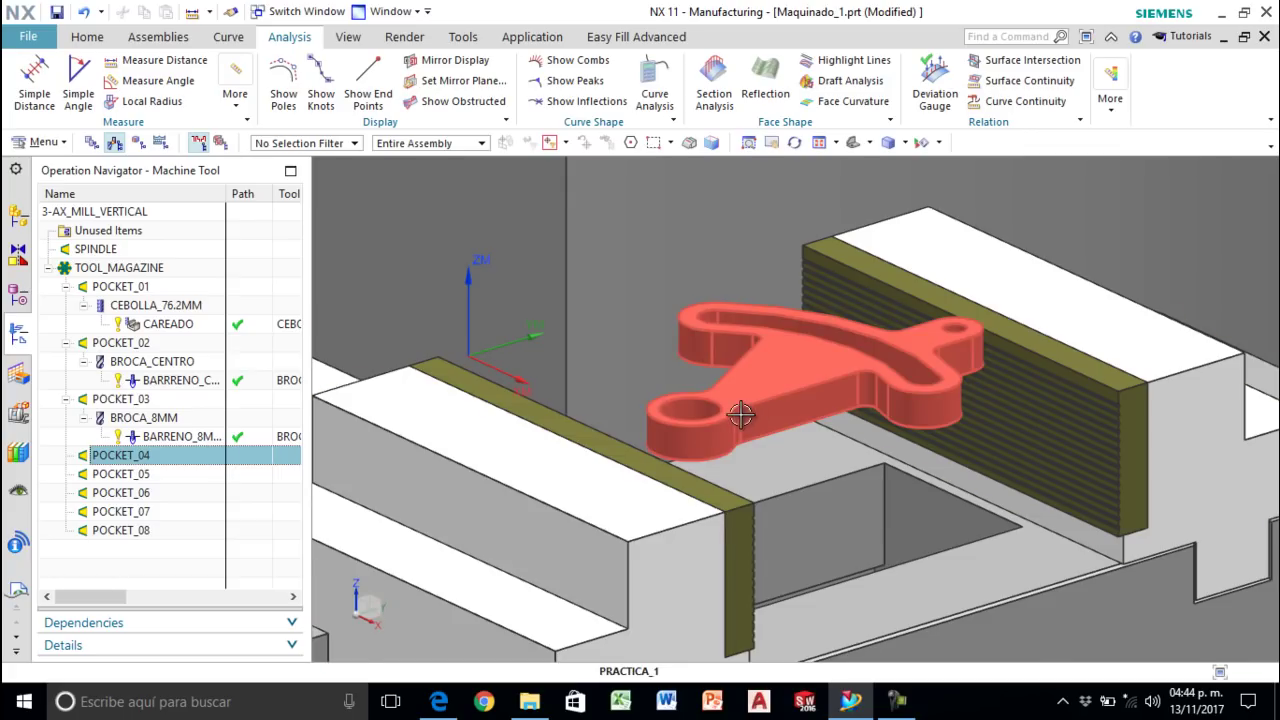
pyautogui.scroll(3, 741, 415)
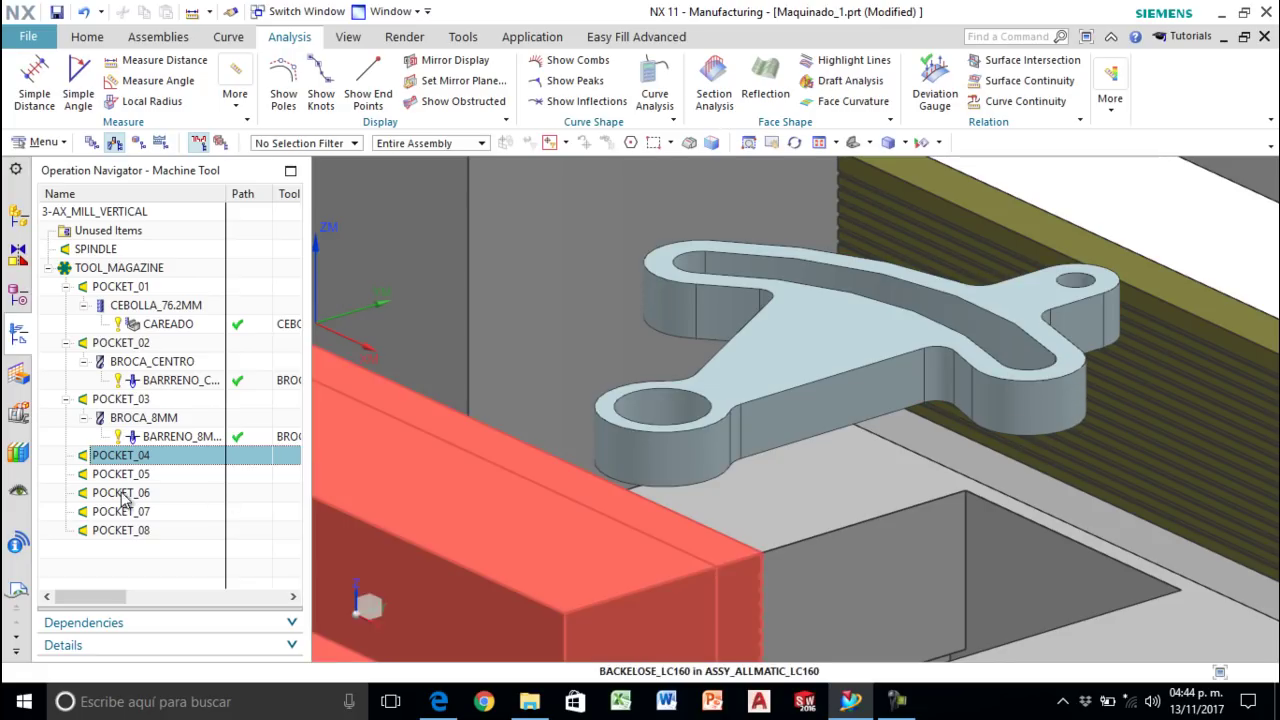
pyautogui.rightClick(115, 462)
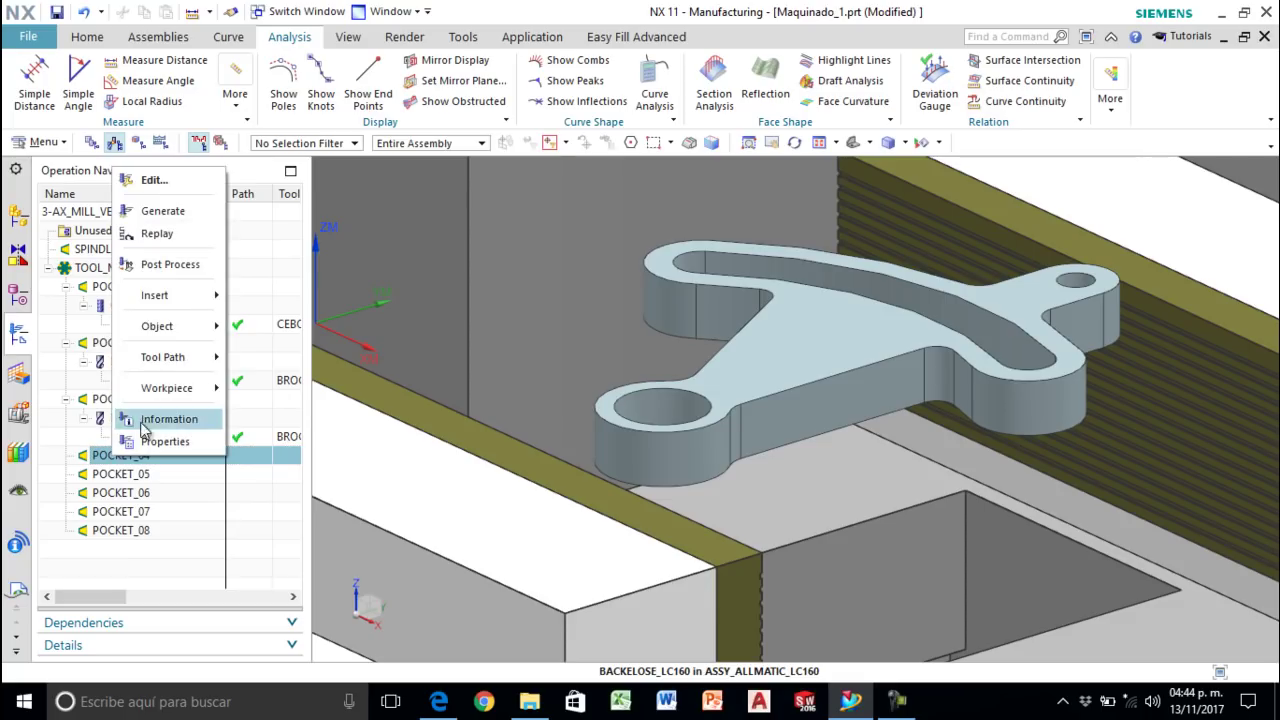
pyautogui.moveTo(167, 298)
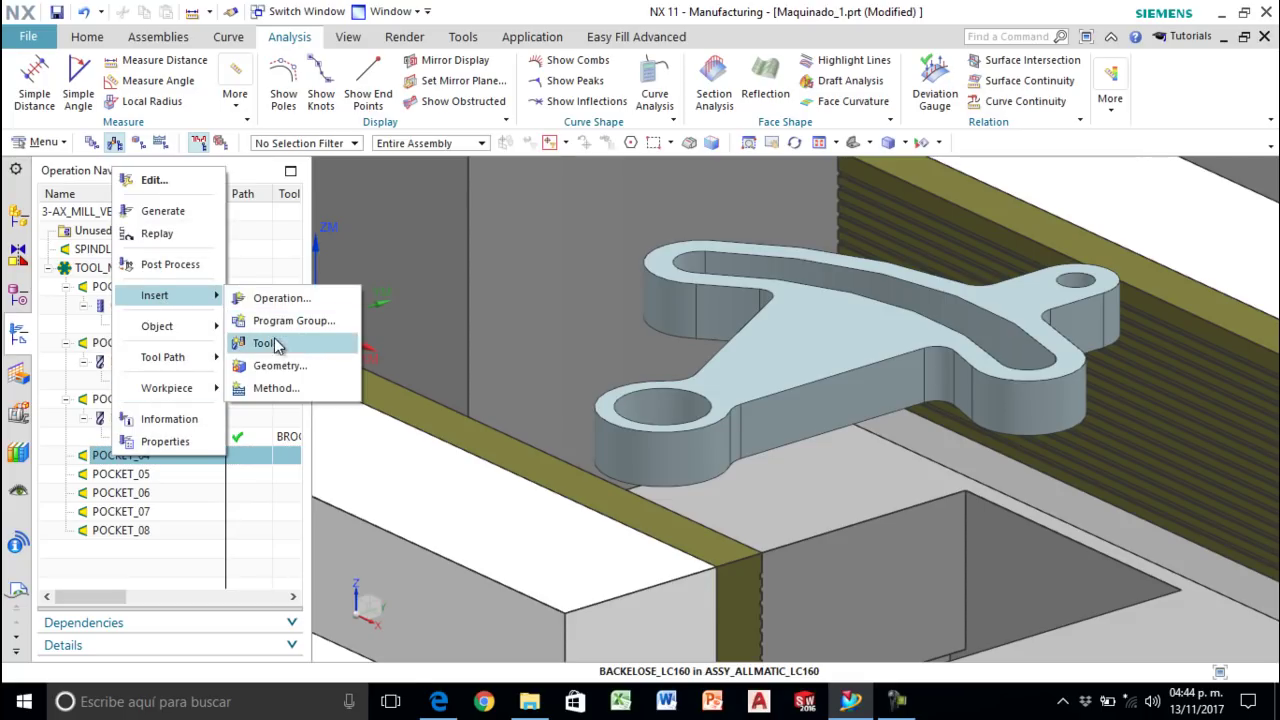
pyautogui.click(272, 346)
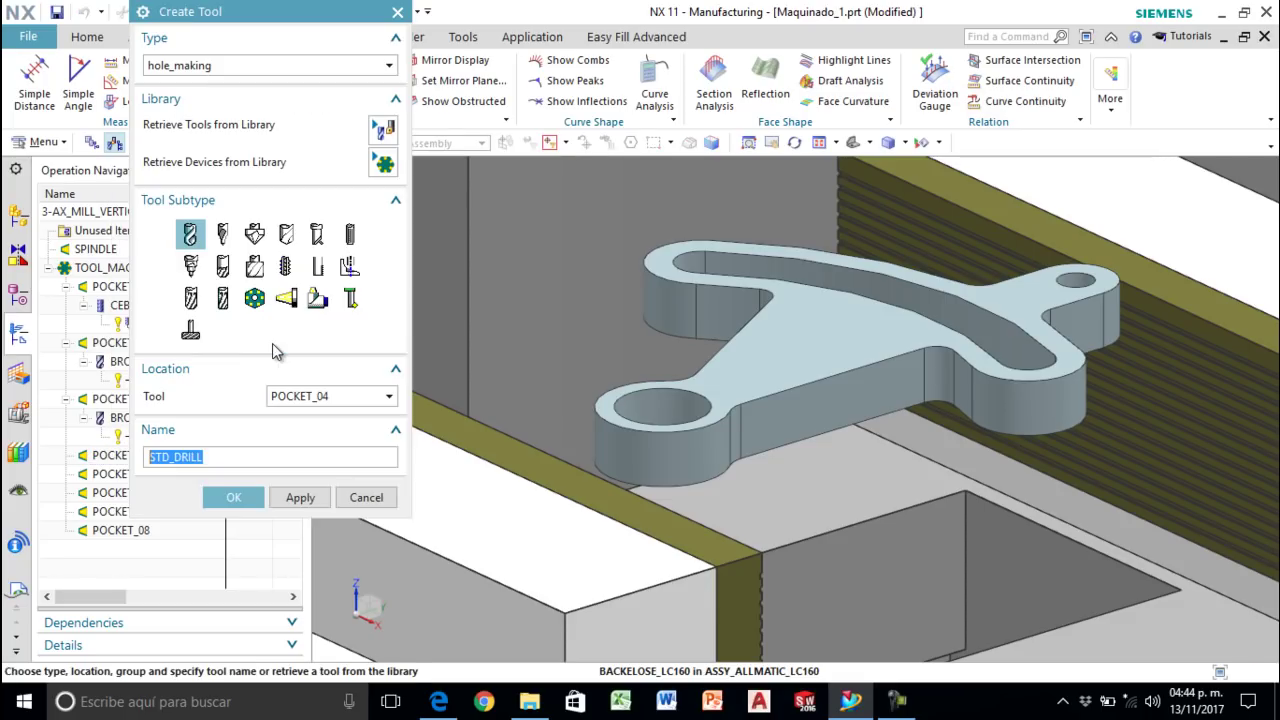
pyautogui.click(255, 67)
pyautogui.click(246, 84)
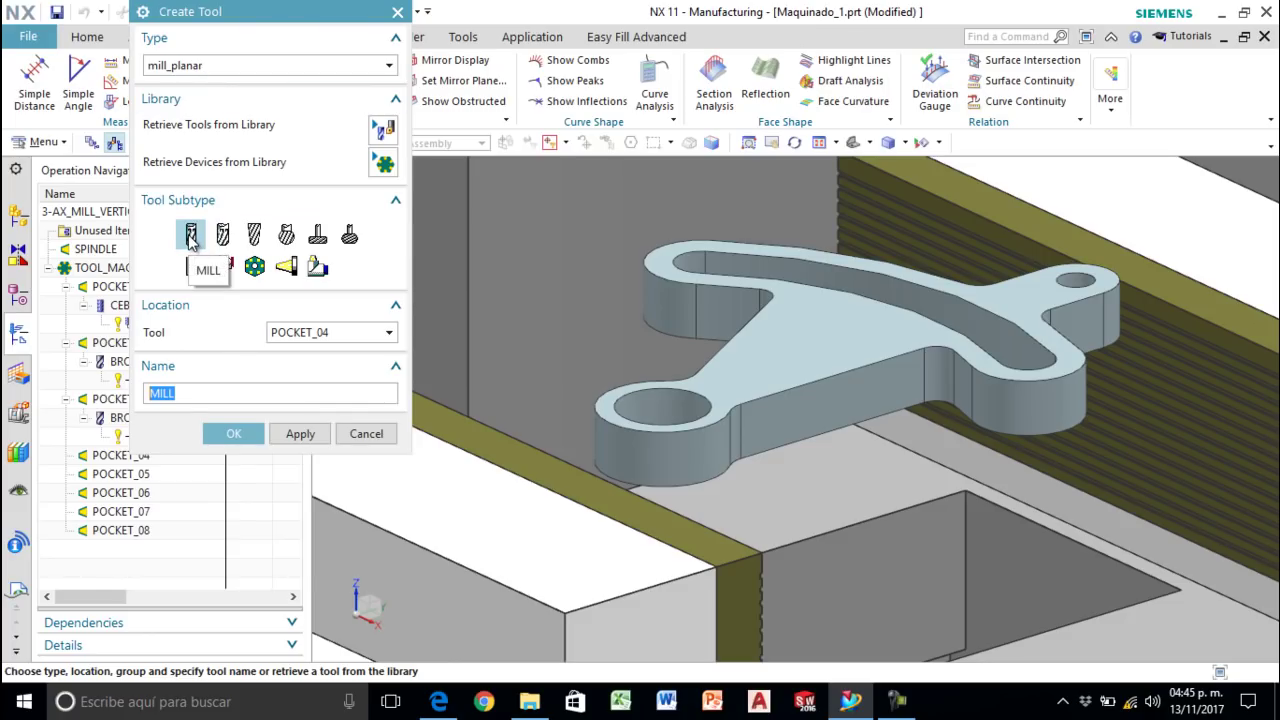
pyautogui.write('Cortador_6.35mm')
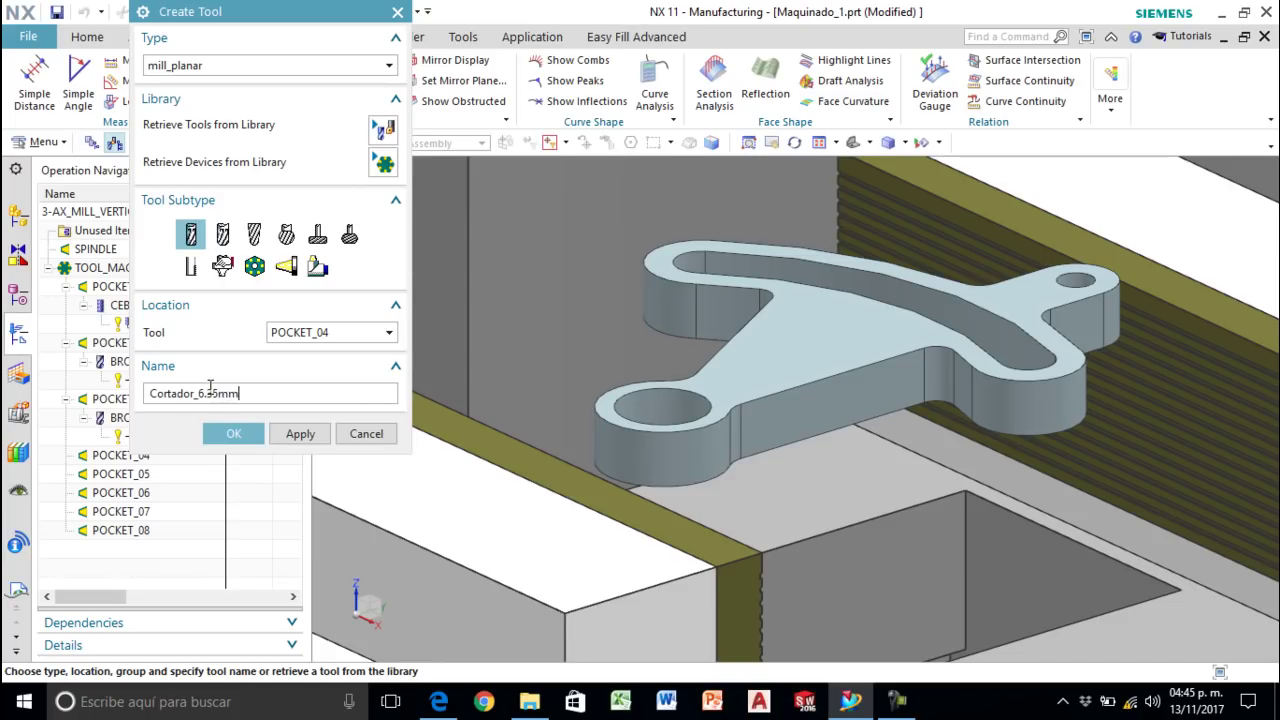
pyautogui.click(233, 436)
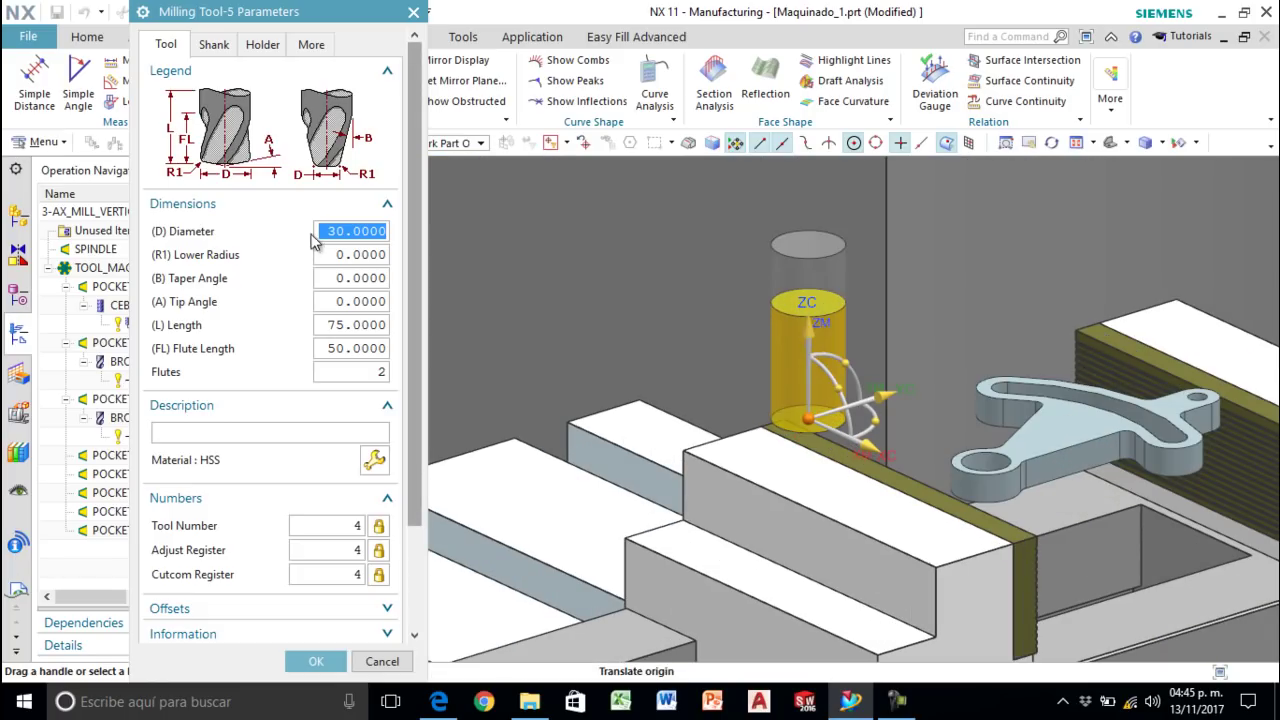
# Step: Set the new milling tool's diameter to 6.35 mm and accept its parameters
pyautogui.write('6.35')
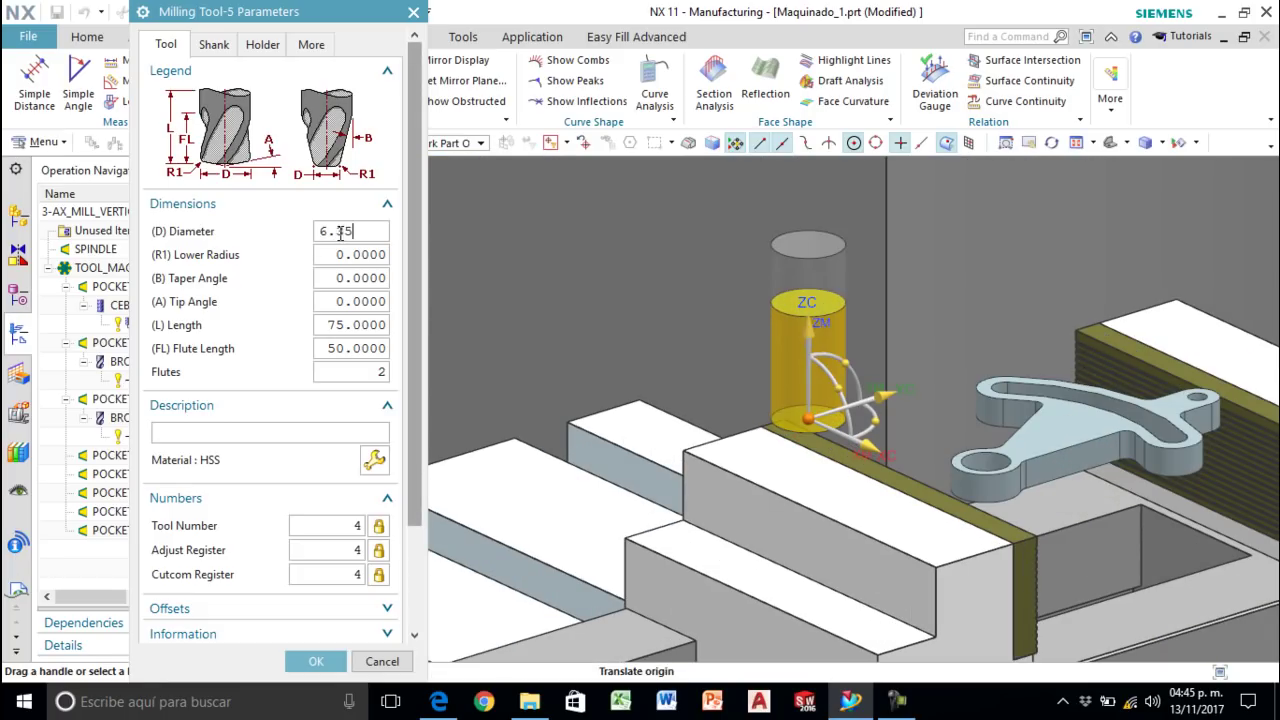
pyautogui.press('Return')
pyautogui.scroll(-1, 1072, 370)
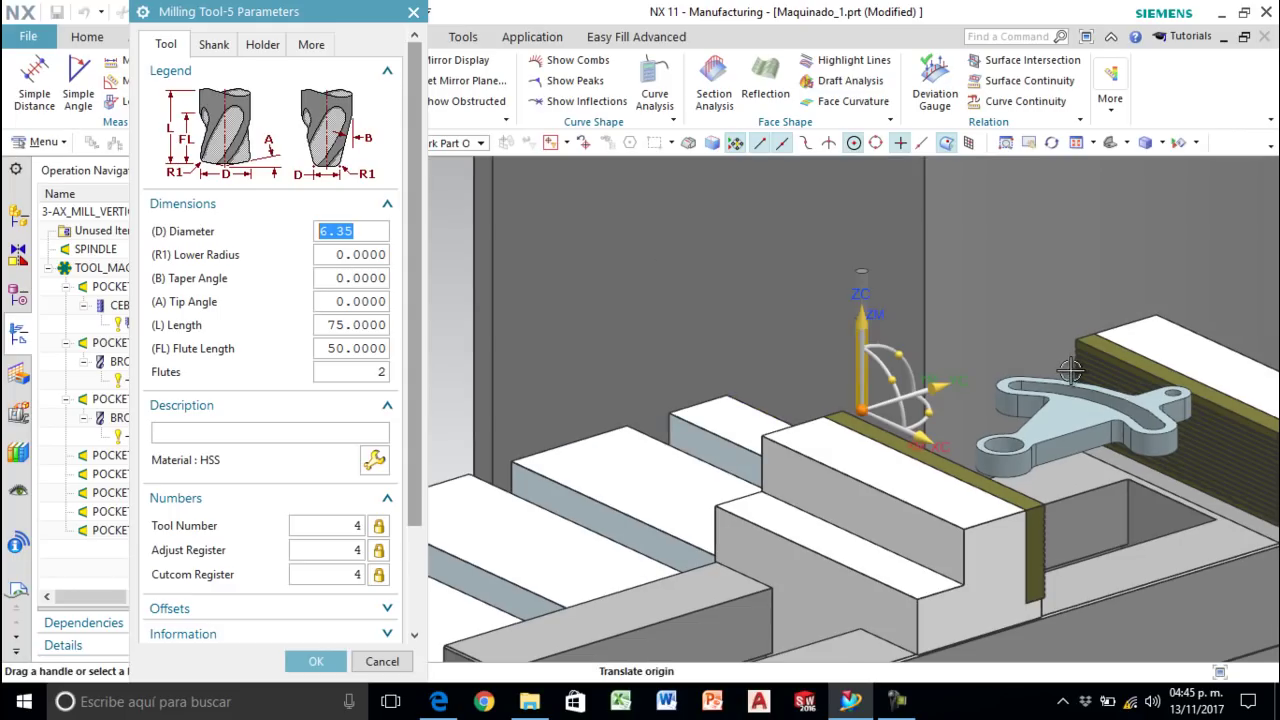
pyautogui.scroll(2, 1136, 411)
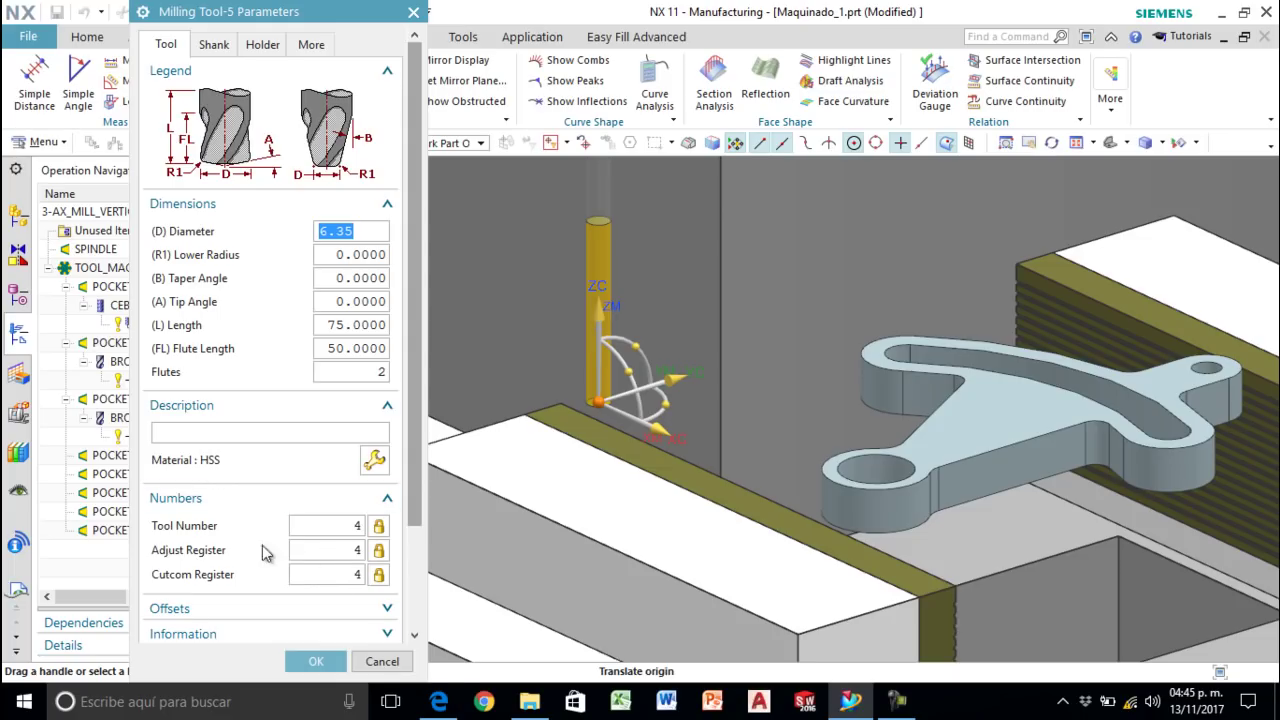
pyautogui.click(316, 661)
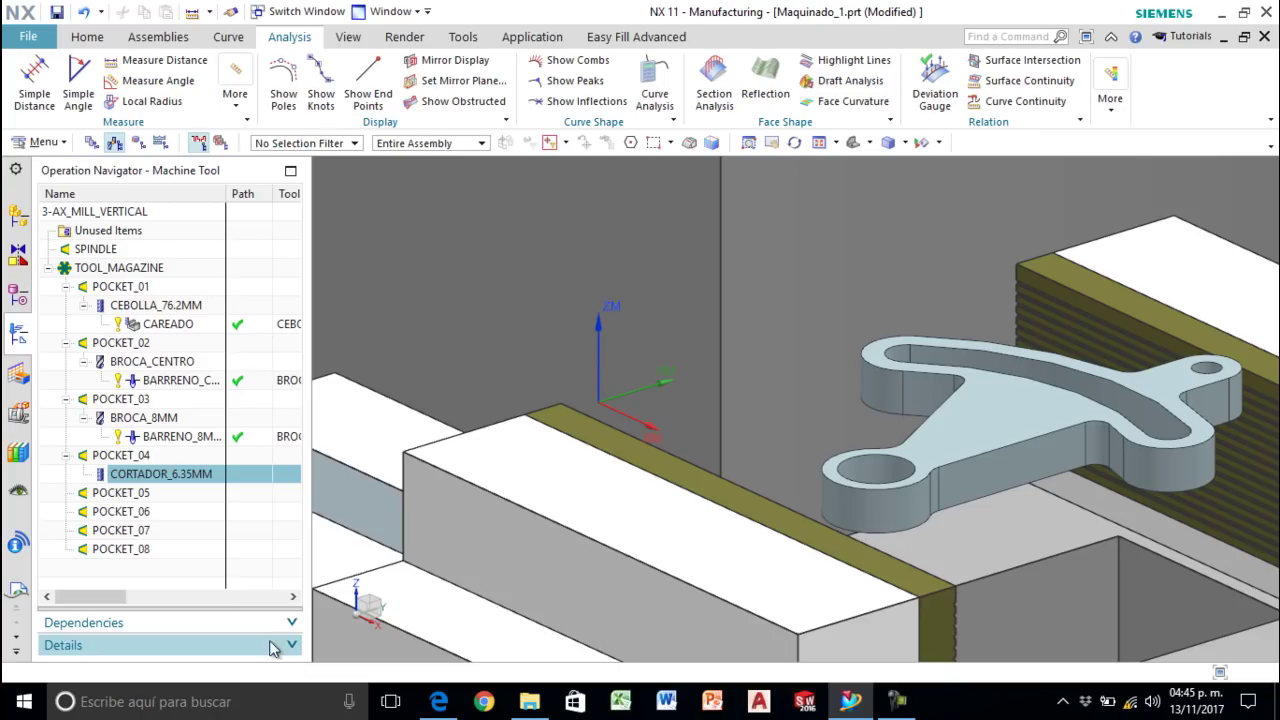
# Step: Create a Planar Profile operation named Desbaste under the CORTADOR_6.35MM tool with the MILL_ROUGH method
pyautogui.rightClick(160, 477)
pyautogui.moveTo(230, 310)
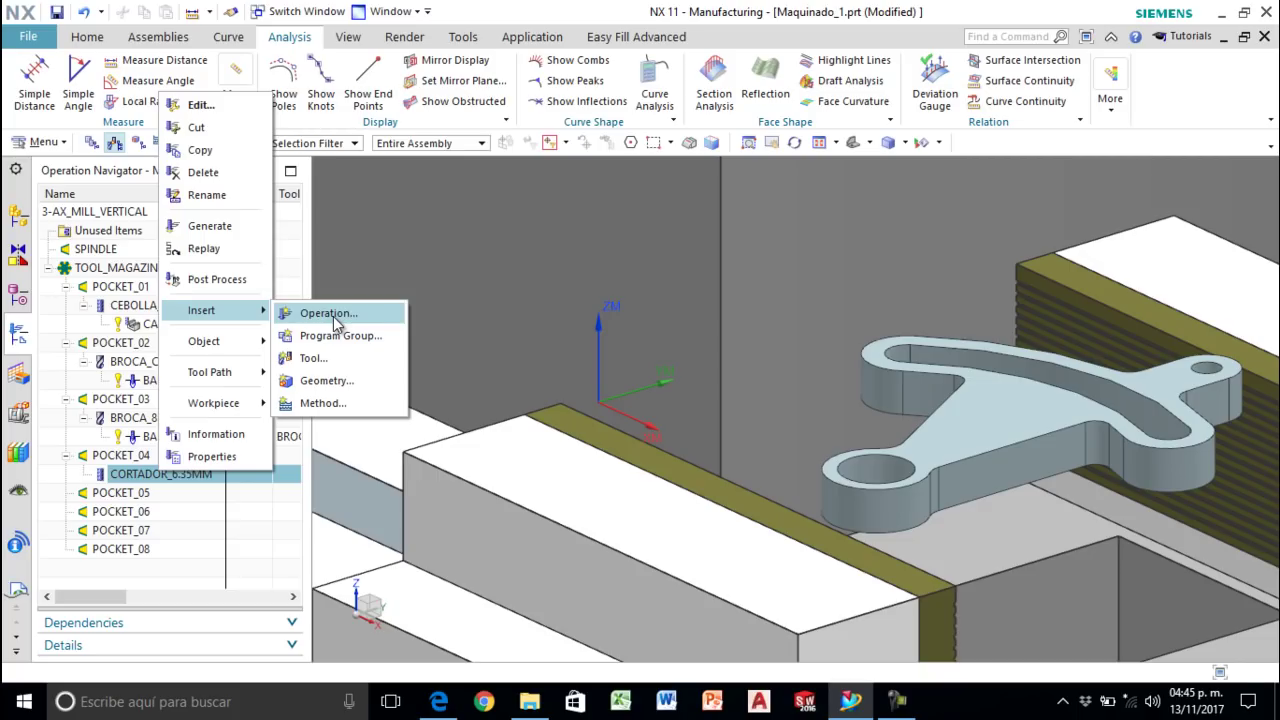
pyautogui.click(330, 314)
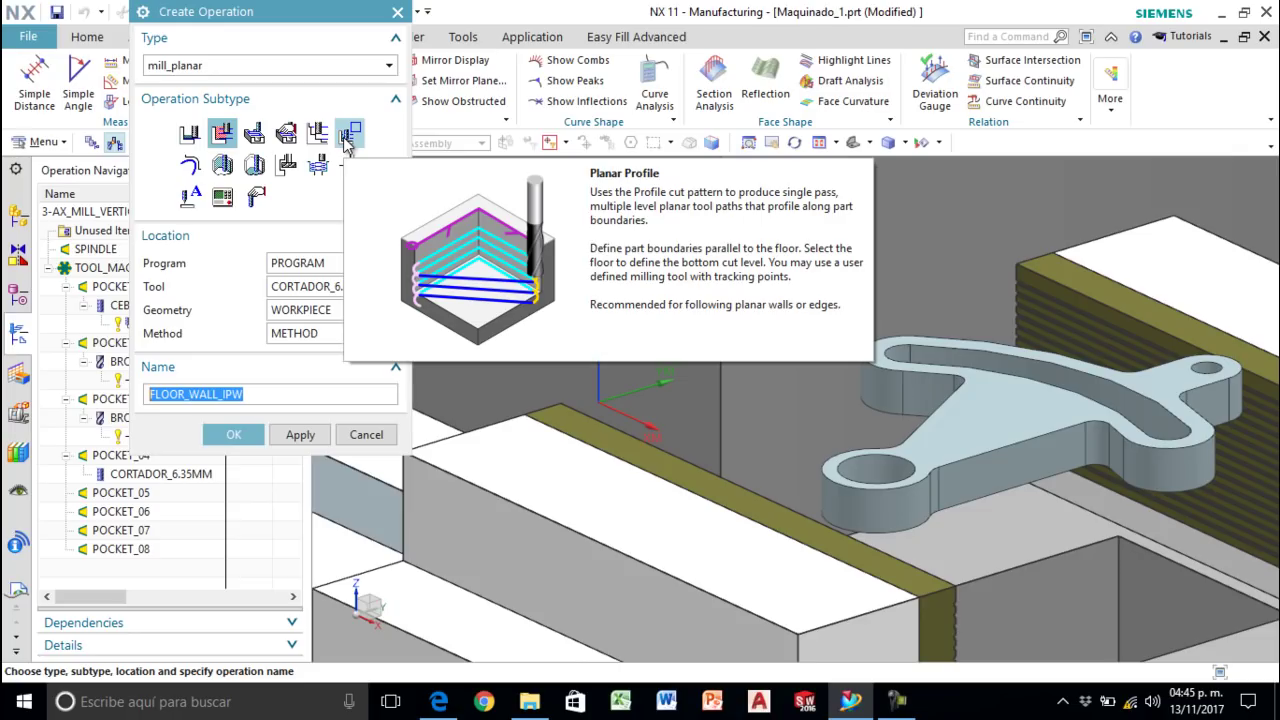
pyautogui.click(345, 141)
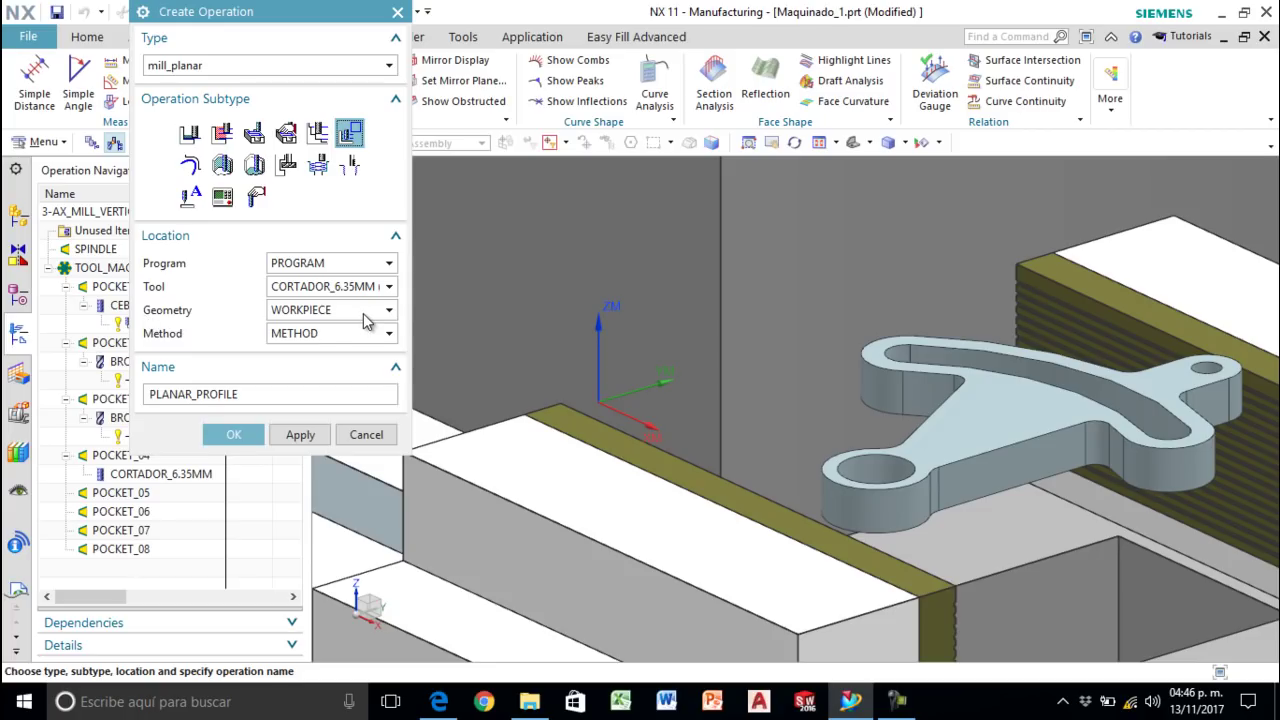
pyautogui.click(327, 337)
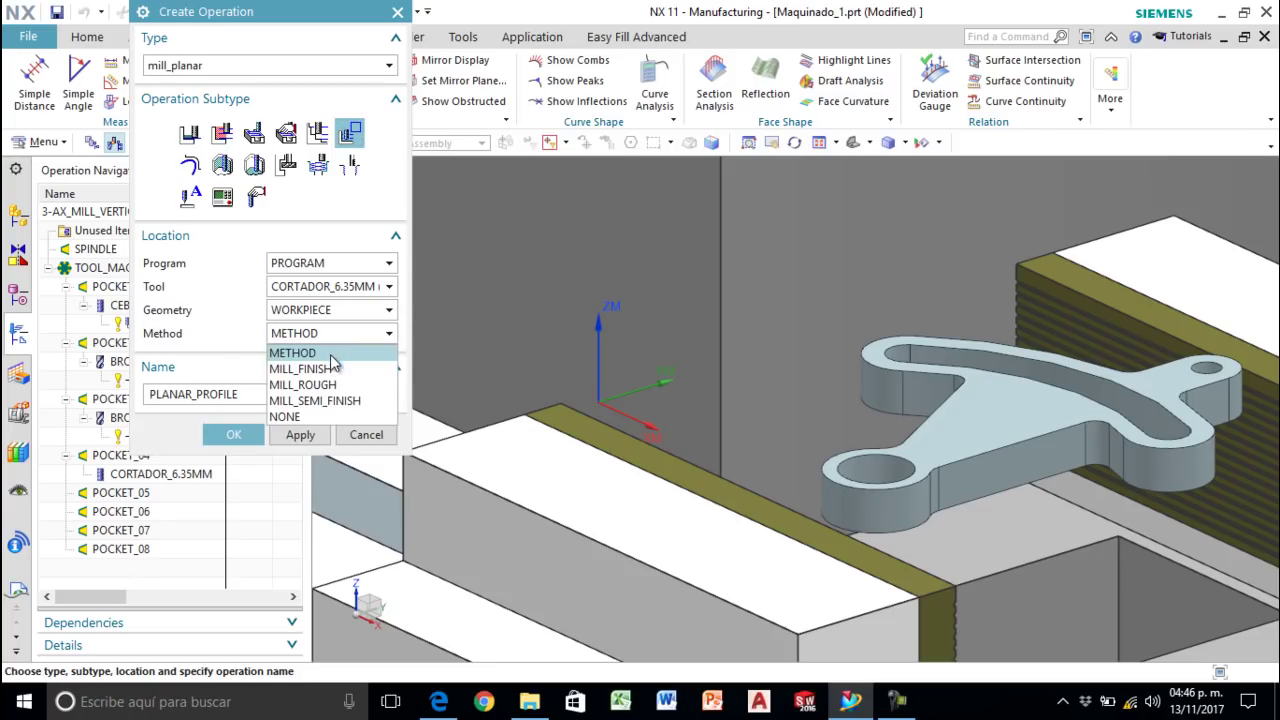
pyautogui.click(337, 386)
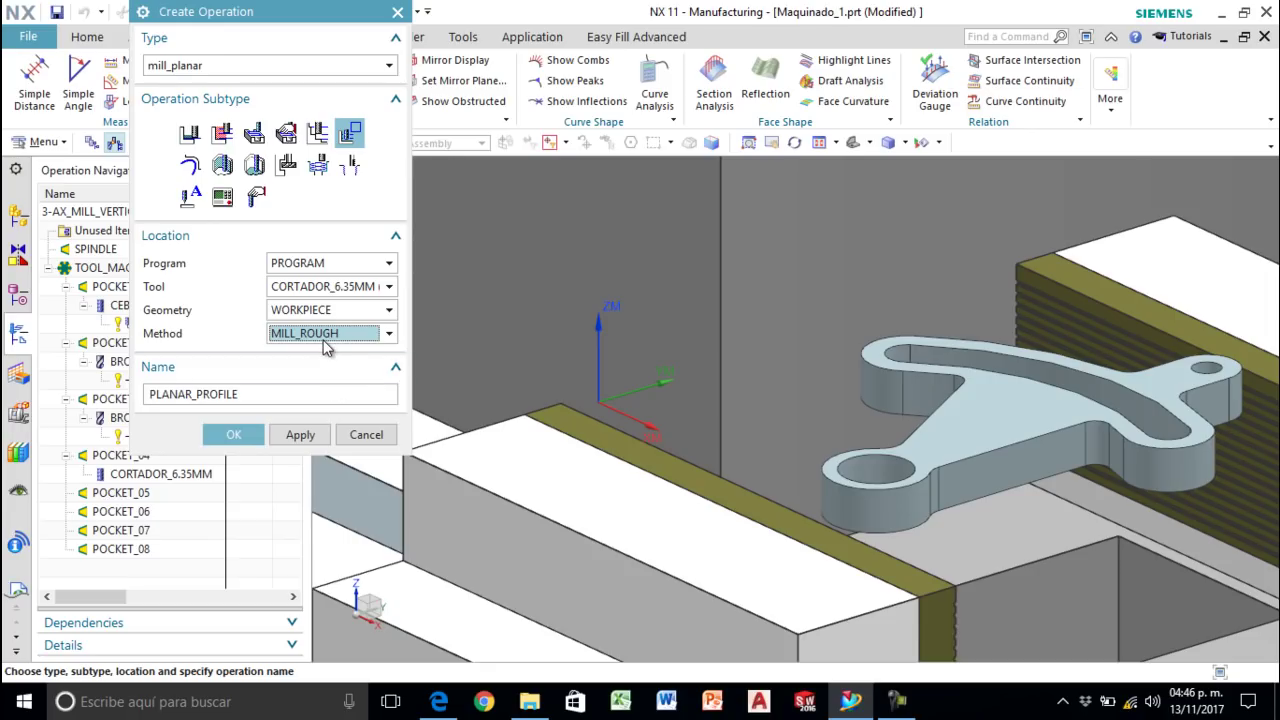
pyautogui.doubleClick(313, 396)
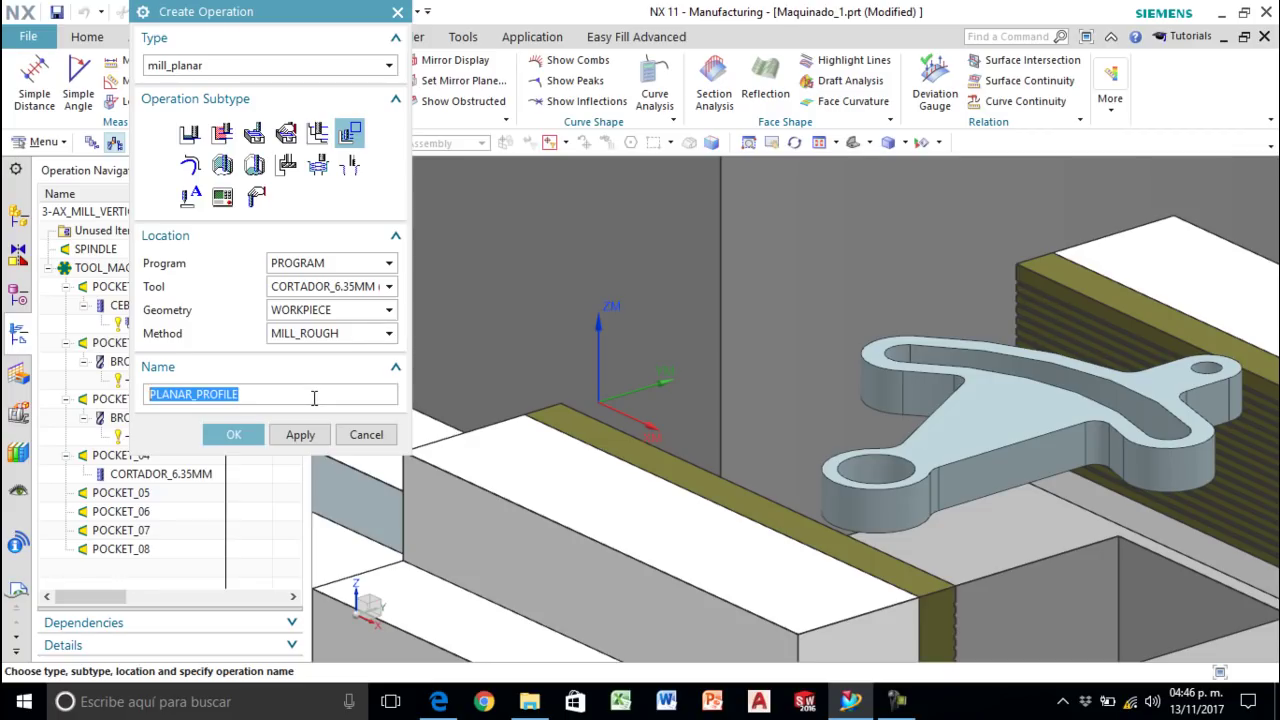
pyautogui.write('Desbaste')
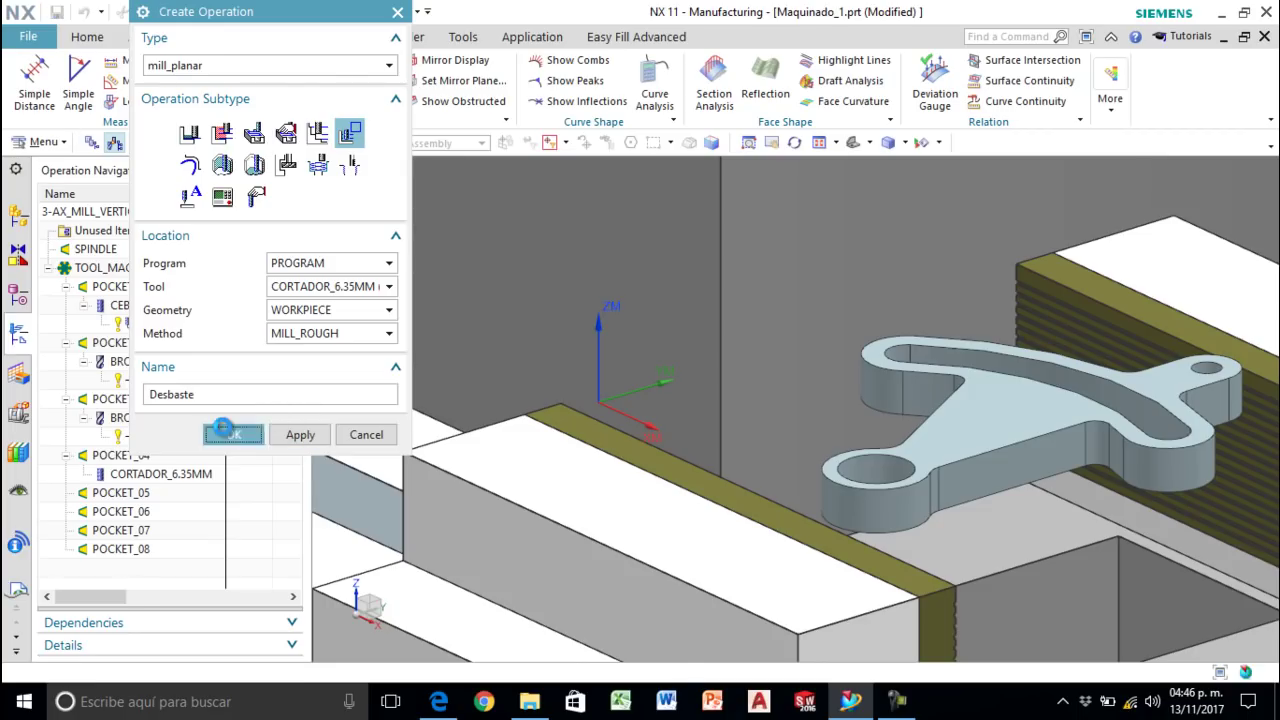
pyautogui.click(228, 434)
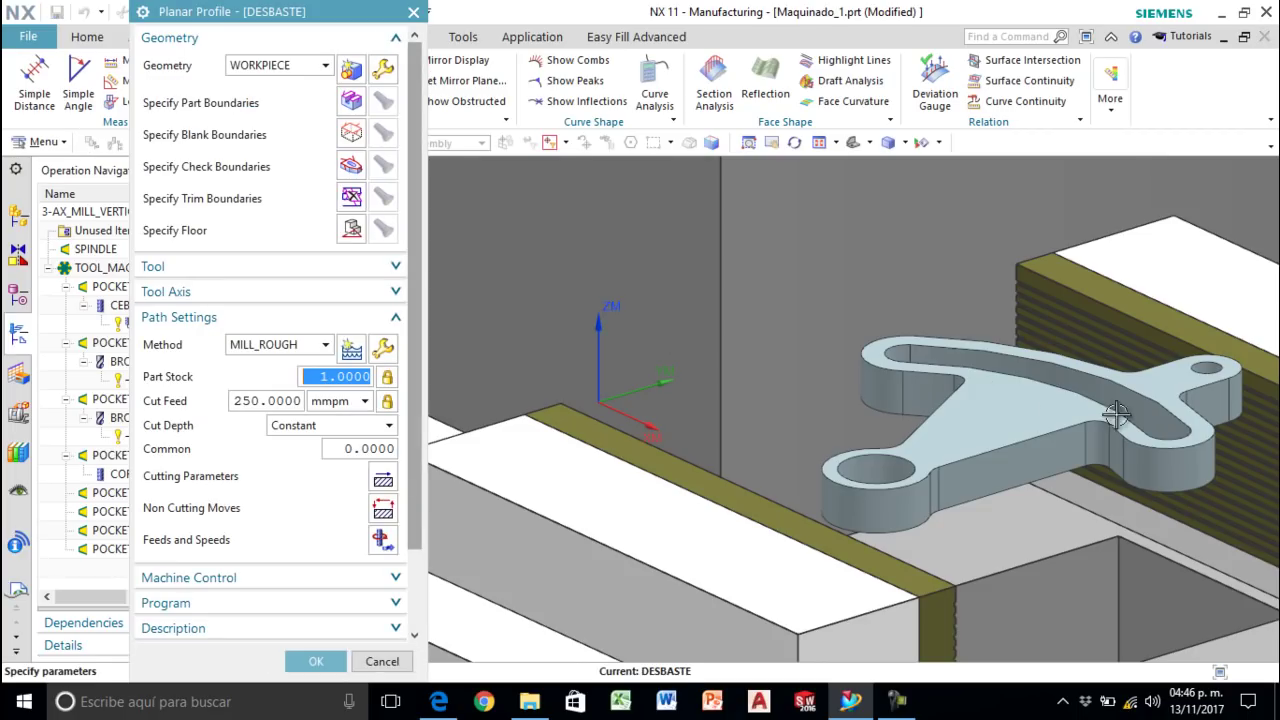
# Step: Define a closed part boundary from the top edge of the large hole, with the material side set to Outside
pyautogui.scroll(3, 803, 398)
pyautogui.scroll(-3, 860, 405)
pyautogui.scroll(3, 1166, 397)
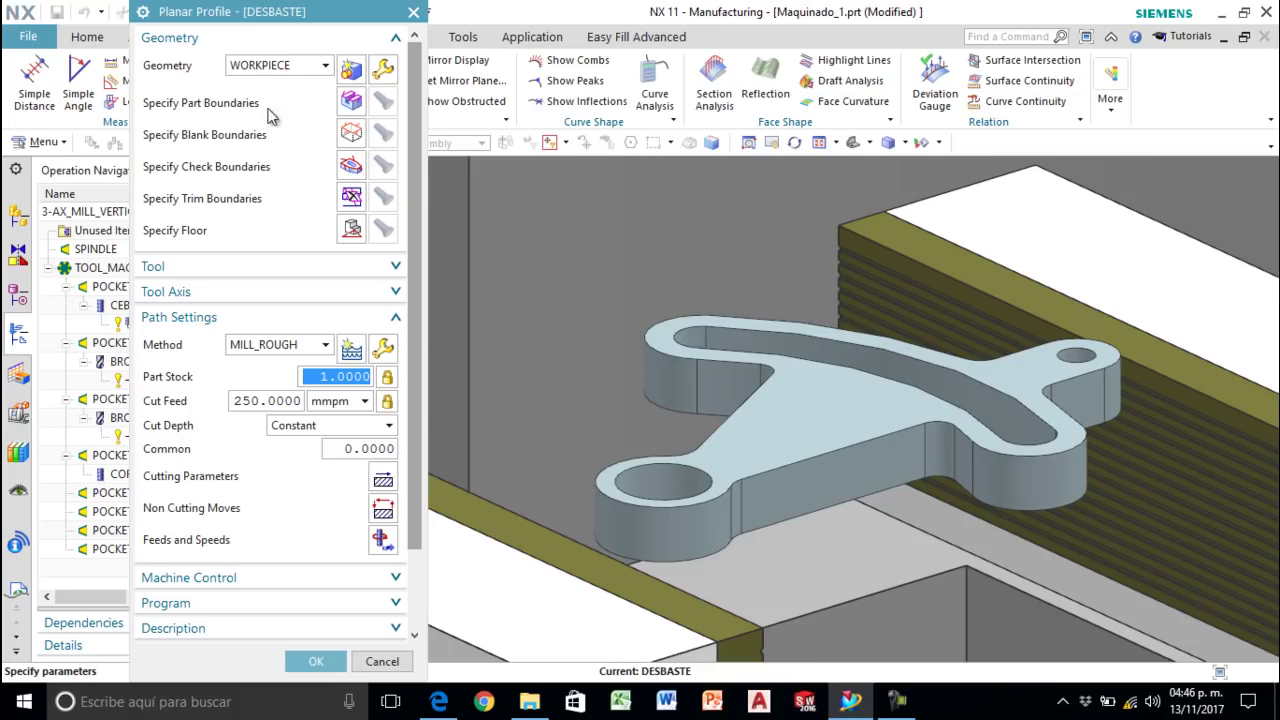
pyautogui.click(351, 100)
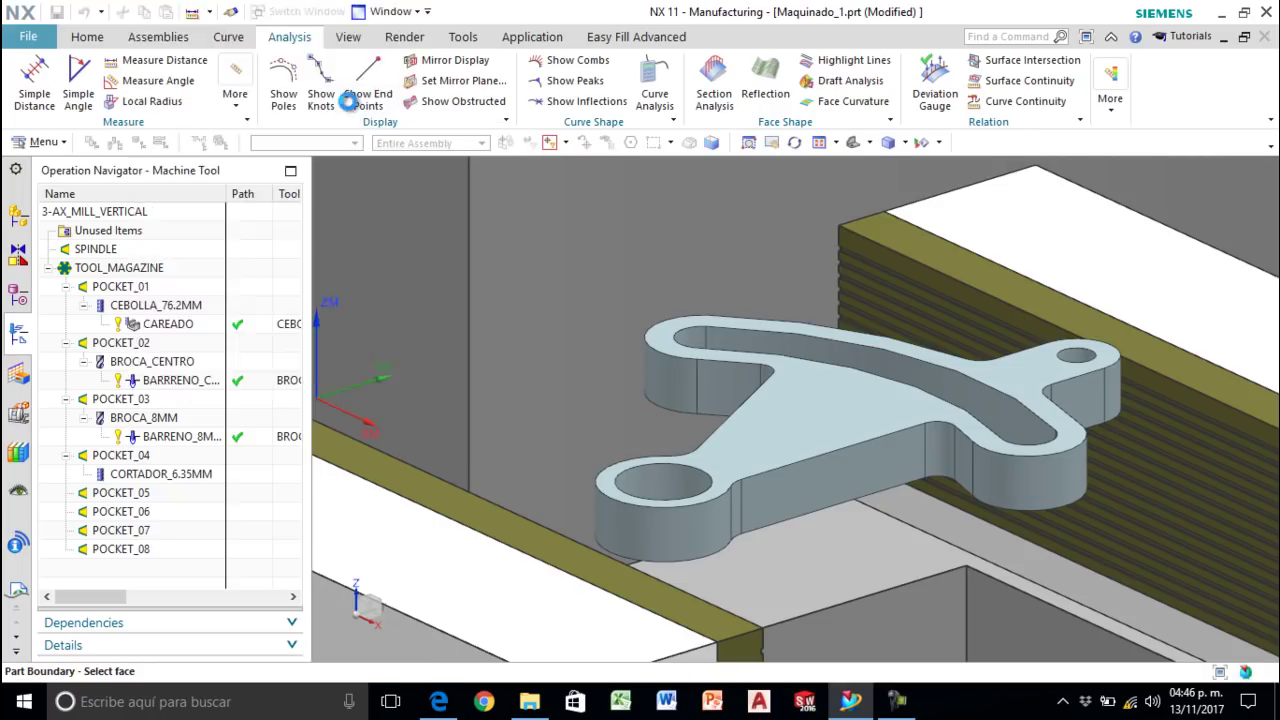
pyautogui.click(325, 42)
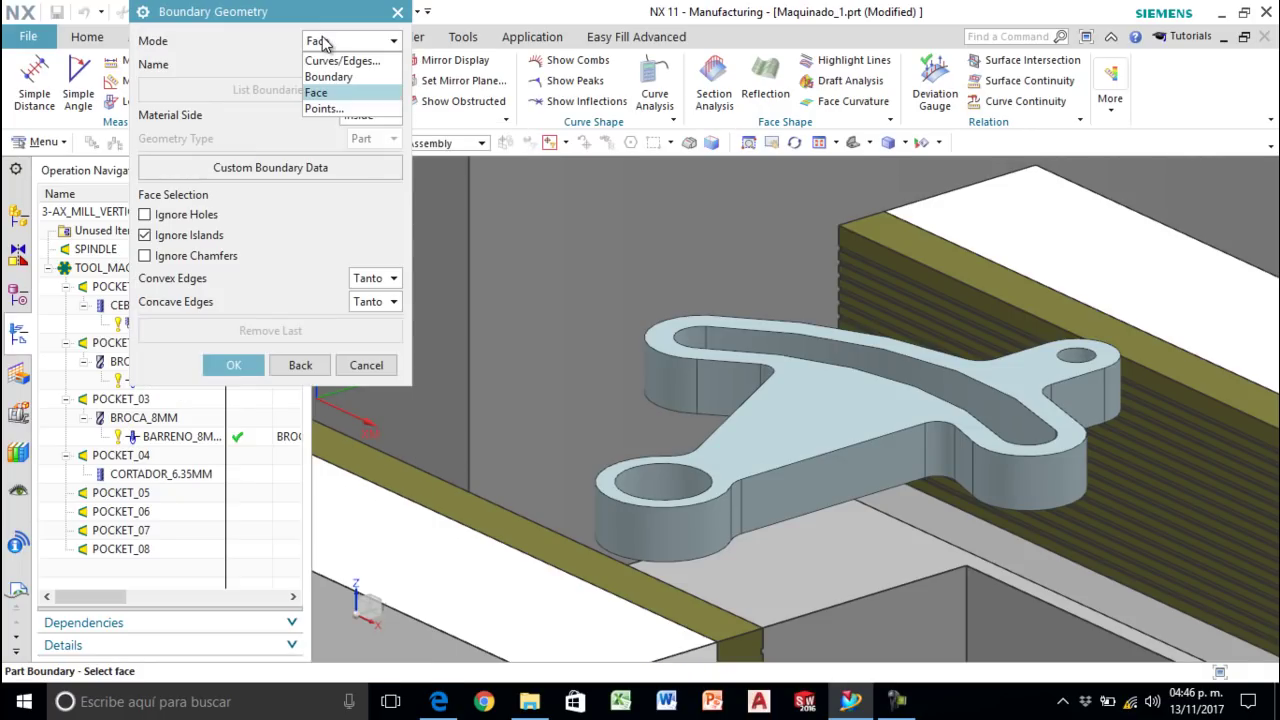
pyautogui.click(333, 61)
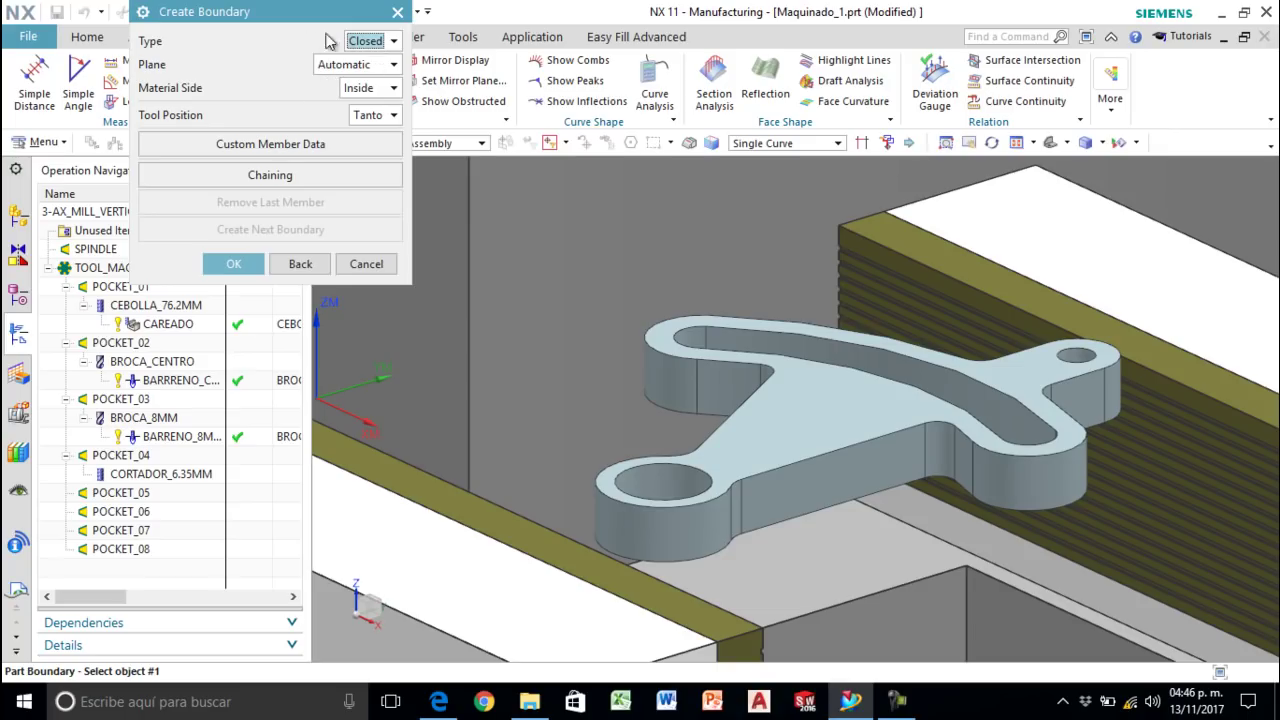
pyautogui.scroll(5, 665, 470)
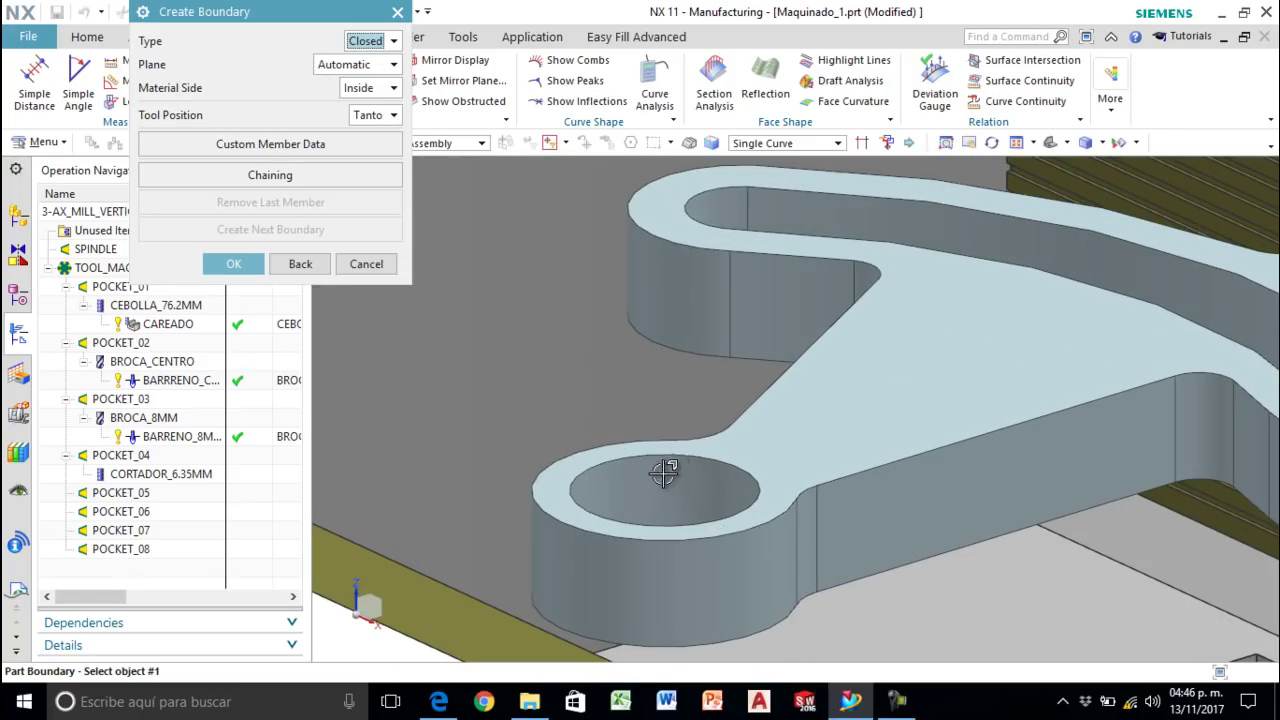
pyautogui.click(693, 452)
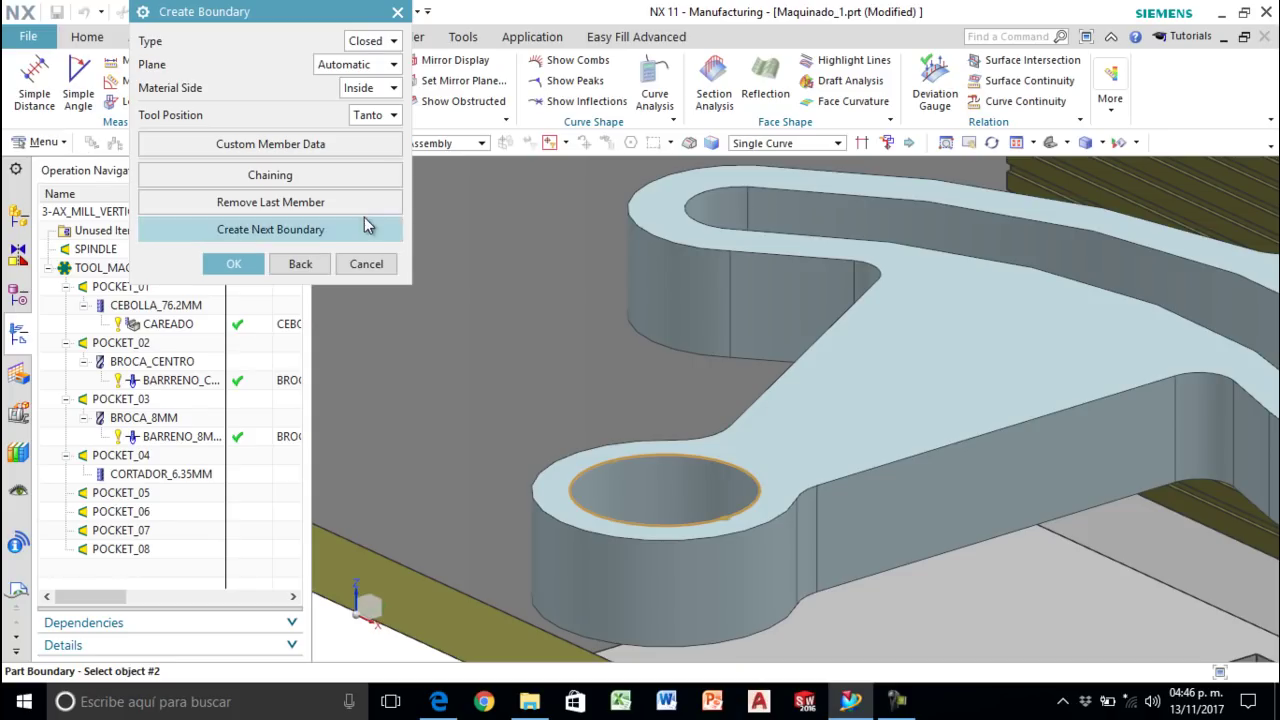
pyautogui.click(363, 92)
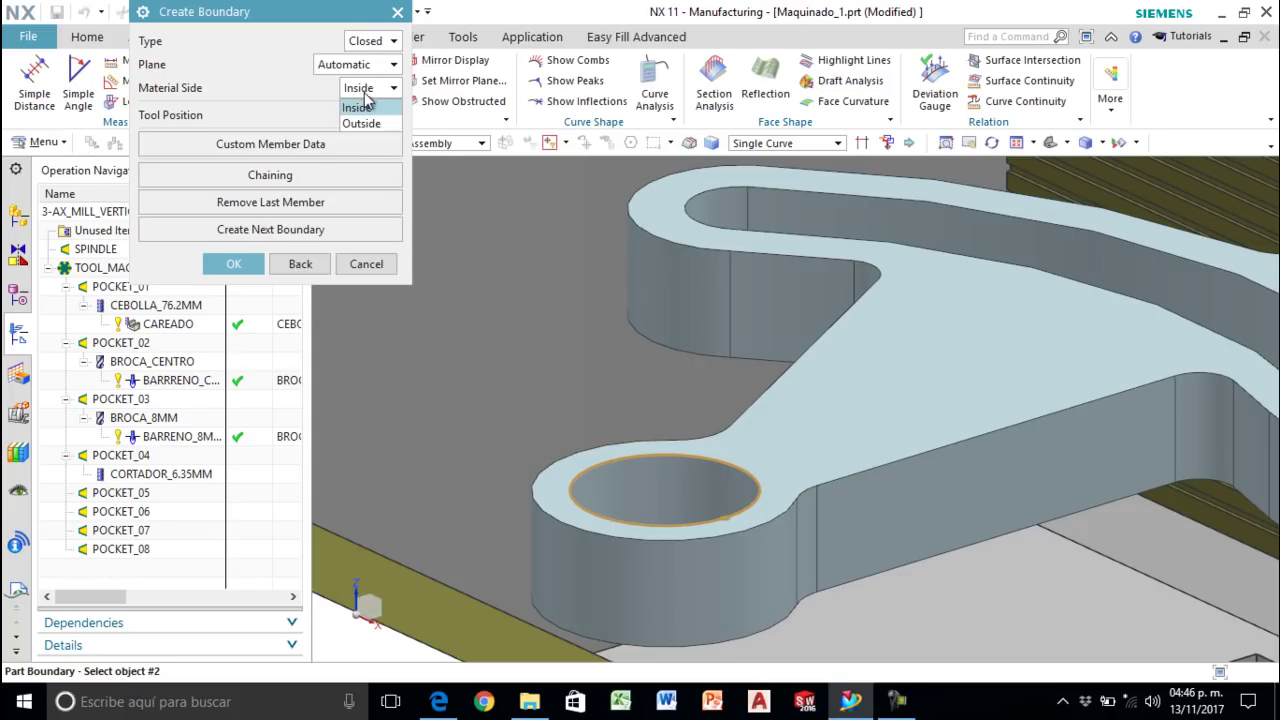
pyautogui.click(366, 125)
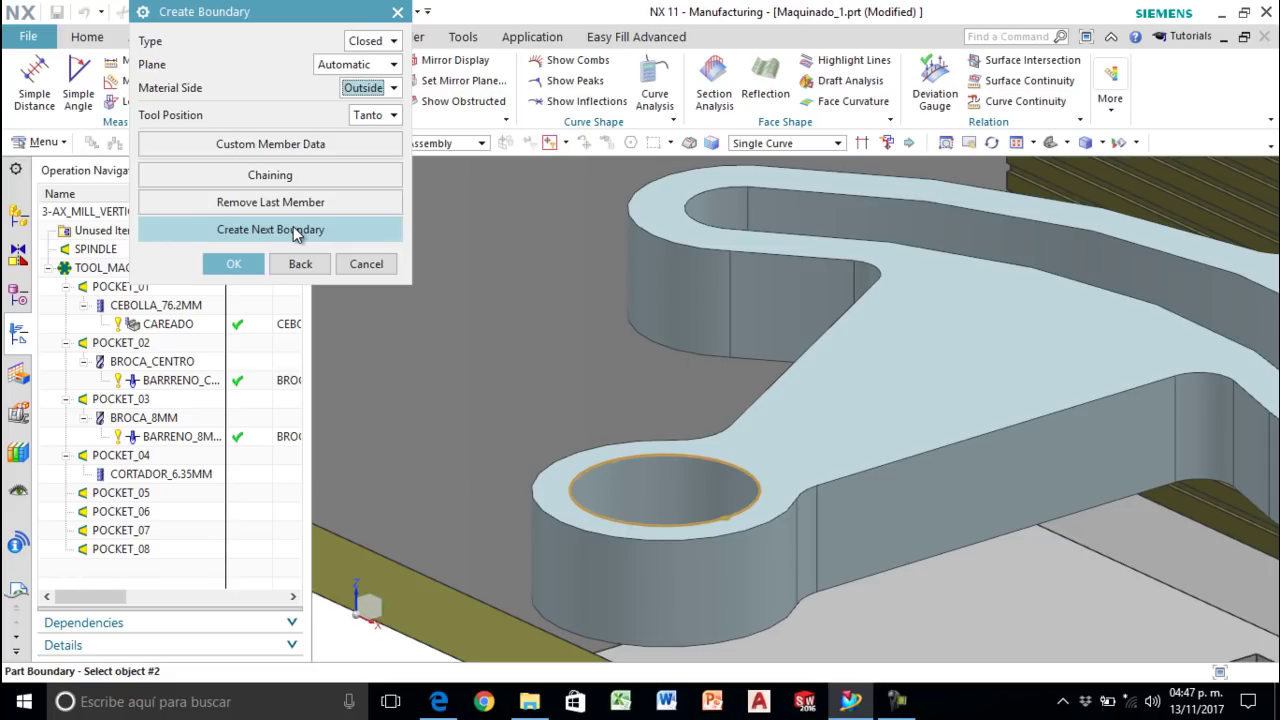
pyautogui.click(266, 230)
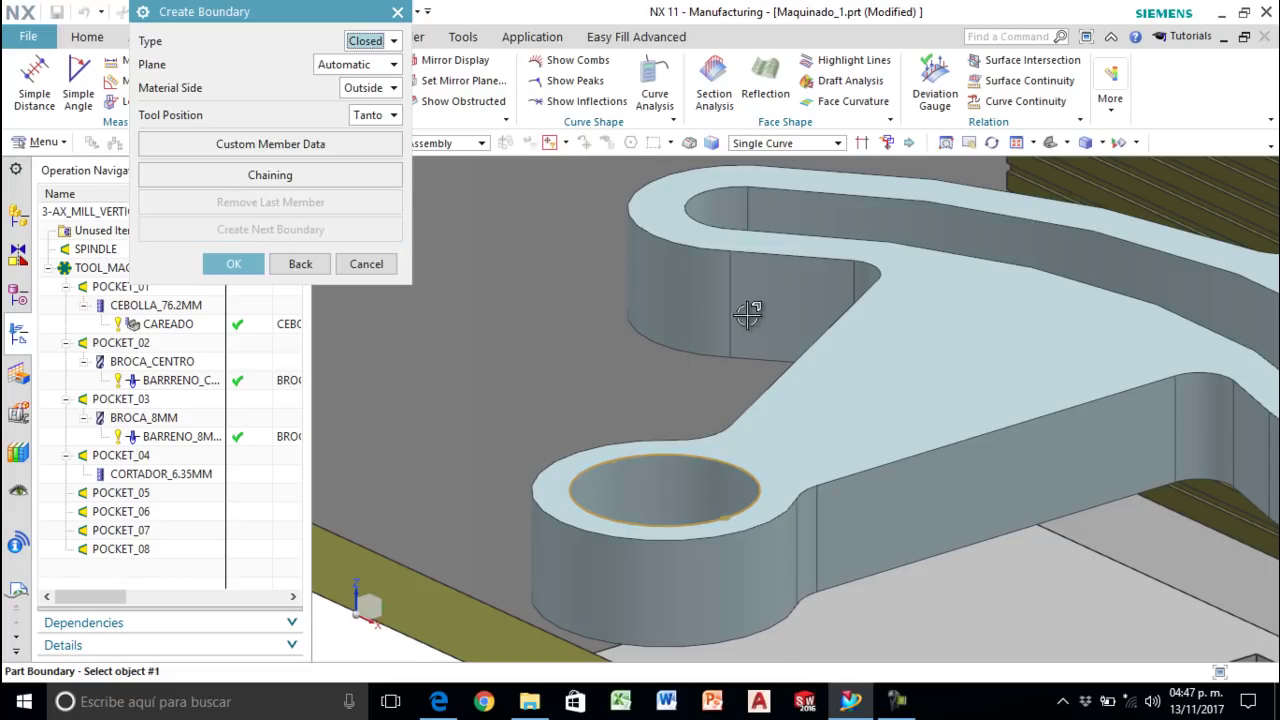
# Step: Add the four top edges of the curved slot as the second part boundary and accept the boundary geometry
pyautogui.scroll(-3, 757, 309)
pyautogui.scroll(2, 860, 285)
pyautogui.click(848, 292)
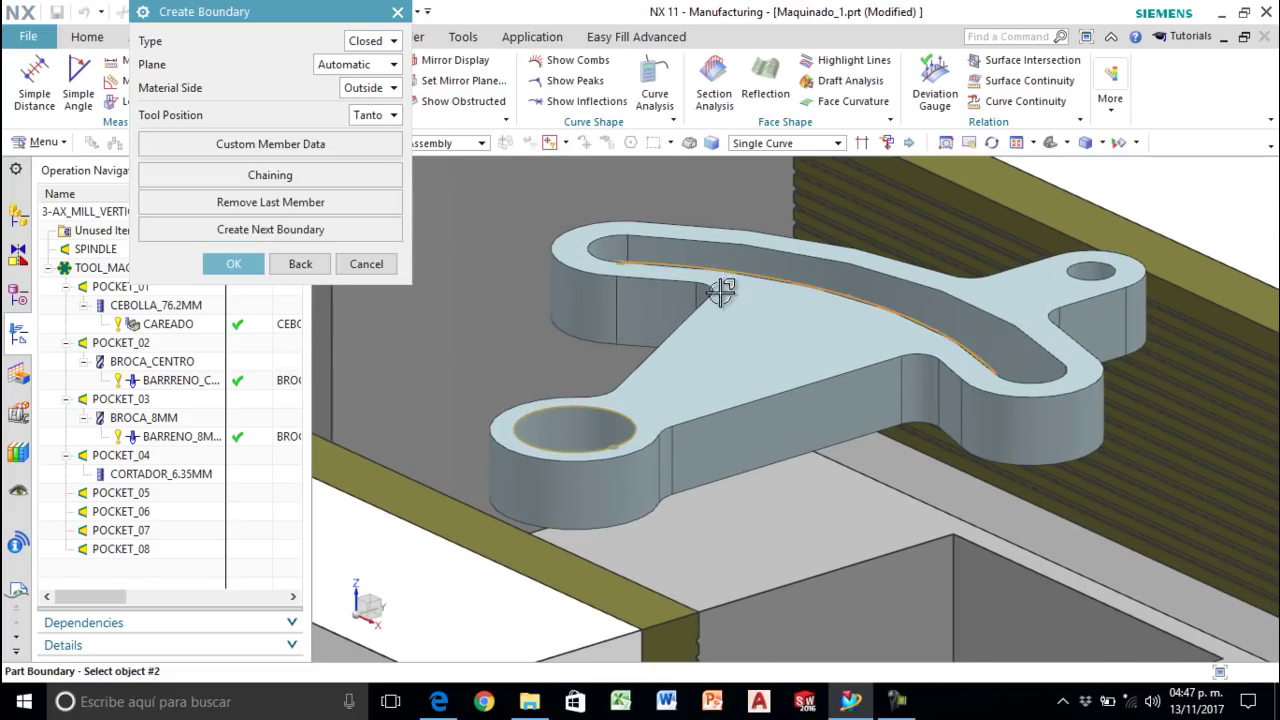
pyautogui.click(594, 241)
pyautogui.click(700, 243)
pyautogui.click(1053, 390)
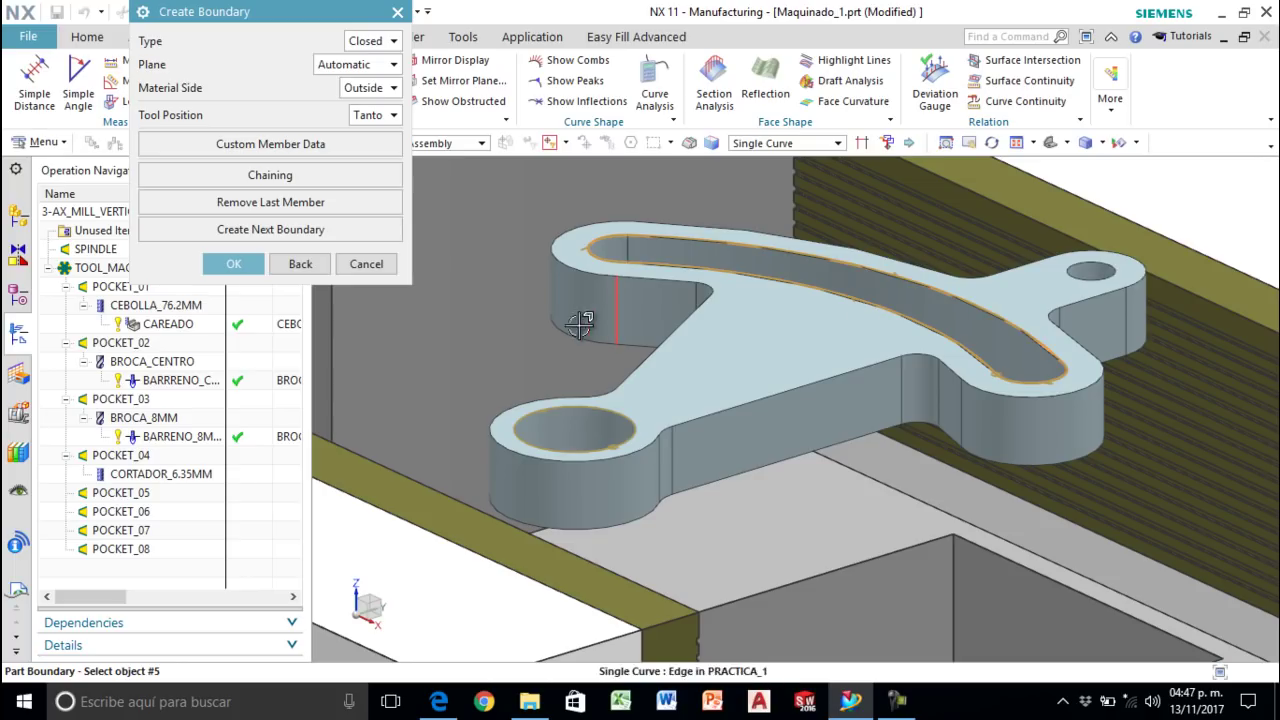
pyautogui.click(230, 265)
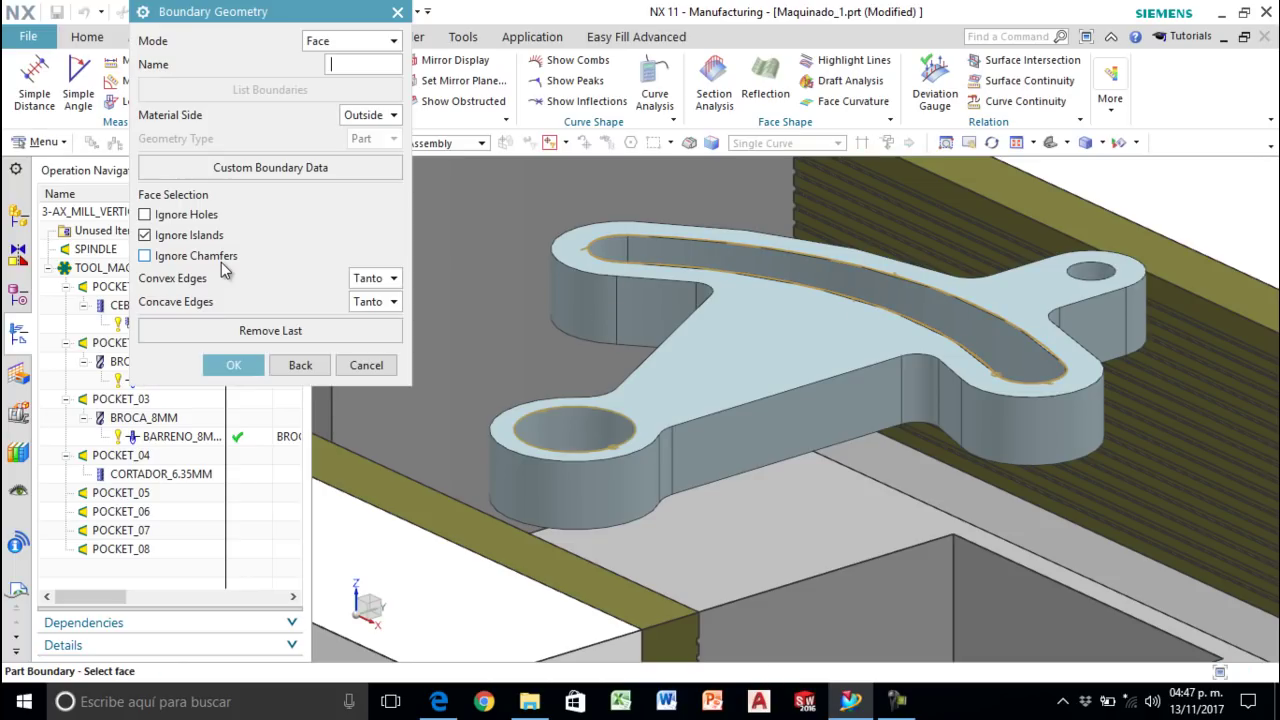
pyautogui.click(222, 368)
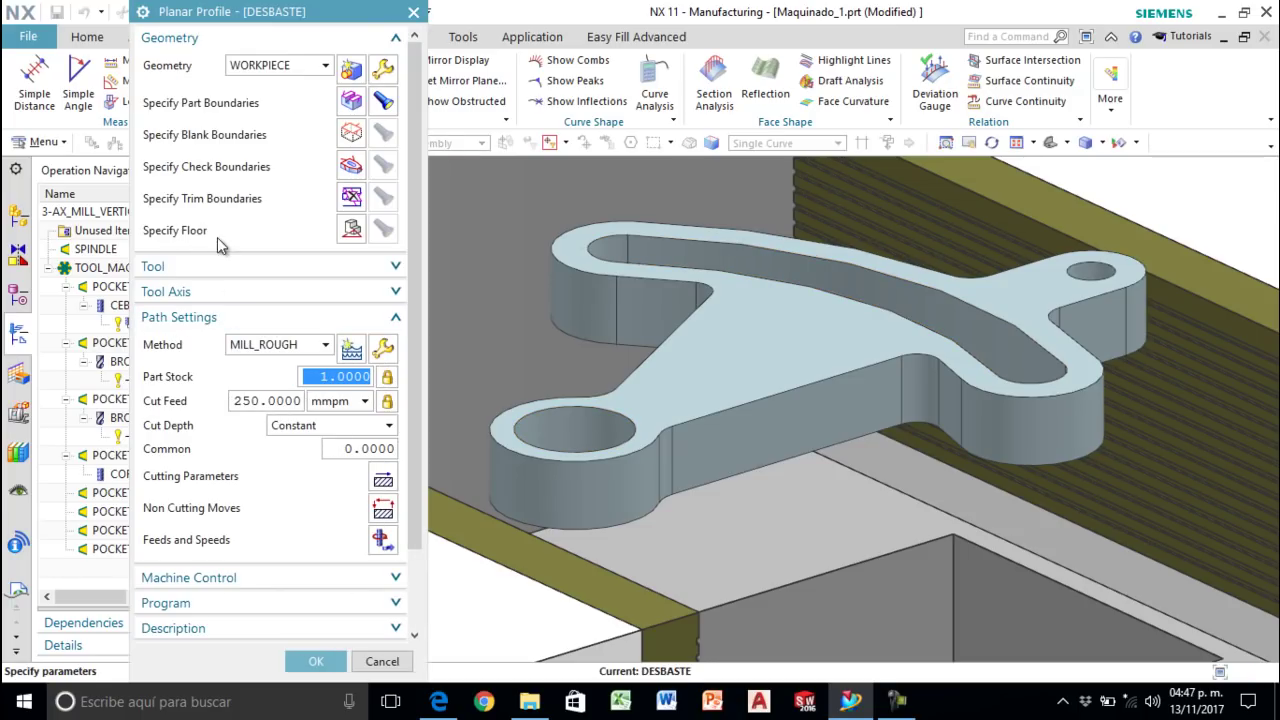
# Step: Start specifying the floor plane of the Desbaste operation
pyautogui.click(350, 230)
pyautogui.scroll(-2, 740, 365)
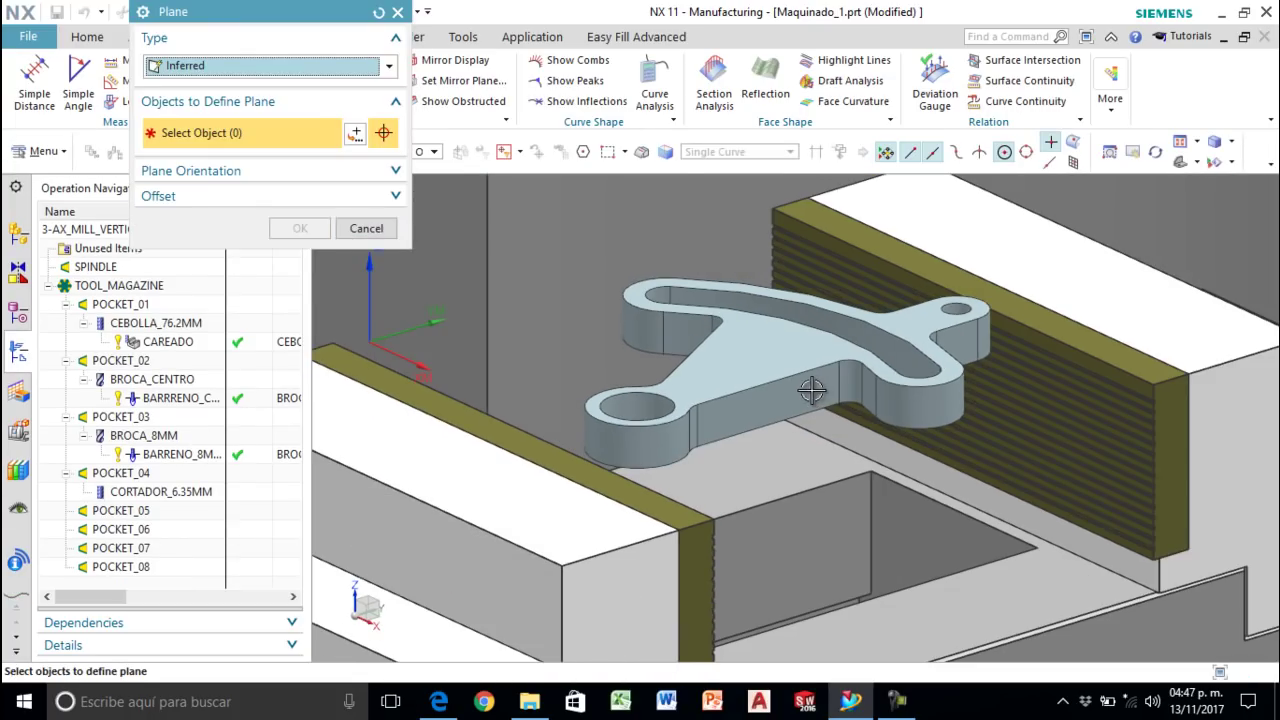
# Step: Define the floor plane on the bottom face of the slotted part, using Entire Assembly selection scope and re-using the linked geometry copy
pyautogui.moveTo(811, 394); pyautogui.dragTo(802, 357, button='middle')
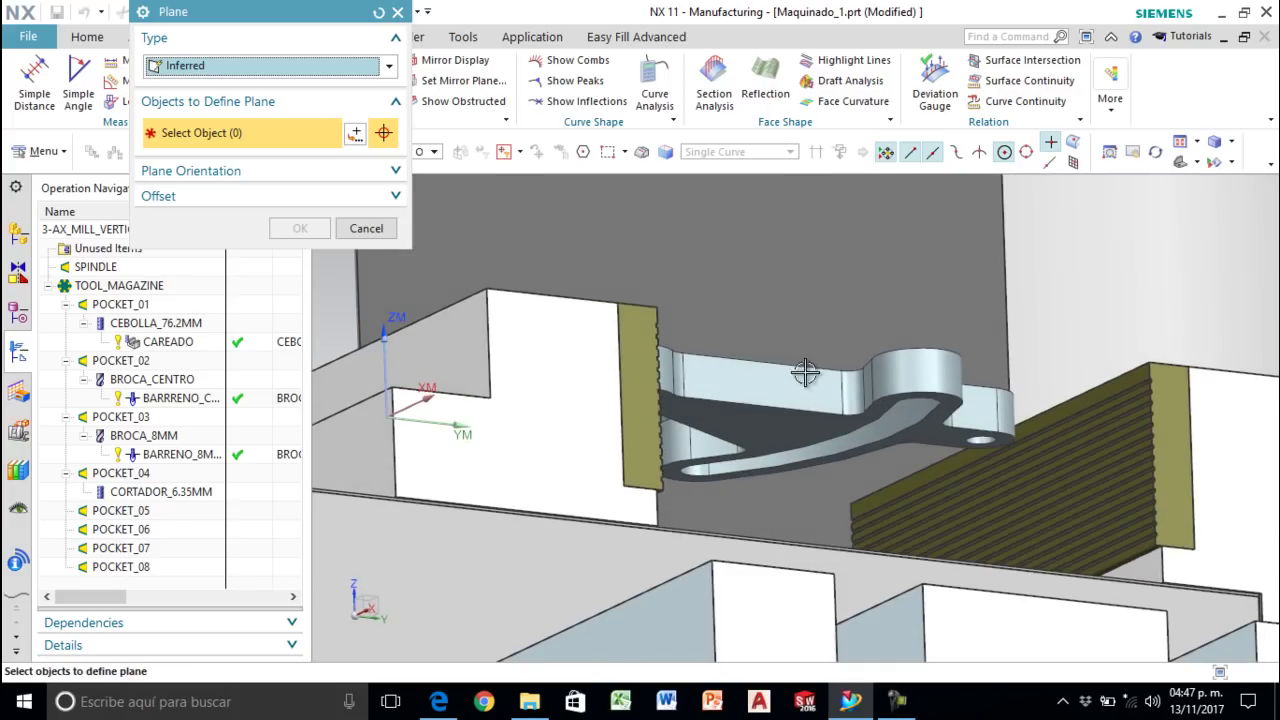
pyautogui.scroll(2, 820, 408)
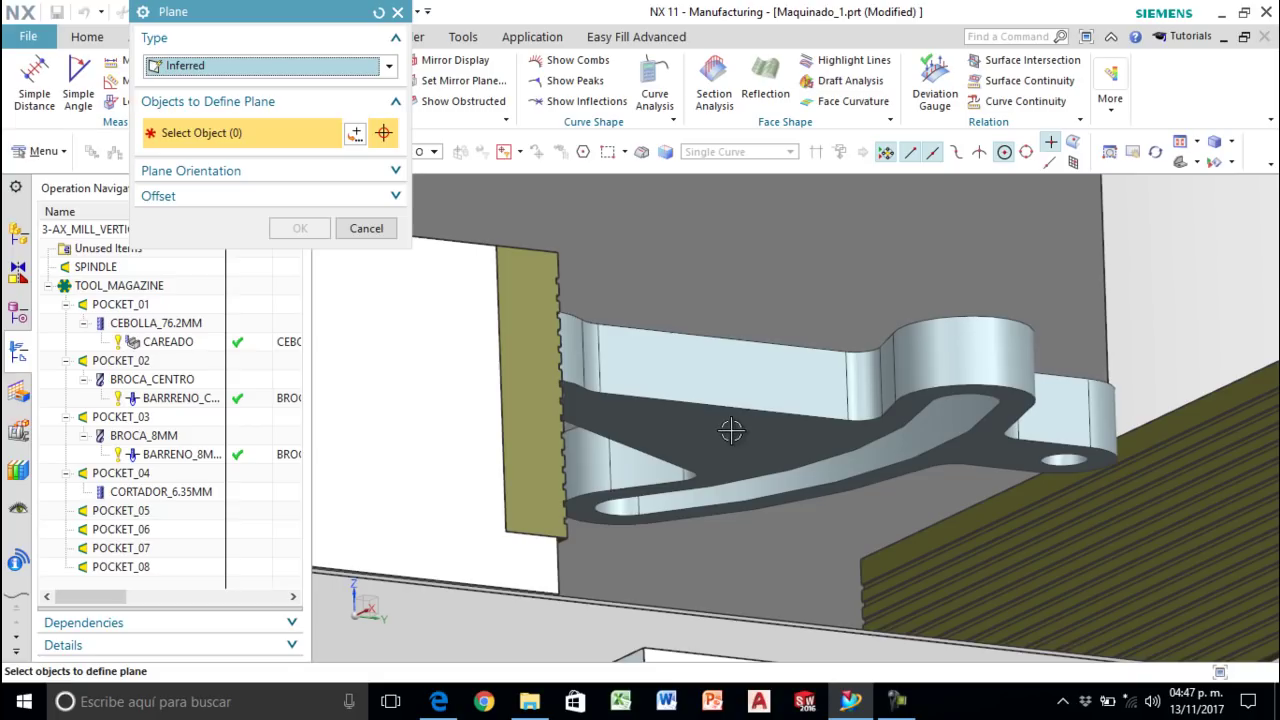
pyautogui.moveTo(322, 16); pyautogui.dragTo(229, 253)
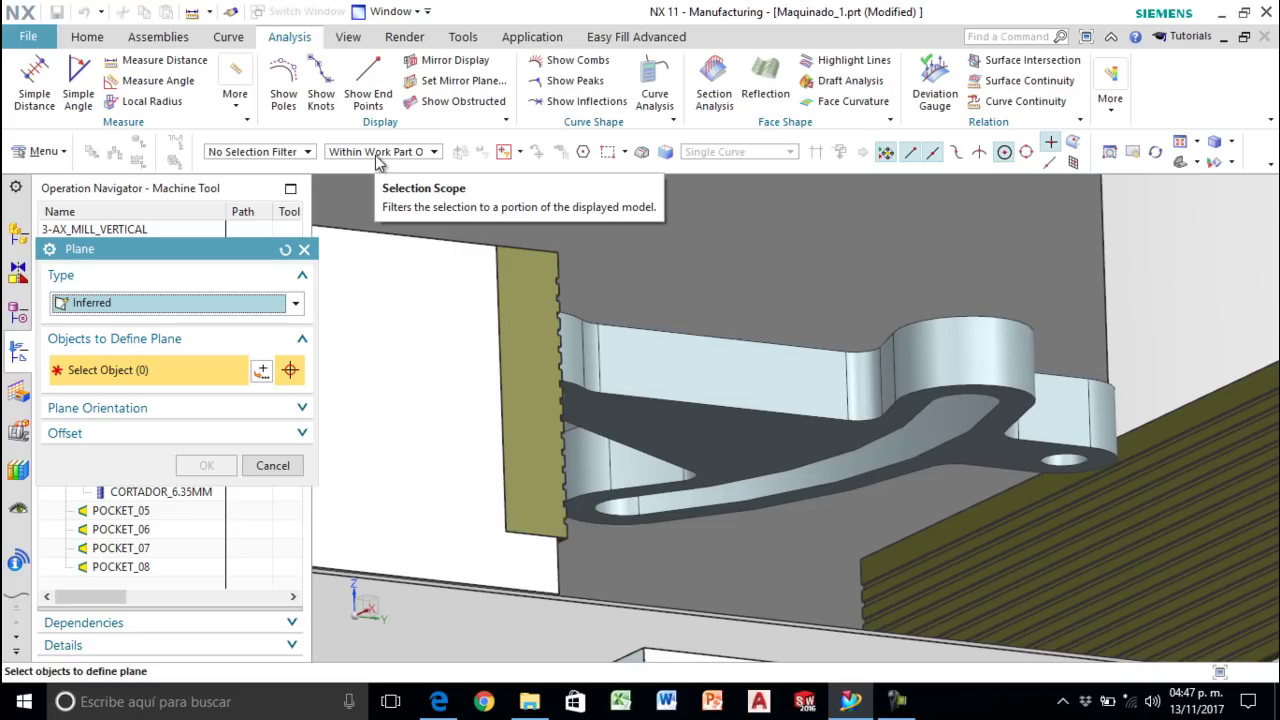
pyautogui.click(434, 153)
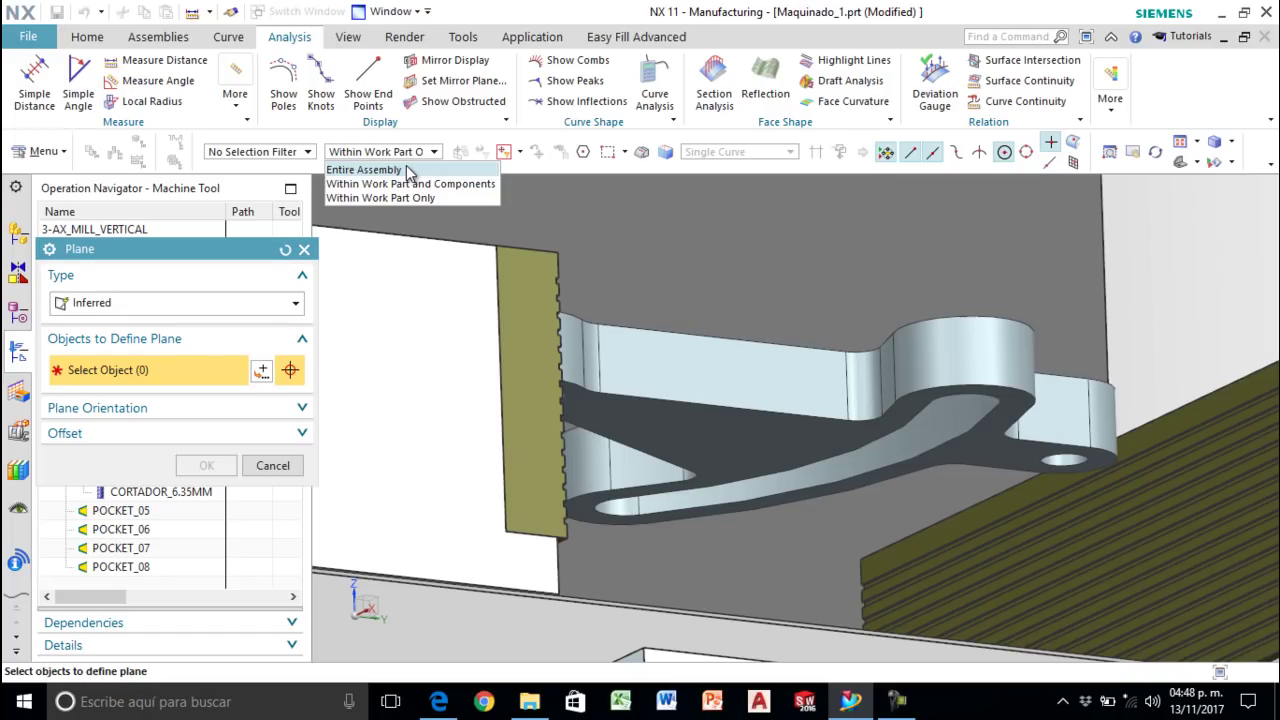
pyautogui.click(406, 170)
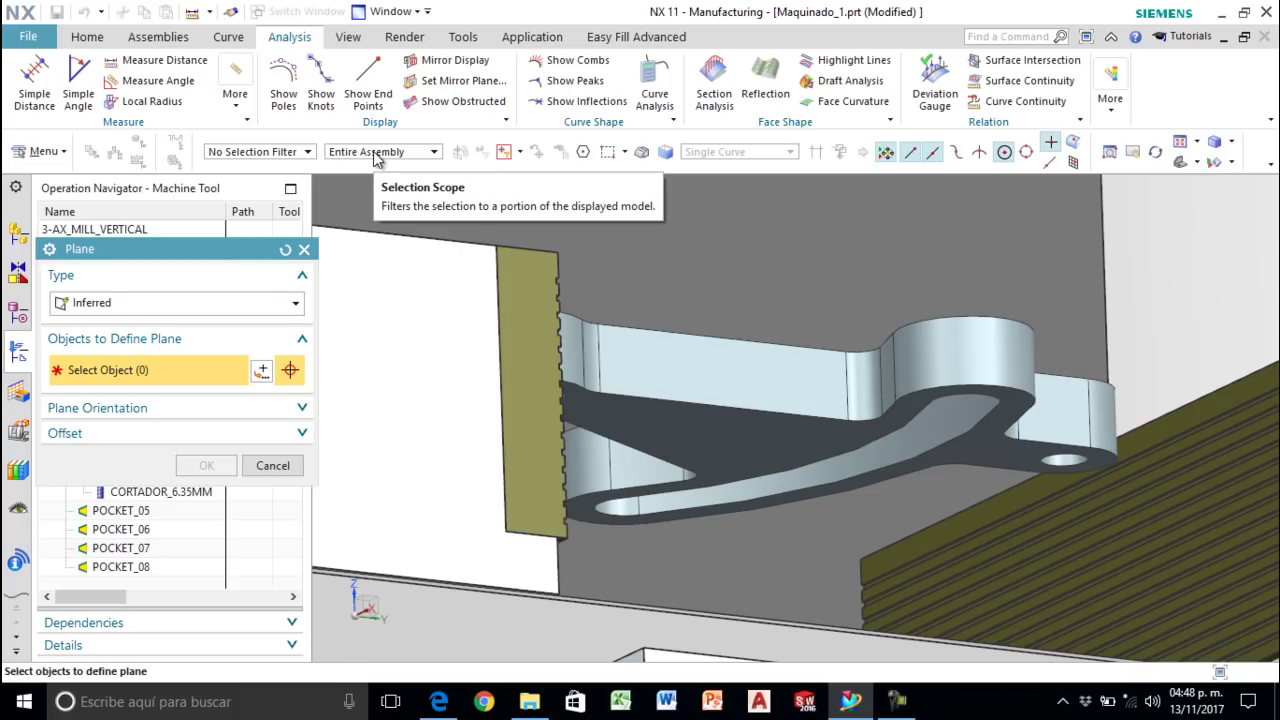
pyautogui.click(762, 441)
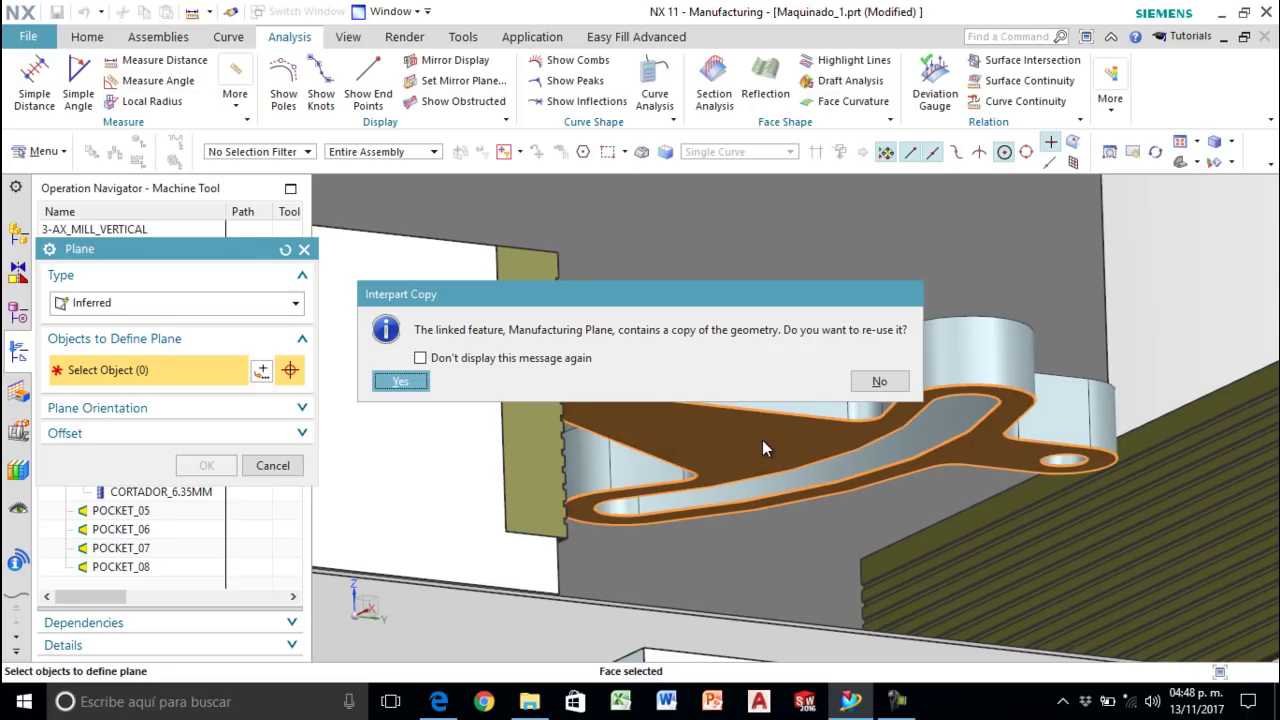
pyautogui.click(421, 382)
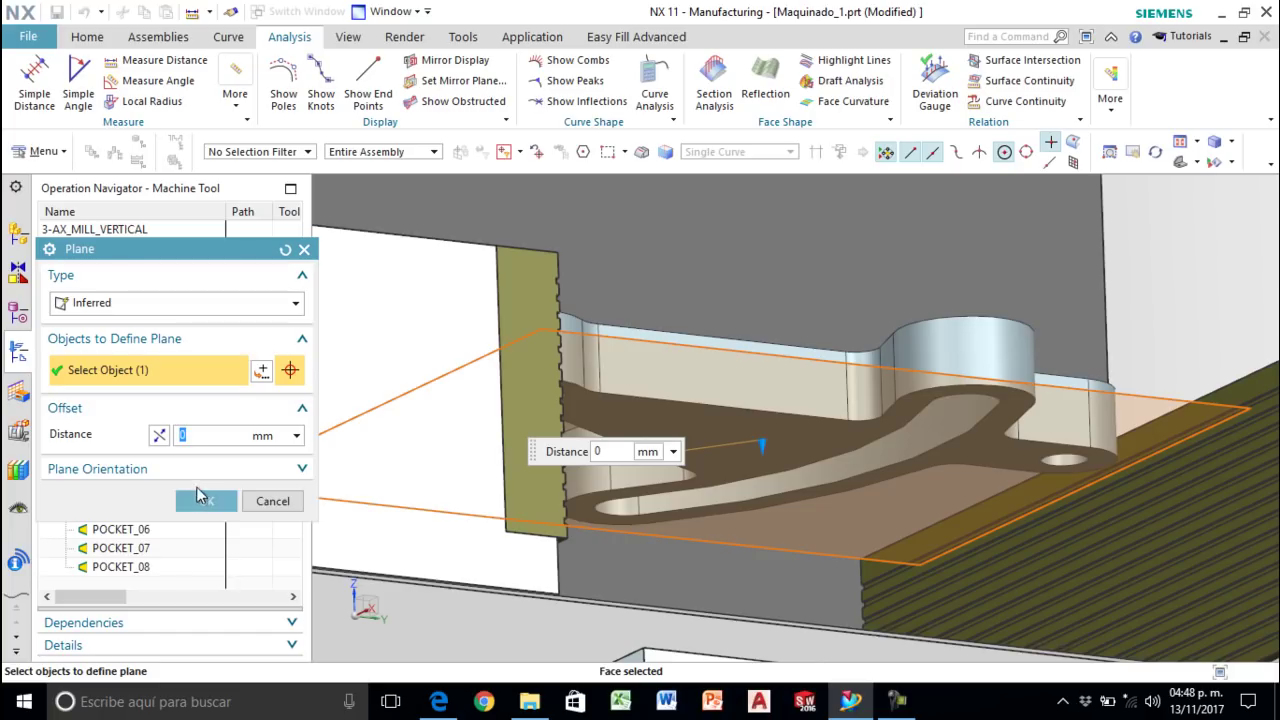
pyautogui.click(203, 501)
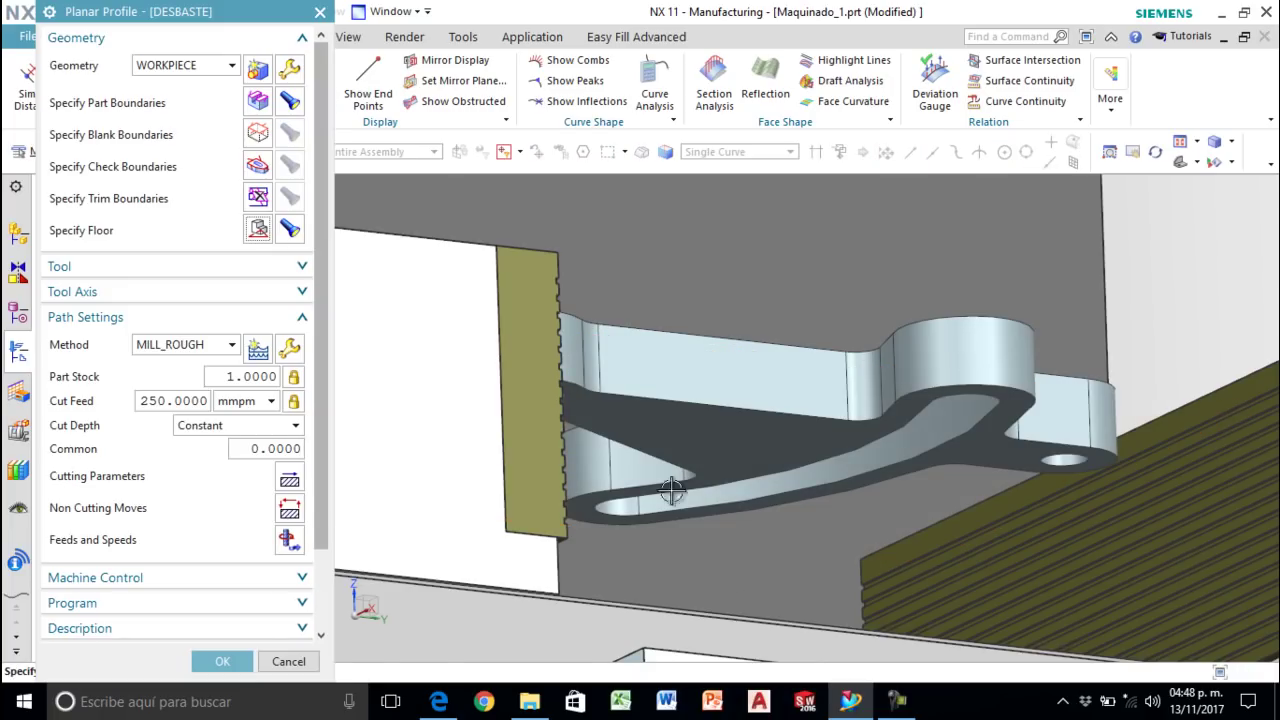
# Step: Generate the tool path for the DESBASTE planar profile operation with the specified floor
pyautogui.scroll(-3, 743, 423)
pyautogui.moveTo(743, 423); pyautogui.dragTo(749, 445, button='middle')
pyautogui.click(1180, 160)
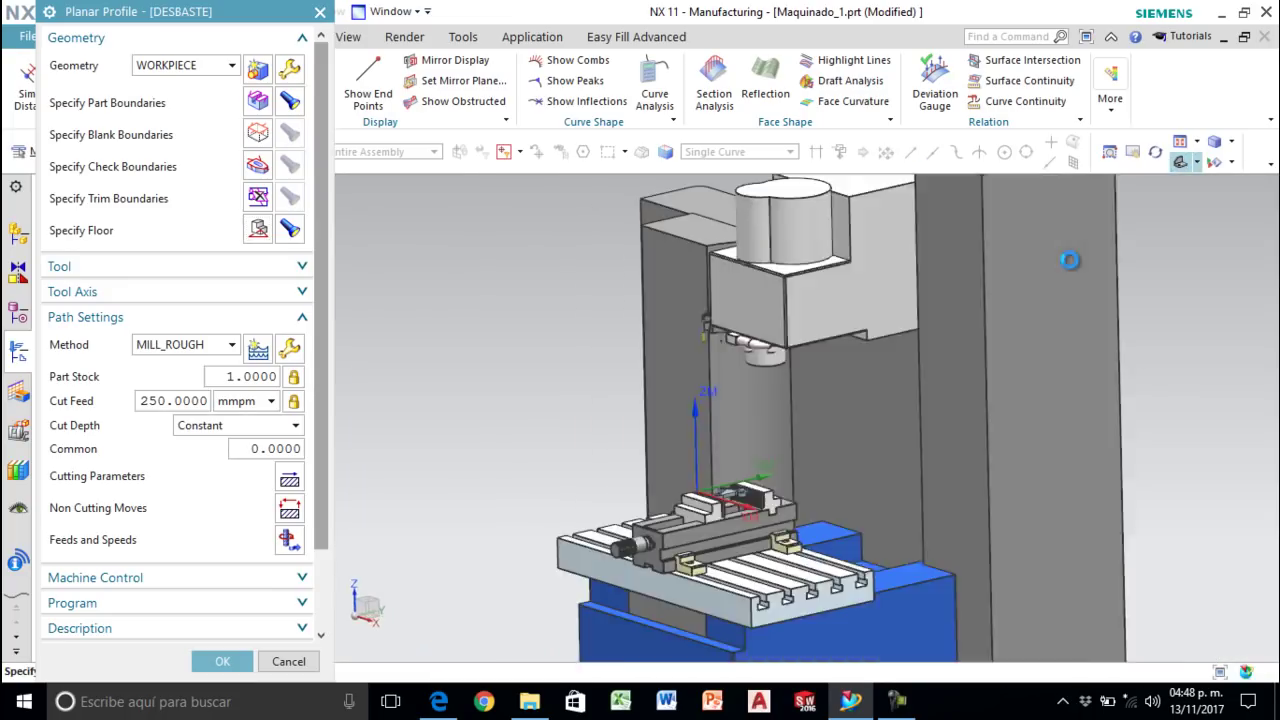
pyautogui.scroll(5, 722, 522)
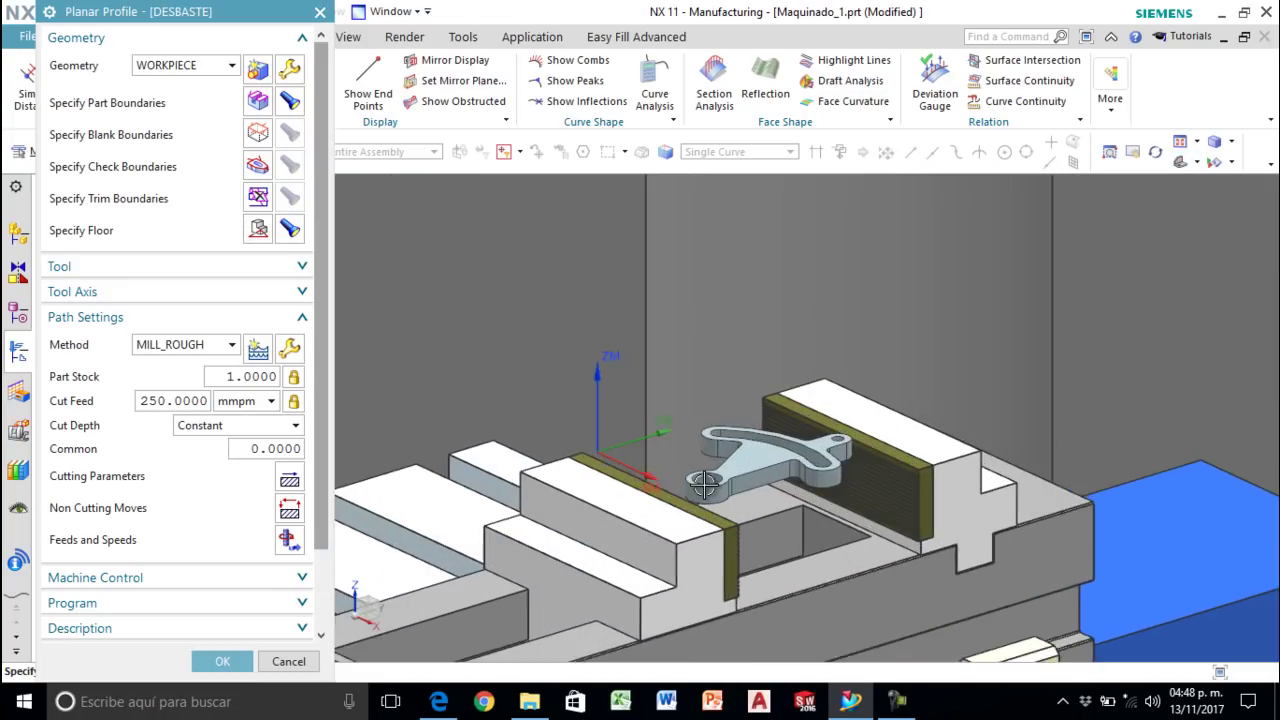
pyautogui.scroll(-3, 206, 523)
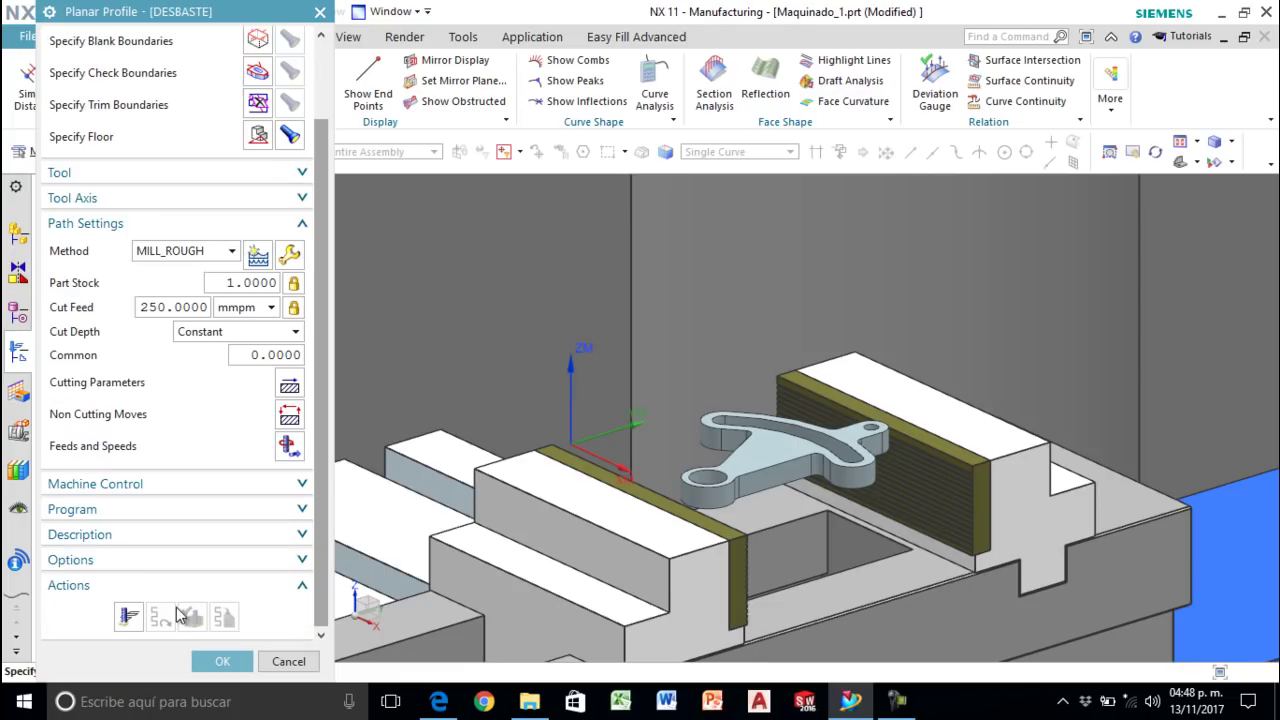
pyautogui.click(130, 616)
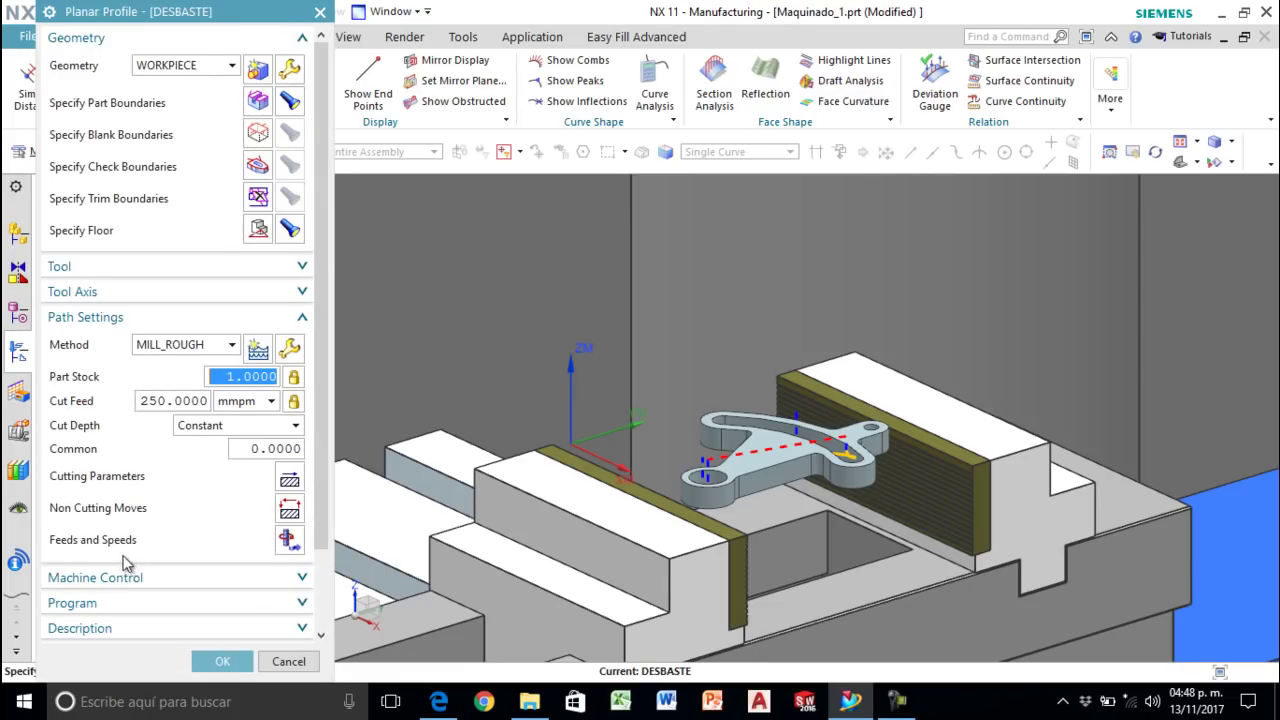
# Step: Verify the generated single-level tool path by playing its 3D Dynamic material removal simulation
pyautogui.scroll(-3, 190, 500)
pyautogui.click(188, 617)
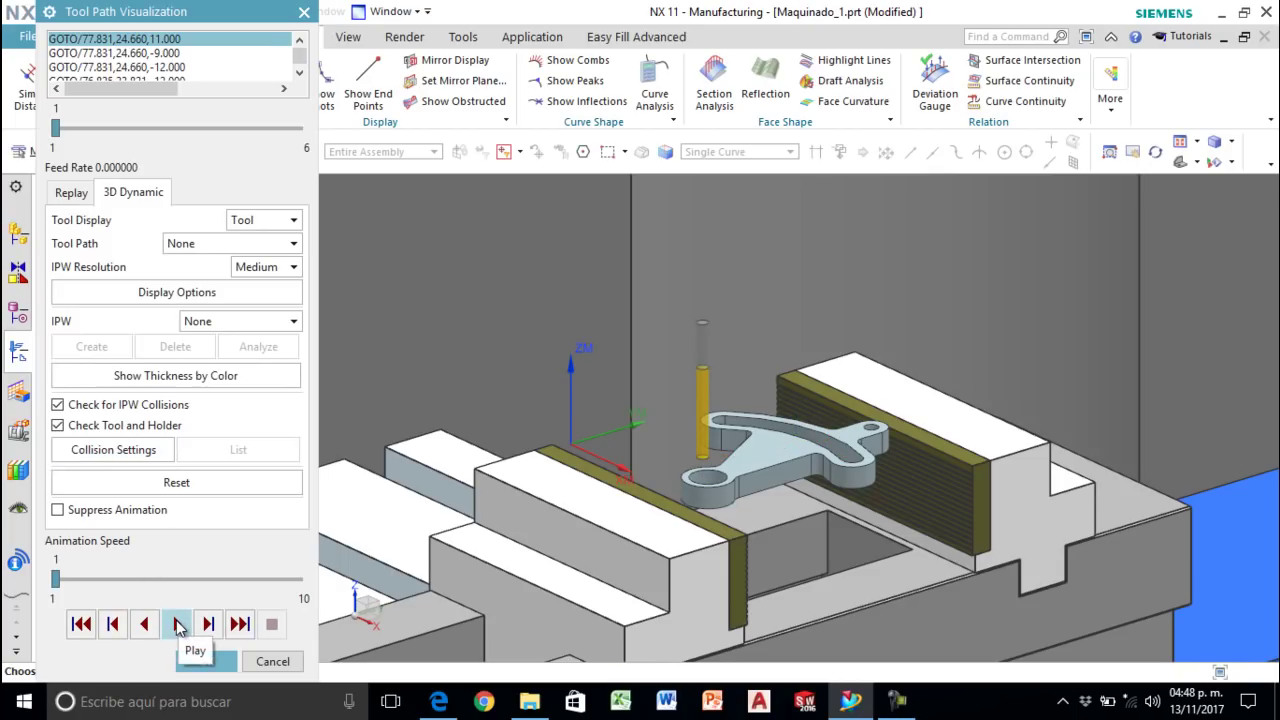
pyautogui.click(178, 626)
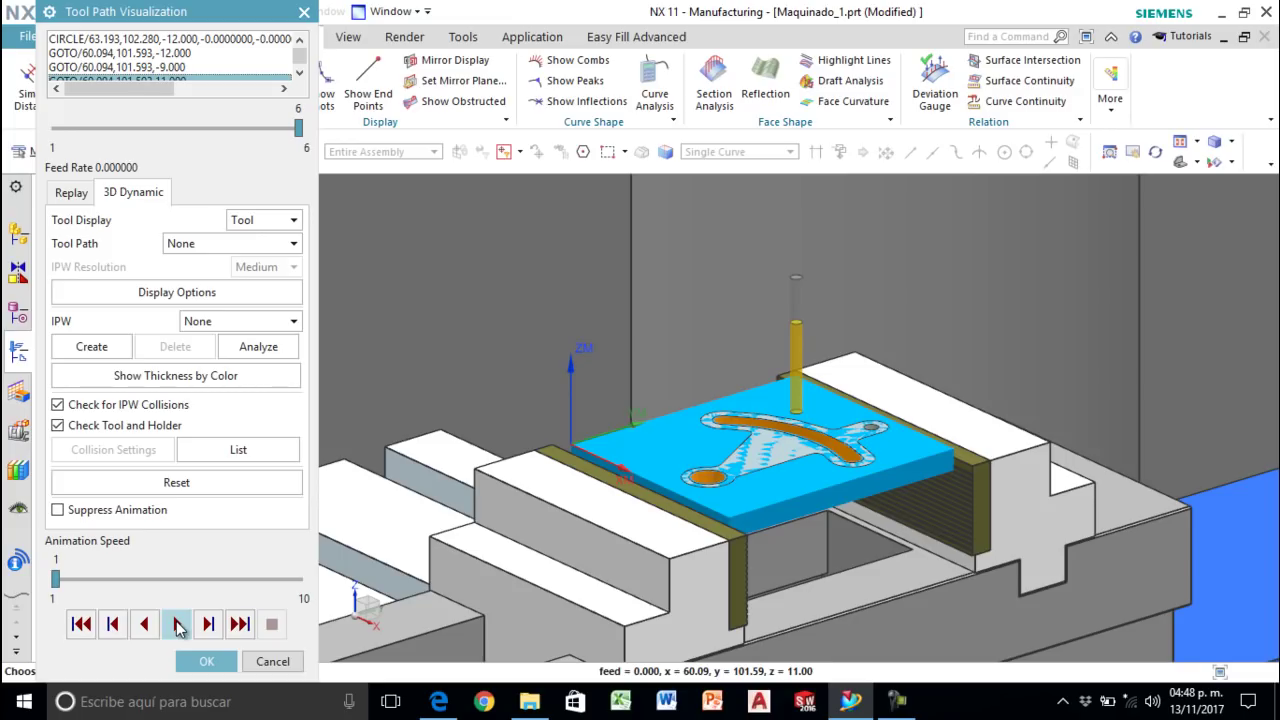
pyautogui.click(205, 662)
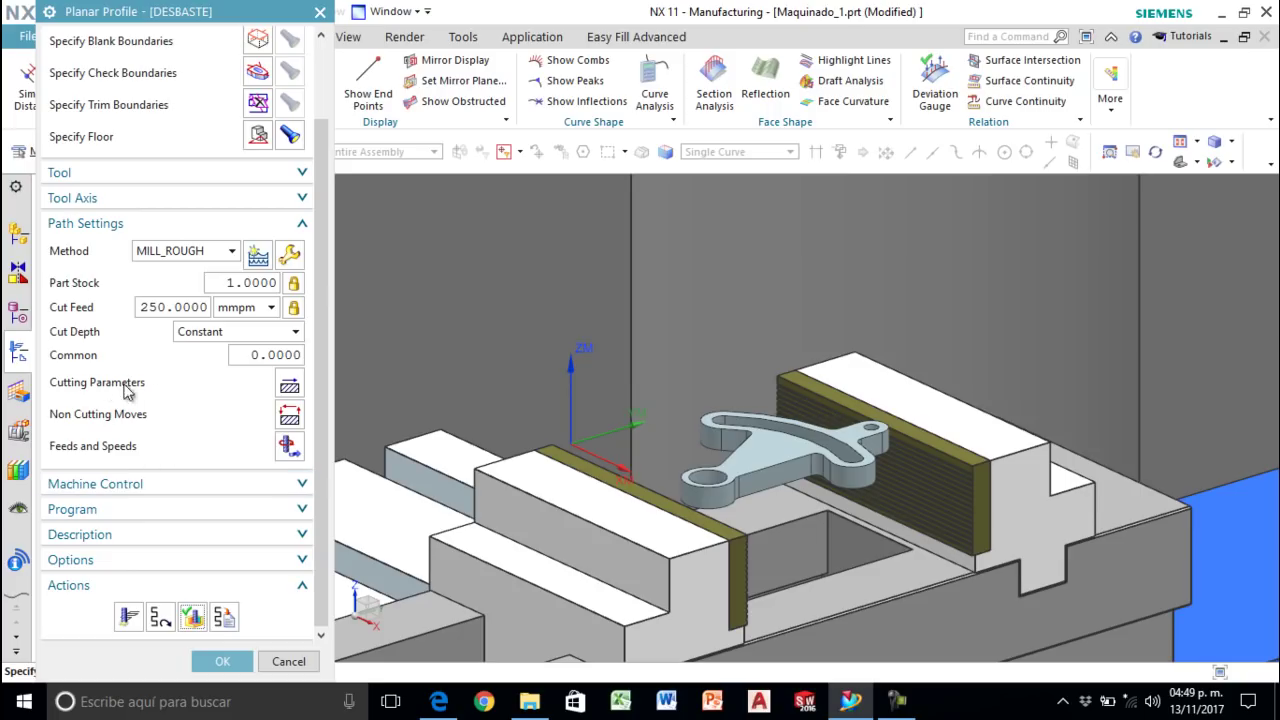
# Step: Review the operation's cutting parameters and its engage, retract, start point and transfer settings for non cutting moves
pyautogui.click(289, 386)
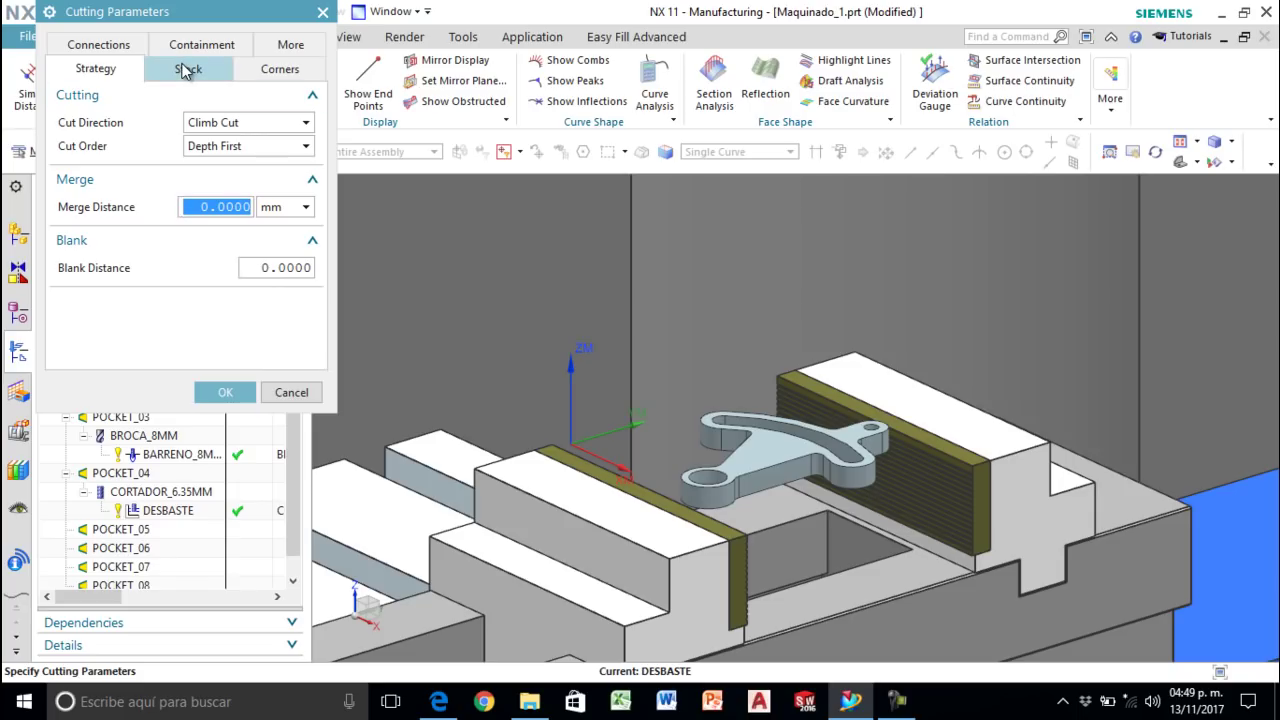
pyautogui.click(222, 393)
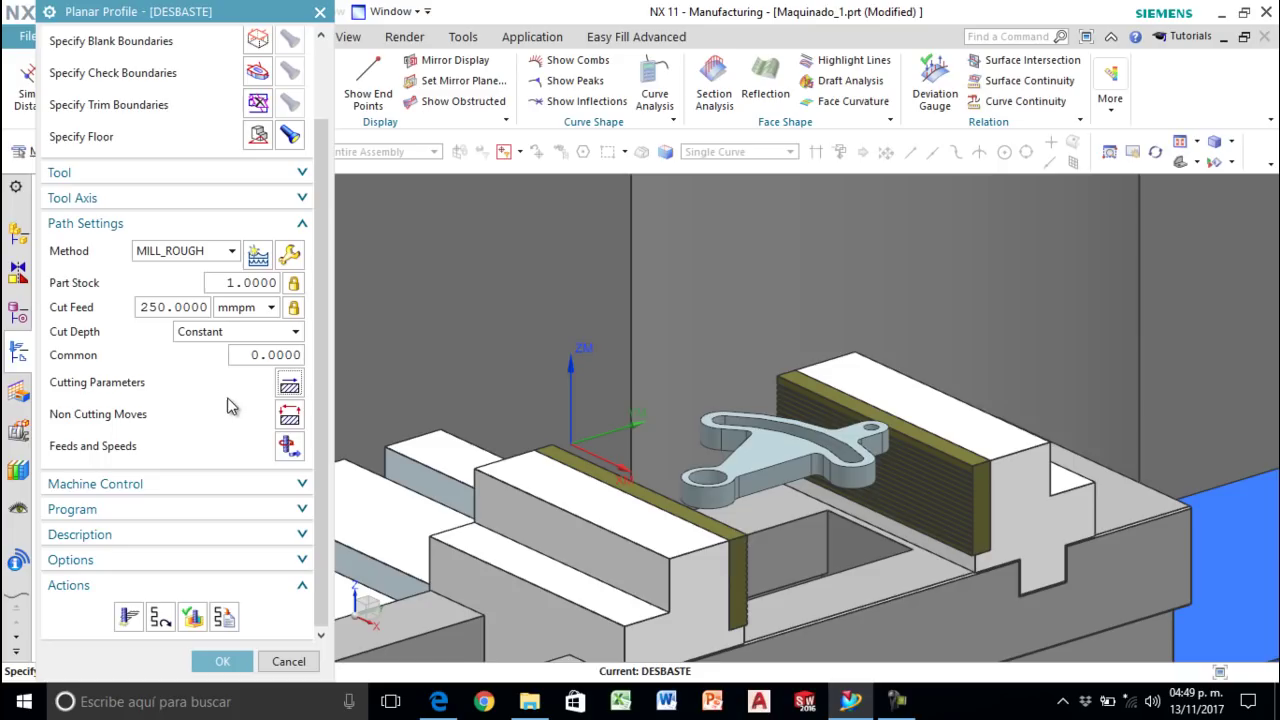
pyautogui.click(289, 414)
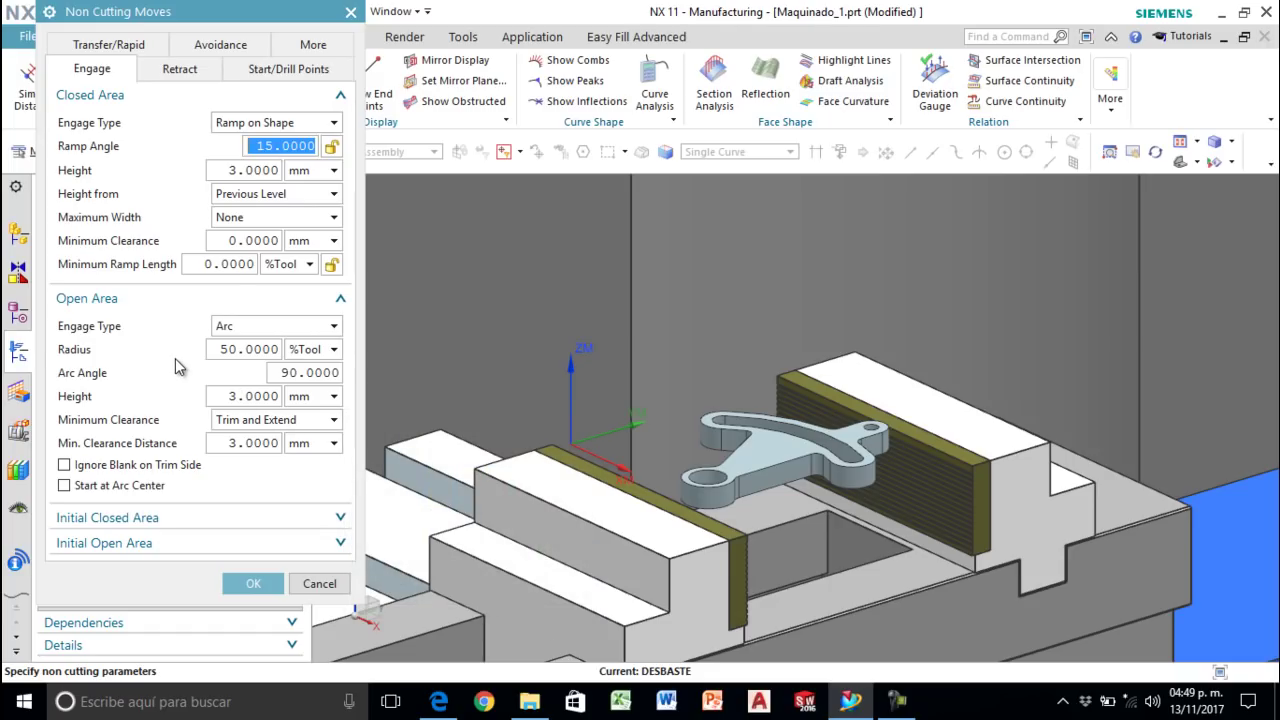
pyautogui.click(180, 72)
pyautogui.click(273, 72)
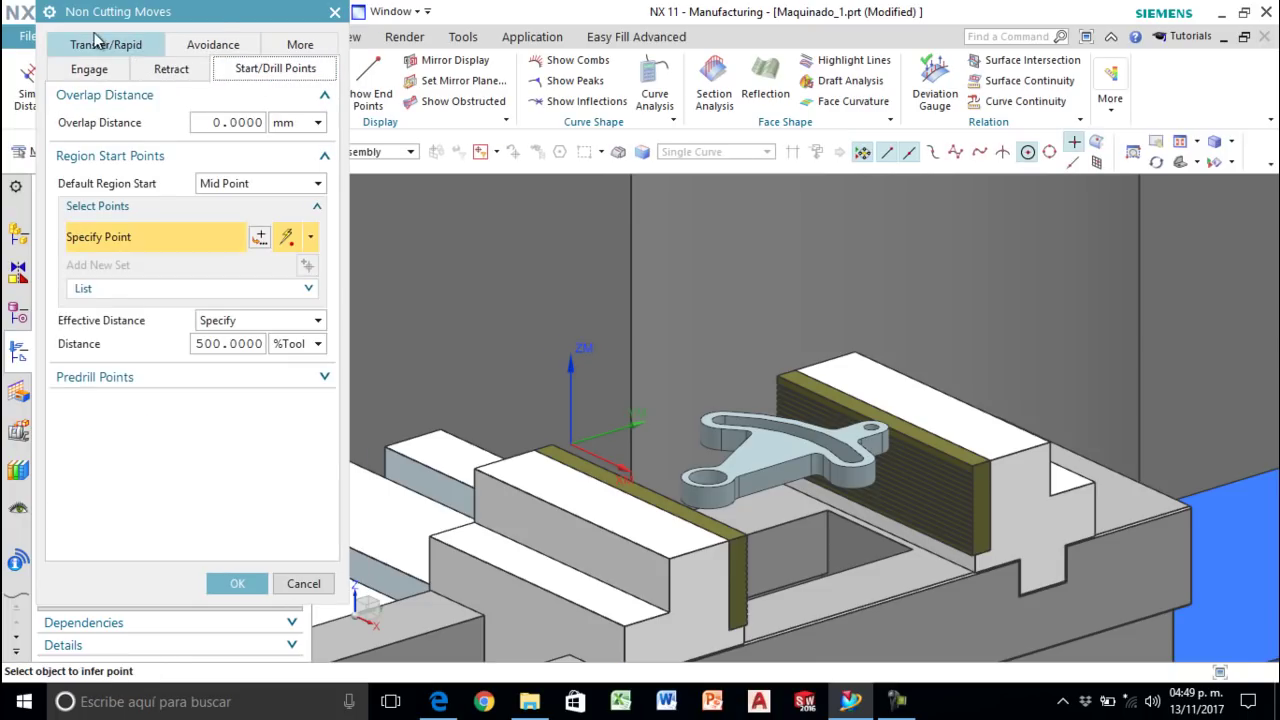
pyautogui.click(100, 44)
pyautogui.click(232, 584)
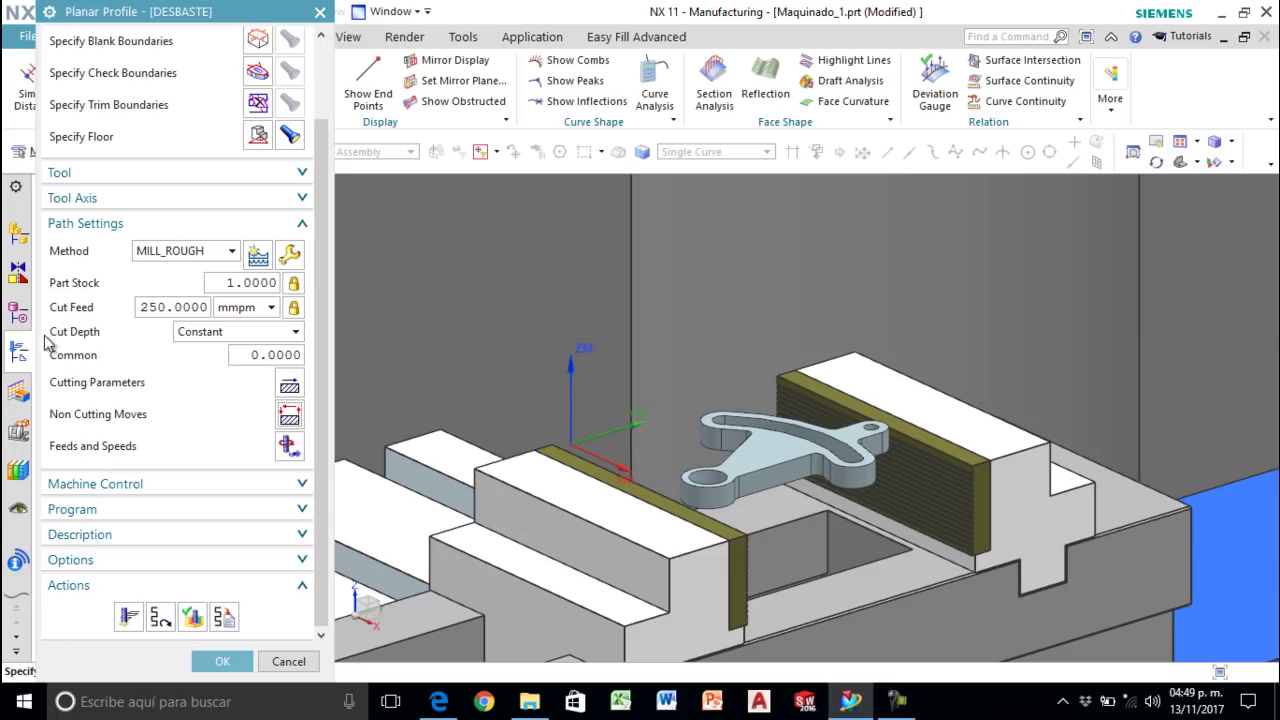
# Step: Set the common cut depth to 1.5 and regenerate the DESBASTE tool path
pyautogui.click(270, 355)
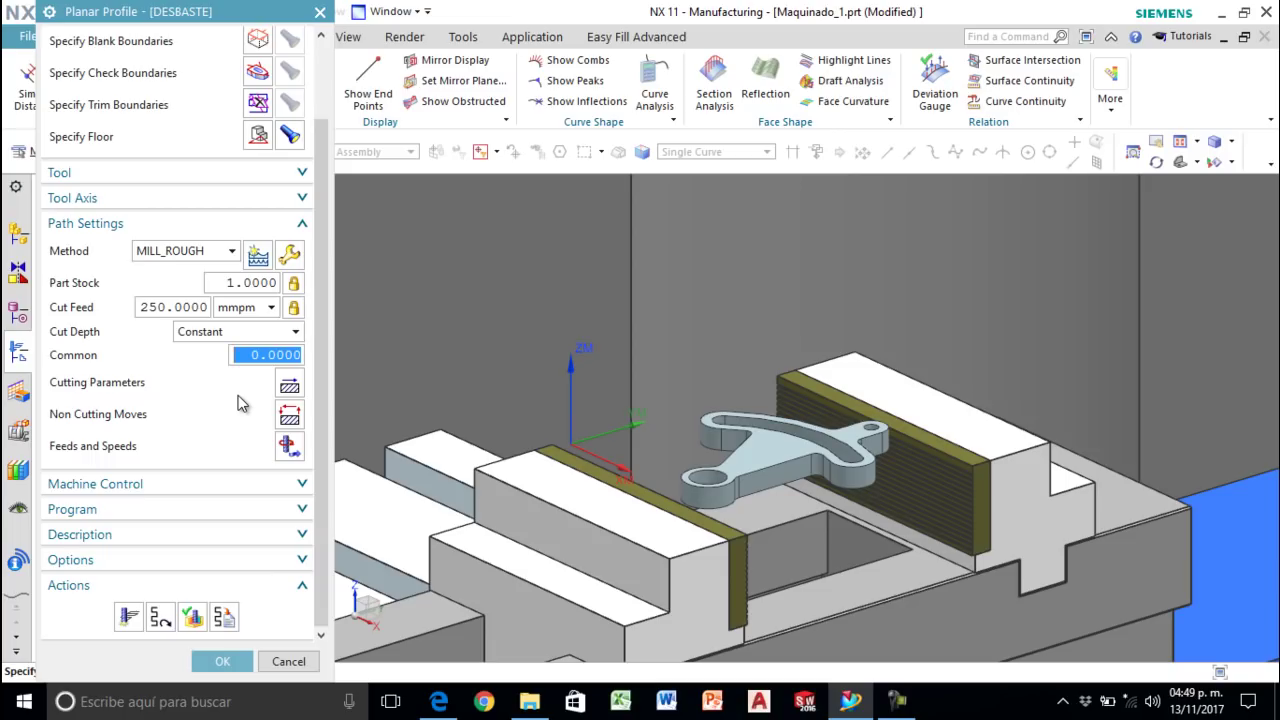
pyautogui.write('1.5')
pyautogui.press('Return')
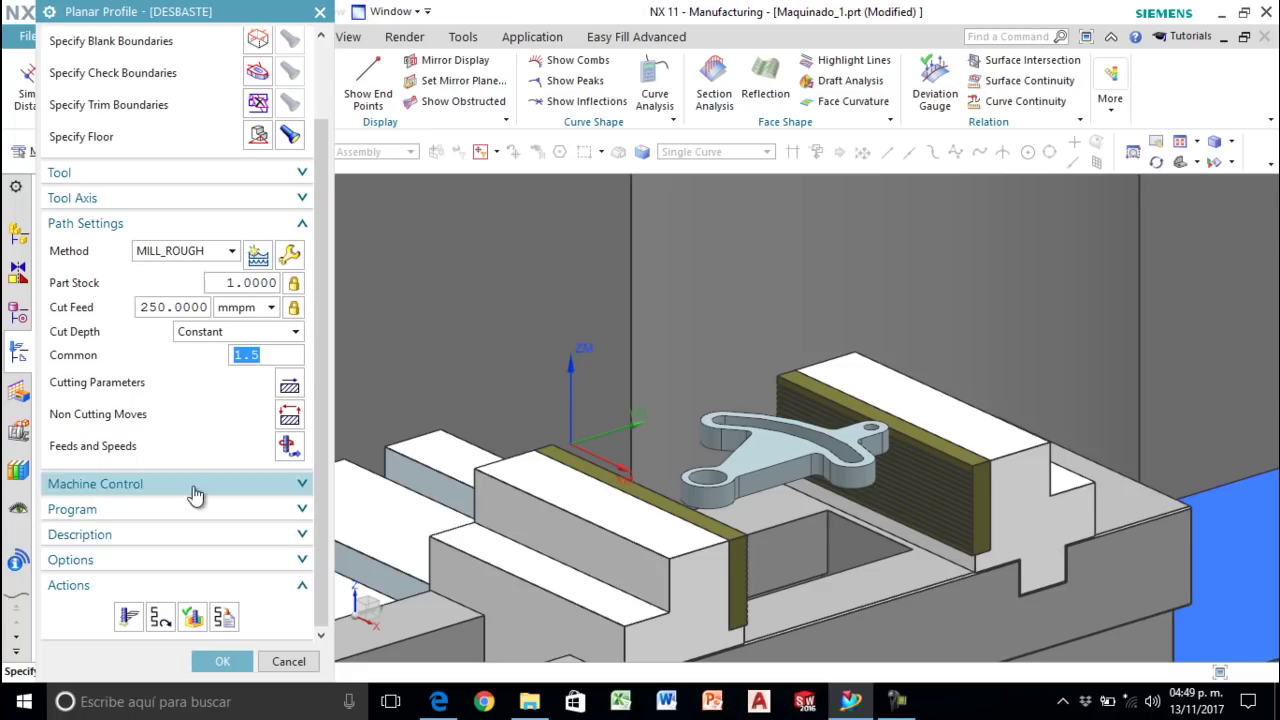
pyautogui.click(128, 617)
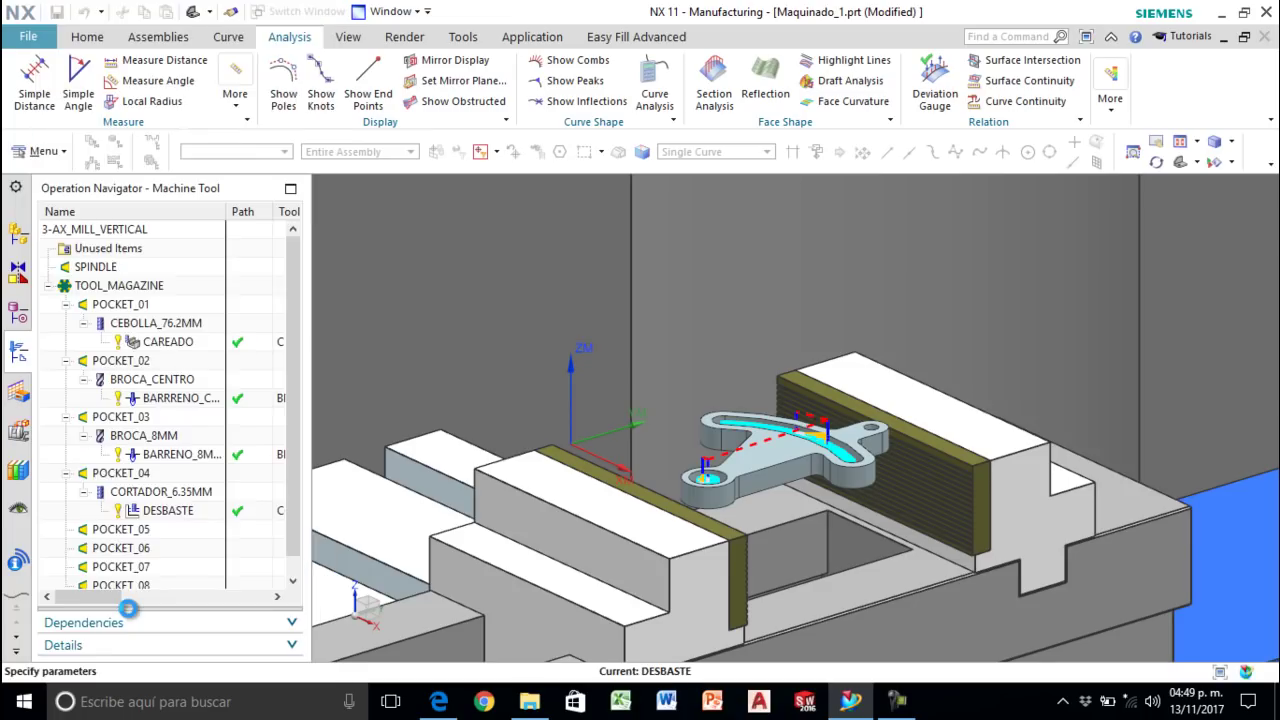
# Step: Examine the multi-level passes in the round hole and curved slot, and play their 3D Dynamic simulation with animation speed 3
pyautogui.scroll(5, 820, 490)
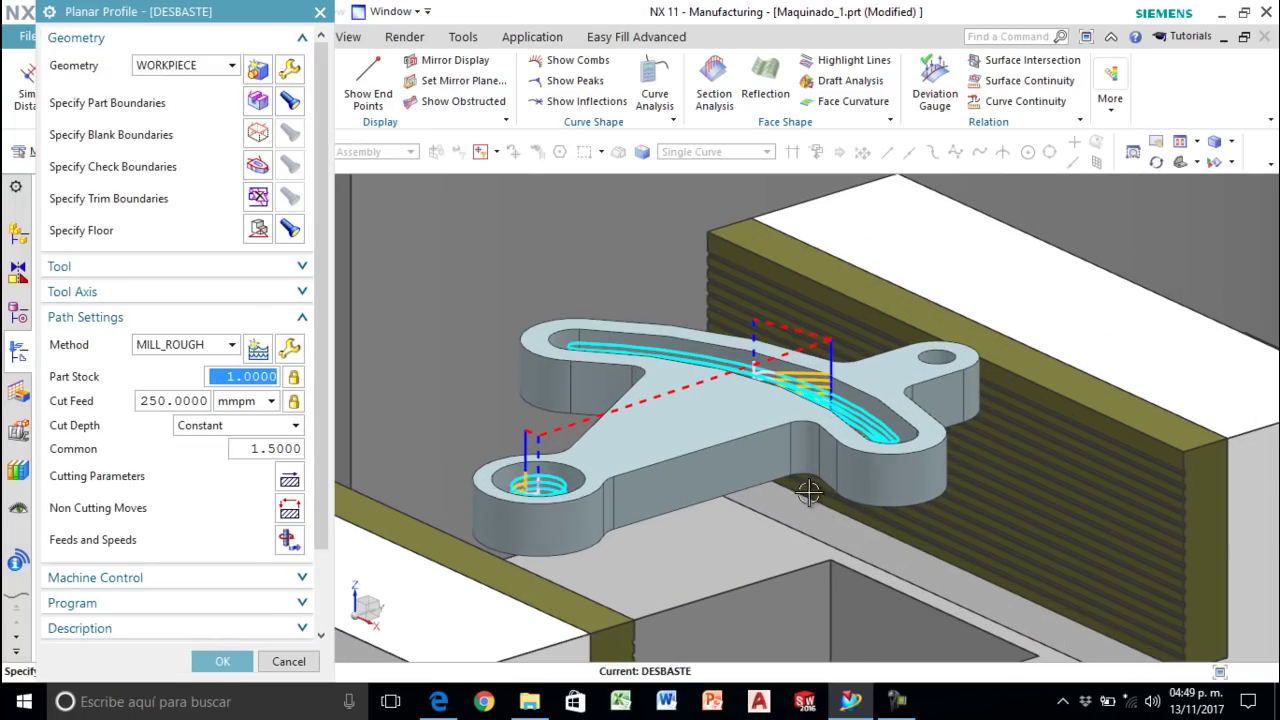
pyautogui.moveTo(806, 504); pyautogui.dragTo(799, 513, button='middle')
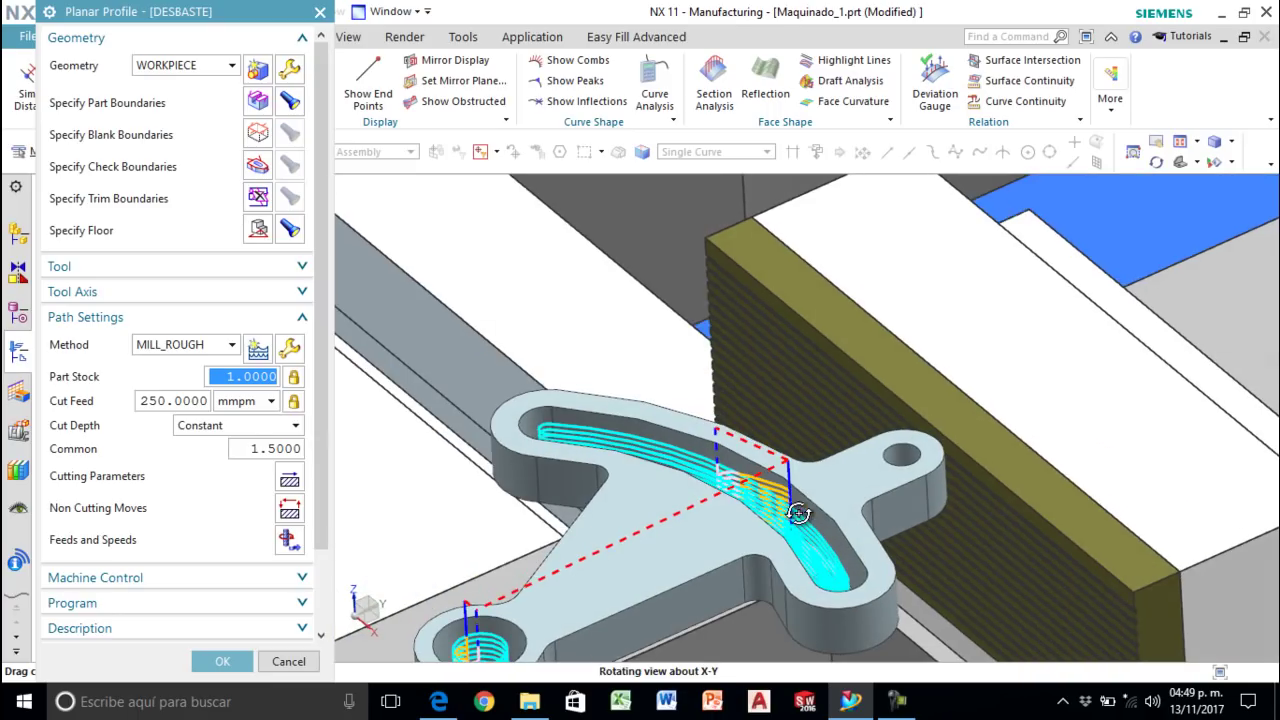
pyautogui.scroll(-5, 831, 466)
pyautogui.scroll(6, 742, 549)
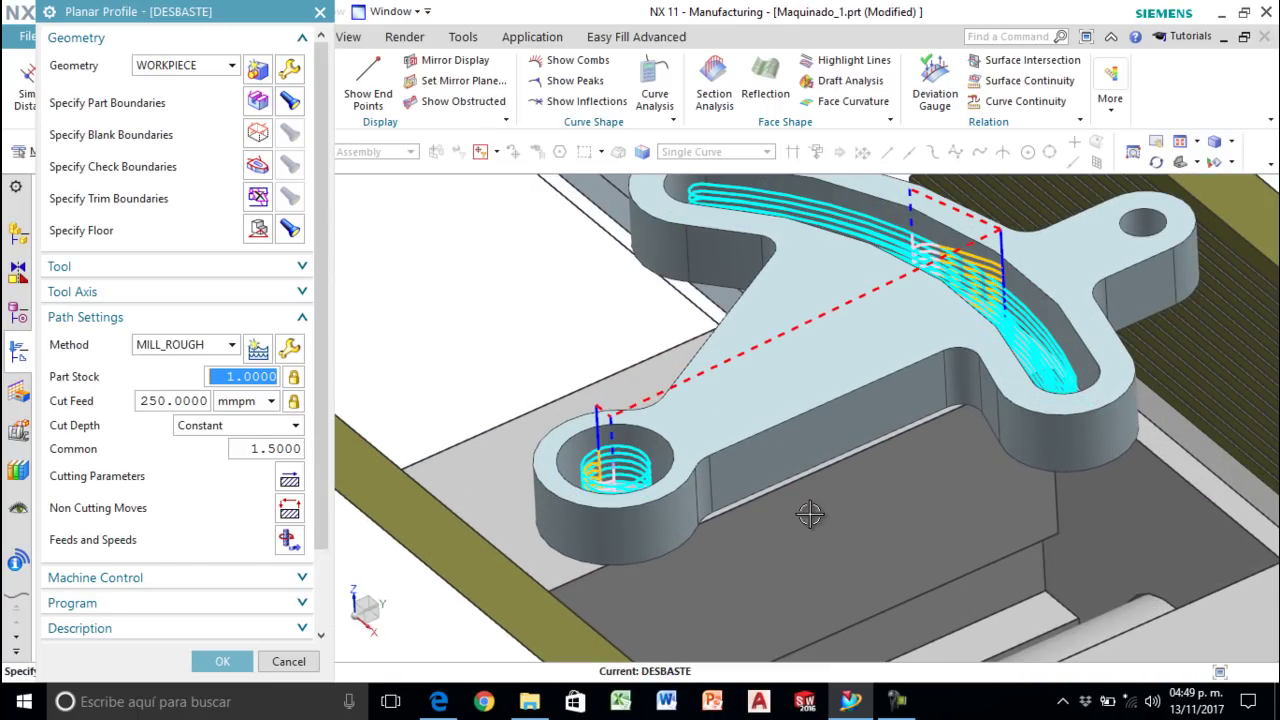
pyautogui.scroll(-5, 838, 477)
pyautogui.scroll(5, 869, 418)
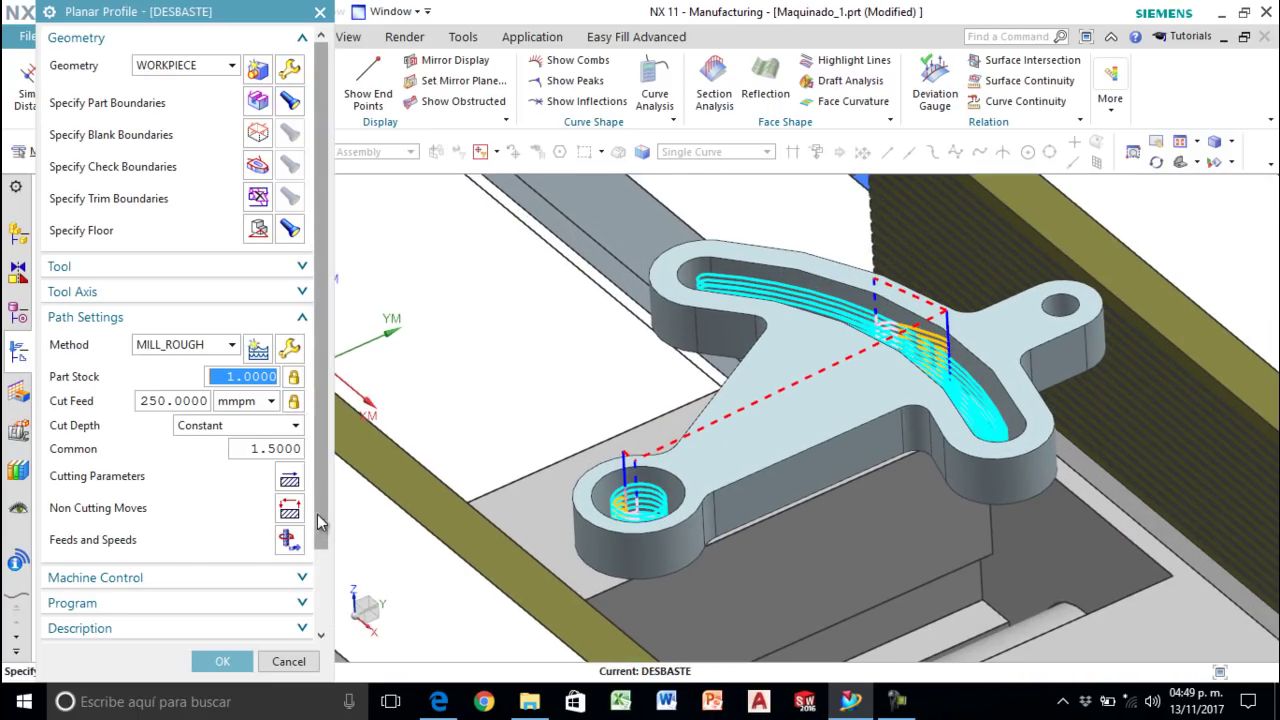
pyautogui.scroll(-3, 220, 528)
pyautogui.click(214, 661)
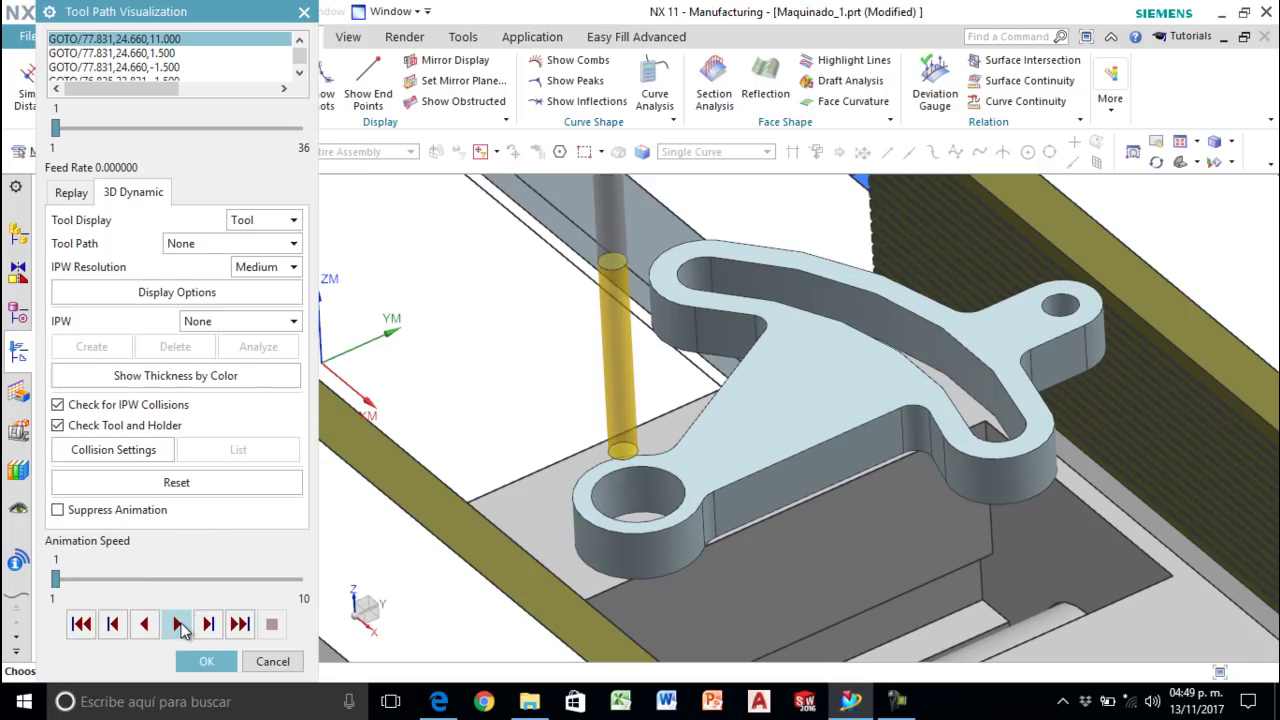
pyautogui.click(177, 623)
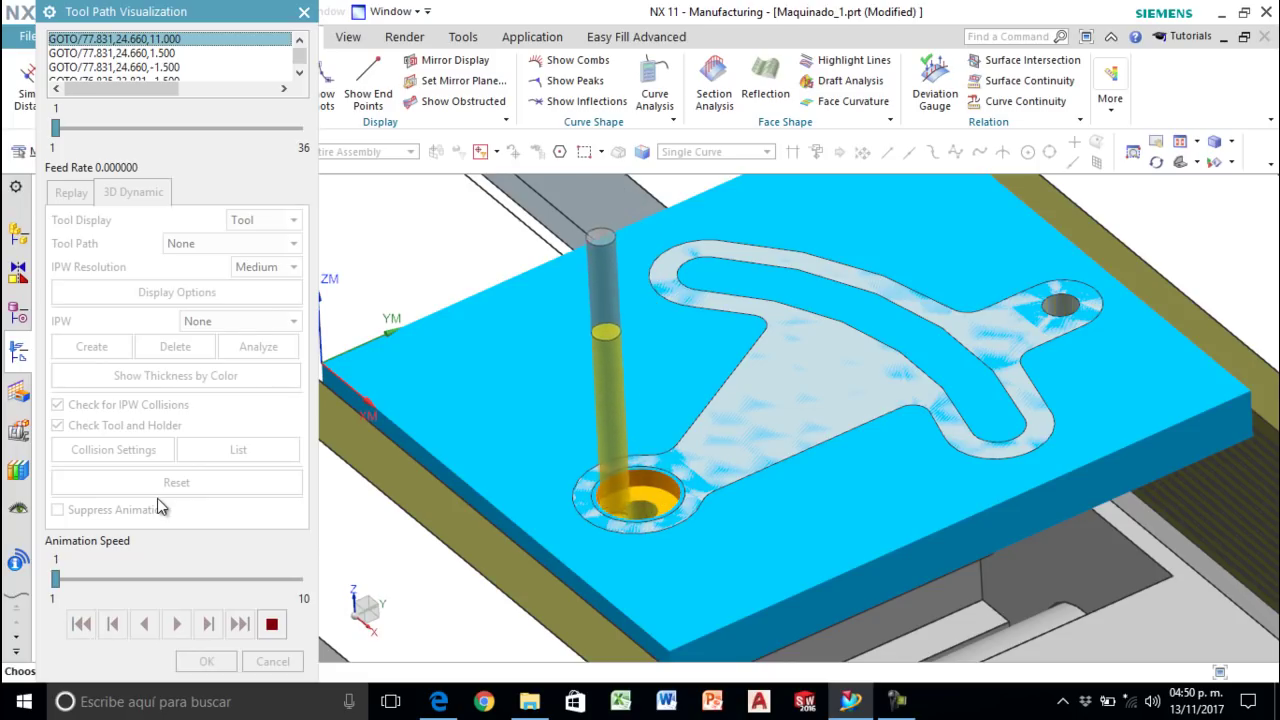
pyautogui.click(220, 579)
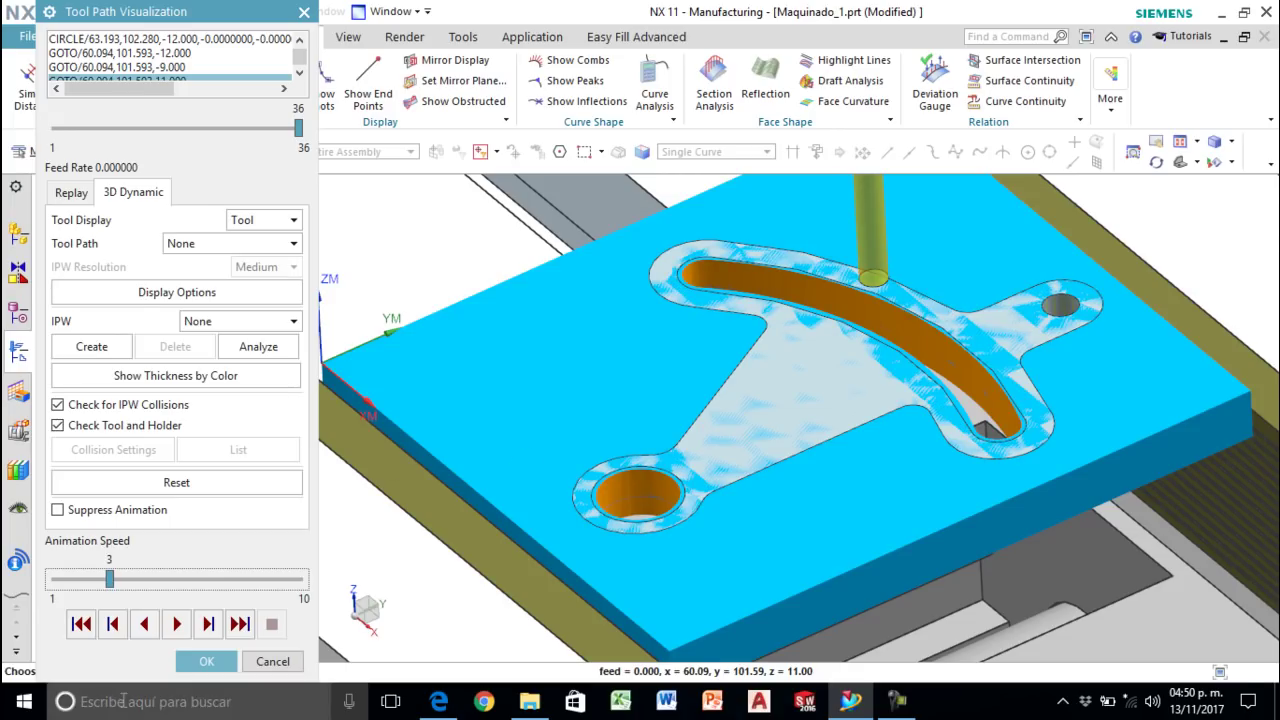
pyautogui.click(197, 662)
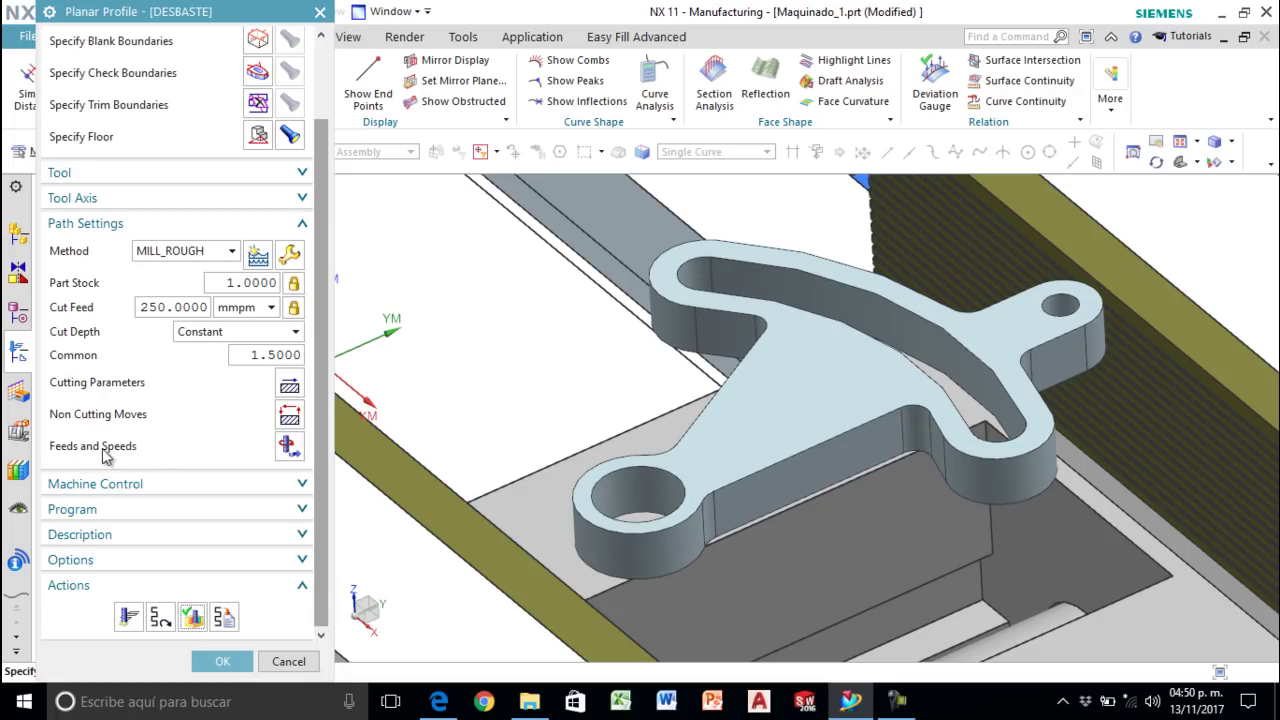
# Step: Reset the operation's feeds and speeds from the machining data table and accept the calculated values
pyautogui.click(288, 446)
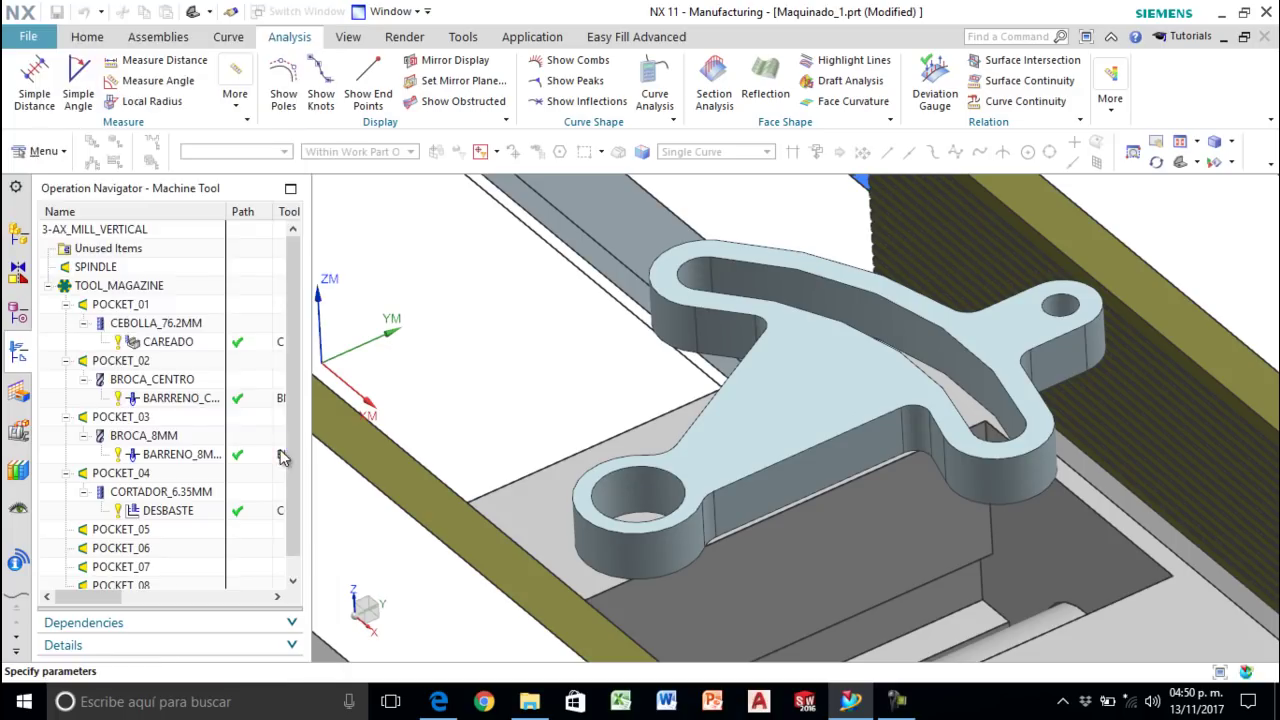
pyautogui.click(96, 143)
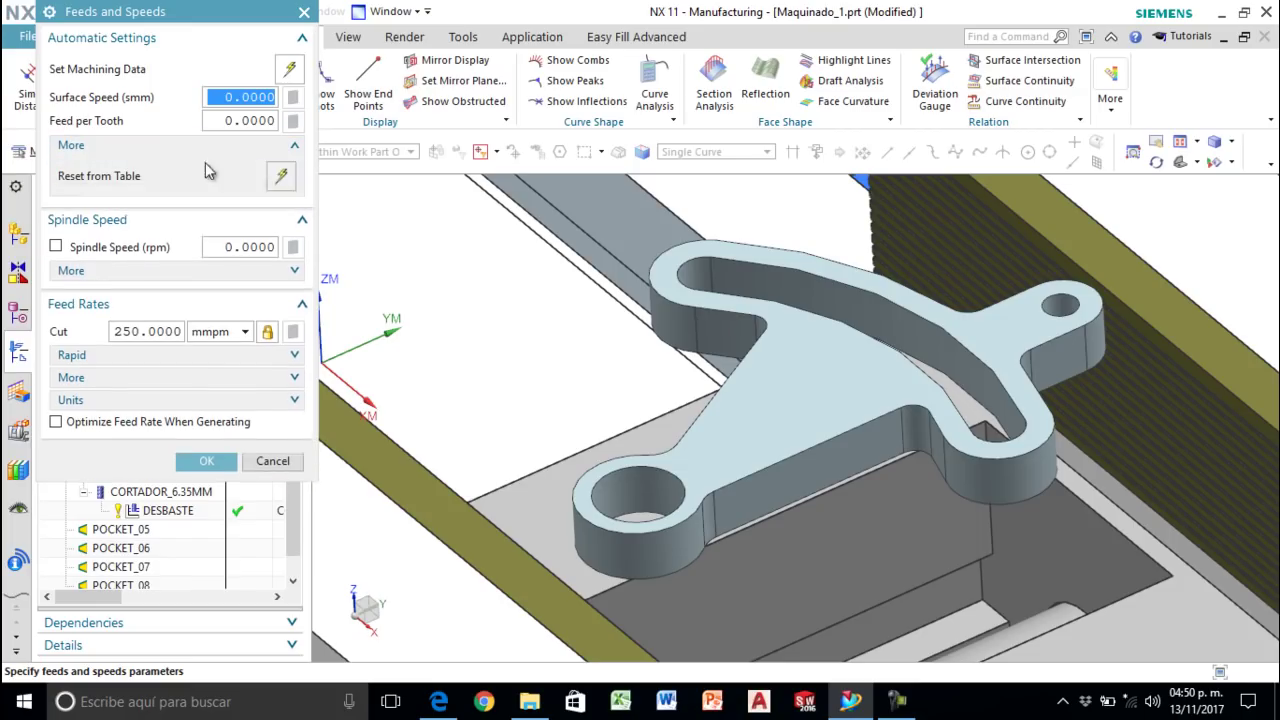
pyautogui.click(281, 177)
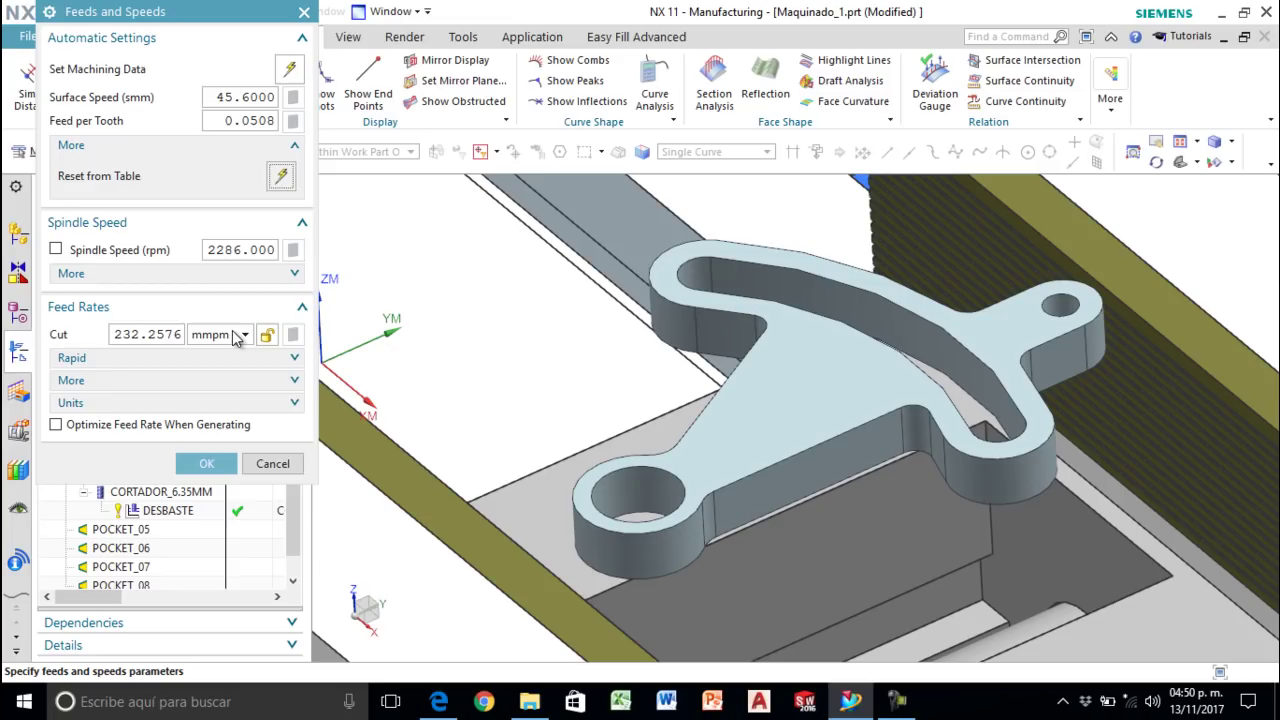
pyautogui.click(200, 464)
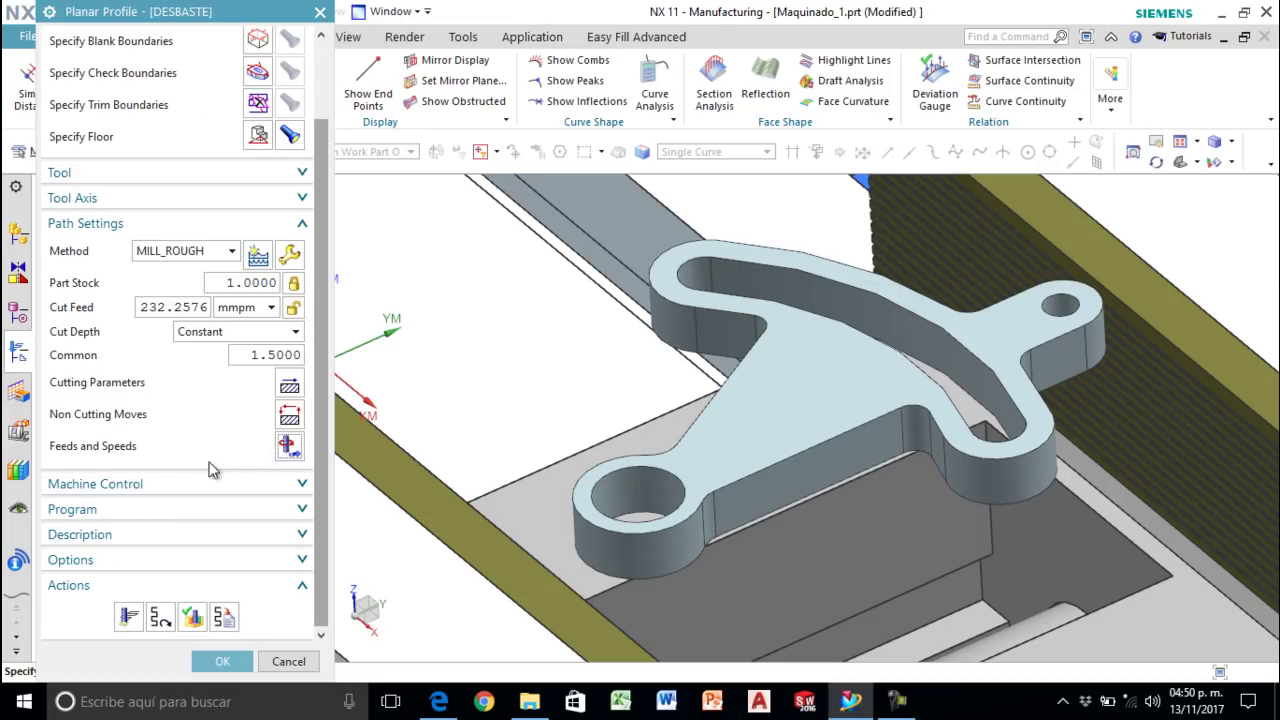
# Step: Accept the DESBASTE operation and create a planar profile operation named Acabo under CORTADOR_6.35MM, using the MILL_FINISH method
pyautogui.click(222, 661)
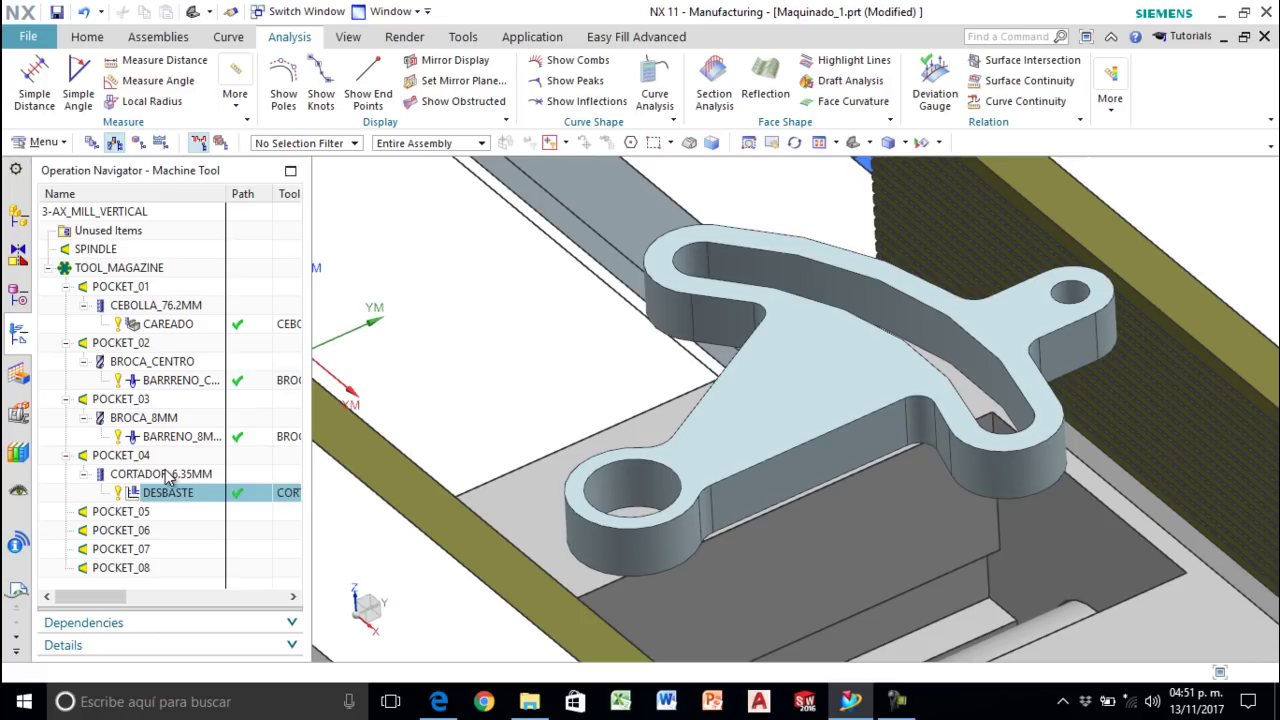
pyautogui.click(160, 474)
pyautogui.rightClick(165, 478)
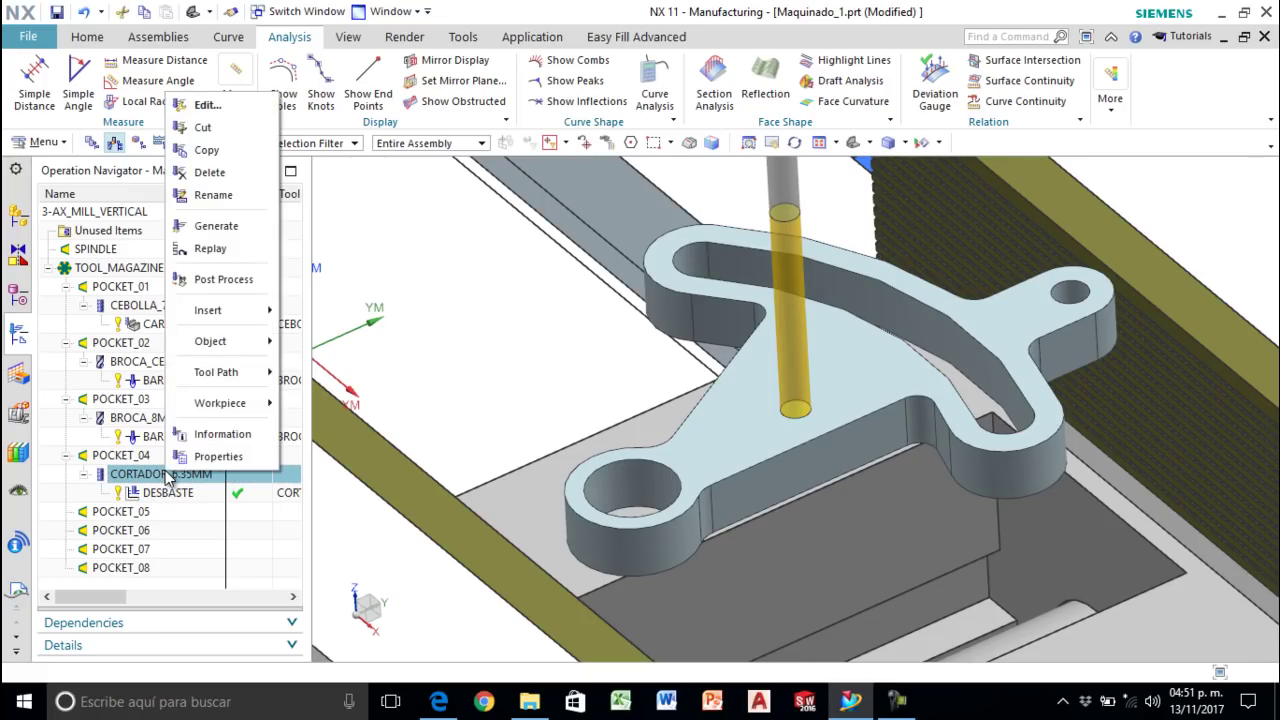
pyautogui.moveTo(224, 311)
pyautogui.click(325, 313)
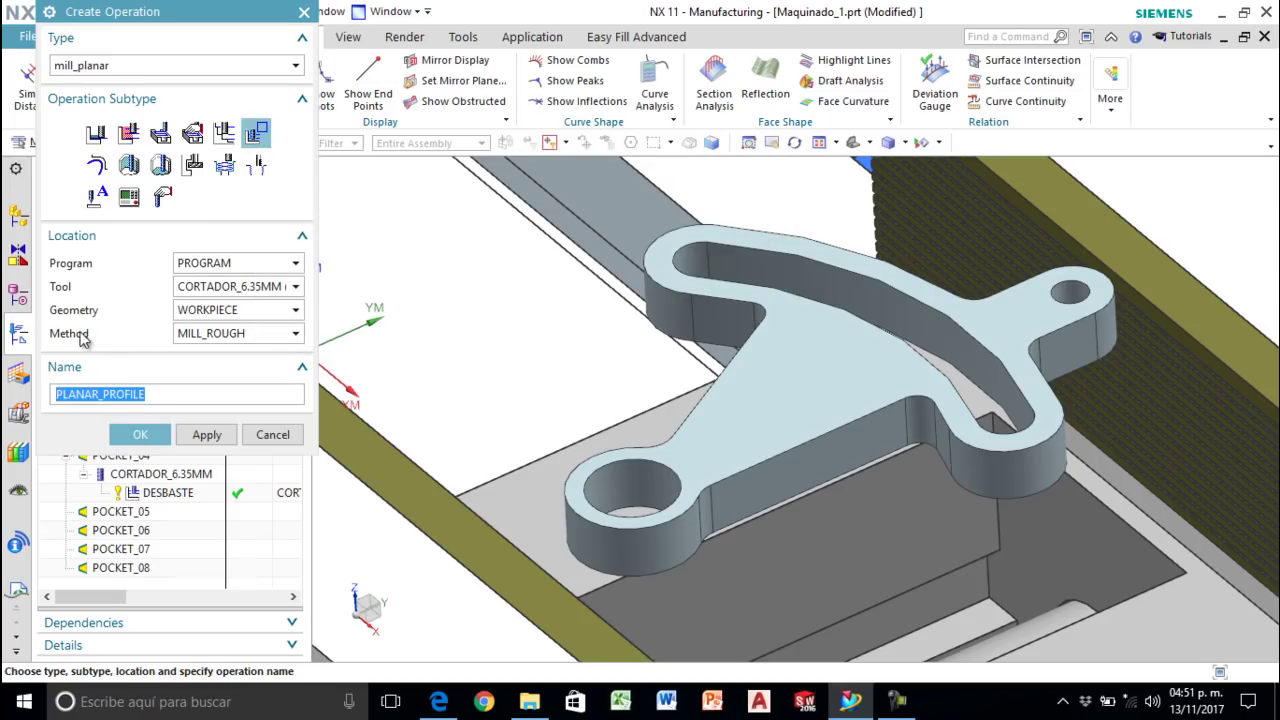
pyautogui.click(265, 335)
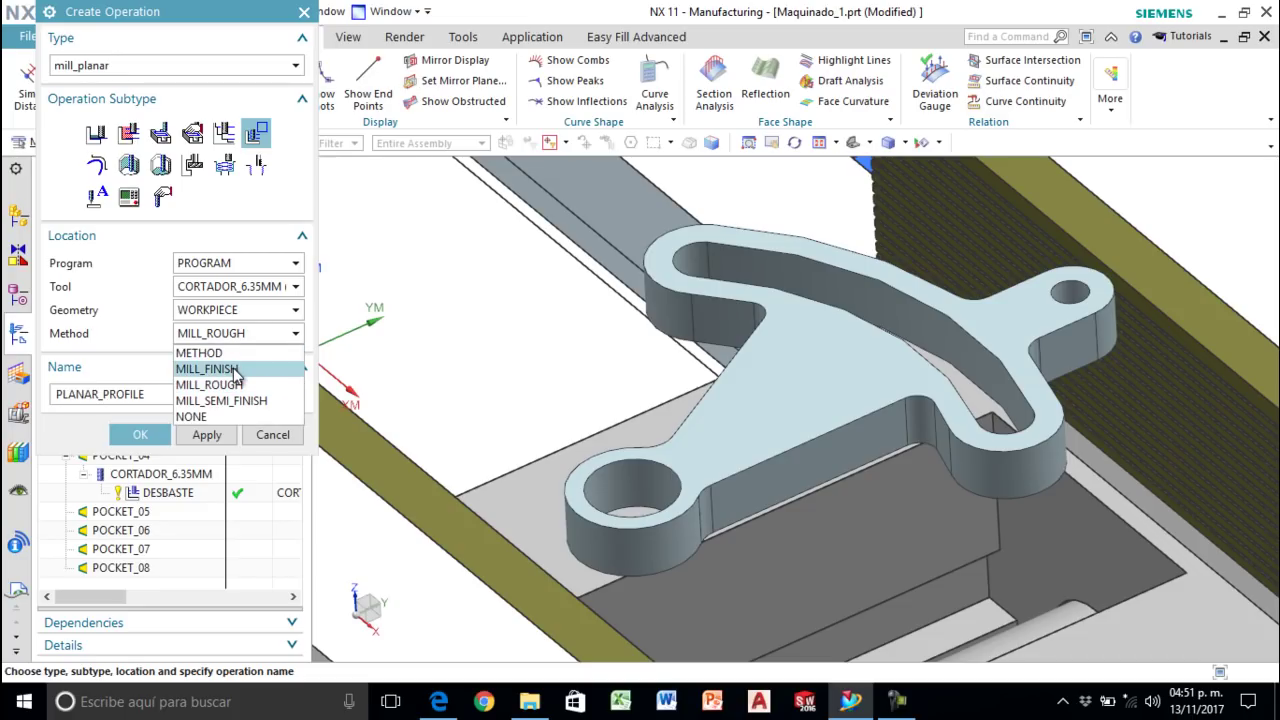
pyautogui.click(236, 369)
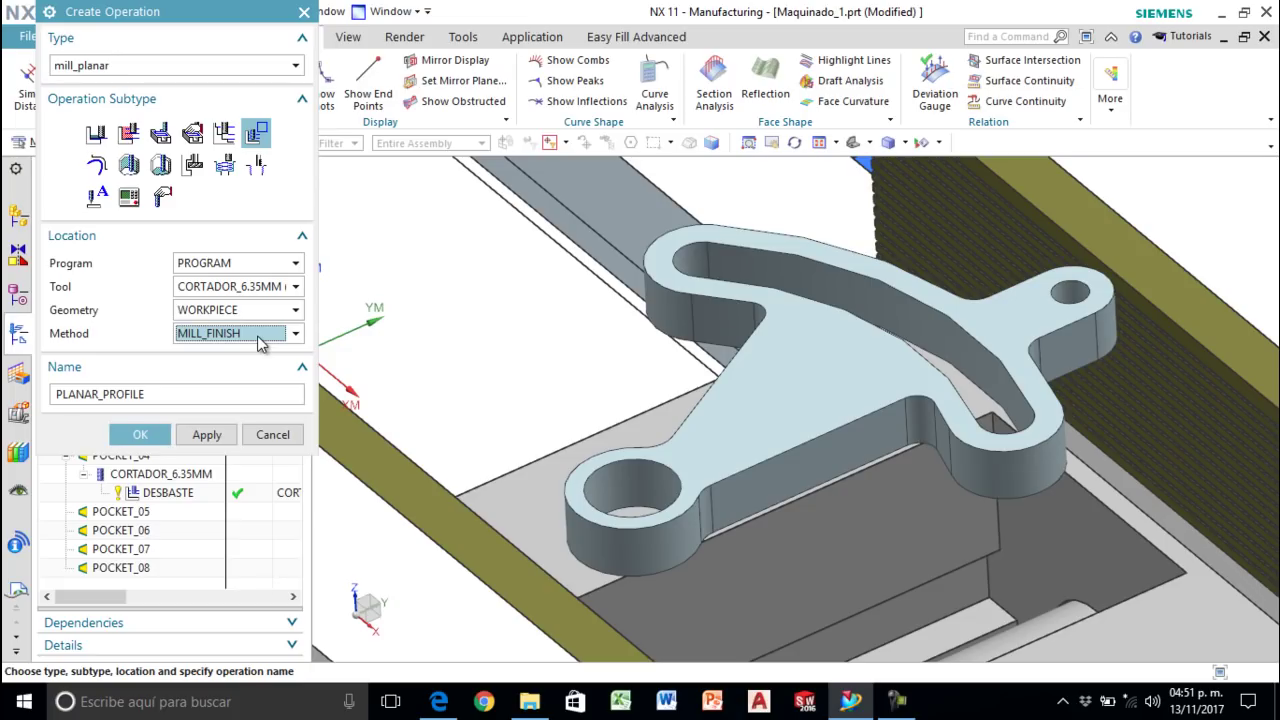
pyautogui.doubleClick(166, 400)
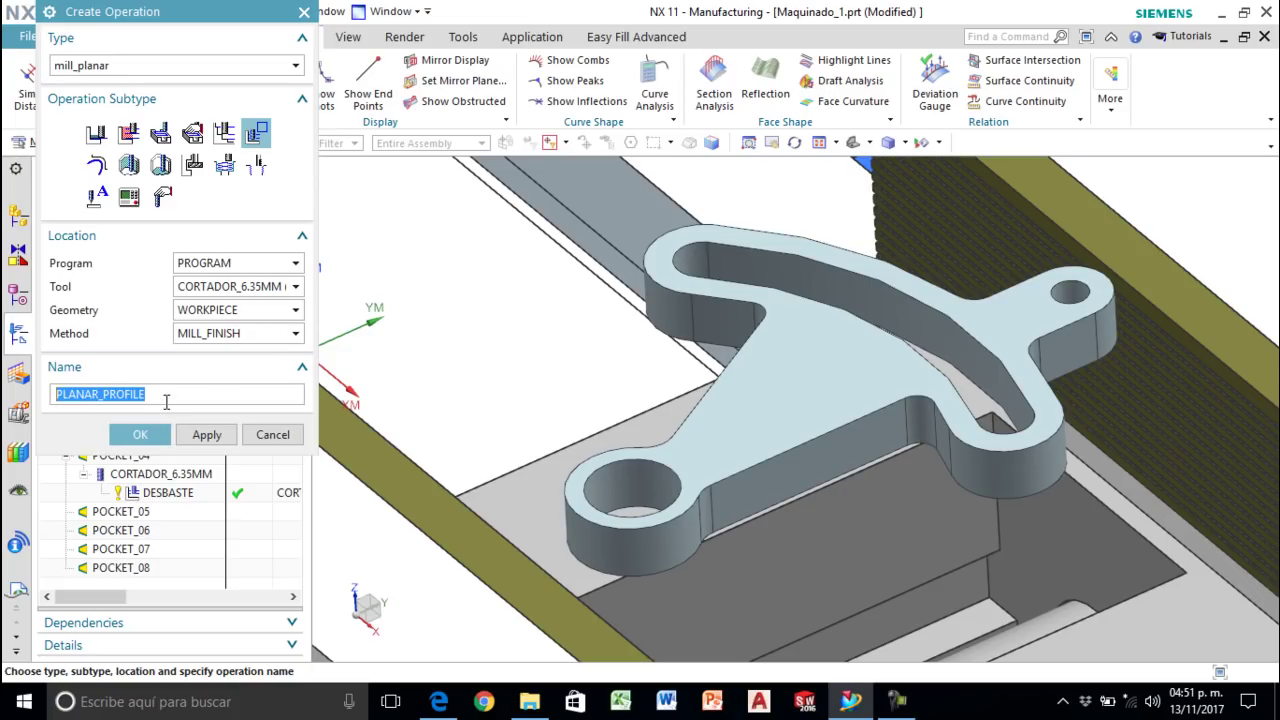
pyautogui.write('Acabo')
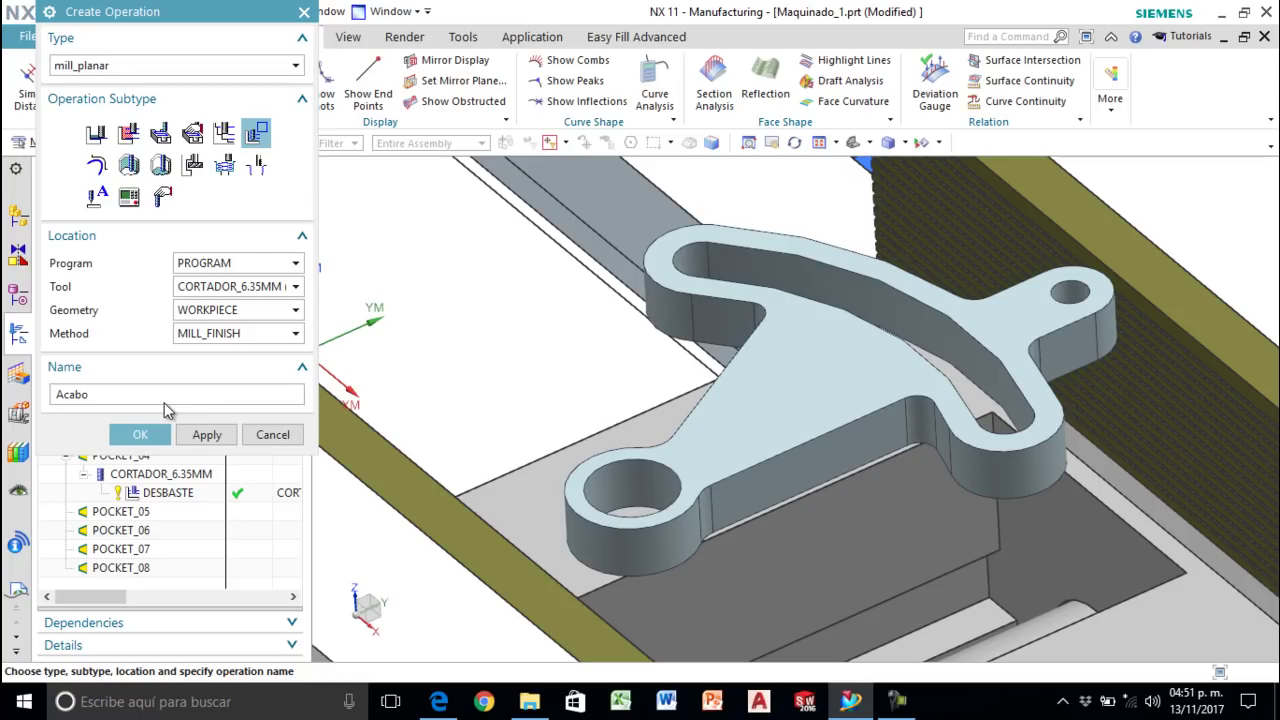
pyautogui.click(146, 434)
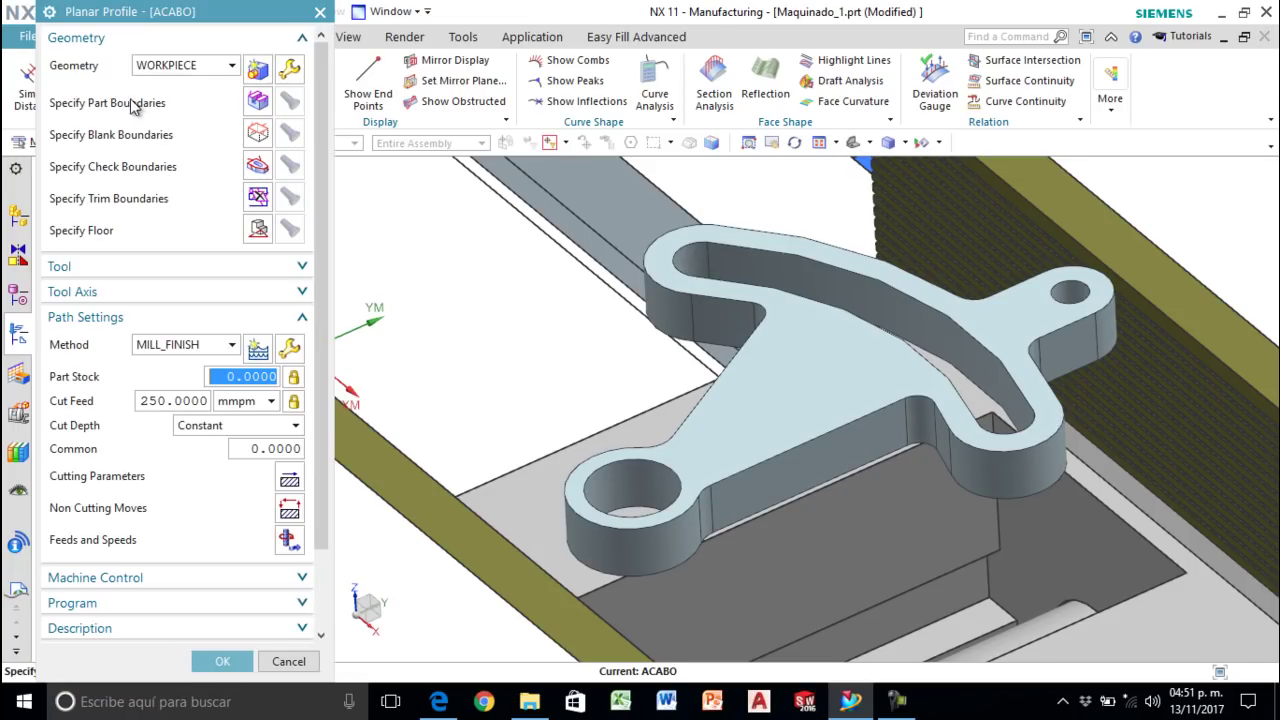
# Step: Define a closed part boundary from the large round hole's upper edge using Curves/Edges mode, with material side Outside
pyautogui.click(258, 101)
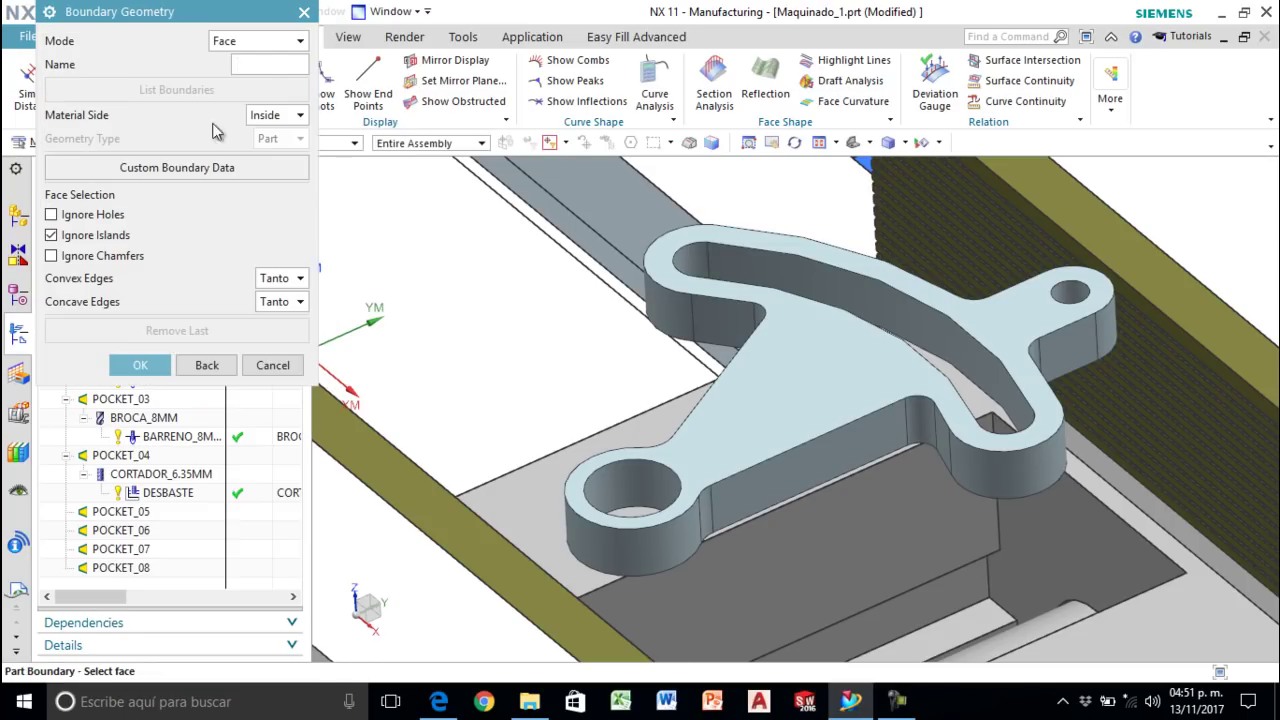
pyautogui.click(258, 40)
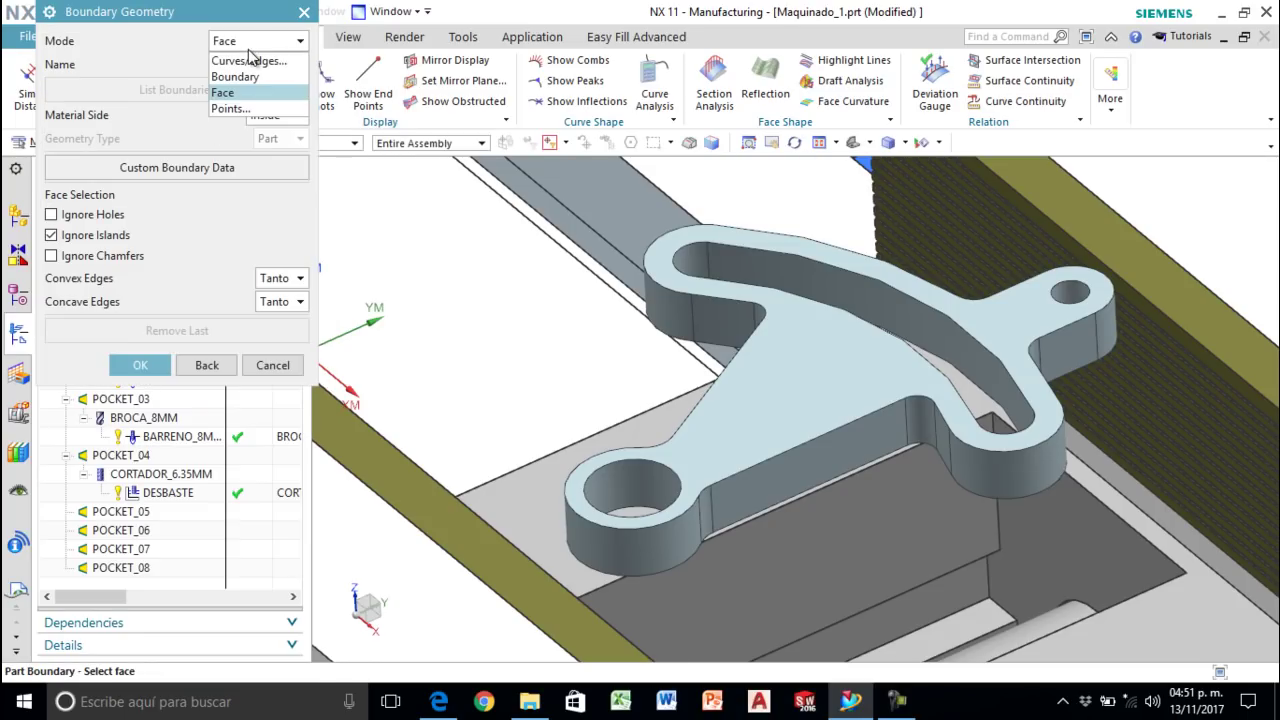
pyautogui.click(235, 57)
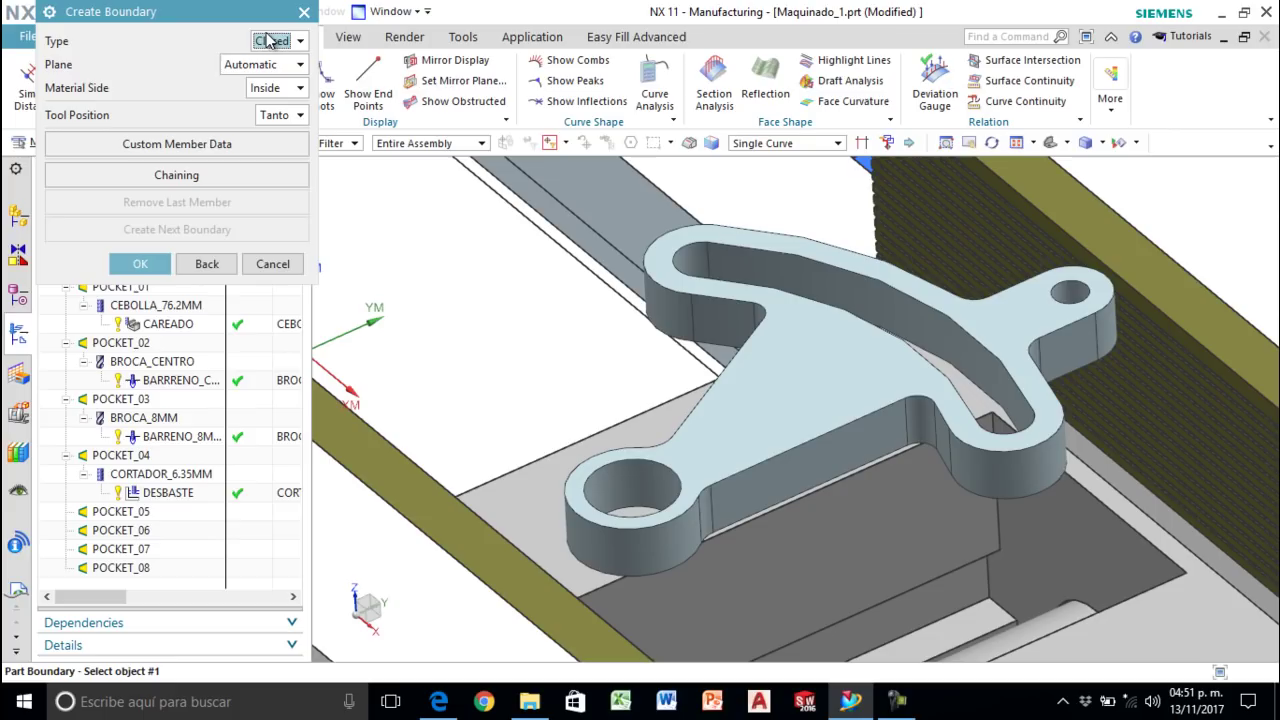
pyautogui.click(641, 461)
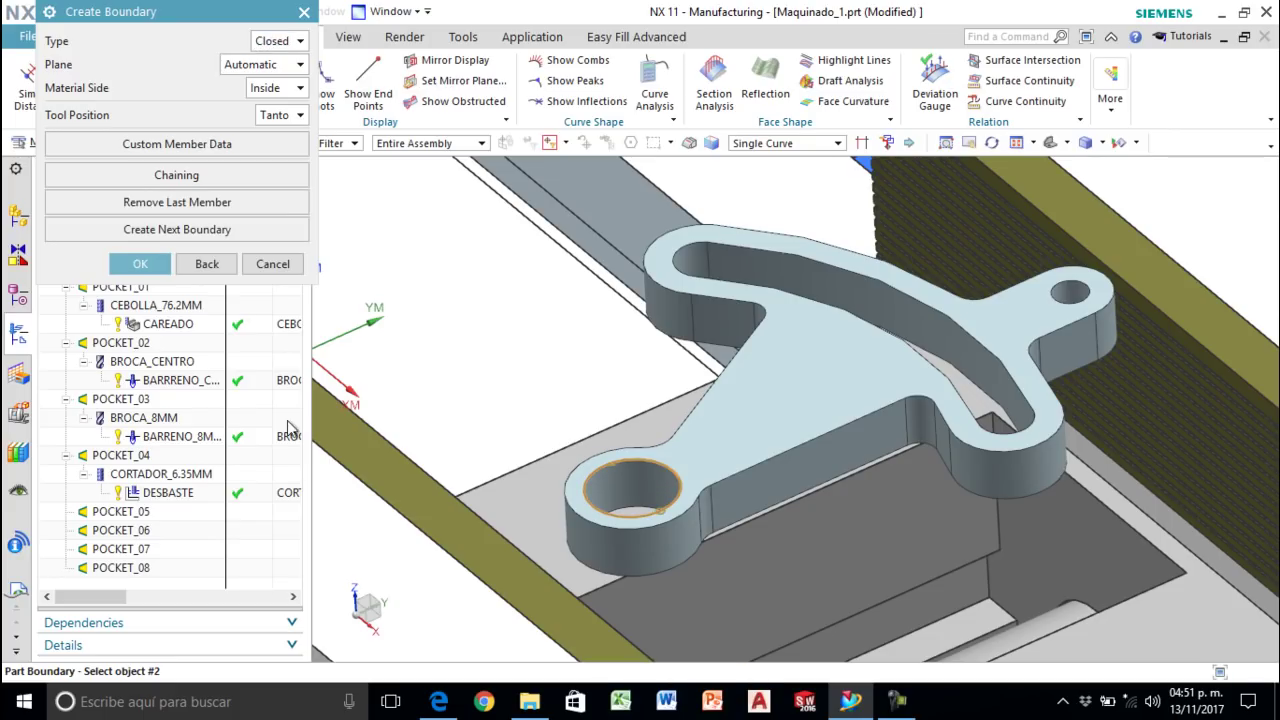
pyautogui.click(284, 88)
pyautogui.click(275, 127)
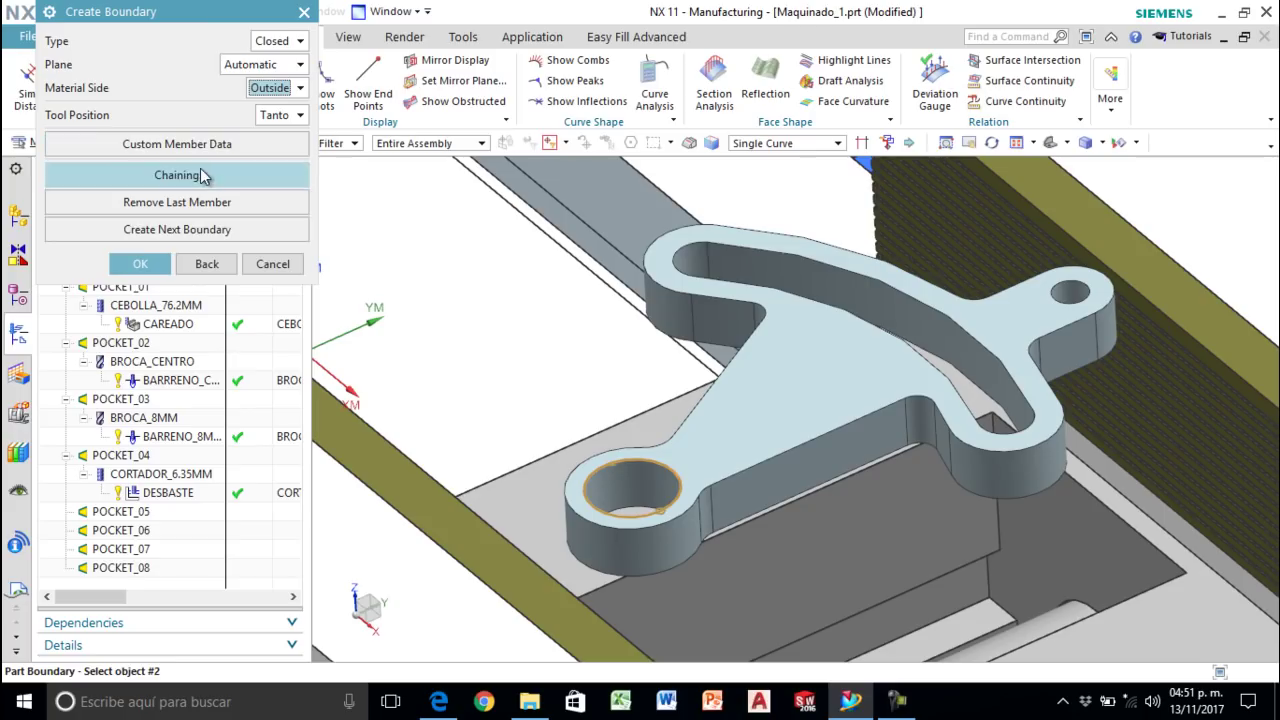
# Step: Add a second closed part boundary from the four upper edges of the curved slot and accept both boundaries
pyautogui.click(175, 230)
pyautogui.click(913, 356)
pyautogui.click(687, 247)
pyautogui.click(748, 243)
pyautogui.click(1033, 427)
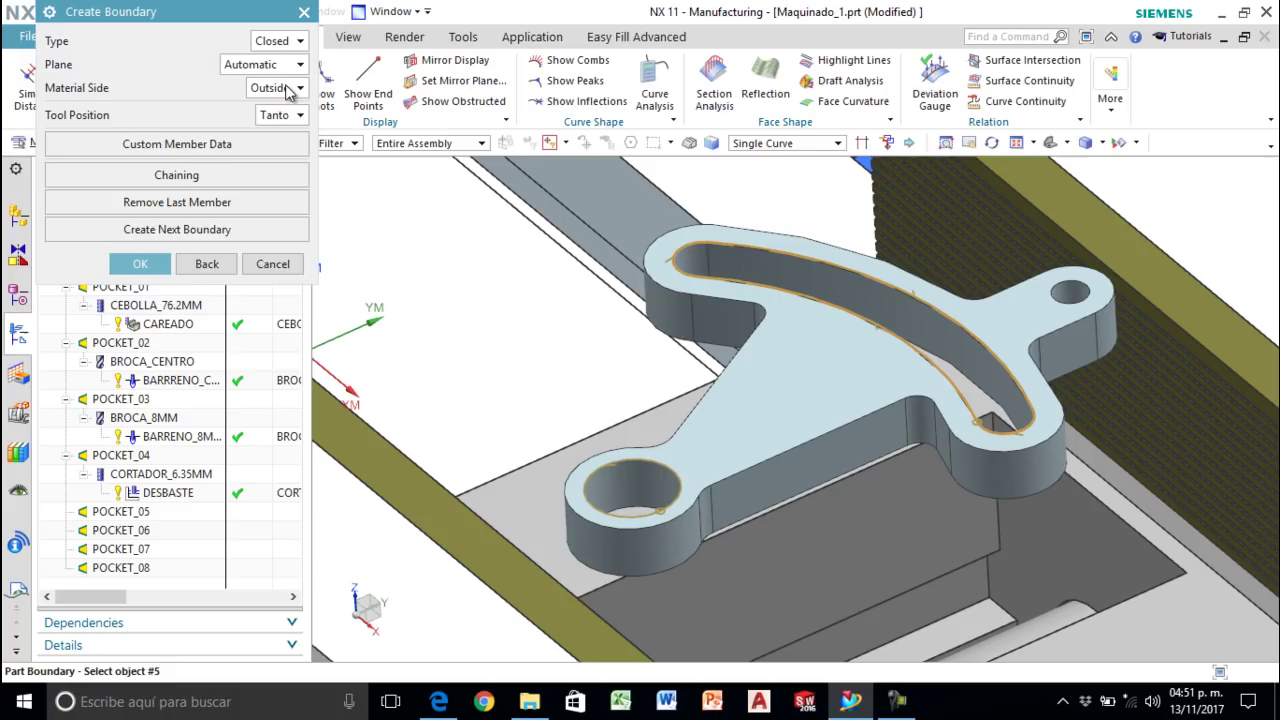
pyautogui.click(139, 265)
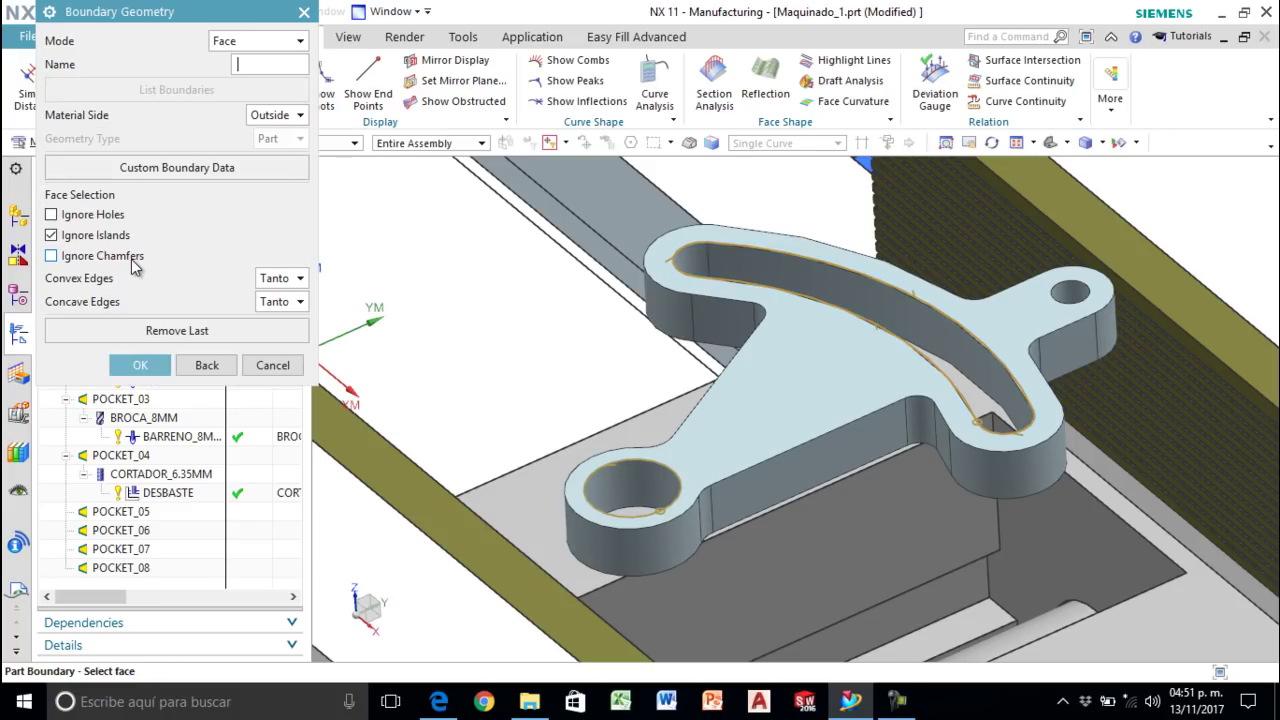
pyautogui.click(140, 365)
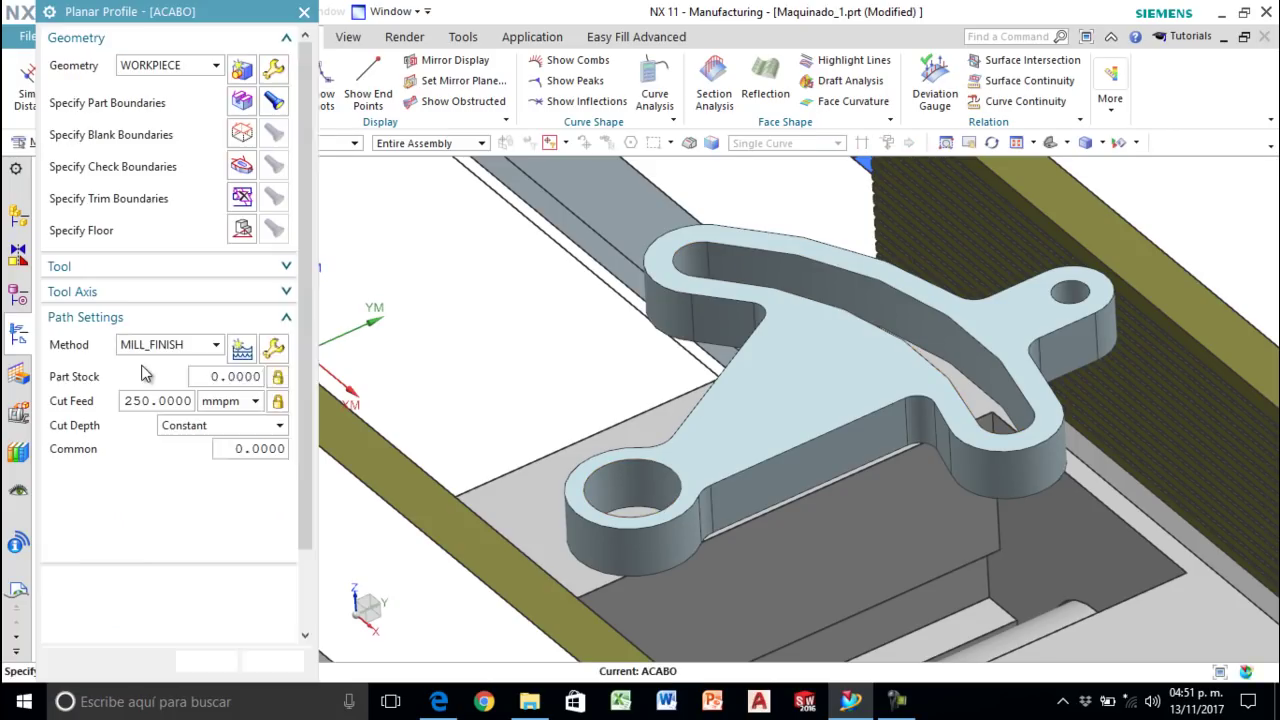
# Step: Try to generate the ACABO tool path
pyautogui.scroll(-2, 157, 476)
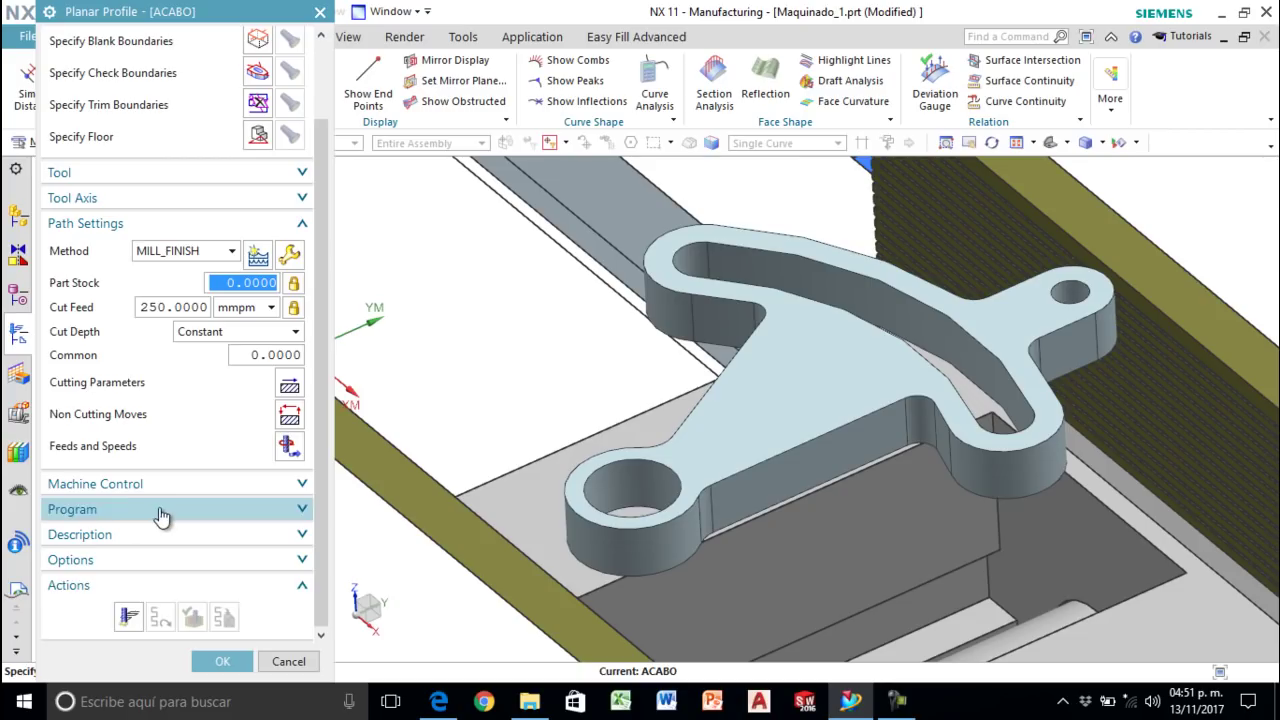
pyautogui.click(127, 618)
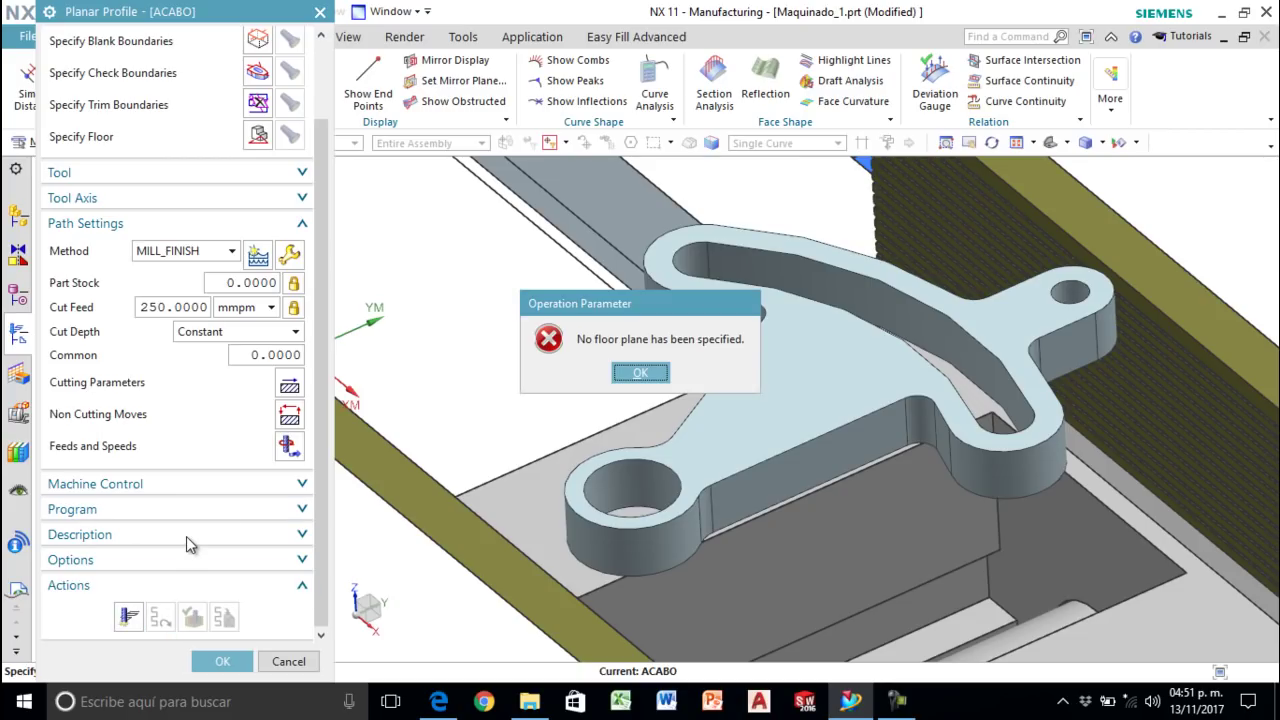
pyautogui.click(641, 370)
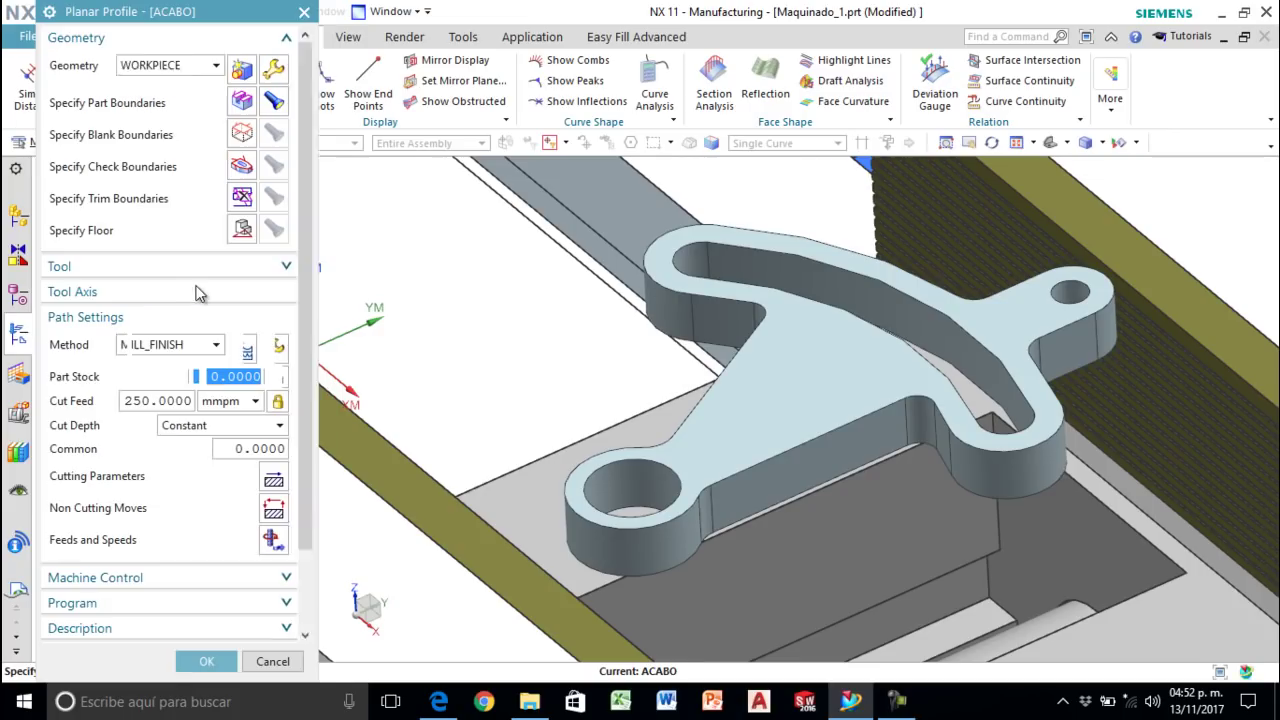
# Step: Specify the part's underside face as the floor plane, reusing the existing linked geometry and keeping a 0 mm offset
pyautogui.click(259, 230)
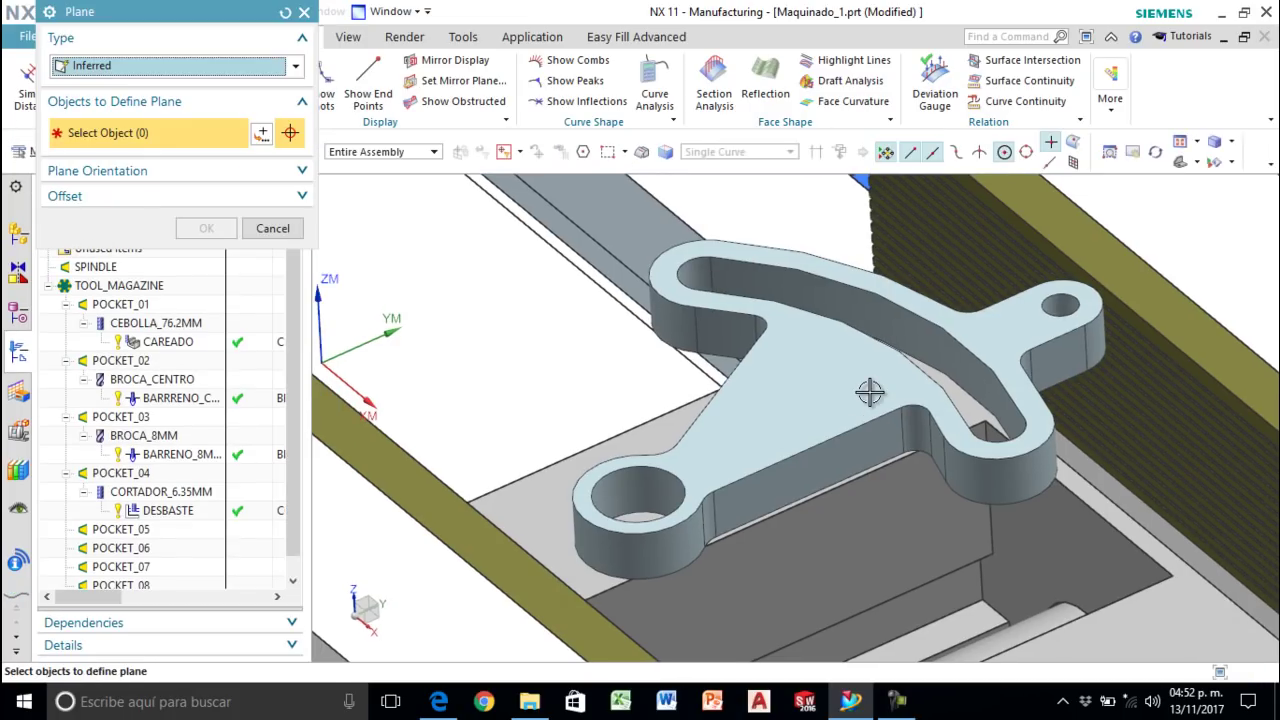
pyautogui.moveTo(870, 392); pyautogui.dragTo(848, 342, button='middle')
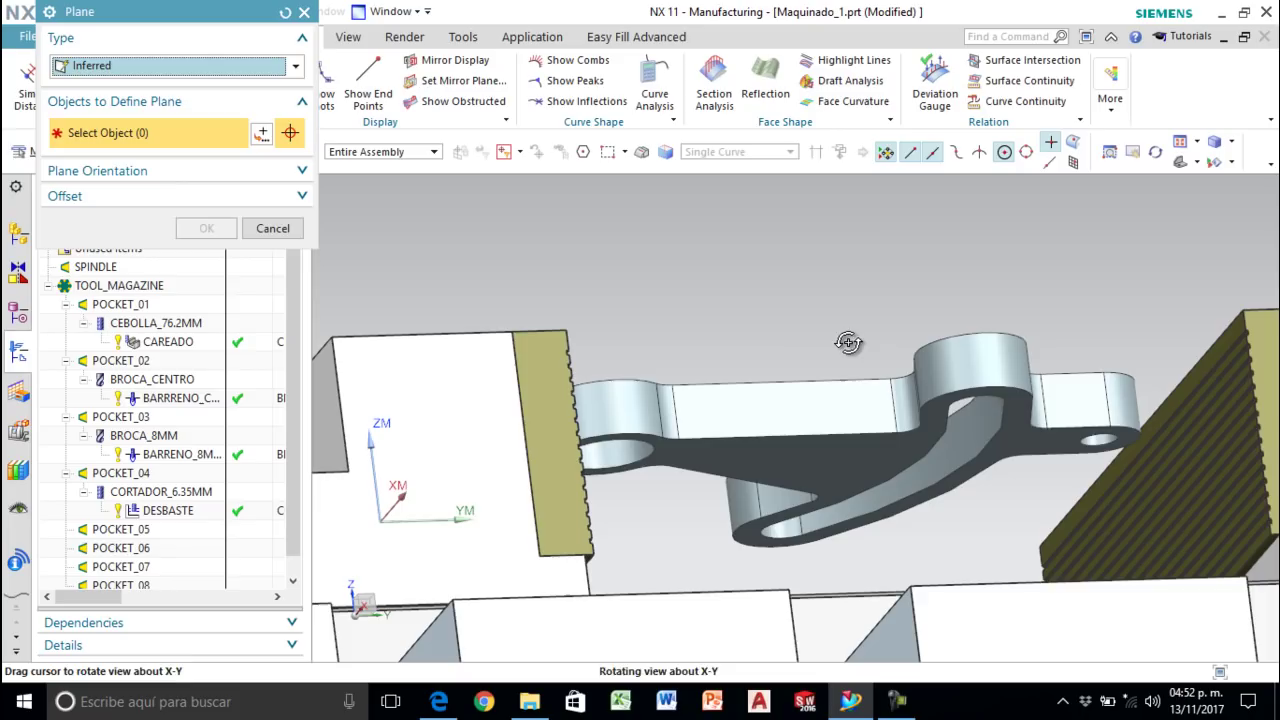
pyautogui.click(852, 464)
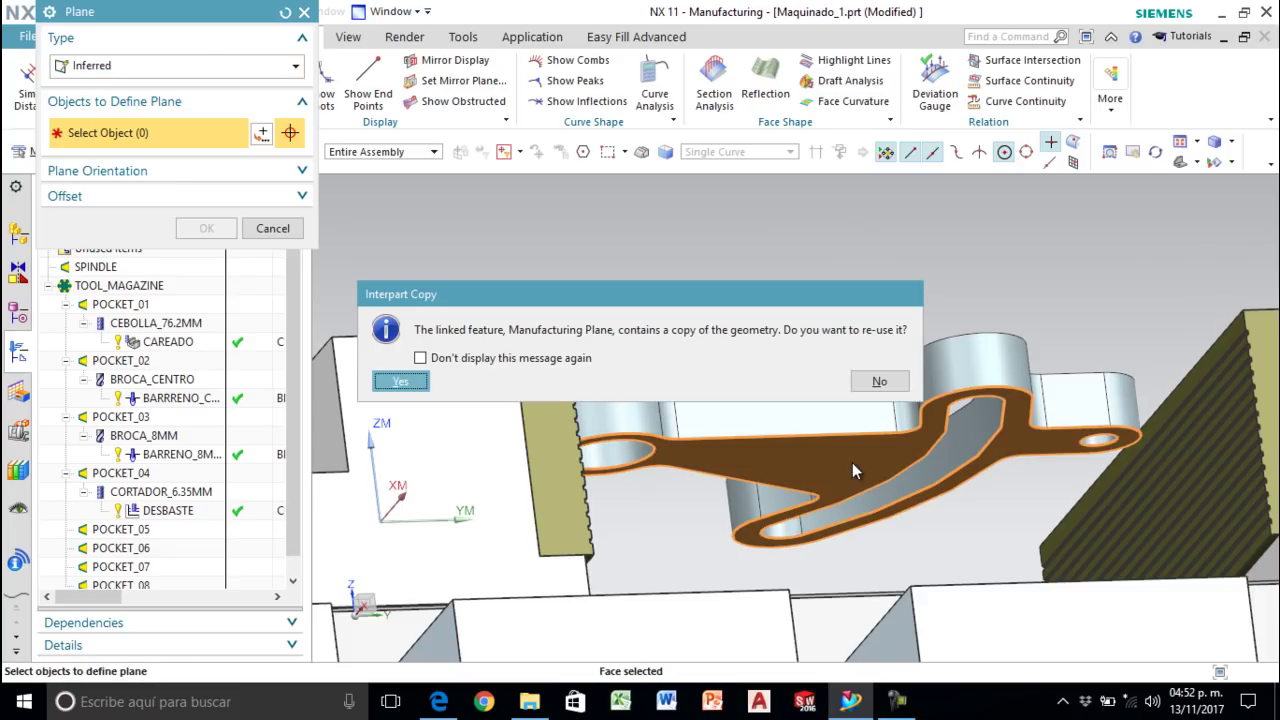
pyautogui.click(414, 382)
pyautogui.moveTo(828, 404); pyautogui.dragTo(831, 424, button='middle')
pyautogui.scroll(3, 832, 424)
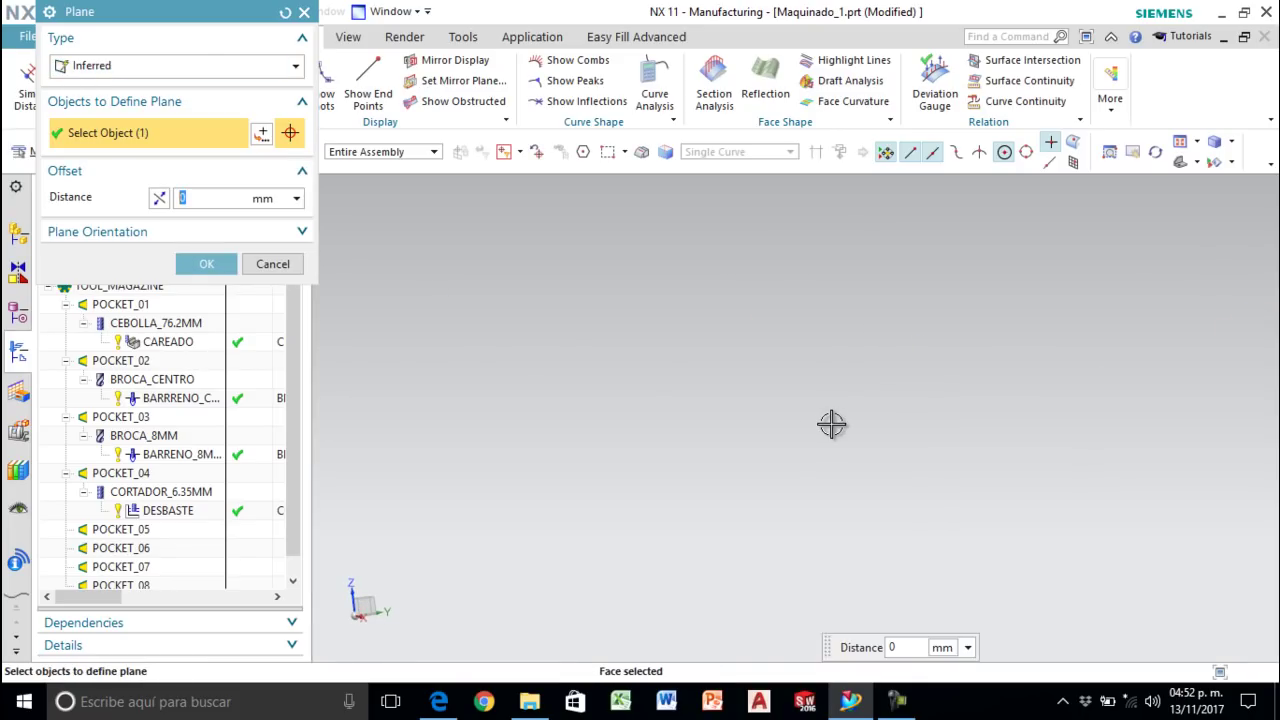
pyautogui.click(1156, 152)
pyautogui.scroll(5, 757, 481)
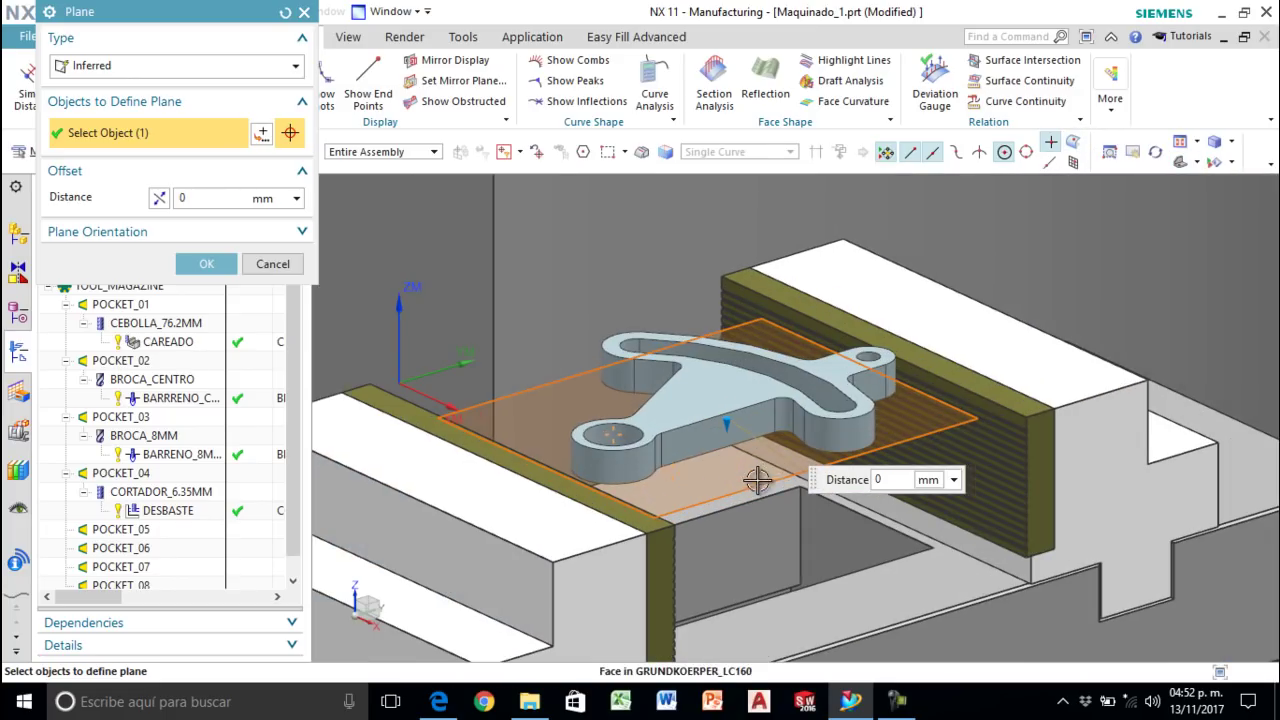
pyautogui.click(206, 263)
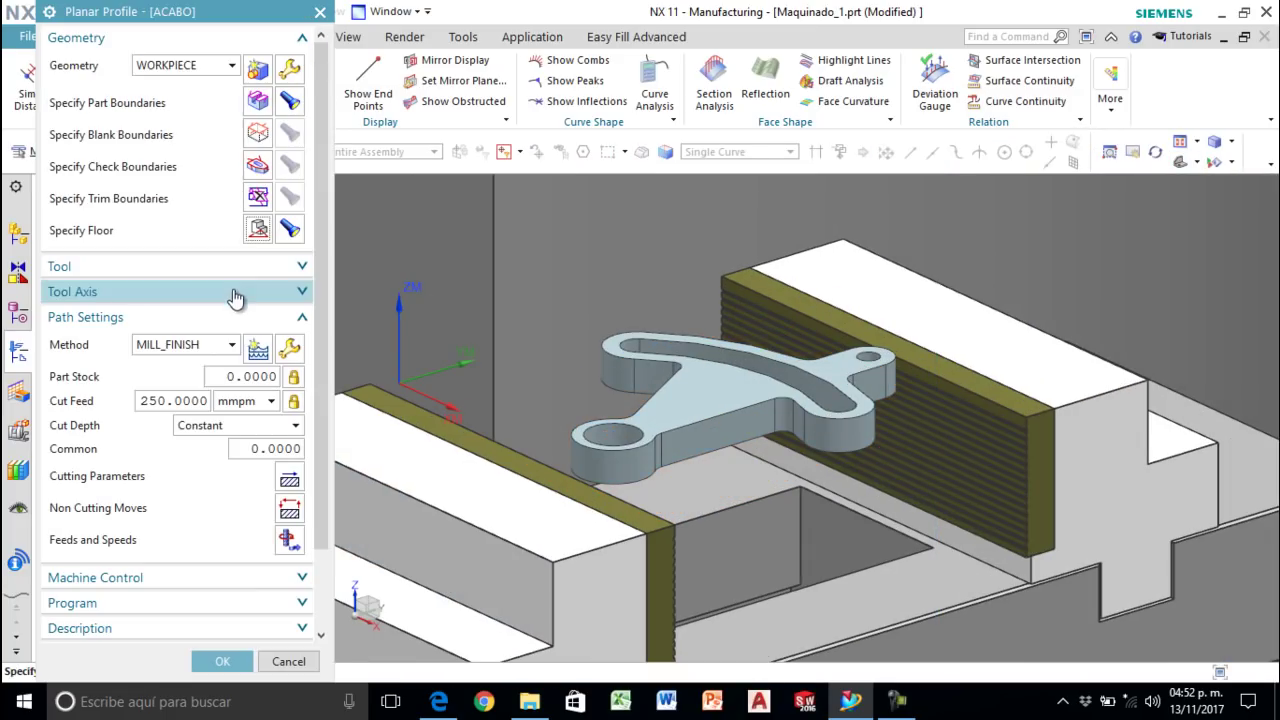
# Step: Generate the ACABO tool path and examine its passes in the round hole and curved slot
pyautogui.scroll(-3, 190, 520)
pyautogui.click(129, 617)
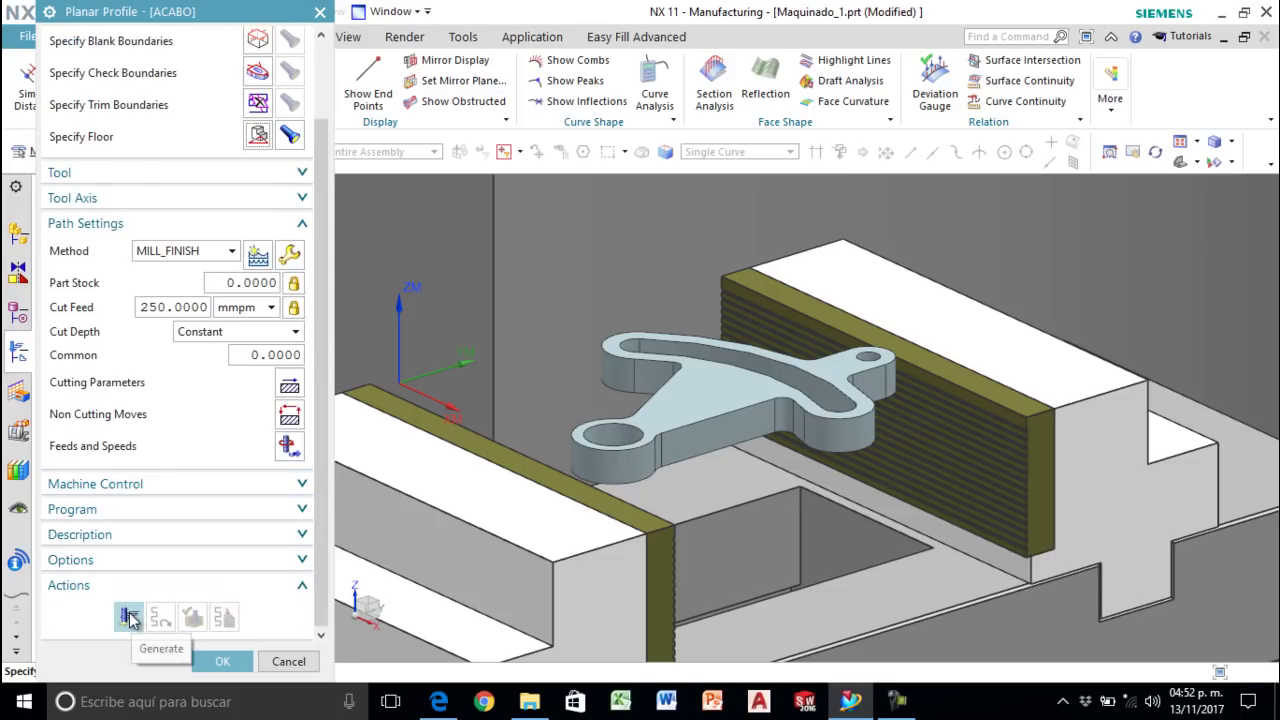
pyautogui.scroll(3, 716, 390)
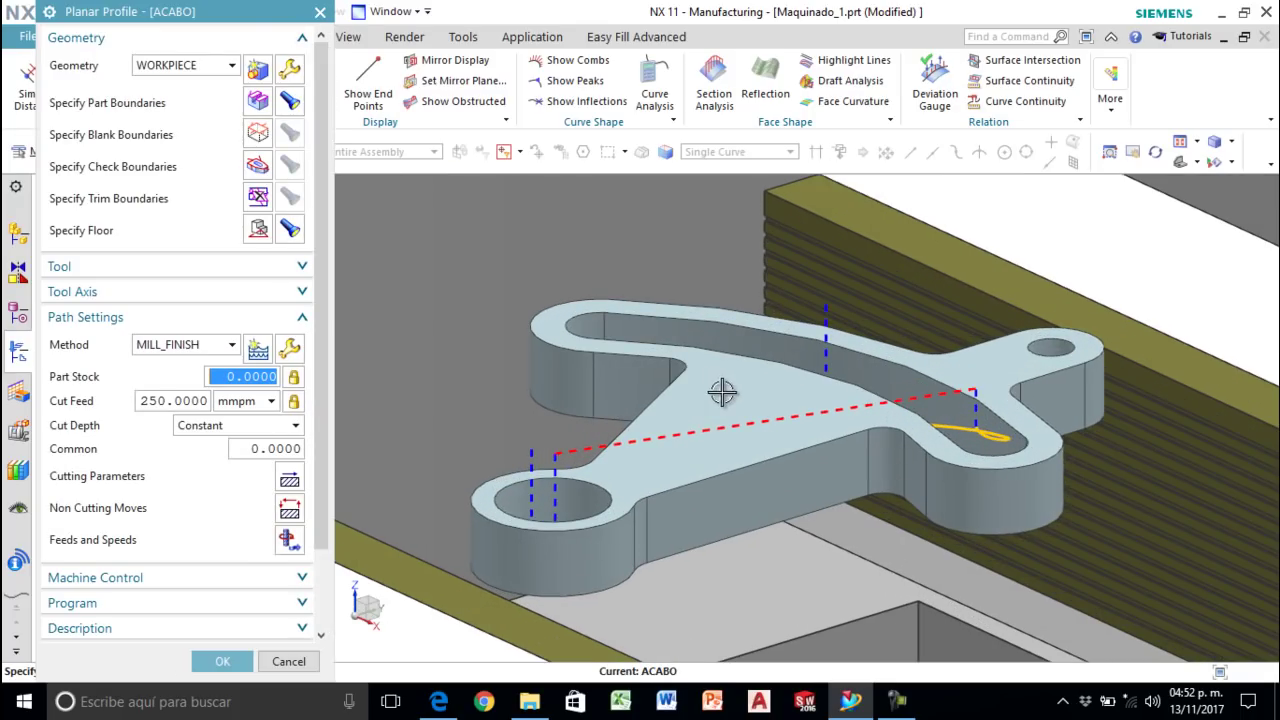
pyautogui.moveTo(688, 468); pyautogui.dragTo(683, 483, button='middle')
pyautogui.scroll(-4, 683, 483)
pyautogui.scroll(5, 723, 402)
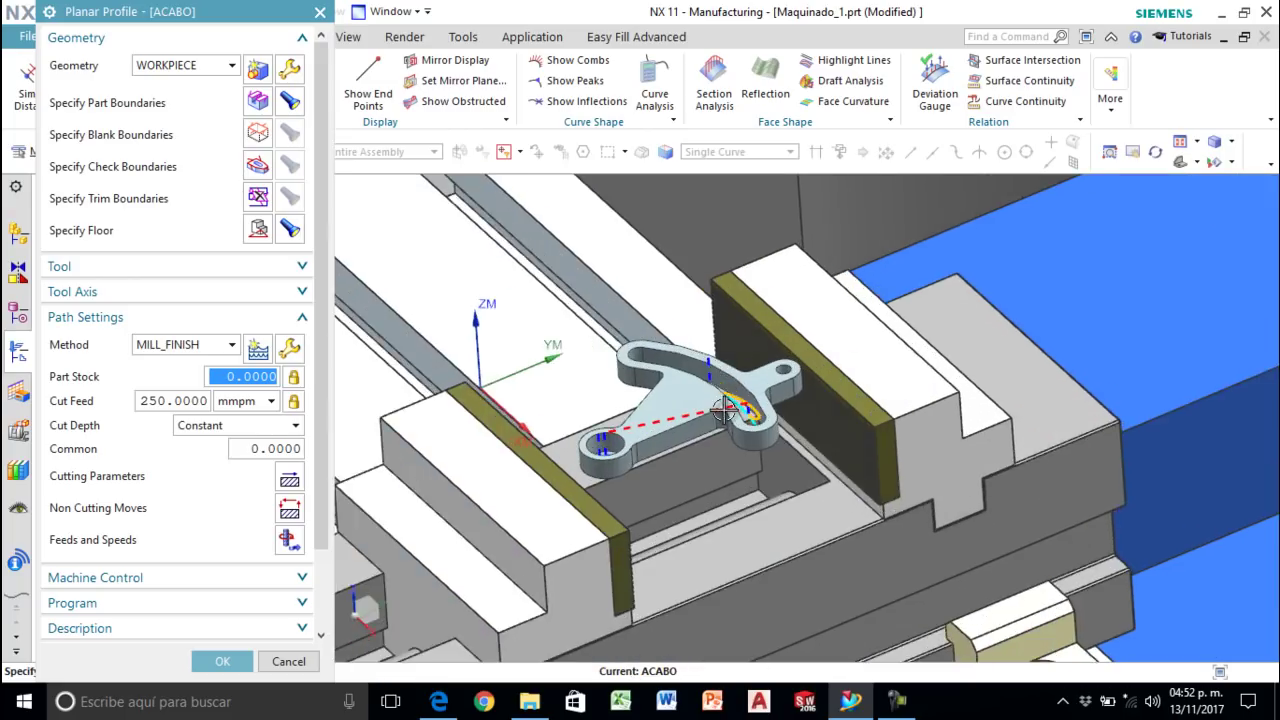
pyautogui.scroll(3, 723, 402)
pyautogui.scroll(1, 617, 391)
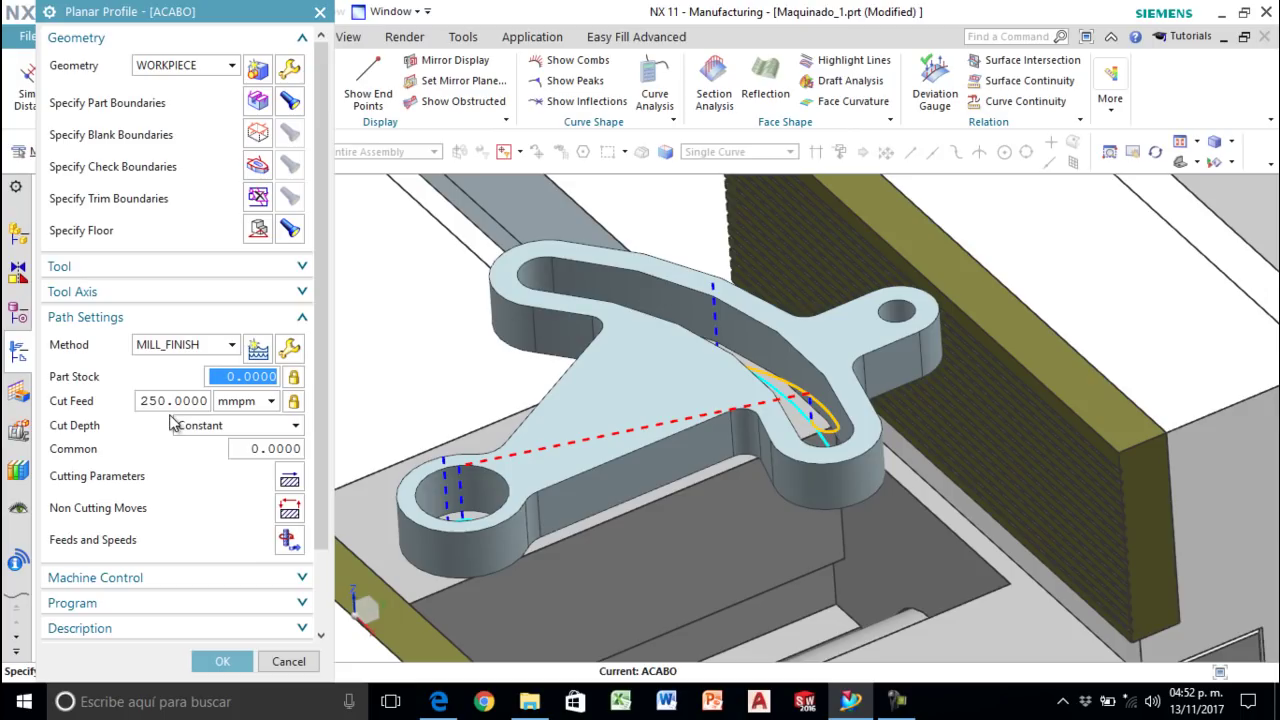
# Step: Set the common cut depth to 1 and regenerate the ACABO tool path
pyautogui.click(272, 452)
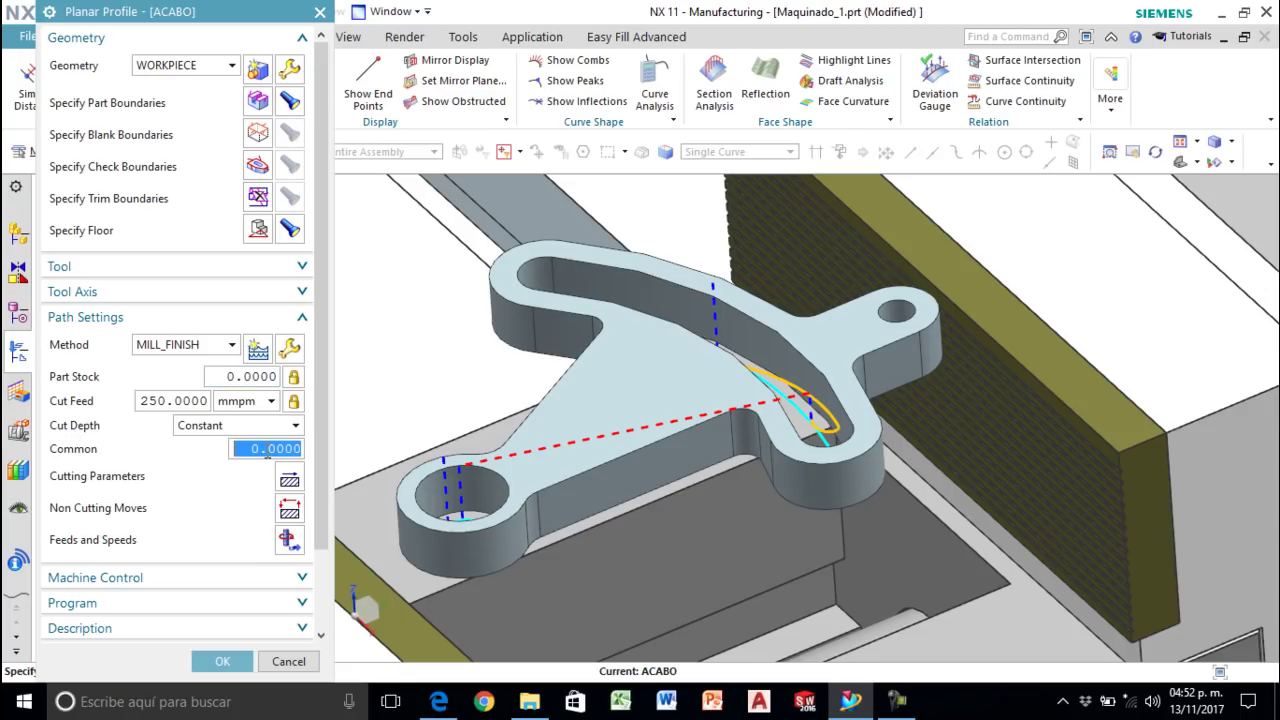
pyautogui.write('1')
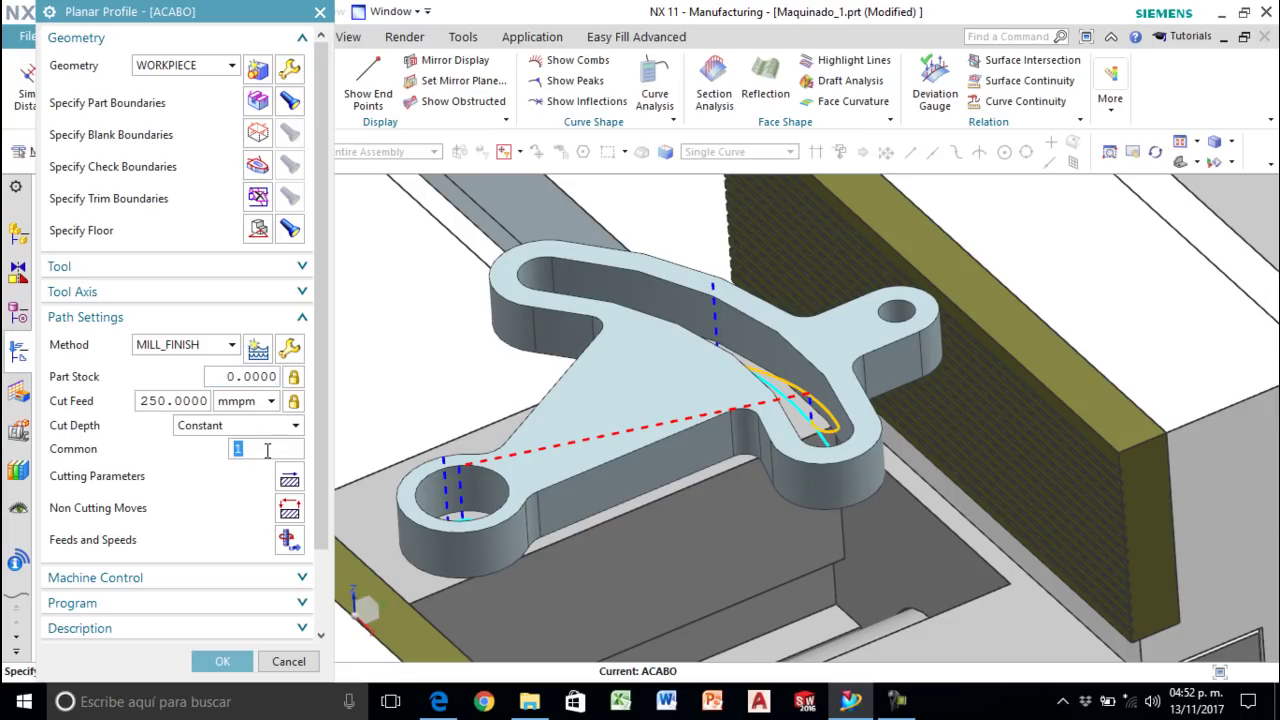
pyautogui.scroll(-3, 222, 485)
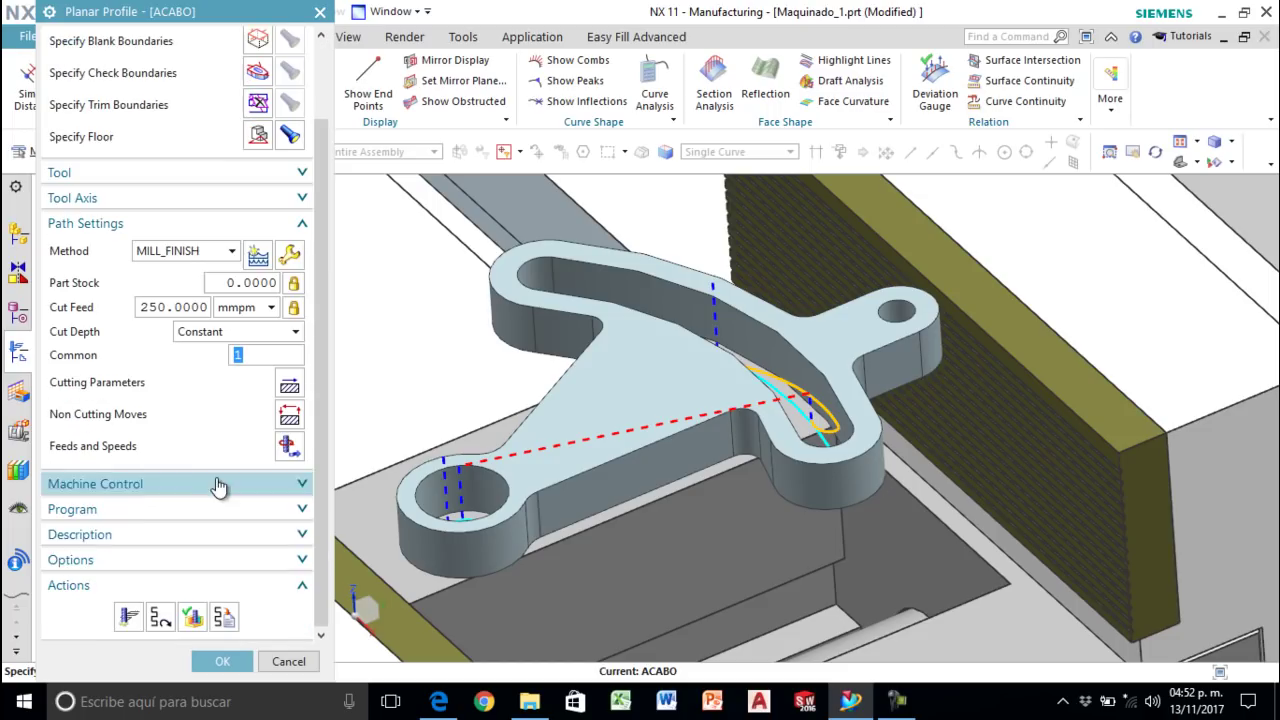
pyautogui.click(124, 614)
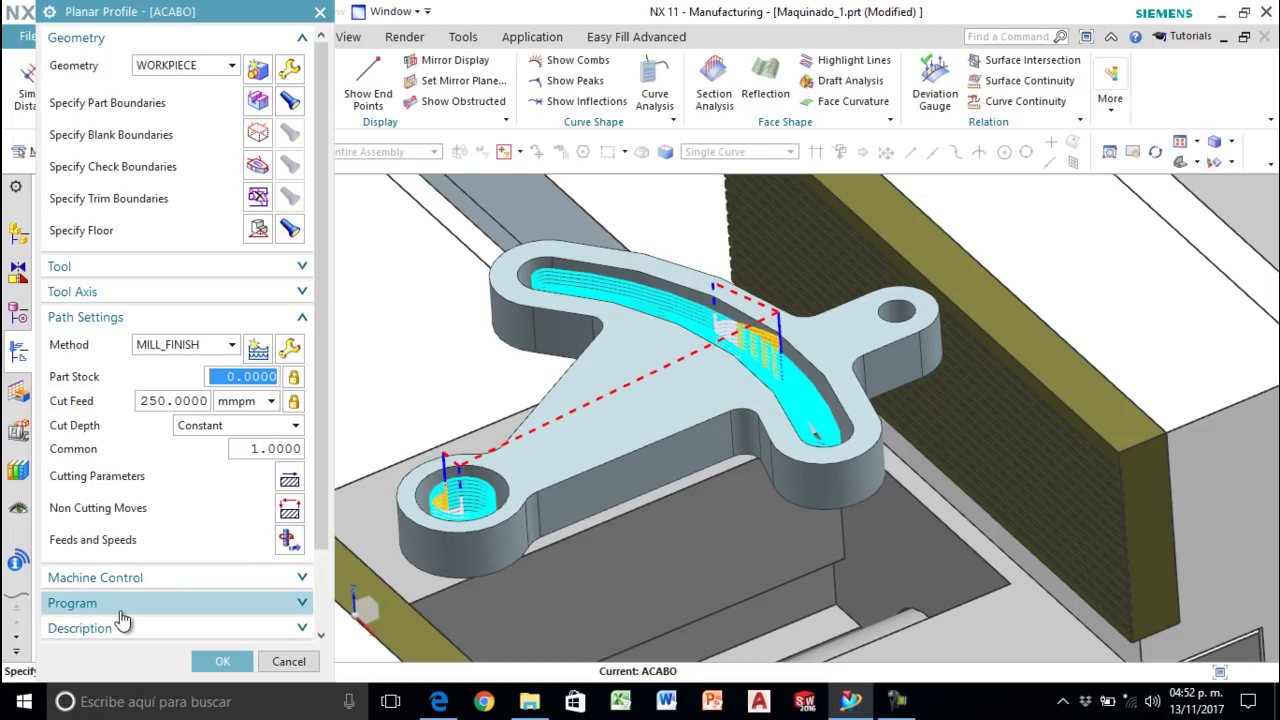
# Step: Play the 3D dynamic material-removal simulation of the ACABO tool path, and return to the operation settings
pyautogui.scroll(-3, 125, 612)
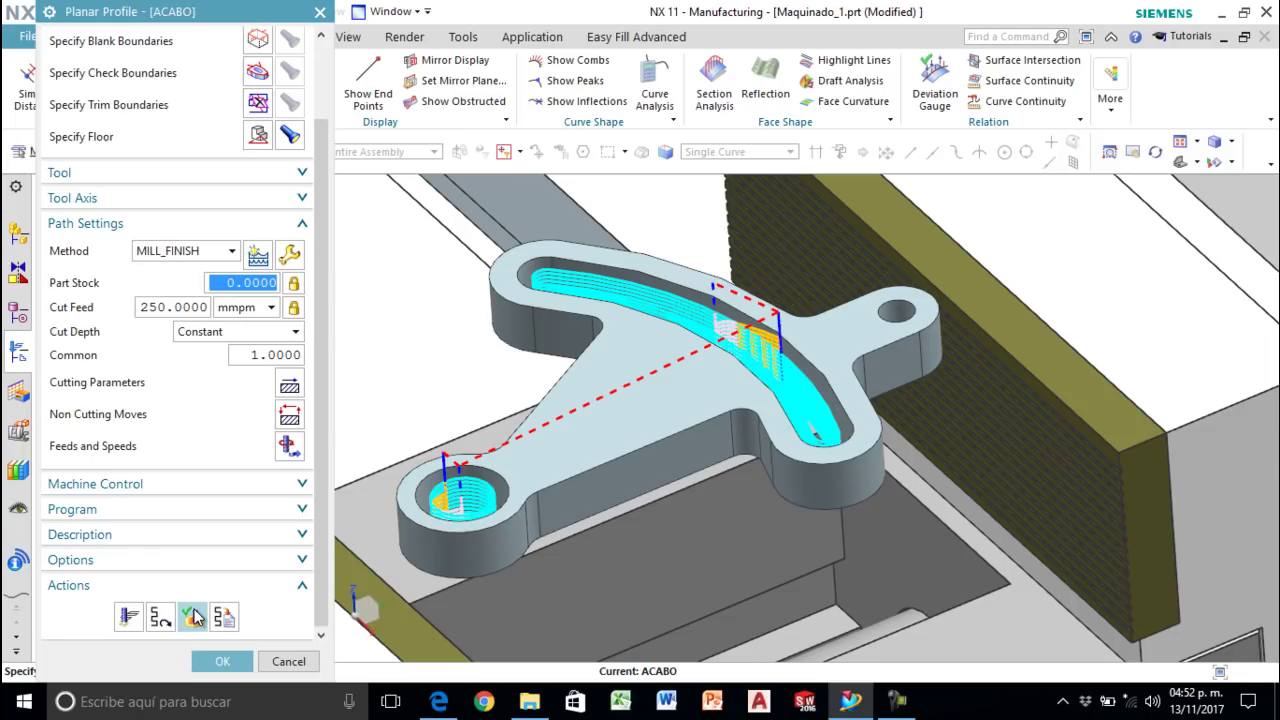
pyautogui.click(194, 617)
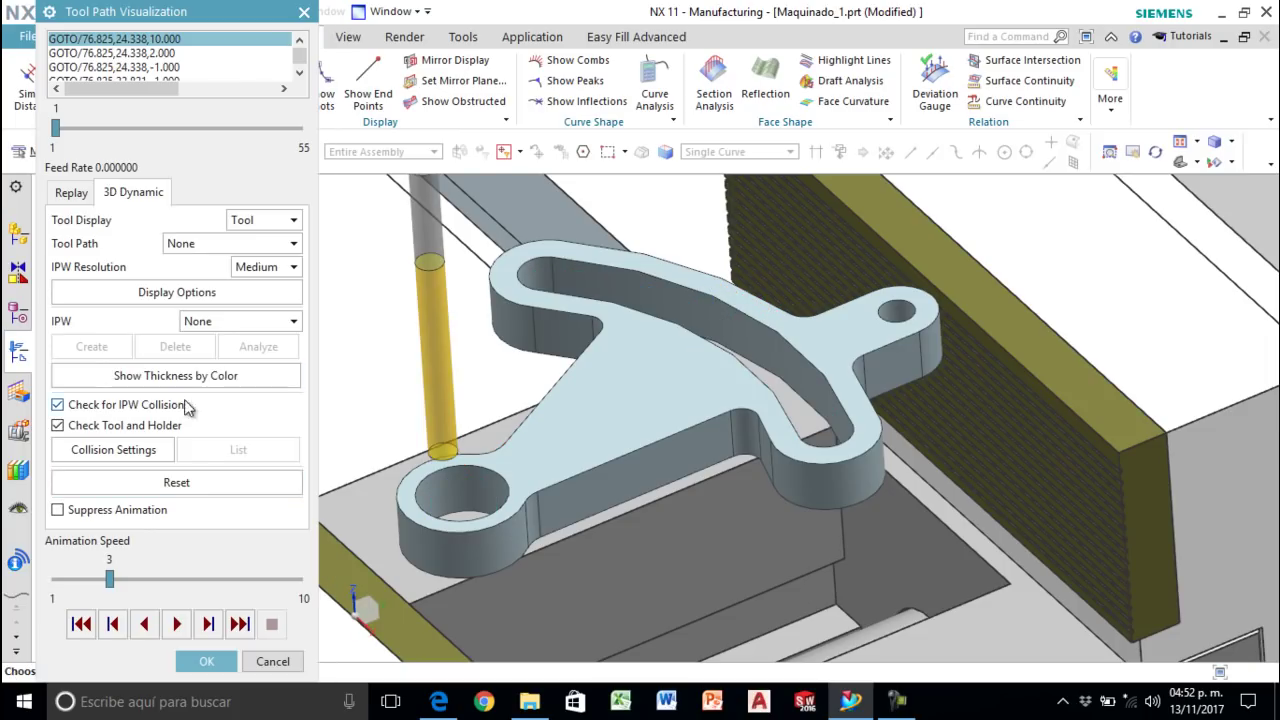
pyautogui.click(176, 624)
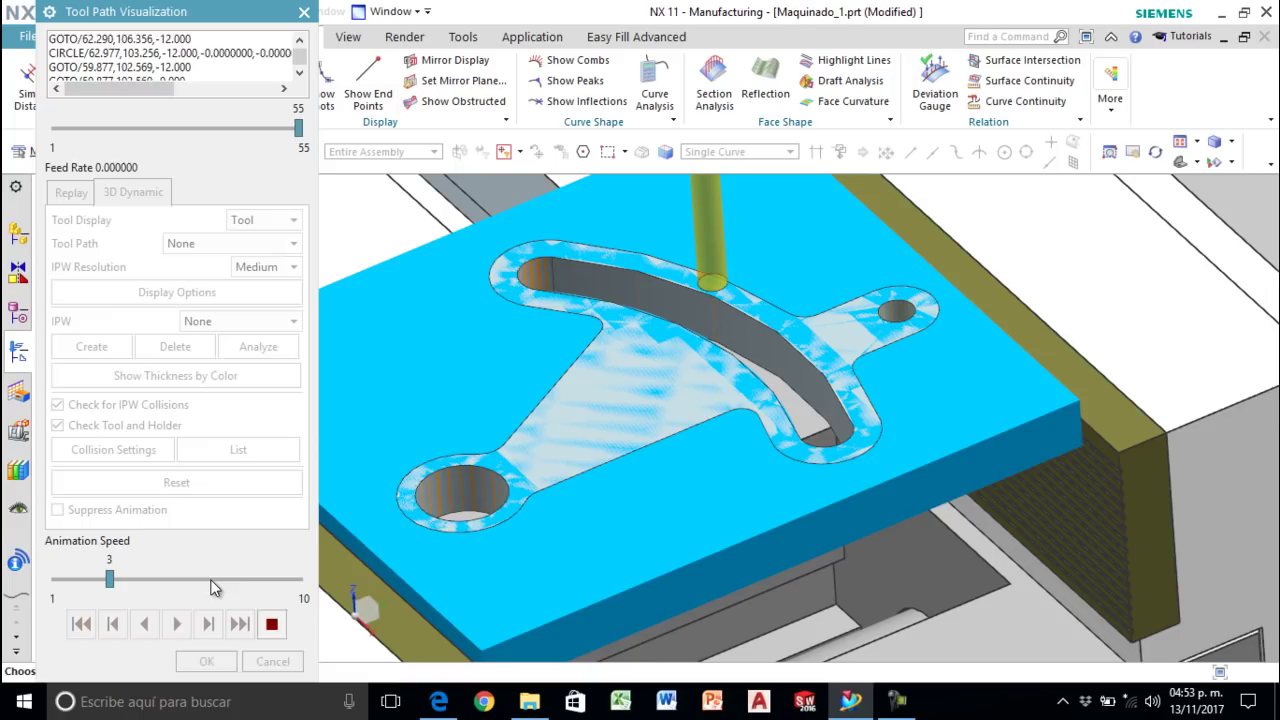
pyautogui.click(212, 661)
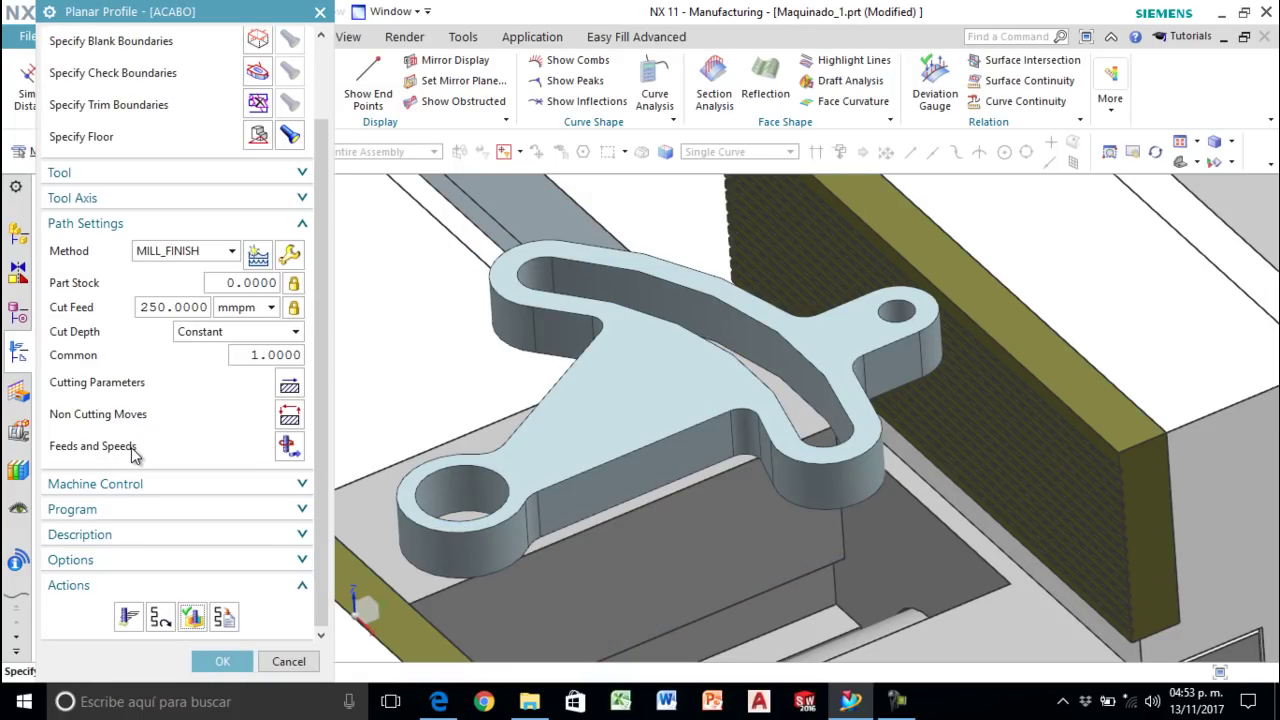
# Step: Reset the ACABO operation's feeds and speeds from the machining data table
pyautogui.click(287, 446)
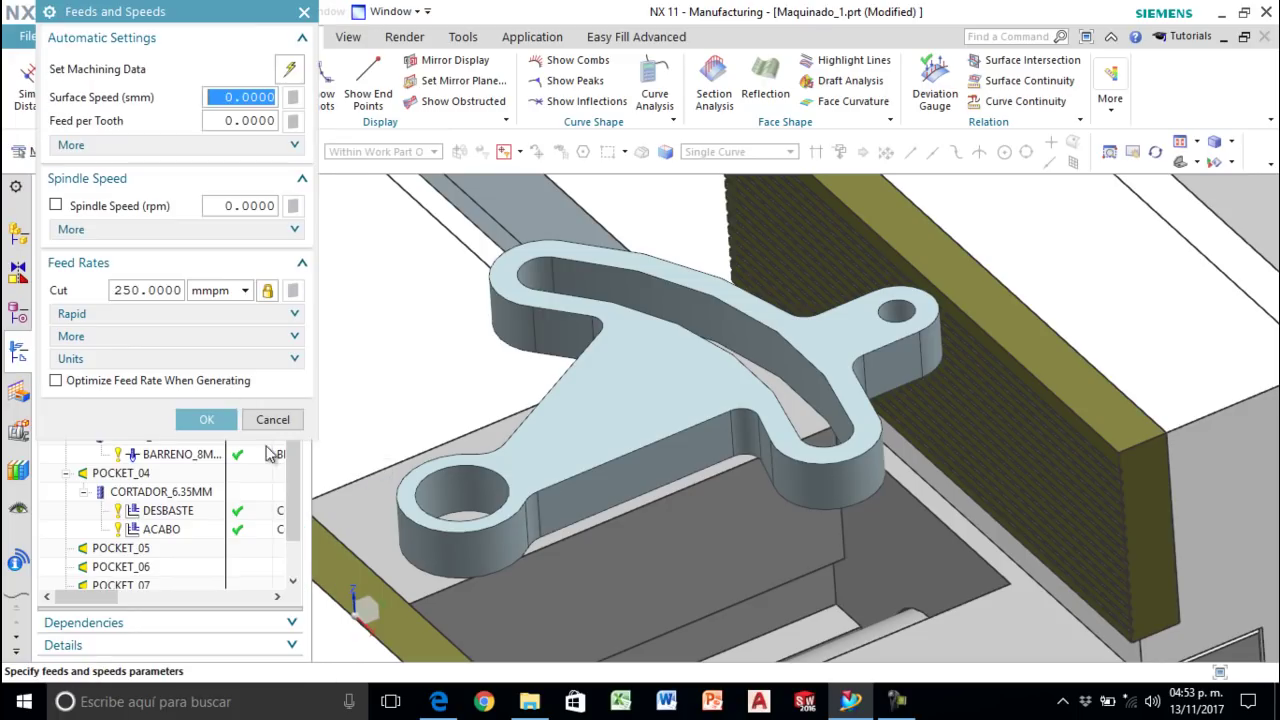
pyautogui.click(228, 144)
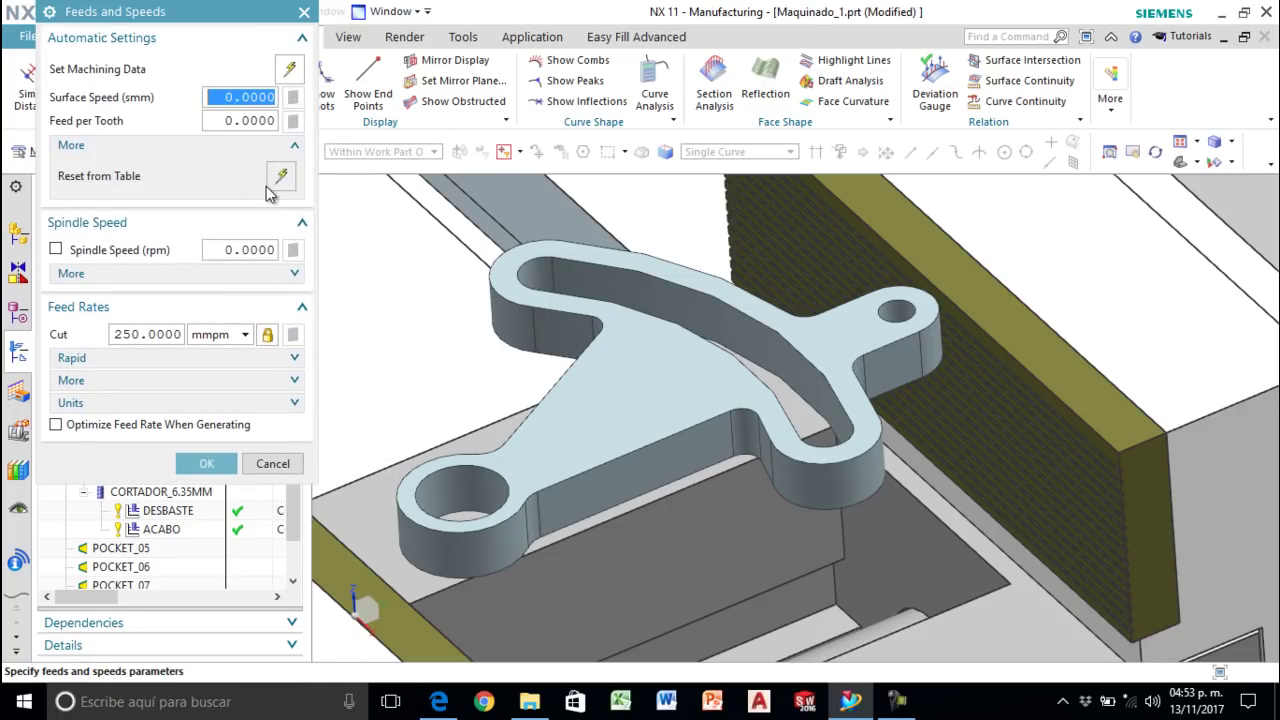
pyautogui.click(281, 176)
pyautogui.click(206, 463)
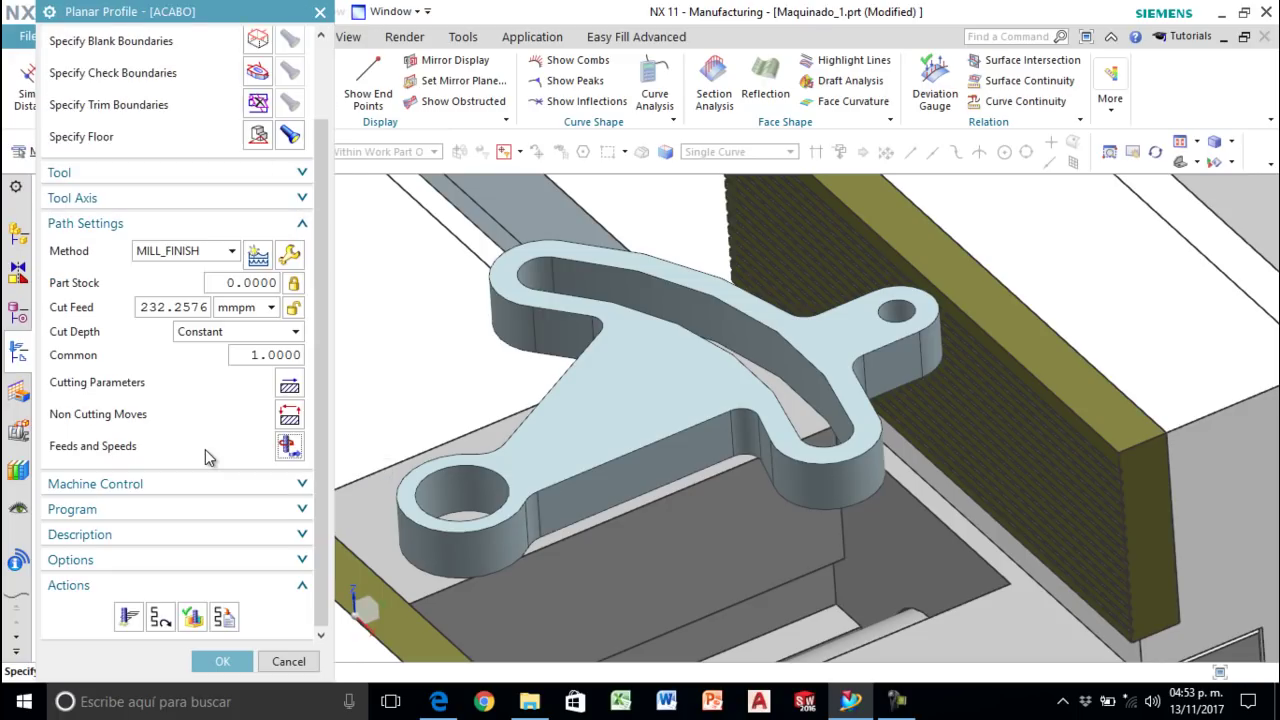
# Step: Regenerate the ACABO tool path with the updated feed rate and accept the operation
pyautogui.click(129, 617)
pyautogui.scroll(-3, 215, 599)
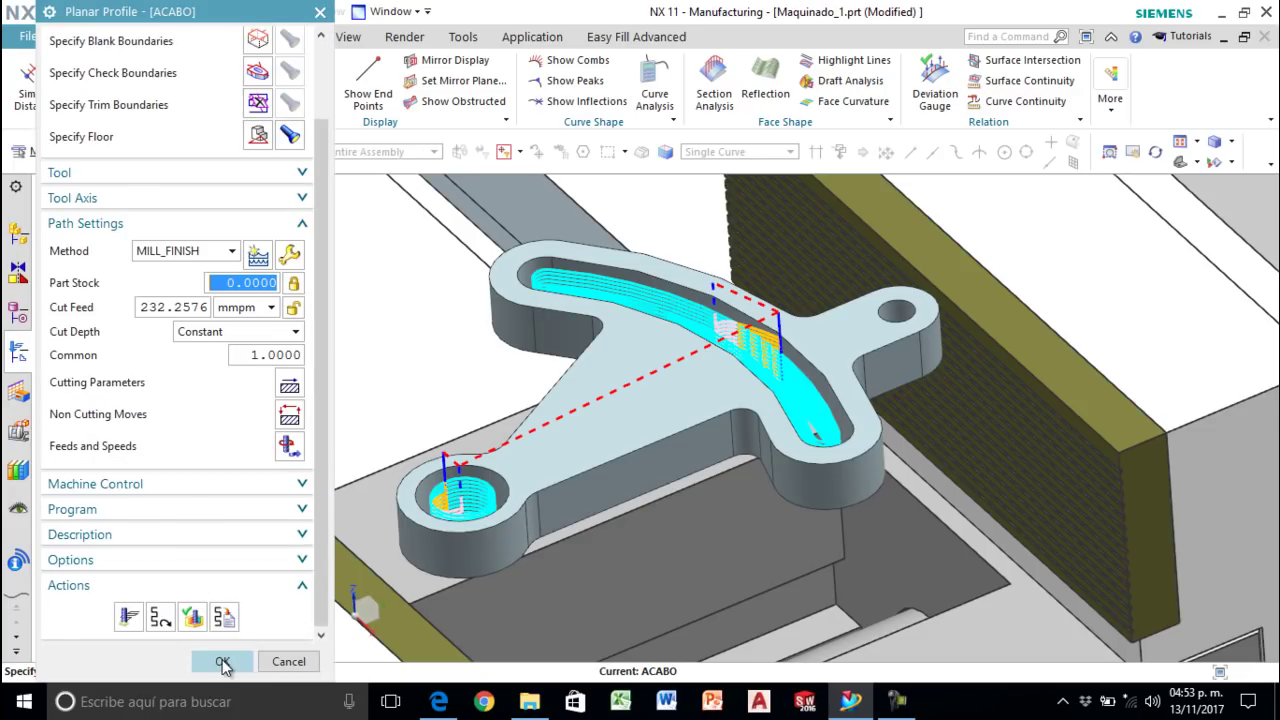
pyautogui.click(210, 661)
pyautogui.scroll(-1, 163, 527)
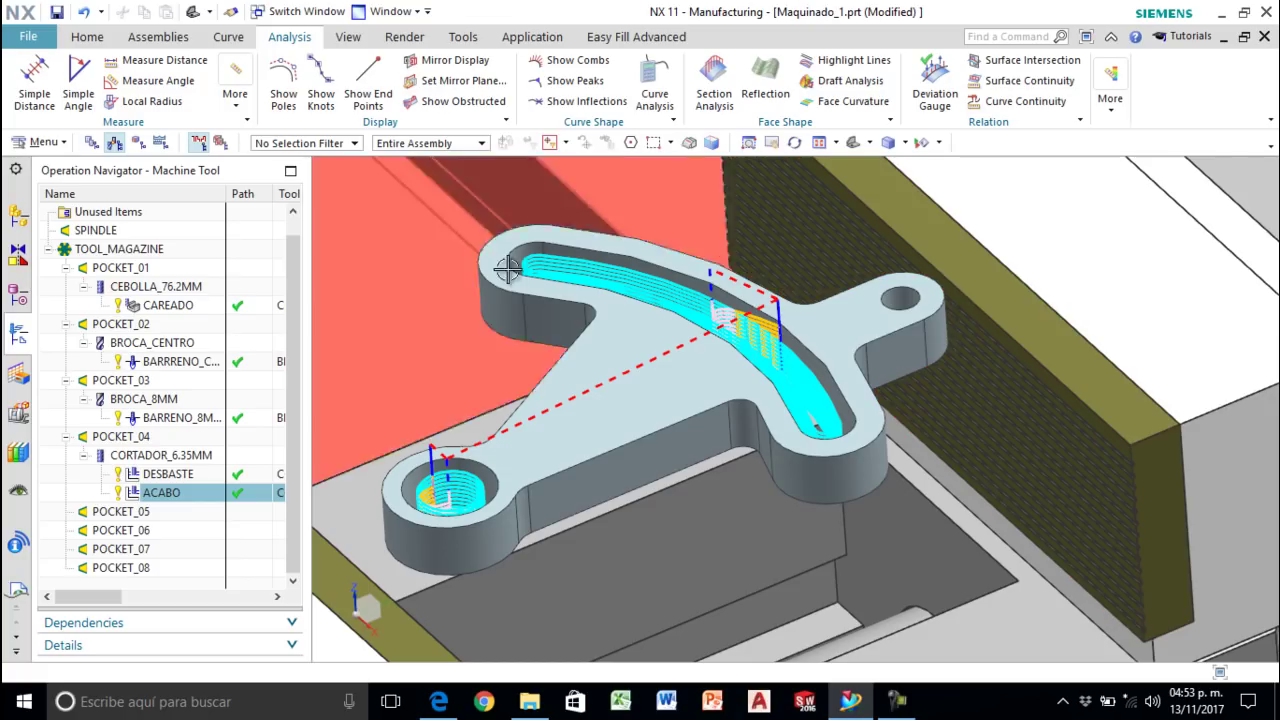
# Step: Start a new mill_planar end mill in POCKET_05, beginning its name with Cortador_
pyautogui.click(113, 513)
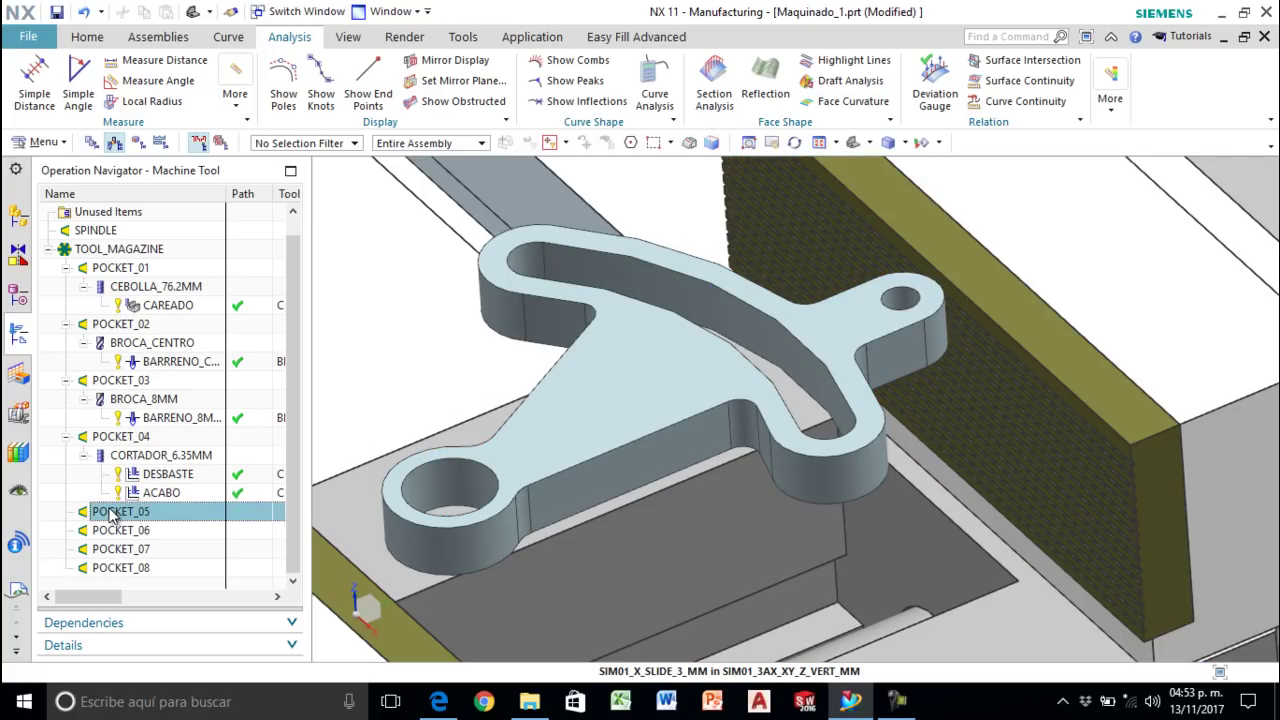
pyautogui.rightClick(113, 513)
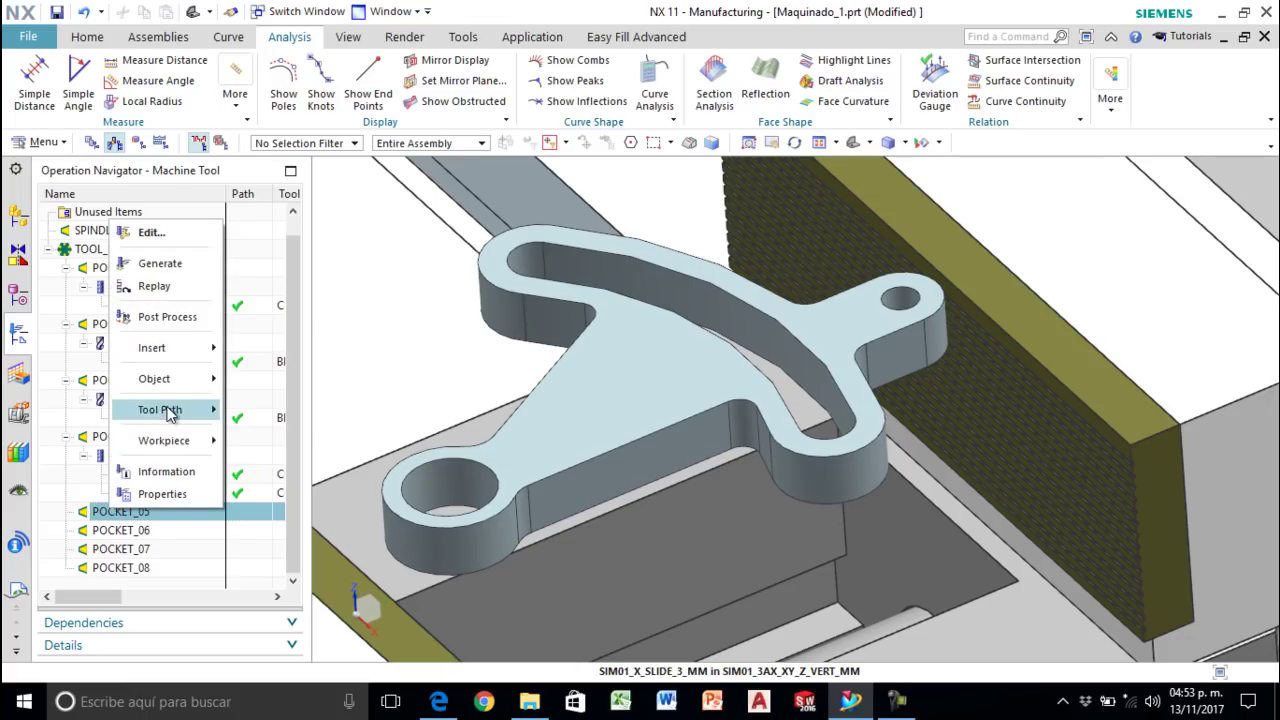
pyautogui.moveTo(150, 350)
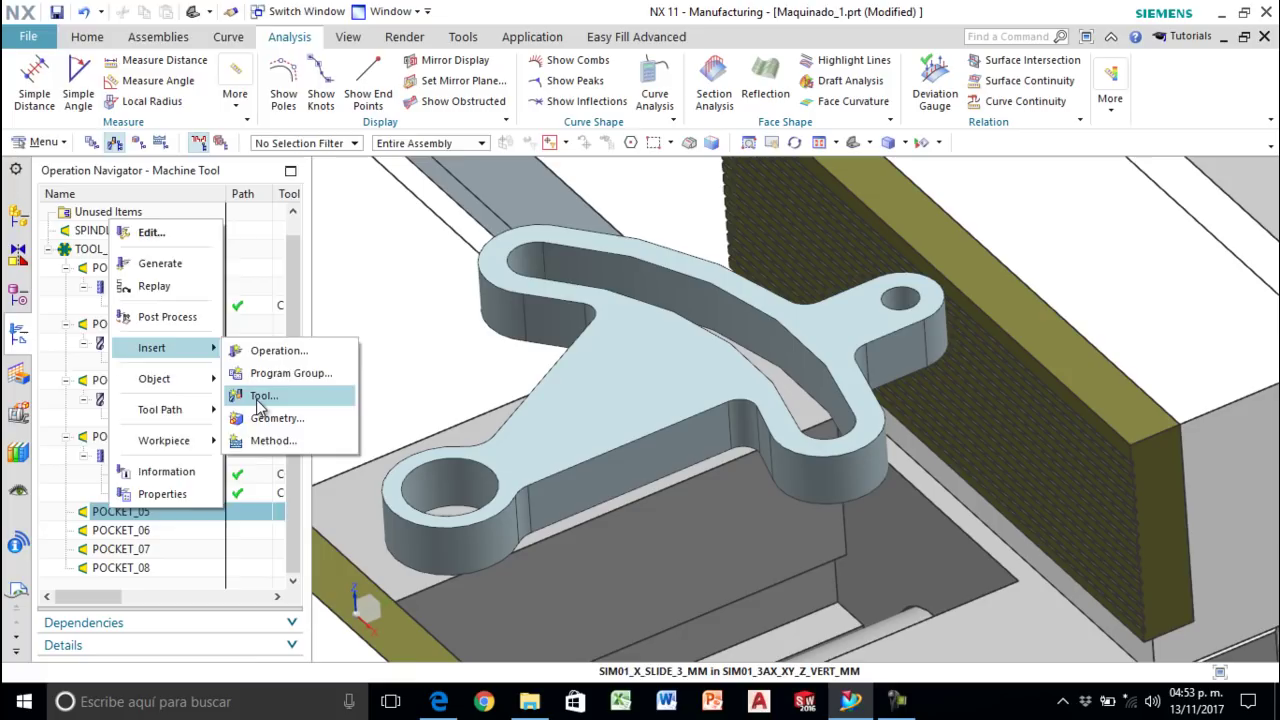
pyautogui.click(260, 400)
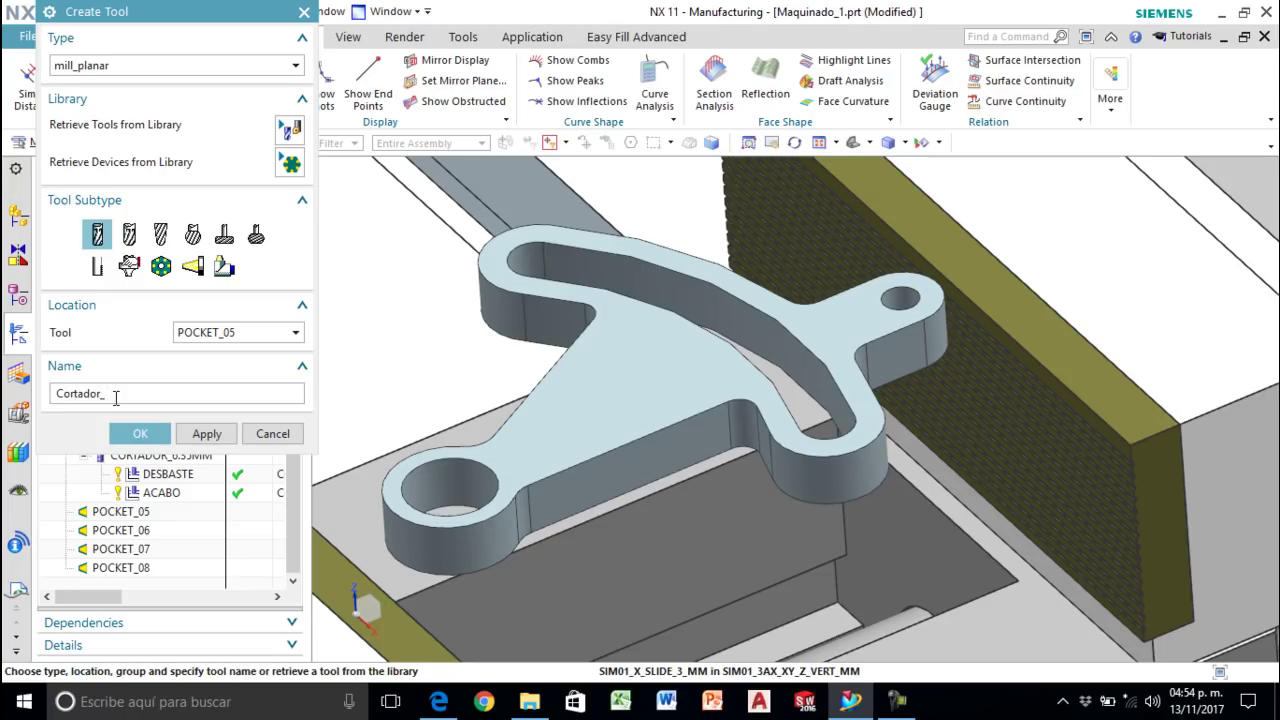
# Step: Switch to the Windows Calculator and convert 1/8 inch to millimetres by computing 1 ÷ 8 × 25.4
pyautogui.click(155, 702)
pyautogui.write('dal')
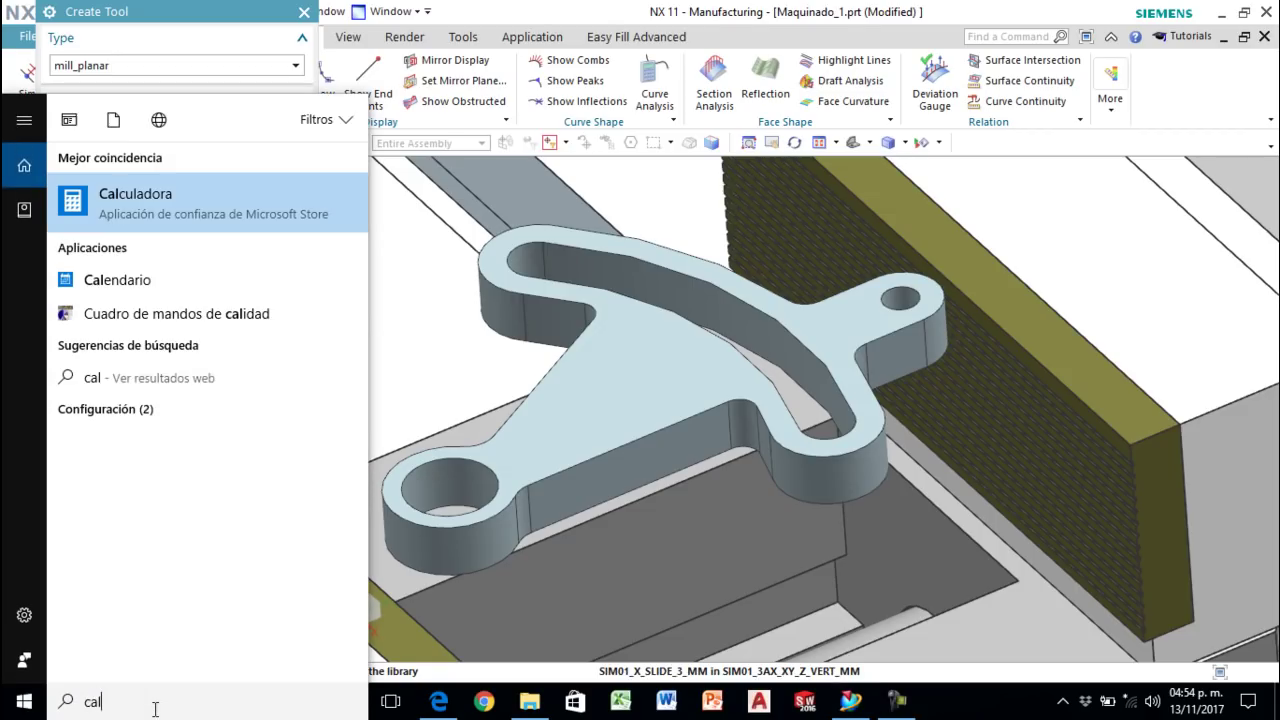
pyautogui.click(169, 192)
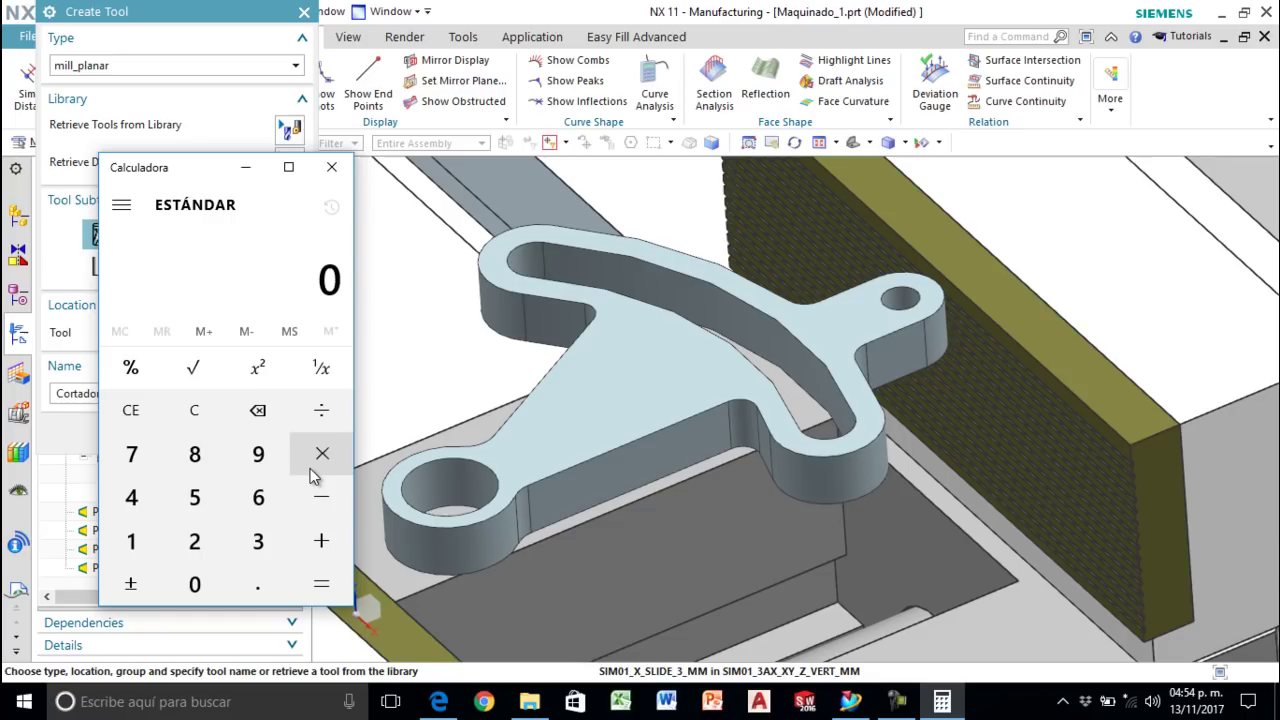
pyautogui.write('1/0.8*')
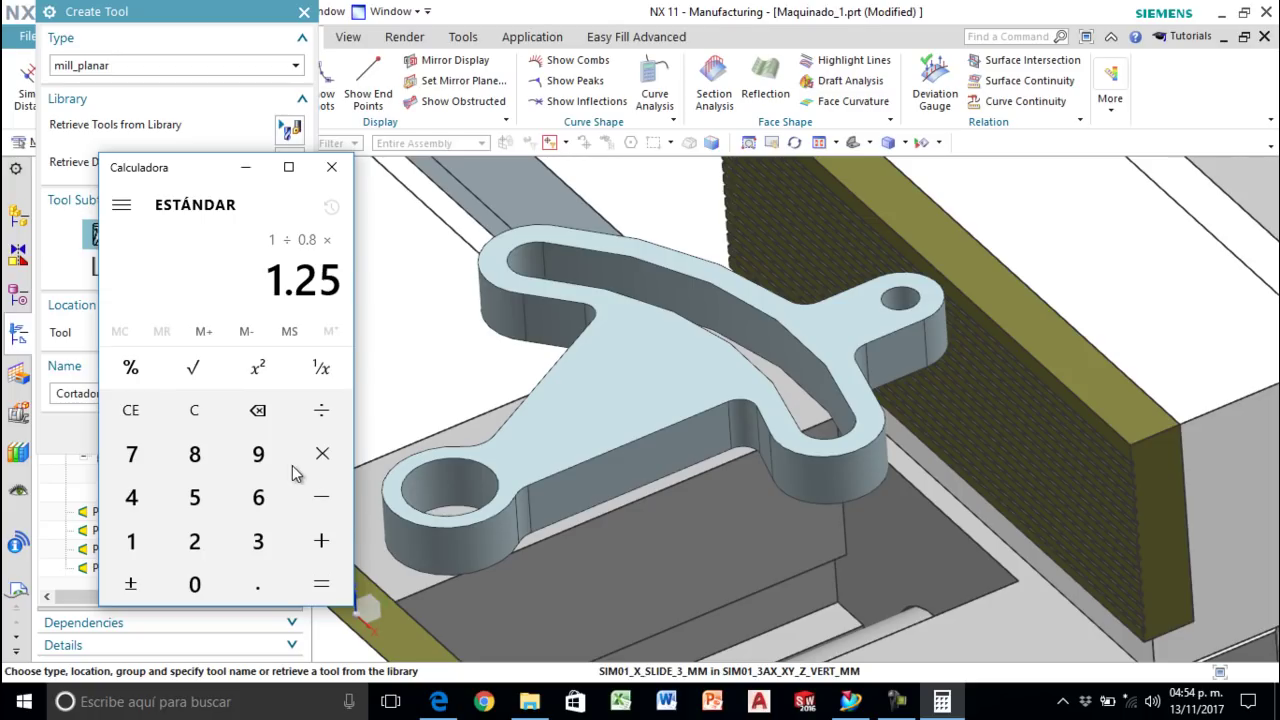
pyautogui.click(188, 418)
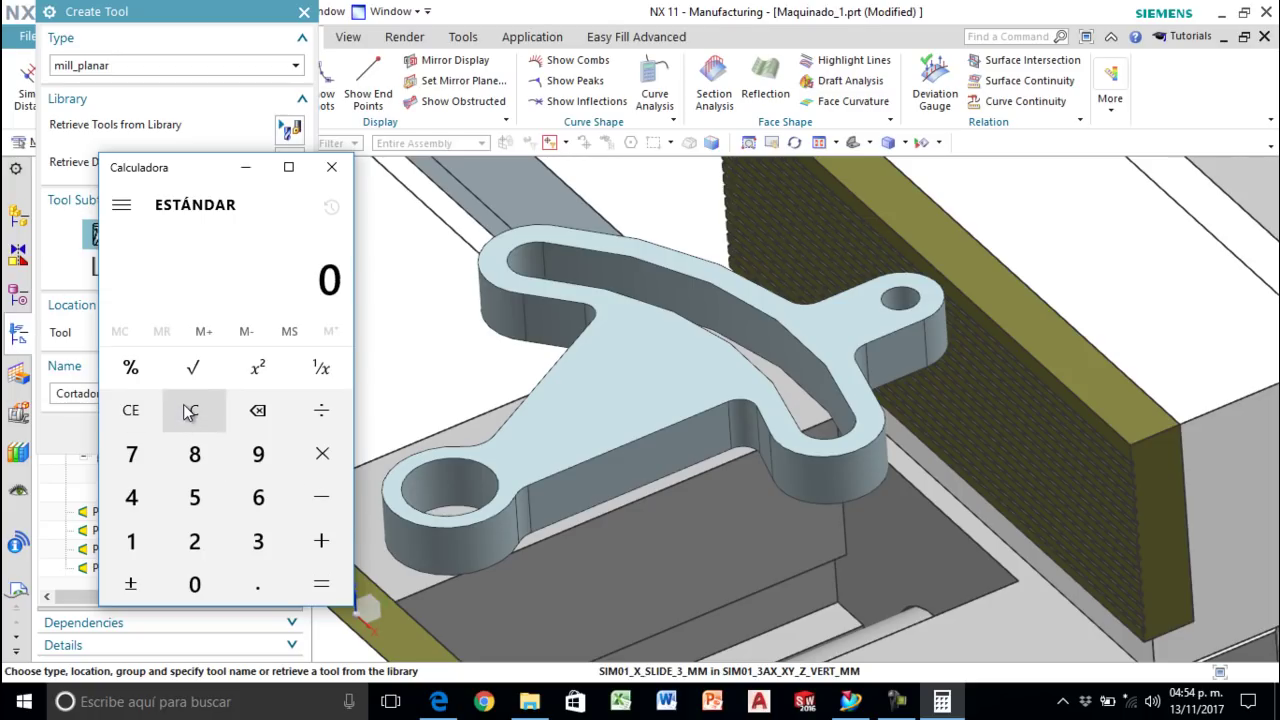
pyautogui.write('1/8*')
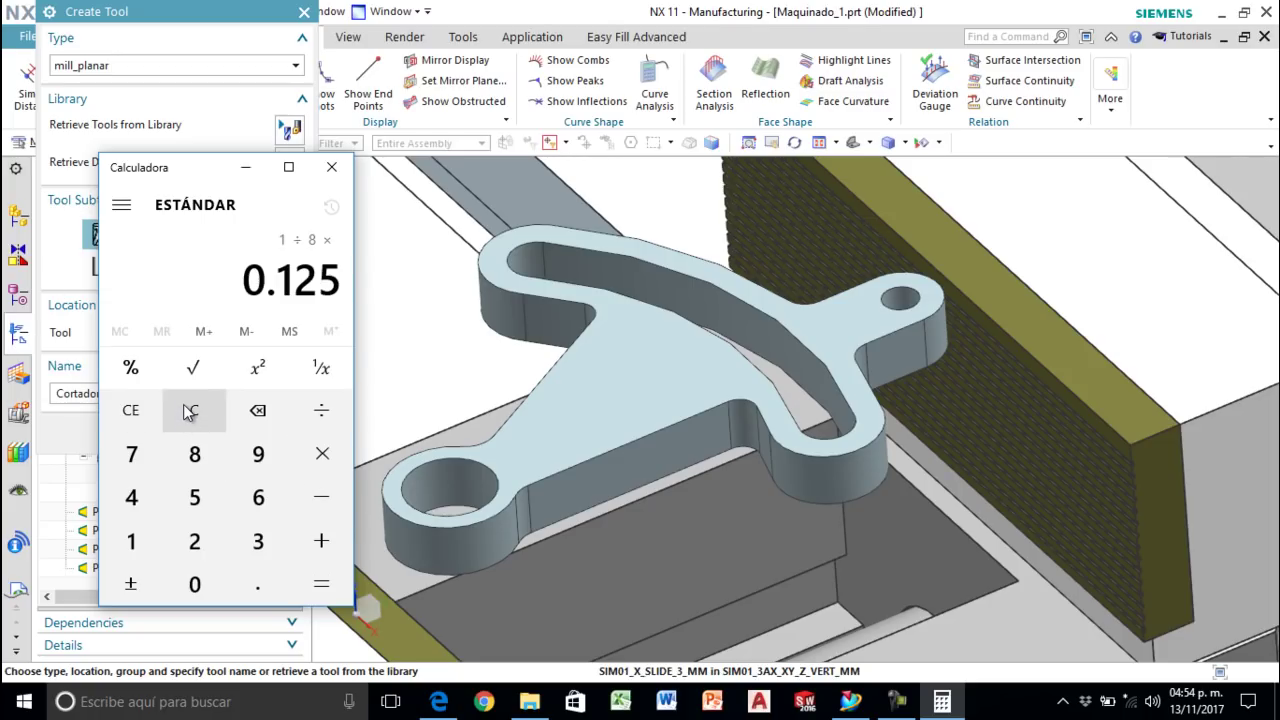
pyautogui.write('25.4')
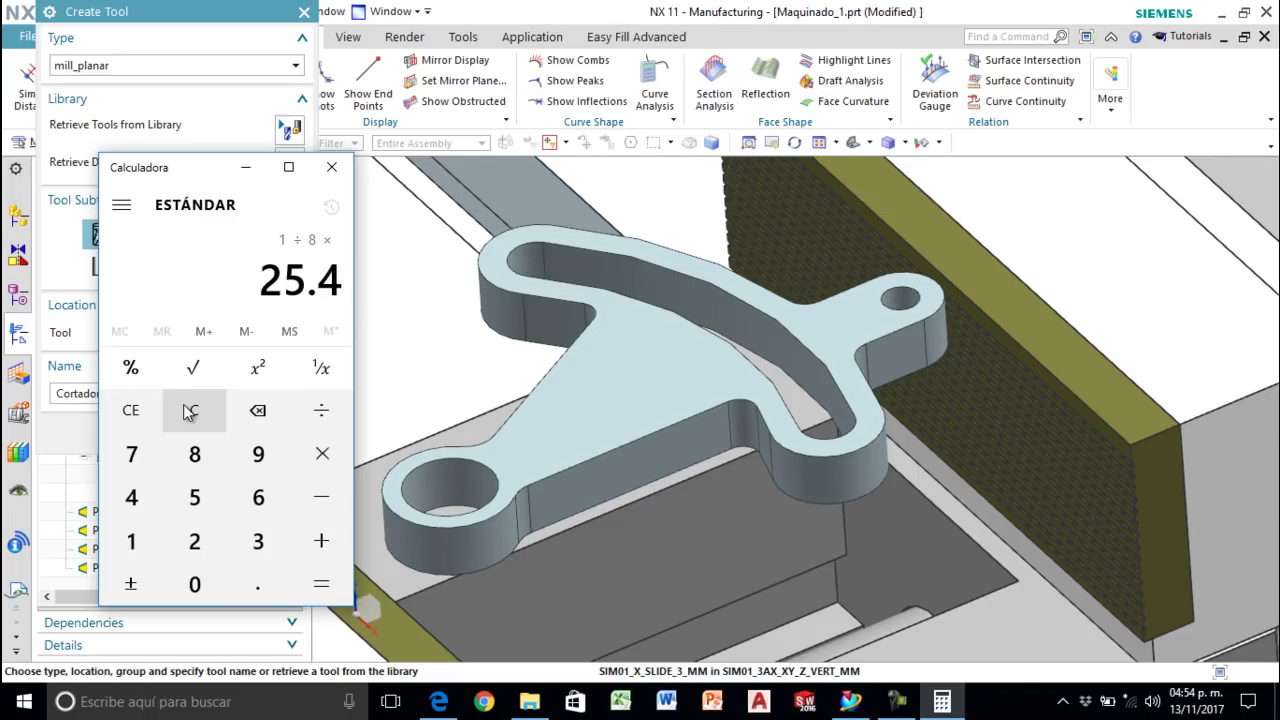
pyautogui.press('Return')
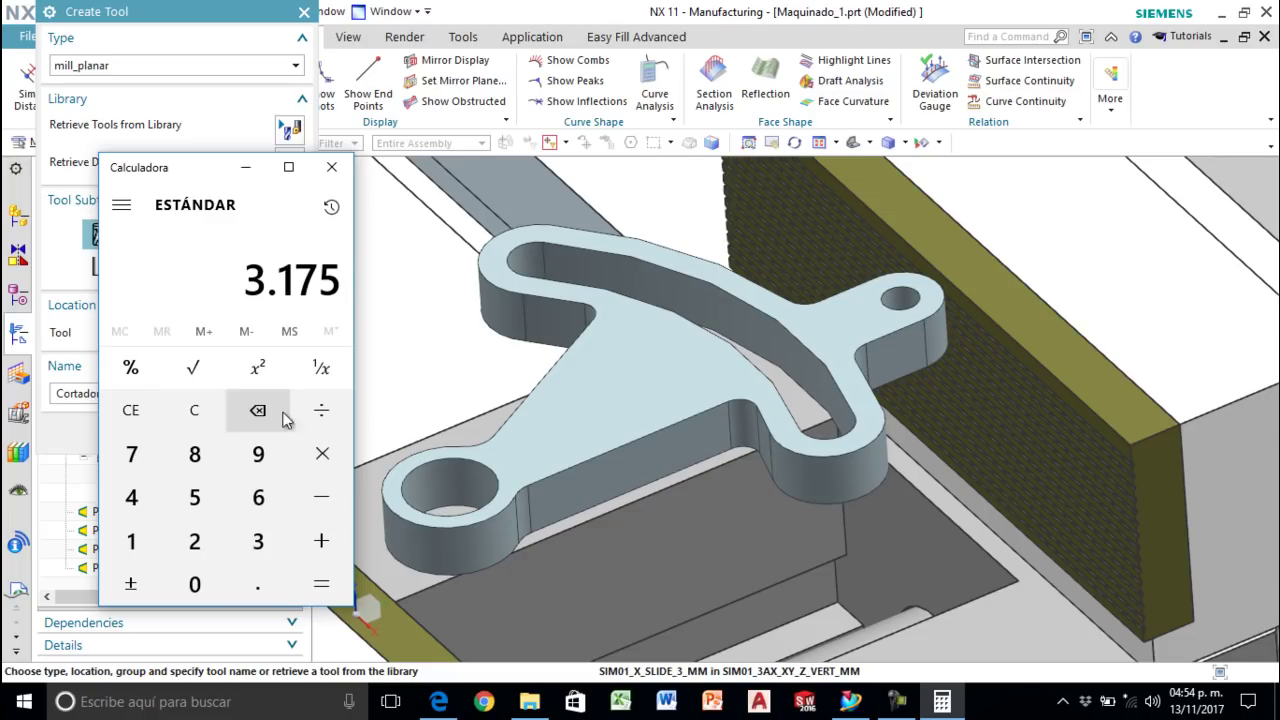
pyautogui.click(246, 170)
# Step: Try to create the tool under the name Cortador_ 3.17mm and the shortened name CORTADOR_ 3.17
pyautogui.click(116, 396)
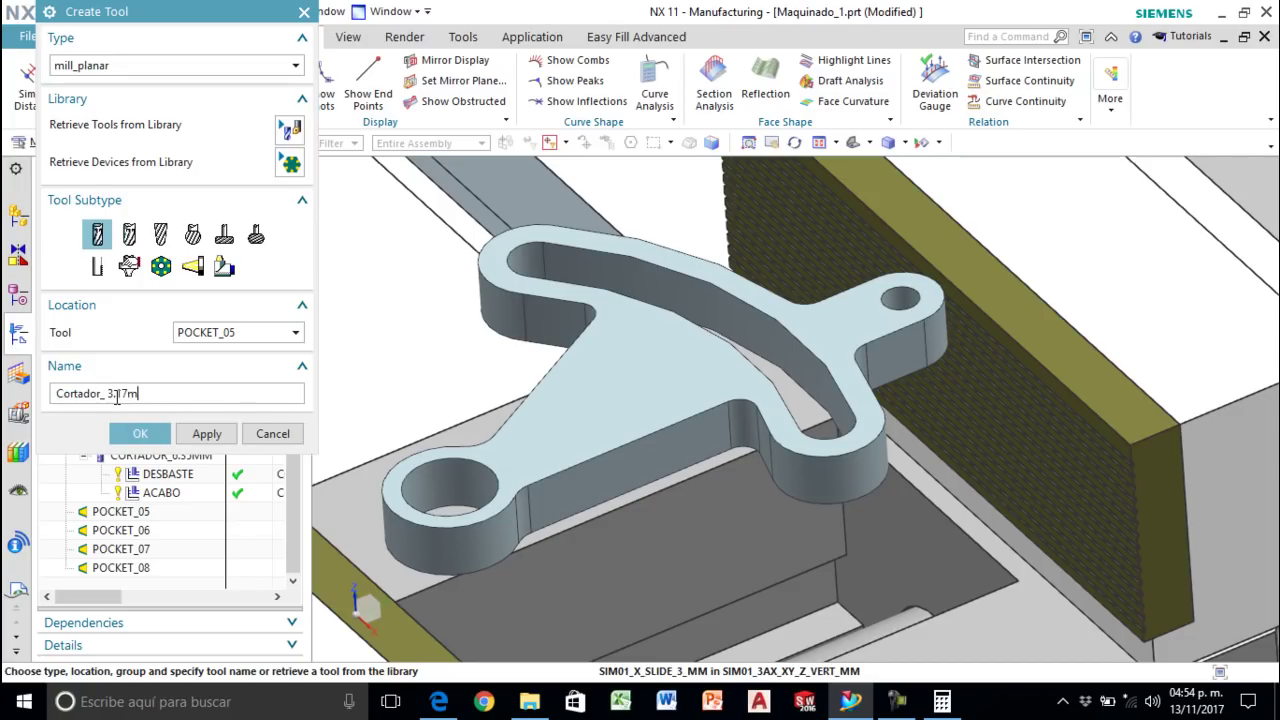
pyautogui.write('3,17mm')
pyautogui.press('Return')
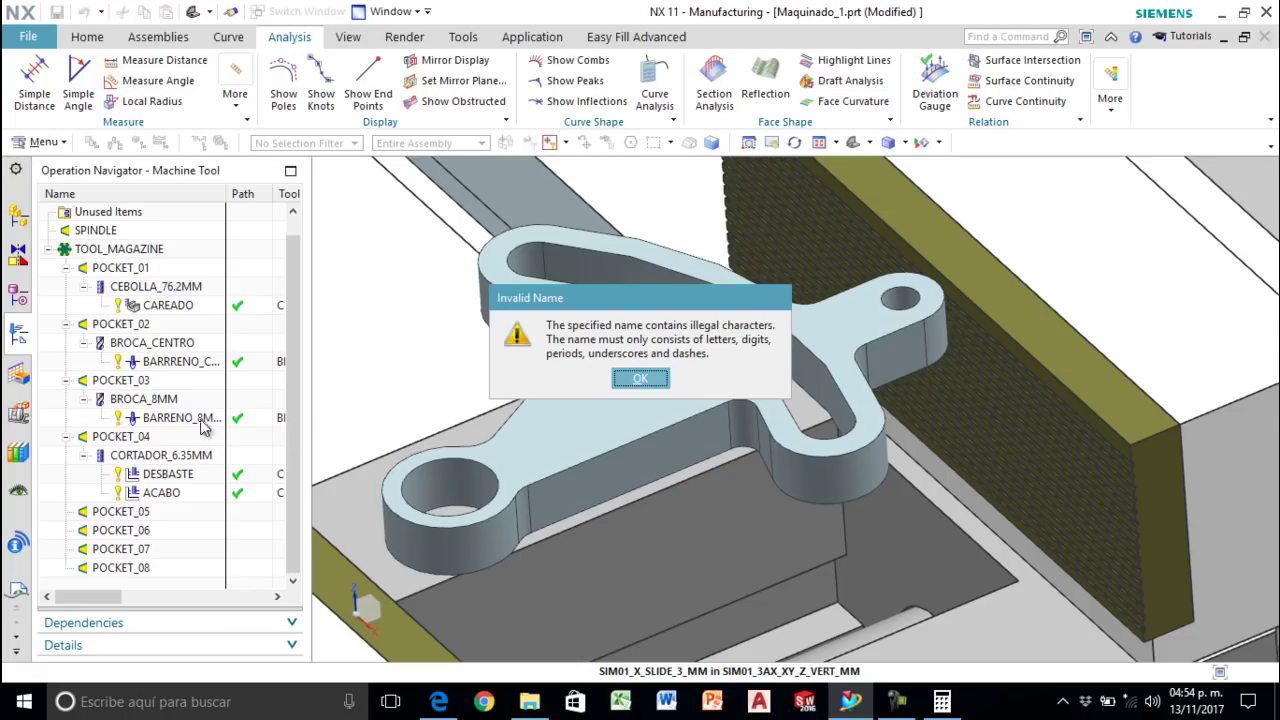
pyautogui.click(630, 380)
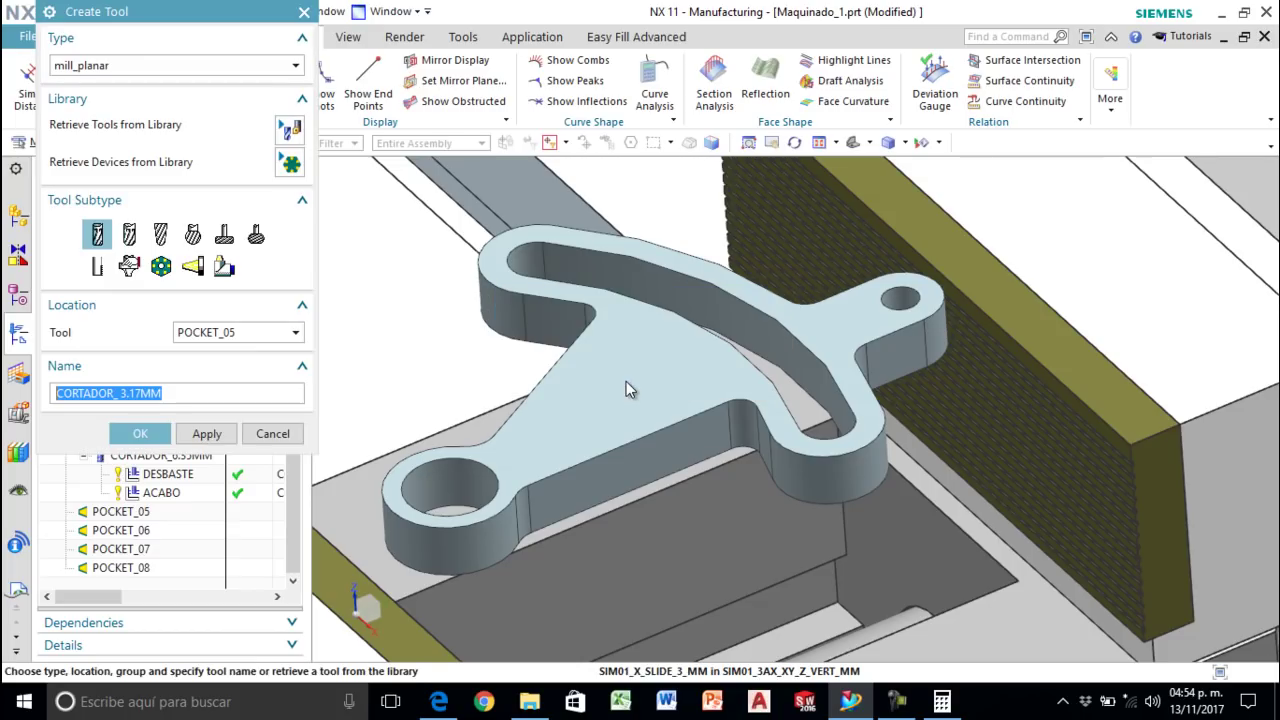
pyautogui.click(166, 393)
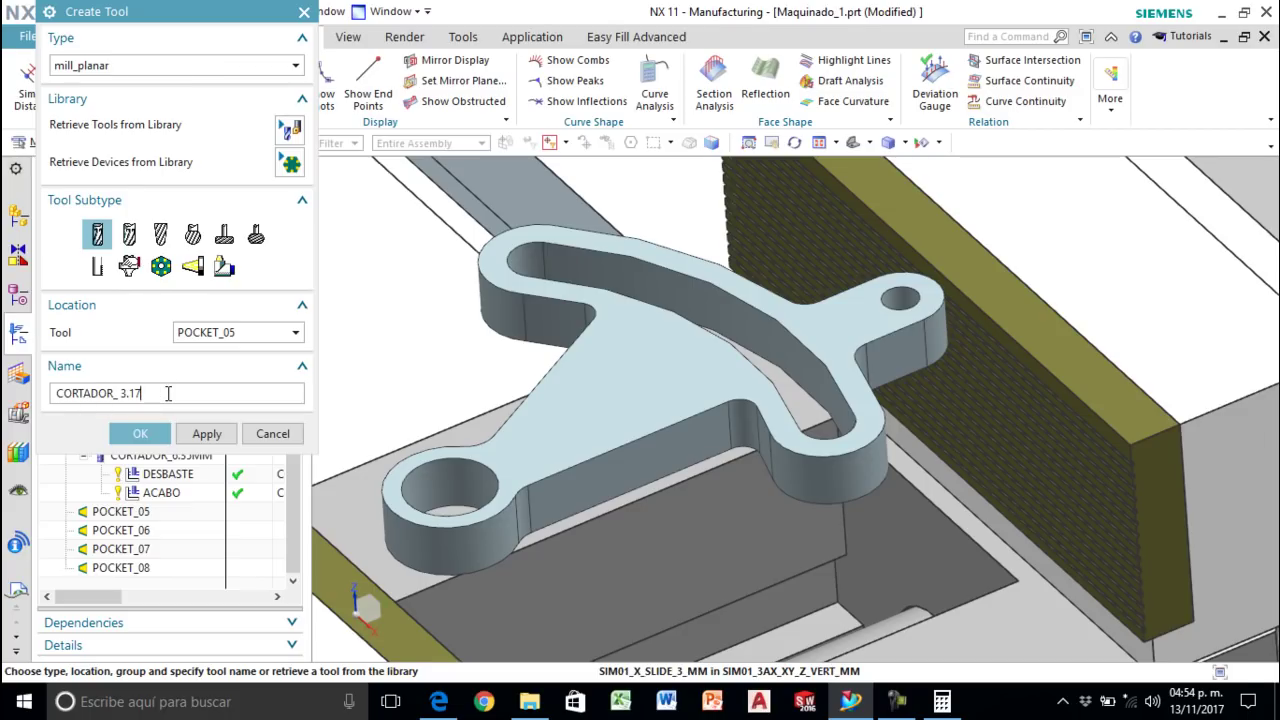
pyautogui.press('Return')
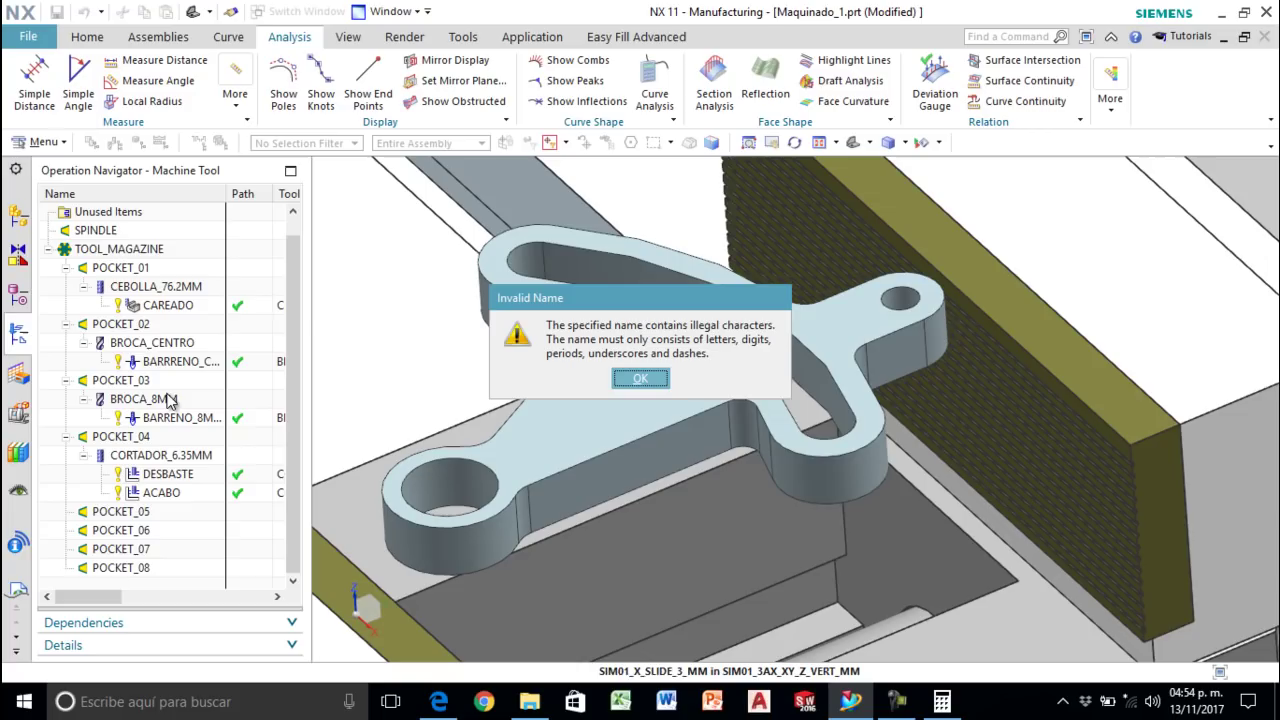
pyautogui.click(621, 375)
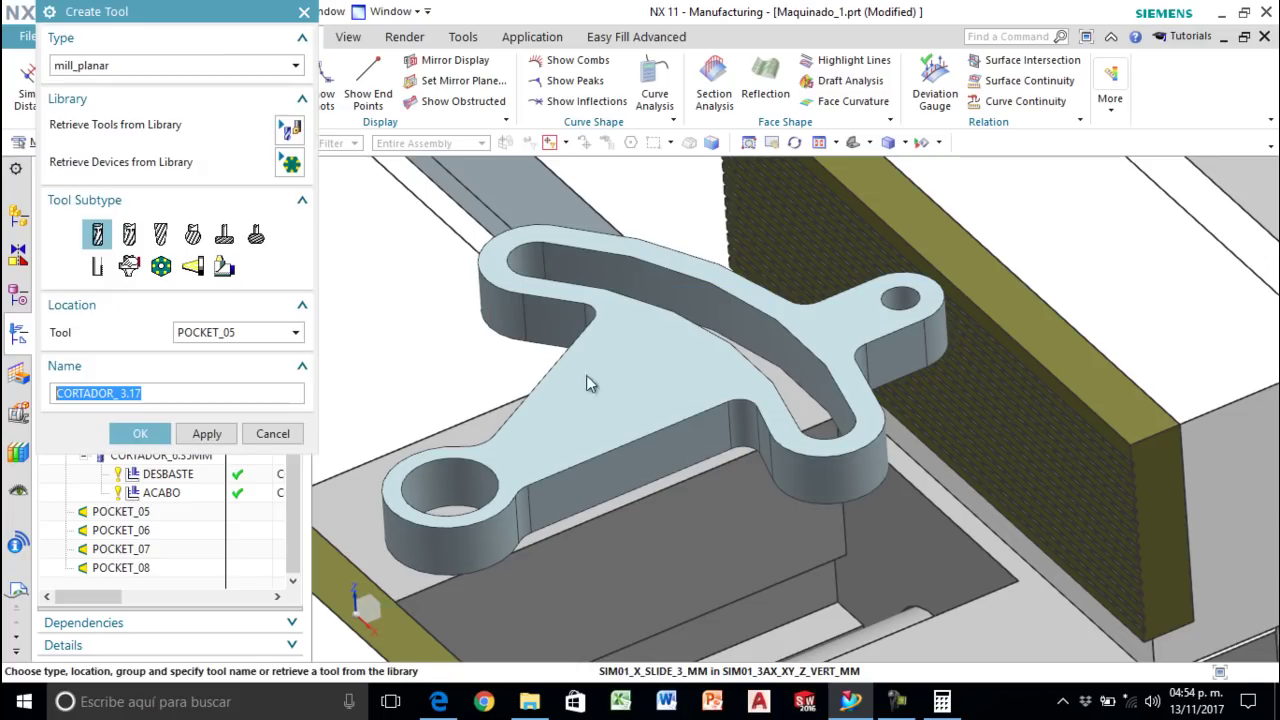
# Step: Try to create the tool under the simpler names CORTADOR_ 3 and Cortador 3mm
pyautogui.click(171, 392)
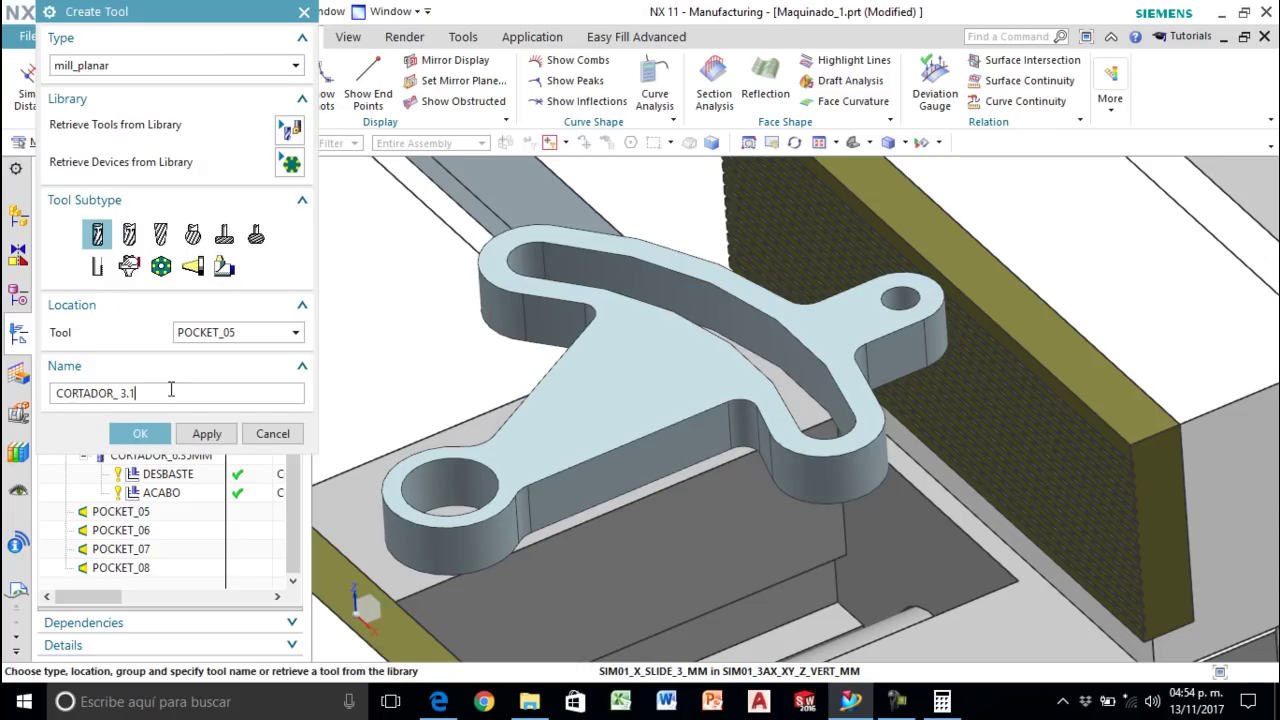
pyautogui.press('Return')
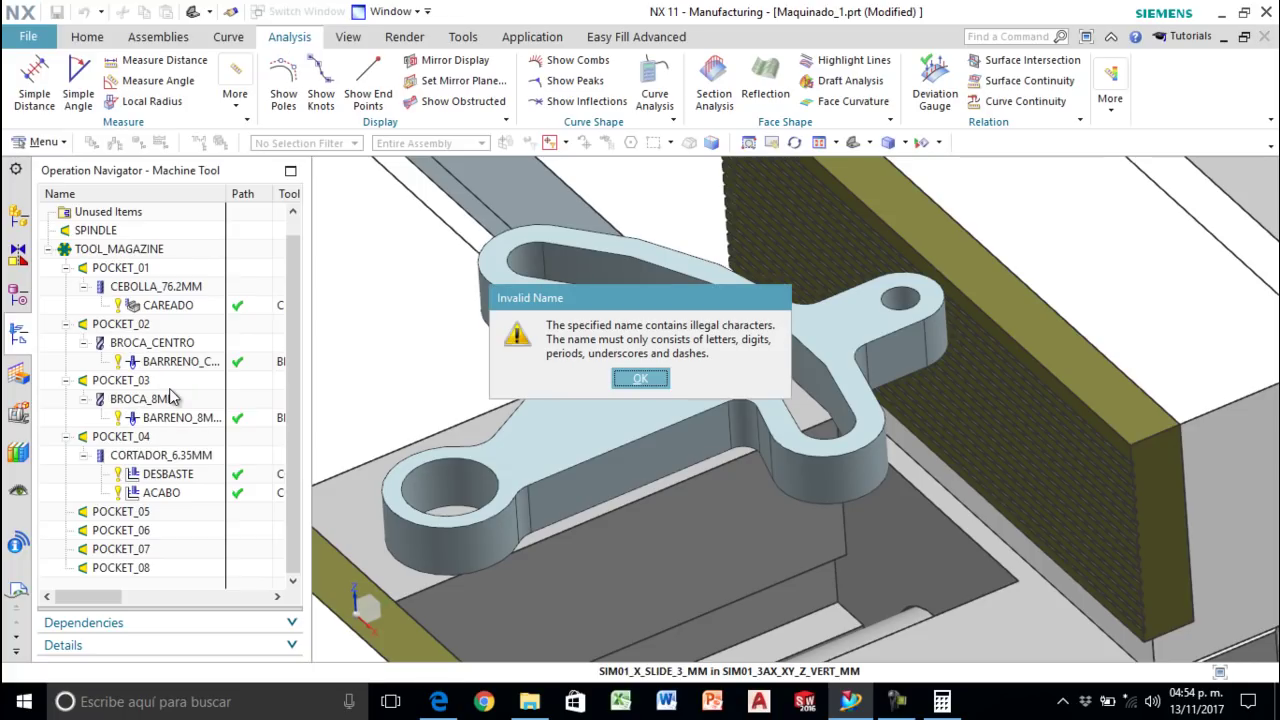
pyautogui.click(640, 378)
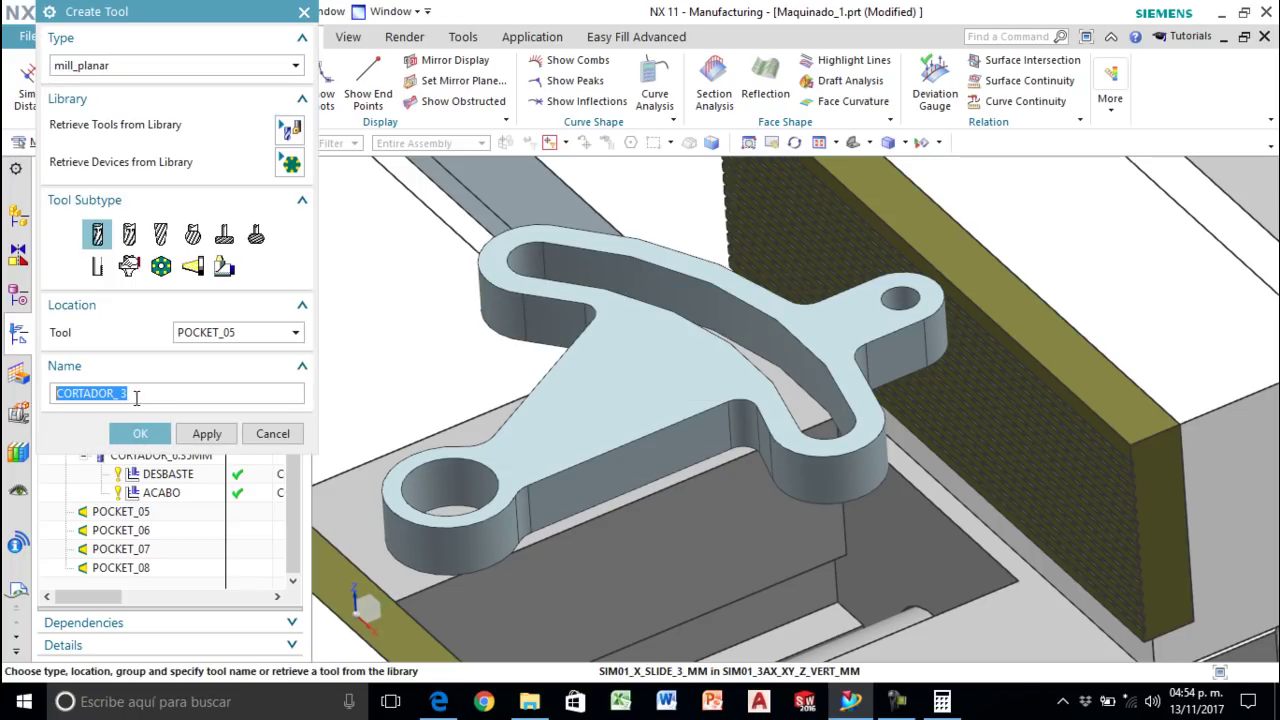
pyautogui.press('BackSpace')
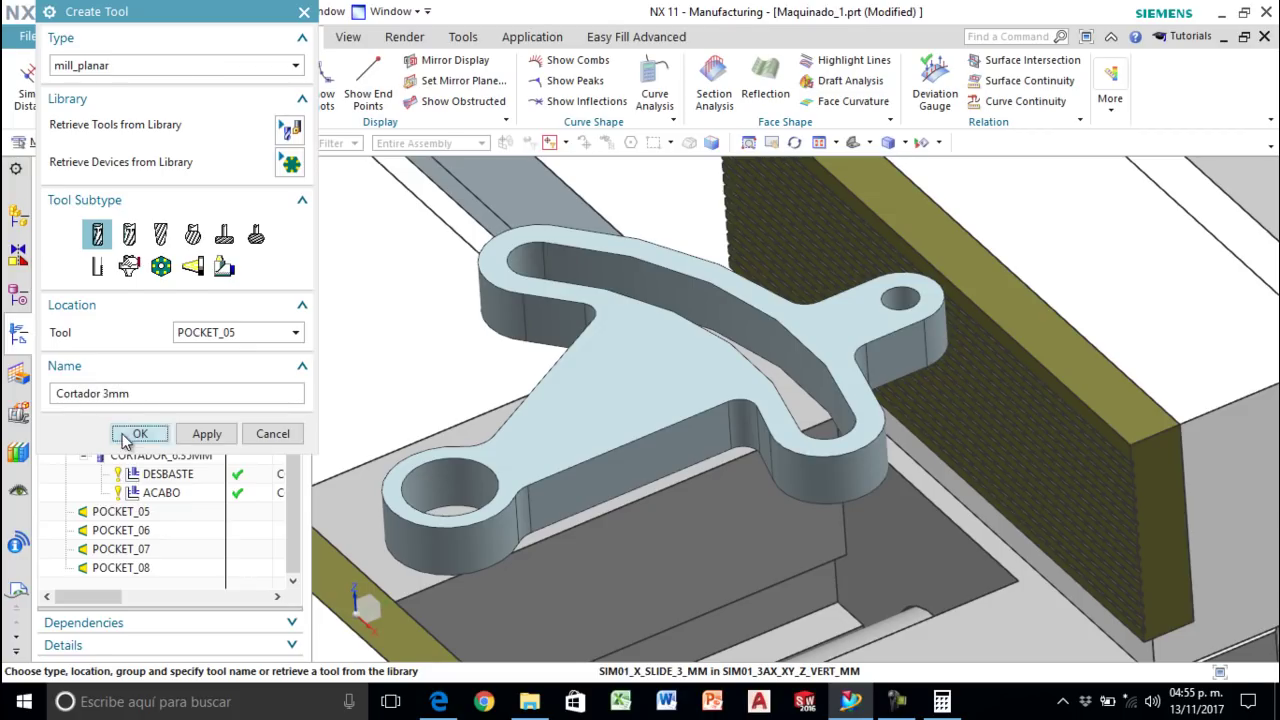
pyautogui.click(136, 437)
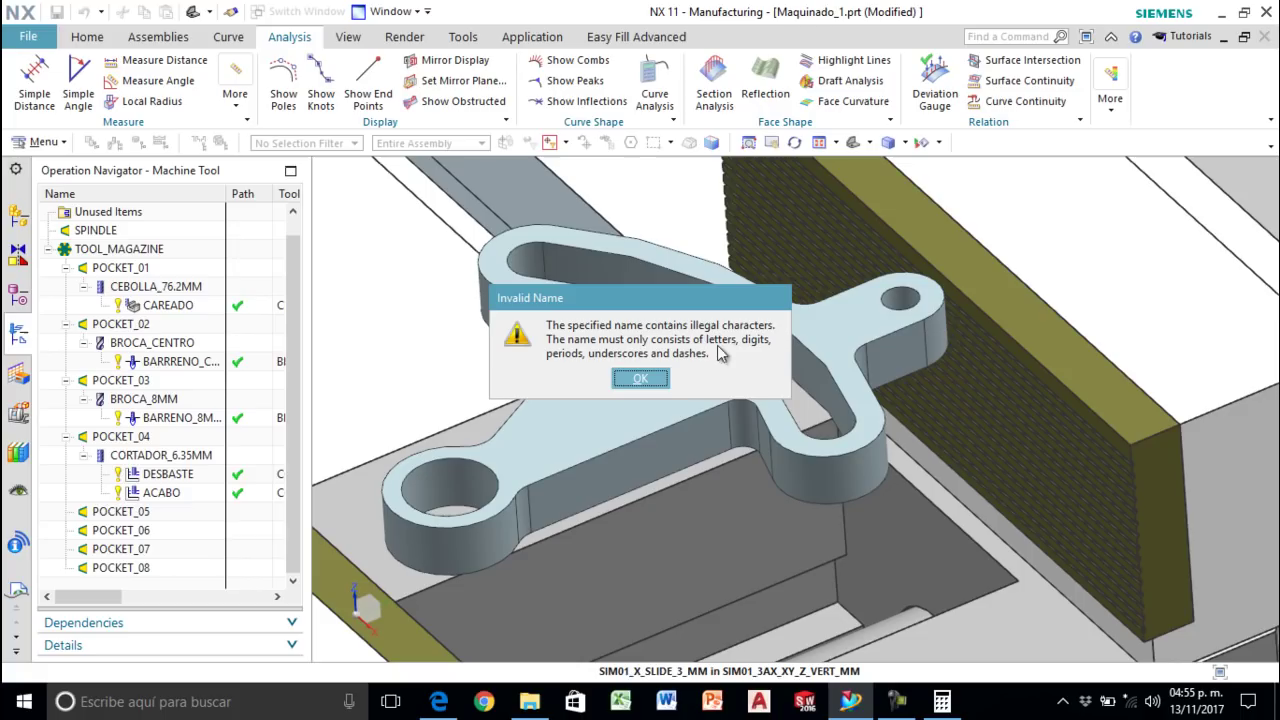
pyautogui.click(640, 378)
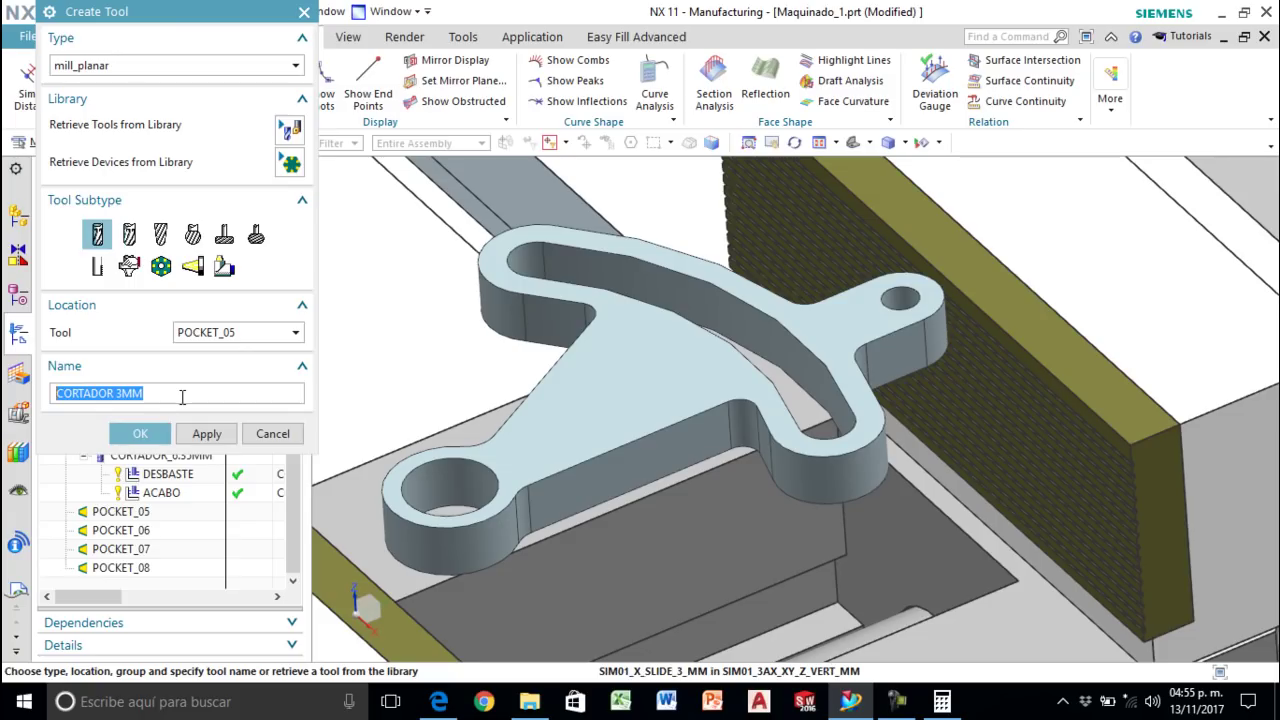
# Step: Create the POCKET_05 end mill under a name starting with CORTADOR_3, without spaces, and set its diameter to 3.17 mm
pyautogui.click(182, 397)
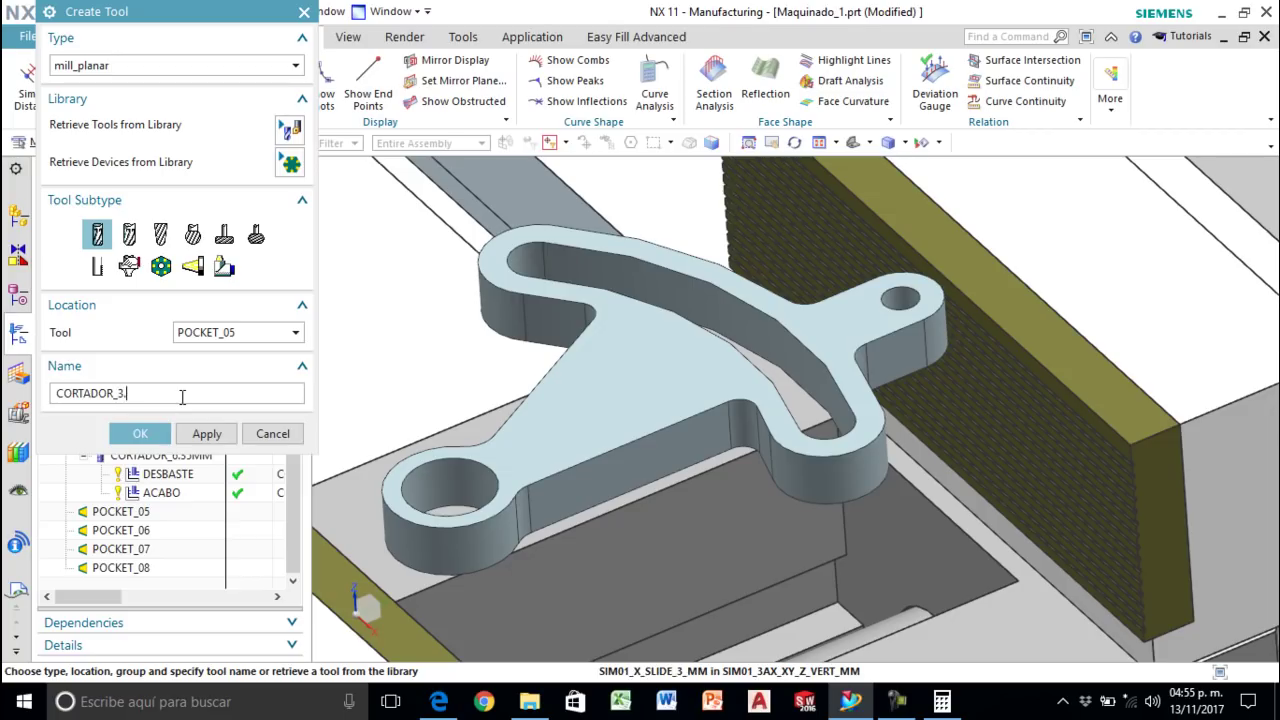
pyautogui.press('Return')
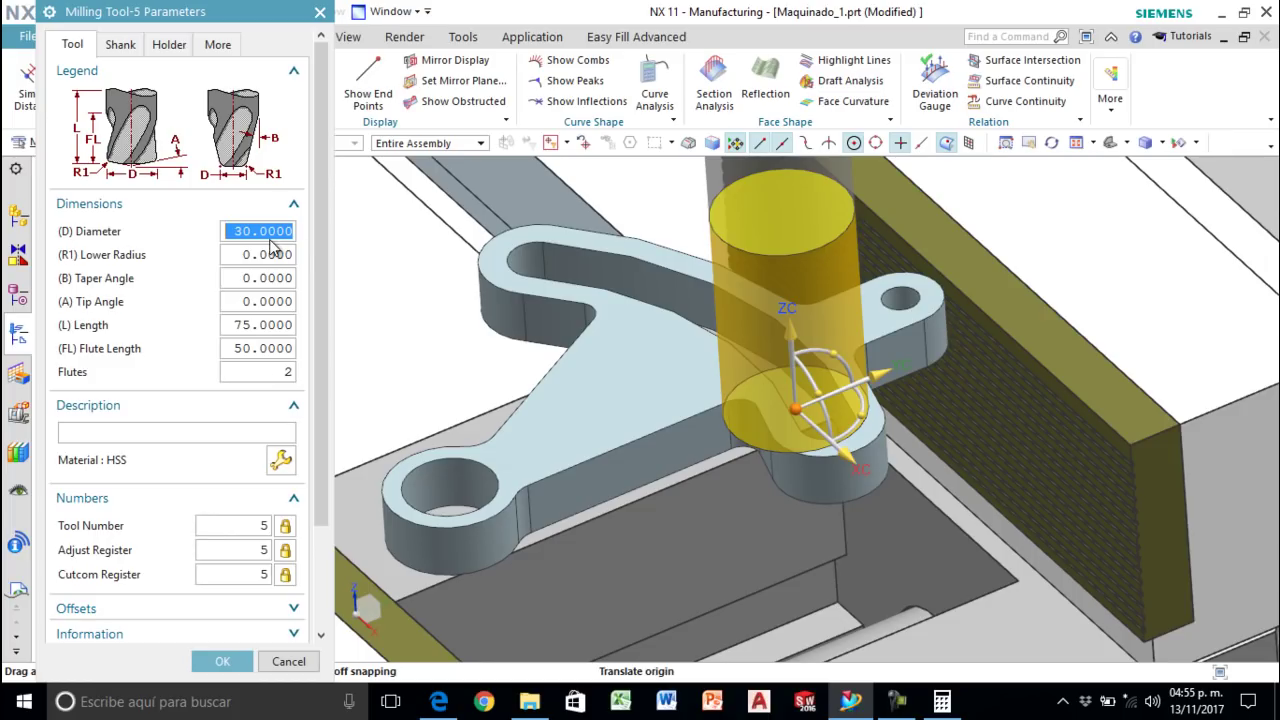
pyautogui.write('3.17')
pyautogui.press('Return')
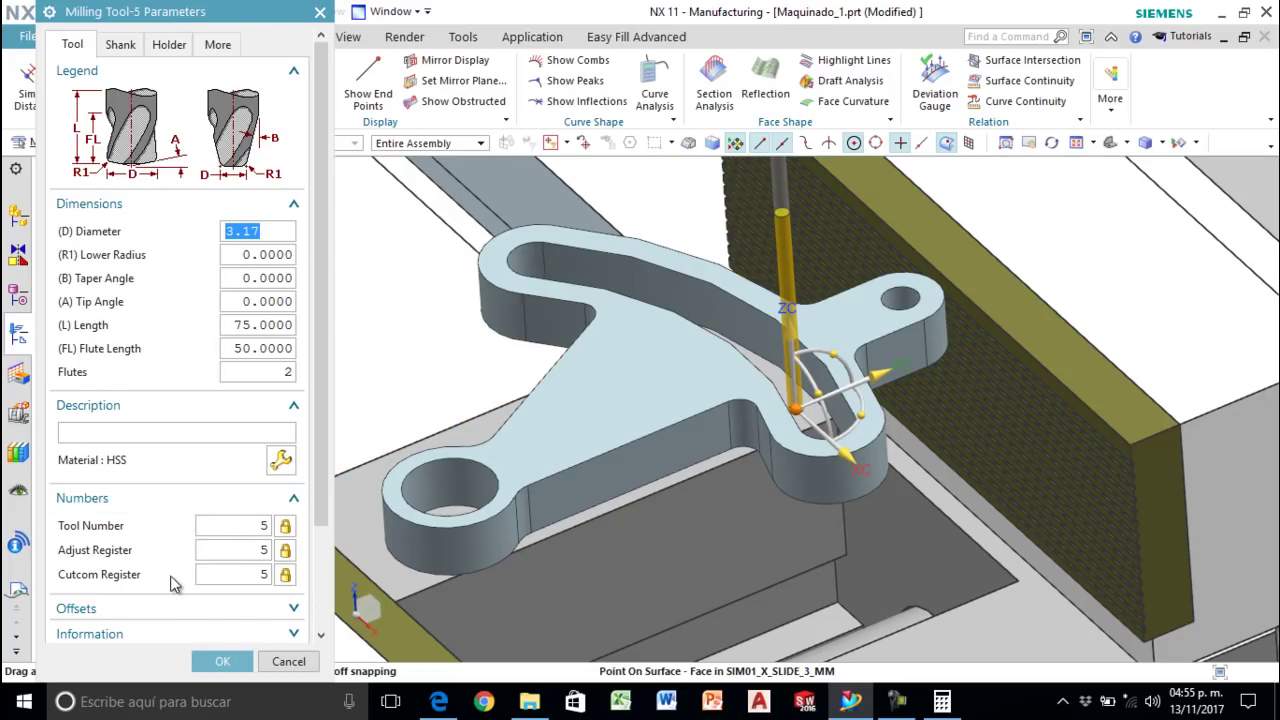
# Step: Accept the 3.17 mm cutter's parameters and create a mill_planar PLANAR_PROFILE operation named Corte_pieza using CORTADOR_3.0, WORKPIECE and MILL_FINISH
pyautogui.scroll(-3, 177, 580)
pyautogui.click(214, 659)
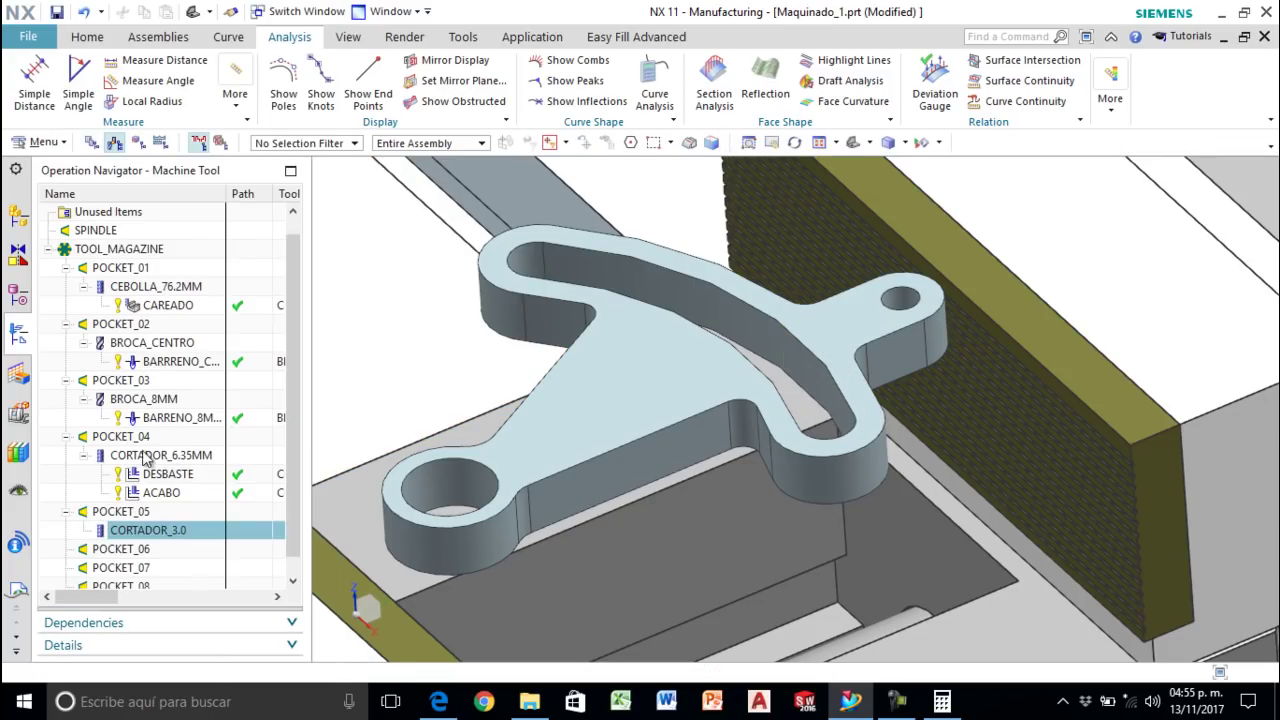
pyautogui.rightClick(128, 531)
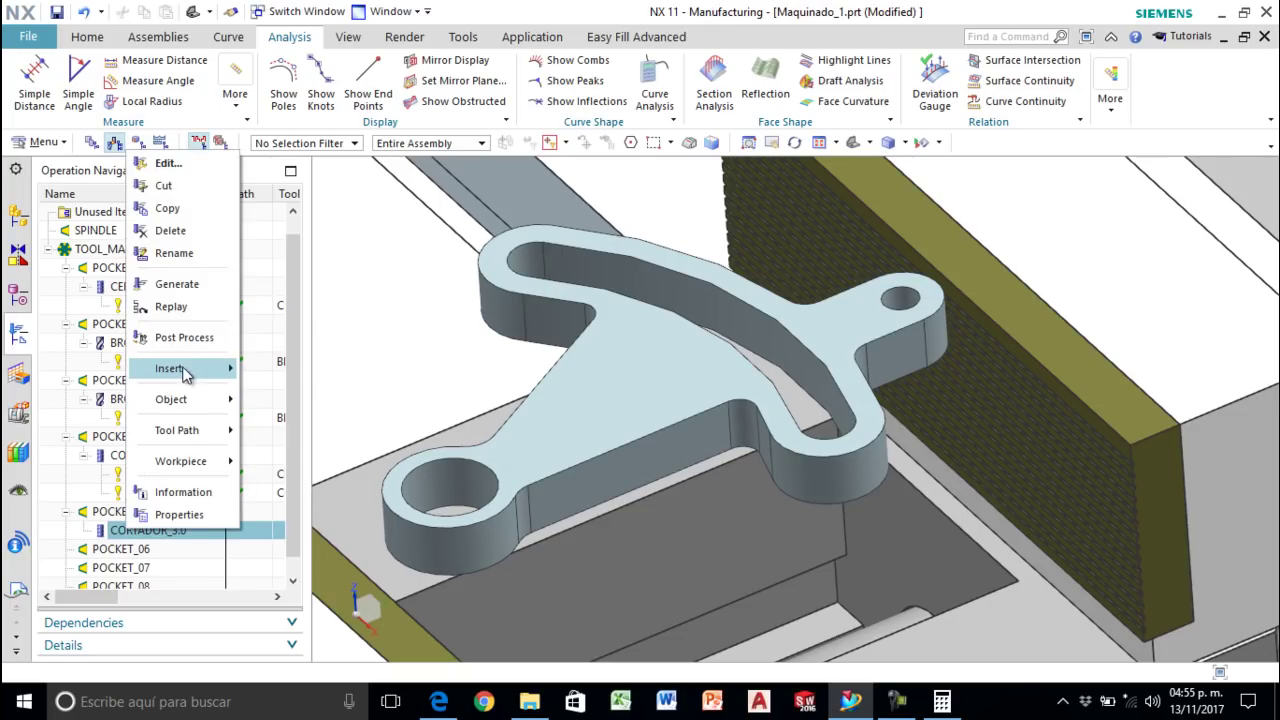
pyautogui.moveTo(187, 375)
pyautogui.click(294, 380)
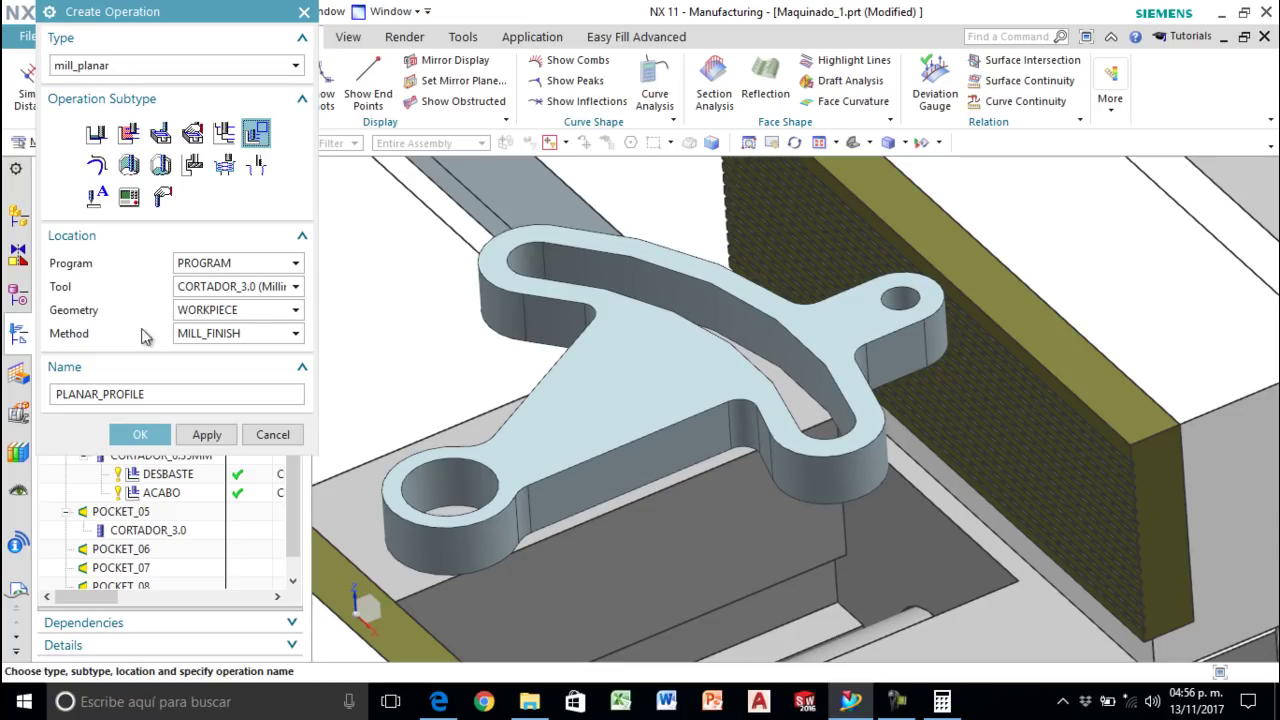
pyautogui.doubleClick(188, 392)
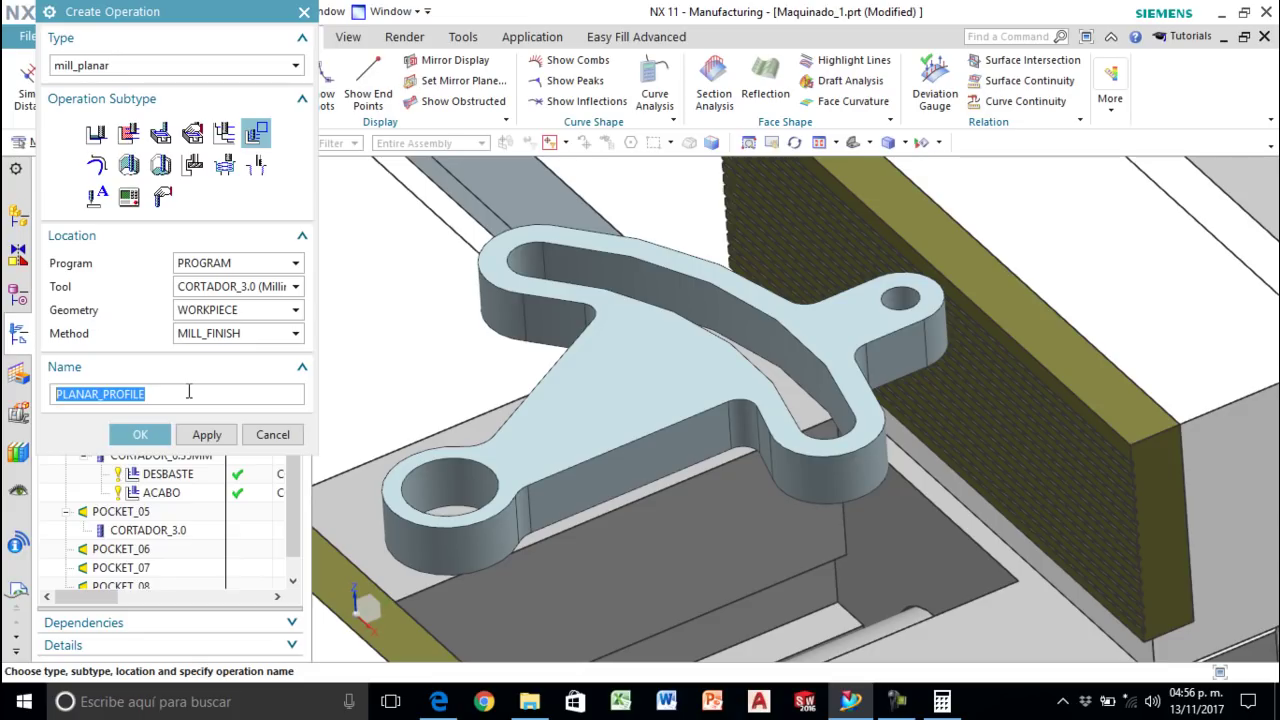
pyautogui.write('Corte_pieza')
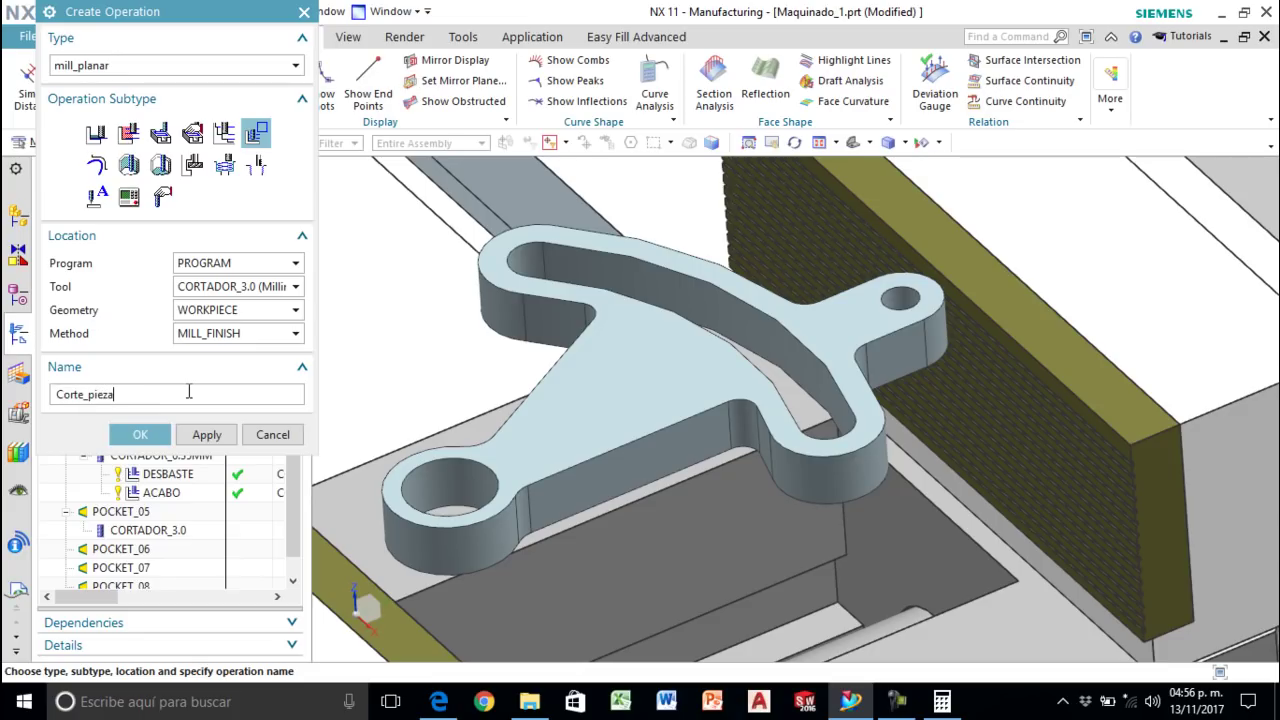
pyautogui.click(140, 434)
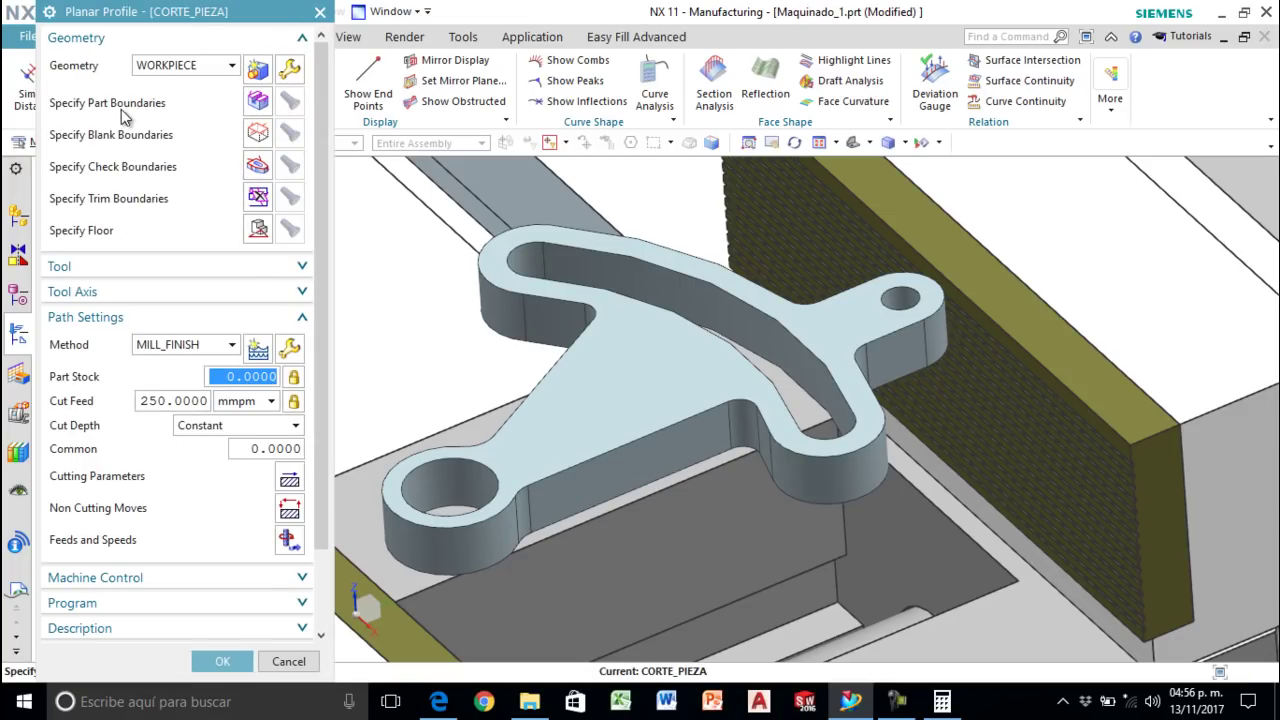
# Step: Start a closed part boundary from edges, selecting the upper face's front straight edge, its adjoining fillet and the outer edges around the near slot end
pyautogui.click(258, 100)
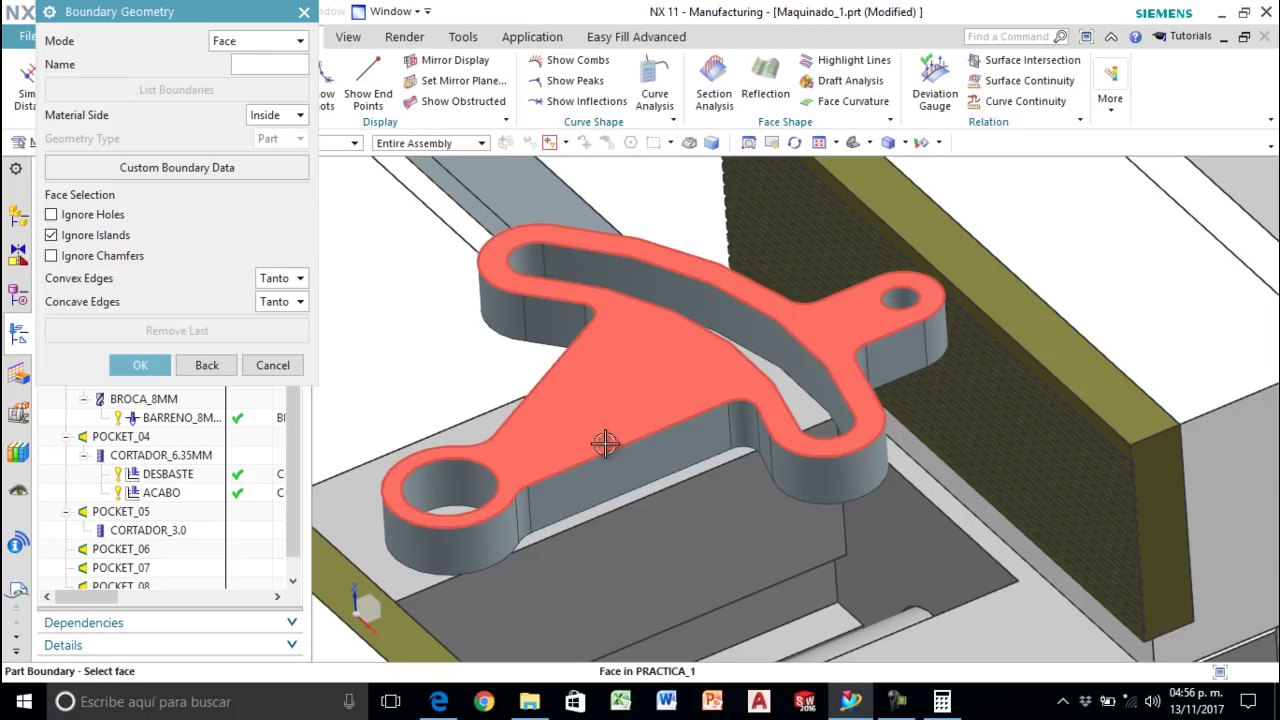
pyautogui.click(285, 41)
pyautogui.click(262, 58)
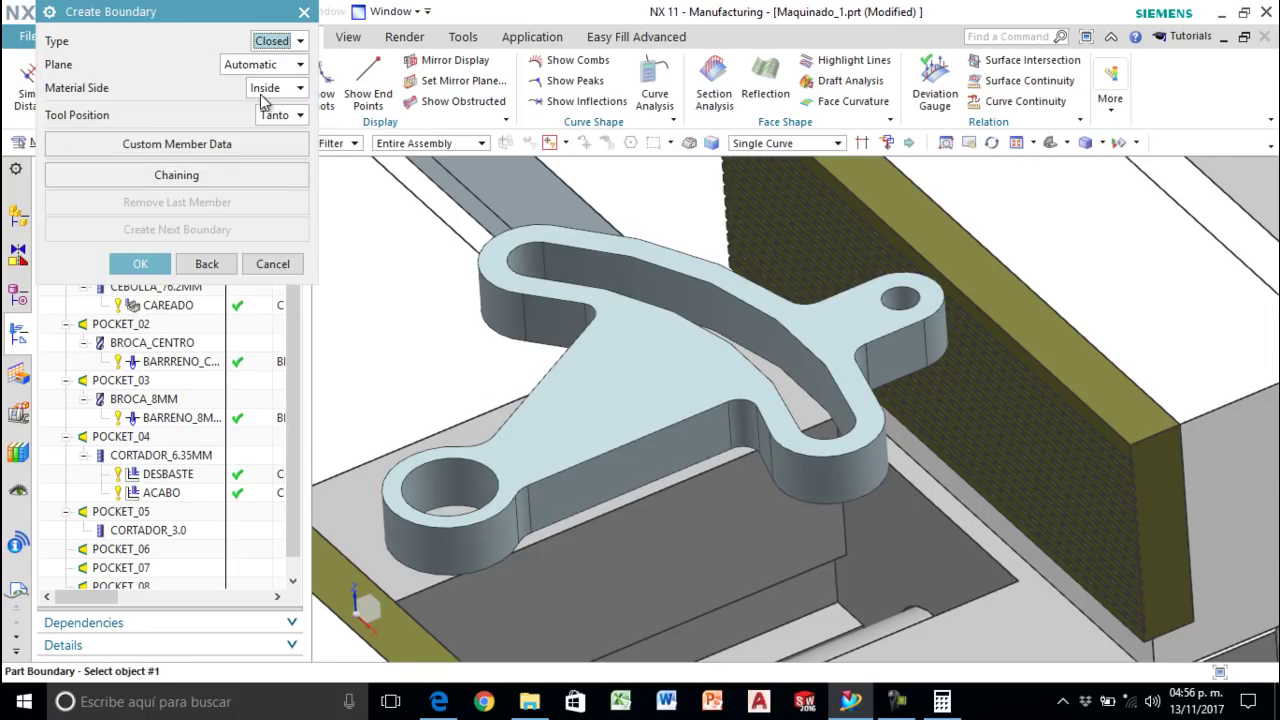
pyautogui.click(658, 434)
pyautogui.scroll(3, 742, 426)
pyautogui.click(745, 379)
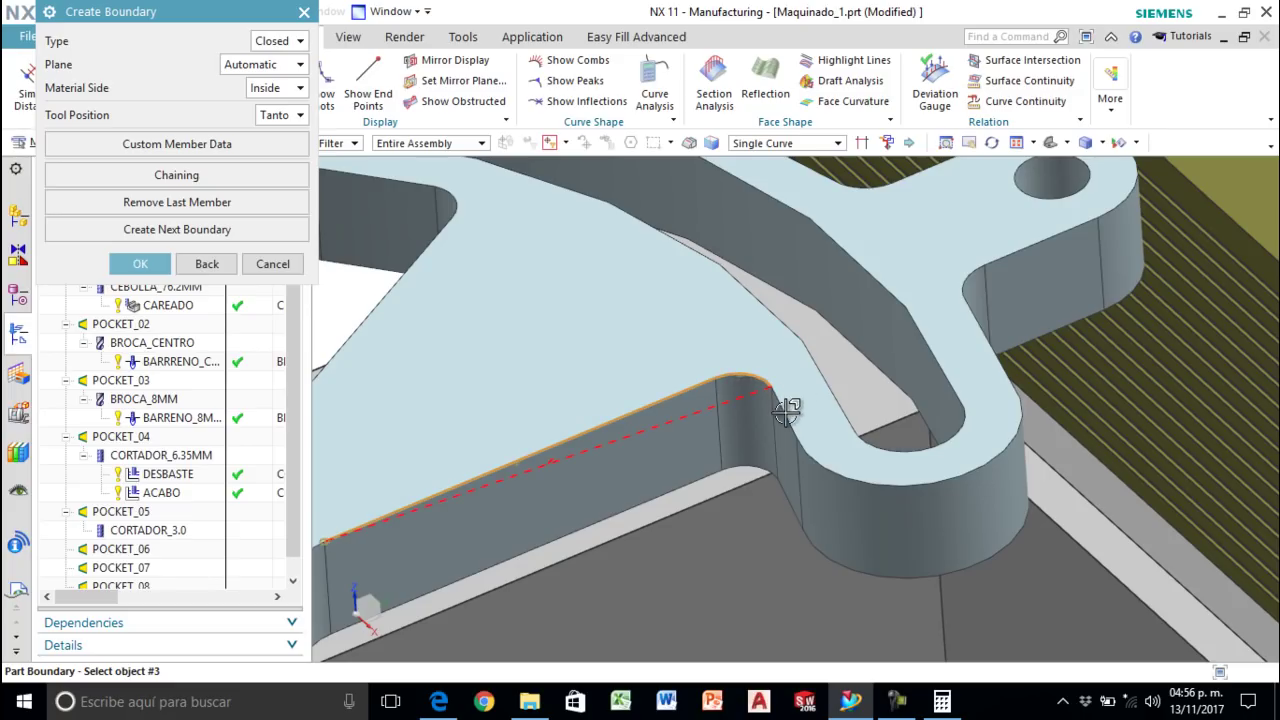
pyautogui.click(835, 458)
pyautogui.click(866, 486)
pyautogui.scroll(-3, 965, 500)
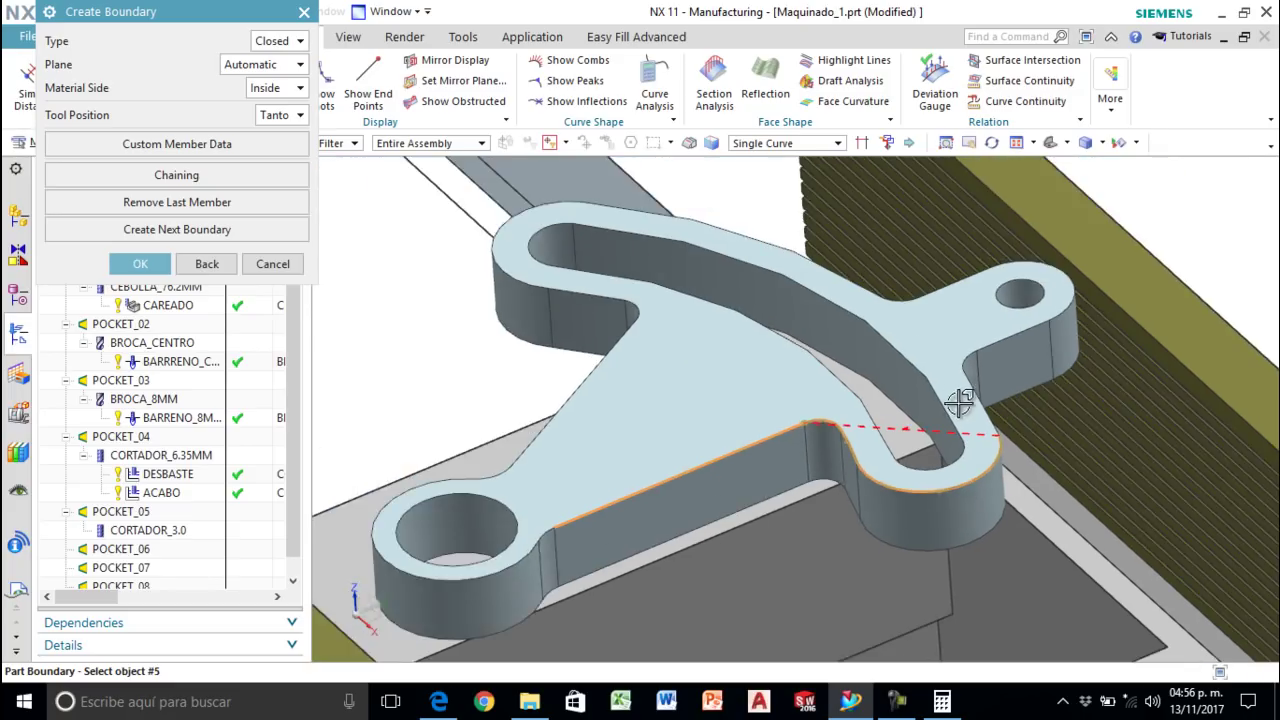
# Step: Extend the part boundary with the outer upper edges and fillets around the small-hole lug
pyautogui.scroll(3, 975, 420)
pyautogui.click(995, 406)
pyautogui.click(979, 339)
pyautogui.click(1044, 303)
pyautogui.click(1132, 251)
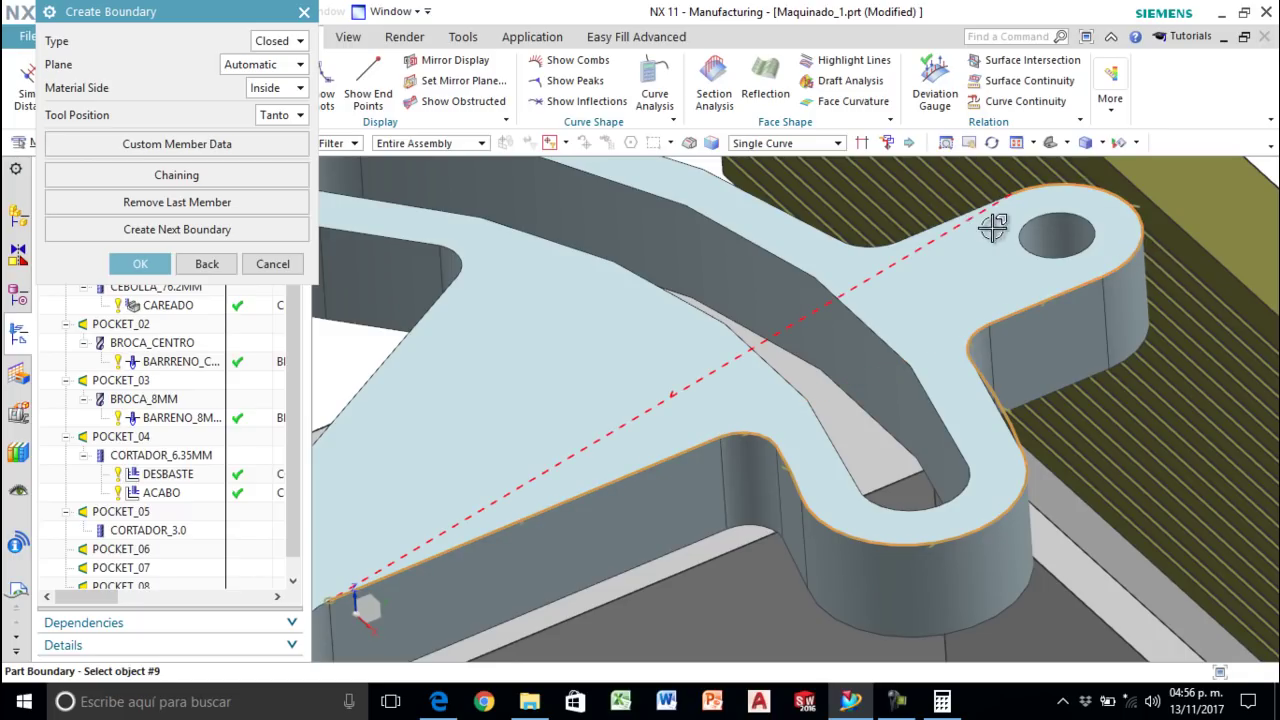
pyautogui.click(957, 218)
pyautogui.scroll(-2, 973, 293)
pyautogui.scroll(3, 897, 278)
pyautogui.click(961, 268)
pyautogui.click(903, 246)
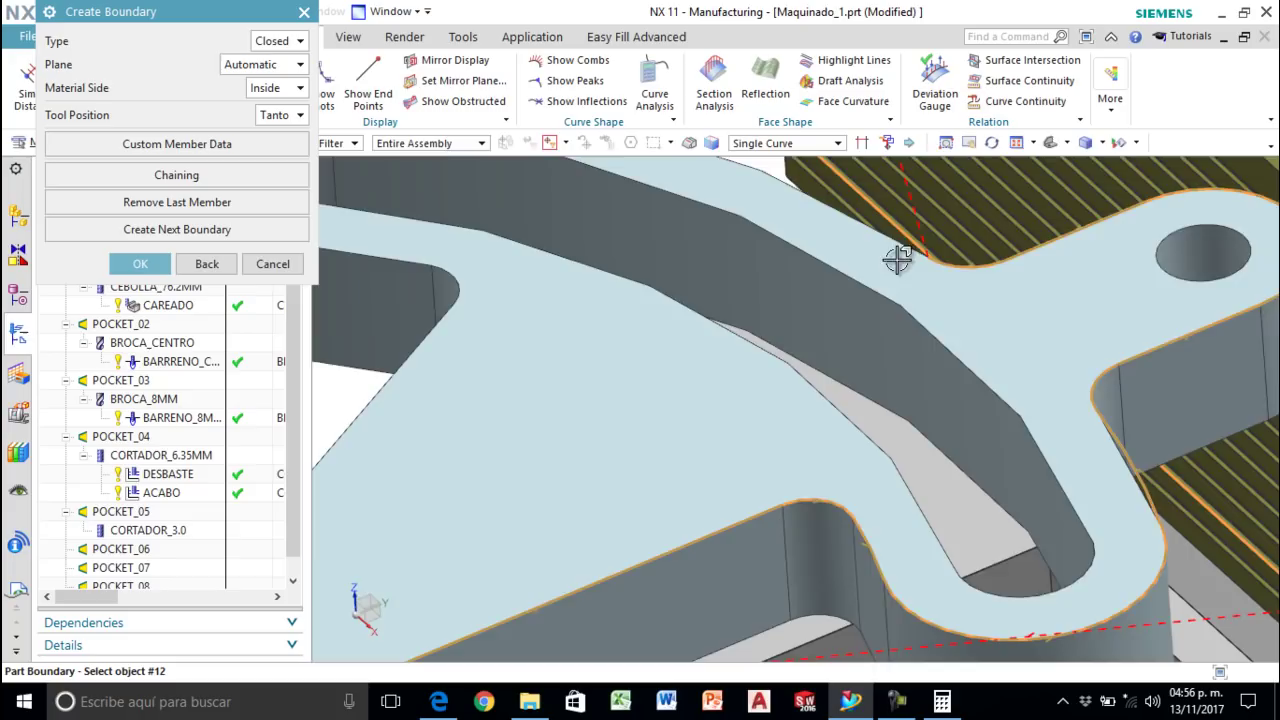
pyautogui.scroll(-3, 910, 285)
pyautogui.scroll(3, 905, 280)
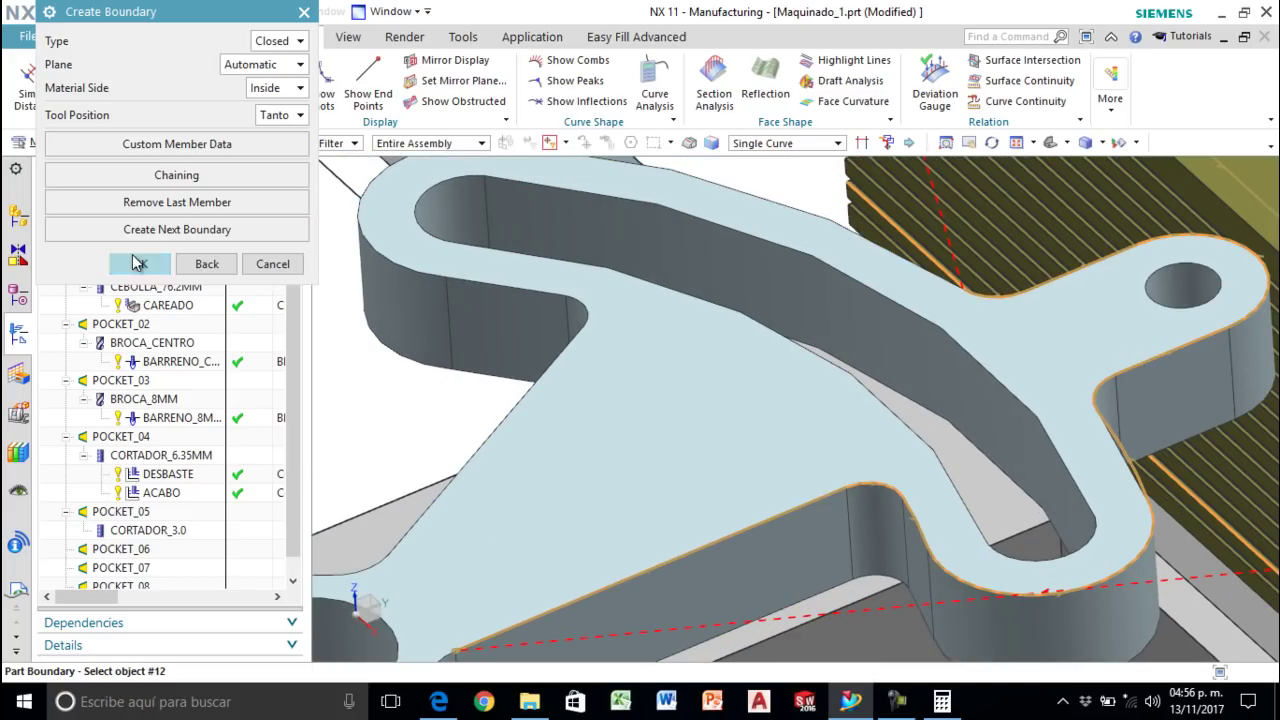
pyautogui.click(172, 204)
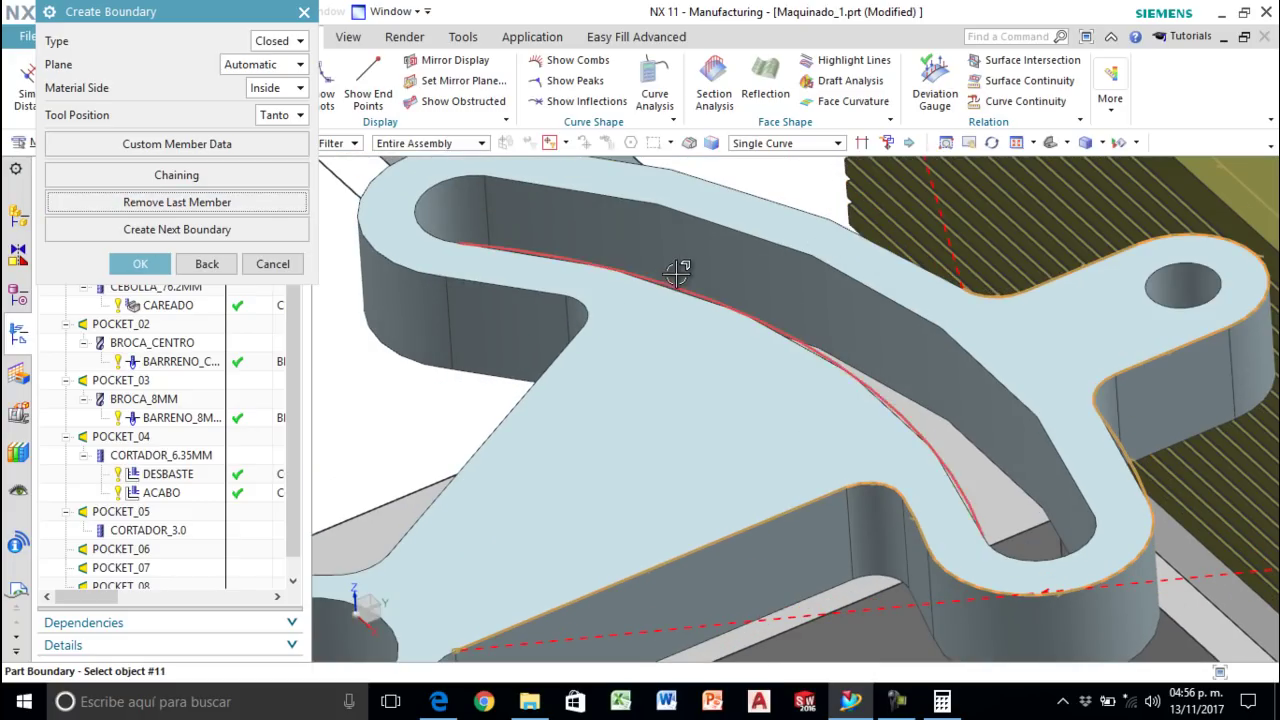
# Step: Add the long outer arc beside the slot, the rounded far slot end, its straight edge and the inner fillet to the part boundary
pyautogui.click(759, 197)
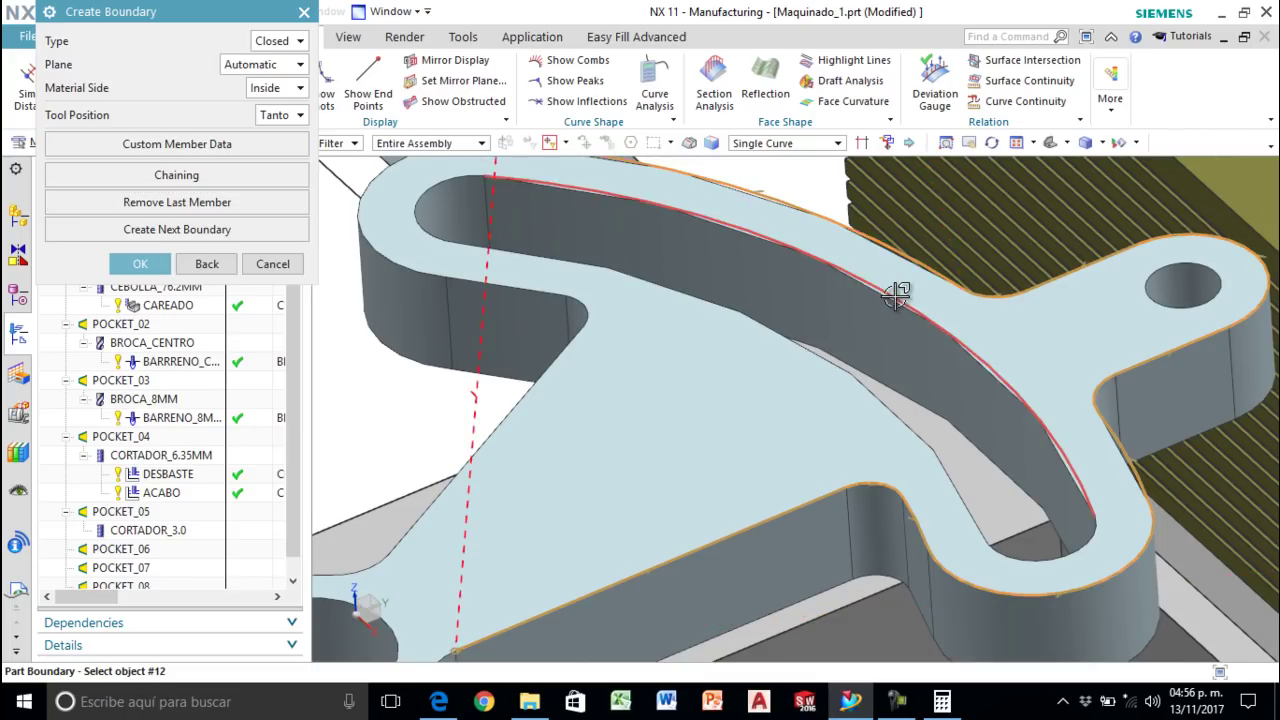
pyautogui.scroll(-3, 614, 214)
pyautogui.scroll(5, 665, 224)
pyautogui.click(665, 226)
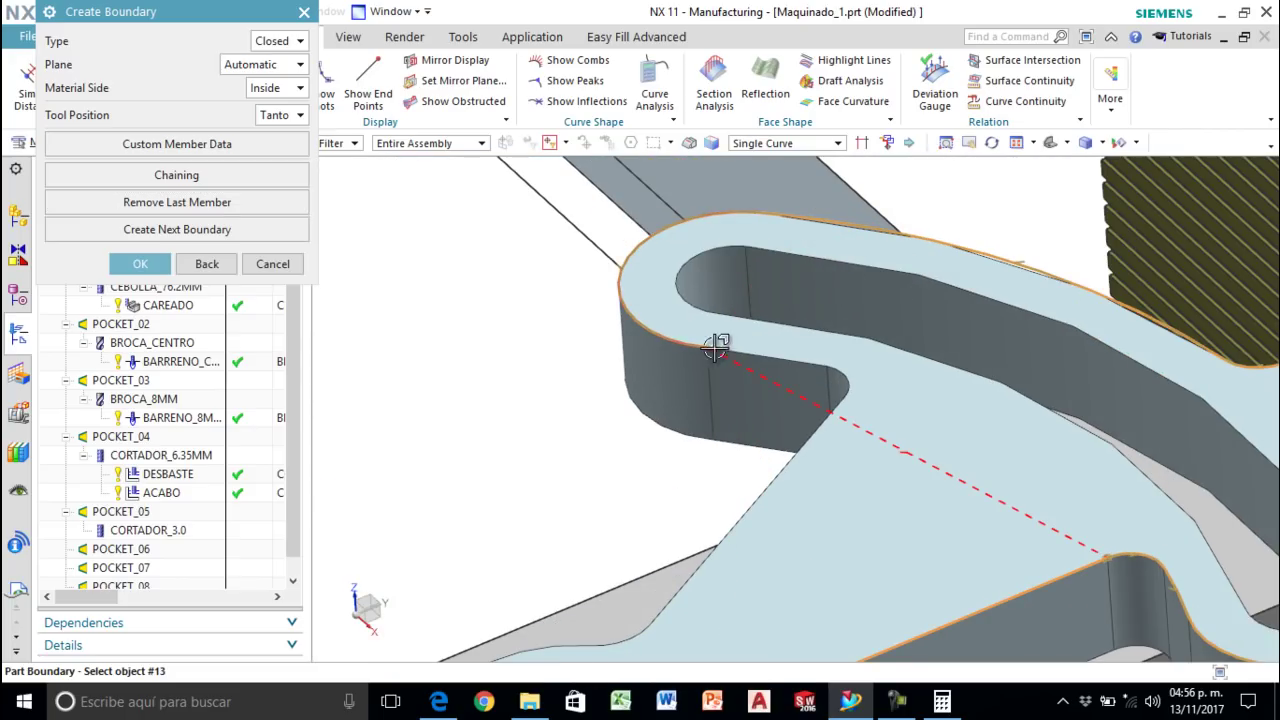
pyautogui.click(737, 349)
pyautogui.click(843, 377)
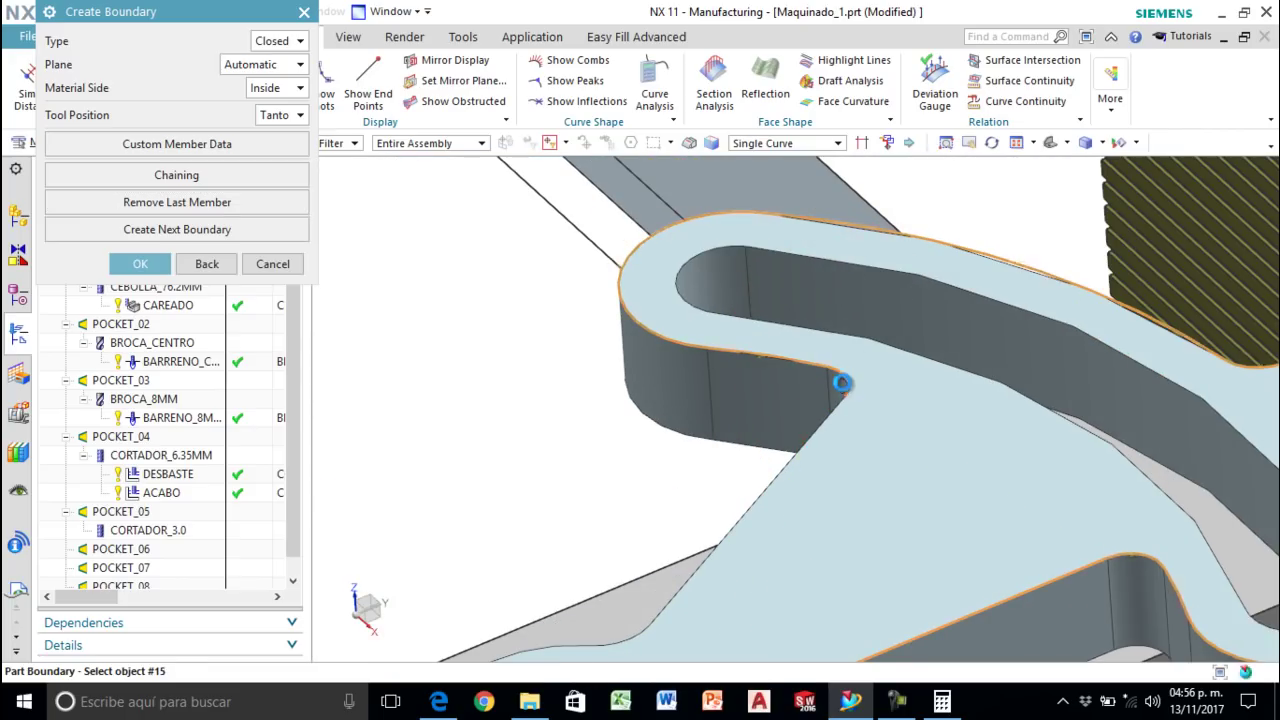
pyautogui.click(828, 396)
pyautogui.scroll(-3, 818, 385)
pyautogui.scroll(2, 709, 528)
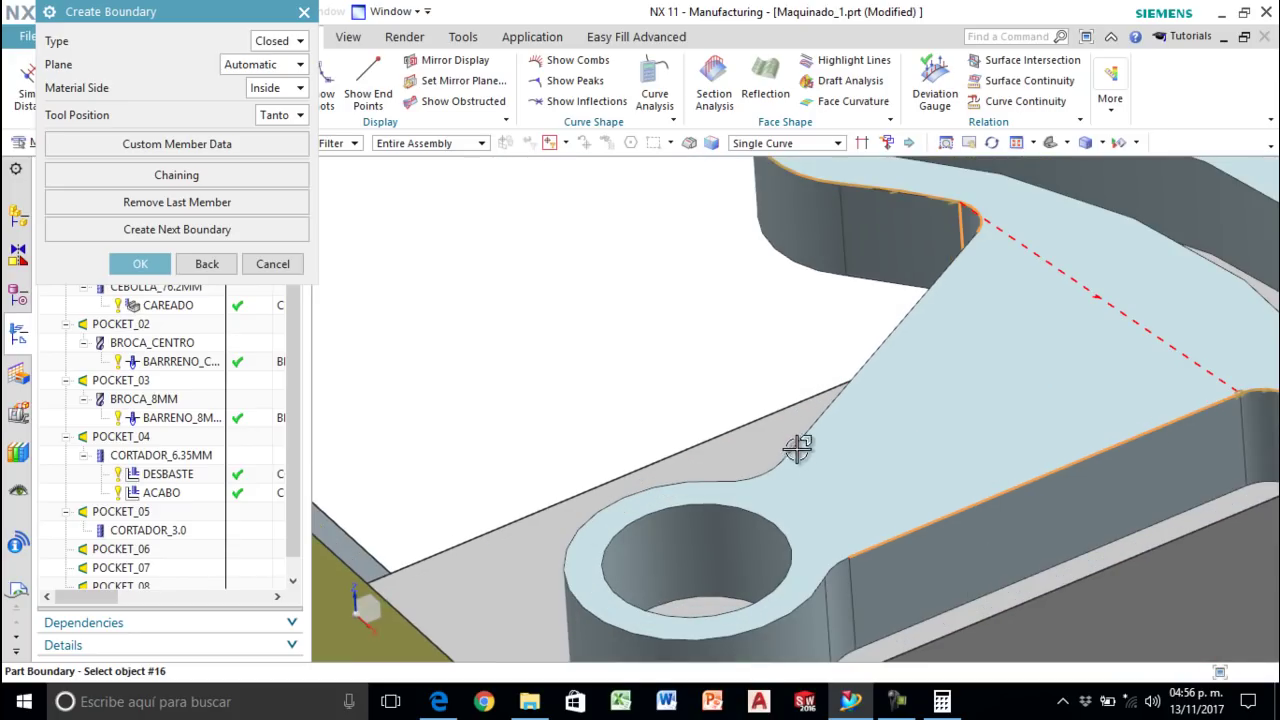
pyautogui.click(799, 436)
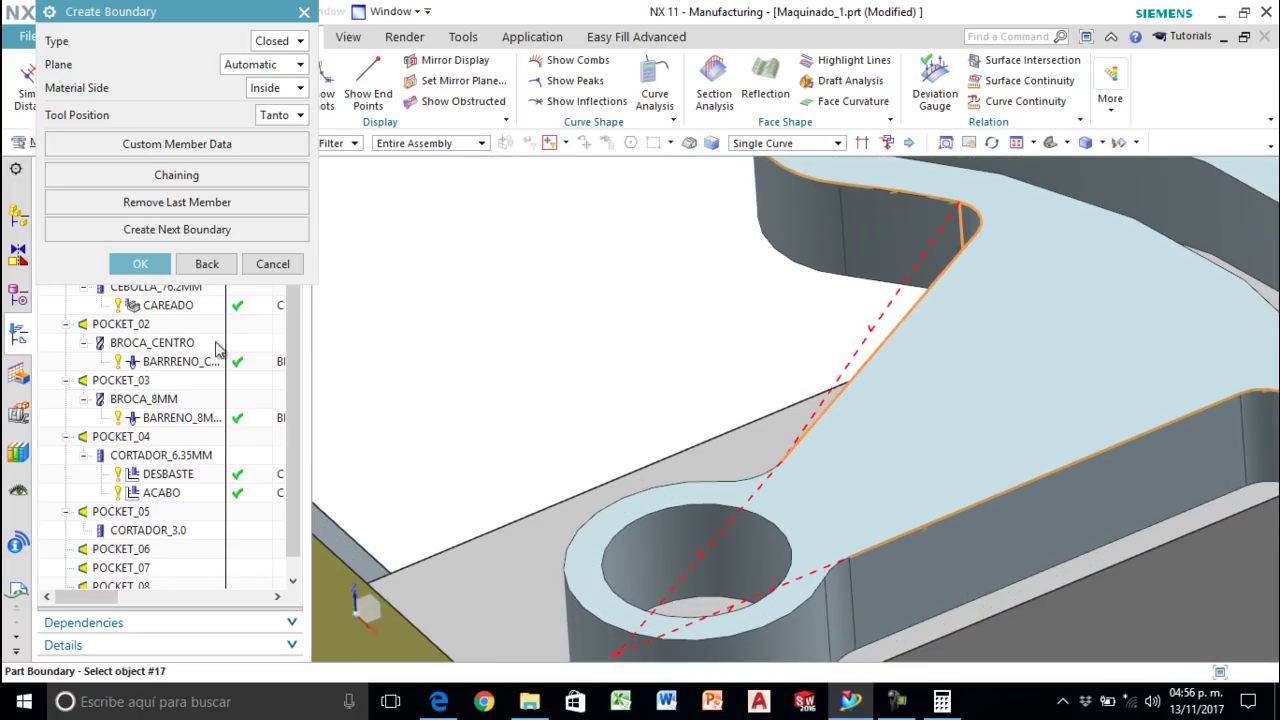
pyautogui.click(170, 204)
pyautogui.click(170, 204)
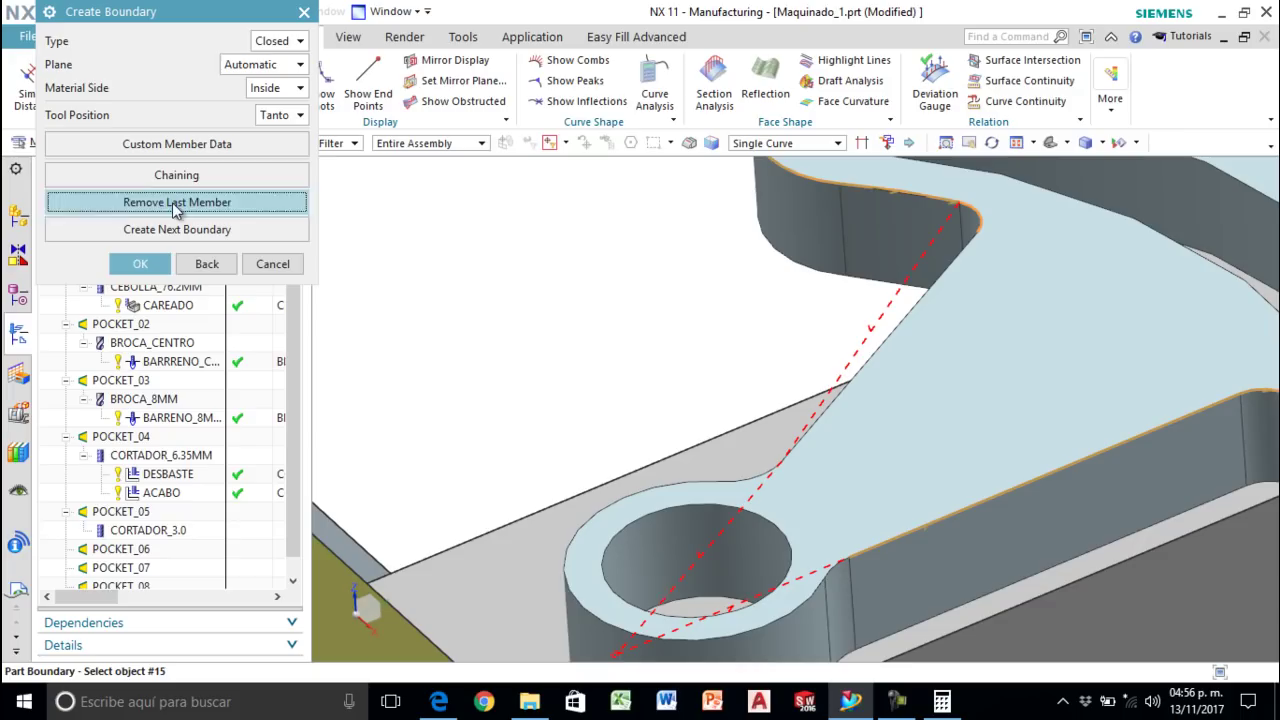
# Step: Close the part boundary by adding the diagonal edge and the upper outer edges and fillets around the large-hole end
pyautogui.click(814, 423)
pyautogui.click(752, 474)
pyautogui.click(703, 482)
pyautogui.scroll(3, 826, 569)
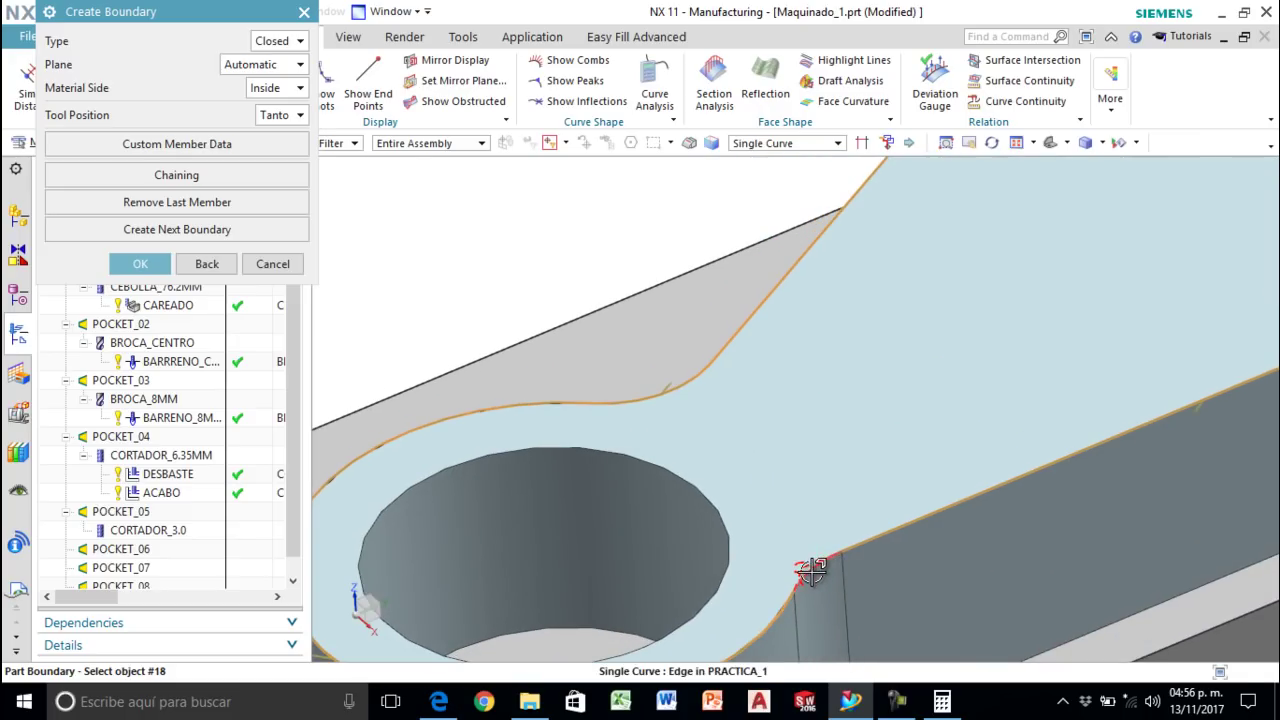
pyautogui.click(808, 552)
pyautogui.scroll(-8, 808, 552)
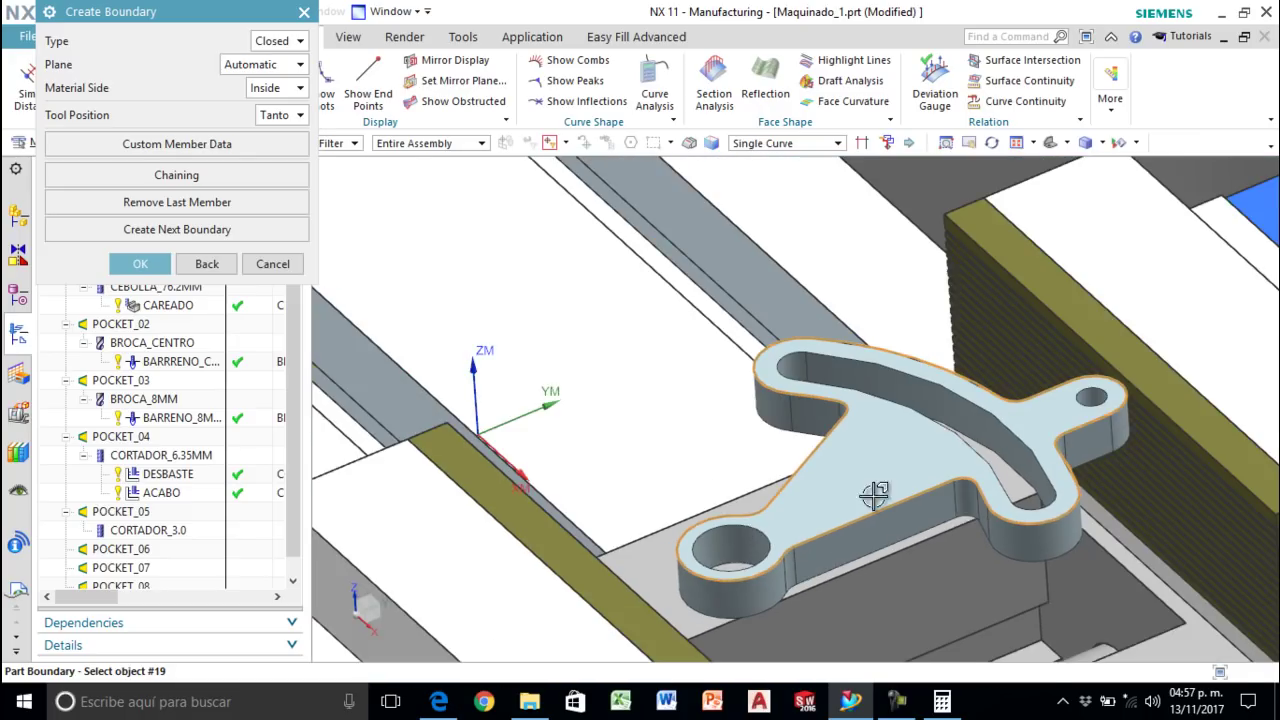
pyautogui.scroll(1, 1063, 425)
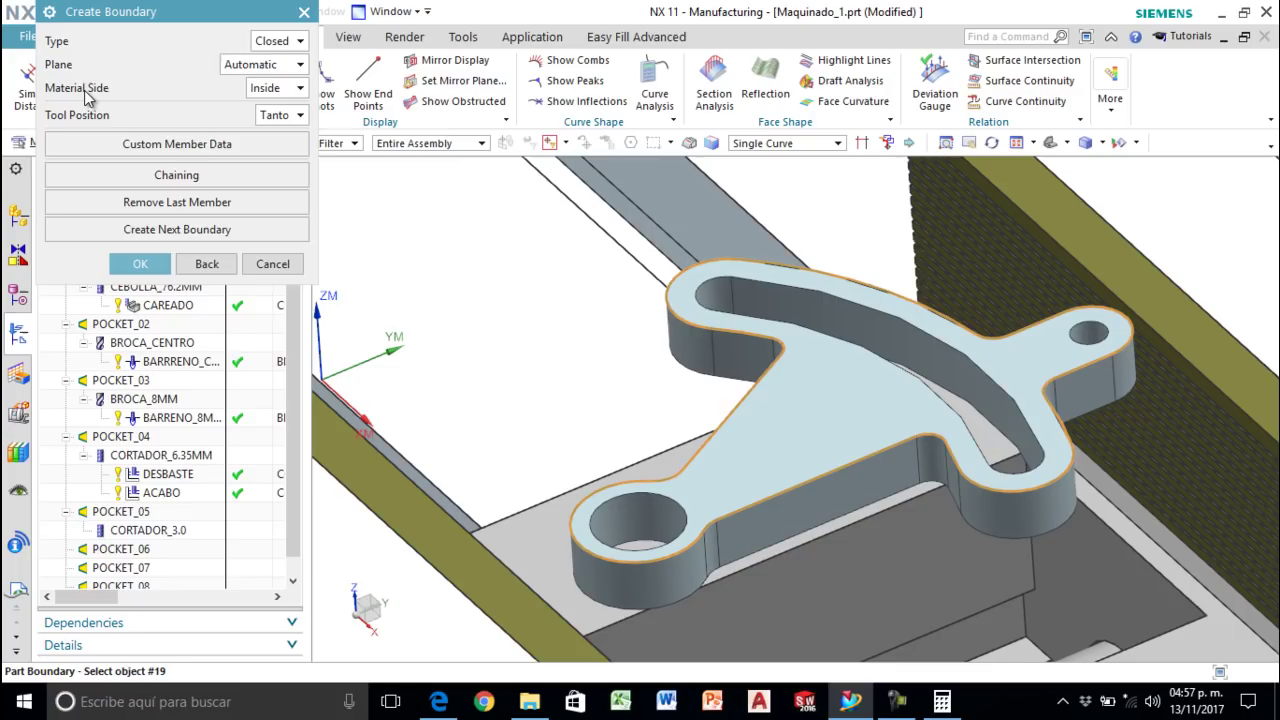
# Step: Keep the boundary's material side as Inside and accept the part boundary for CORTE_PIEZA
pyautogui.click(279, 95)
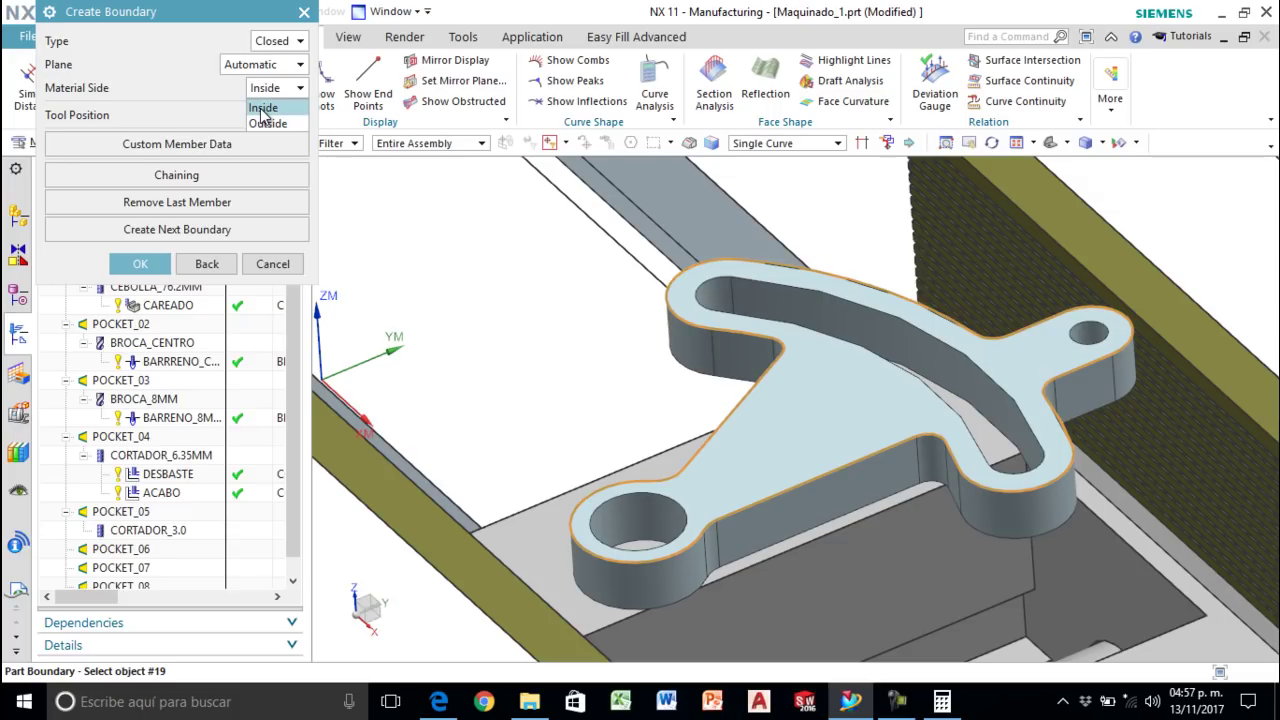
pyautogui.click(263, 108)
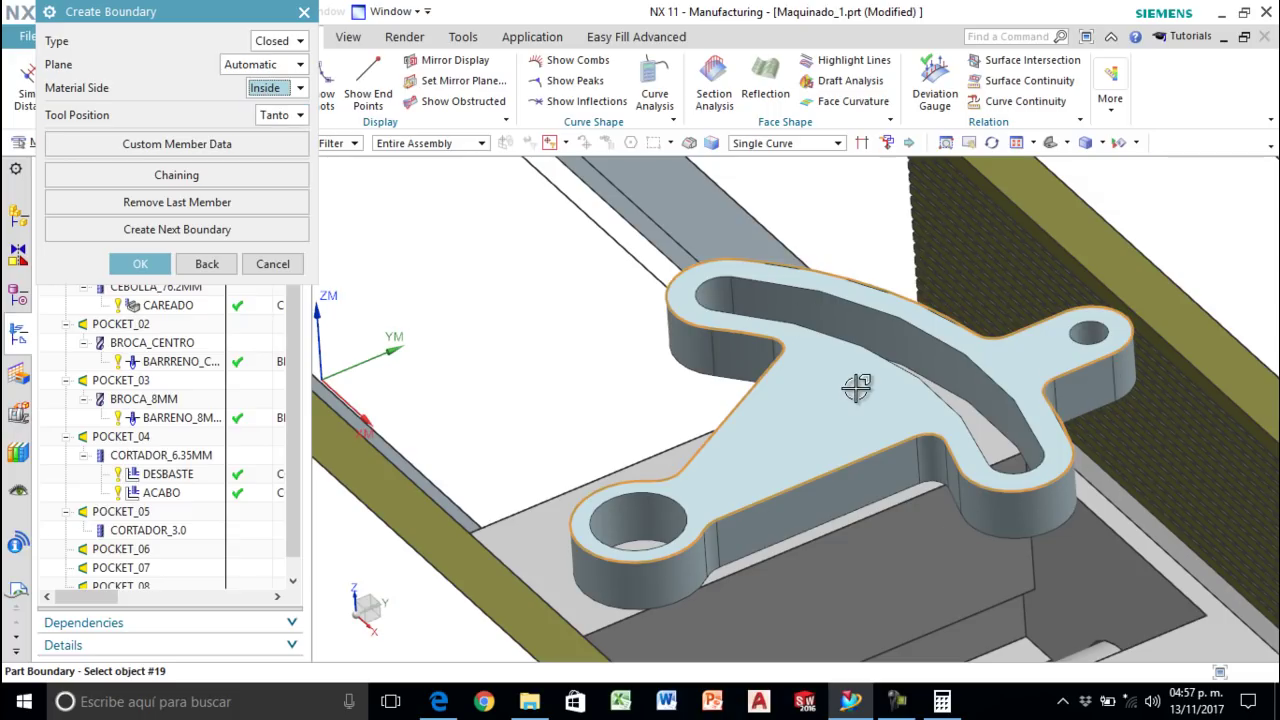
pyautogui.click(137, 264)
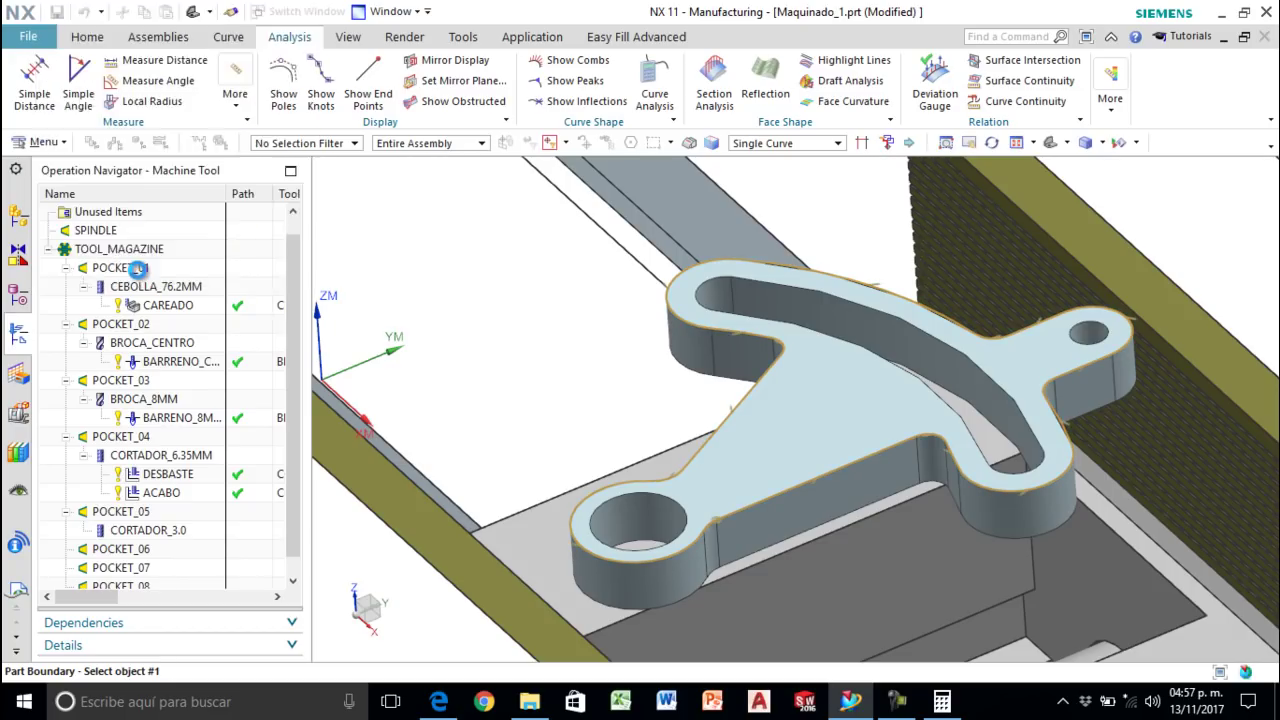
pyautogui.click(140, 366)
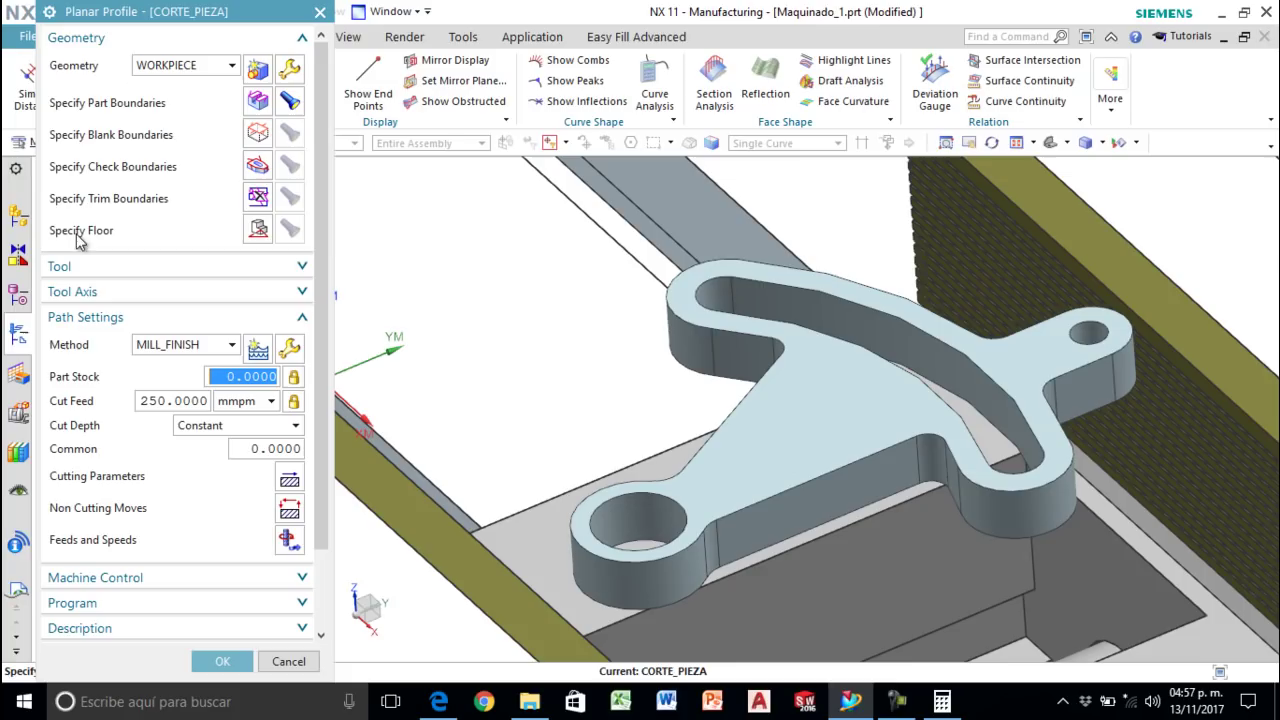
# Step: Specify the operation's floor with an inferred plane on the part's bottom face
pyautogui.click(258, 237)
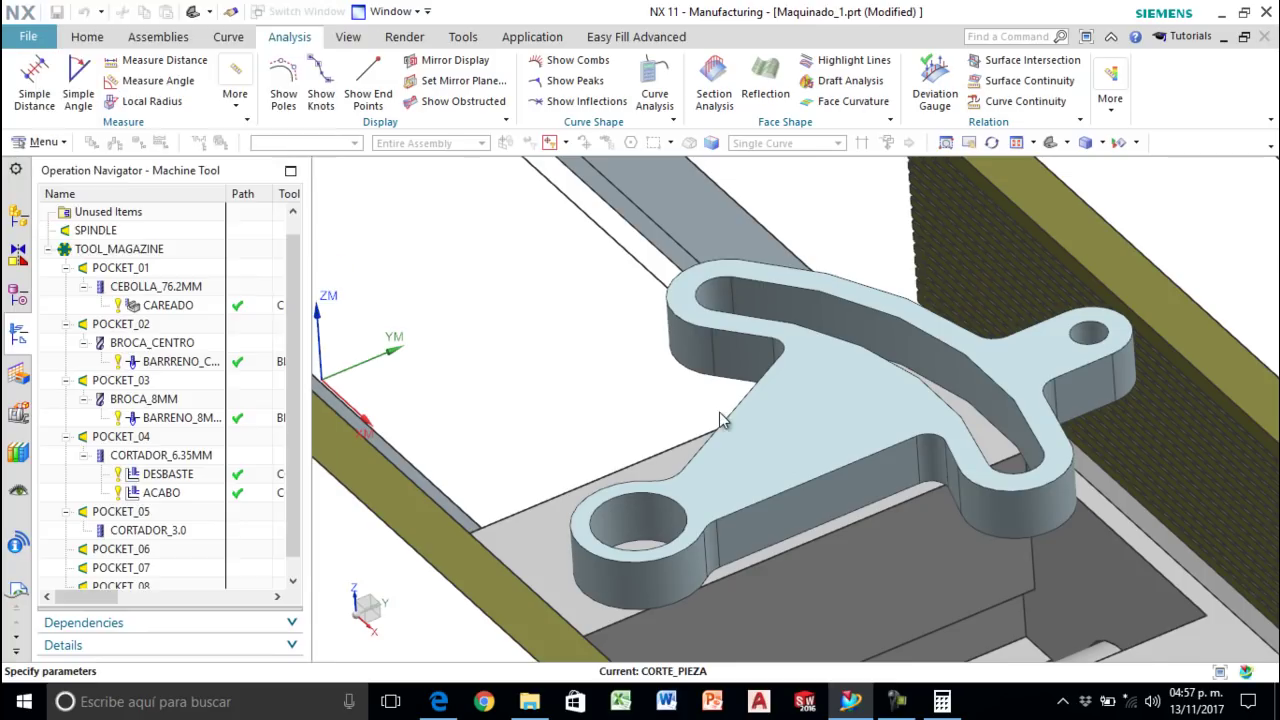
pyautogui.moveTo(866, 470); pyautogui.dragTo(855, 415, button='middle')
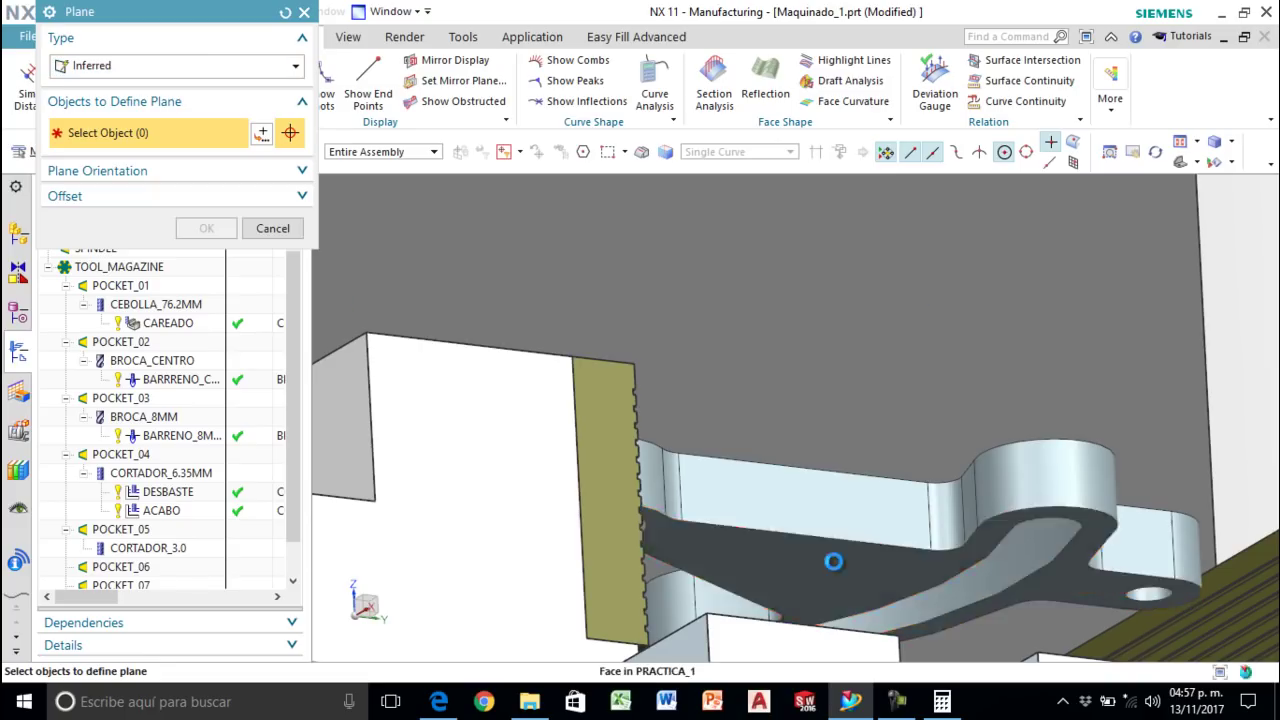
pyautogui.click(834, 563)
pyautogui.click(415, 384)
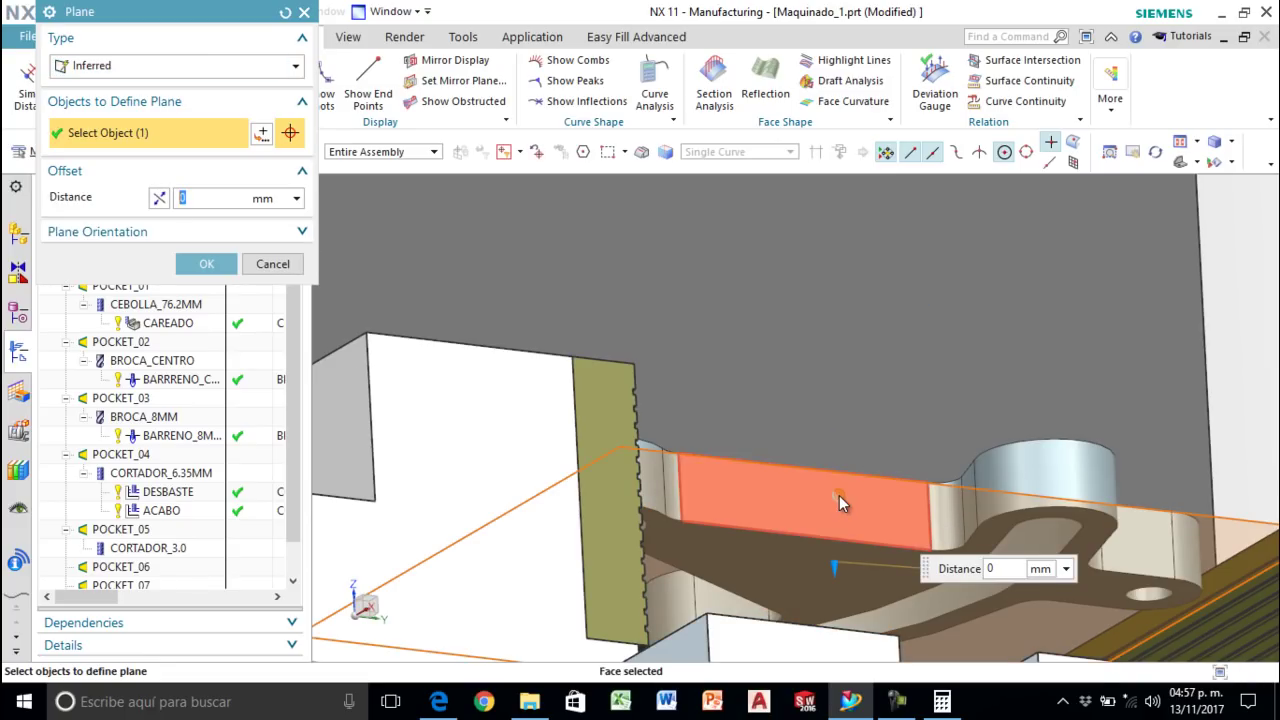
pyautogui.moveTo(840, 500); pyautogui.dragTo(829, 523, button='middle')
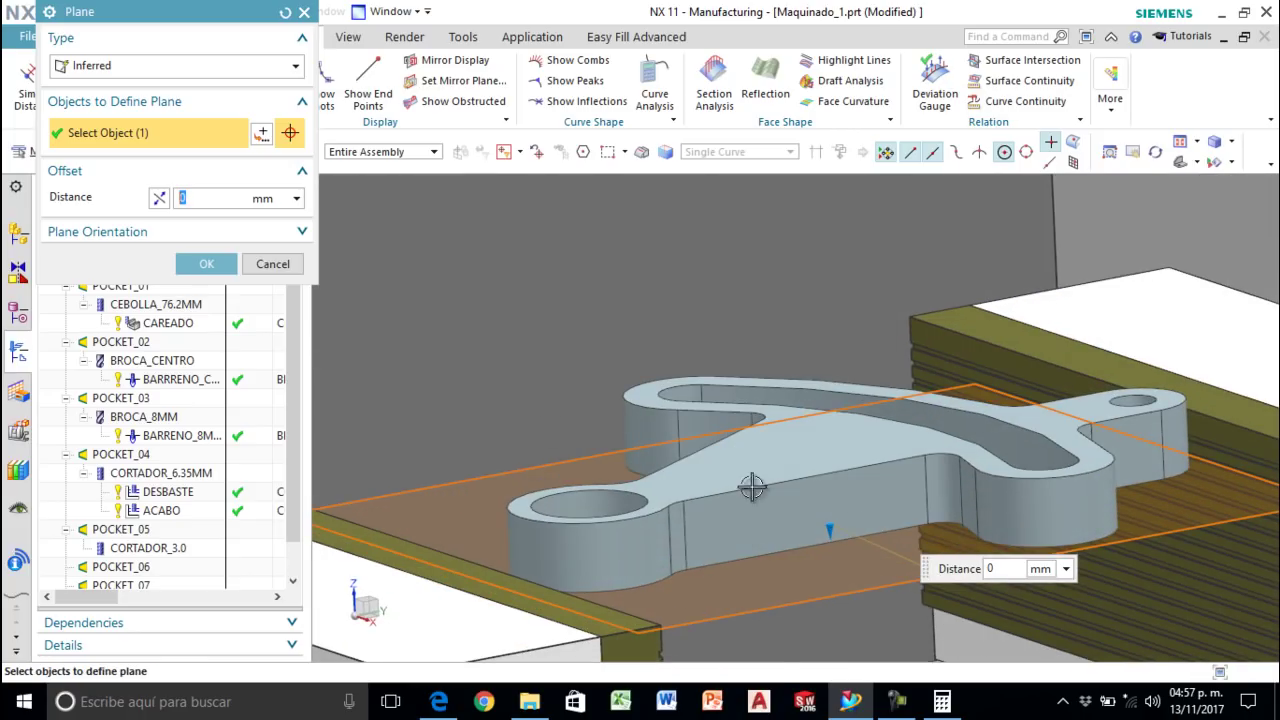
# Step: Reverse the floor plane's offset direction to point upward and set the offset distance to 0.5 mm
pyautogui.click(158, 199)
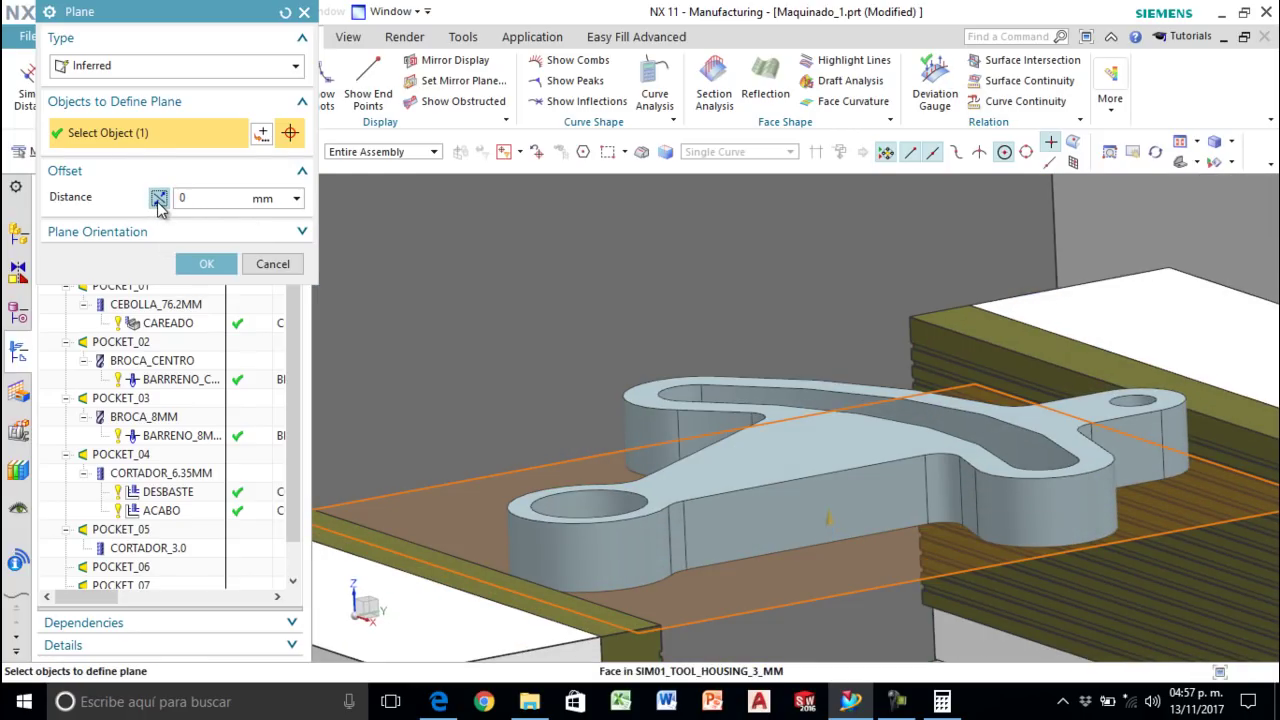
pyautogui.click(207, 199)
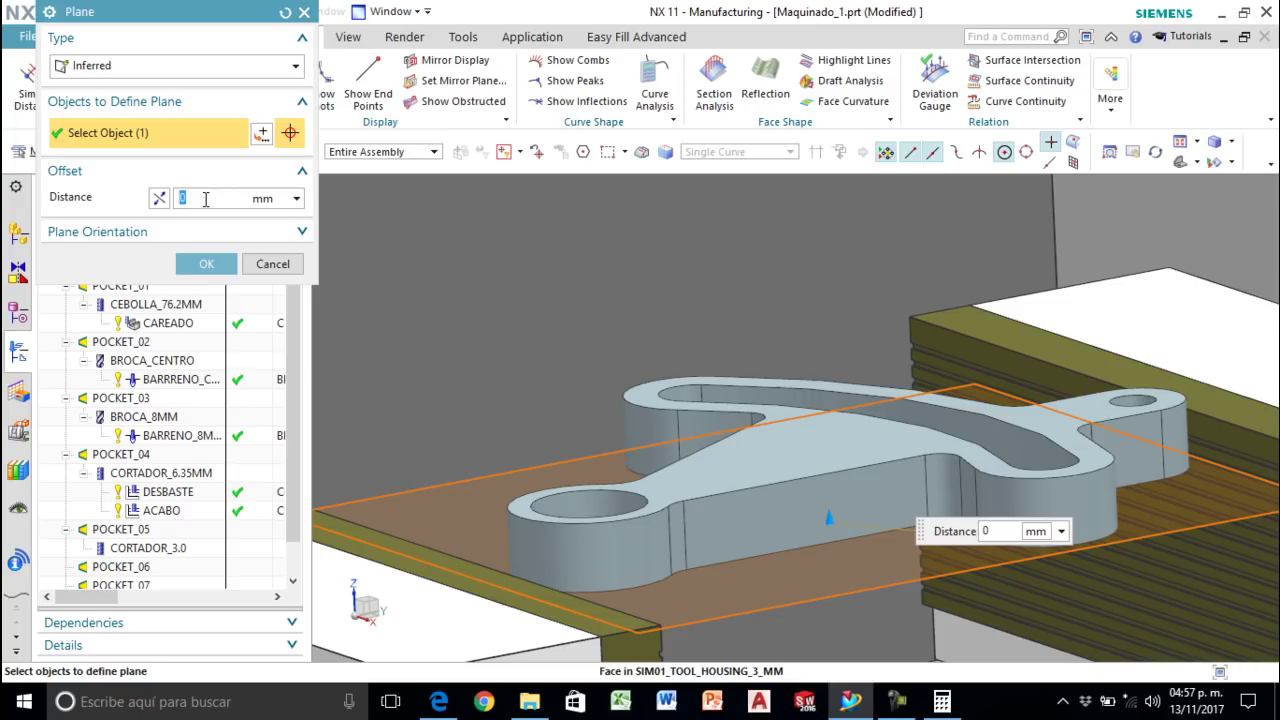
pyautogui.write('.5')
pyautogui.press('Return')
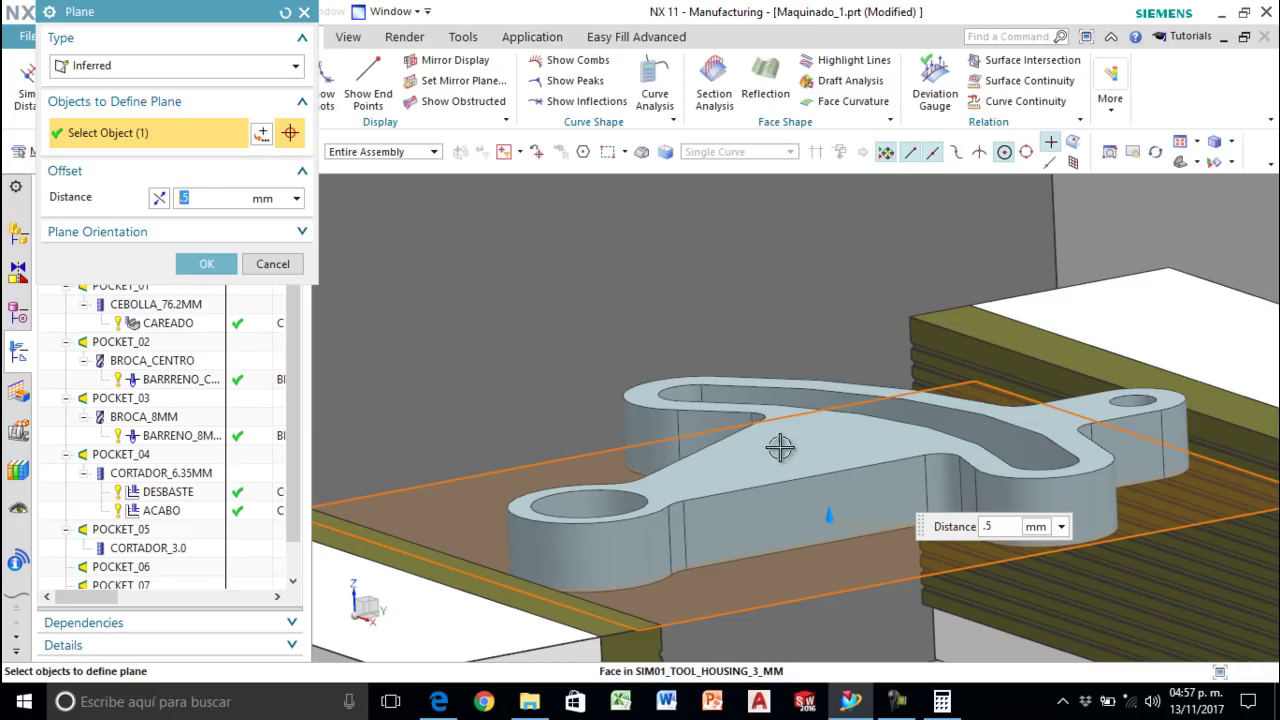
pyautogui.moveTo(829, 460); pyautogui.dragTo(824, 476, button='middle')
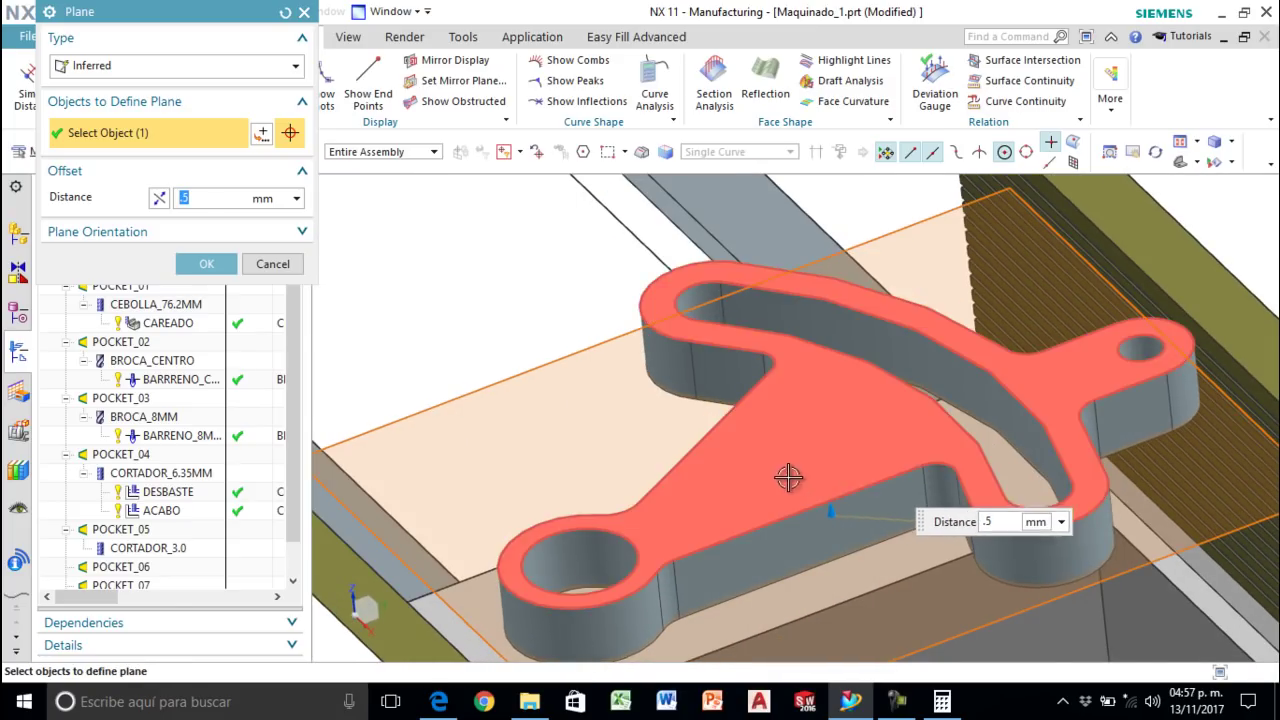
# Step: Accept the floor plane with its 0.5 mm offset and set the constant cut depth's Common value to 1
pyautogui.scroll(-4, 793, 480)
pyautogui.scroll(3, 914, 506)
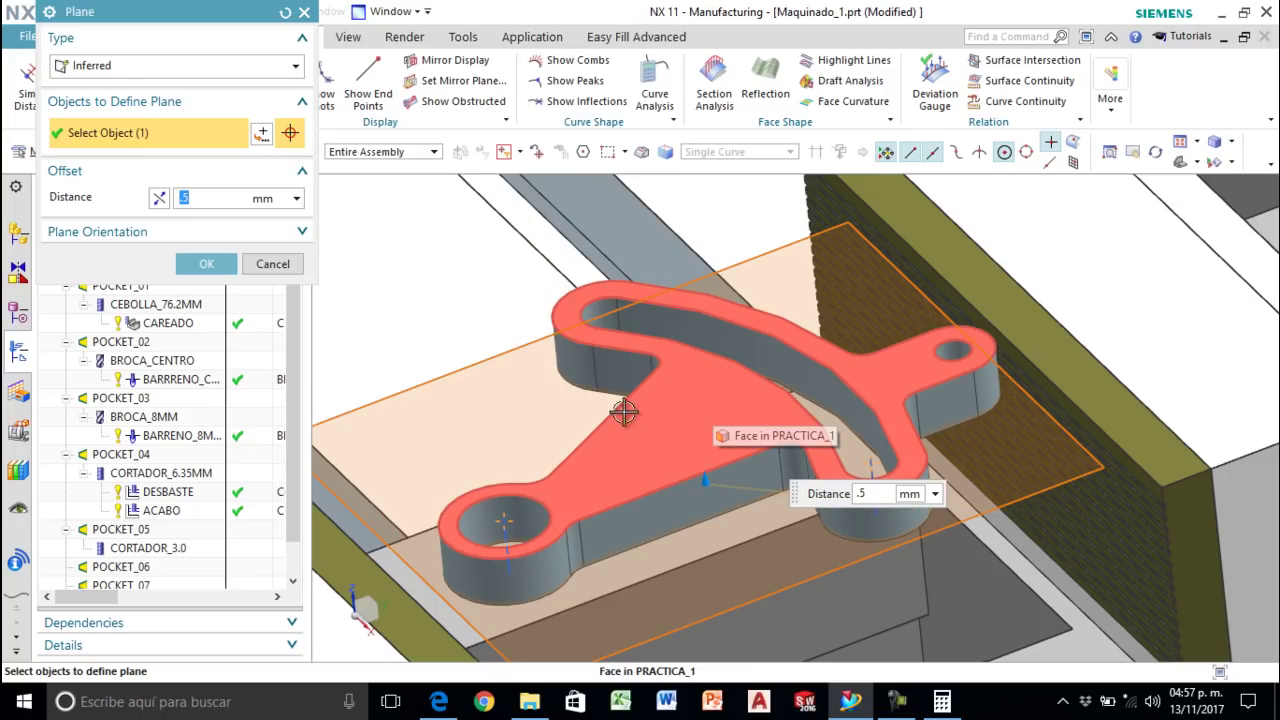
pyautogui.click(203, 265)
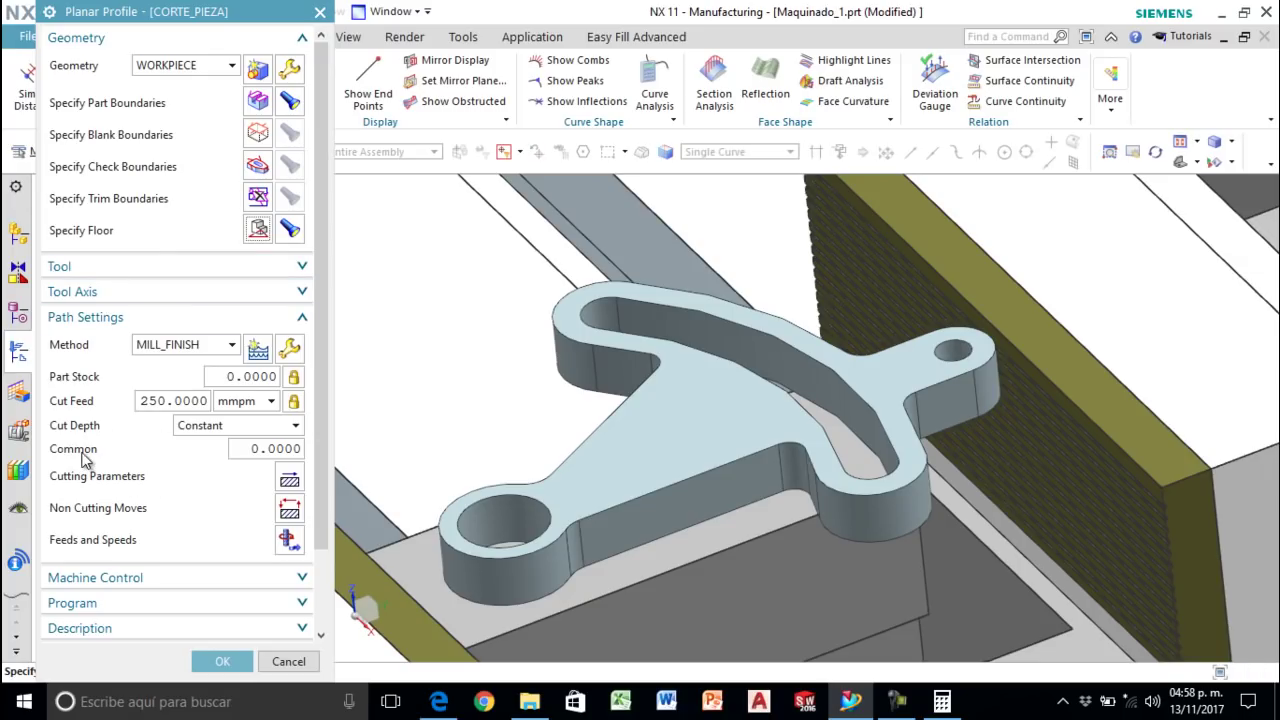
pyautogui.click(277, 450)
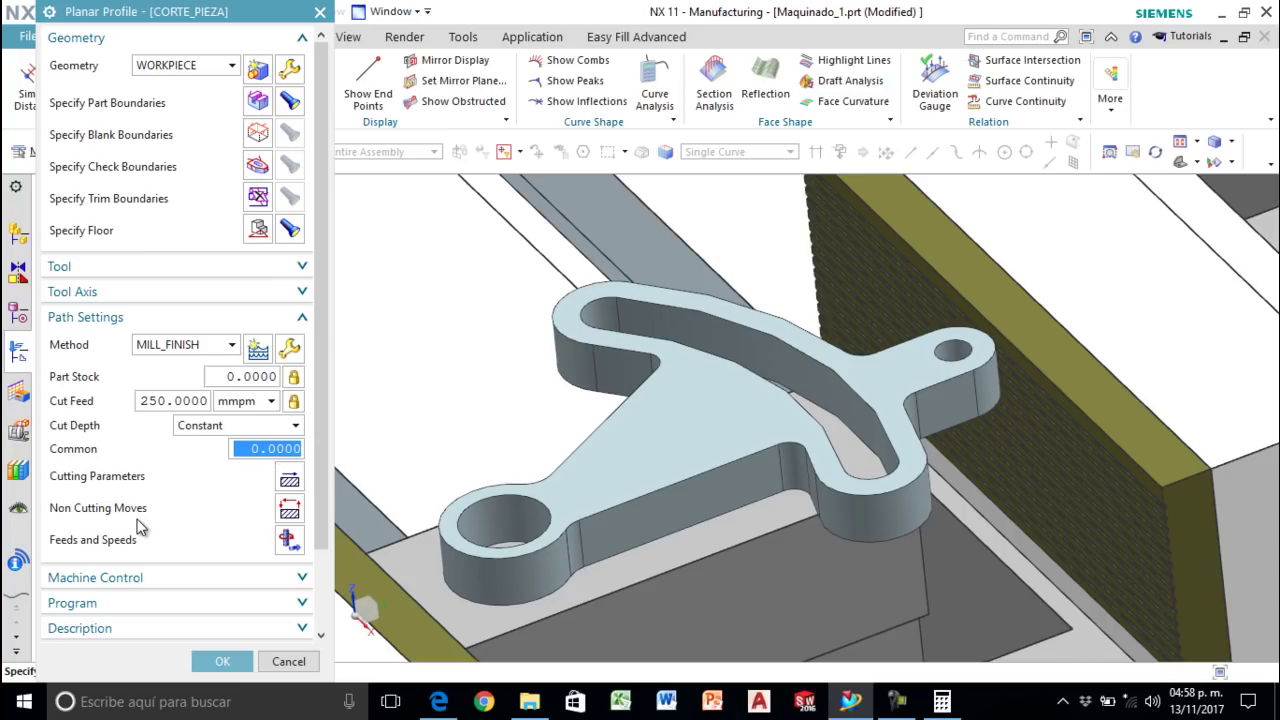
pyautogui.write('1')
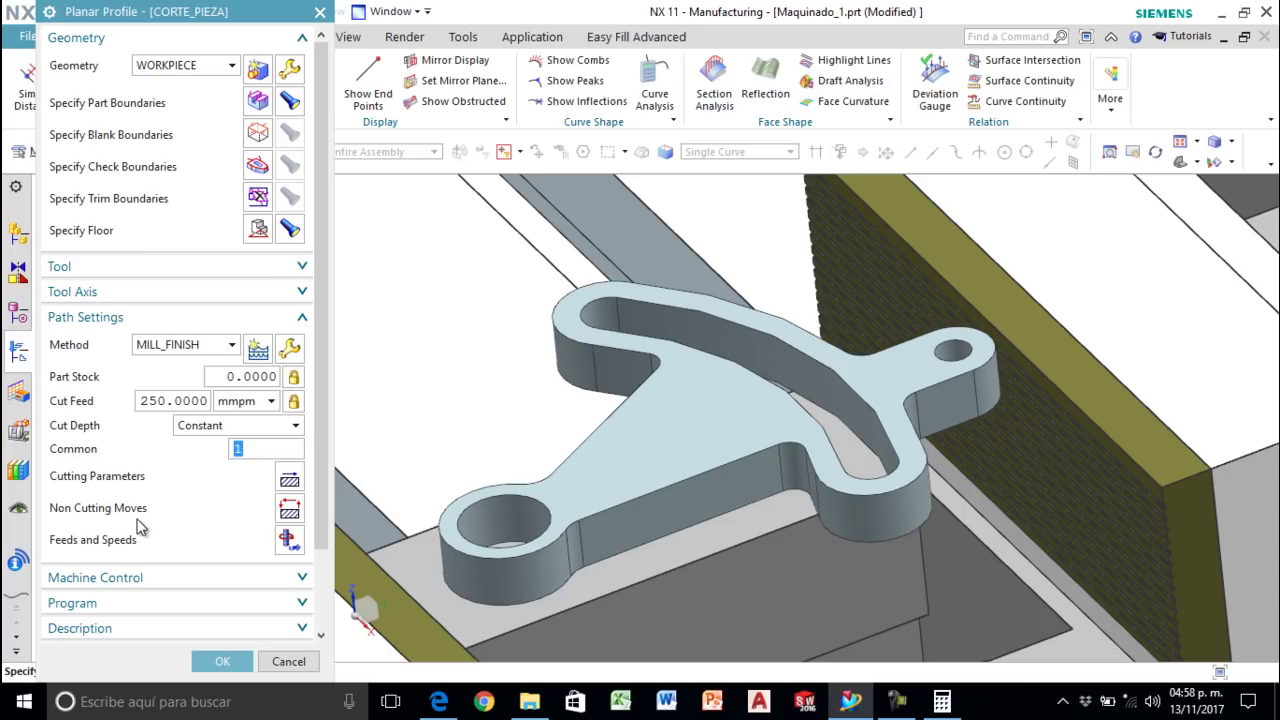
# Step: Reset CORTE_PIEZA's feeds and speeds from the table and set the spindle speed to 4500 rpm
pyautogui.click(289, 539)
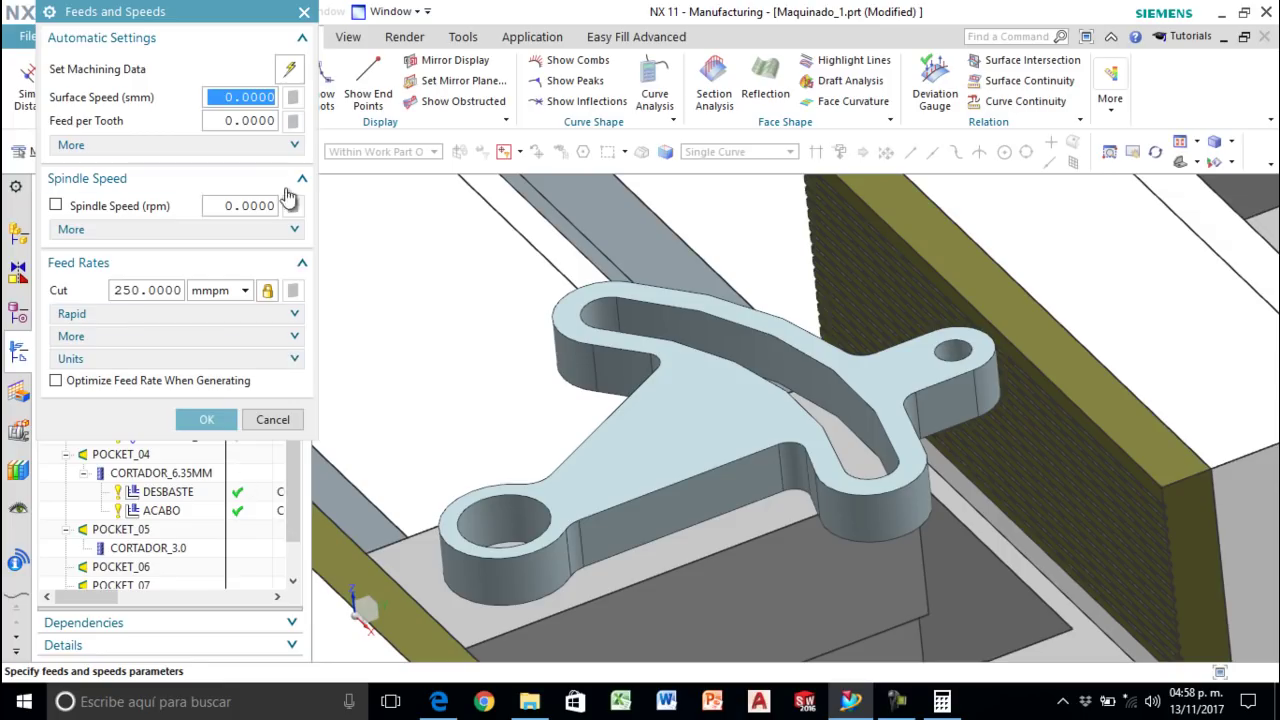
pyautogui.click(240, 145)
pyautogui.click(281, 176)
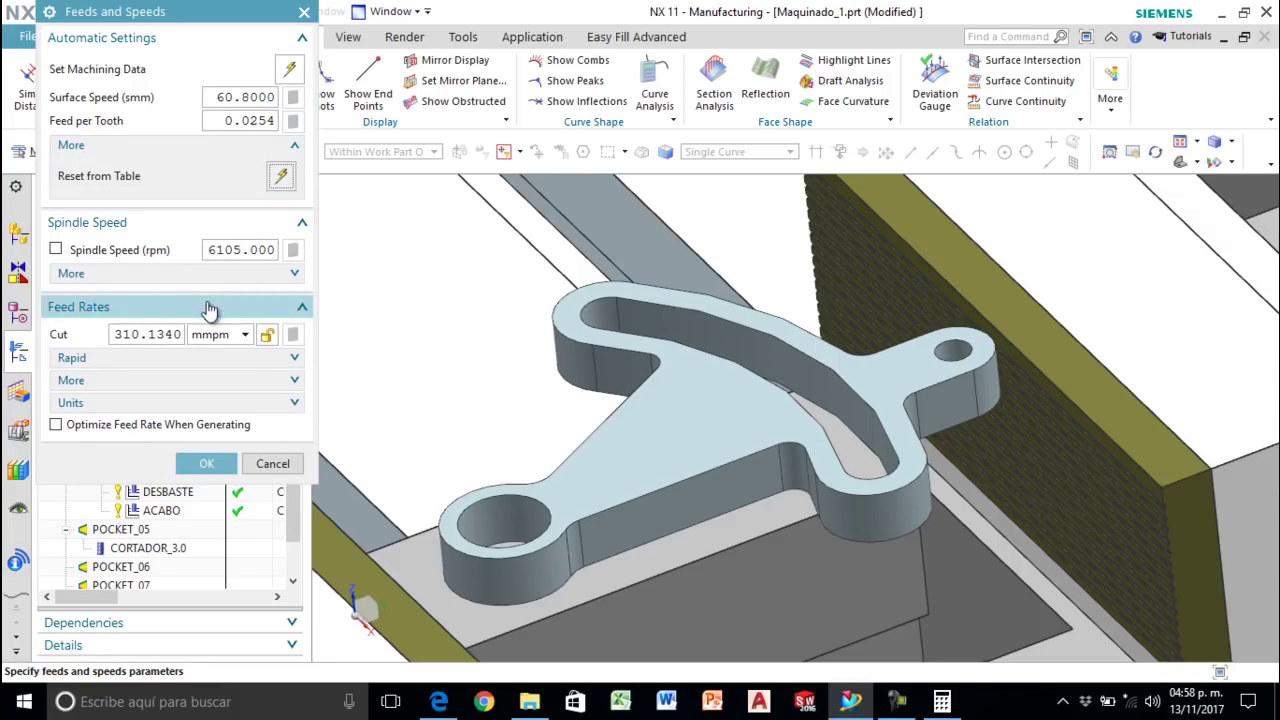
pyautogui.doubleClick(243, 254)
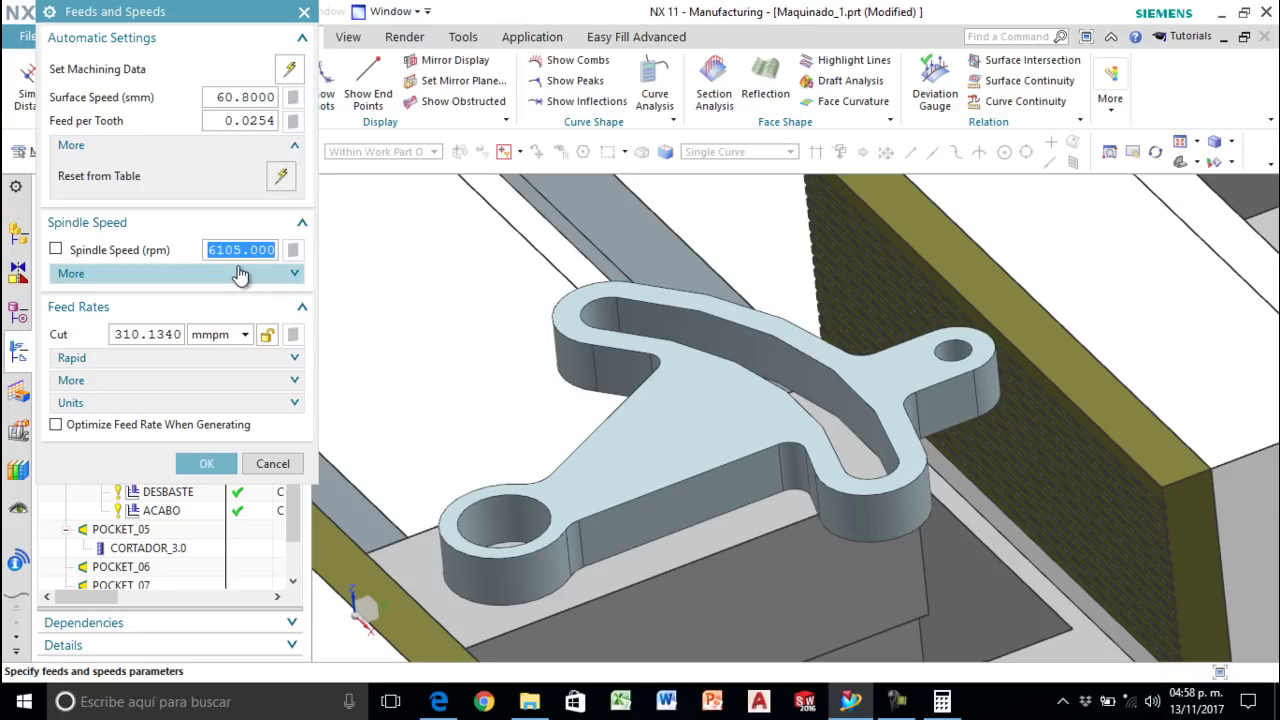
pyautogui.write('4500')
pyautogui.press('Return')
# Step: Set the cut feed rate to 150 mmpm, recalculate the data from the spindle speed and accept the feeds and speeds
pyautogui.click(155, 335)
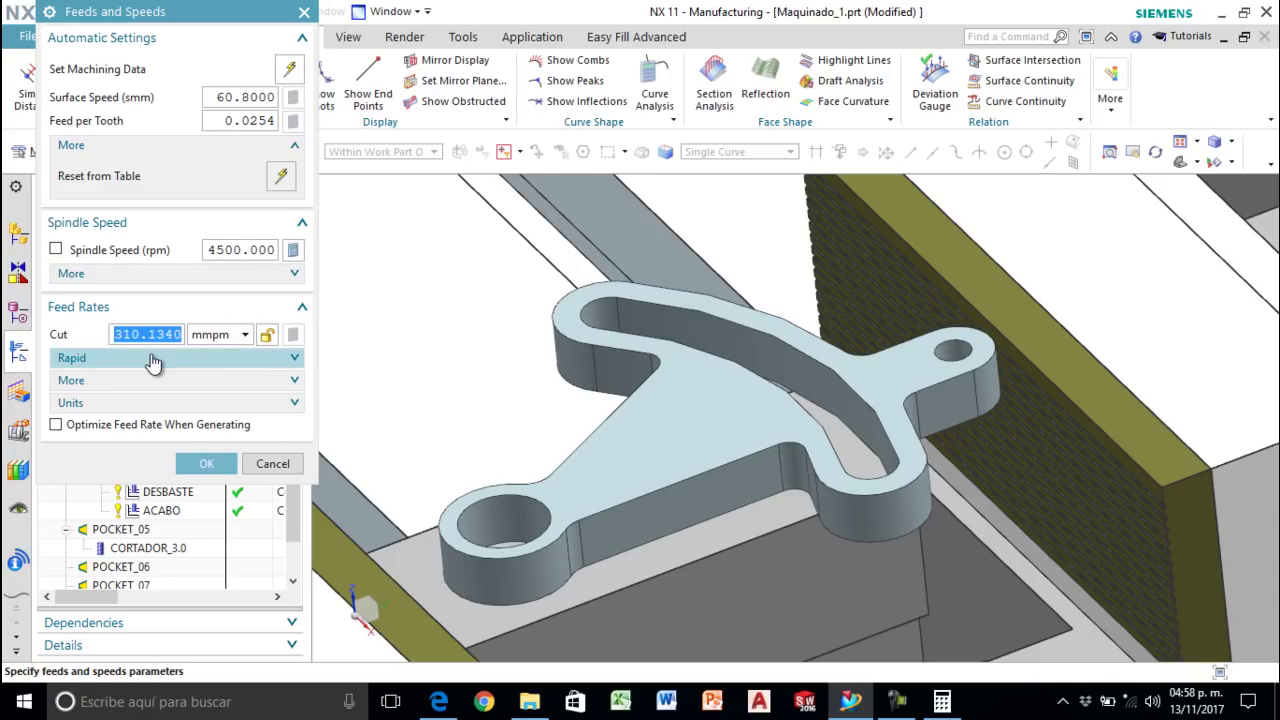
pyautogui.write('150')
pyautogui.press('Return')
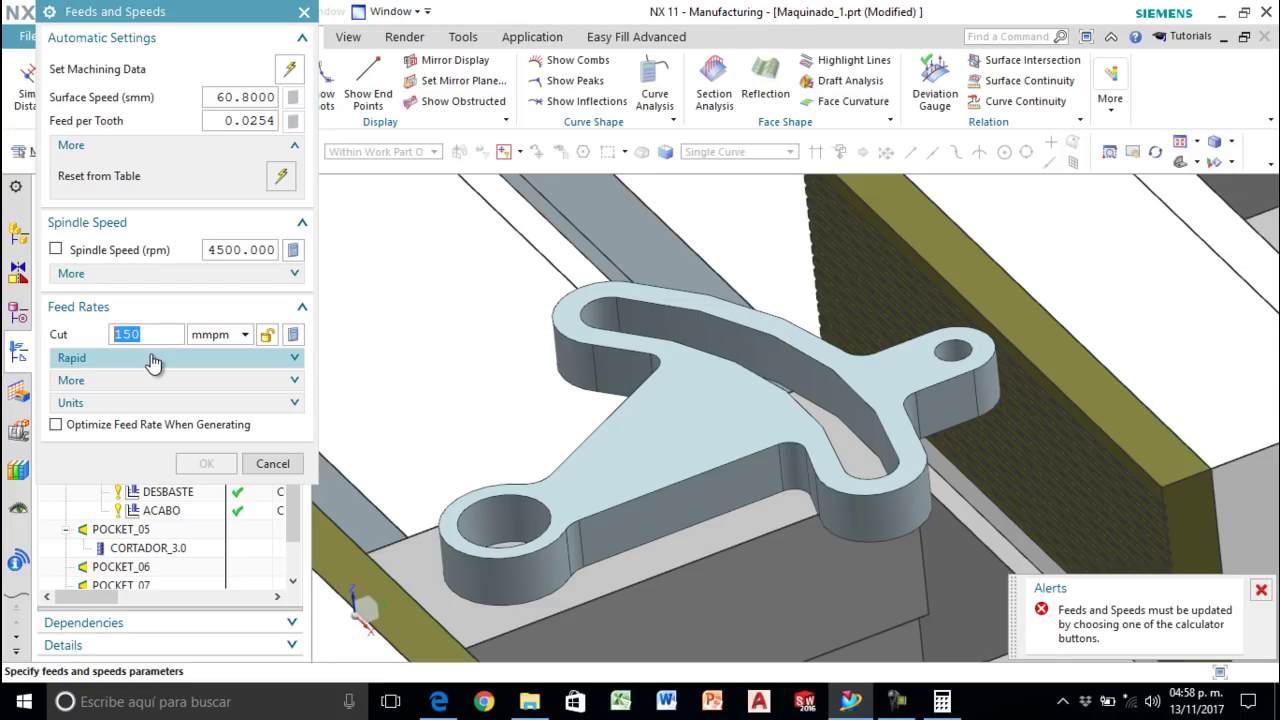
pyautogui.click(151, 336)
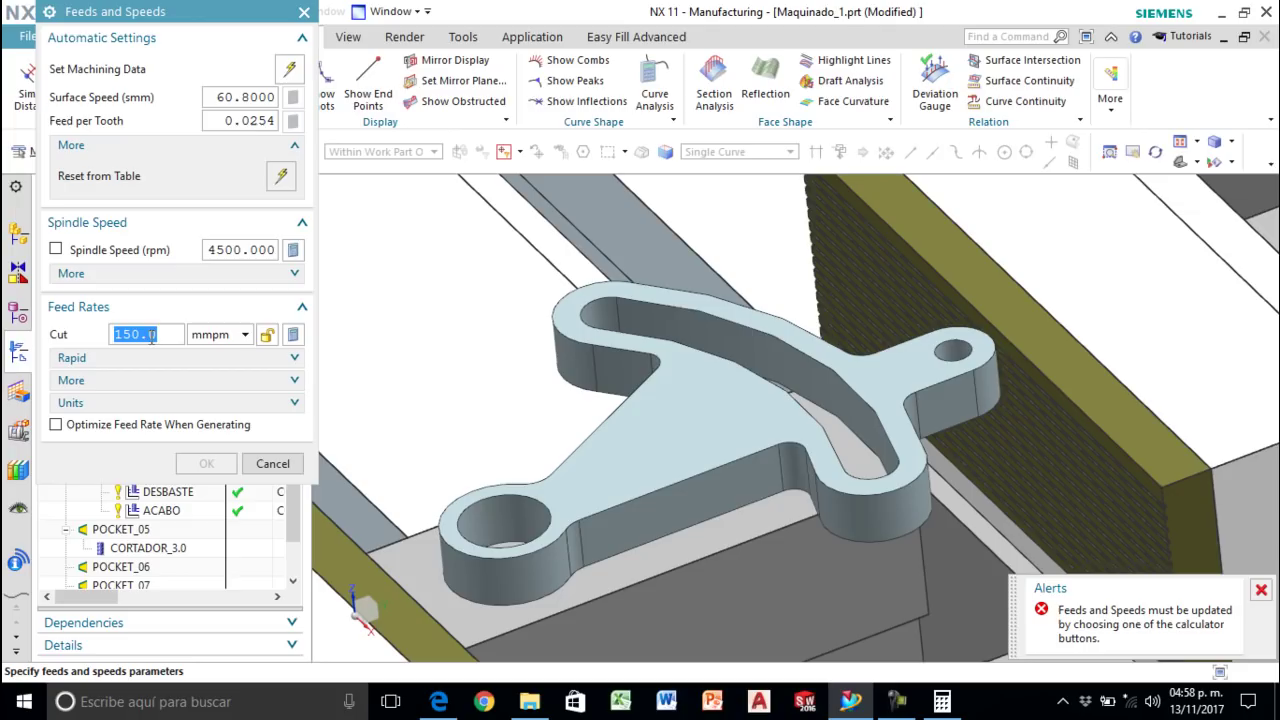
pyautogui.click(1261, 590)
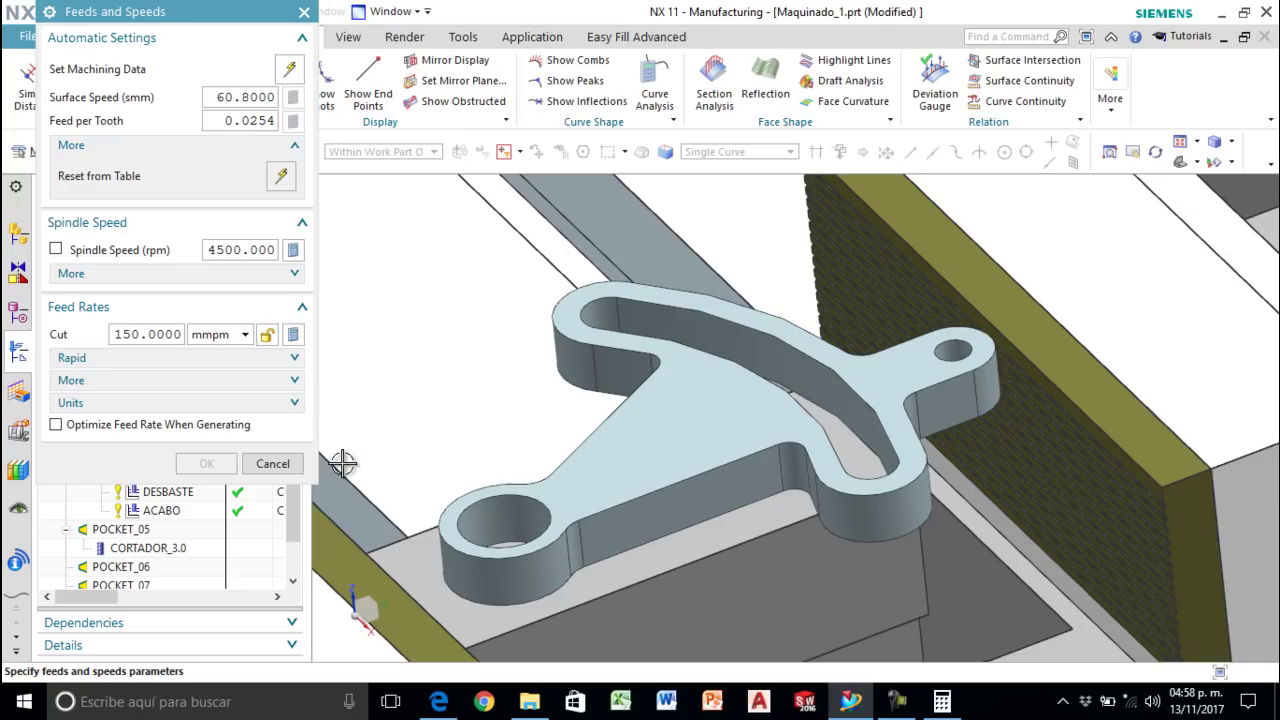
pyautogui.click(293, 249)
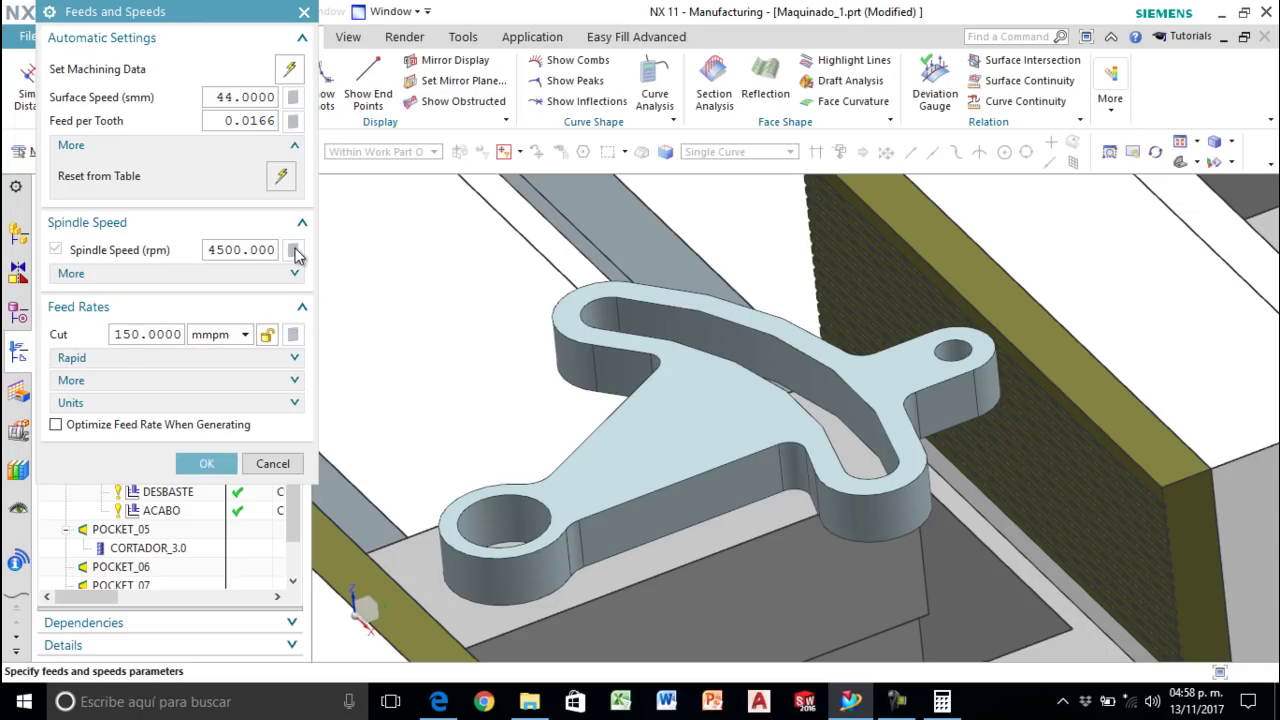
pyautogui.click(206, 464)
# Step: Generate the CORTE_PIEZA tool path and play its 3D Dynamic verification
pyautogui.scroll(-3, 198, 493)
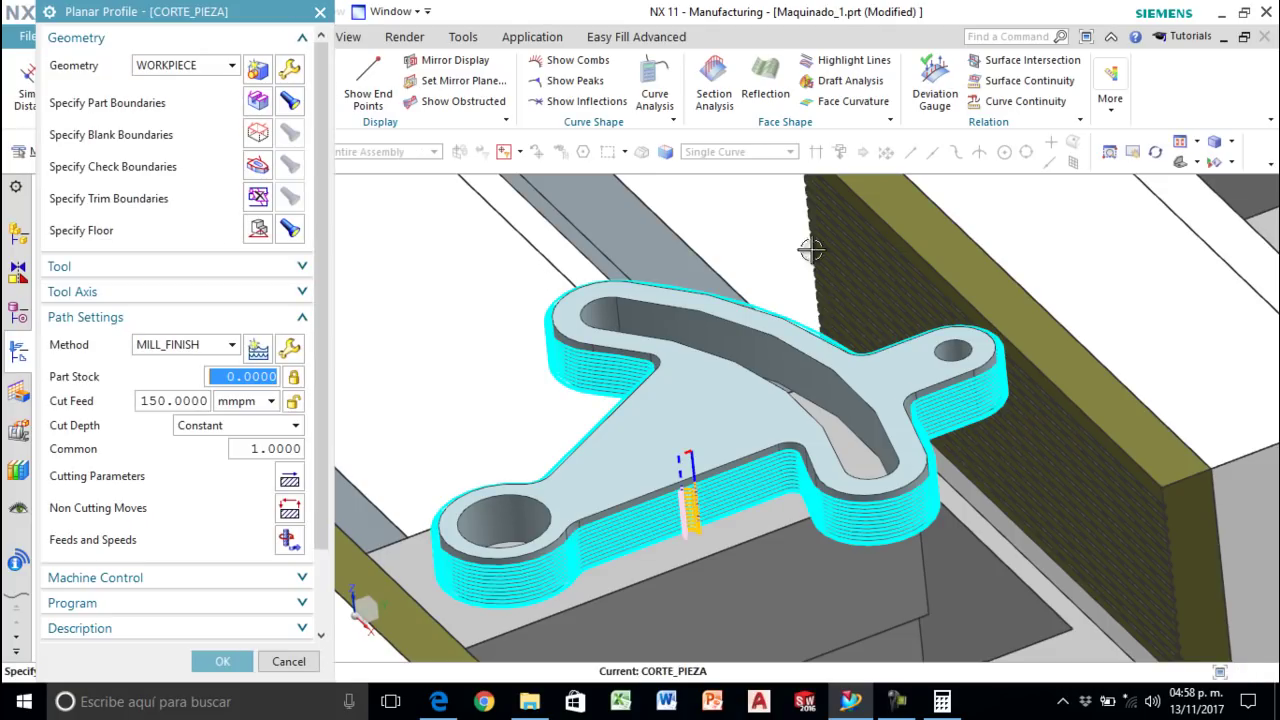
pyautogui.scroll(-3, 206, 467)
pyautogui.click(198, 616)
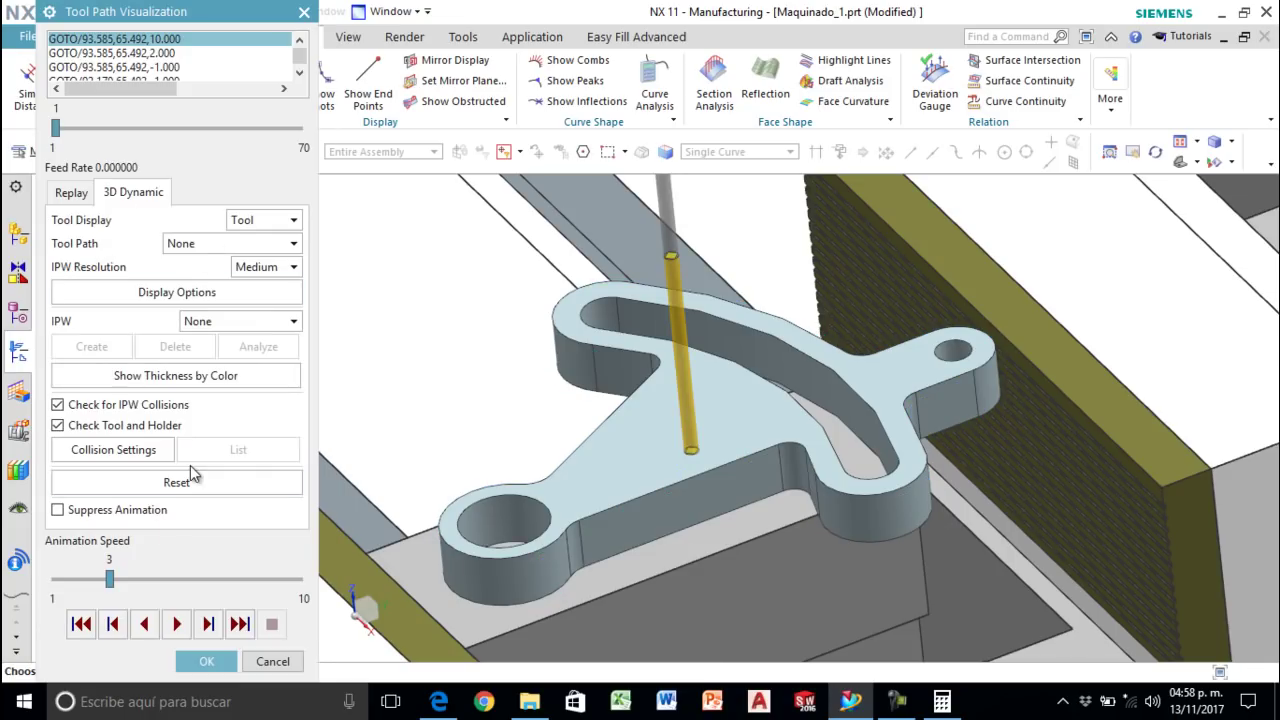
pyautogui.click(179, 623)
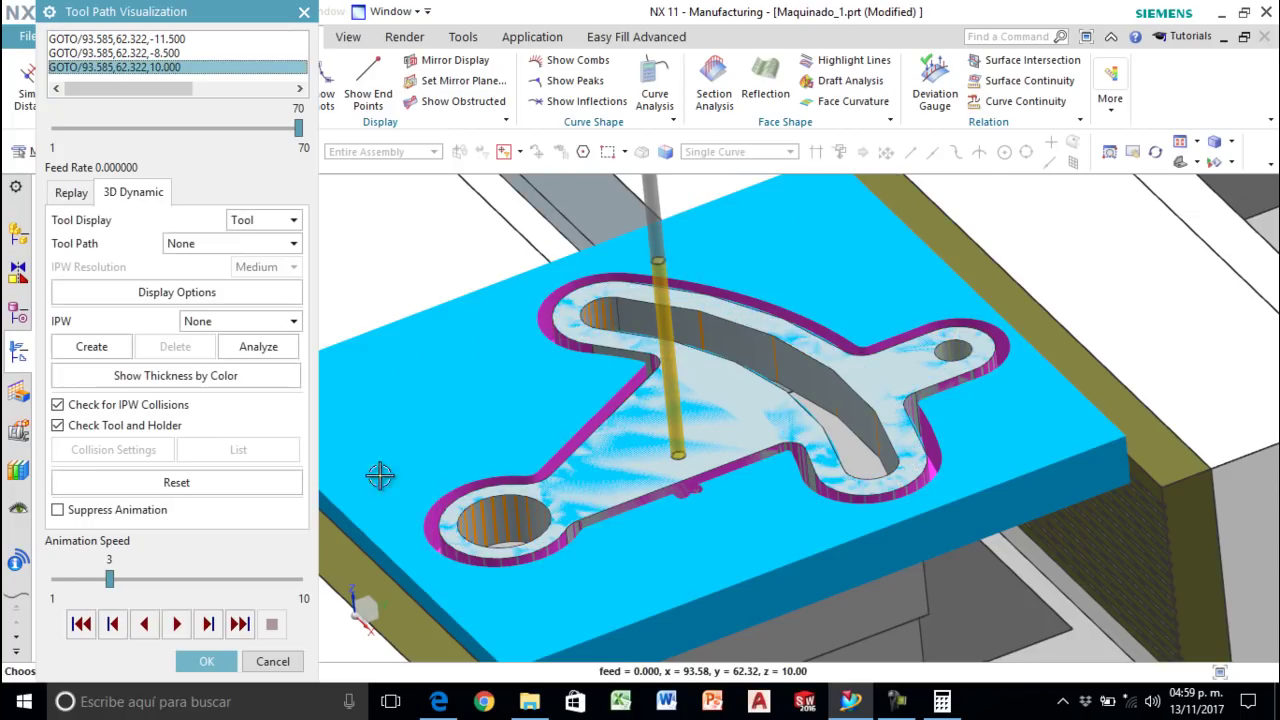
# Step: Examine the cut contour around the arc slot's end up close, then close the verification and accept the CORTE_PIEZA operation
pyautogui.scroll(4, 994, 480)
pyautogui.scroll(3, 891, 497)
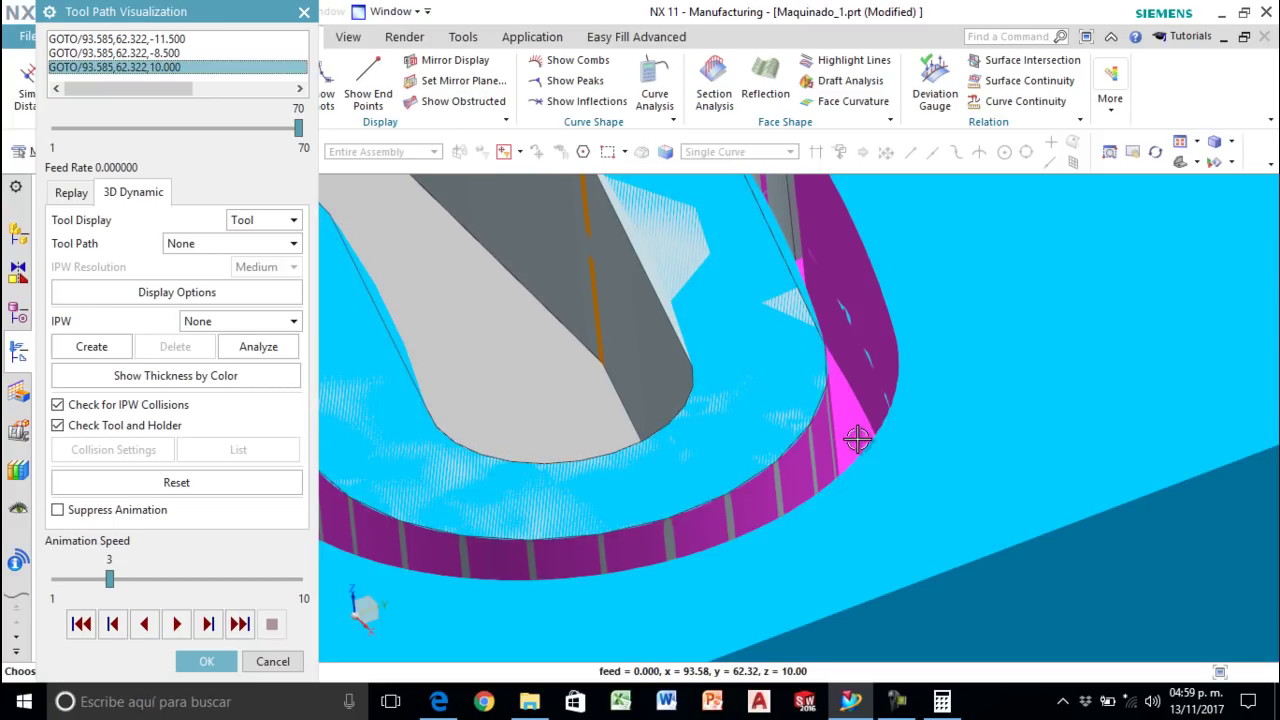
pyautogui.scroll(-5, 857, 440)
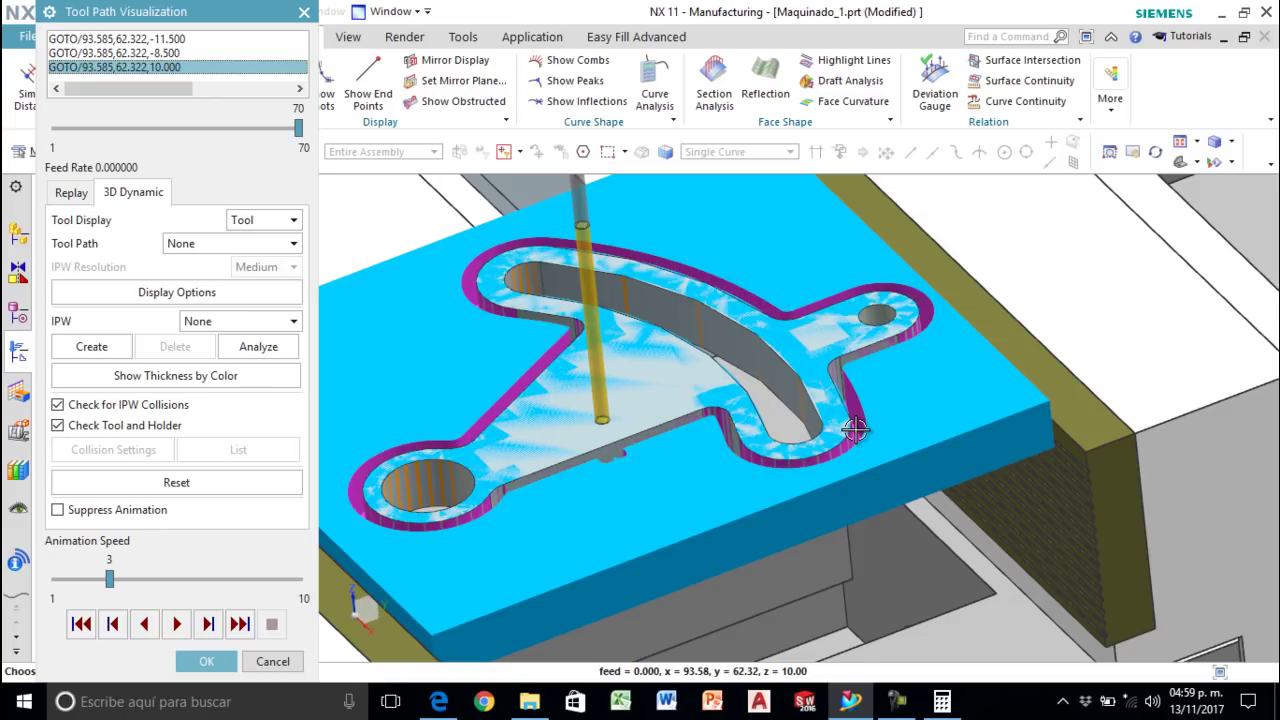
pyautogui.scroll(5, 855, 430)
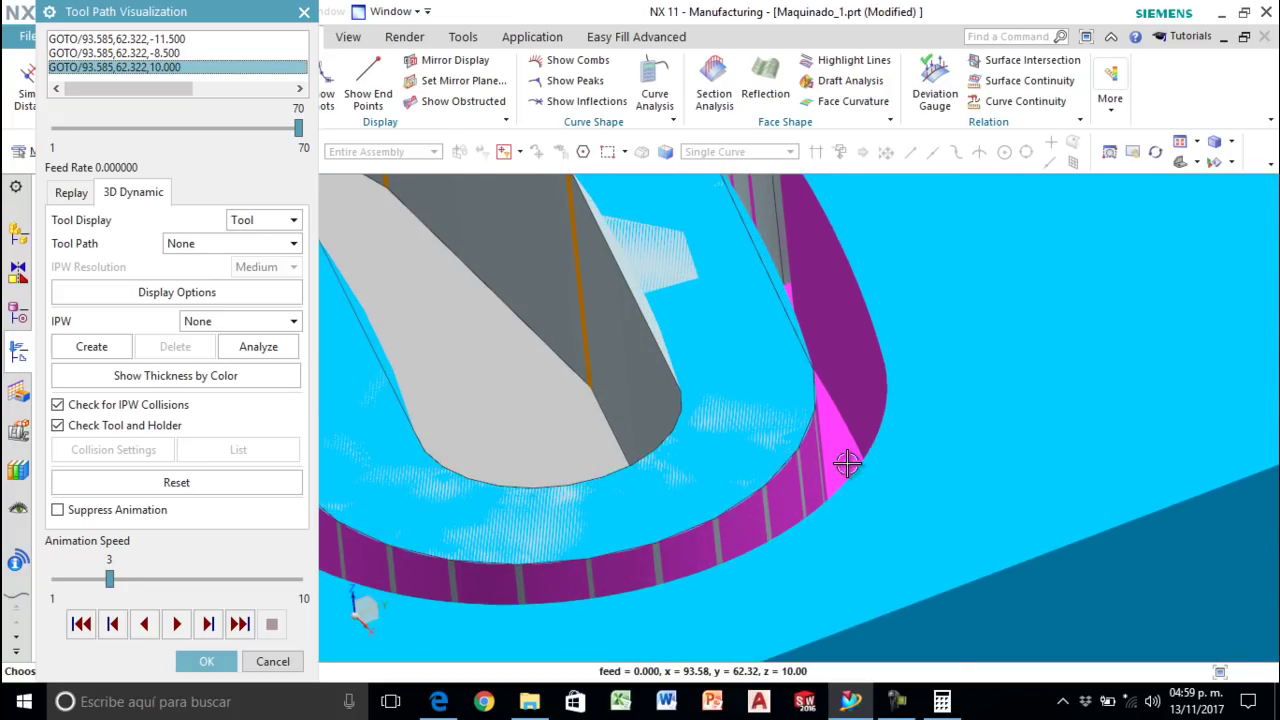
pyautogui.scroll(-6, 851, 483)
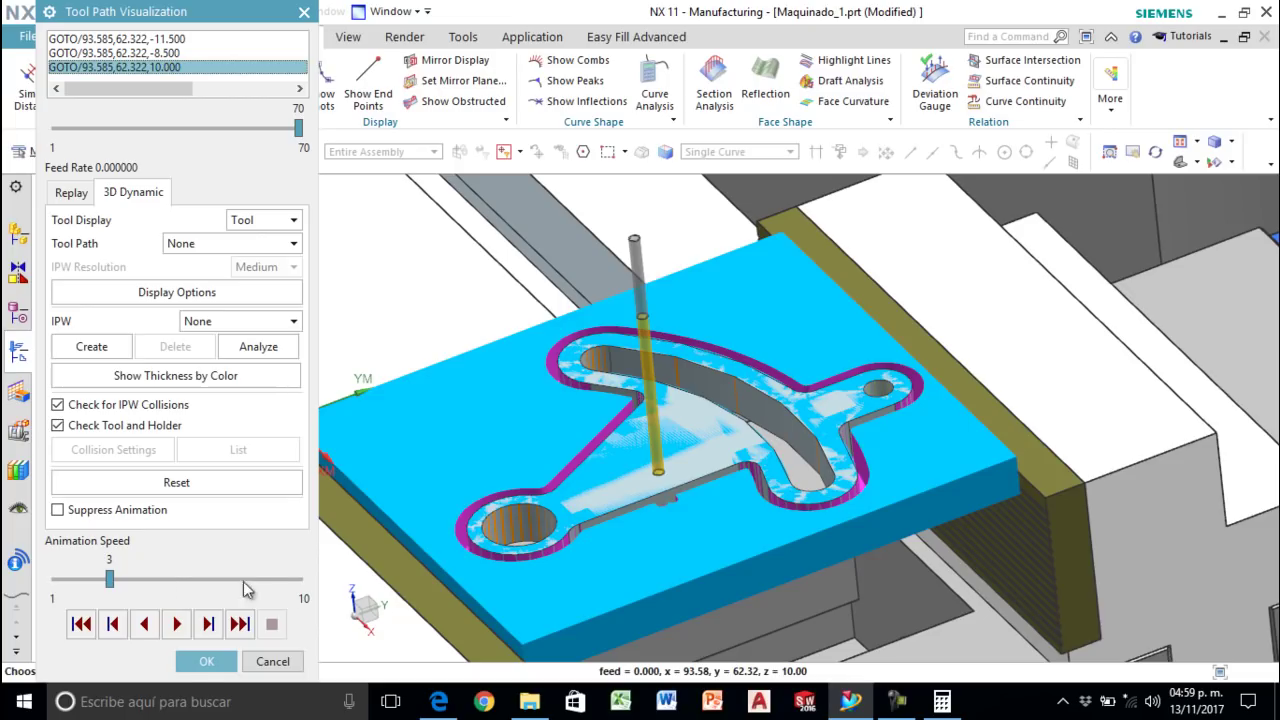
pyautogui.click(180, 664)
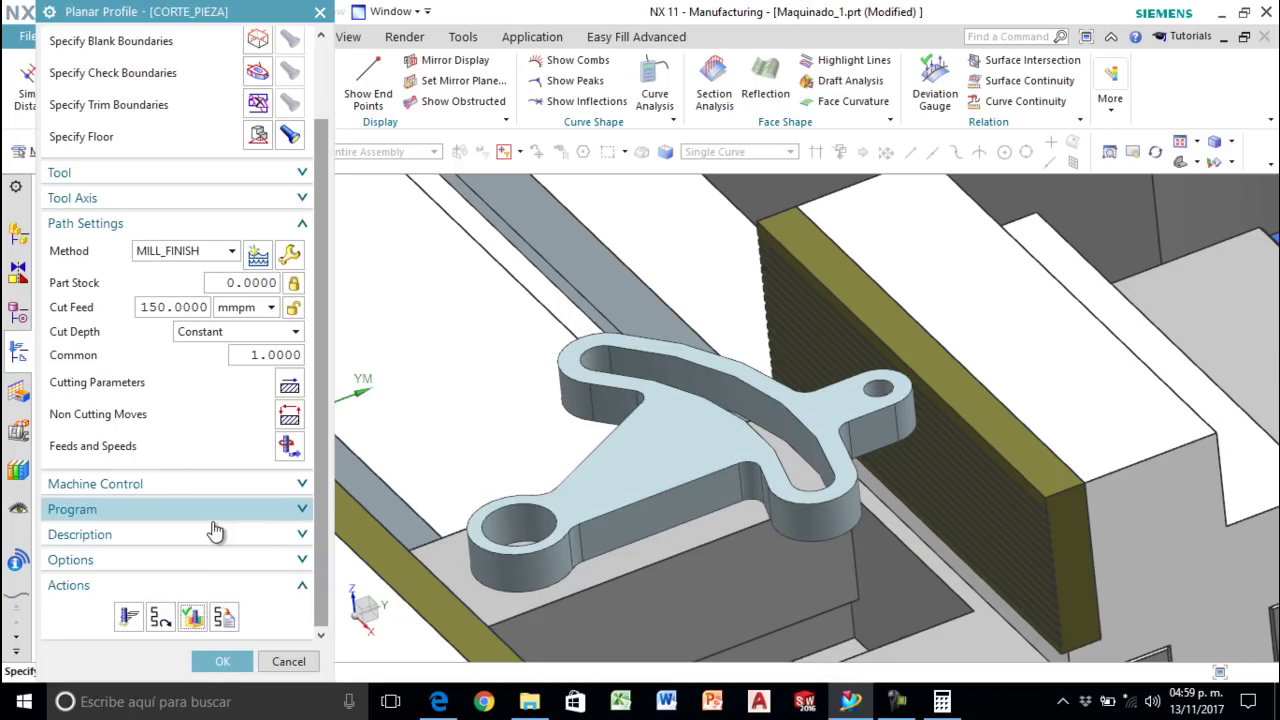
pyautogui.click(222, 664)
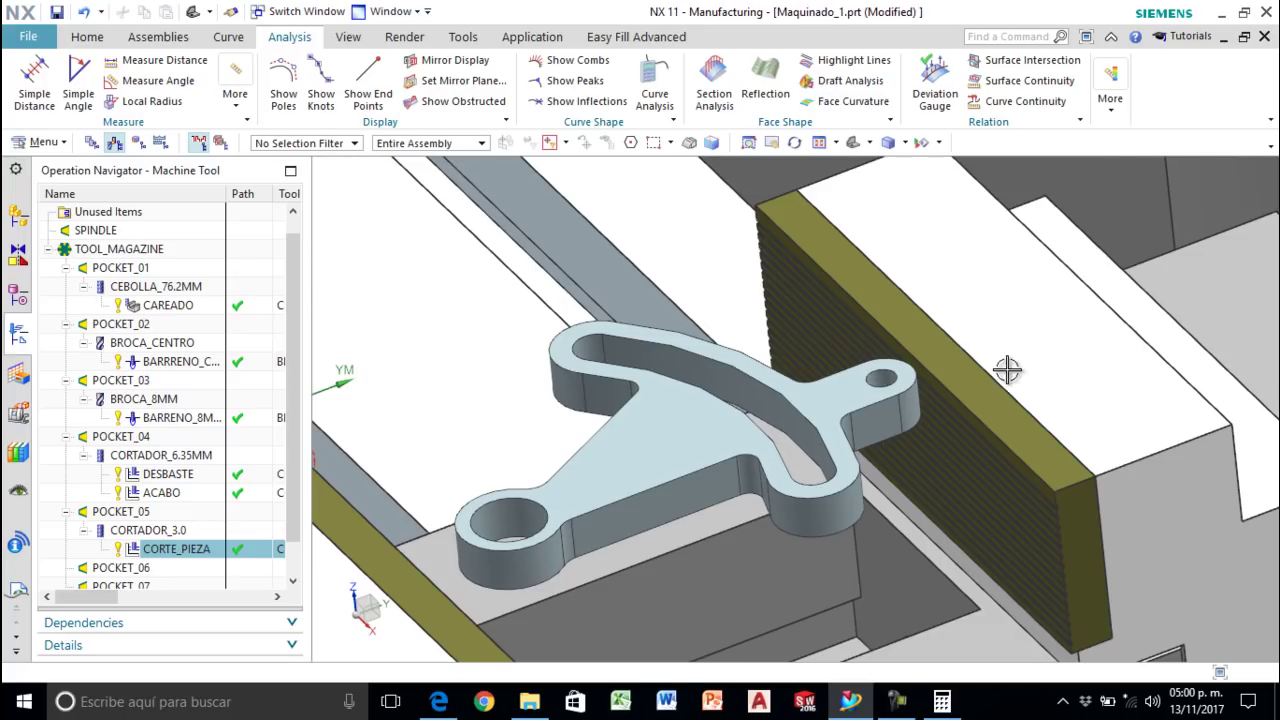
# Step: List the operations in program order and review the tool paths of CAREADO, BARRRENO_CENTRO, BARRENO_8MM, DESBASTE and CORTE_PIEZA
pyautogui.scroll(-3, 1027, 360)
pyautogui.scroll(2, 820, 427)
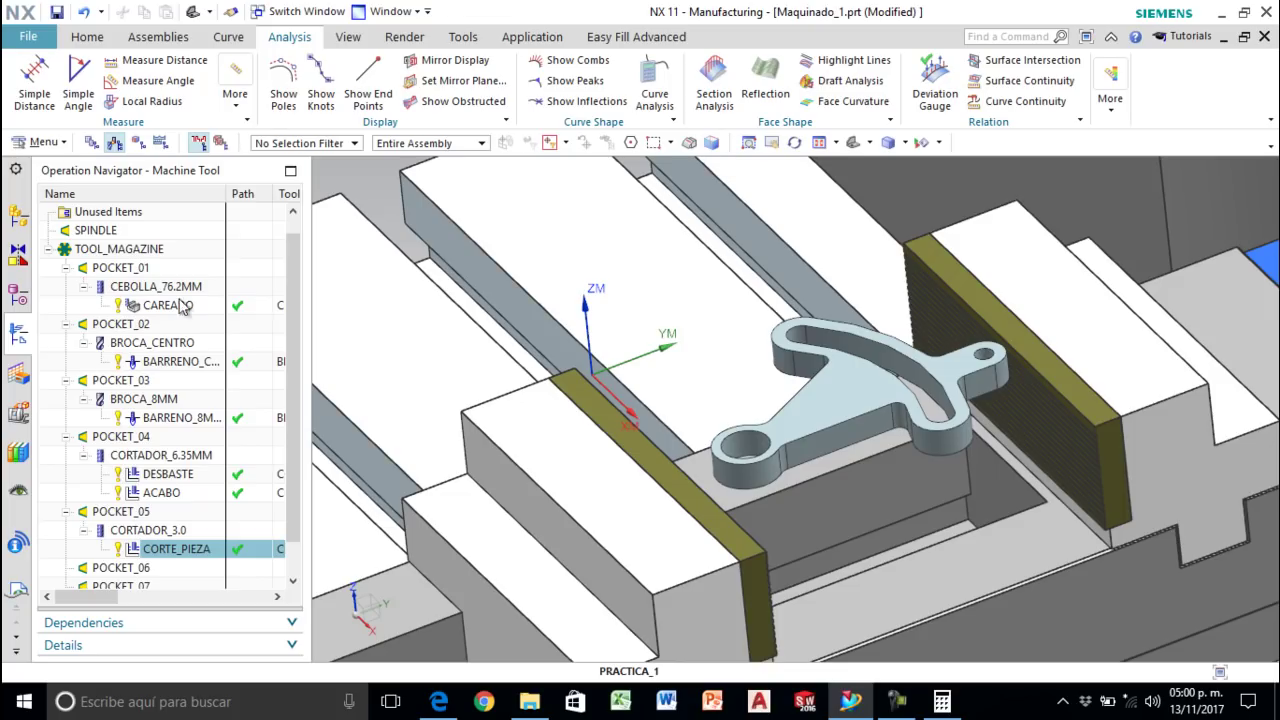
pyautogui.click(91, 143)
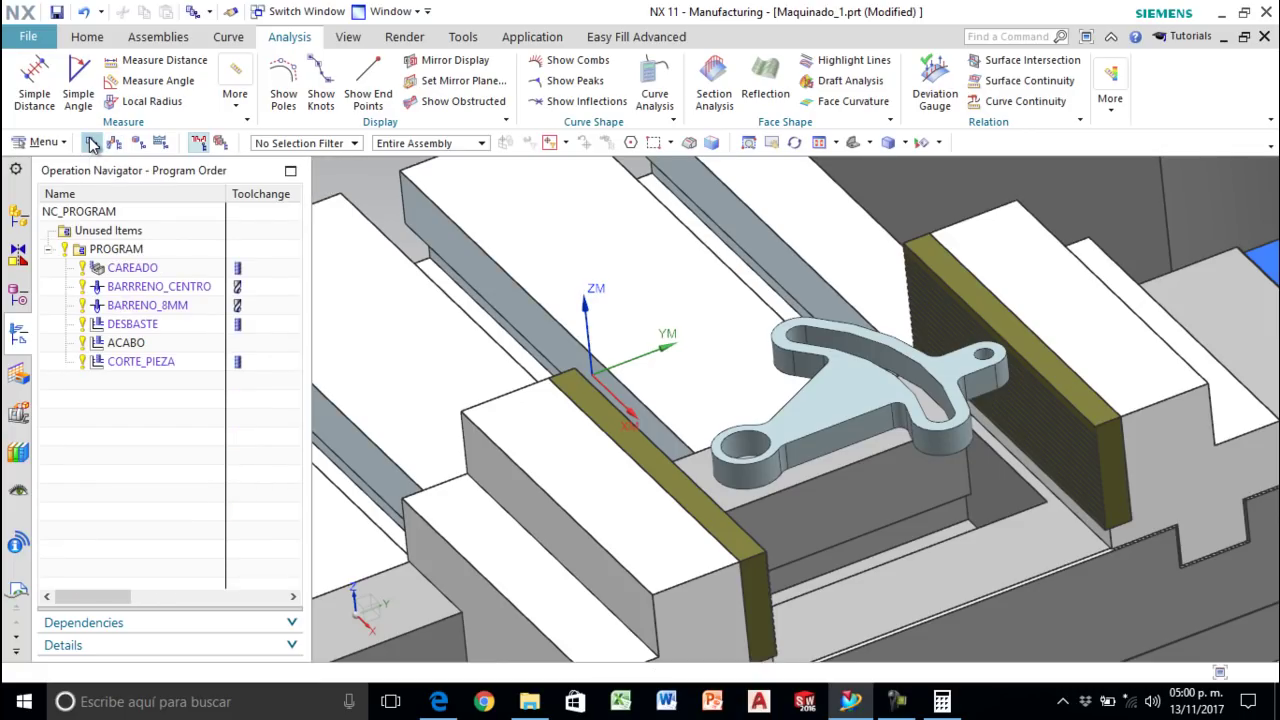
pyautogui.click(117, 250)
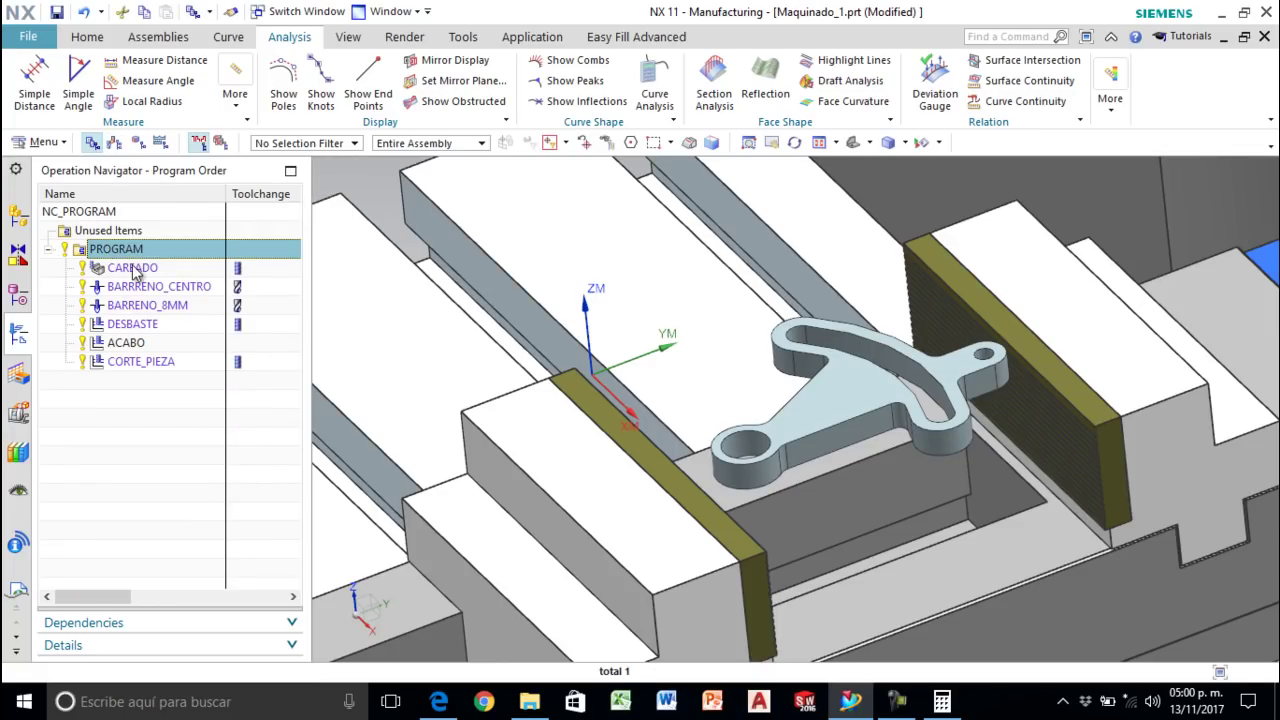
pyautogui.click(135, 270)
pyautogui.click(140, 287)
pyautogui.click(140, 305)
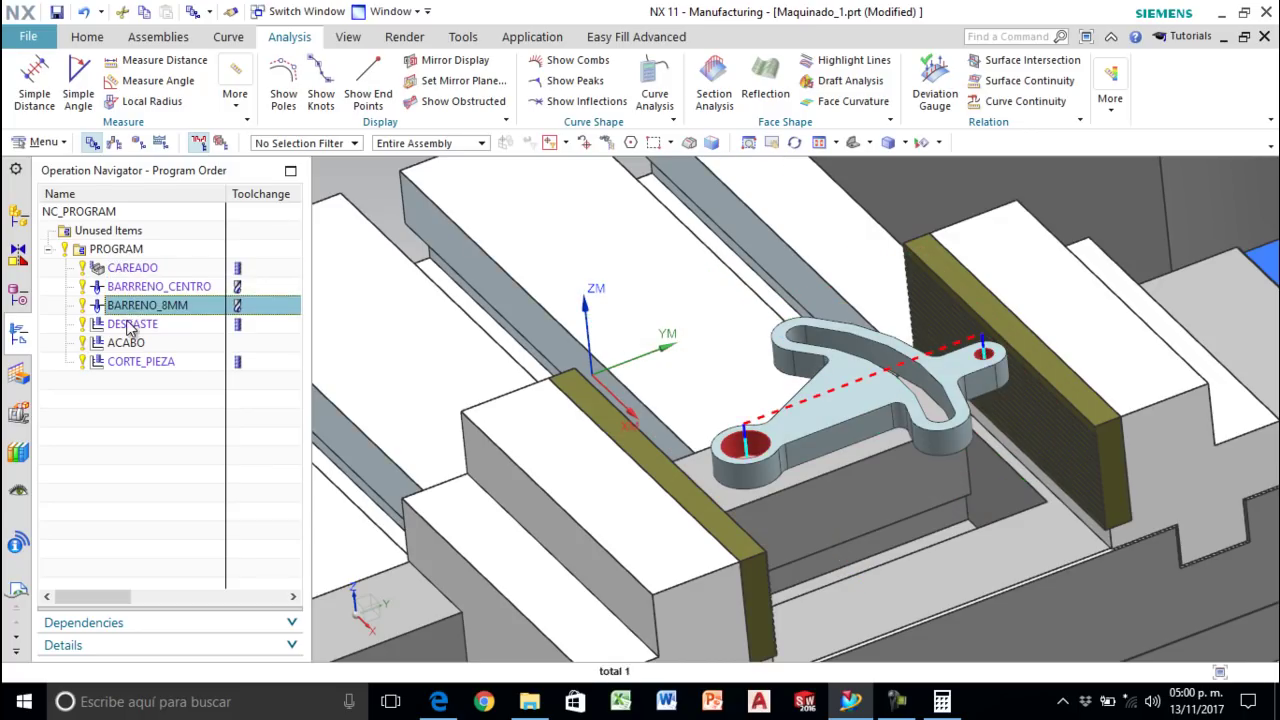
pyautogui.click(135, 324)
pyautogui.click(123, 365)
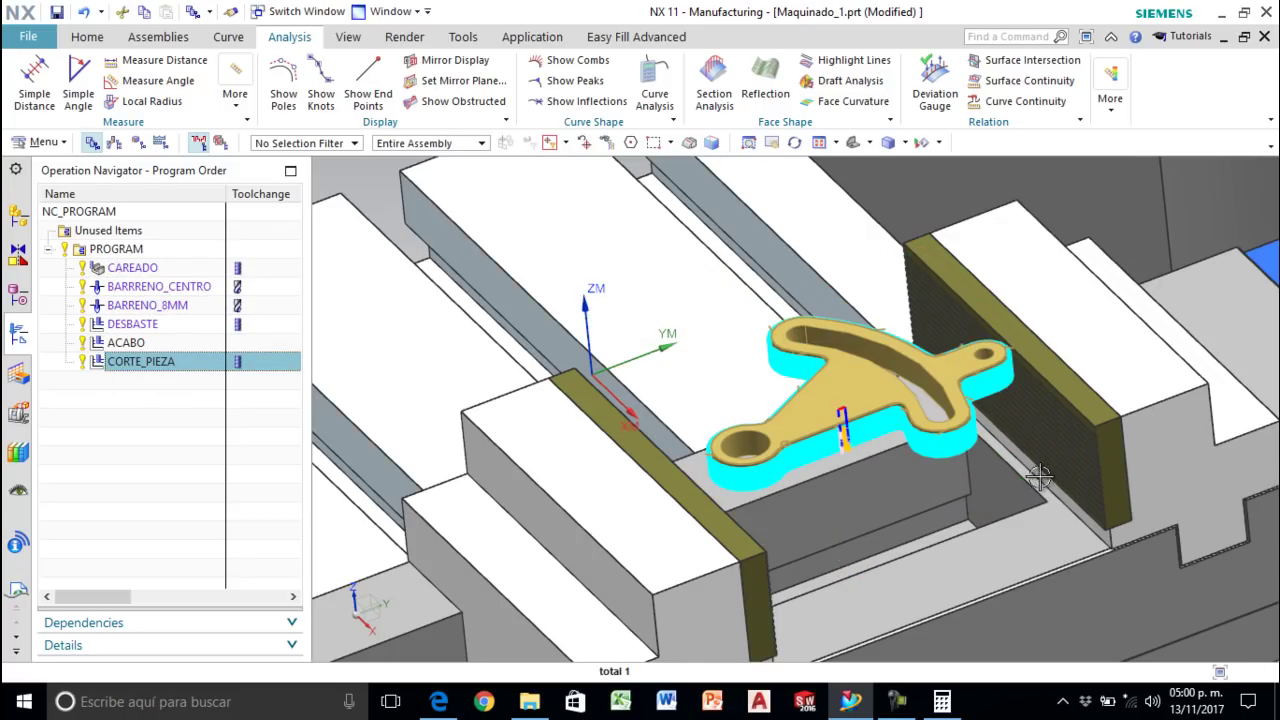
# Step: Verify the tool paths of the whole PROGRAM group with a 3D Dynamic material removal playback
pyautogui.scroll(2, 1123, 383)
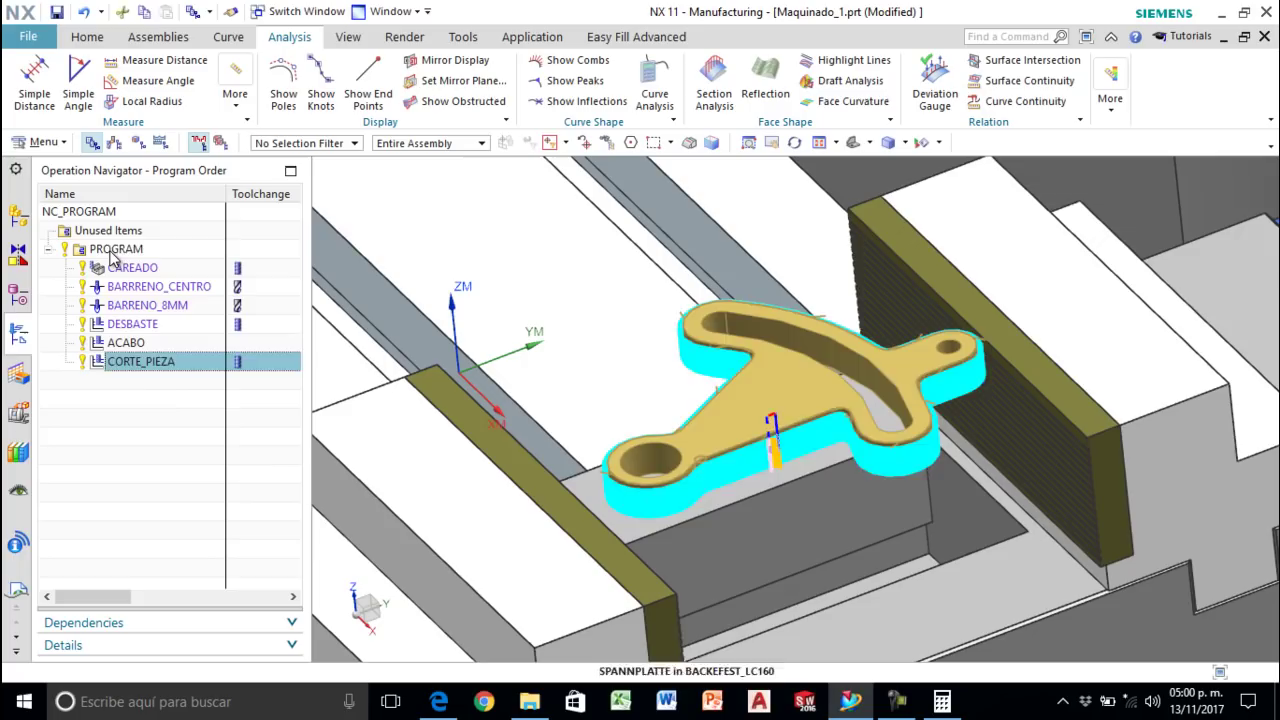
pyautogui.click(113, 252)
pyautogui.rightClick(112, 252)
pyautogui.moveTo(170, 558)
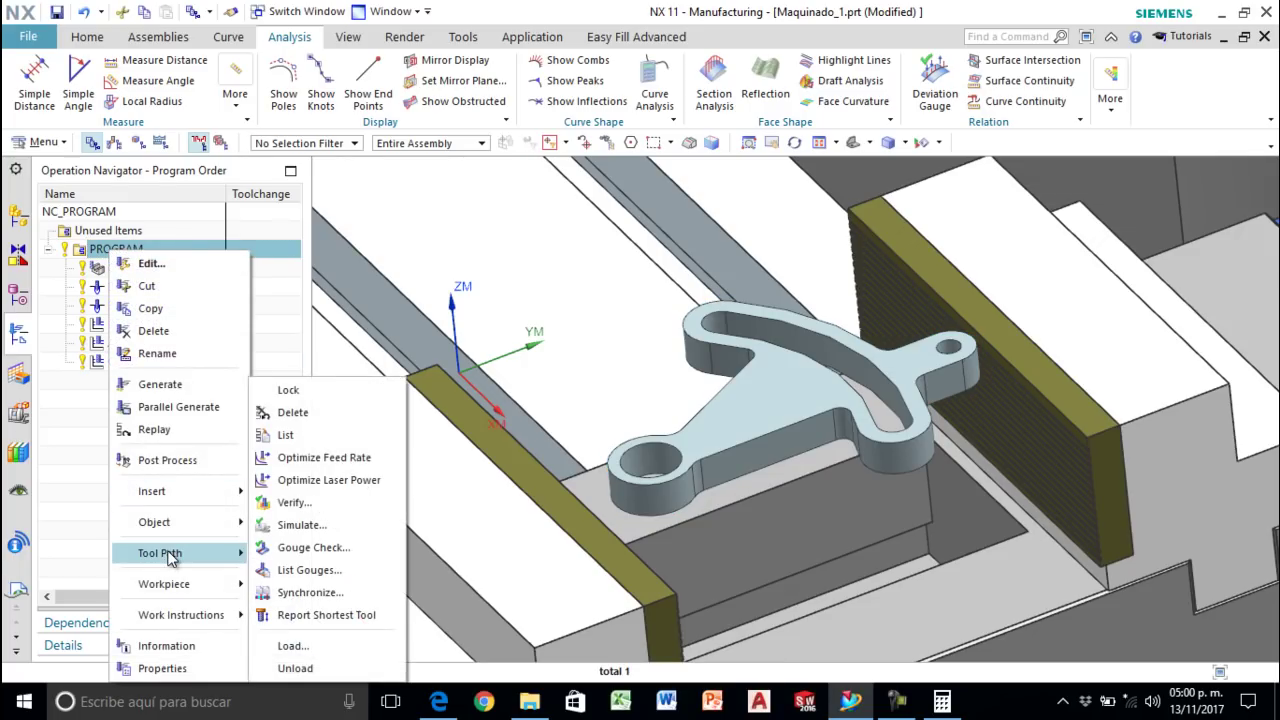
pyautogui.click(294, 502)
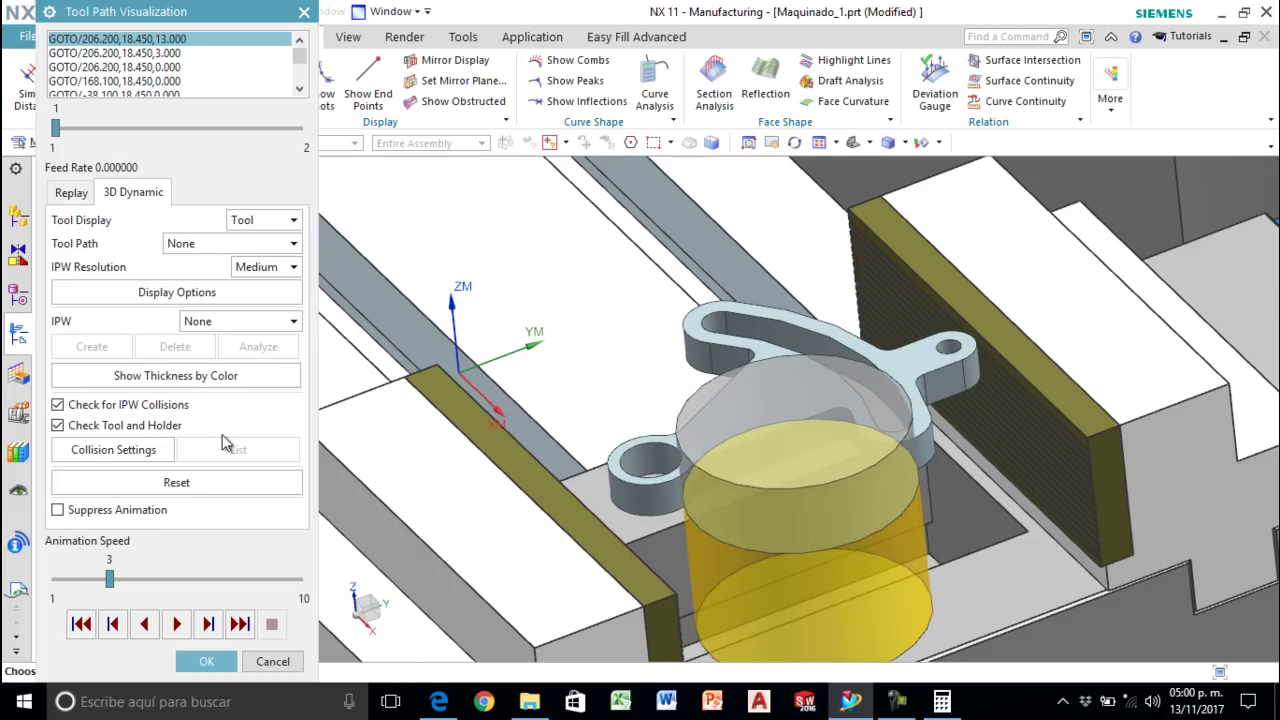
pyautogui.click(175, 625)
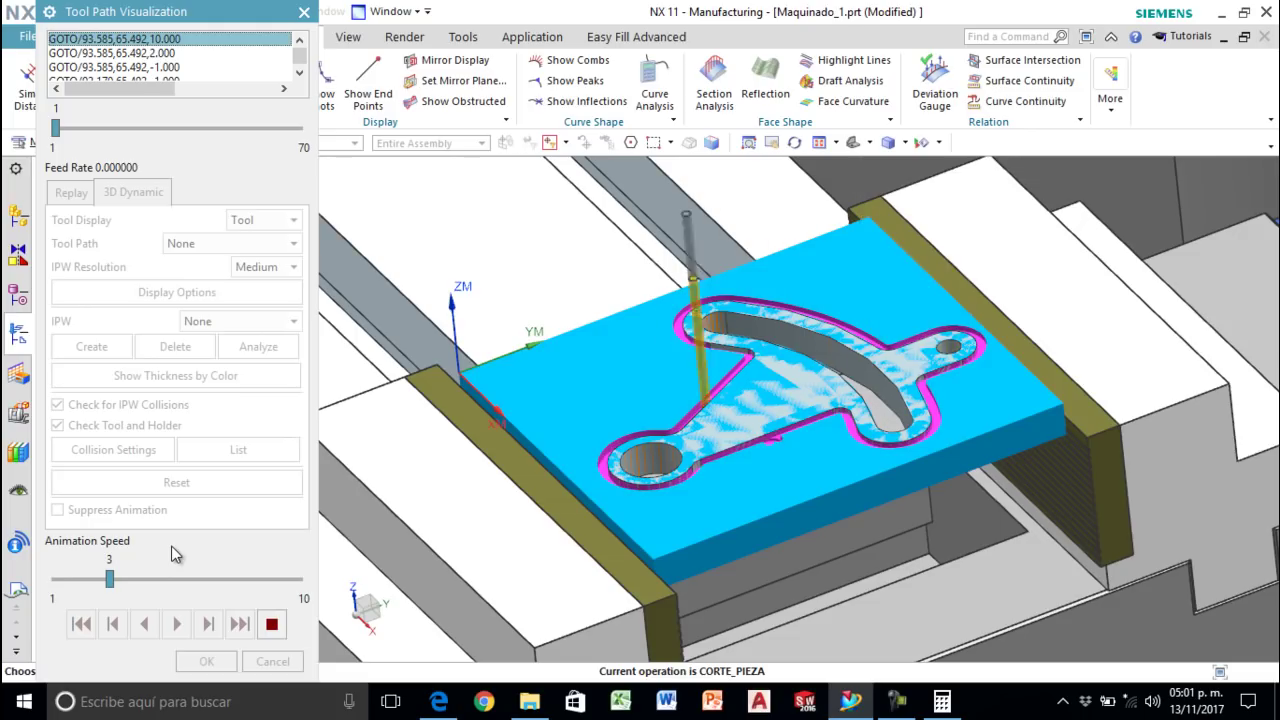
# Step: Raise the playback's animation speed to 6 and close the program verification once it has finished
pyautogui.click(179, 579)
pyautogui.click(197, 585)
pyautogui.click(222, 586)
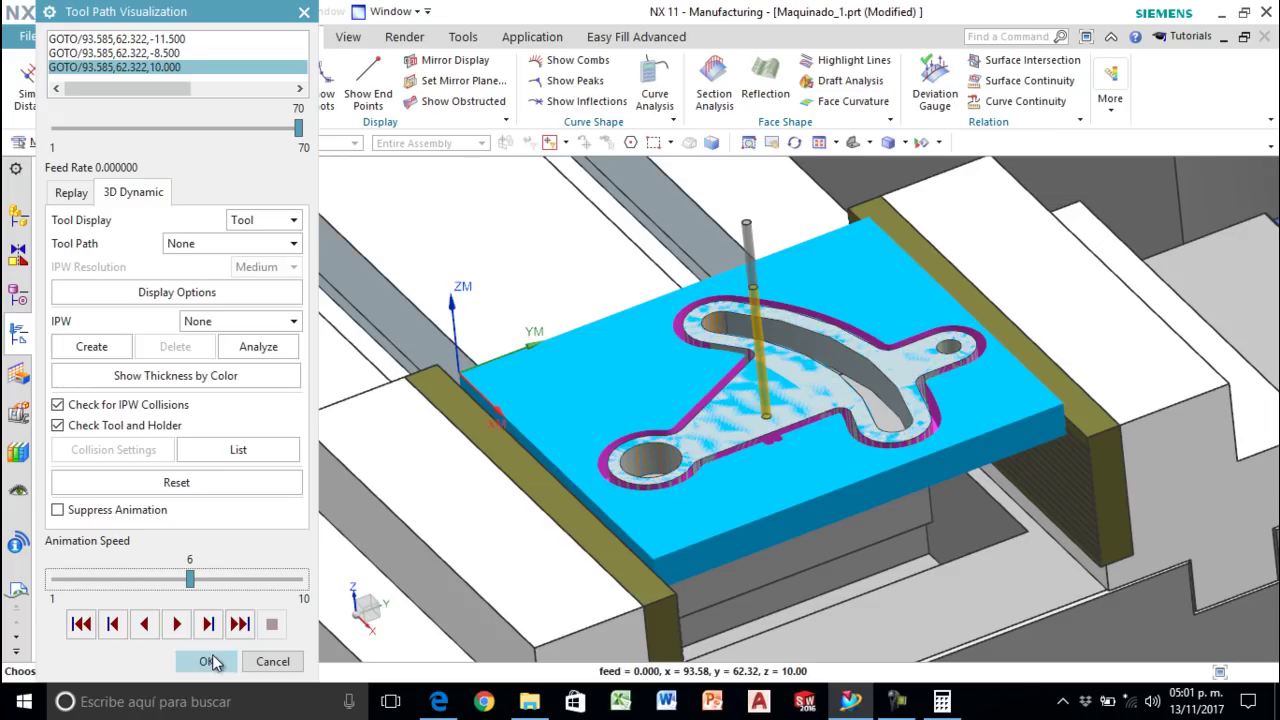
pyautogui.click(208, 661)
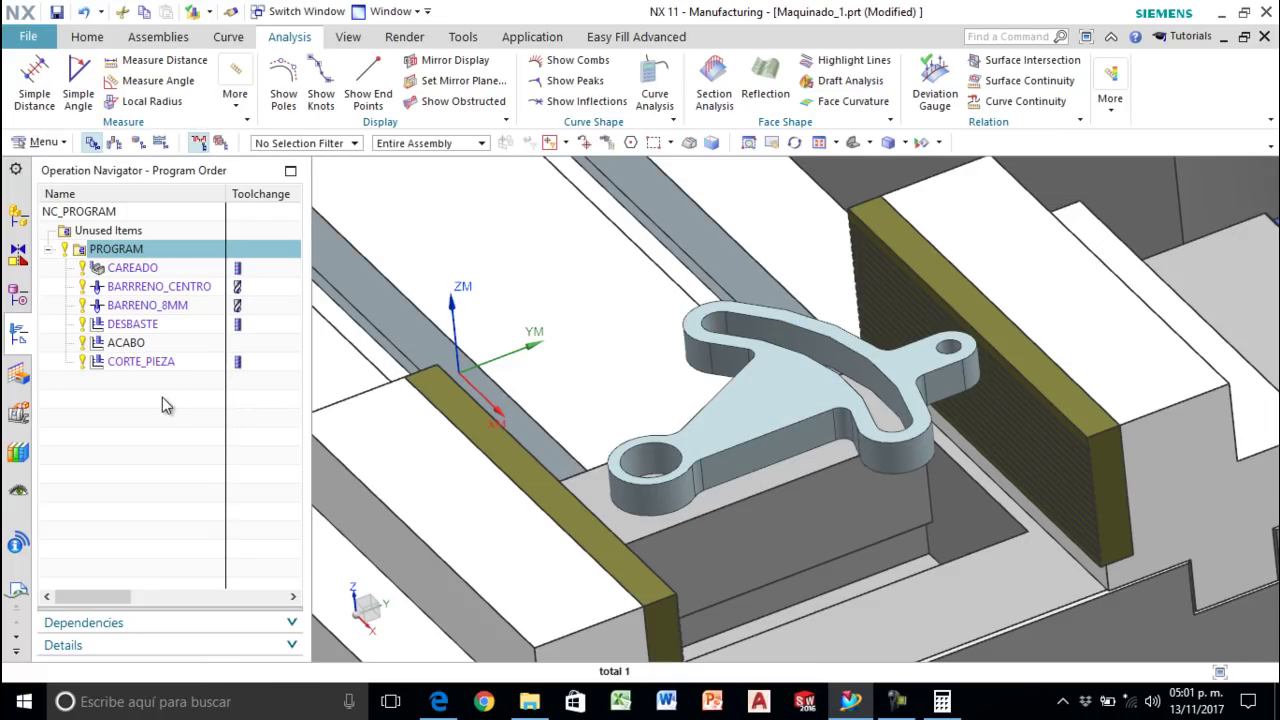
# Step: Postprocess the PROGRAM group with the 3-Ax_Mill_Vertical_PC postprocessor, listing the output and overwriting the existing Maquinado_1.ptp file
pyautogui.scroll(-5, 798, 381)
pyautogui.scroll(2, 883, 403)
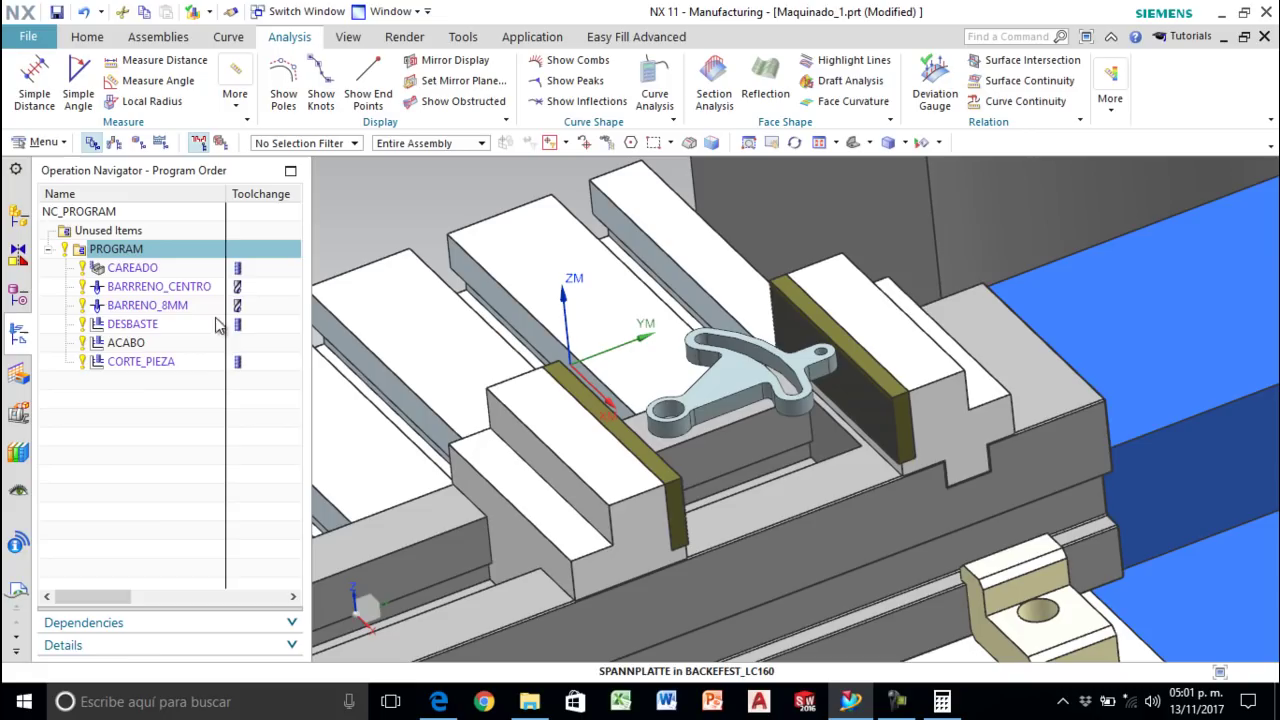
pyautogui.rightClick(133, 257)
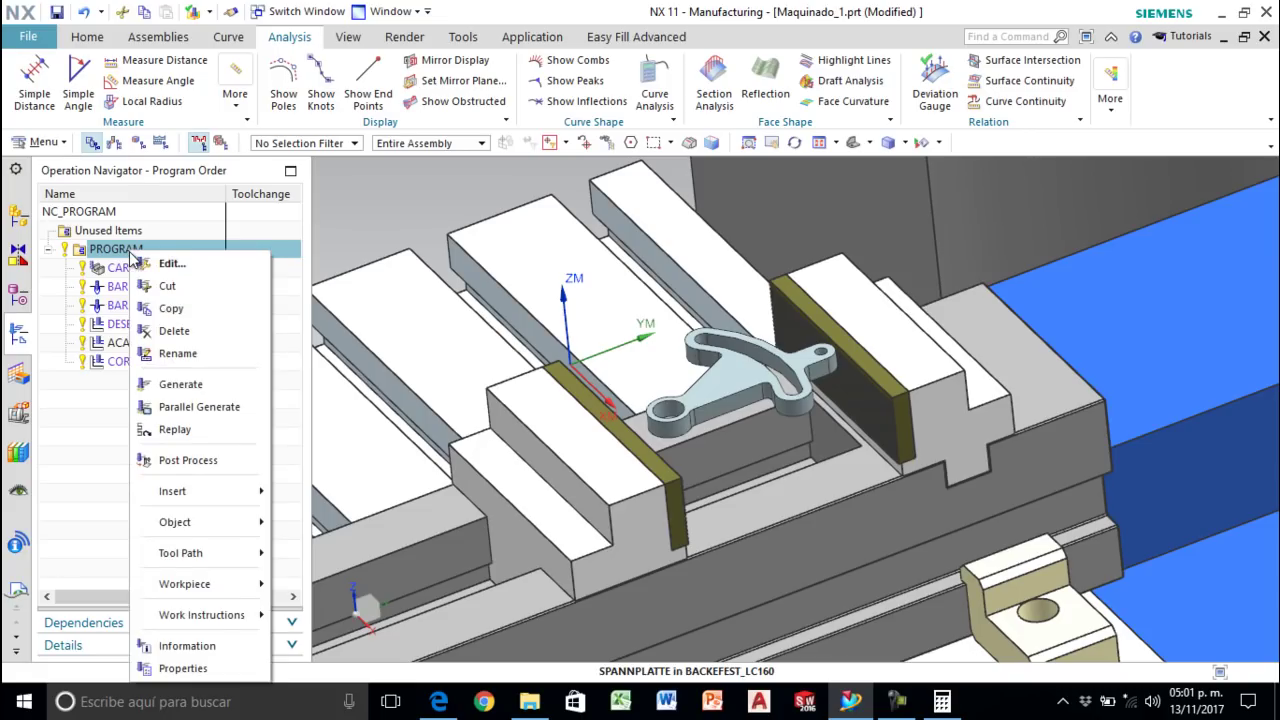
pyautogui.click(190, 460)
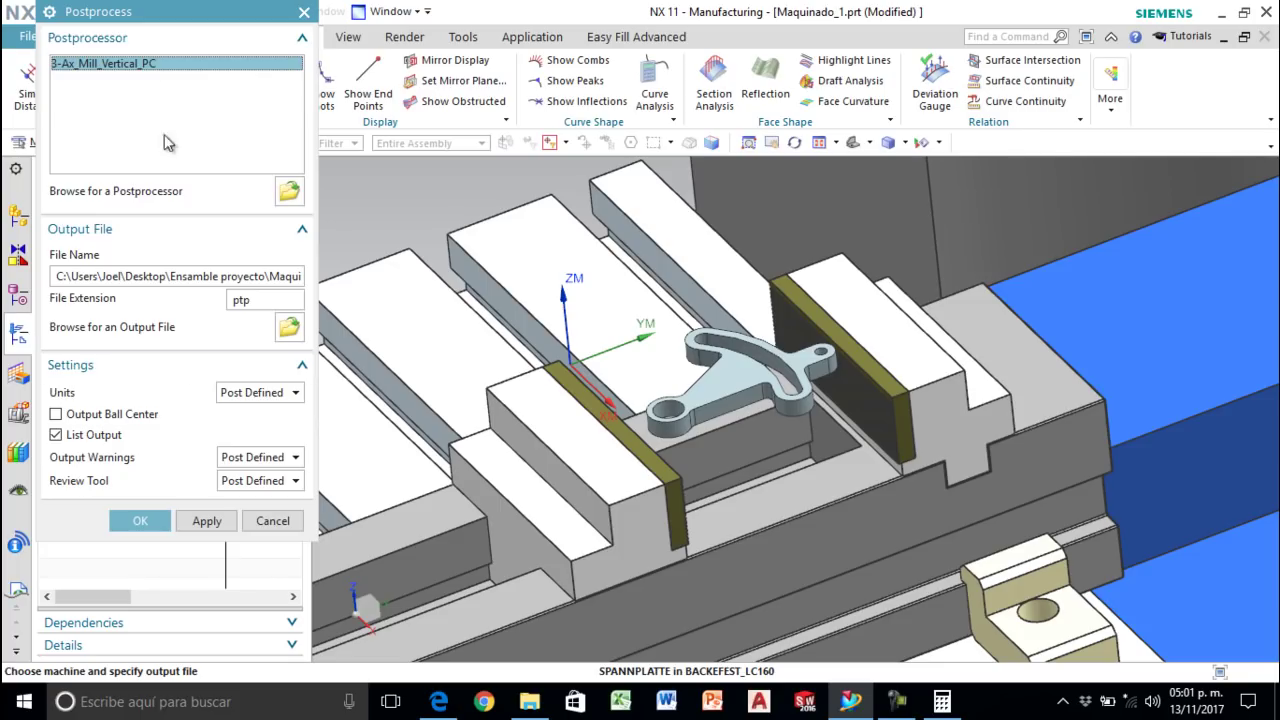
pyautogui.moveTo(227, 61); pyautogui.dragTo(230, 66)
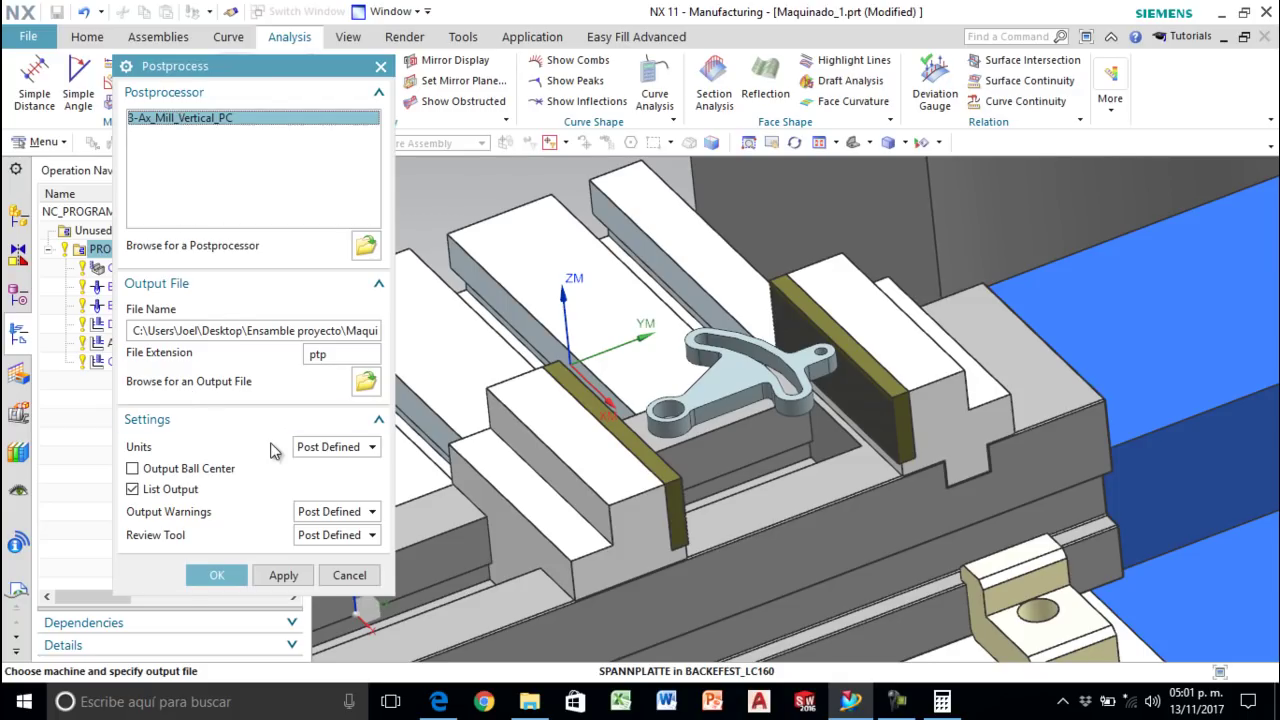
pyautogui.click(193, 574)
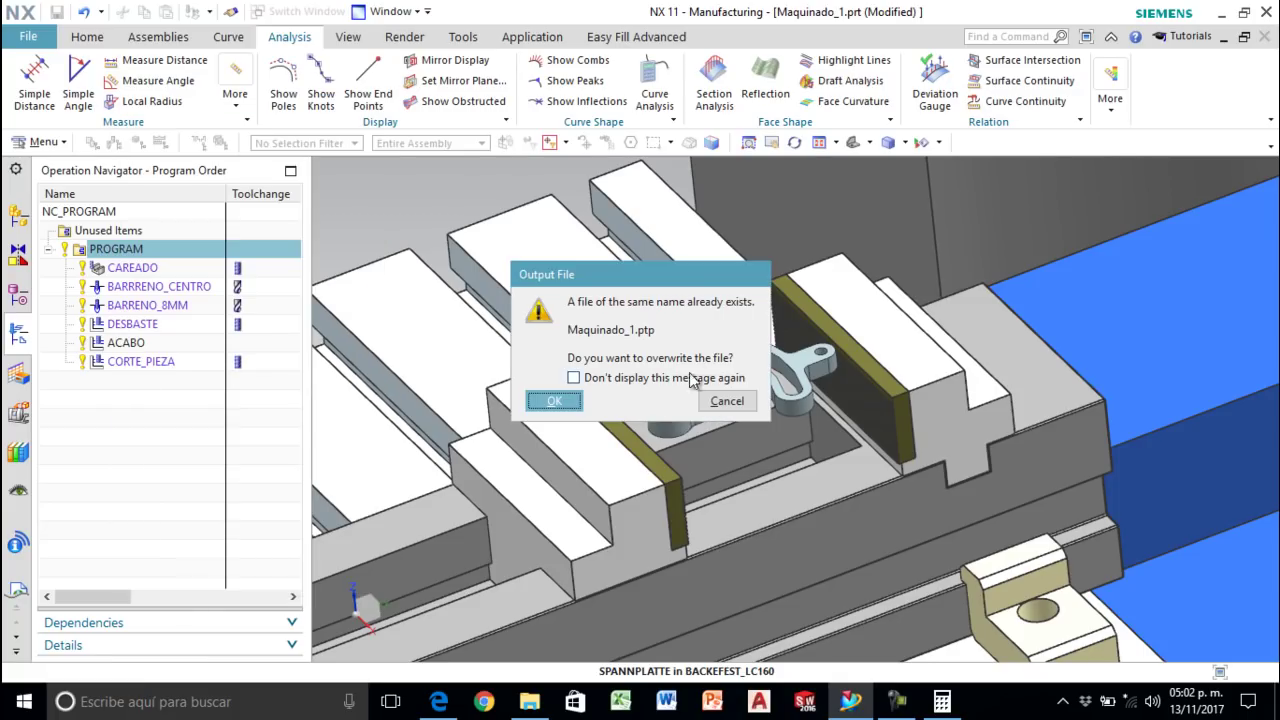
pyautogui.click(541, 399)
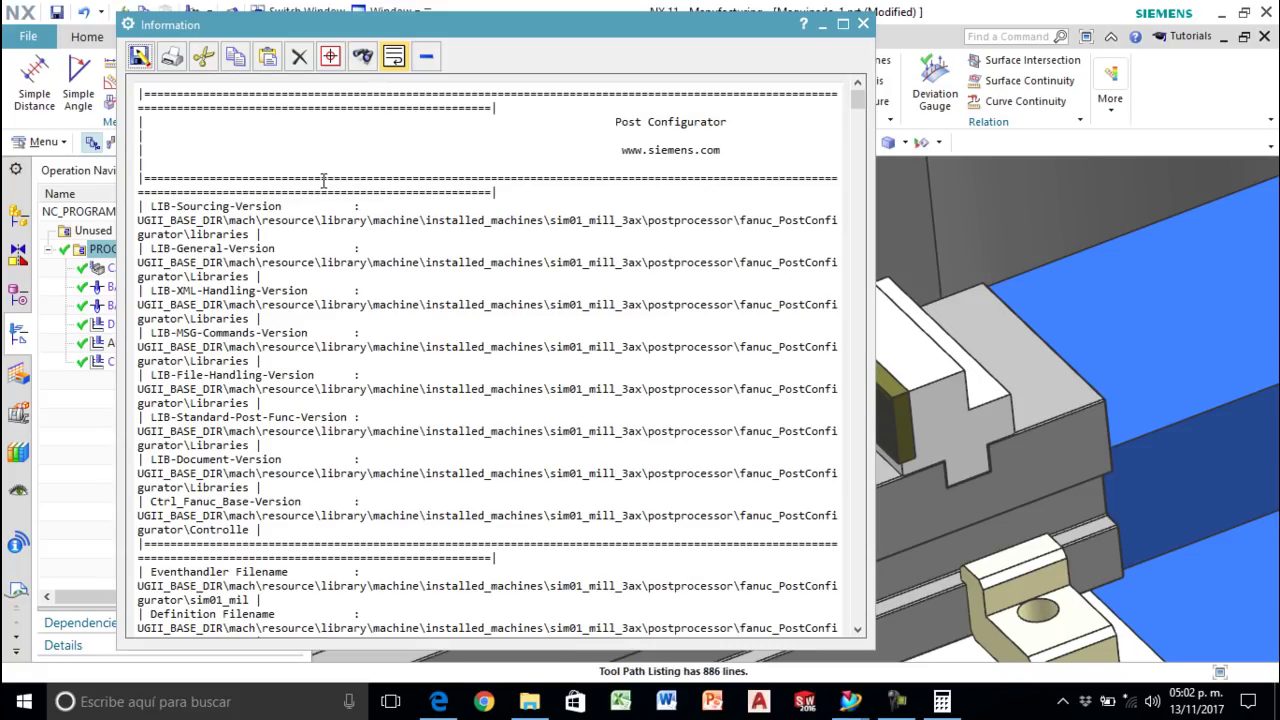
# Step: Examine the postprocessed listing, including its header, tool list, operation list, total time and the NC code blocks
pyautogui.scroll(-1, 345, 174)
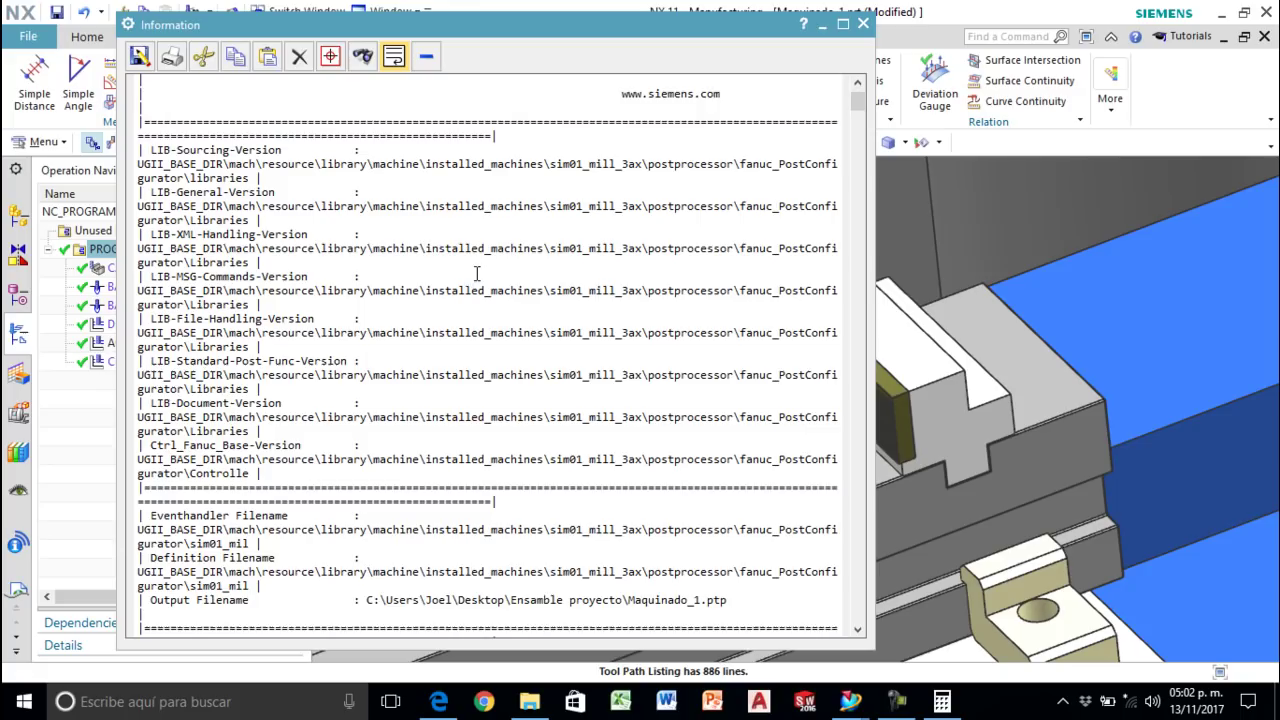
pyautogui.scroll(-2, 445, 273)
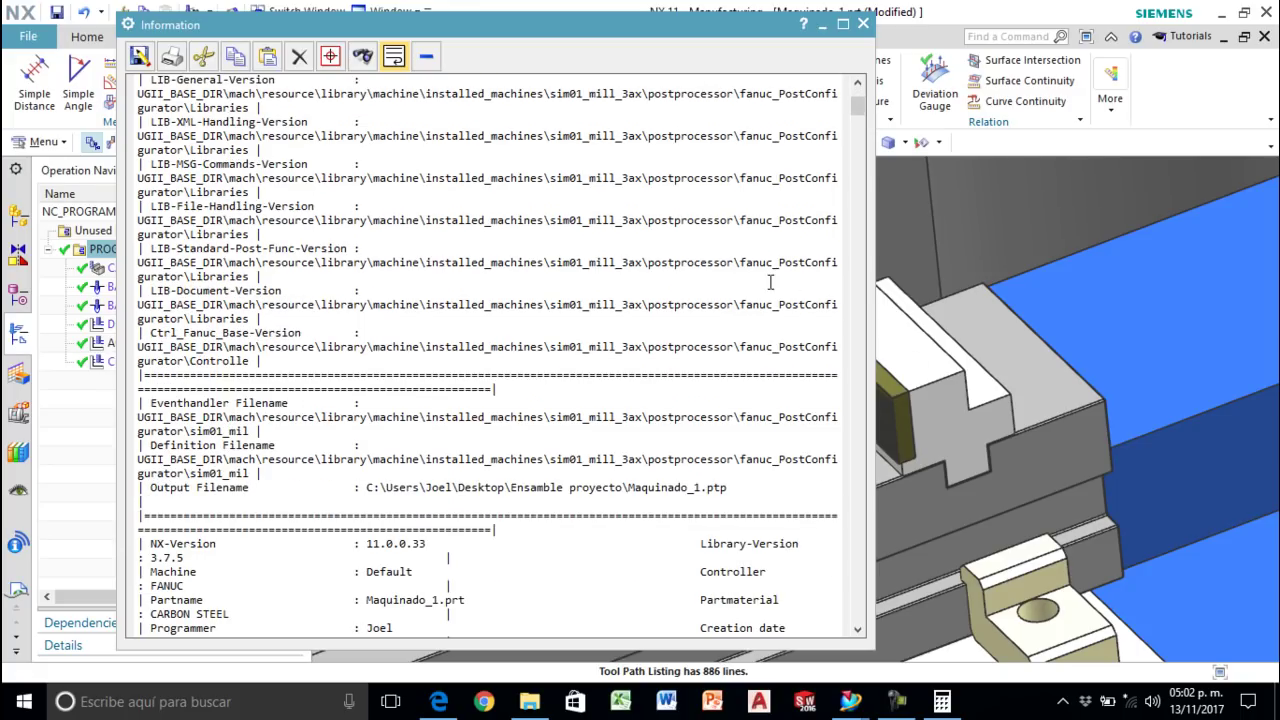
pyautogui.moveTo(737, 257); pyautogui.dragTo(830, 264)
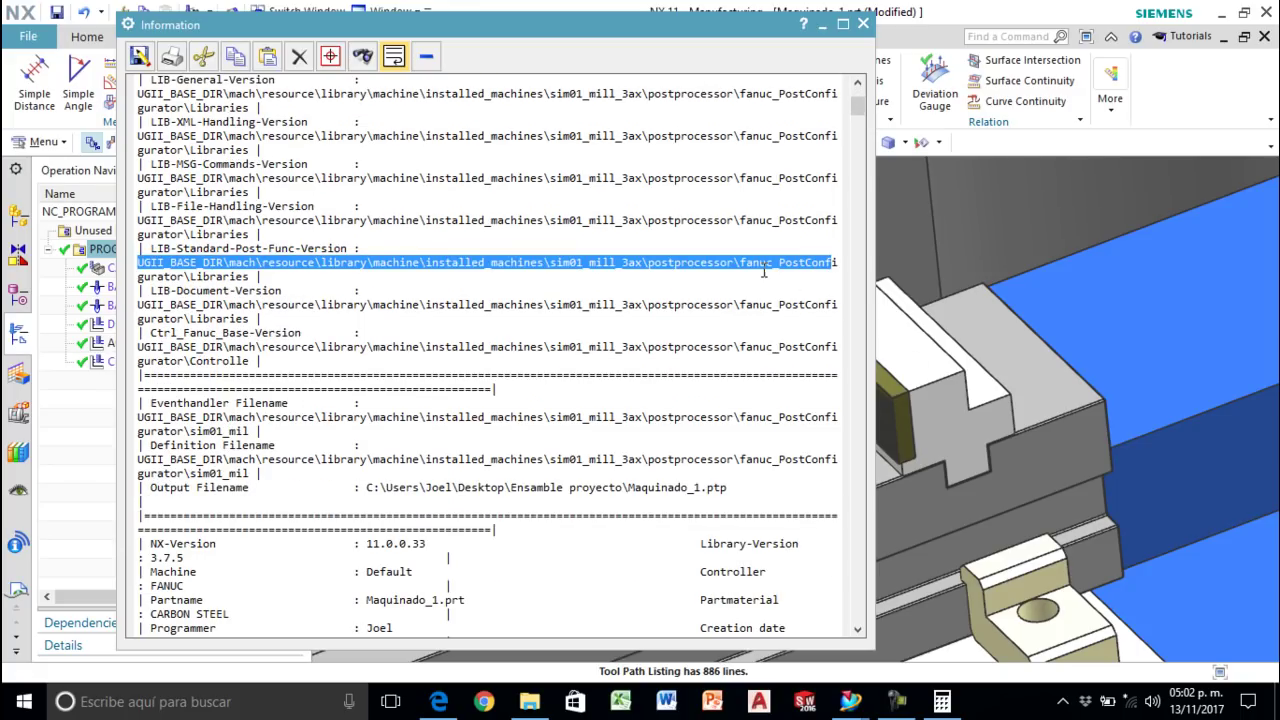
pyautogui.scroll(-10, 730, 289)
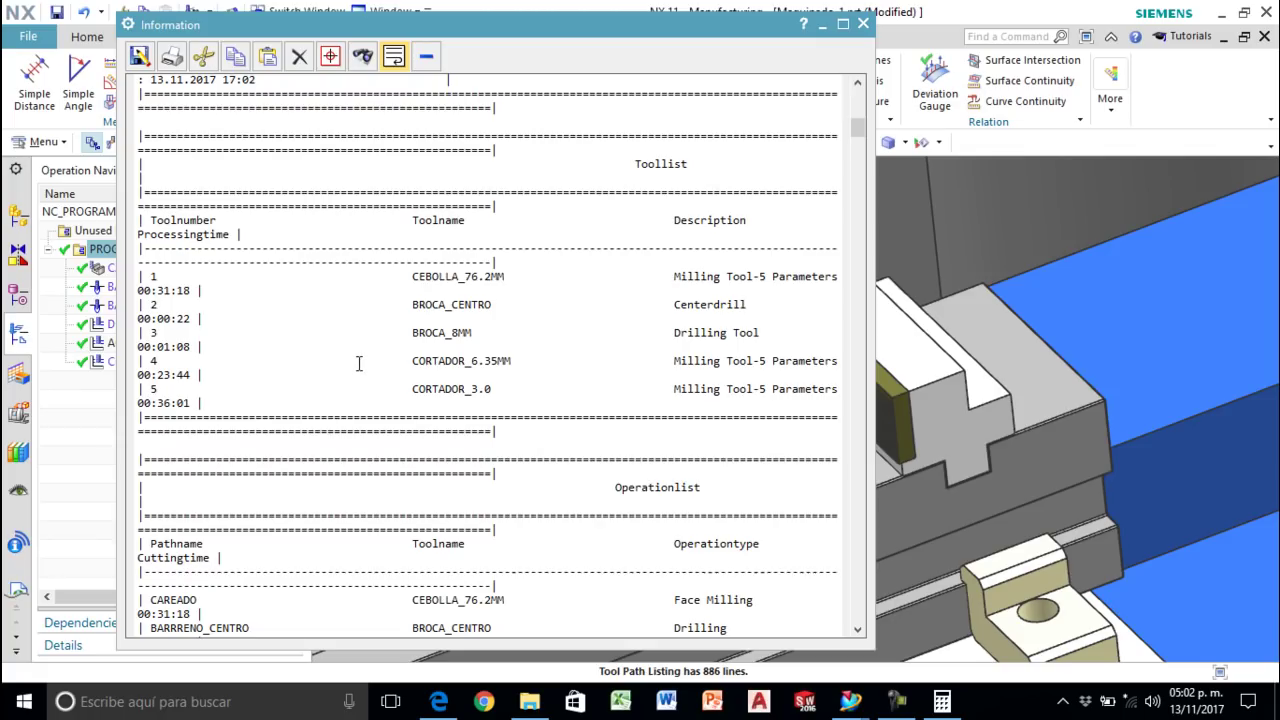
pyautogui.scroll(-8, 300, 345)
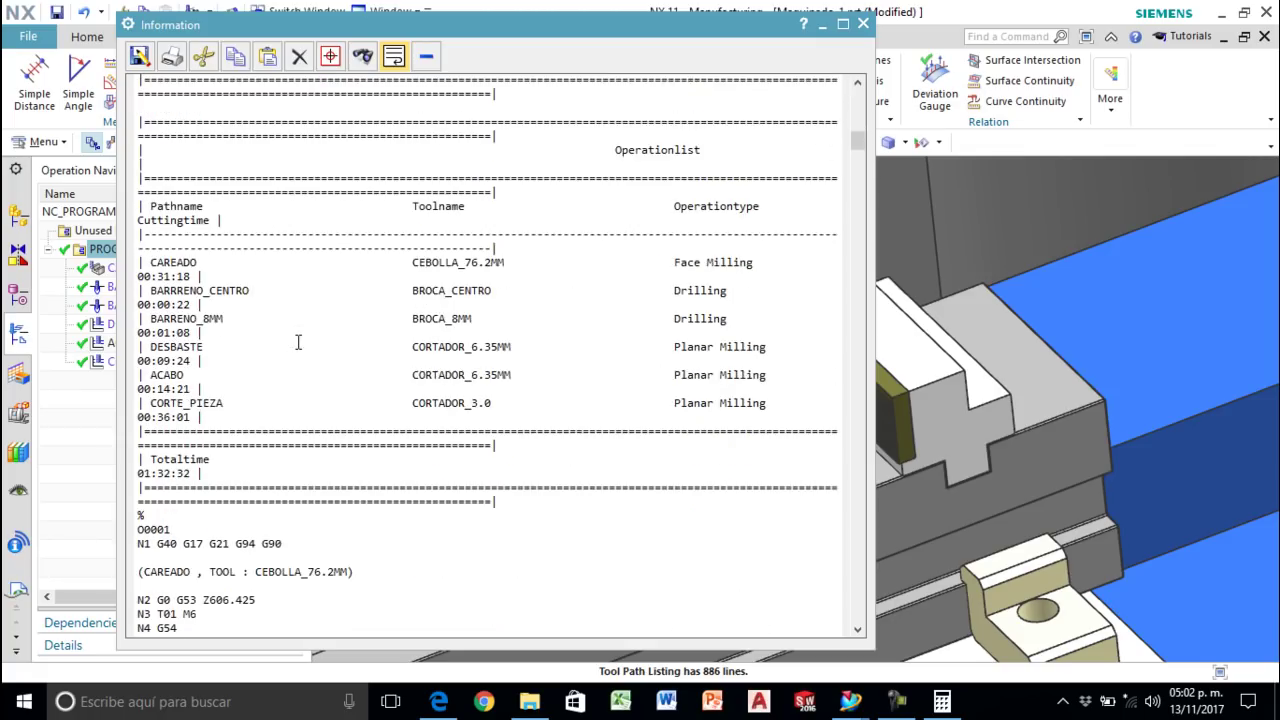
pyautogui.scroll(-4, 298, 343)
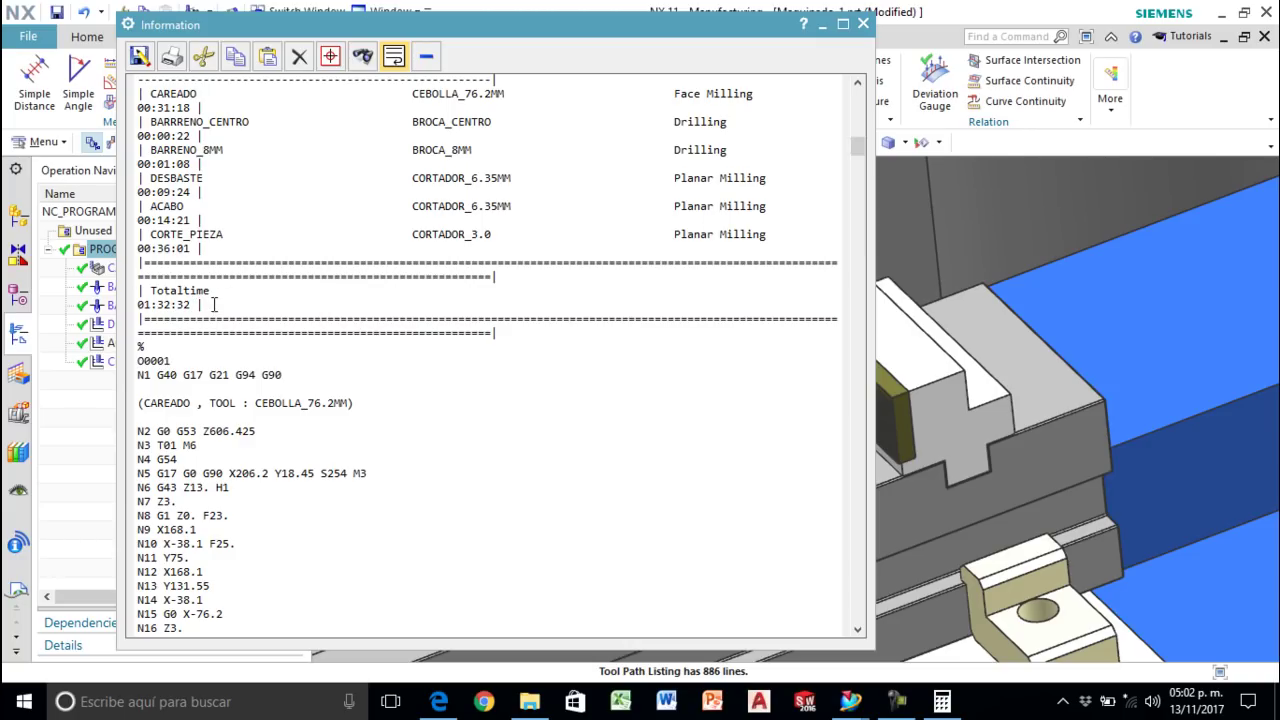
pyautogui.scroll(-3, 213, 304)
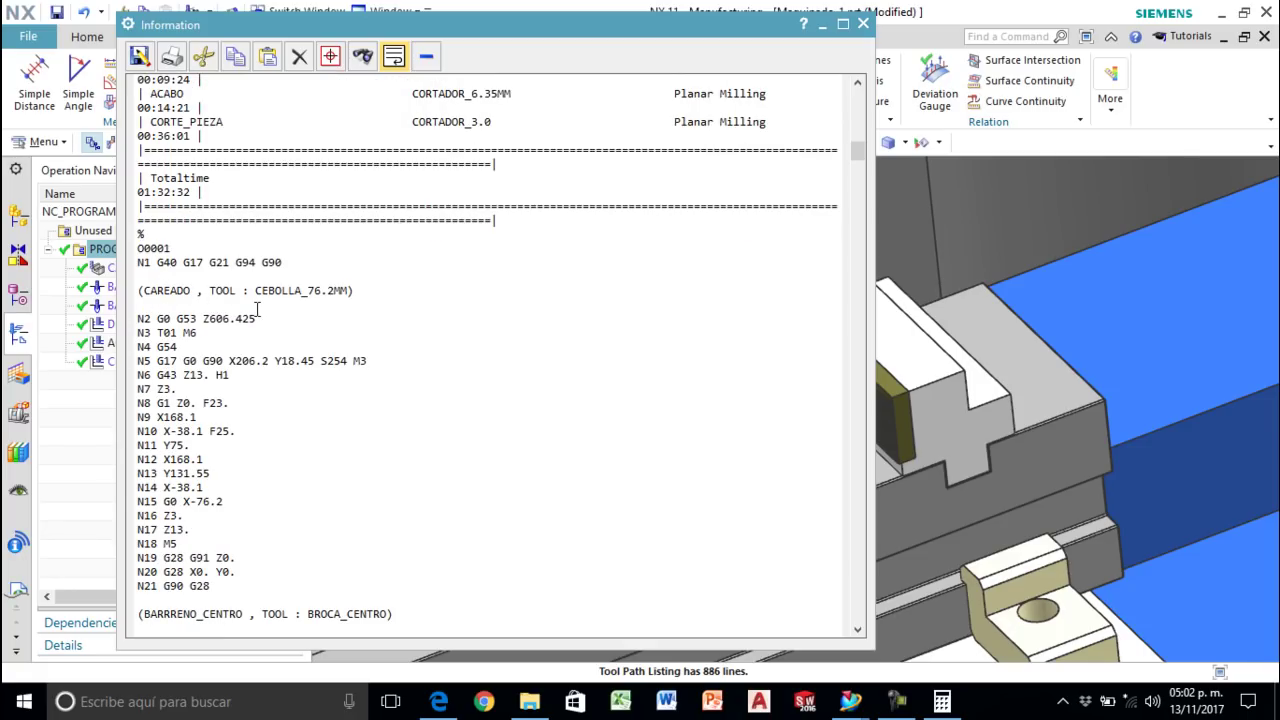
pyautogui.scroll(-1, 257, 310)
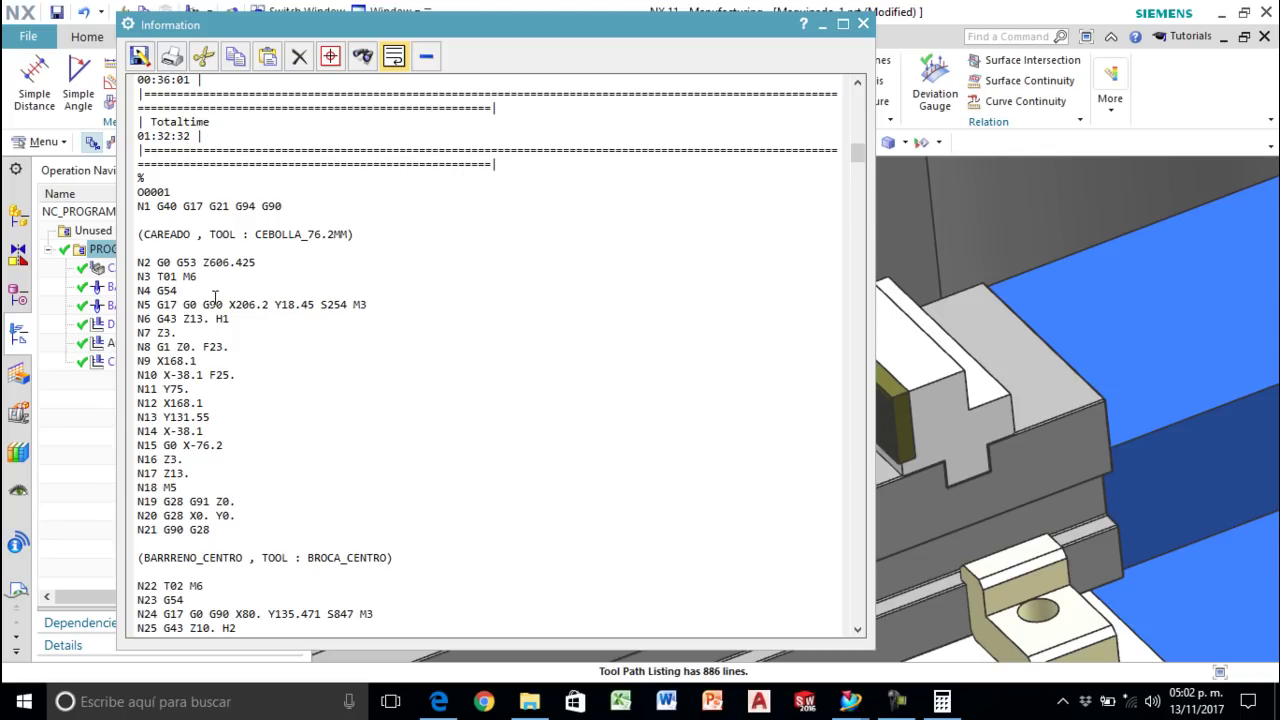
pyautogui.scroll(-6, 214, 300)
pyautogui.scroll(-20, 215, 302)
pyautogui.scroll(-20, 217, 366)
# Step: Delete the Post Configurator header and its lists from the listing so that the code starts at the % line above O0001
pyautogui.moveTo(850, 285); pyautogui.dragTo(863, 146)
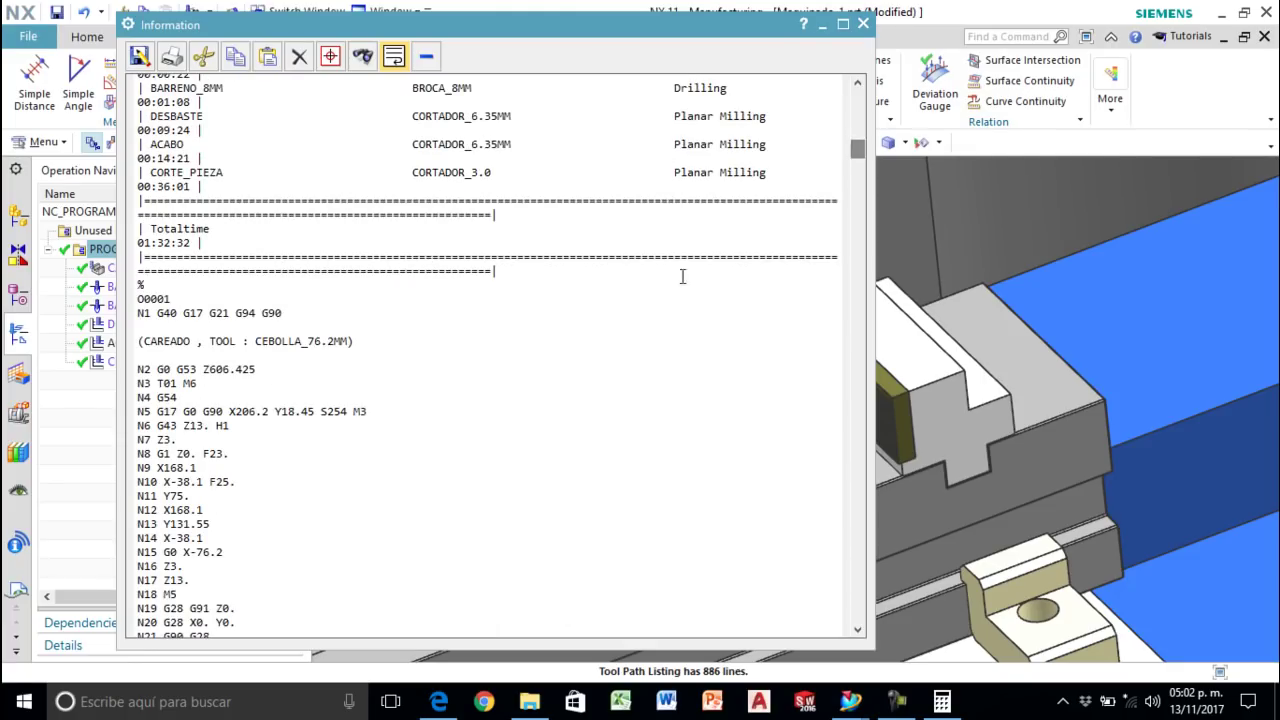
pyautogui.scroll(1, 583, 356)
pyautogui.moveTo(511, 330); pyautogui.dragTo(112, 36)
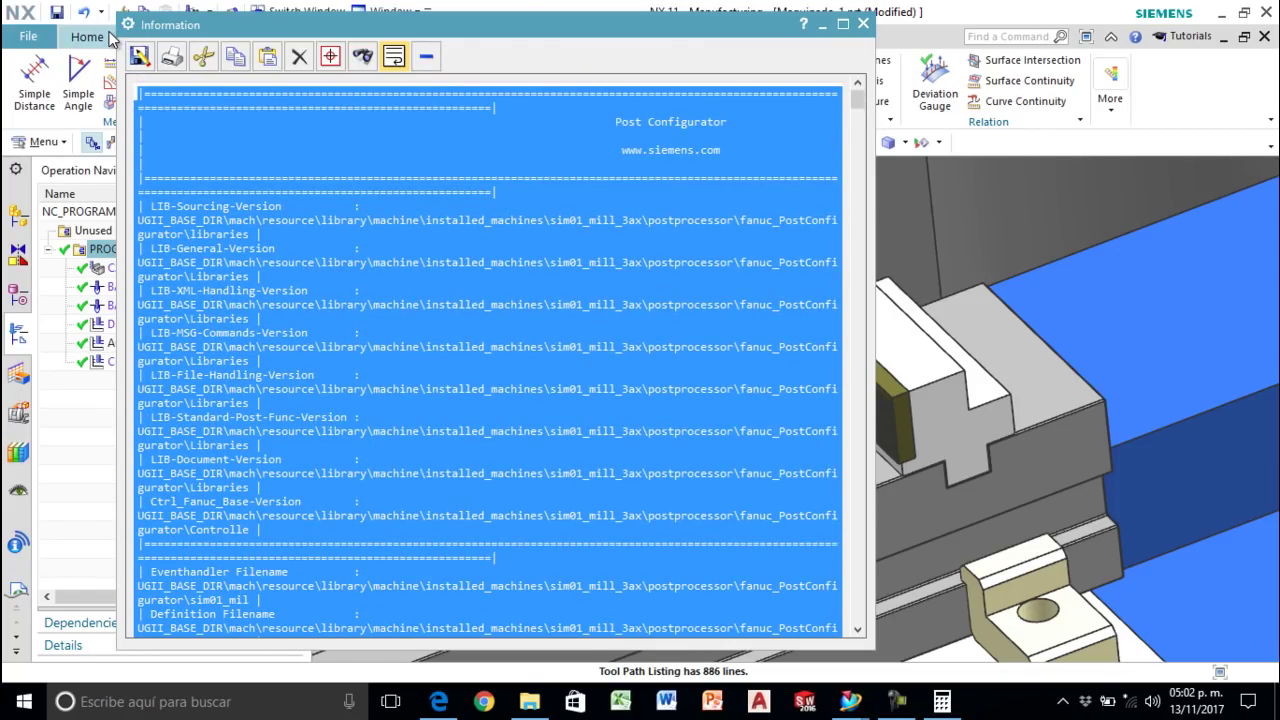
pyautogui.press('Delete')
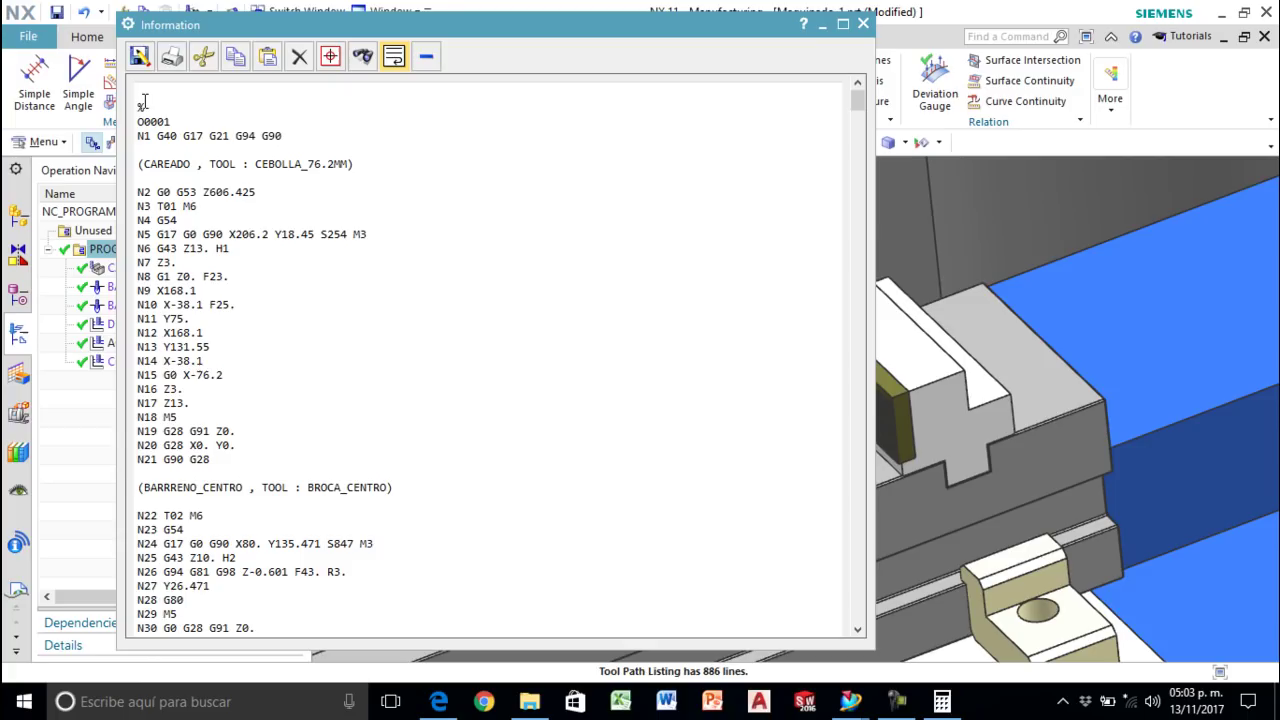
pyautogui.press('Delete')
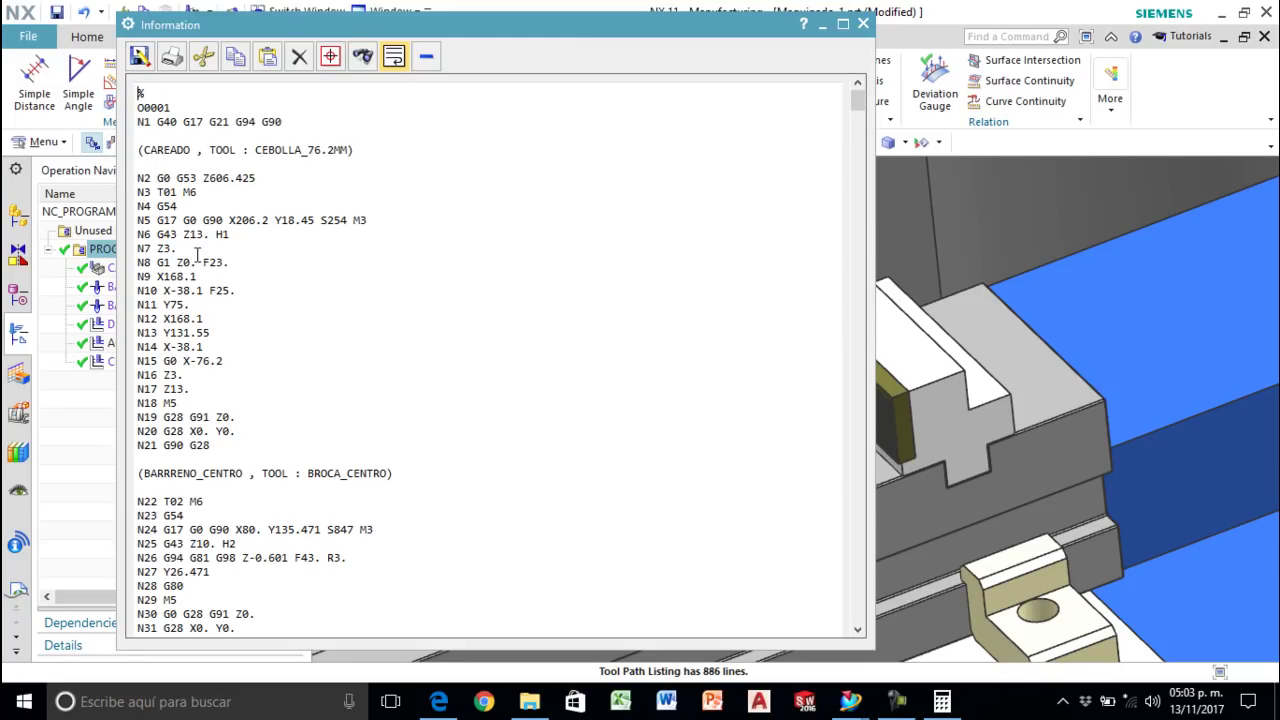
# Step: Save the trimmed NC listing as an HTML document named Maquinado_pieza1 in the desktop's Ensamble proyecto folder, and close the listing
pyautogui.click(139, 56)
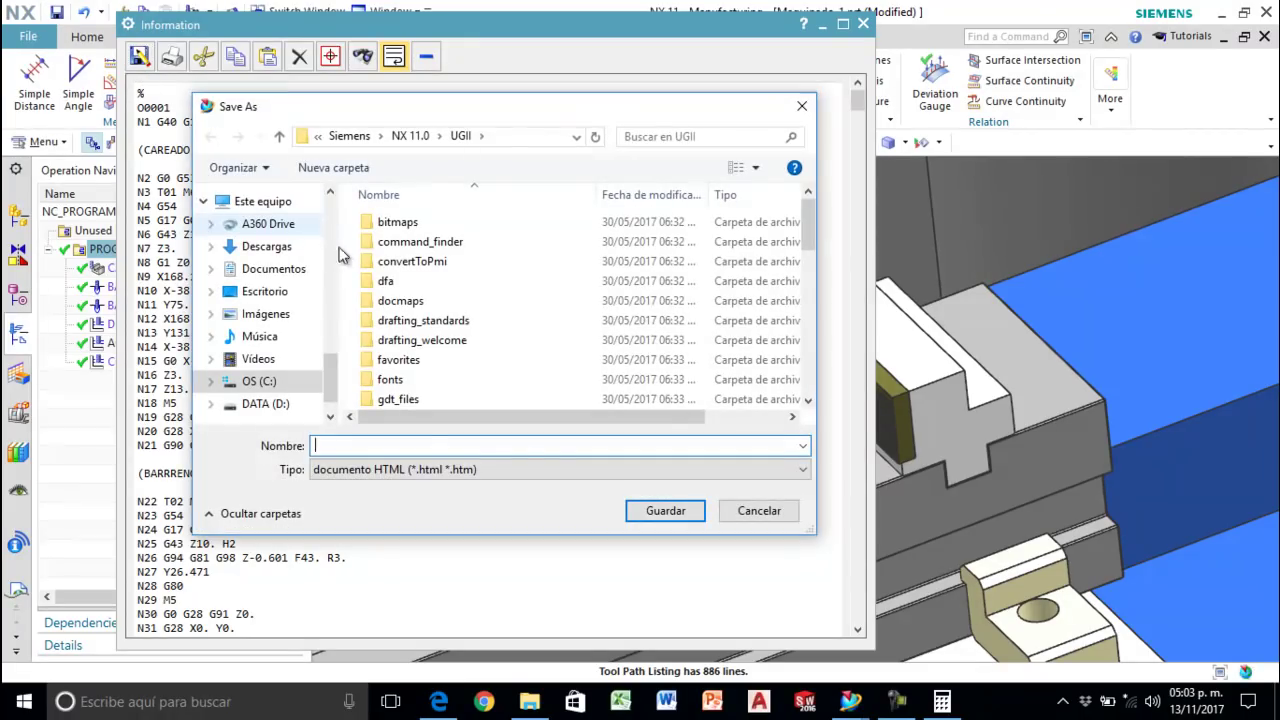
pyautogui.scroll(3, 250, 330)
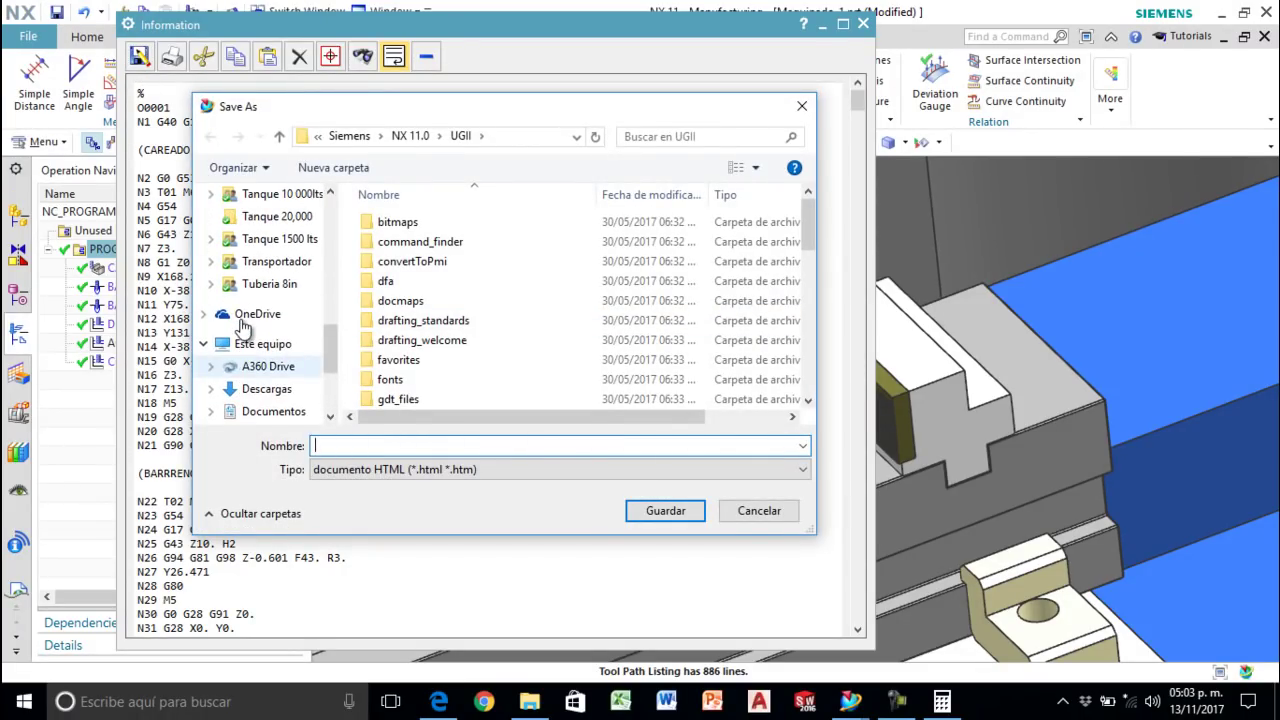
pyautogui.scroll(-1, 258, 362)
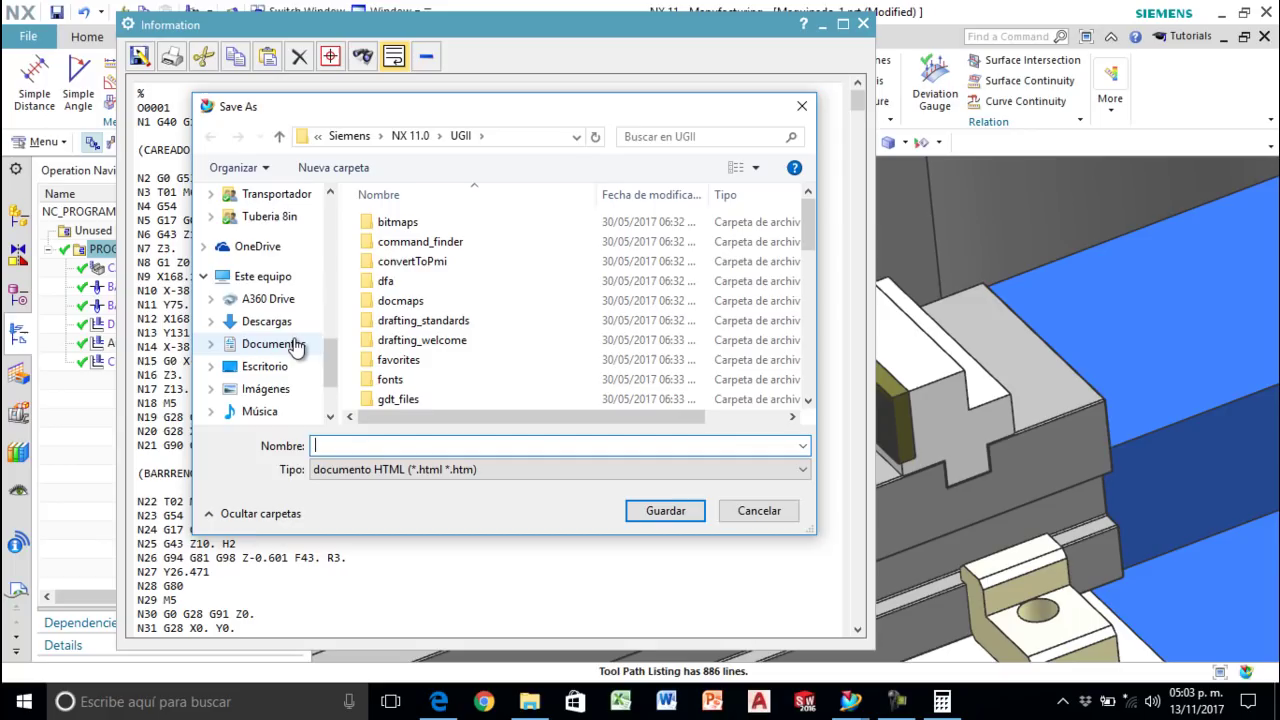
pyautogui.click(272, 366)
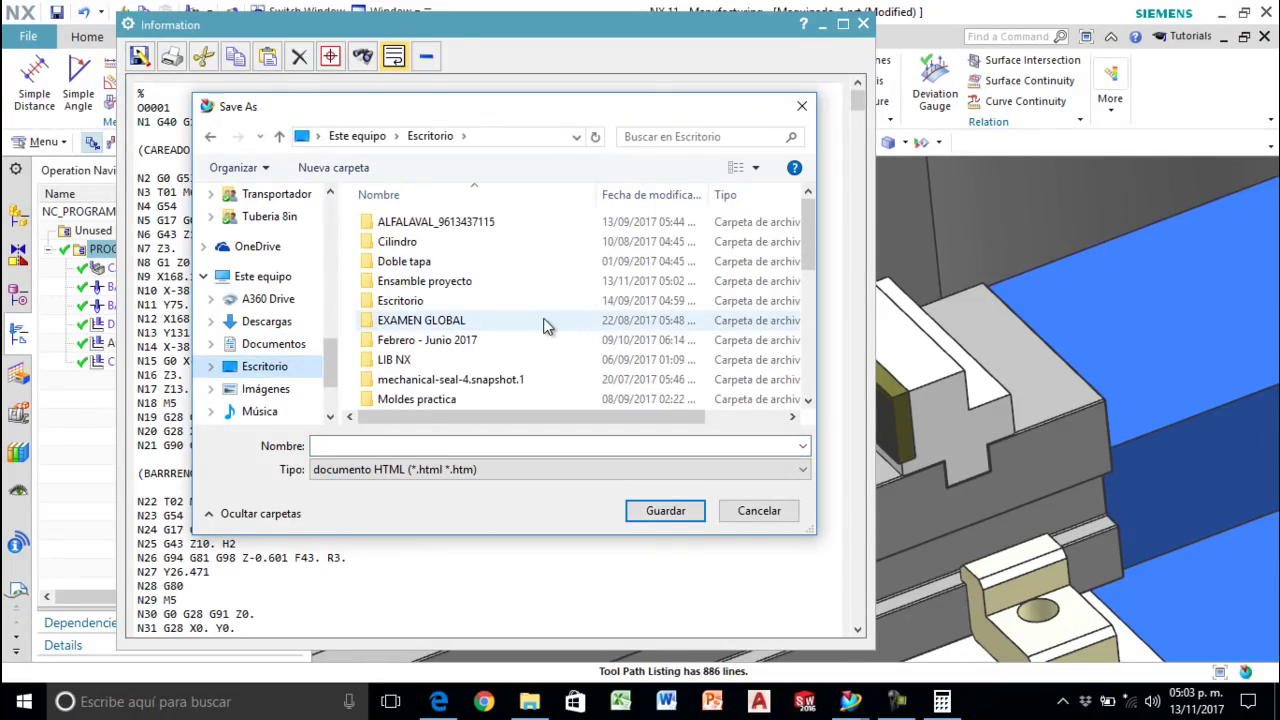
pyautogui.scroll(-1, 548, 325)
pyautogui.doubleClick(424, 241)
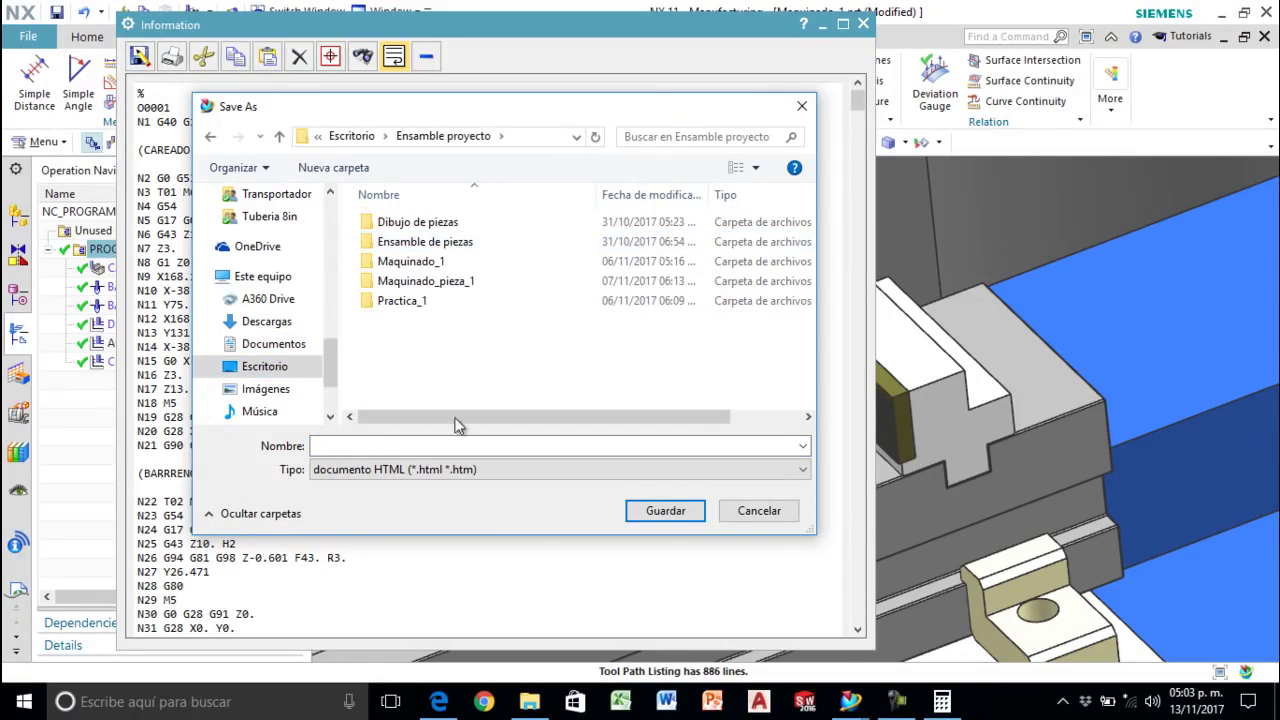
pyautogui.click(406, 444)
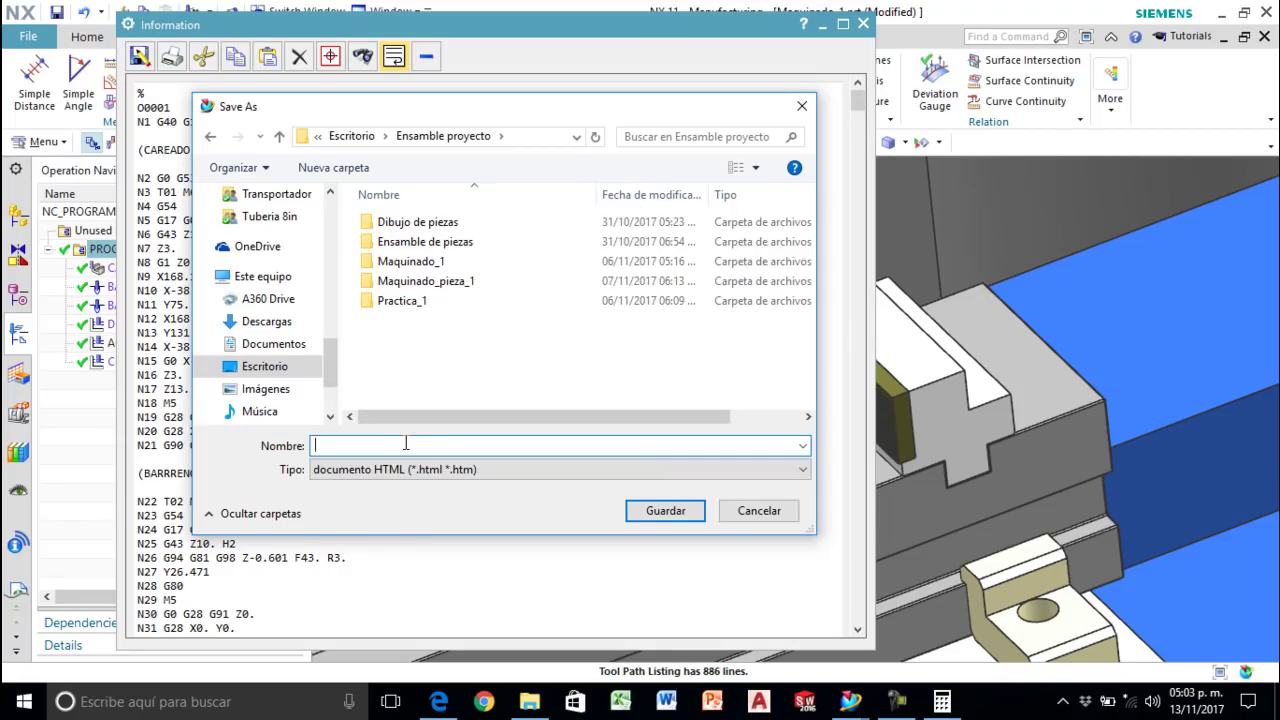
pyautogui.write('Maquinado_')
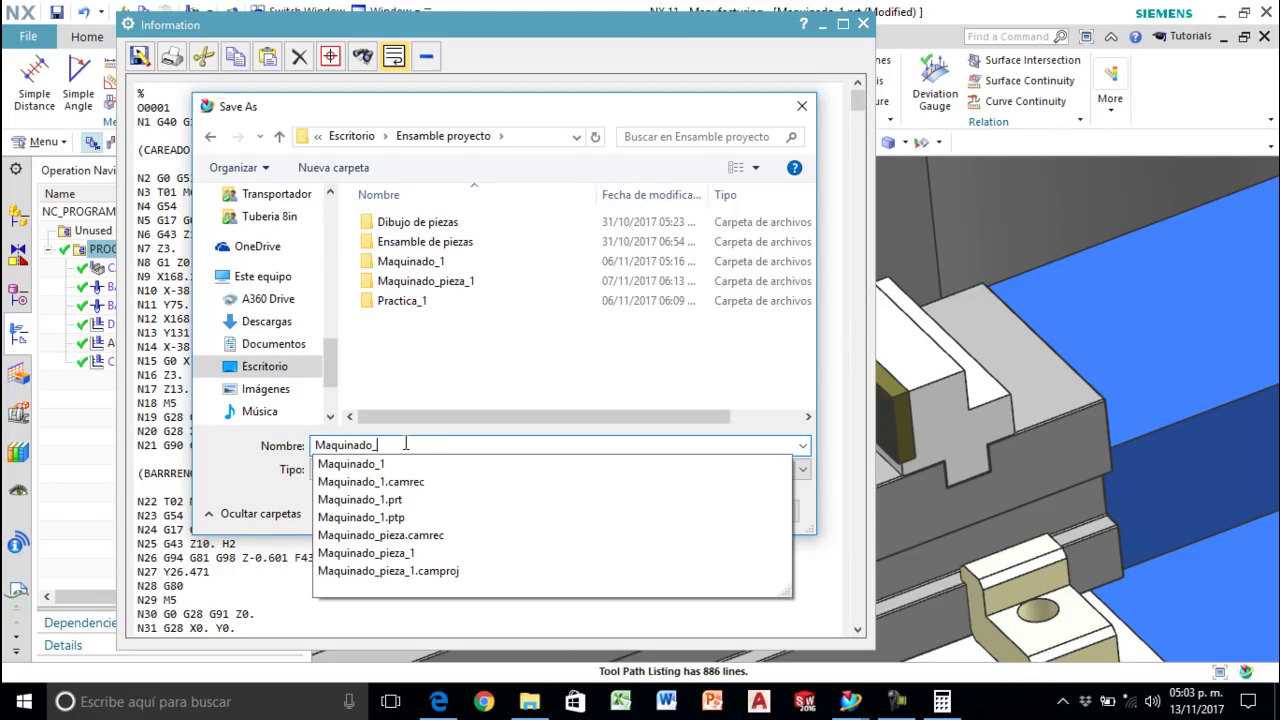
pyautogui.write('pieza1')
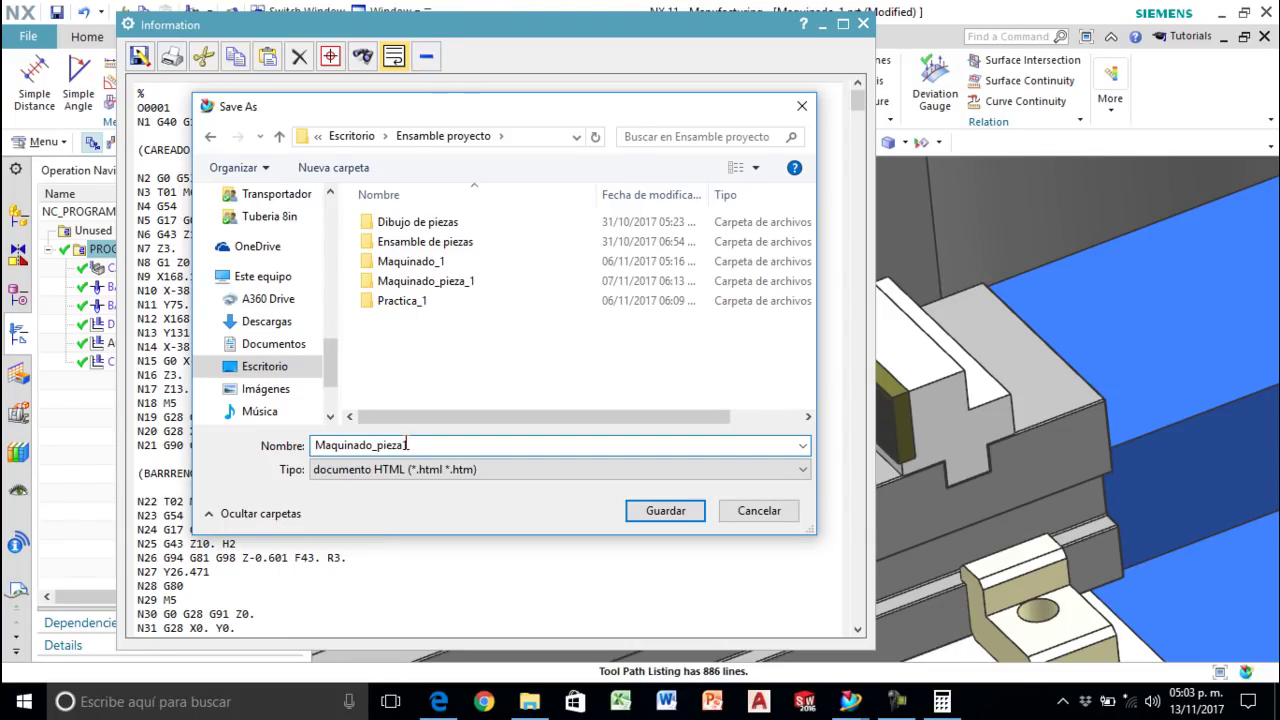
pyautogui.click(668, 512)
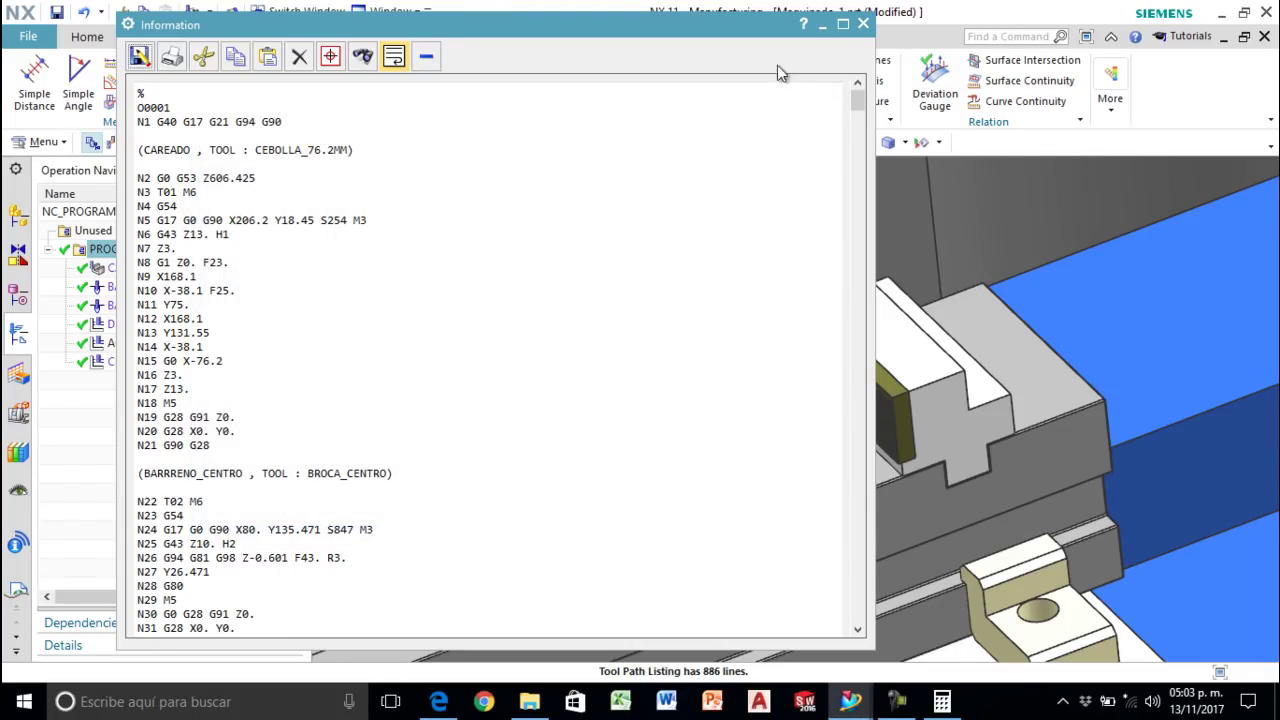
pyautogui.click(863, 23)
# Step: Bring the whole milling machine into view and start the machine simulation for the PROGRAM group's tool paths
pyautogui.scroll(-3, 813, 265)
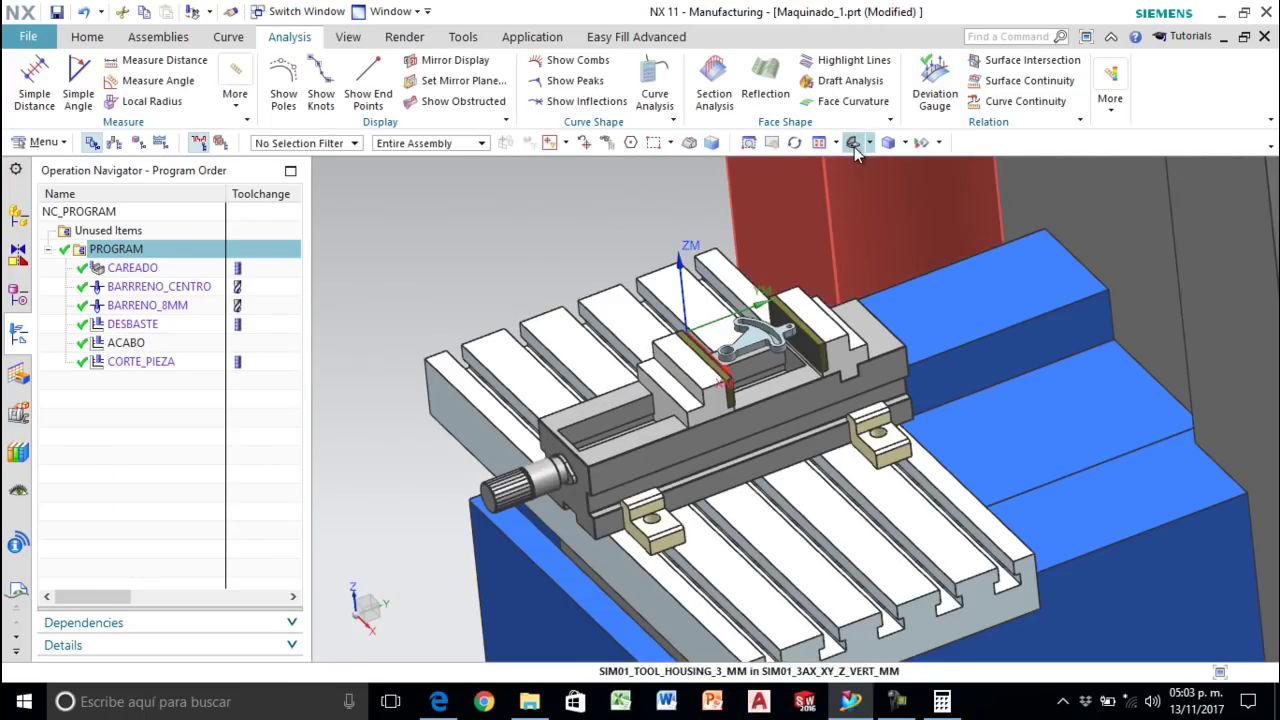
pyautogui.click(854, 143)
pyautogui.scroll(1, 734, 557)
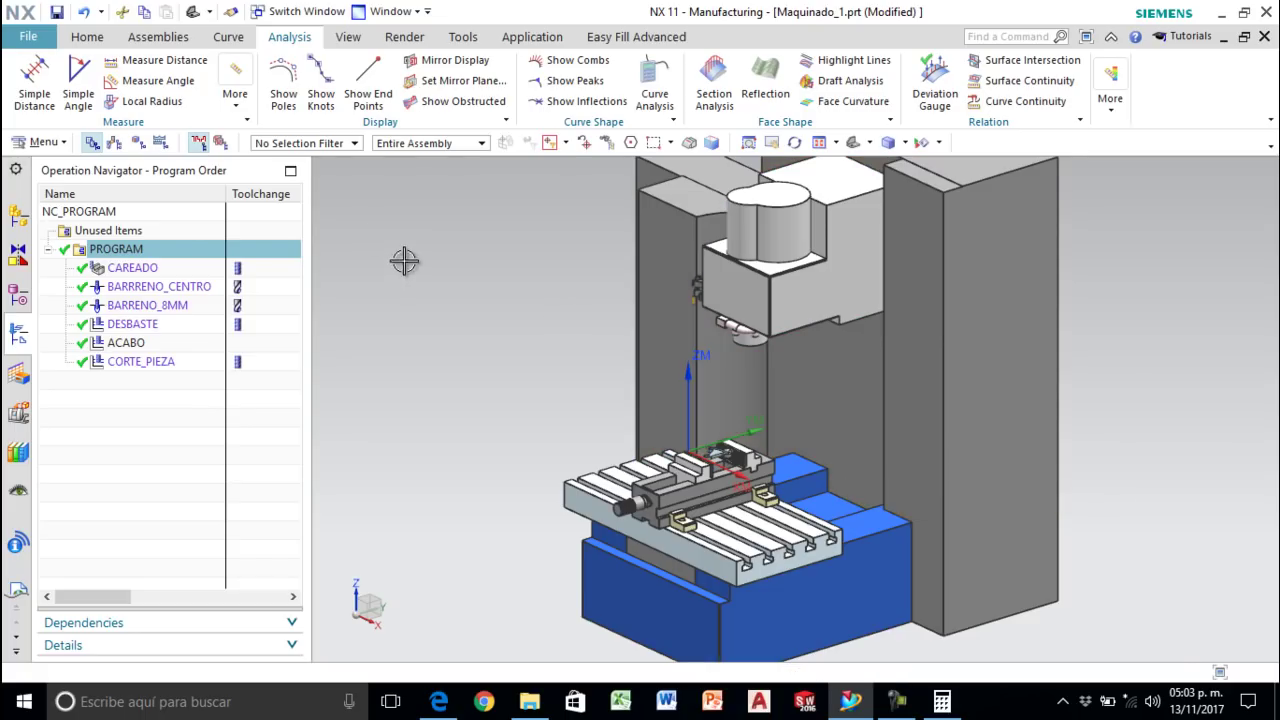
pyautogui.rightClick(127, 252)
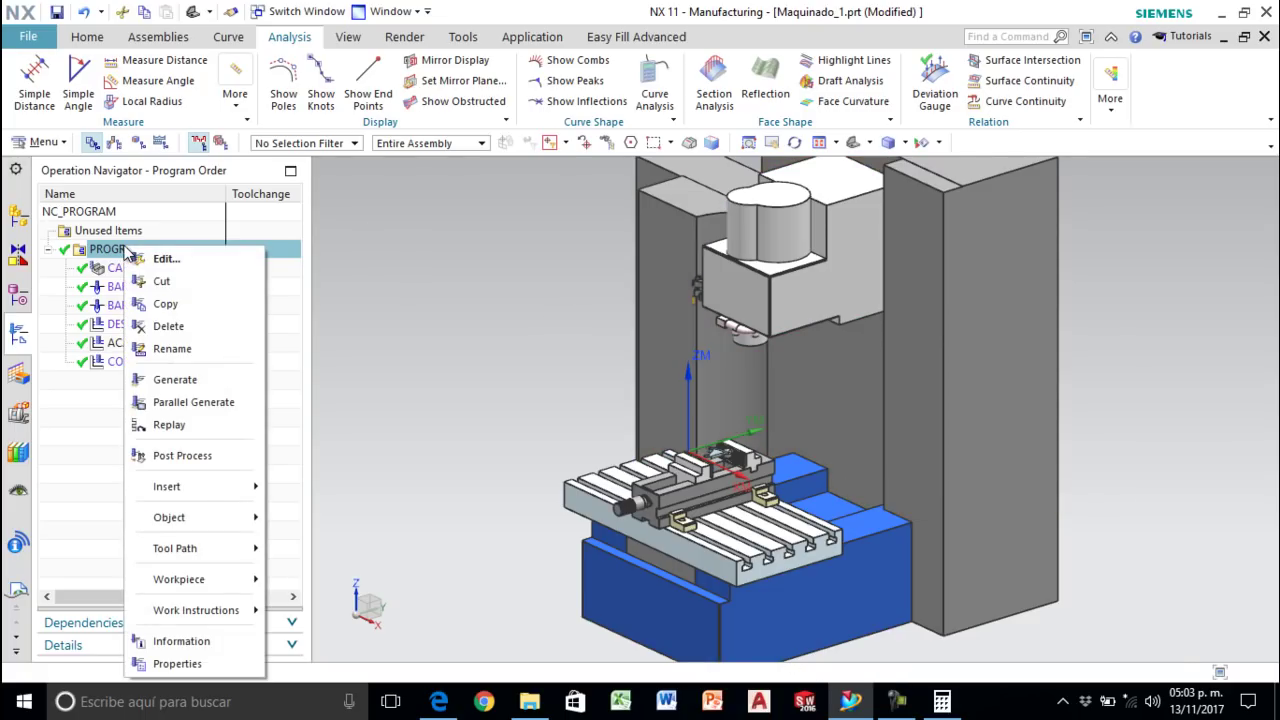
pyautogui.moveTo(166, 528)
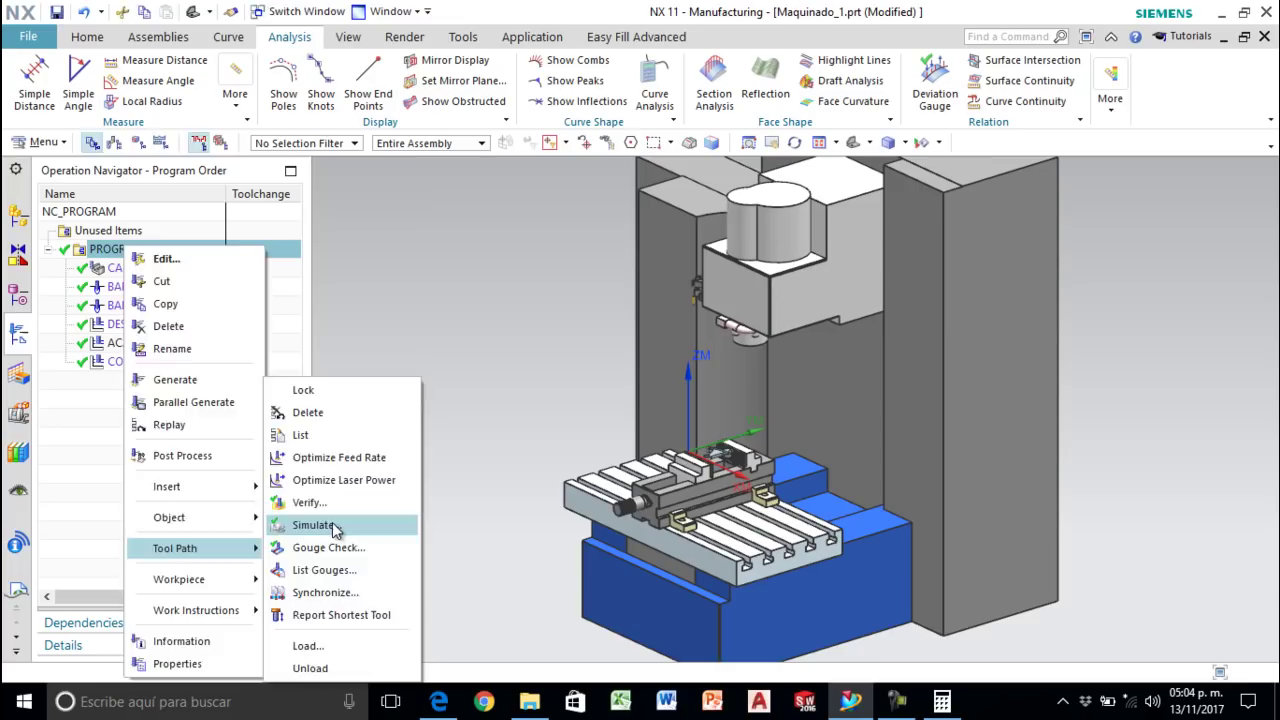
pyautogui.click(335, 527)
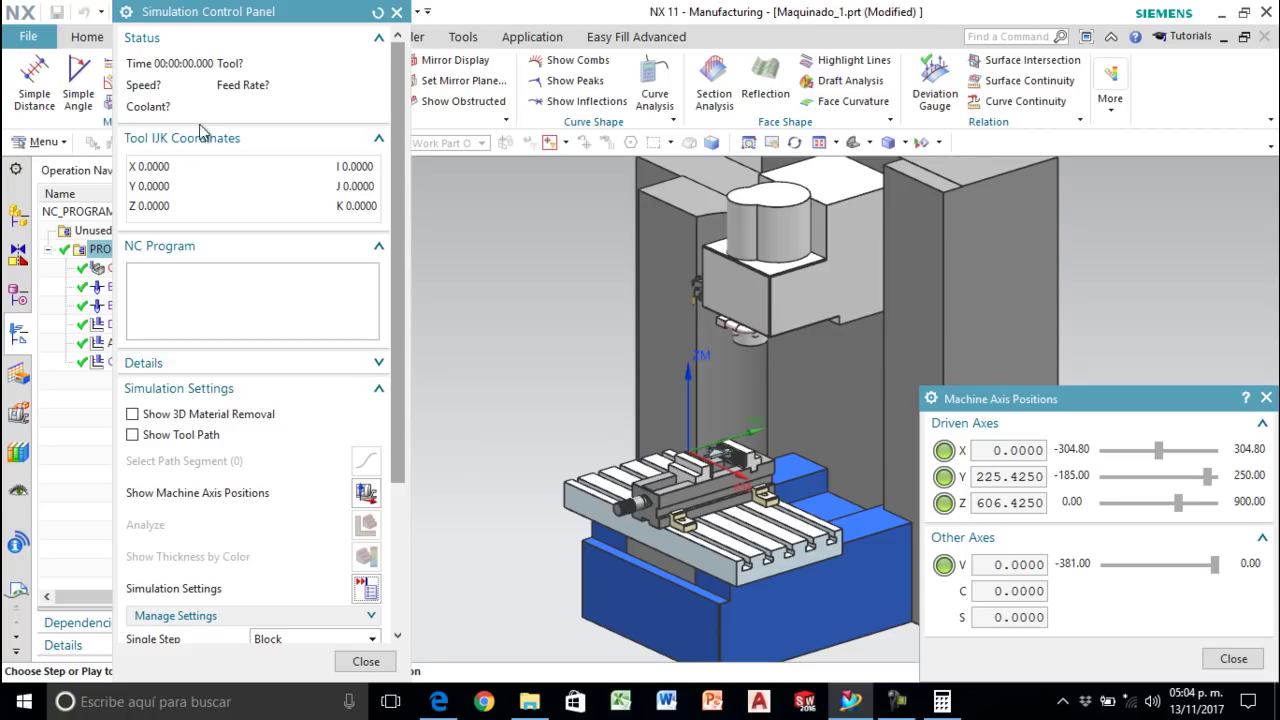
# Step: Set the simulation to show 3D material removal and leave the tool path display switched off
pyautogui.click(132, 414)
pyautogui.click(132, 435)
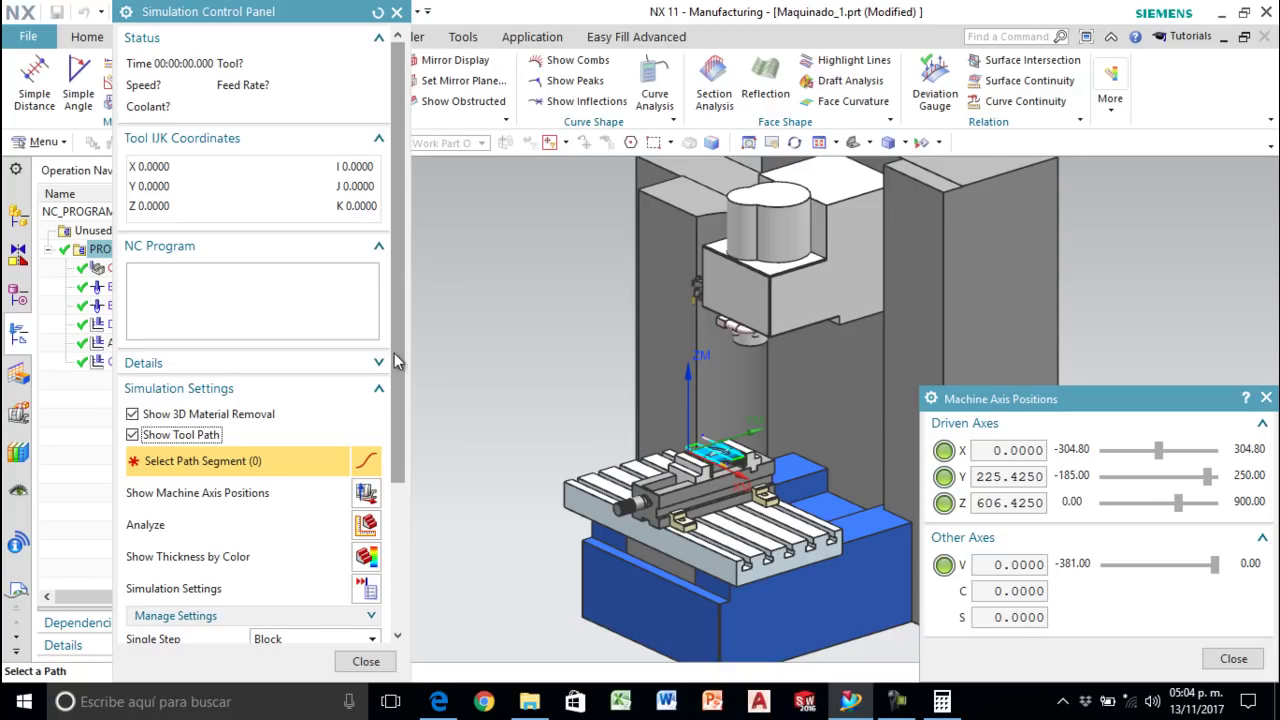
pyautogui.moveTo(398, 362); pyautogui.dragTo(398, 502)
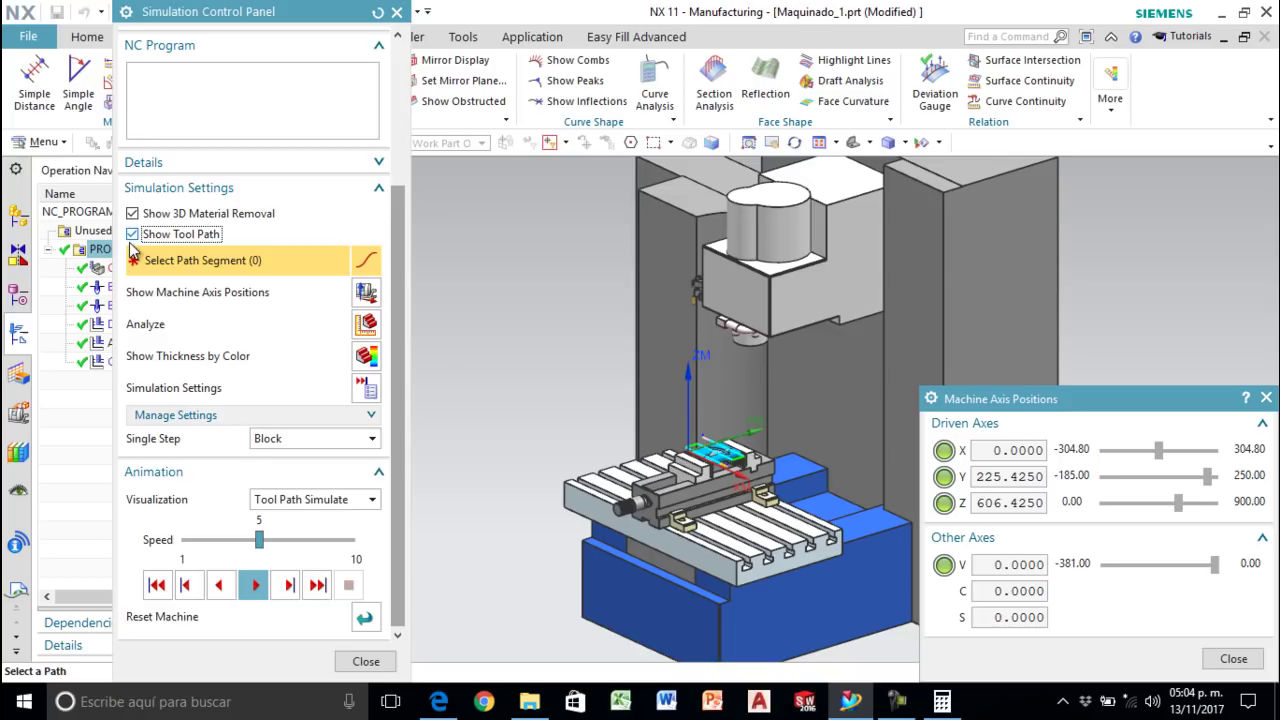
pyautogui.click(132, 234)
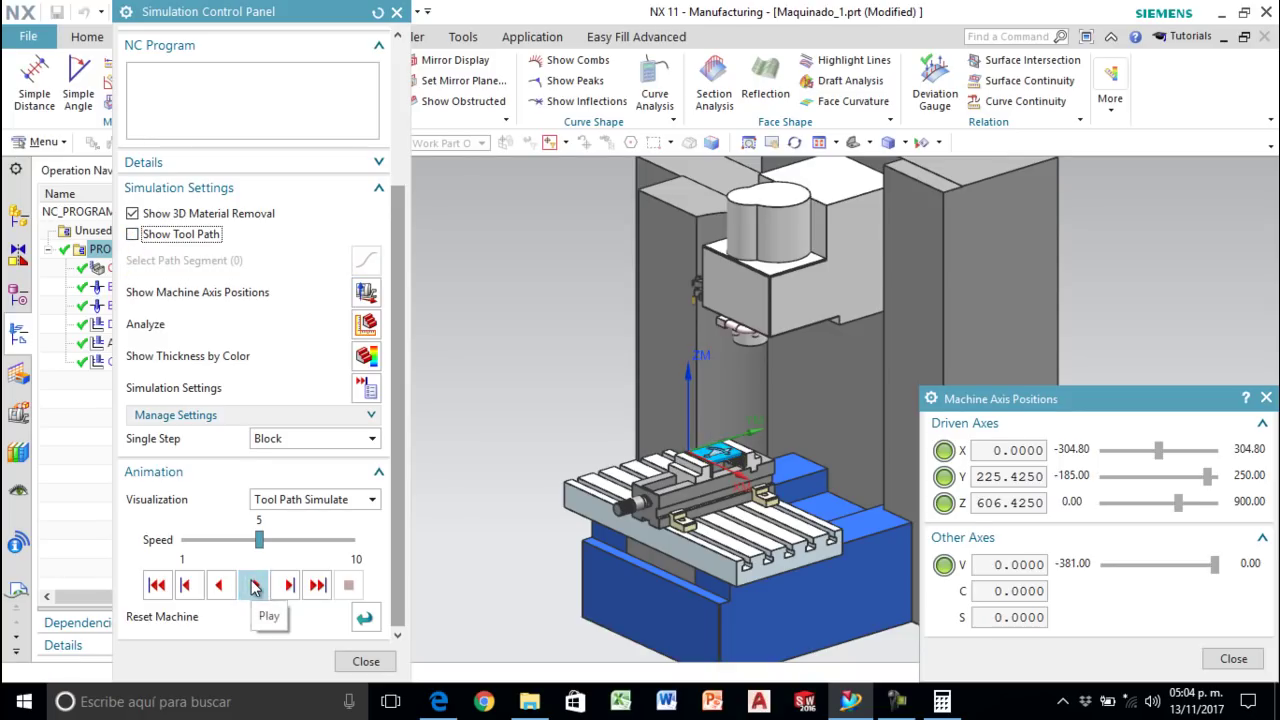
# Step: Play the machine simulation with the speed raised to 10, and stop and close it partway through the tool paths
pyautogui.click(254, 587)
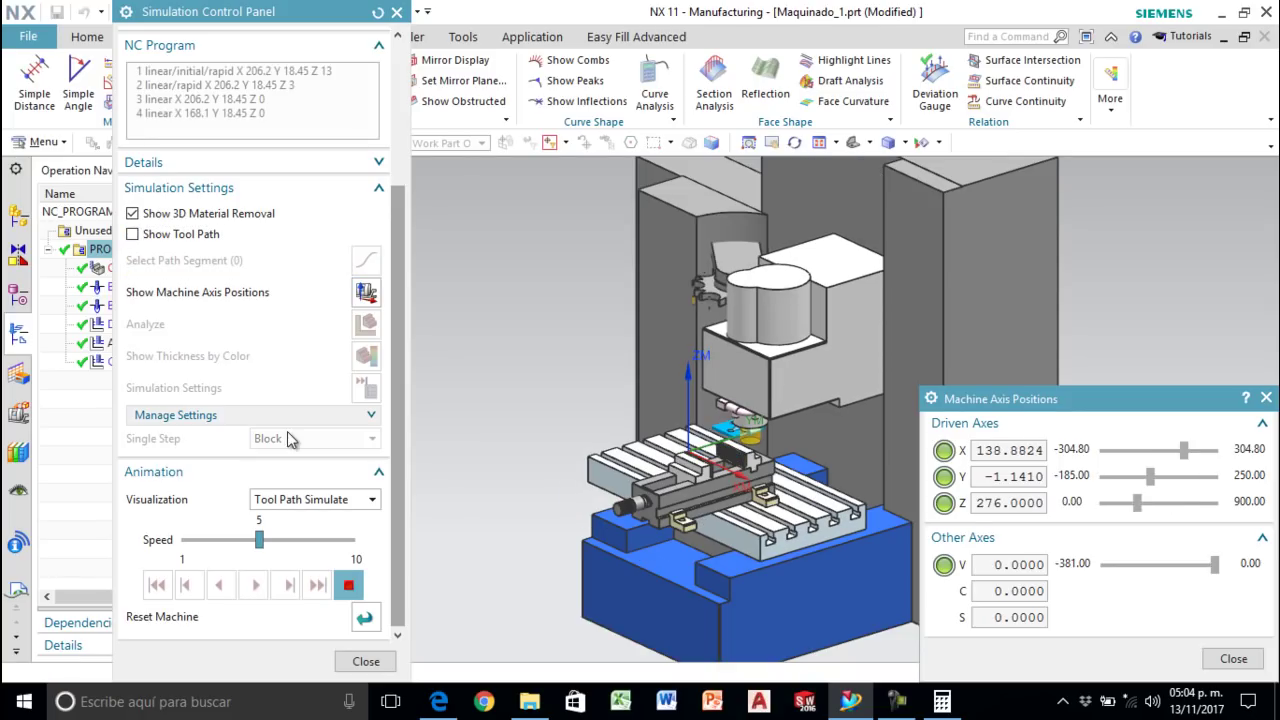
pyautogui.moveTo(259, 540); pyautogui.dragTo(355, 546)
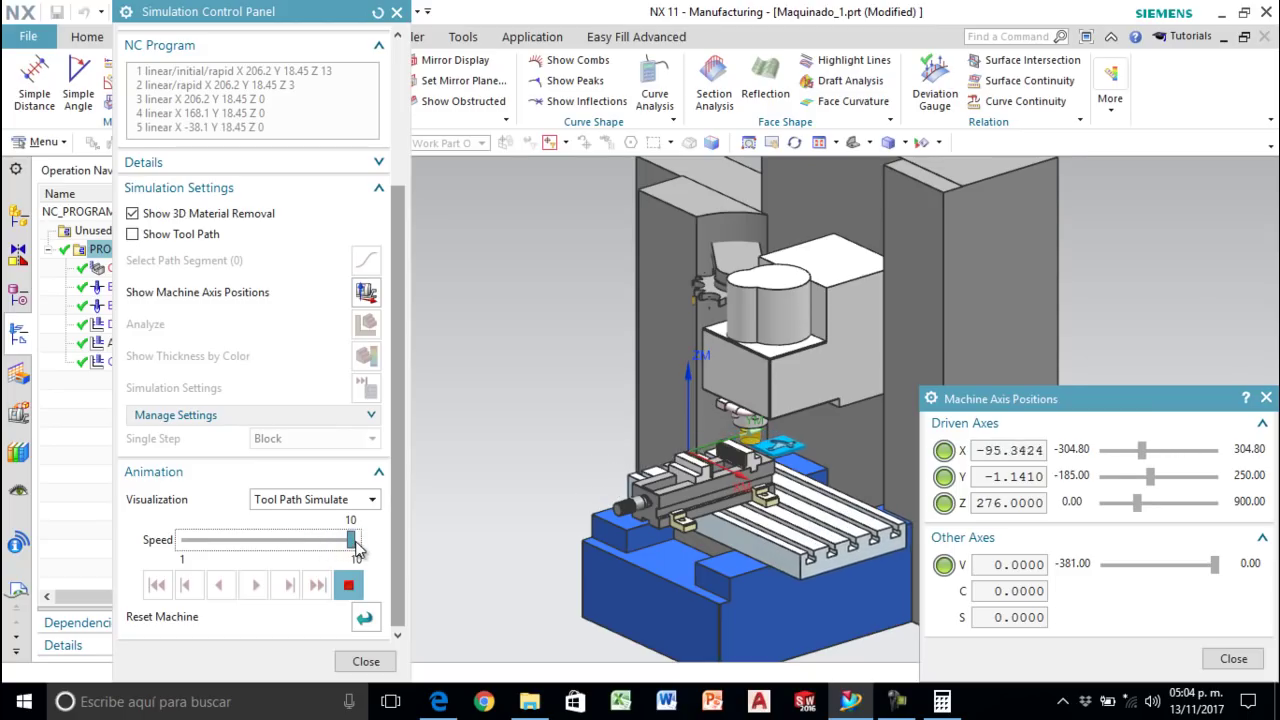
pyautogui.scroll(-2, 600, 380)
pyautogui.scroll(2, 765, 355)
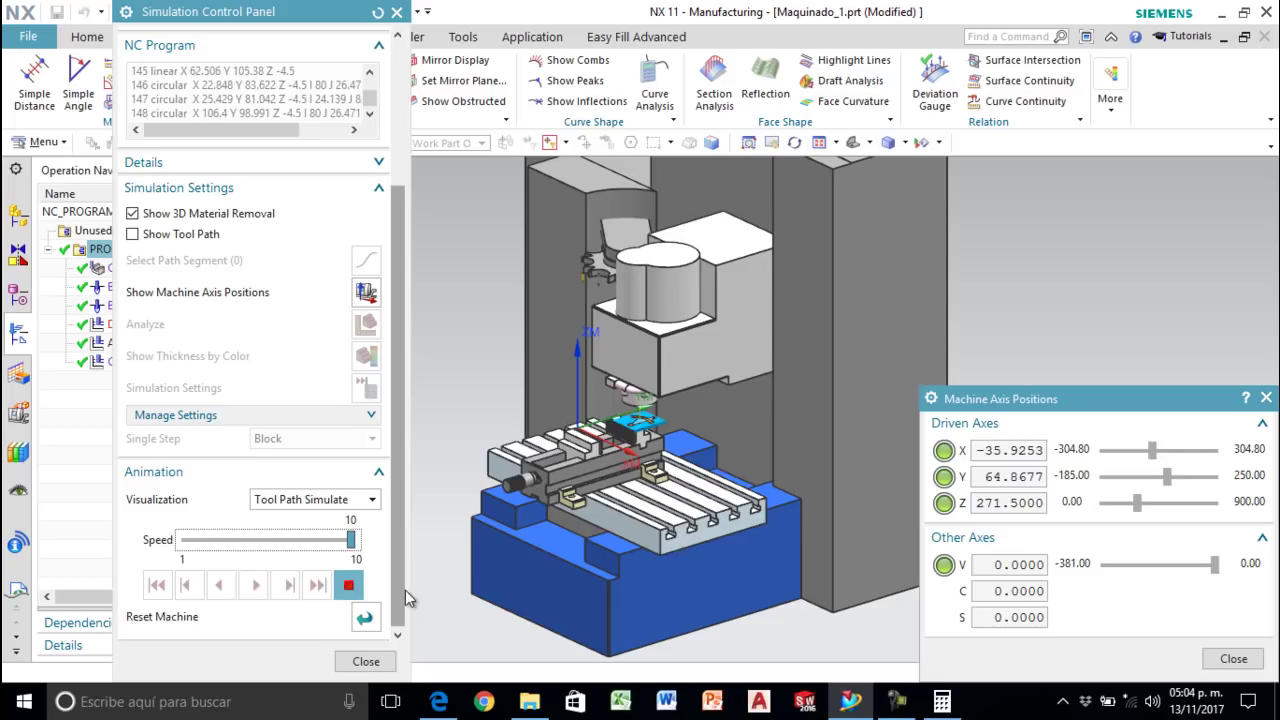
pyautogui.click(349, 586)
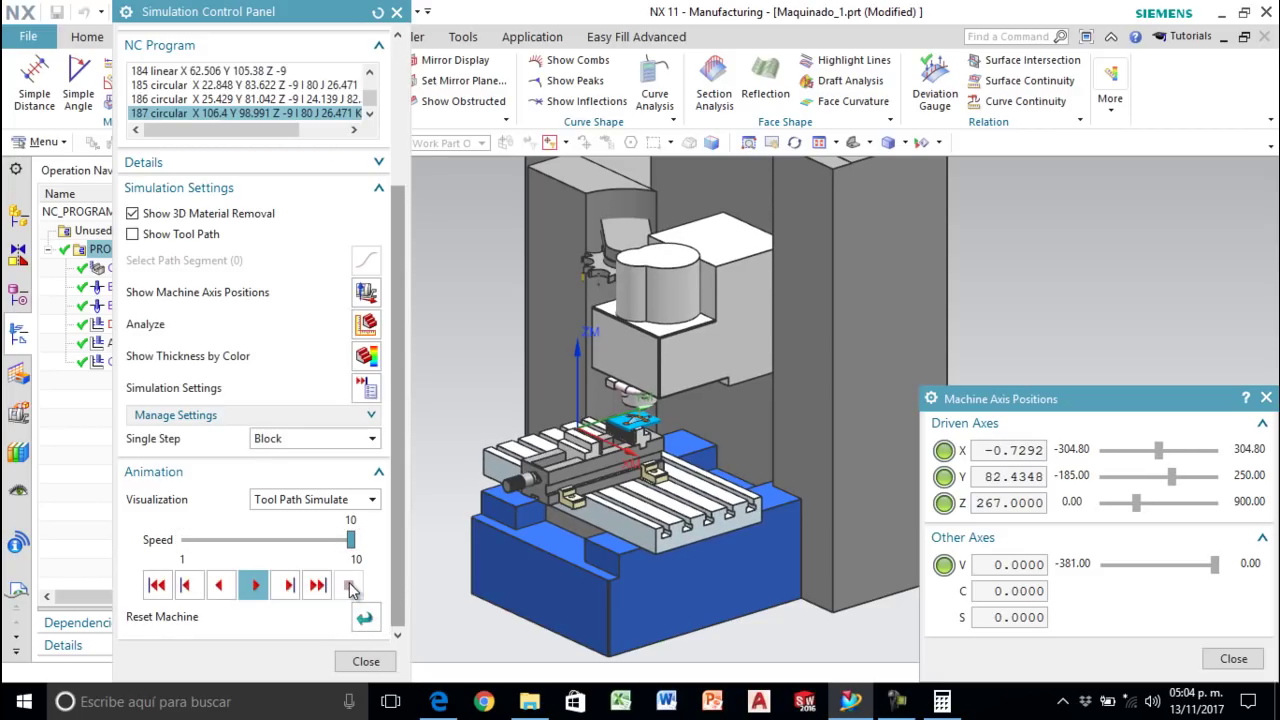
pyautogui.click(366, 661)
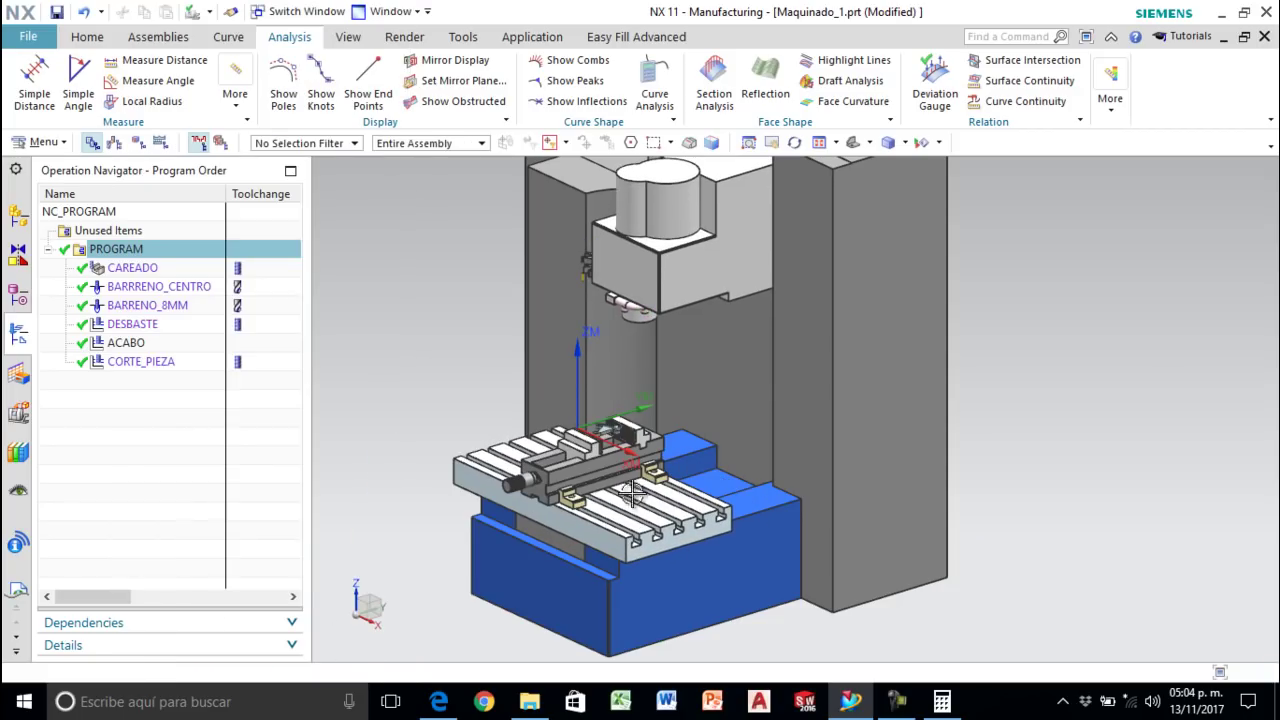
# Step: Expand the machine's component tree through Y_BASE, Y_SLIDE and X_SLIDE to the components under SETUP
pyautogui.scroll(3, 749, 472)
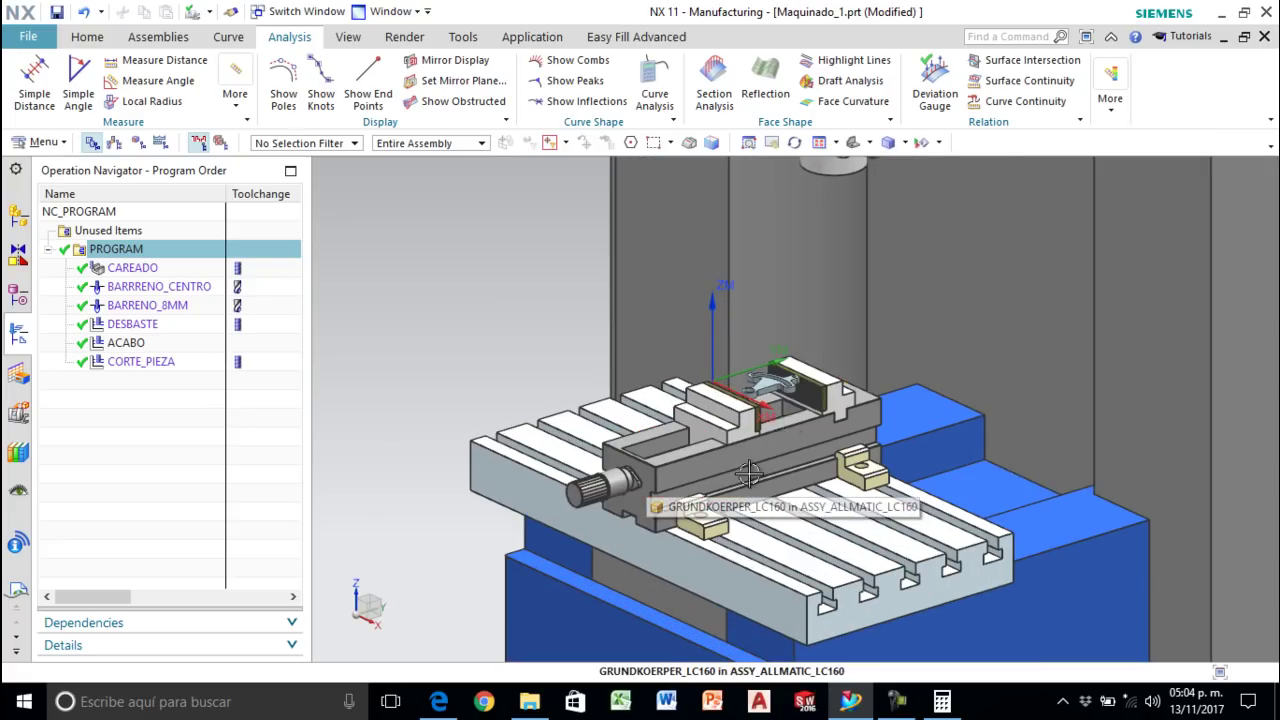
pyautogui.click(798, 456)
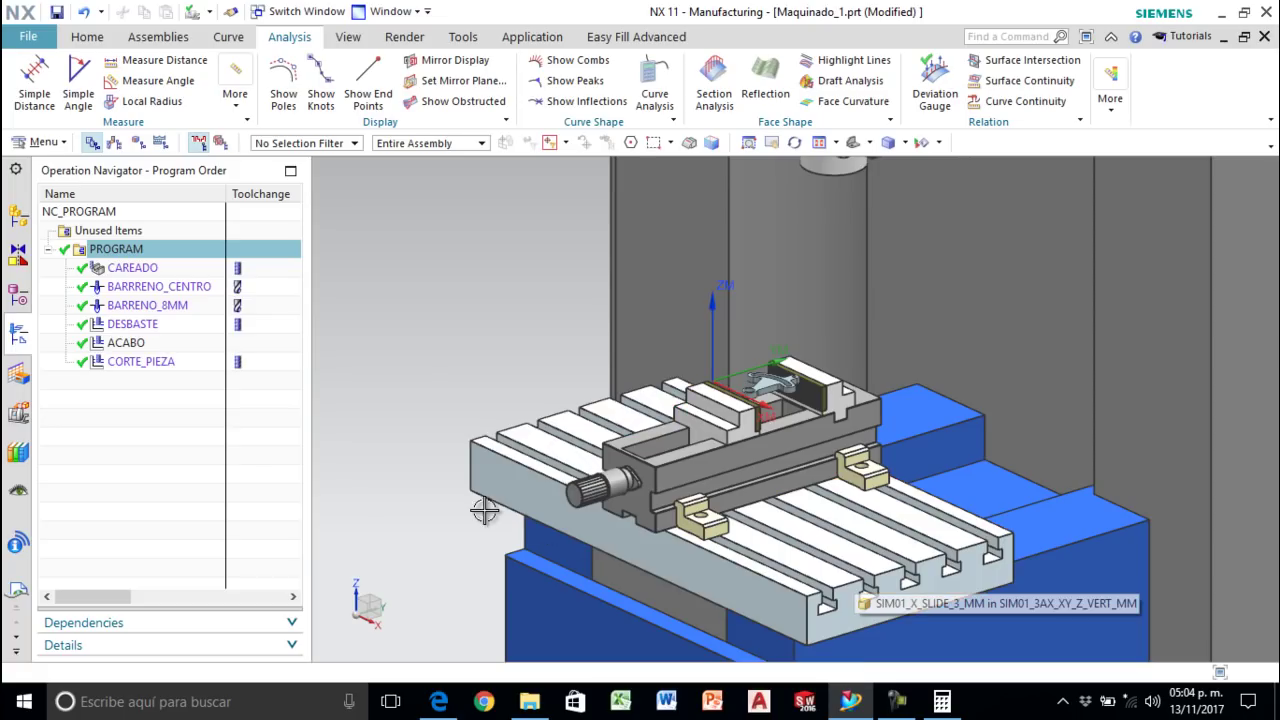
pyautogui.click(18, 416)
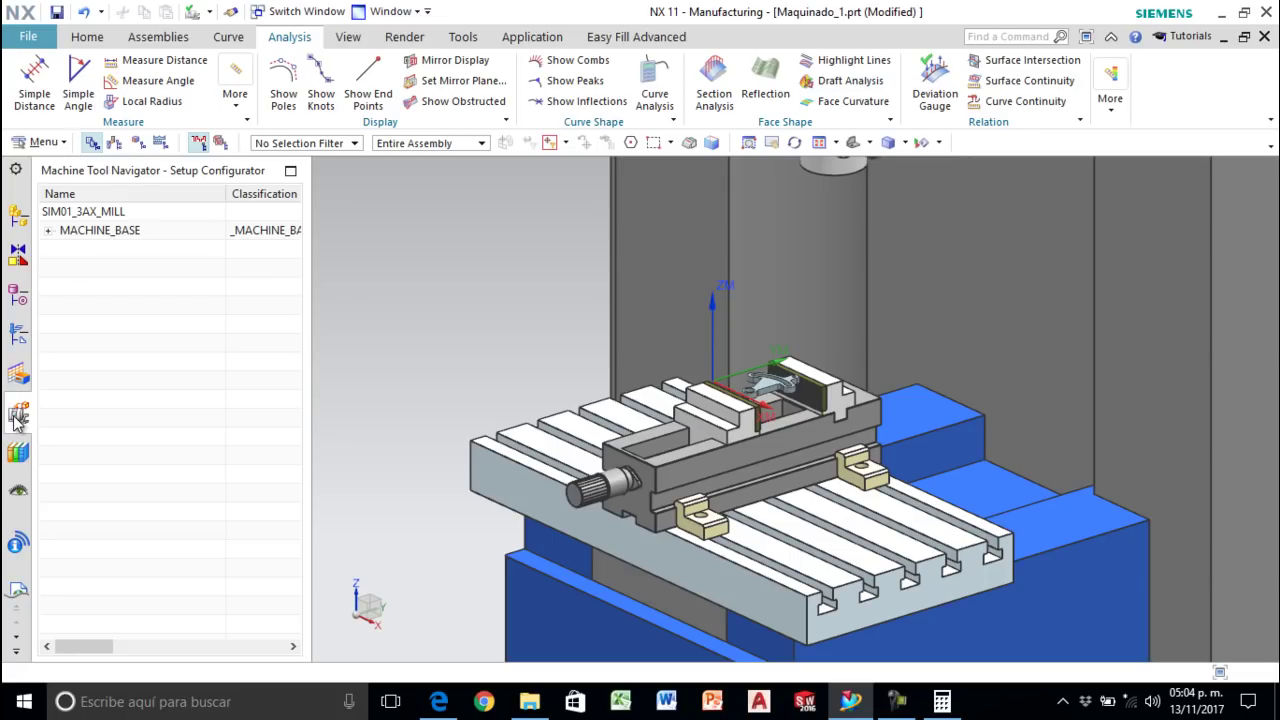
pyautogui.click(48, 231)
pyautogui.click(66, 288)
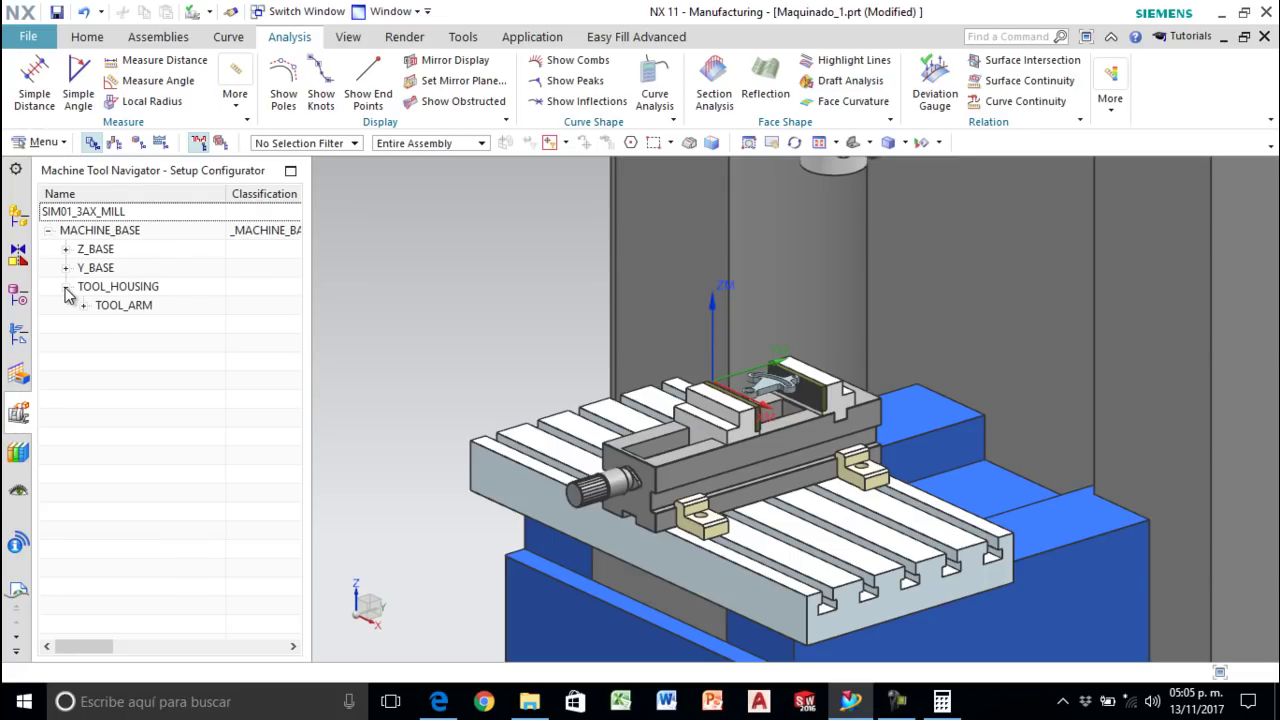
pyautogui.click(66, 268)
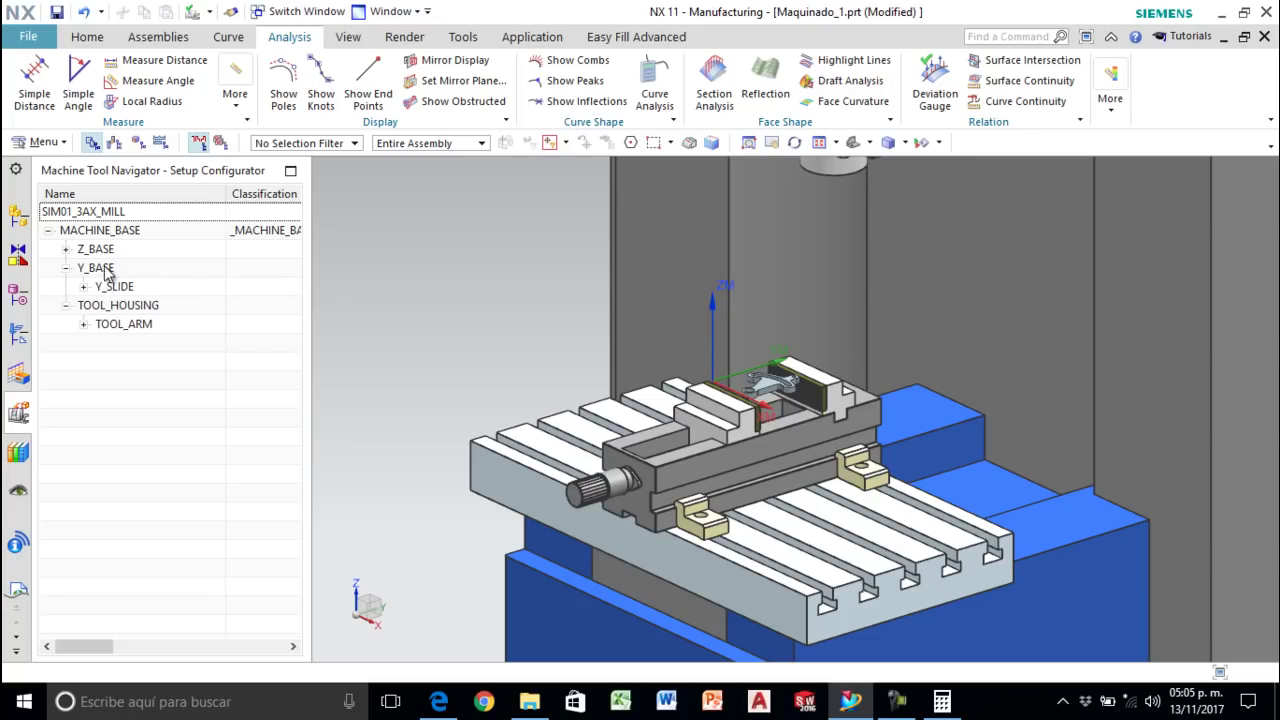
pyautogui.click(84, 287)
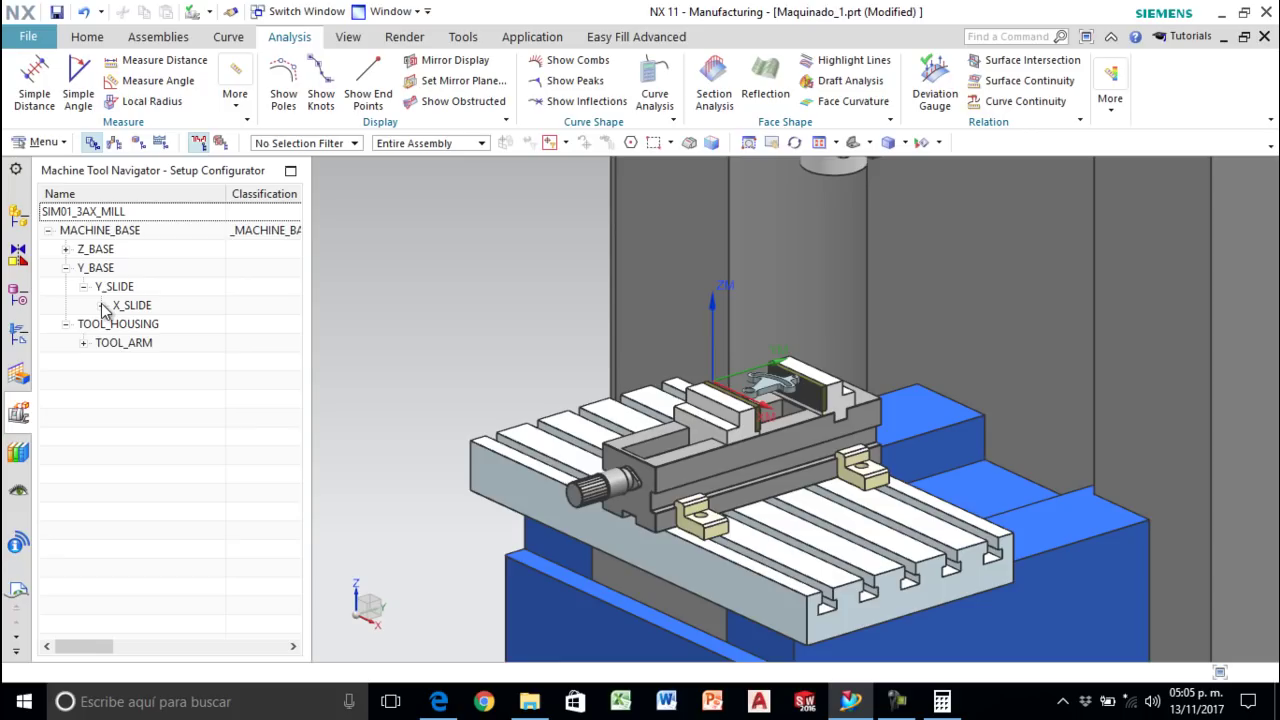
pyautogui.click(102, 306)
pyautogui.click(119, 325)
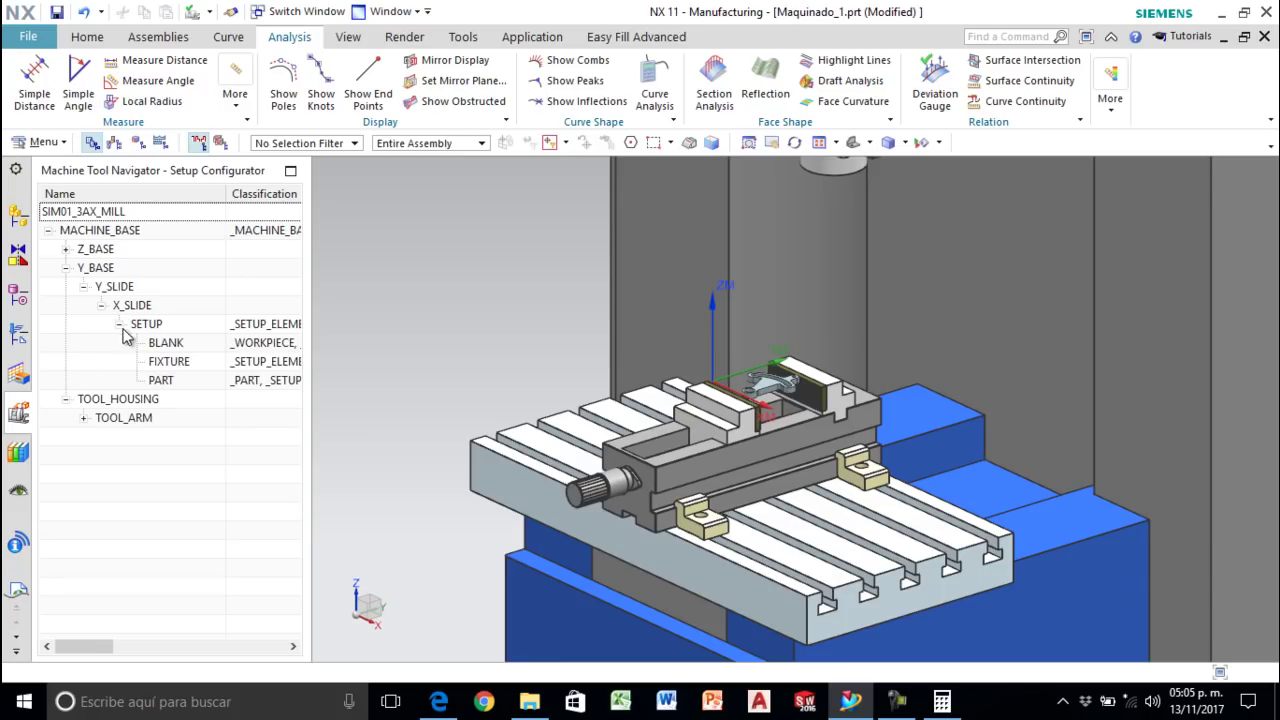
# Step: Edit the FIXTURE machine component and select the vise body, both jaws, their jaw plates and the first hold-down clamp as its geometry
pyautogui.doubleClick(186, 366)
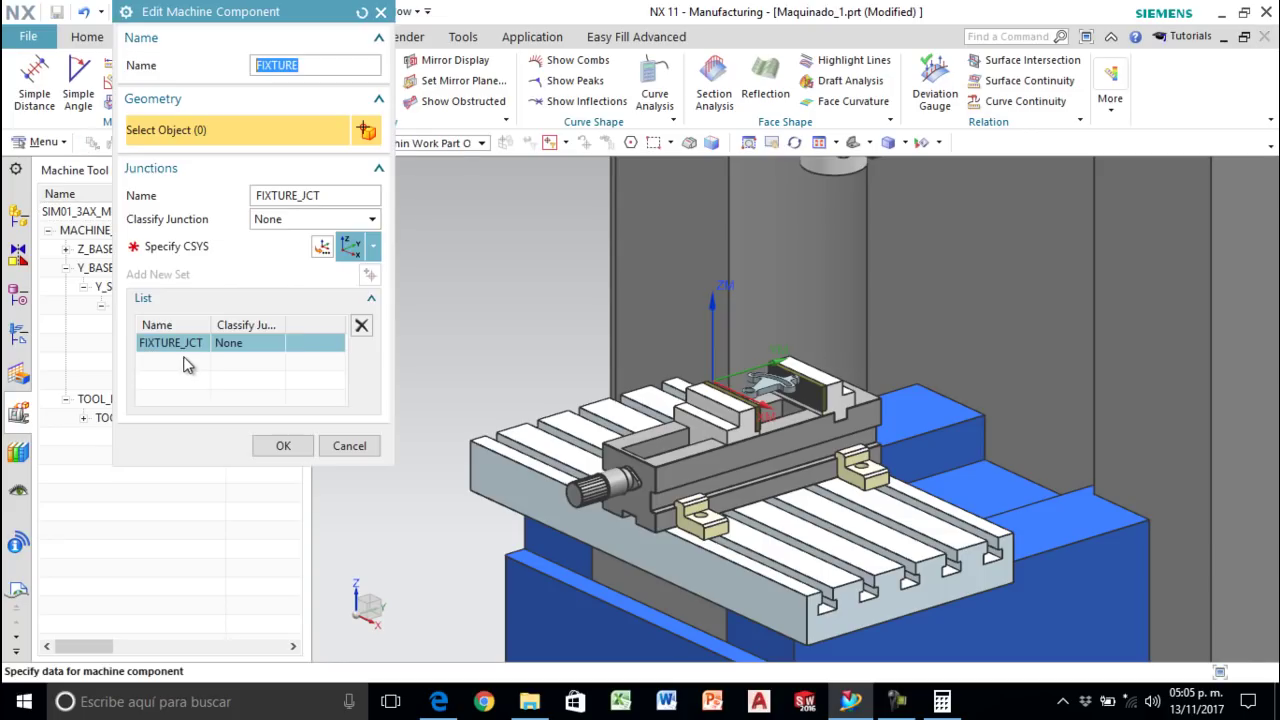
pyautogui.scroll(2, 831, 441)
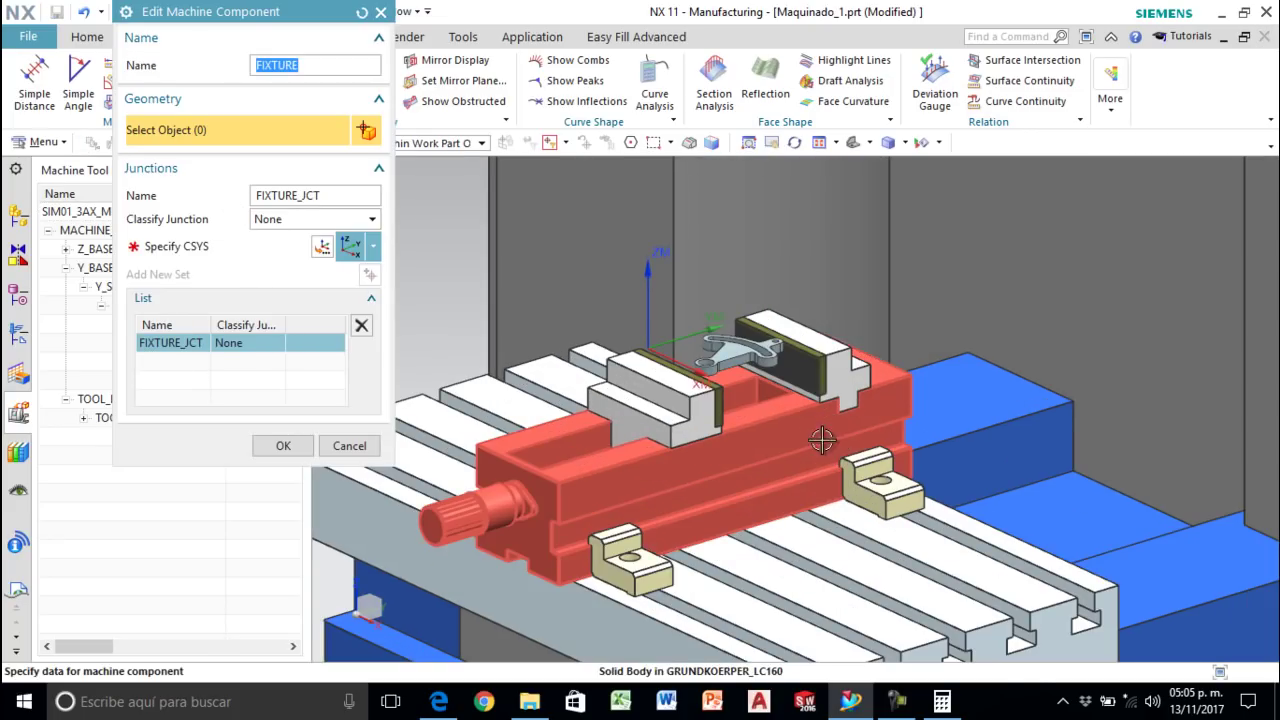
pyautogui.click(766, 441)
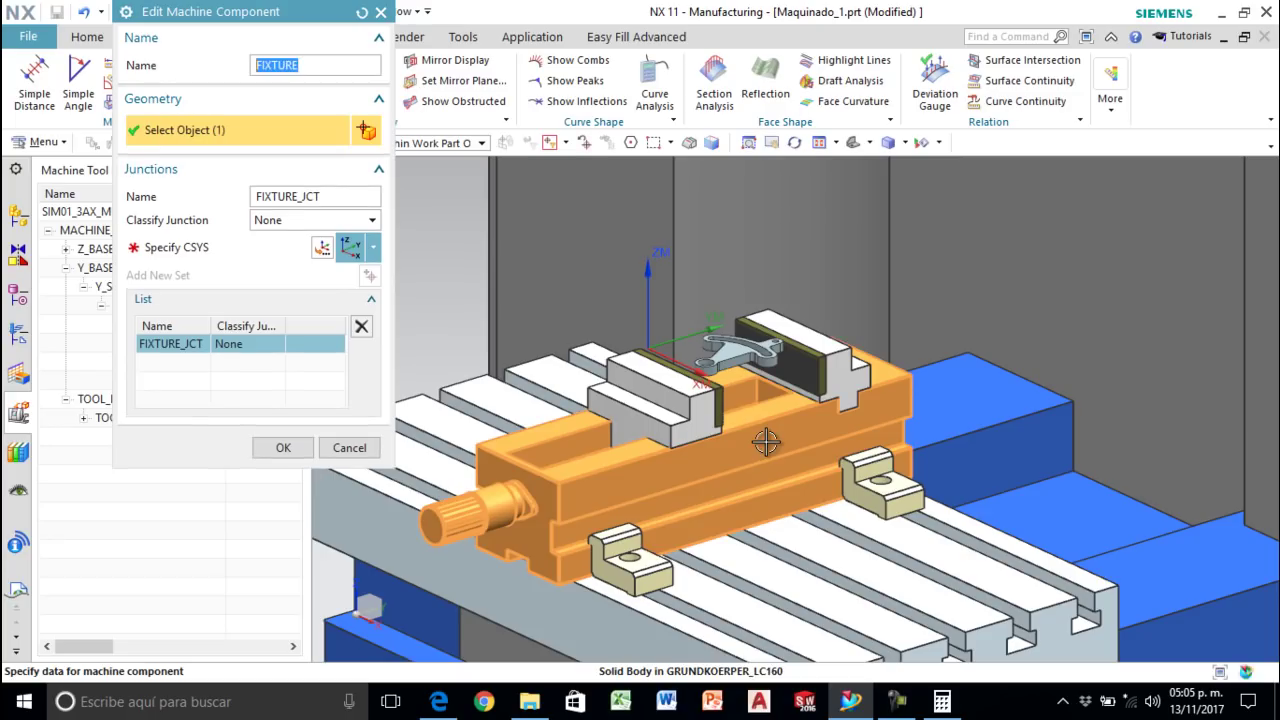
pyautogui.click(704, 426)
pyautogui.scroll(2, 728, 402)
pyautogui.click(857, 350)
pyautogui.click(928, 357)
pyautogui.click(1006, 528)
pyautogui.click(1006, 528)
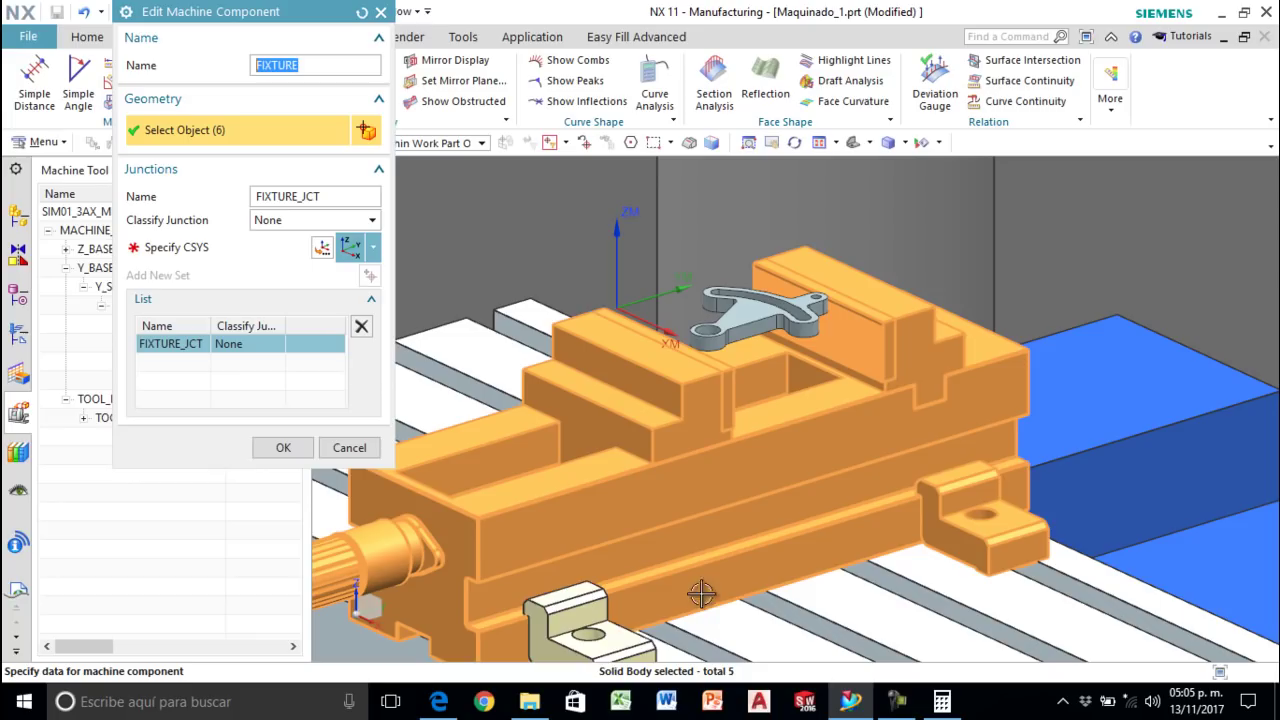
# Step: Add the three remaining hold-down clamps to the FIXTURE geometry, including those on the vise's far side, and accept the component
pyautogui.click(638, 630)
pyautogui.scroll(-3, 782, 544)
pyautogui.moveTo(782, 544); pyautogui.dragTo(943, 471, button='middle')
pyautogui.scroll(3, 945, 473)
pyautogui.click(945, 473)
pyautogui.scroll(-3, 945, 473)
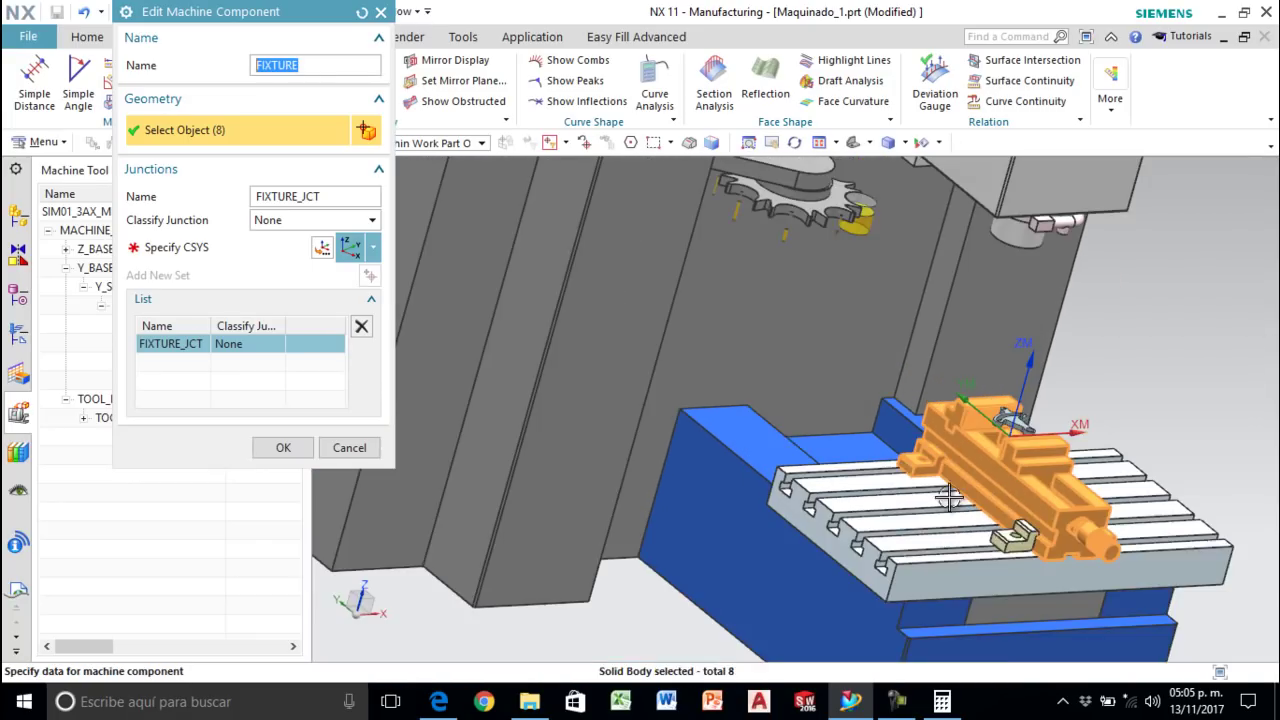
pyautogui.click(1022, 538)
pyautogui.moveTo(1022, 538); pyautogui.dragTo(900, 515, button='middle')
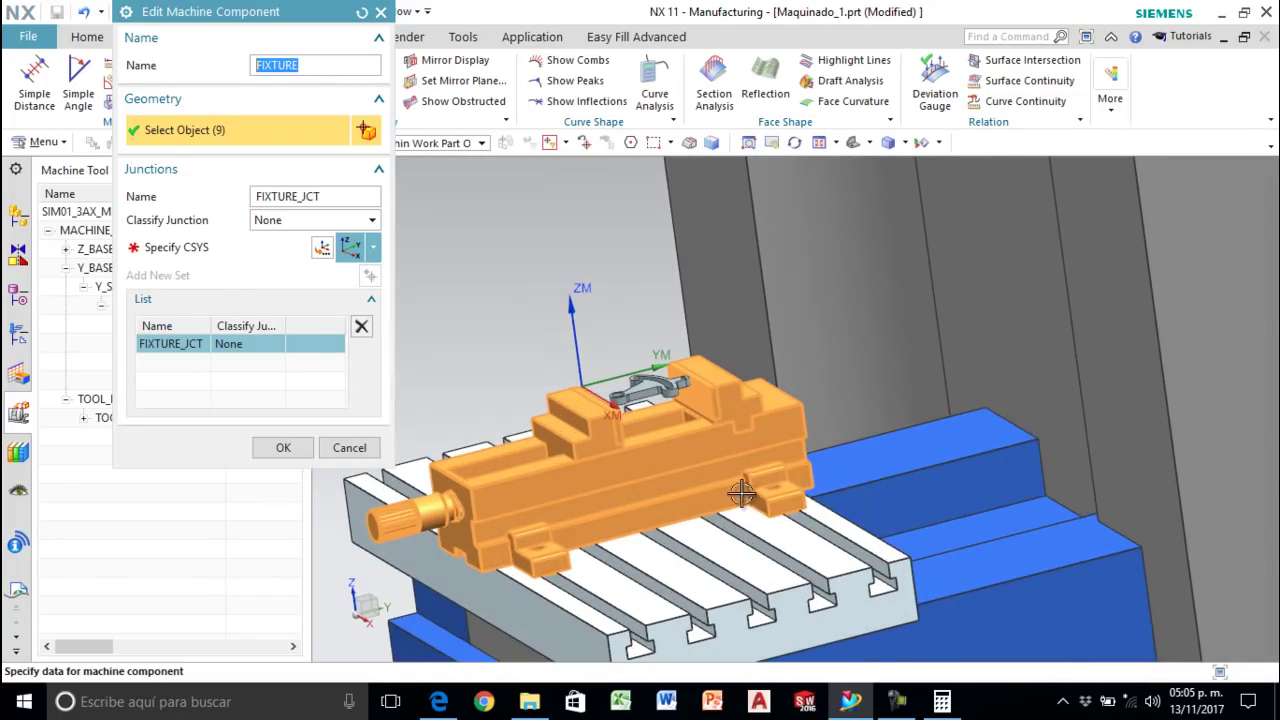
pyautogui.scroll(3, 484, 527)
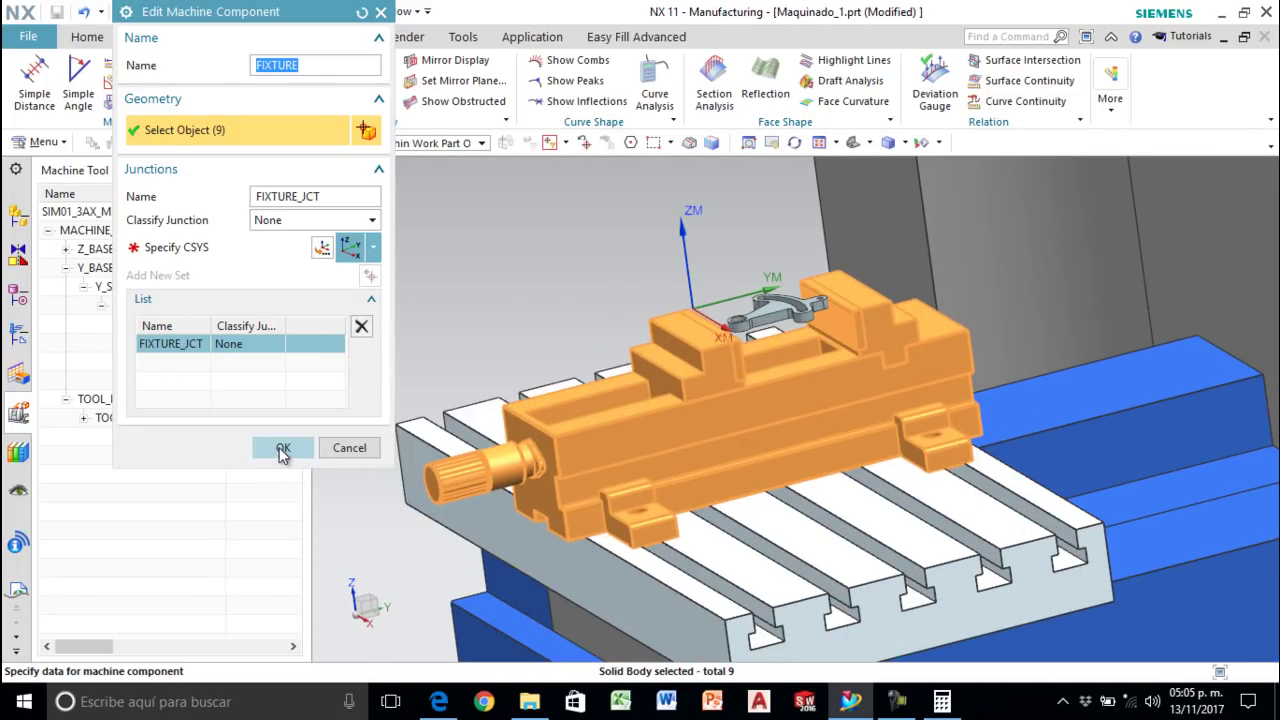
pyautogui.click(282, 448)
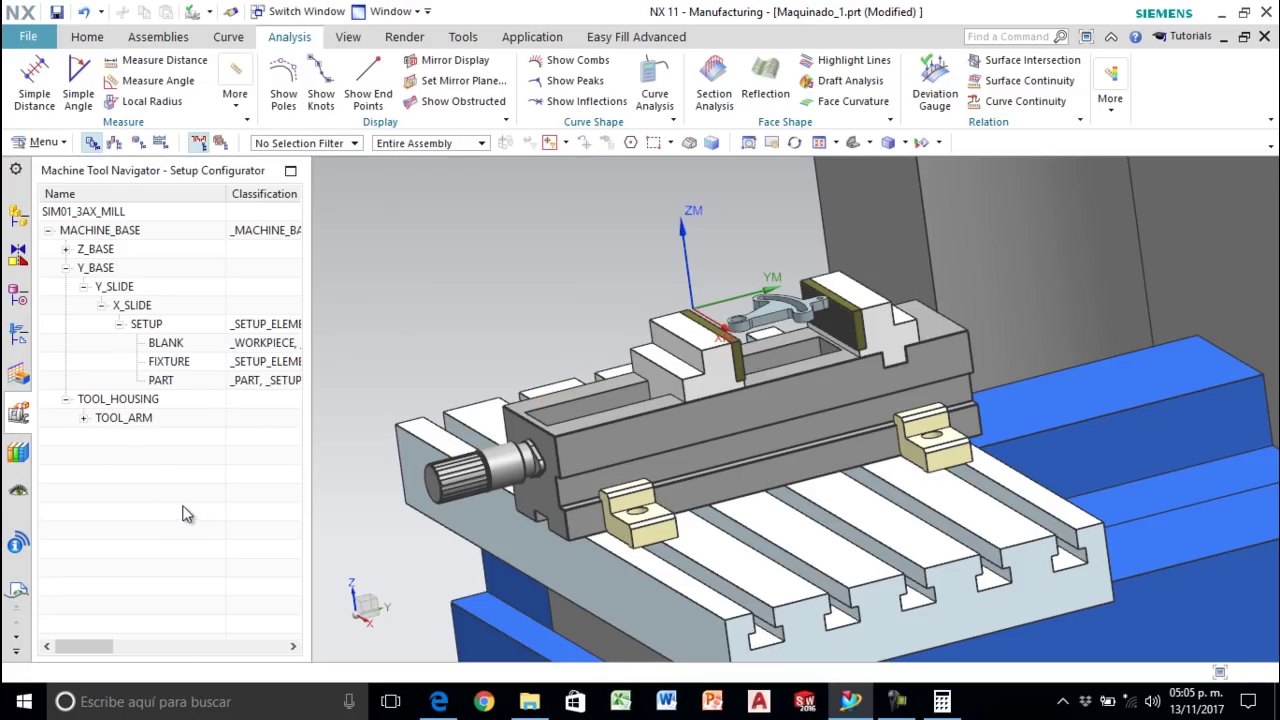
# Step: Assign the slotted arm-shaped part between the vise jaws as the geometry of the PART machine component
pyautogui.doubleClick(162, 382)
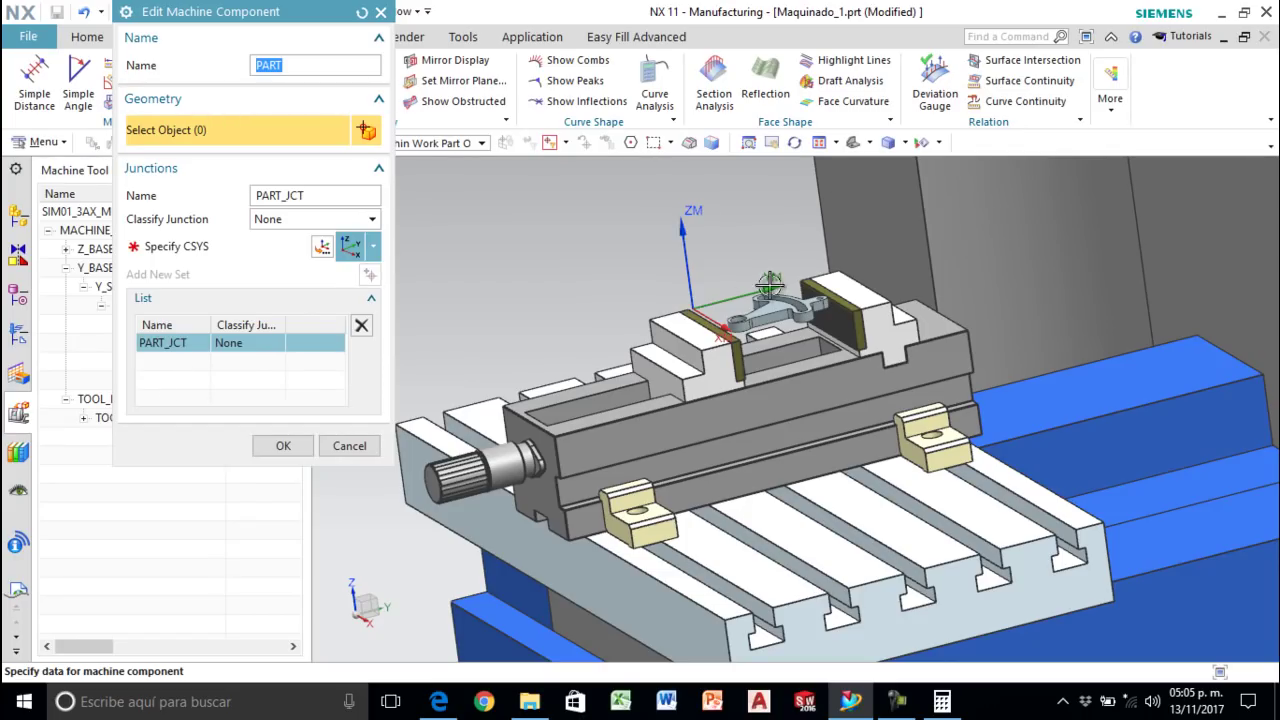
pyautogui.scroll(3, 820, 236)
pyautogui.click(805, 322)
pyautogui.moveTo(777, 289); pyautogui.dragTo(800, 305, button='middle')
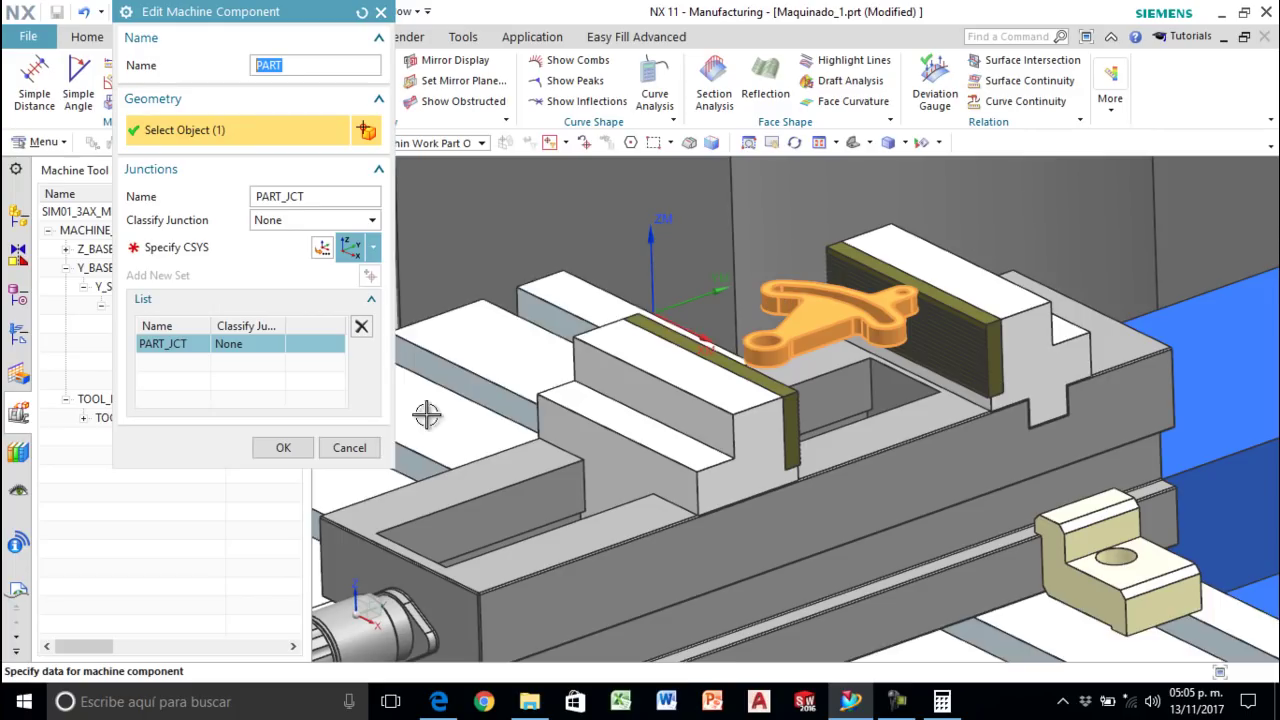
pyautogui.click(283, 447)
# Step: Restart the machine simulation for the PROGRAM group's tool paths with 3D material removal shown
pyautogui.scroll(-4, 632, 350)
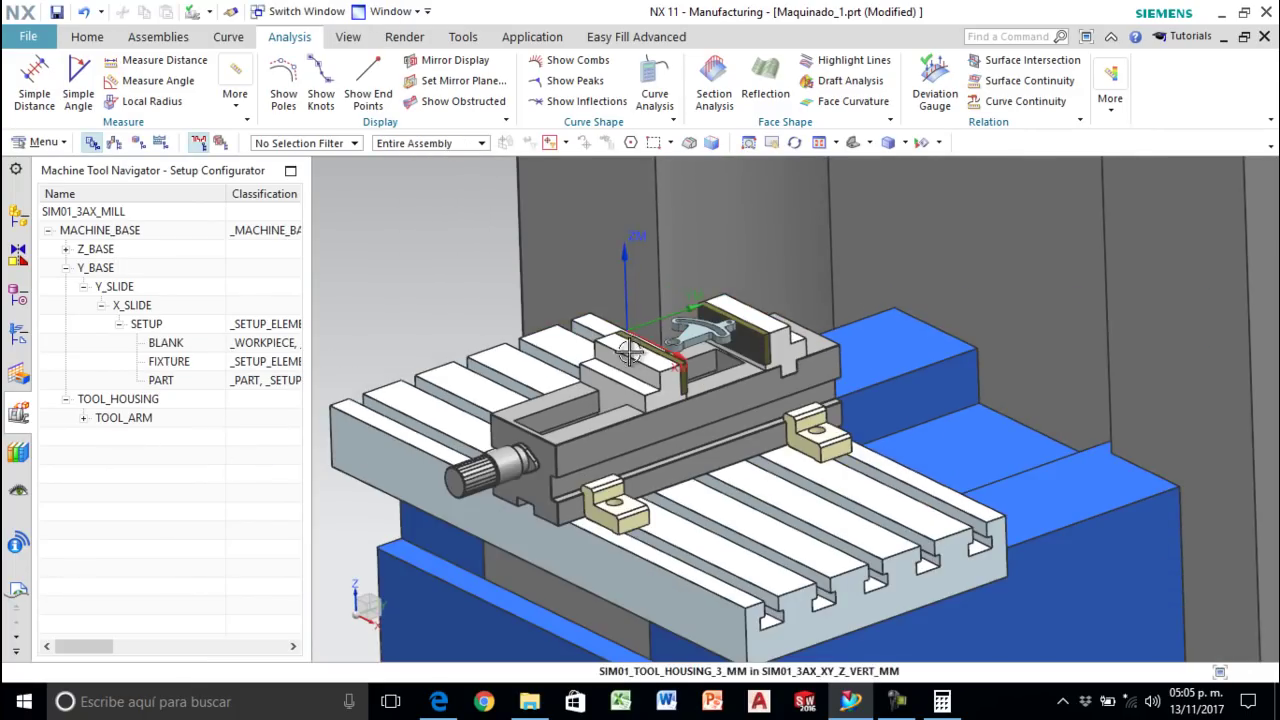
pyautogui.scroll(-2, 752, 332)
pyautogui.scroll(1, 448, 337)
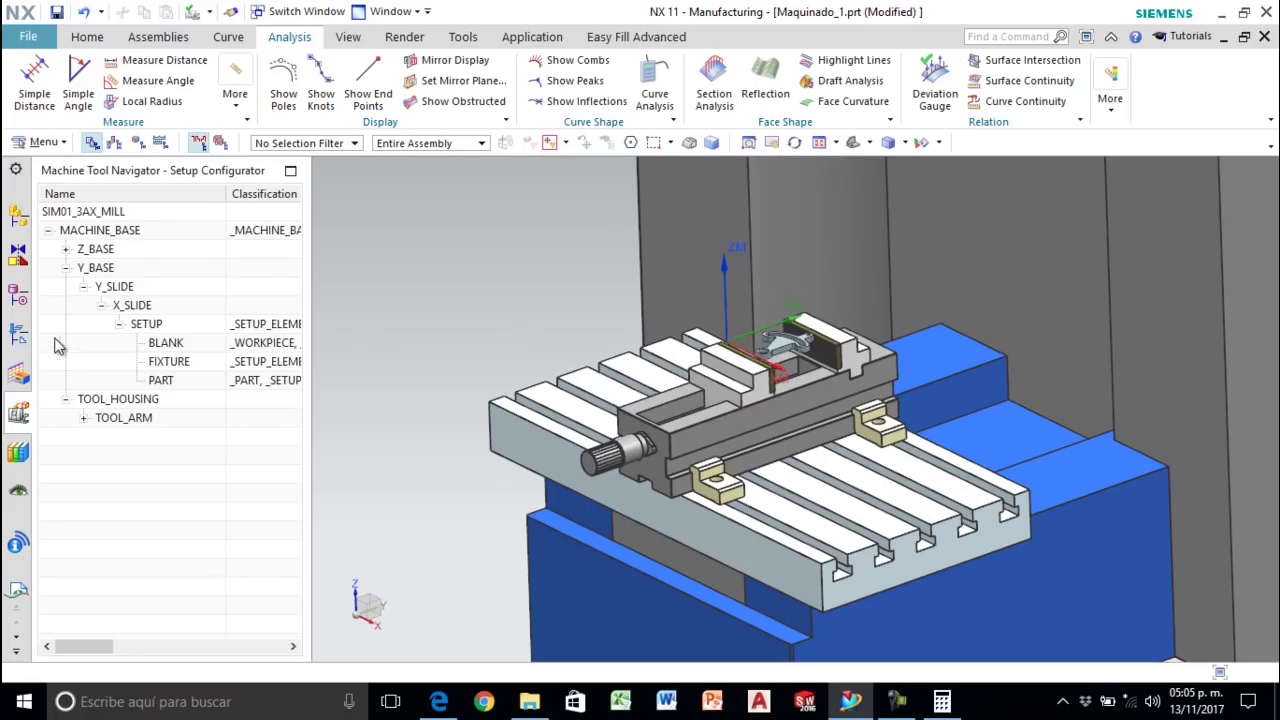
pyautogui.click(18, 333)
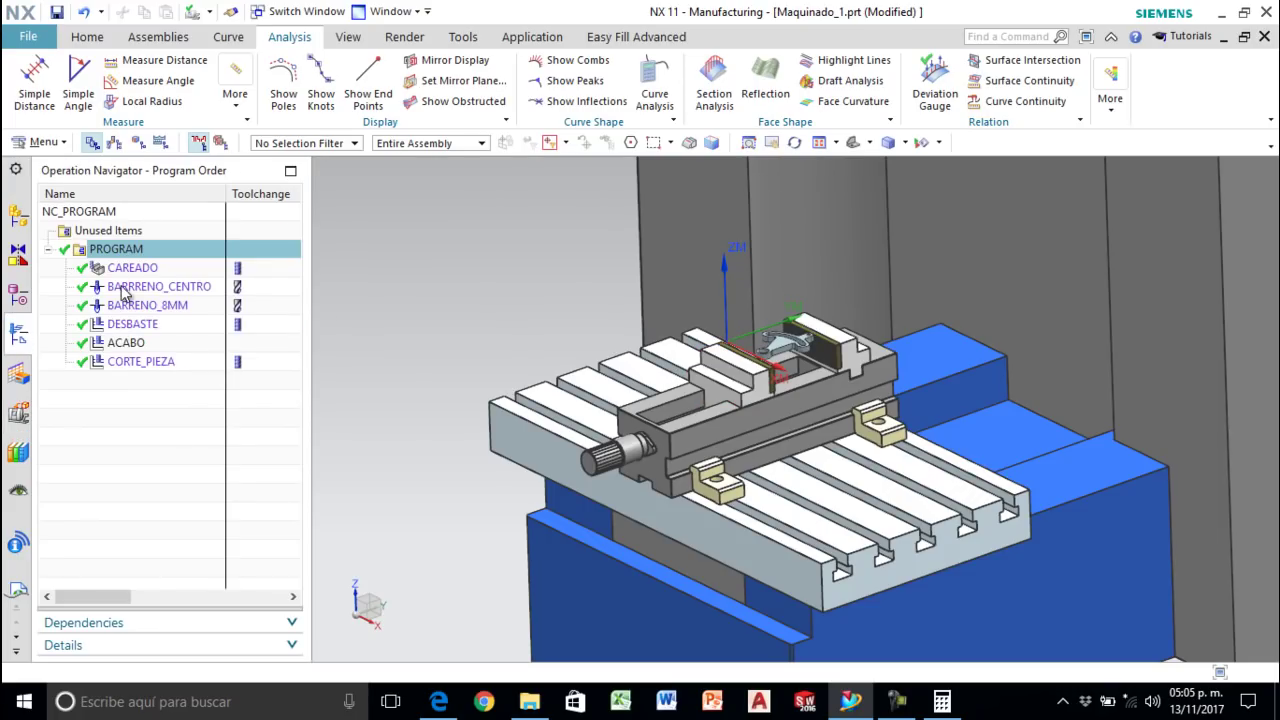
pyautogui.rightClick(113, 250)
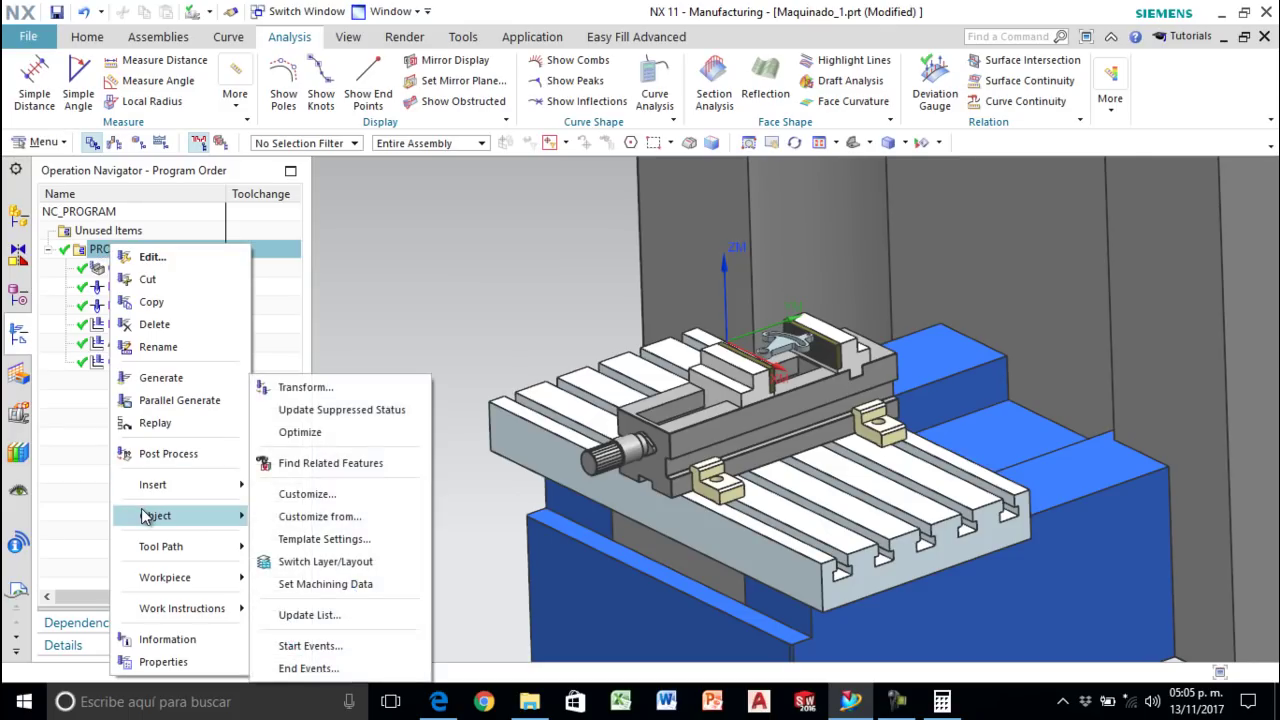
pyautogui.moveTo(145, 556)
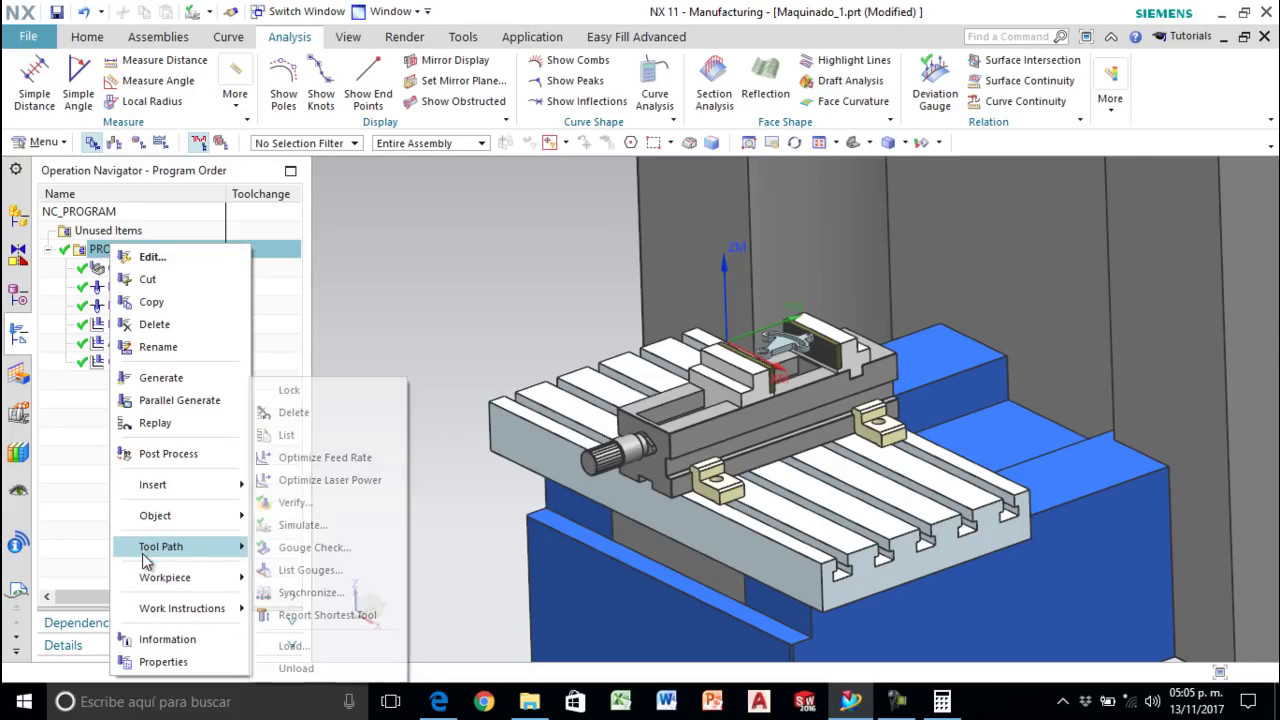
pyautogui.click(283, 525)
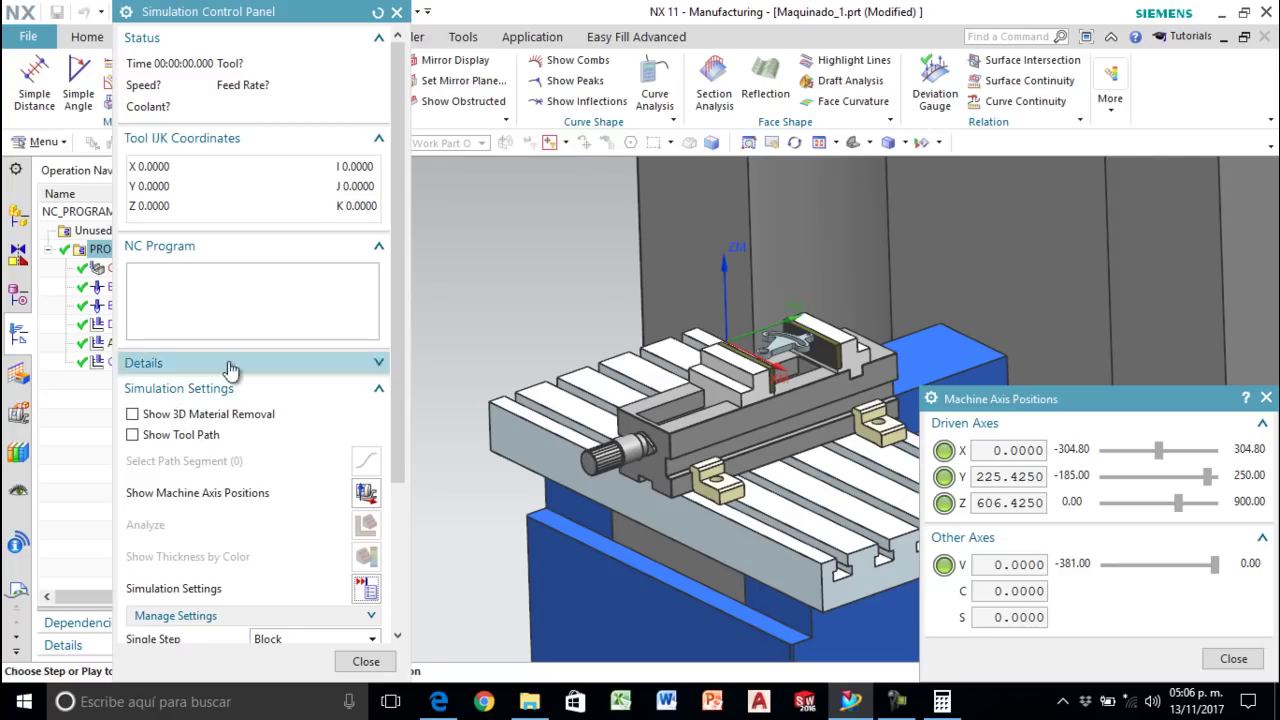
pyautogui.click(176, 419)
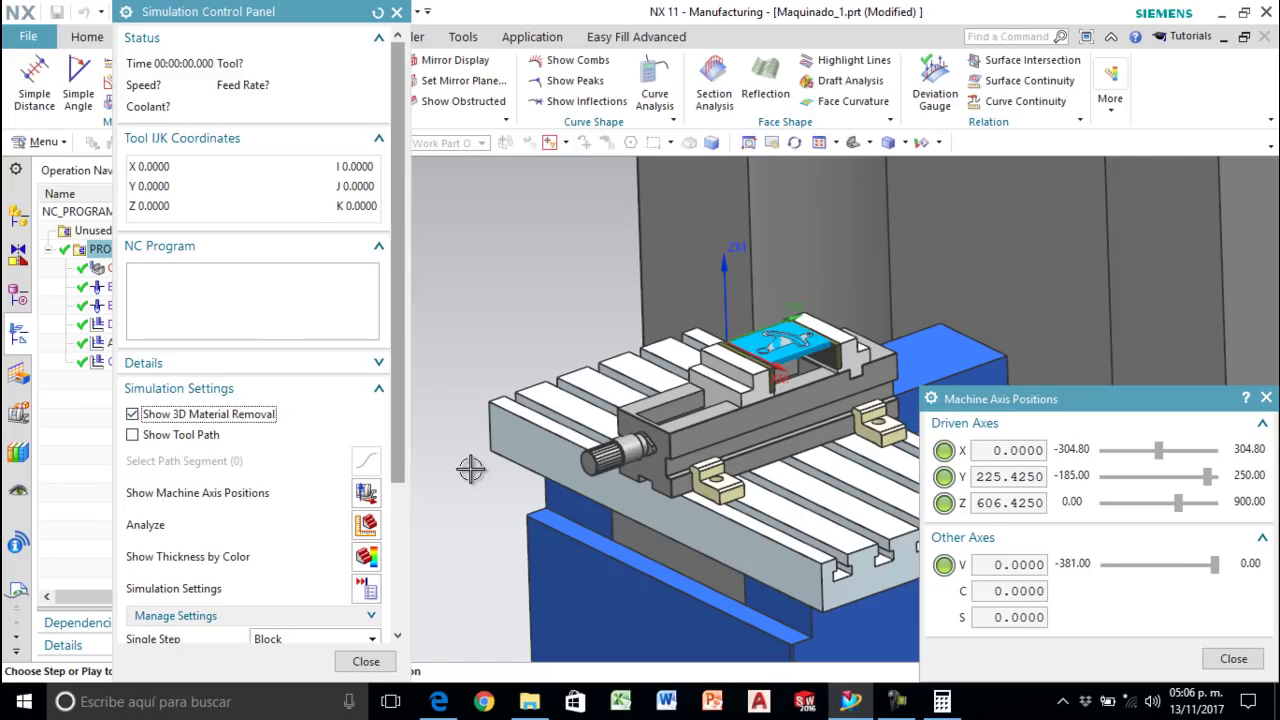
# Step: Set the simulation speed to 2 and play the machining with the vise and blank in close view
pyautogui.scroll(-3, 305, 541)
pyautogui.moveTo(352, 541); pyautogui.dragTo(204, 541)
pyautogui.scroll(1, 882, 352)
pyautogui.scroll(2, 882, 352)
pyautogui.scroll(-3, 660, 430)
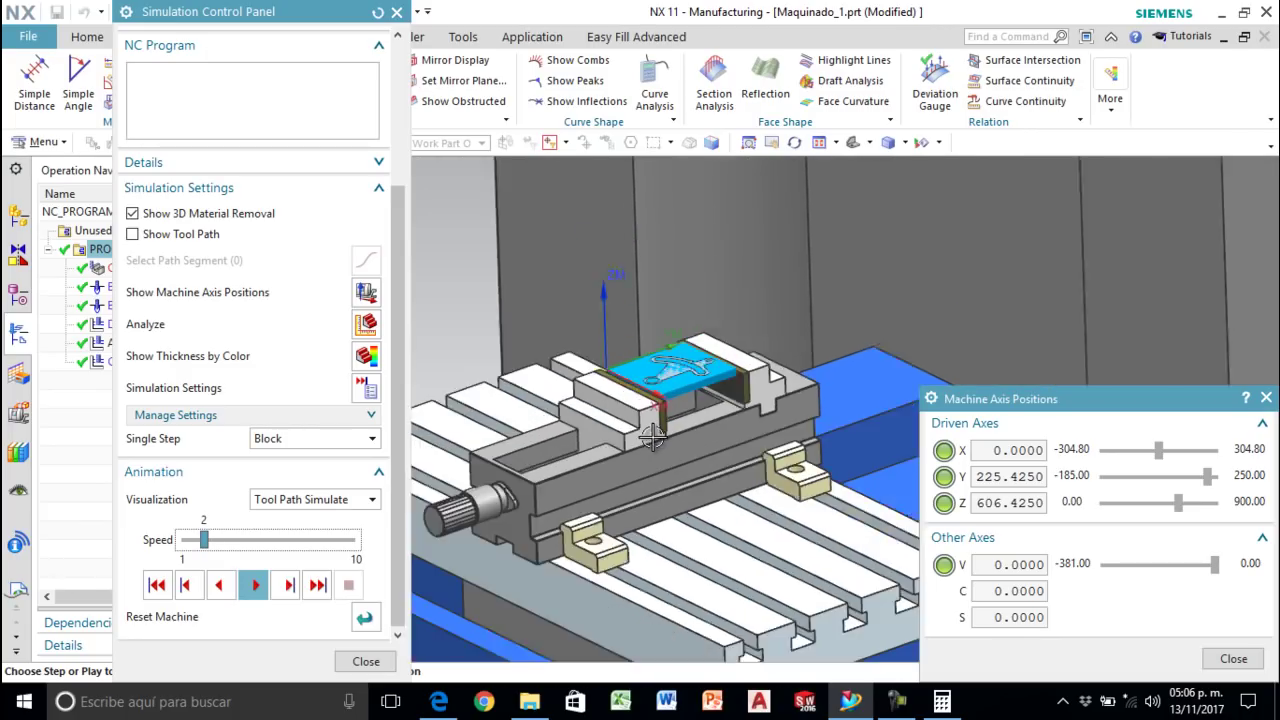
pyautogui.scroll(1, 732, 355)
pyautogui.click(255, 589)
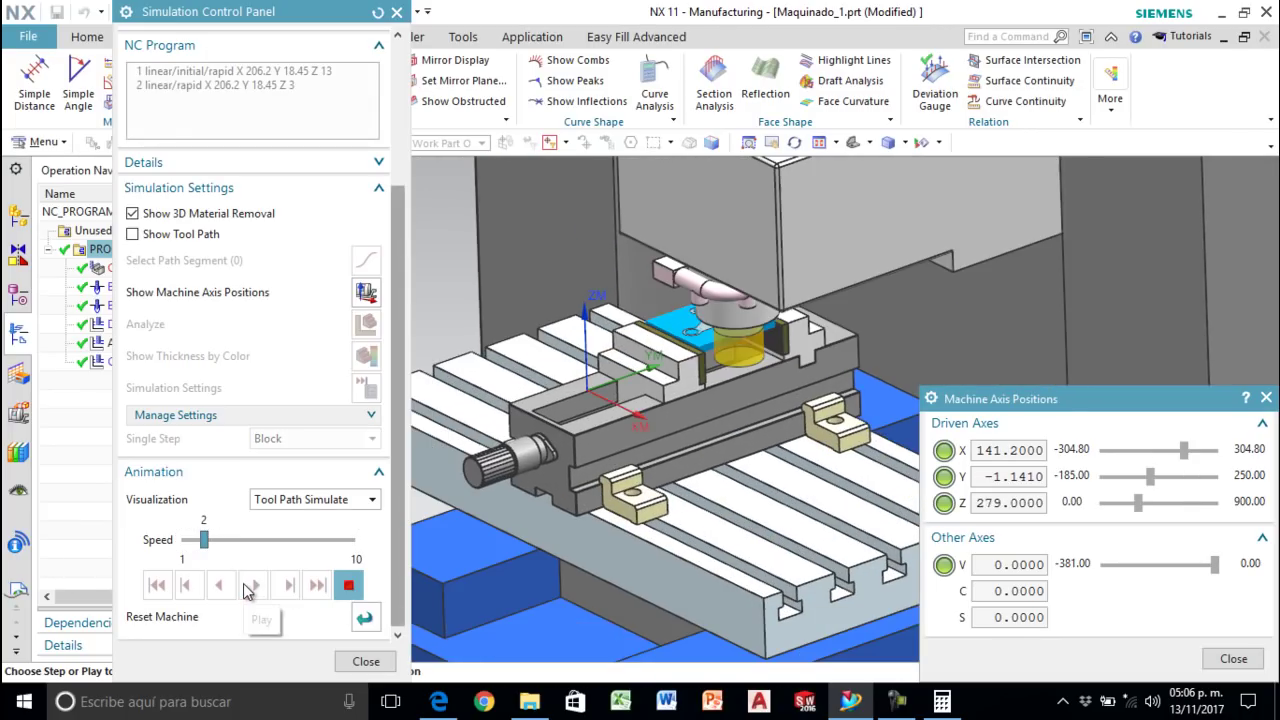
# Step: Speed up the running simulation through the facing passes, slow it to 6, and examine the cutter on the blank up close
pyautogui.moveTo(236, 547); pyautogui.dragTo(293, 541)
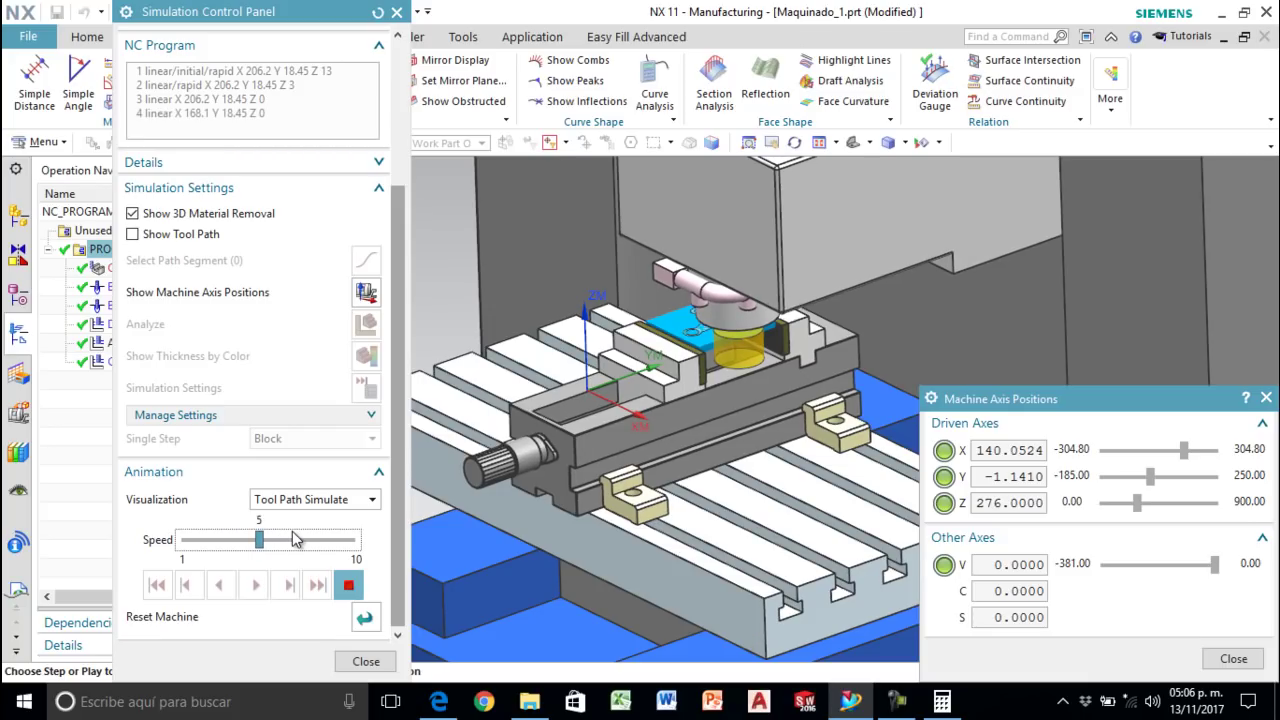
pyautogui.click(295, 541)
pyautogui.click(325, 543)
pyautogui.click(354, 543)
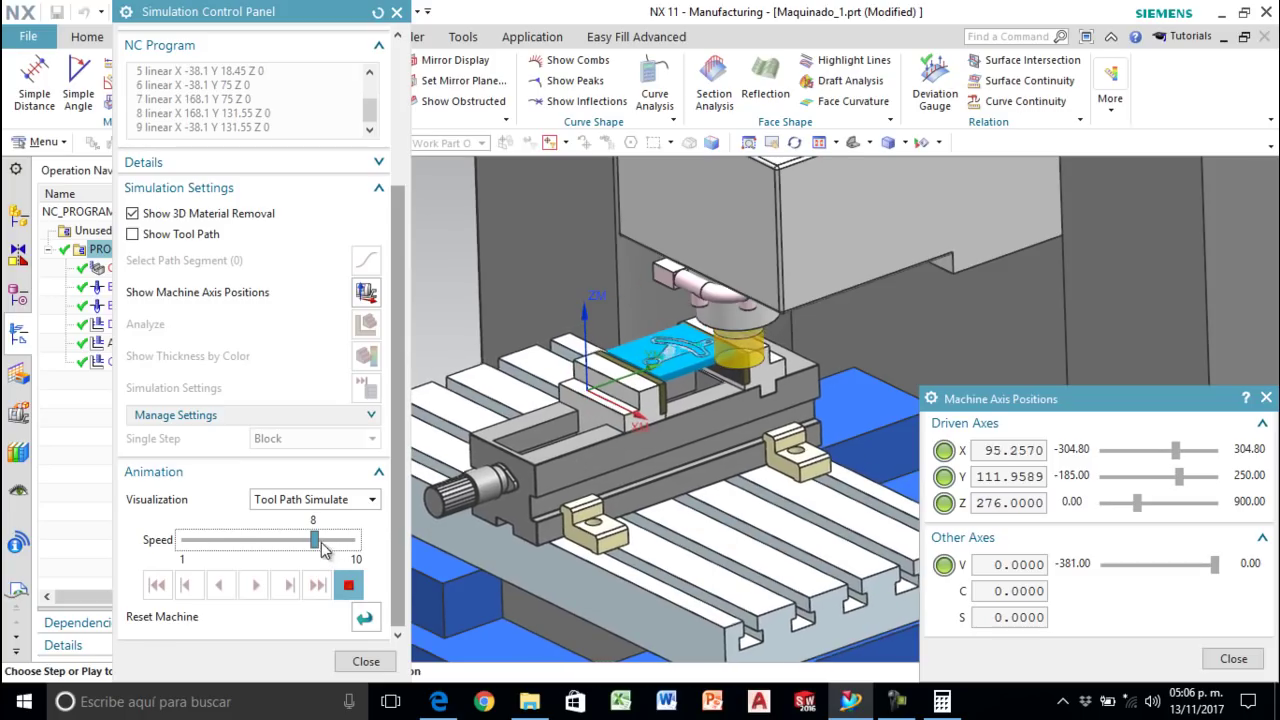
pyautogui.moveTo(313, 541); pyautogui.dragTo(212, 543)
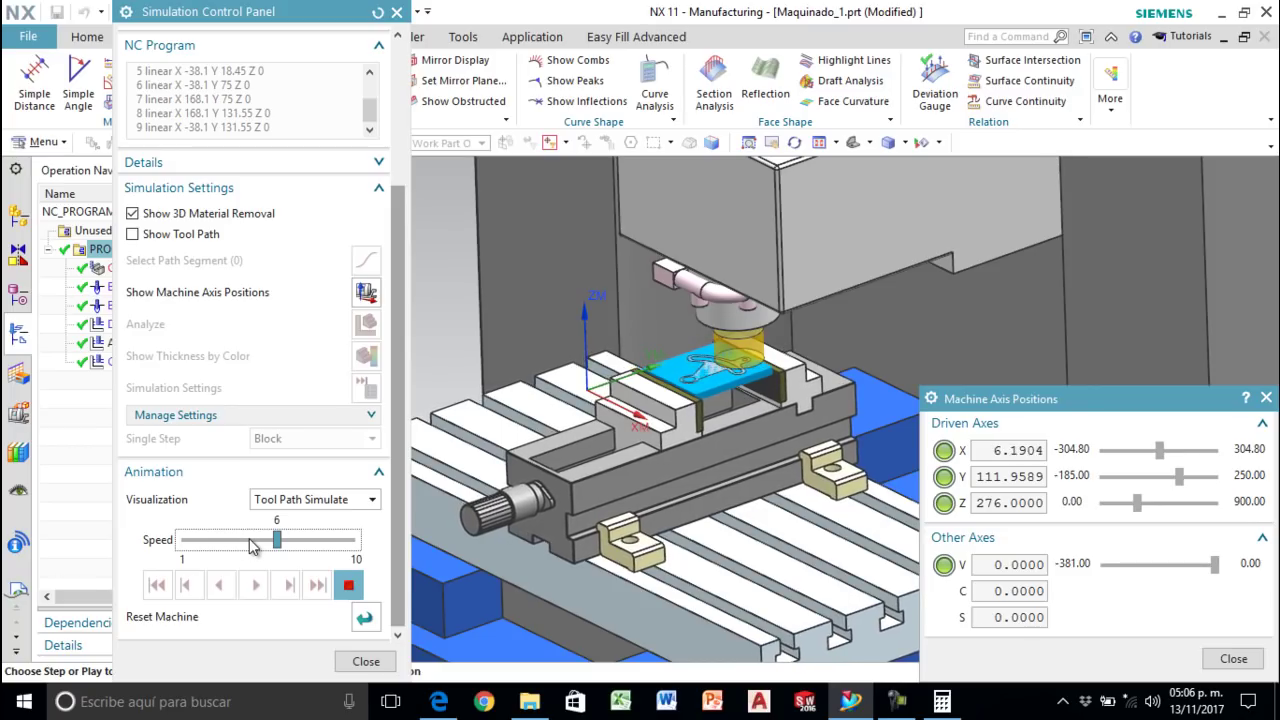
pyautogui.scroll(5, 825, 318)
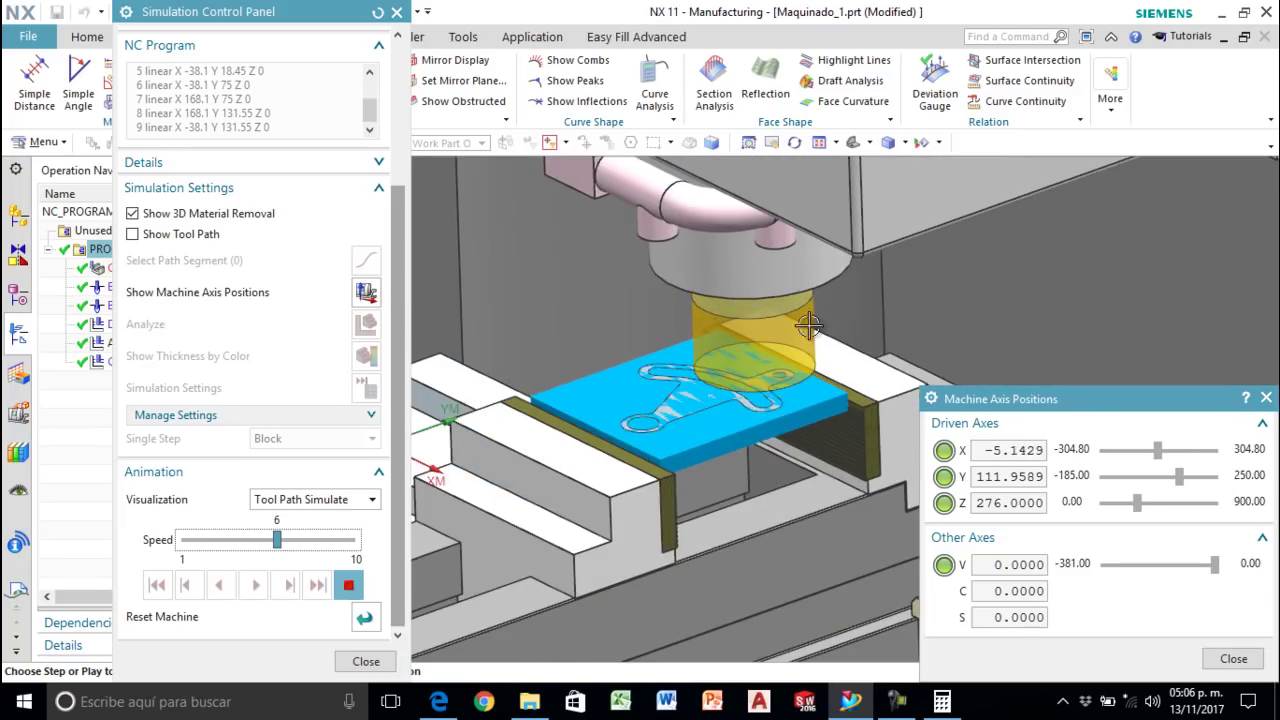
# Step: Slow the running simulation to speed 1 in stages and move the Machine Axis Positions window clear of the workpiece
pyautogui.scroll(2, 759, 370)
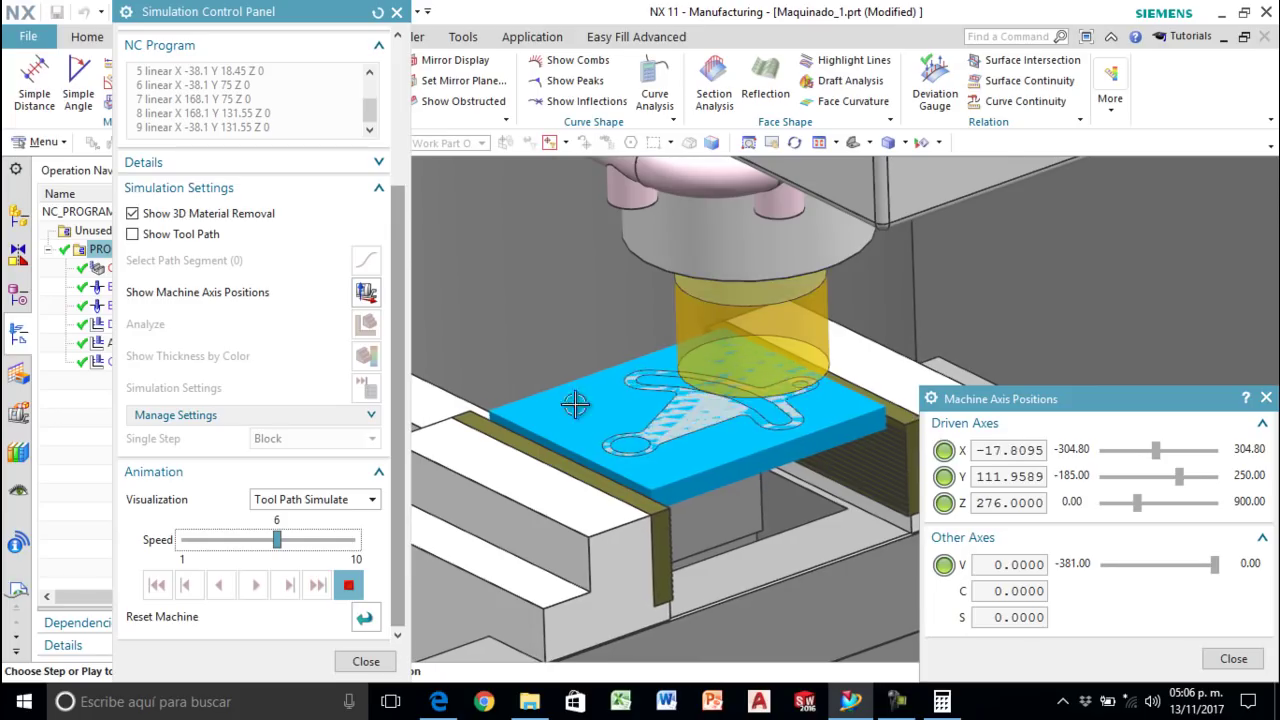
pyautogui.click(213, 542)
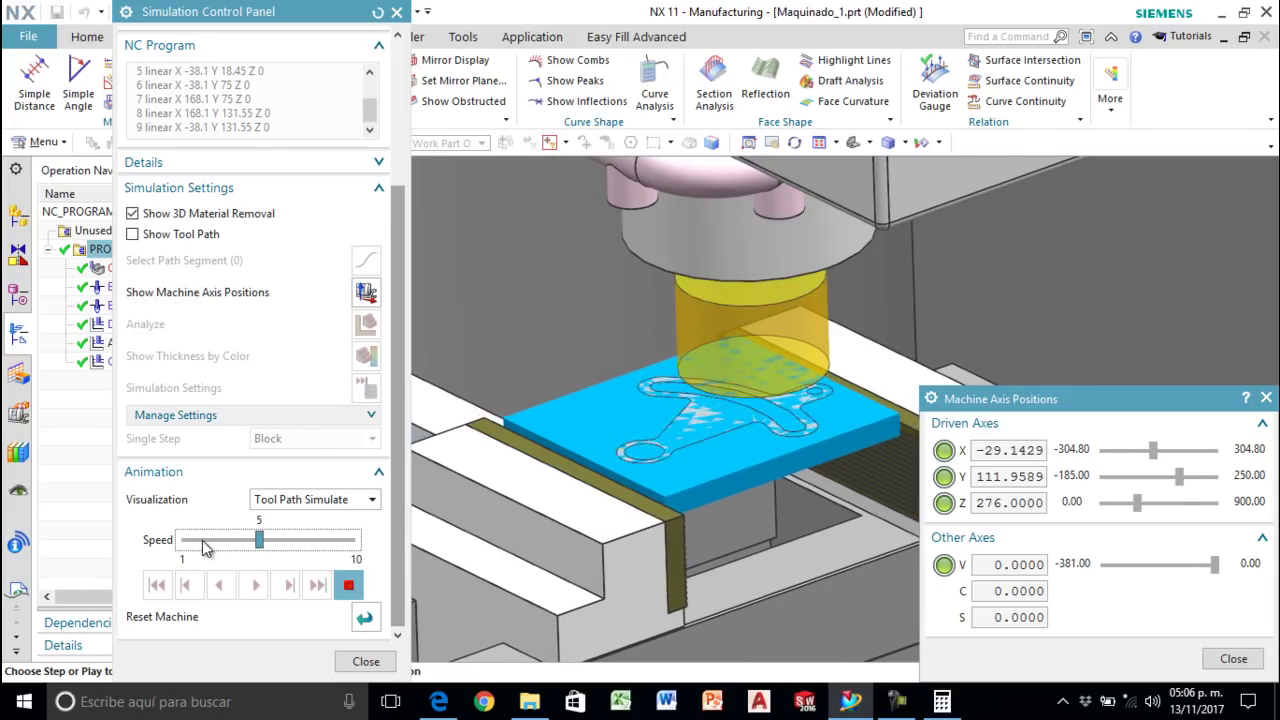
pyautogui.click(195, 543)
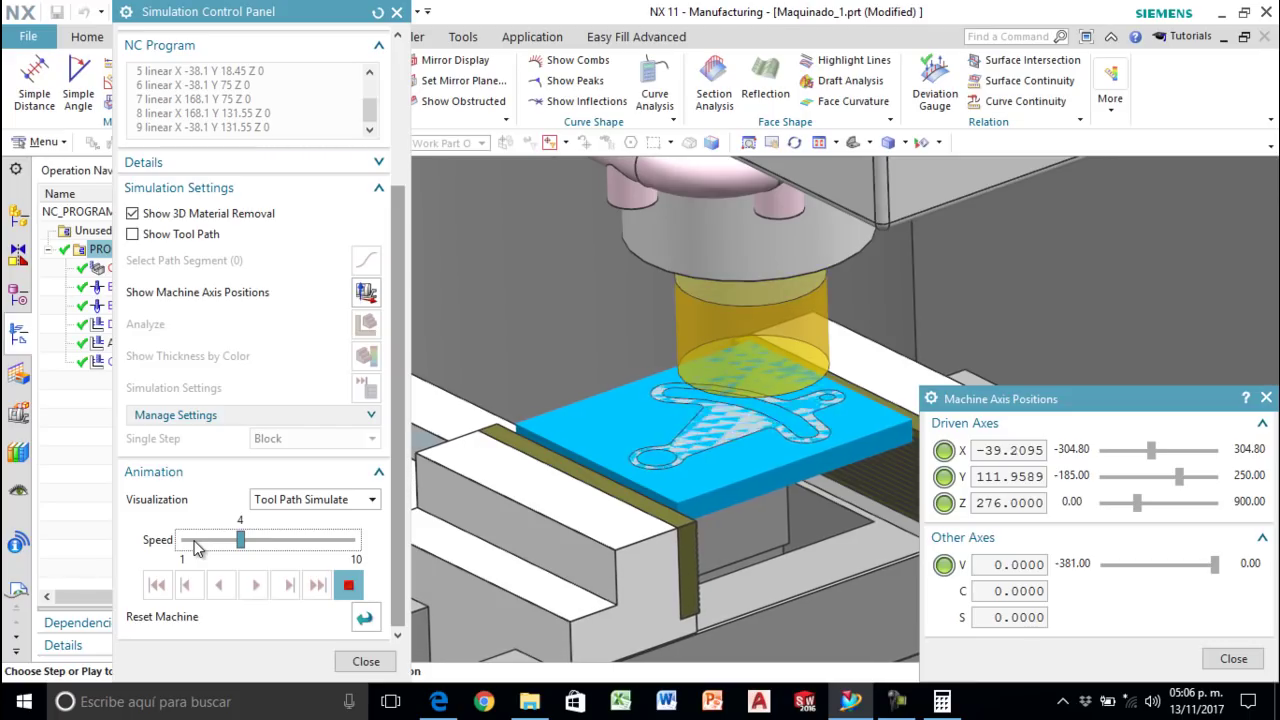
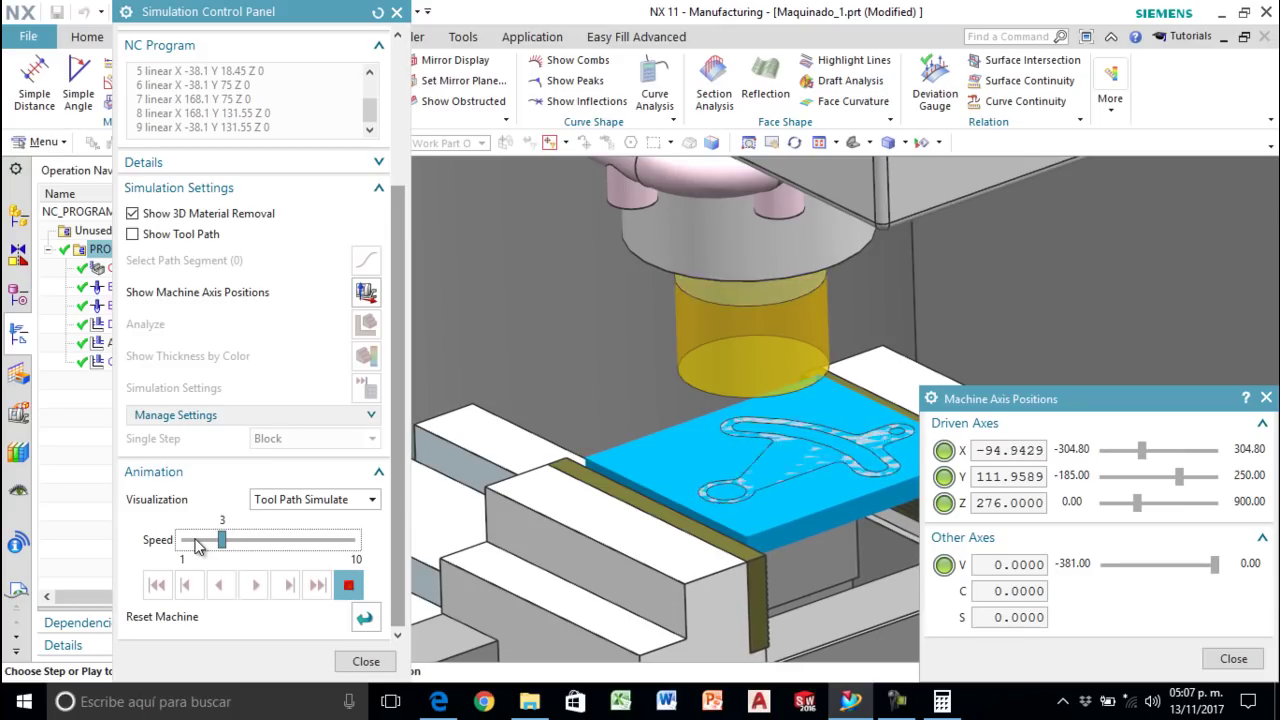
pyautogui.moveTo(1107, 407); pyautogui.dragTo(1247, 457)
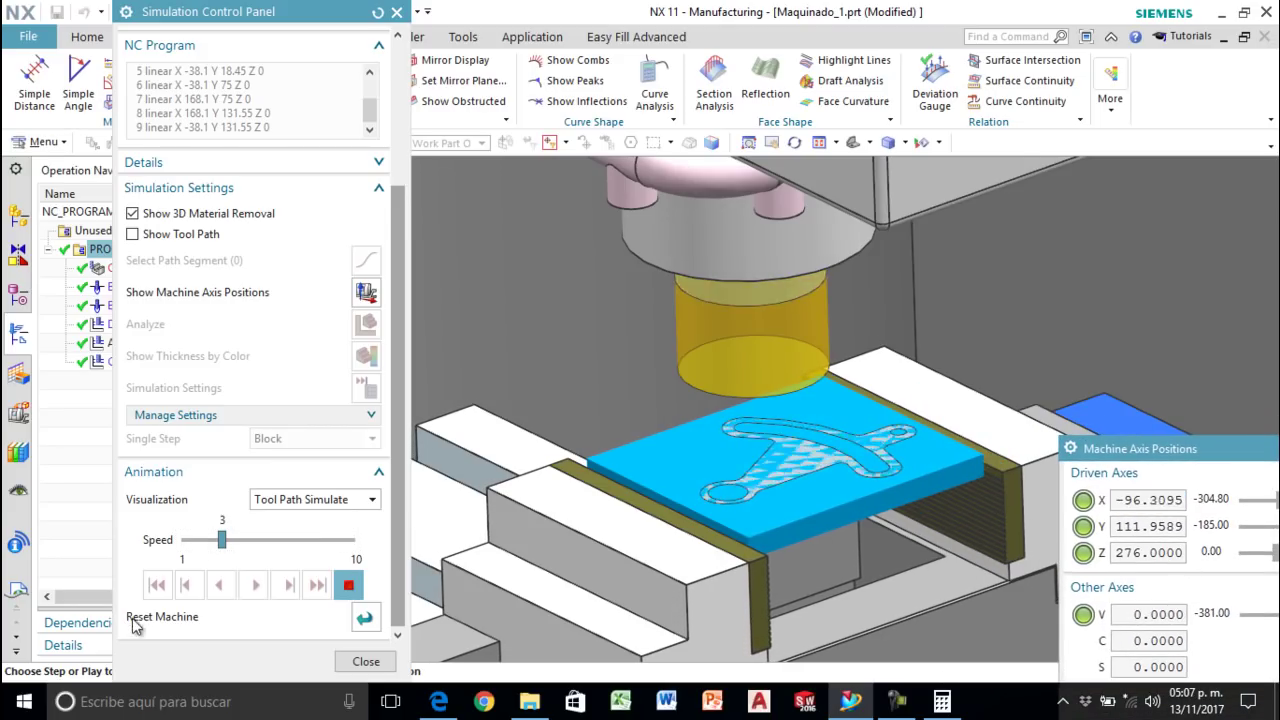
pyautogui.click(199, 540)
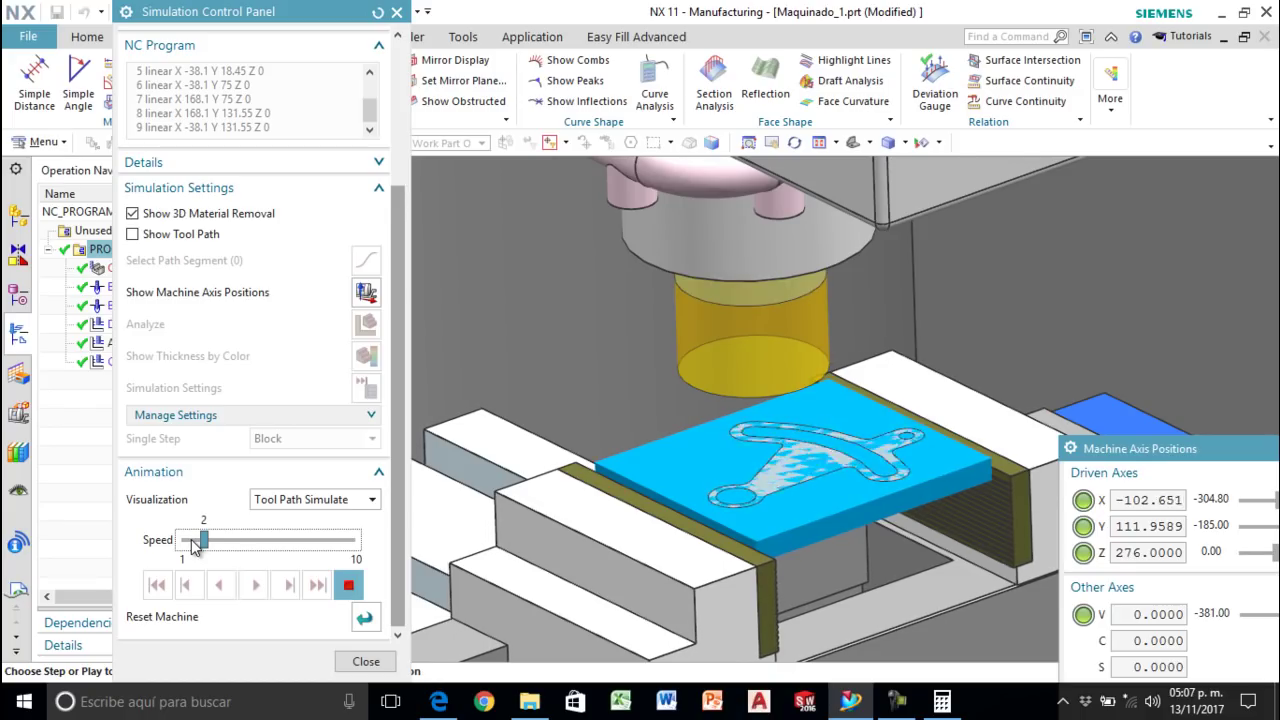
pyautogui.moveTo(200, 540); pyautogui.dragTo(184, 540)
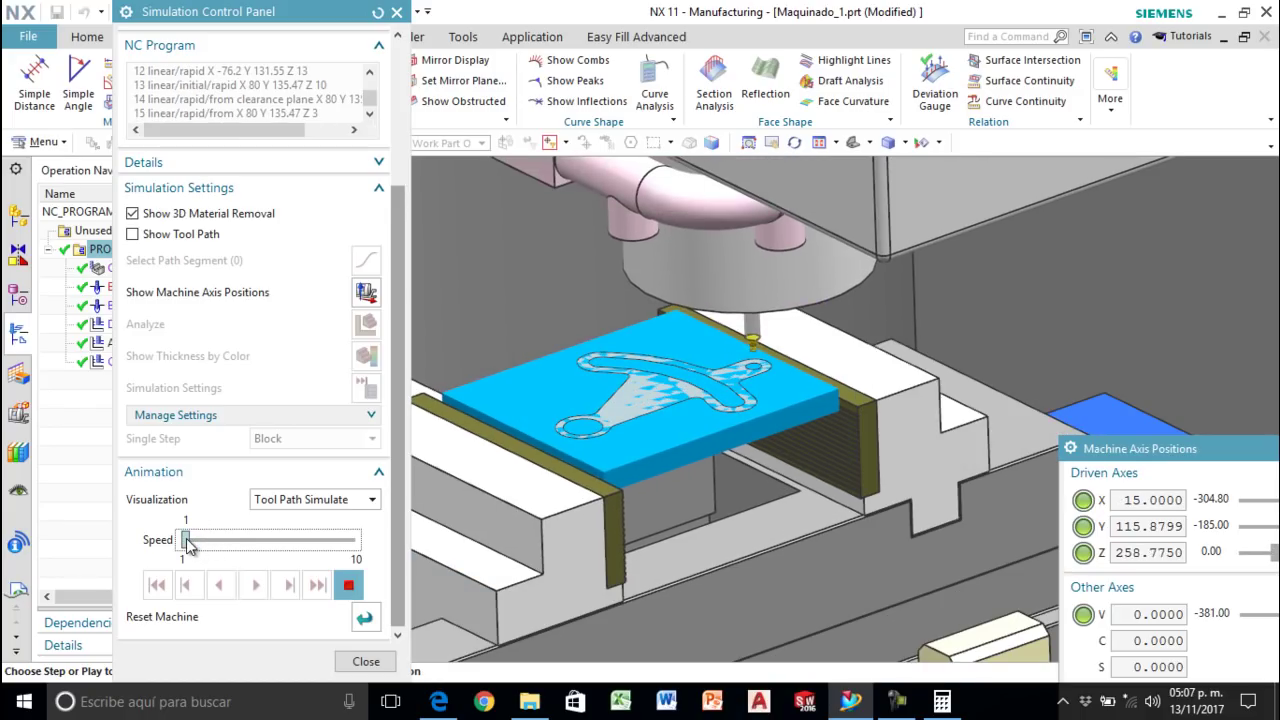
# Step: Examine up close the center drill spotting the small hole at the end of the arm outline
pyautogui.scroll(3, 775, 413)
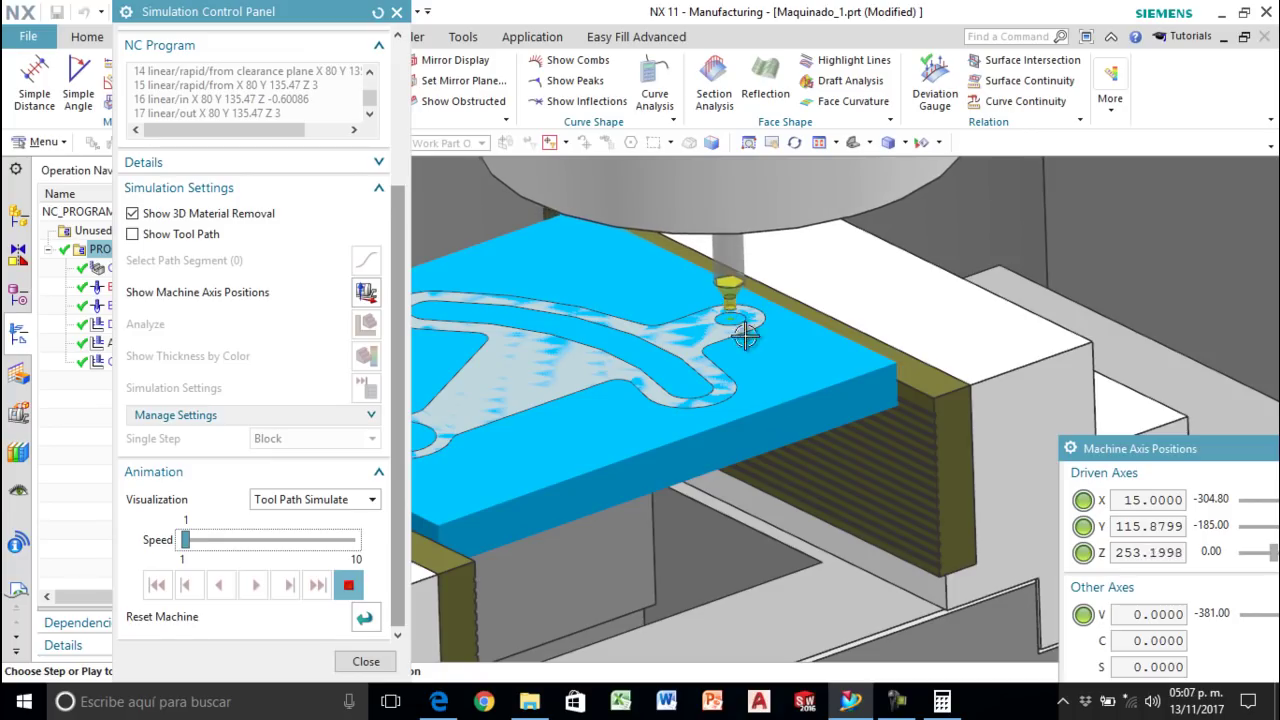
pyautogui.scroll(2, 736, 335)
pyautogui.scroll(-2, 980, 329)
pyautogui.scroll(2, 757, 377)
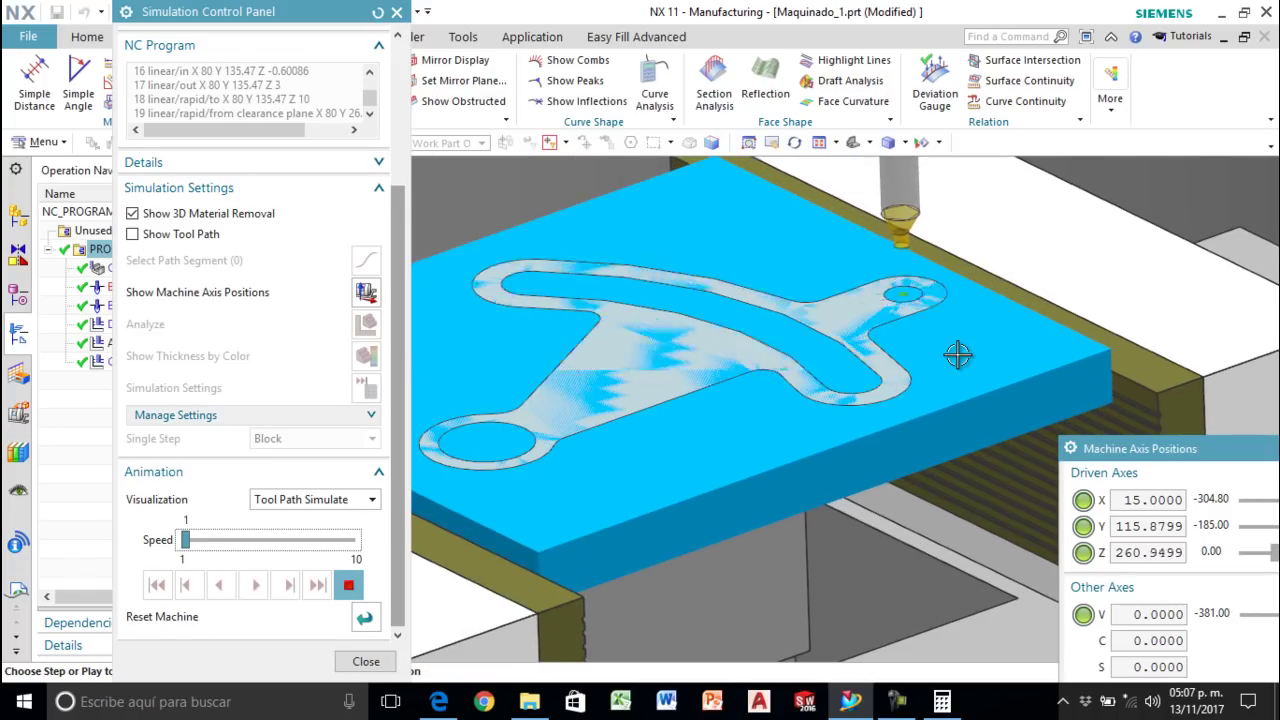
# Step: Set the simulation speed to 2 and follow the center drilling and small-hole drilling from overall and close views
pyautogui.click(197, 540)
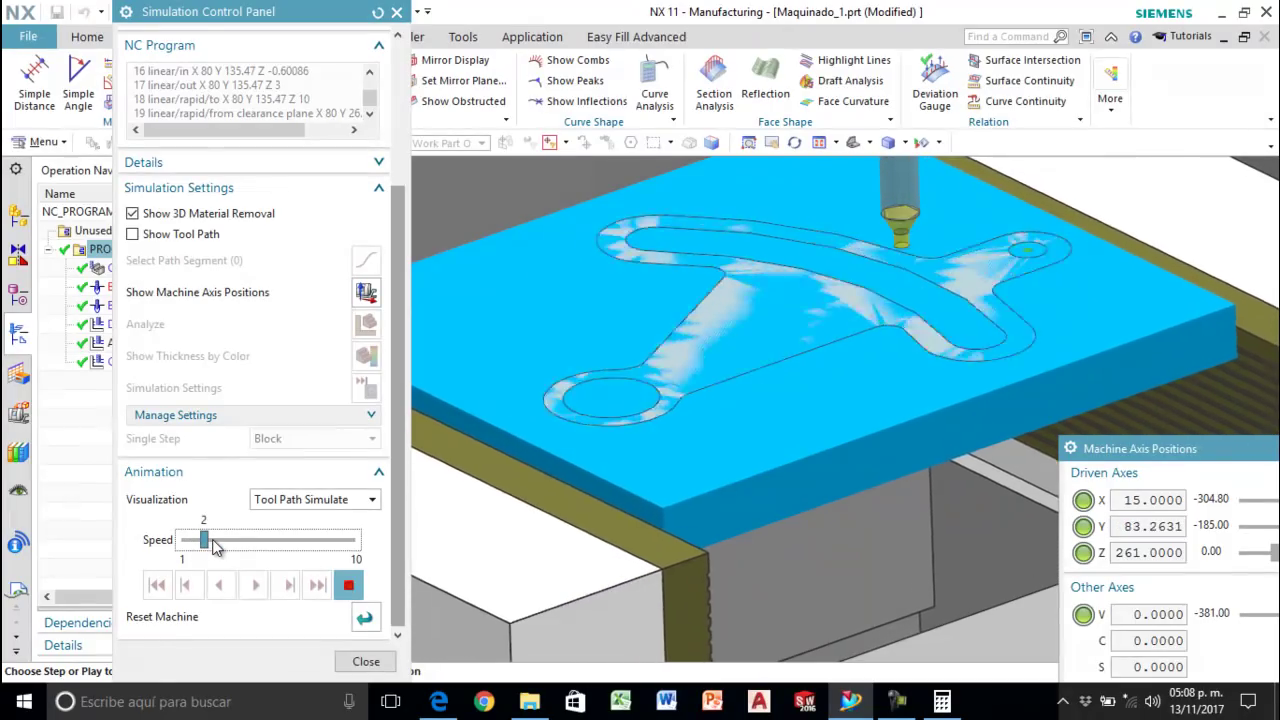
pyautogui.scroll(-3, 697, 428)
pyautogui.scroll(-5, 697, 428)
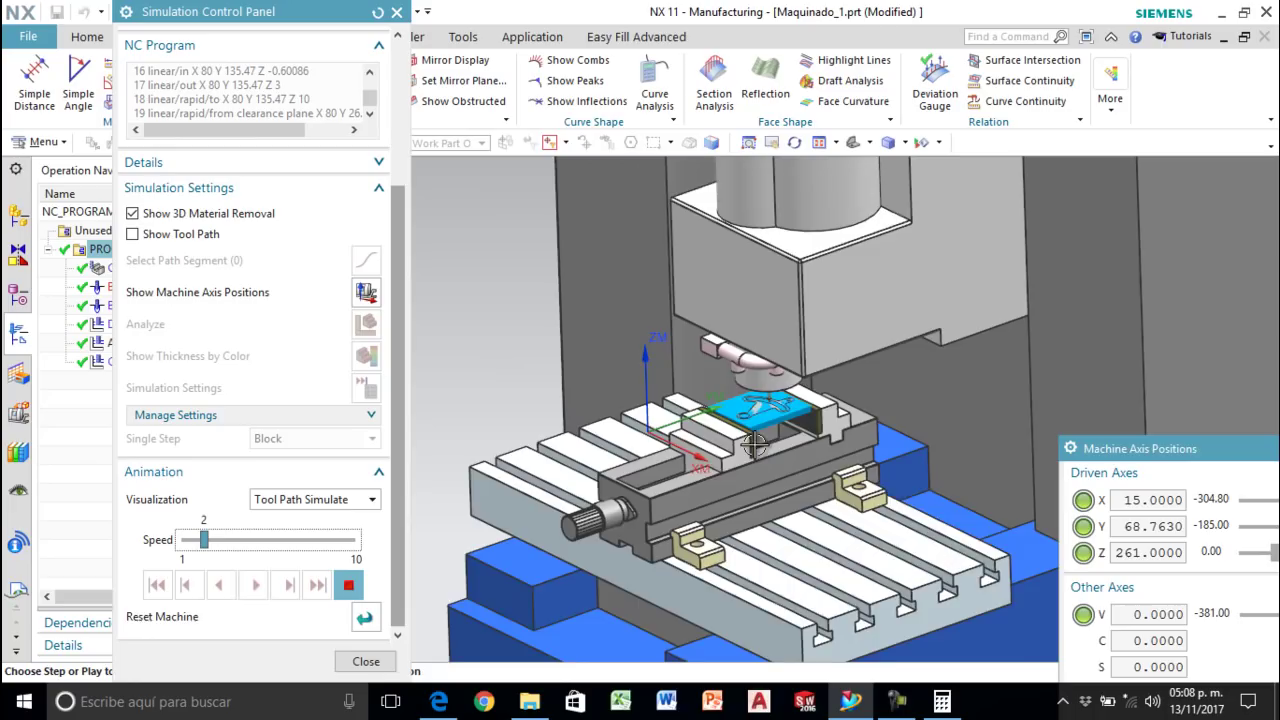
pyautogui.scroll(3, 780, 497)
pyautogui.scroll(-2, 855, 487)
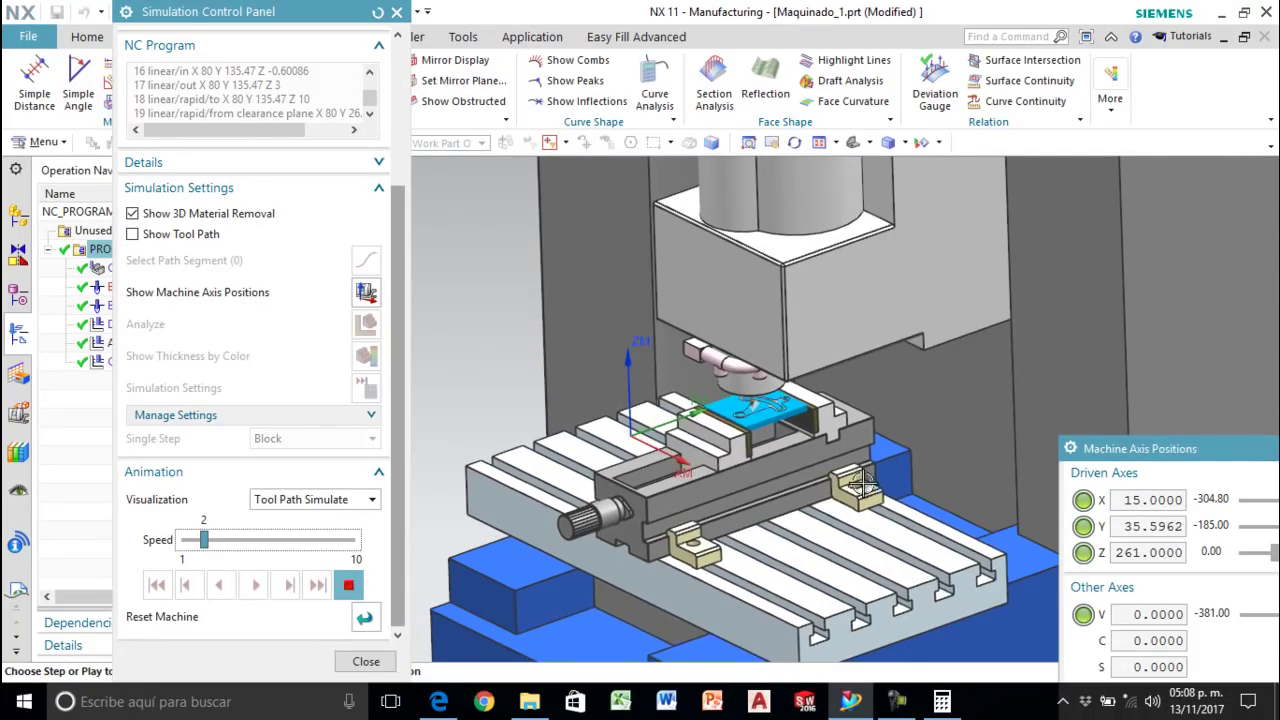
pyautogui.scroll(2, 792, 403)
pyautogui.scroll(4, 679, 427)
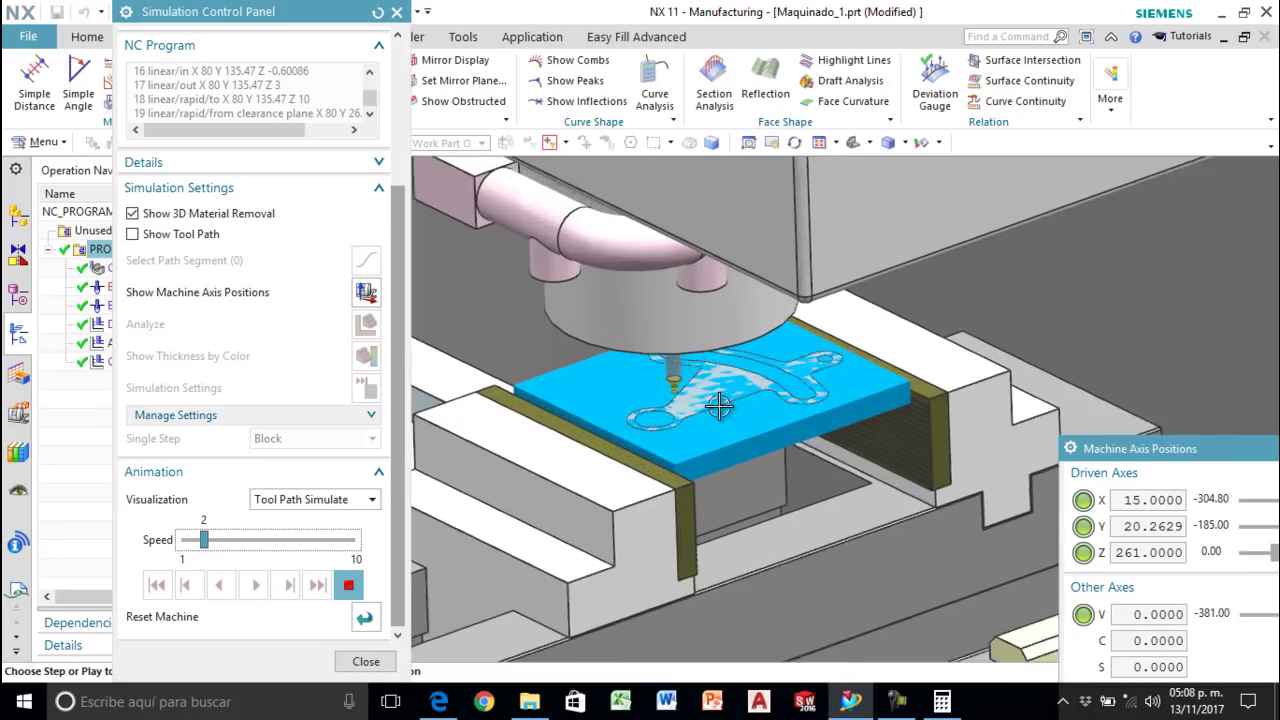
pyautogui.scroll(2, 679, 427)
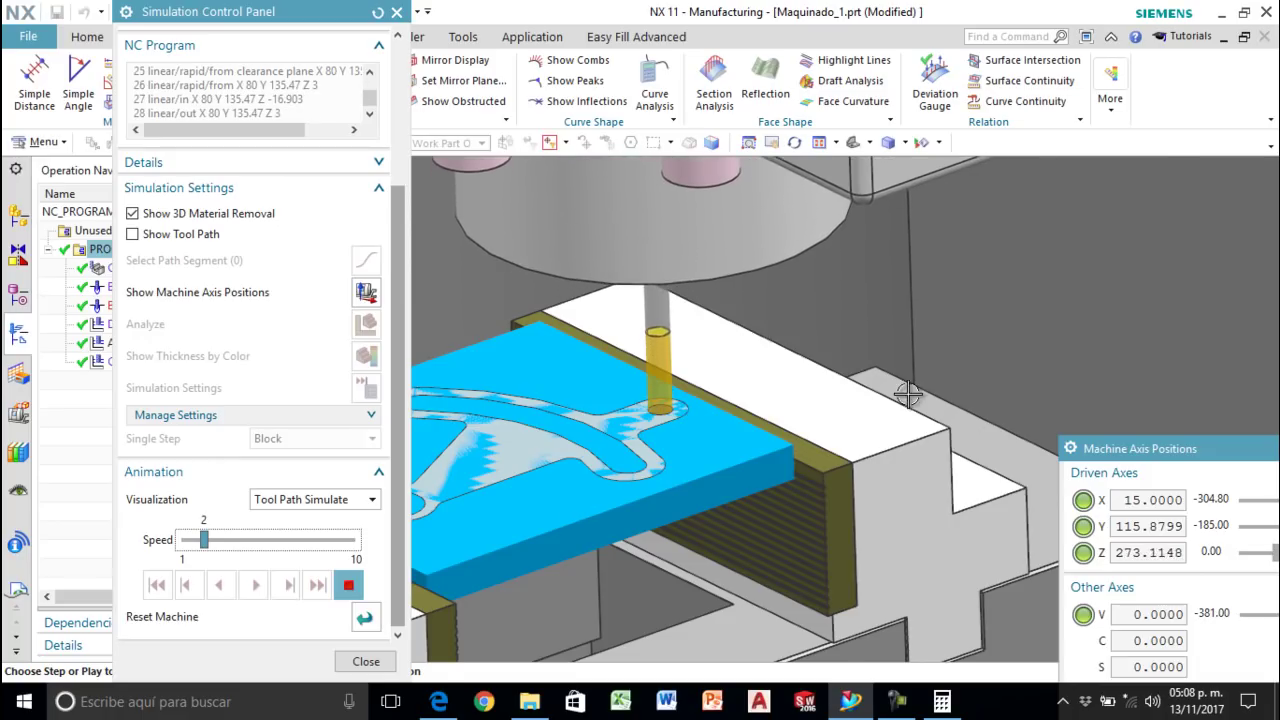
pyautogui.scroll(-2, 909, 399)
pyautogui.scroll(2, 665, 420)
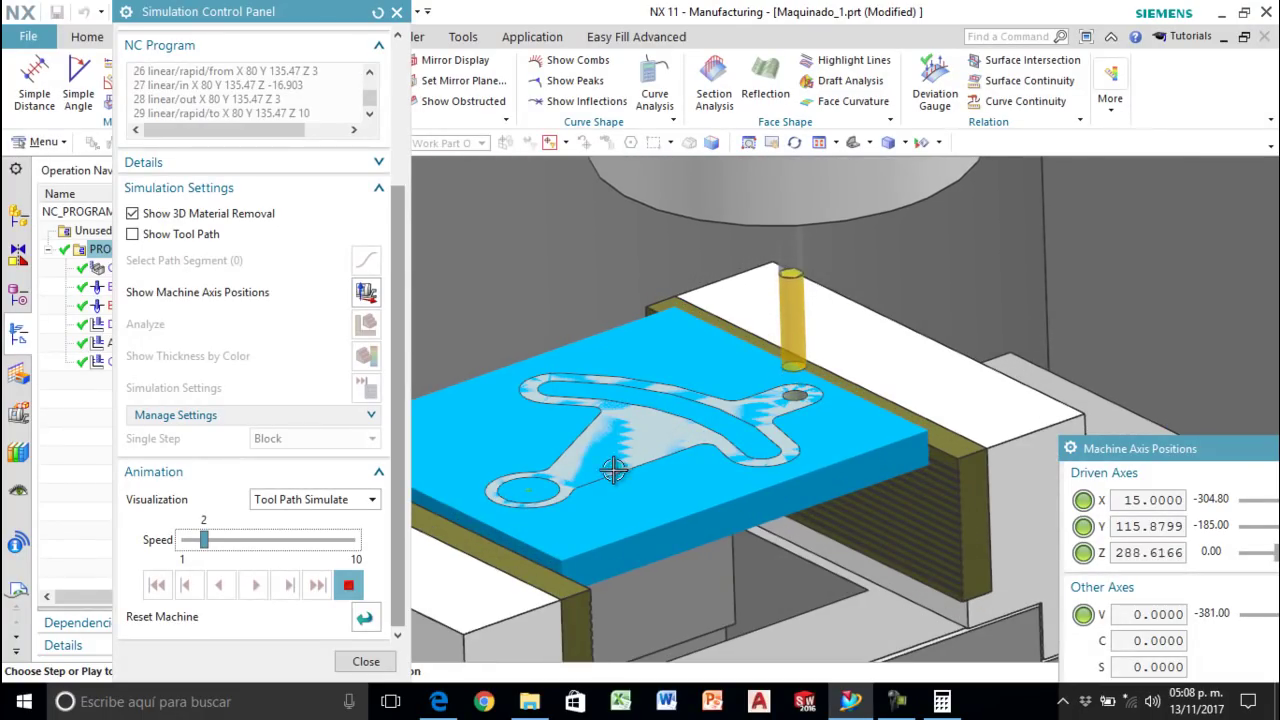
# Step: Raise the simulation speed to 9 in stages while the large hole and curved slot are machined
pyautogui.click(231, 545)
pyautogui.click(231, 545)
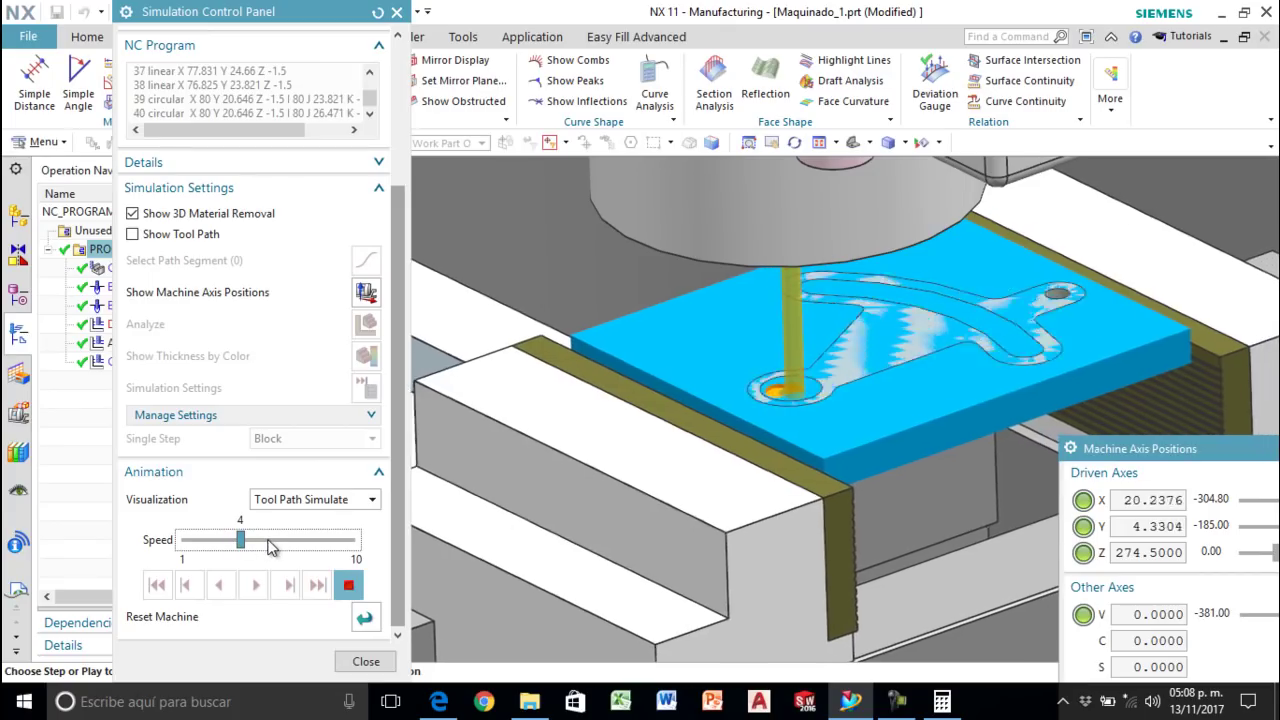
pyautogui.click(273, 545)
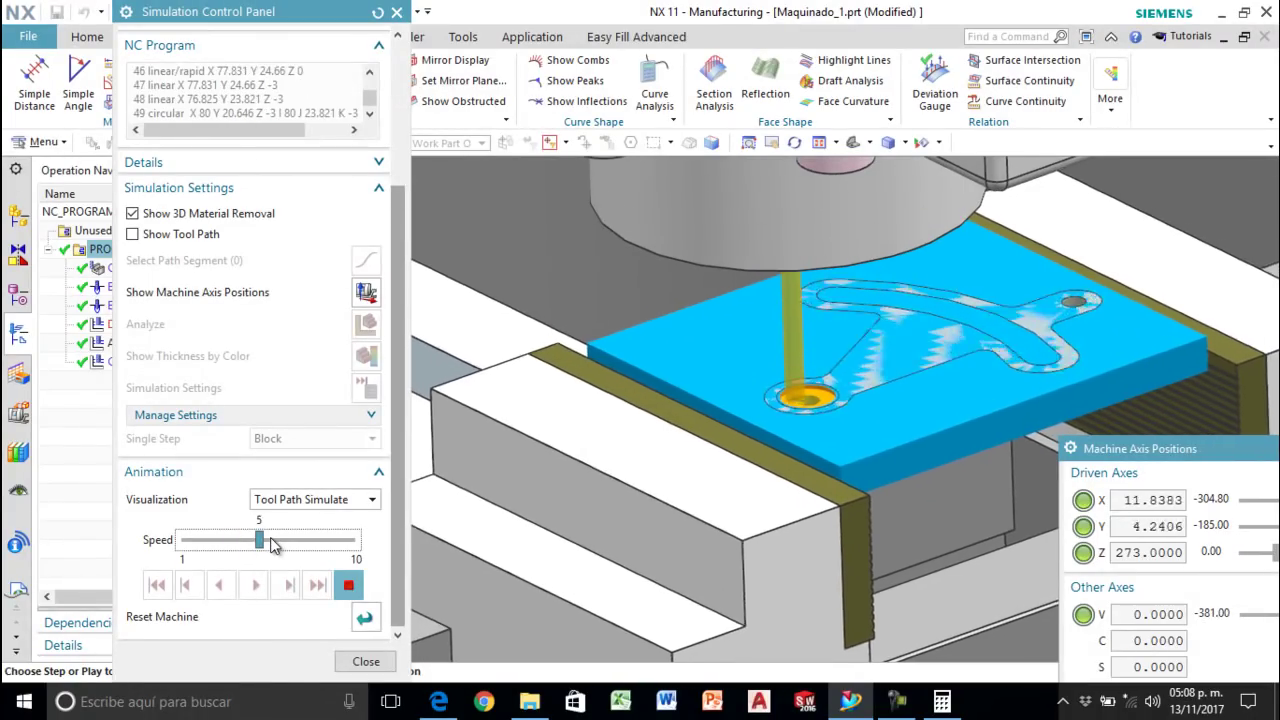
pyautogui.click(303, 544)
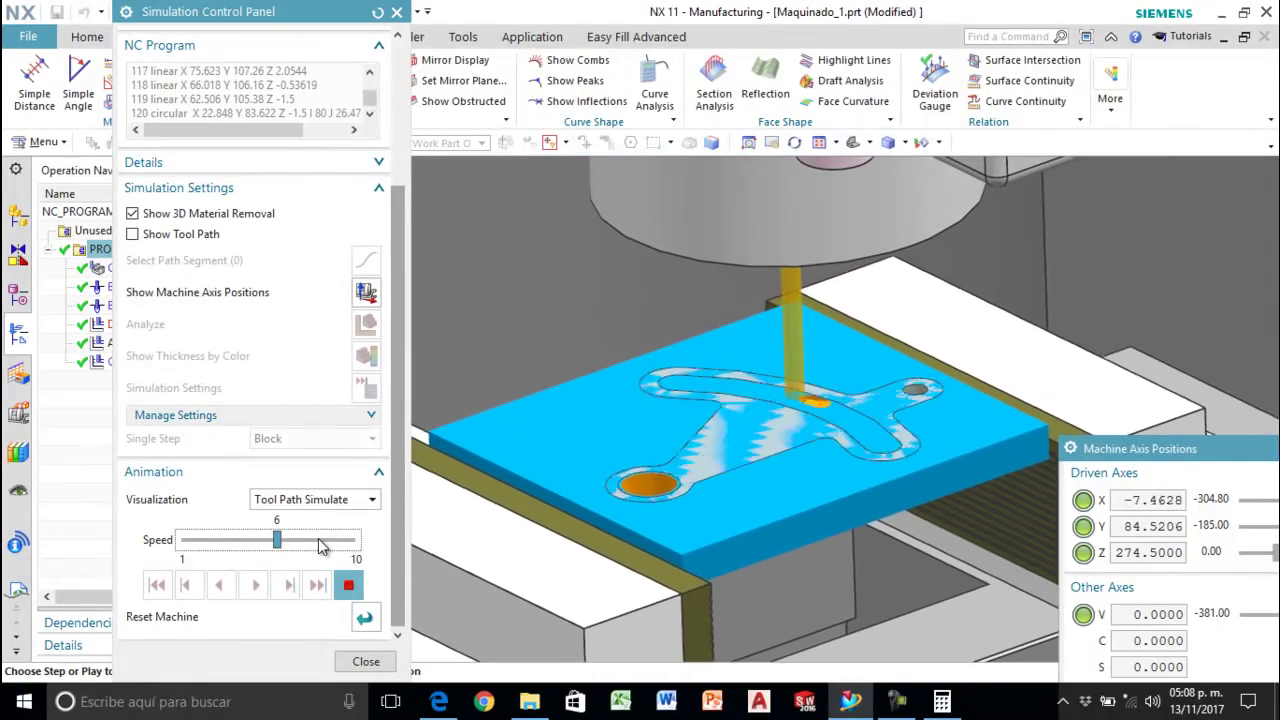
pyautogui.click(325, 541)
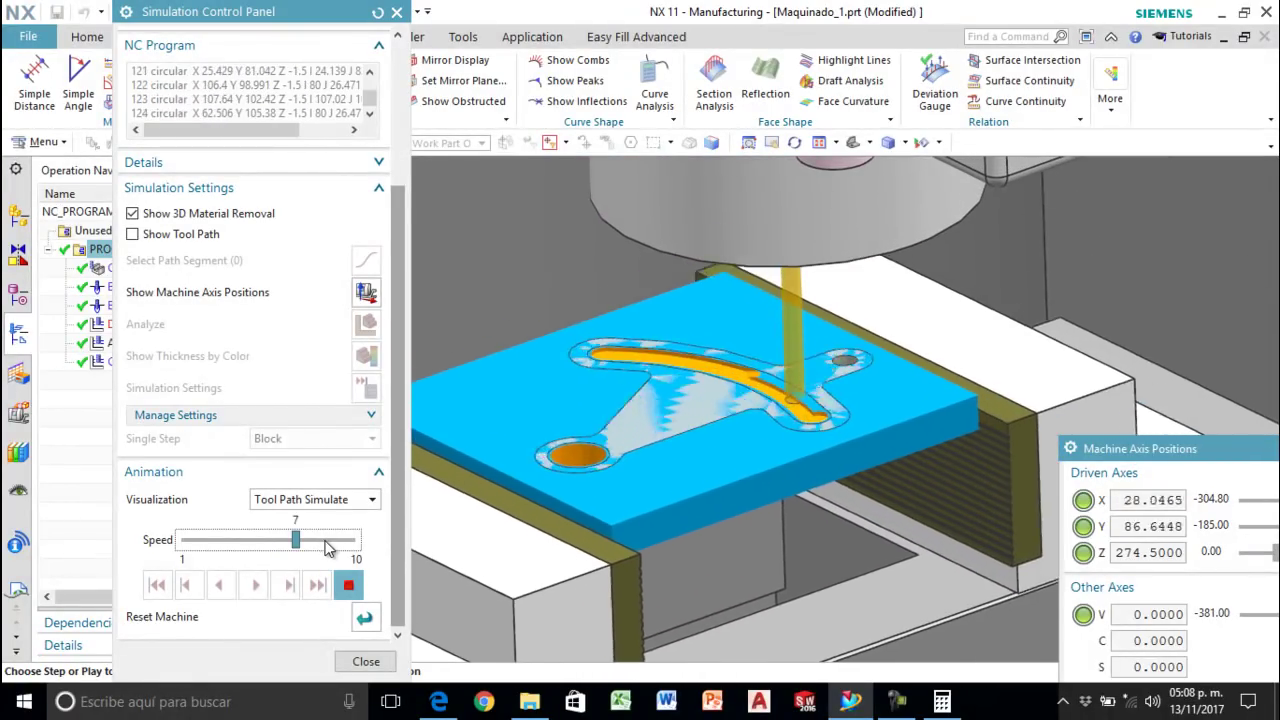
pyautogui.click(342, 546)
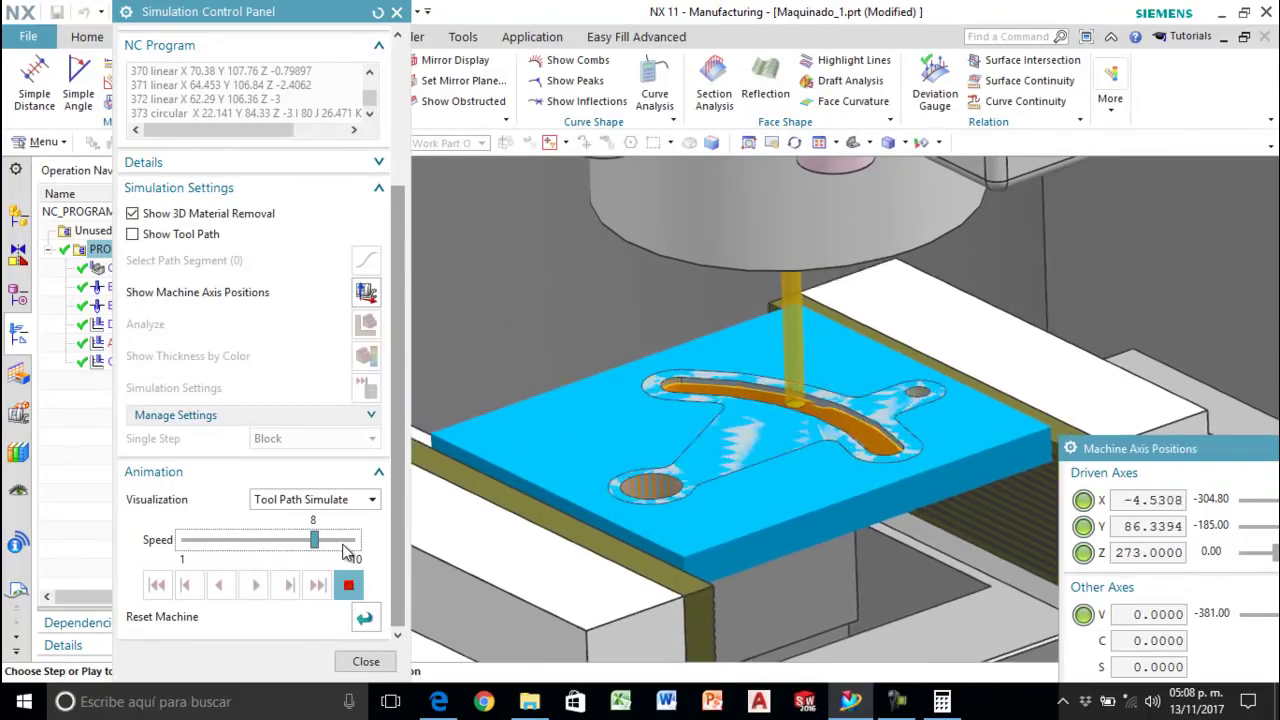
pyautogui.click(349, 541)
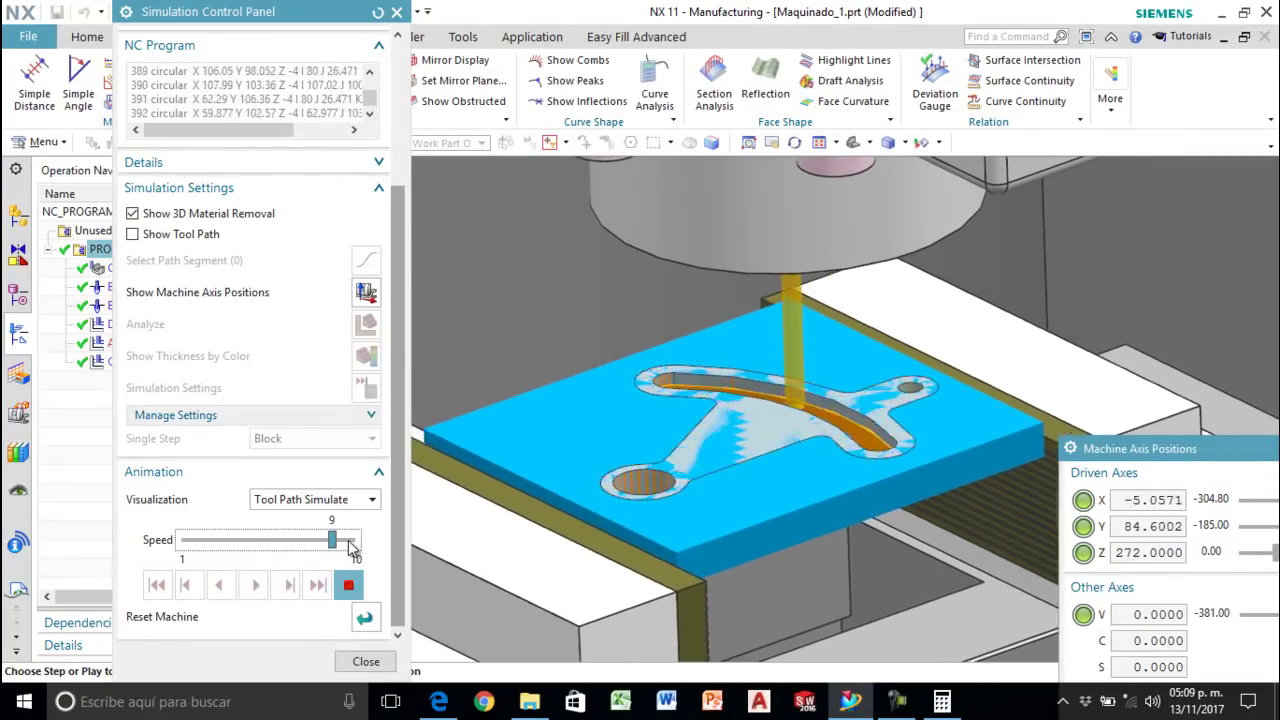
# Step: Follow the outer contour cut to the end of the program, then close the simulation and fit the whole machine in view
pyautogui.scroll(-5, 924, 459)
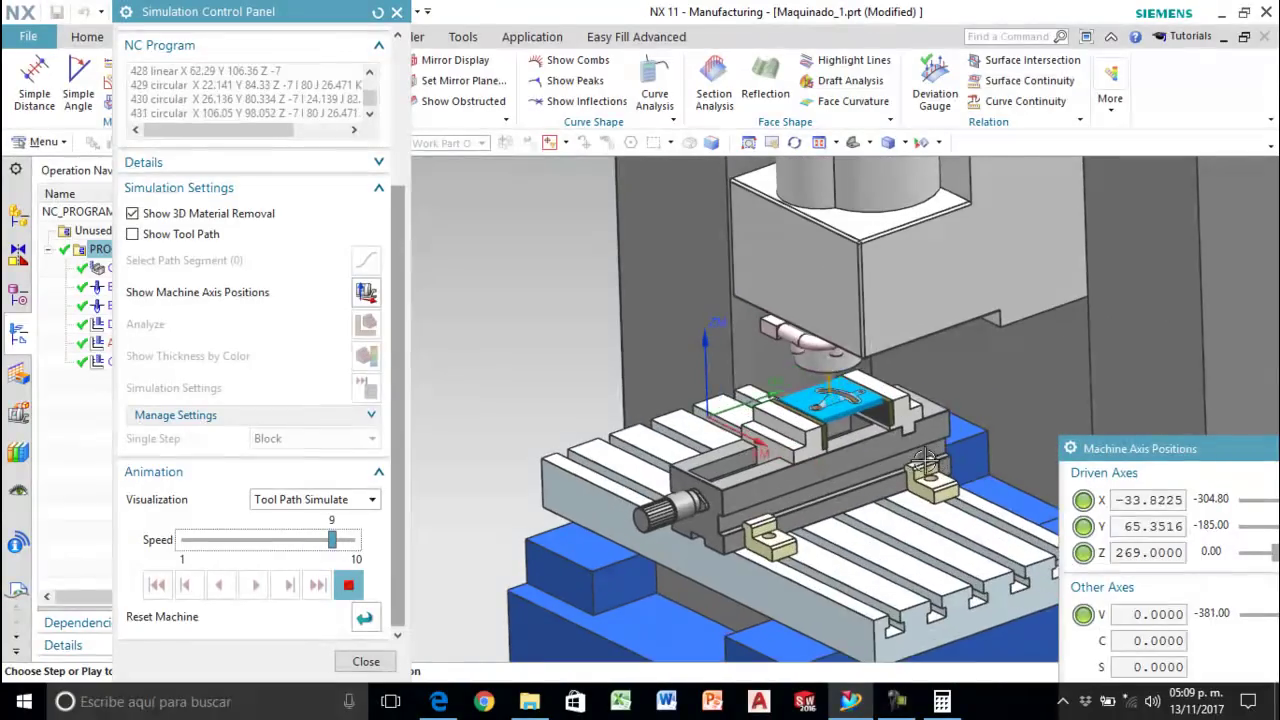
pyautogui.scroll(-1, 924, 459)
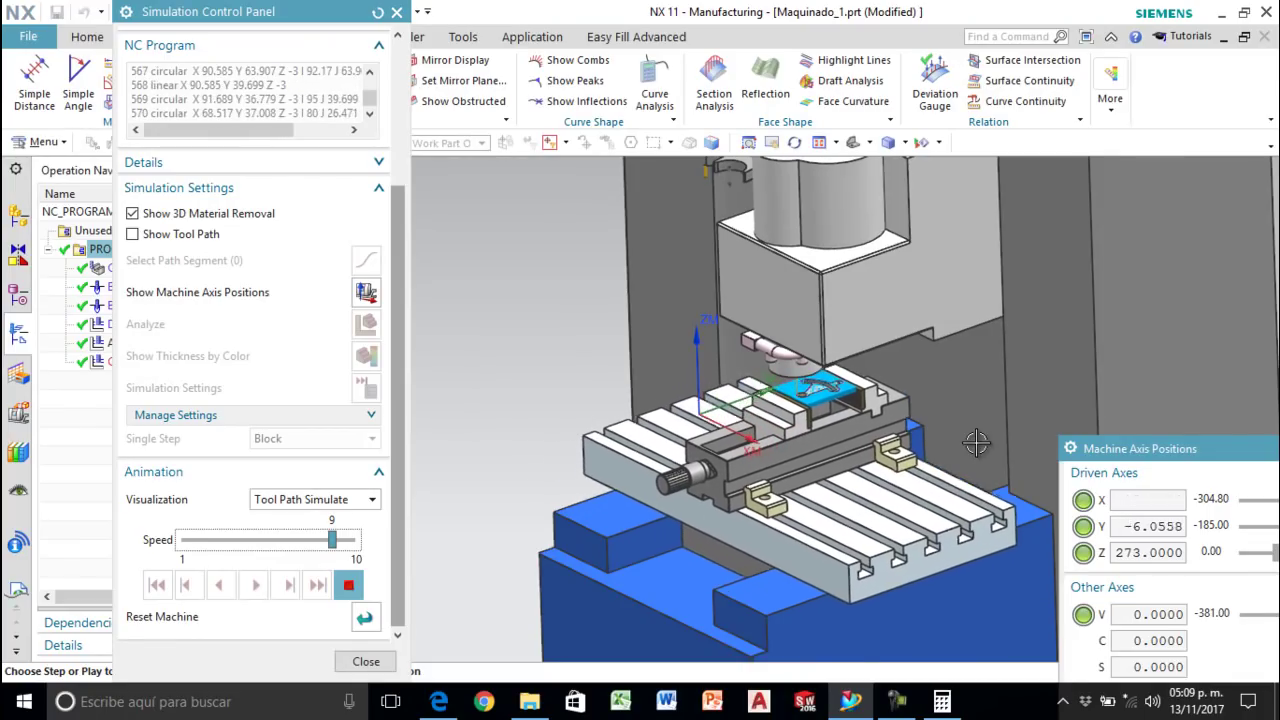
pyautogui.scroll(6, 878, 400)
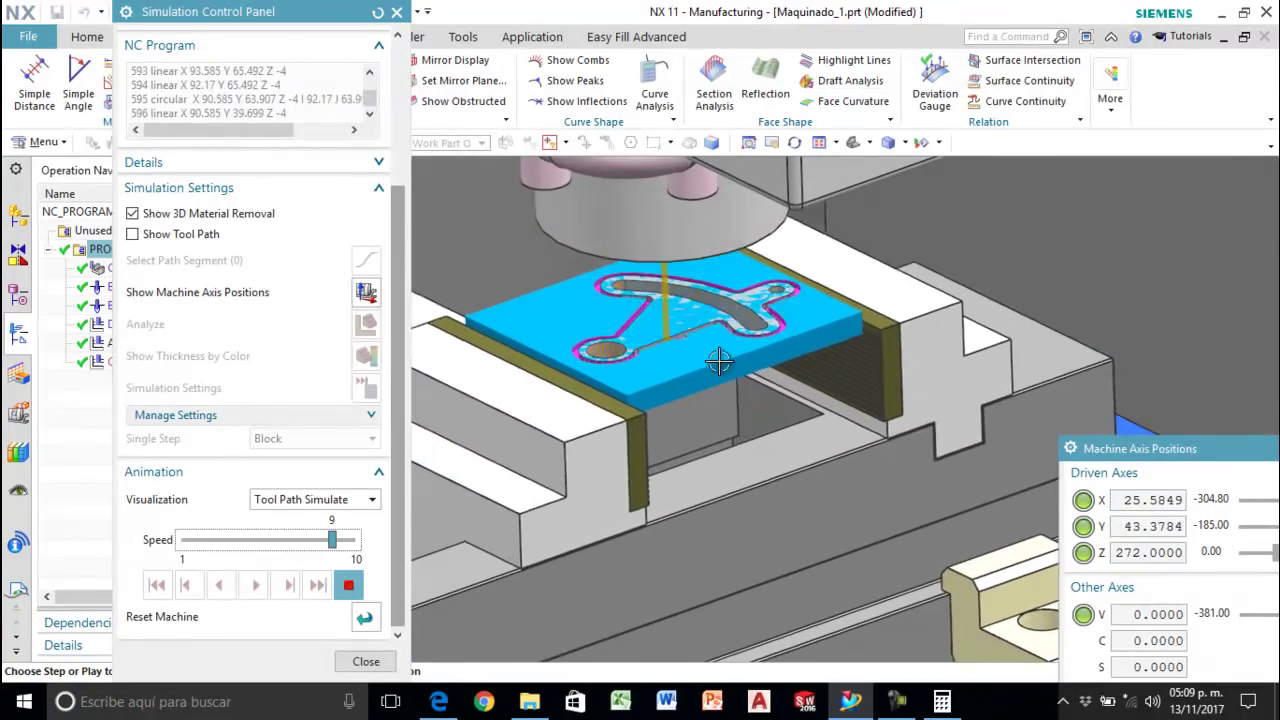
pyautogui.scroll(-5, 735, 347)
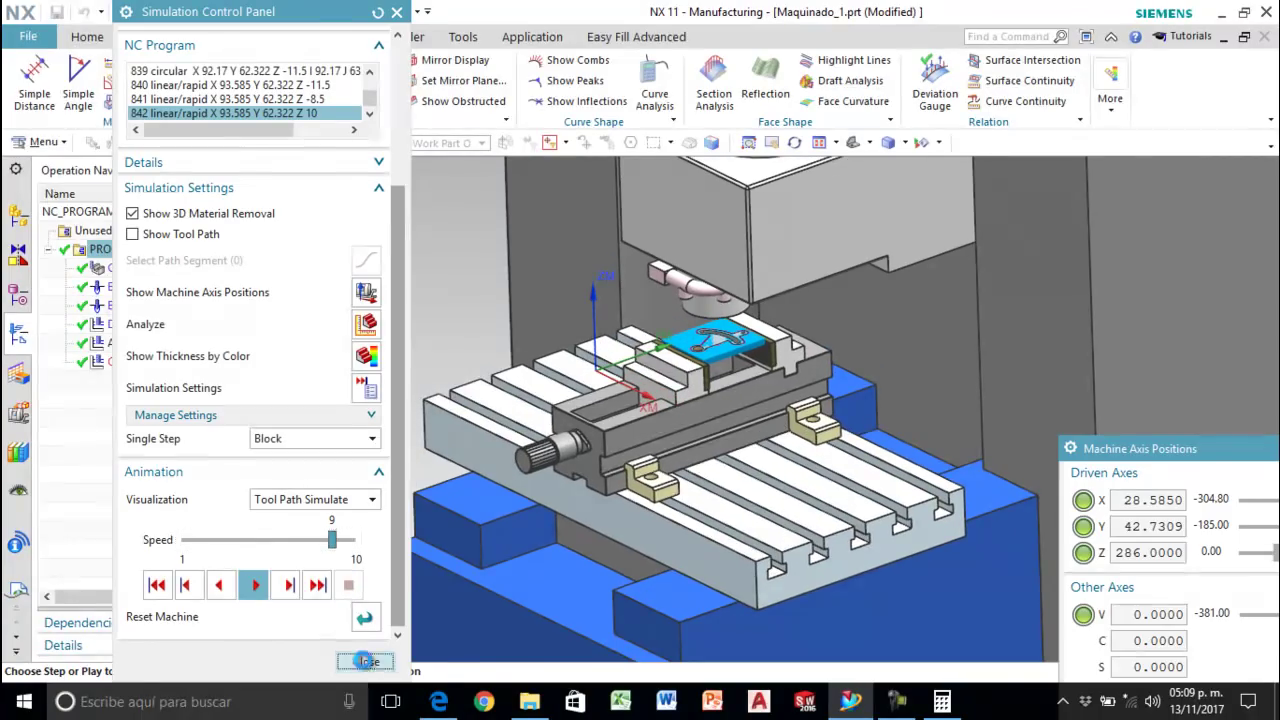
pyautogui.click(362, 662)
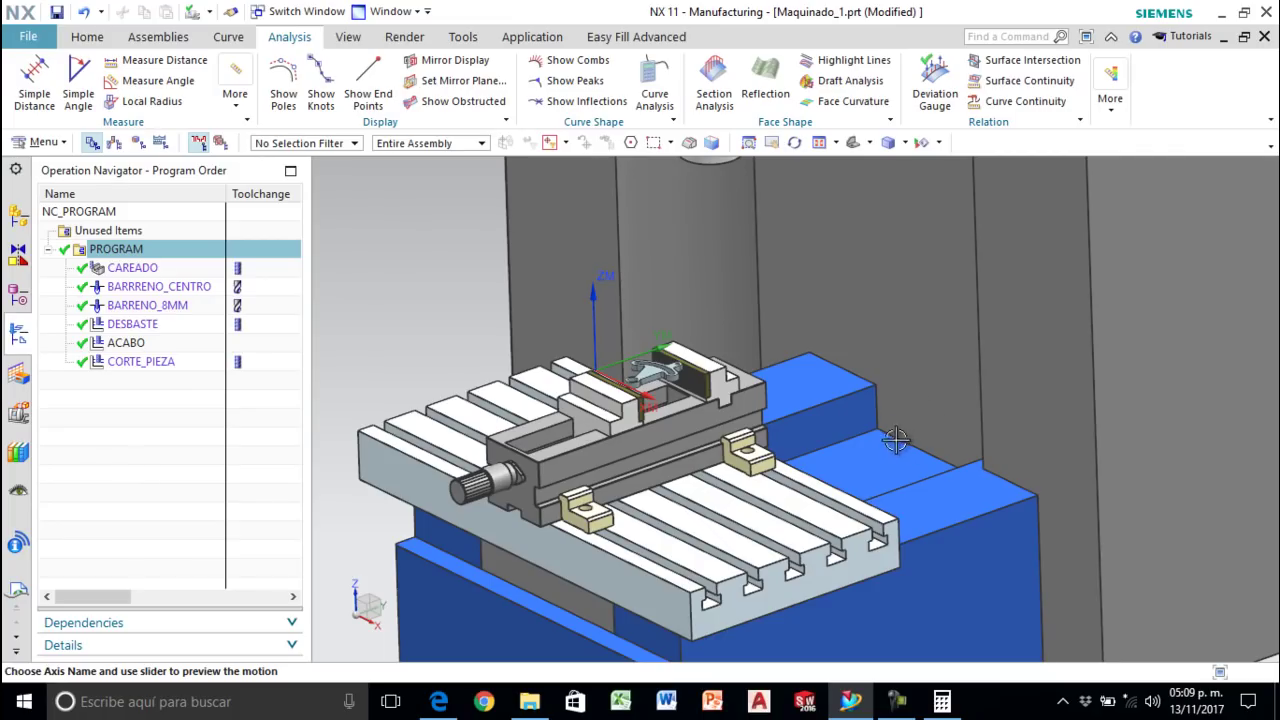
pyautogui.click(854, 146)
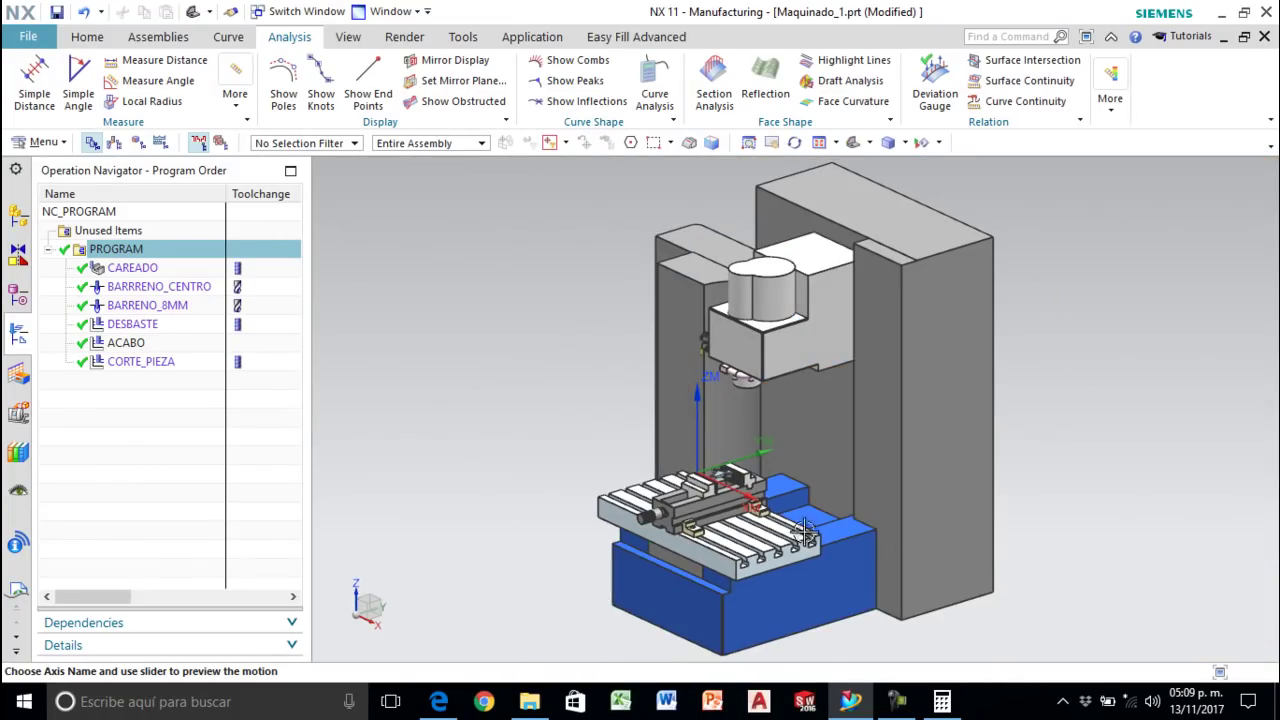